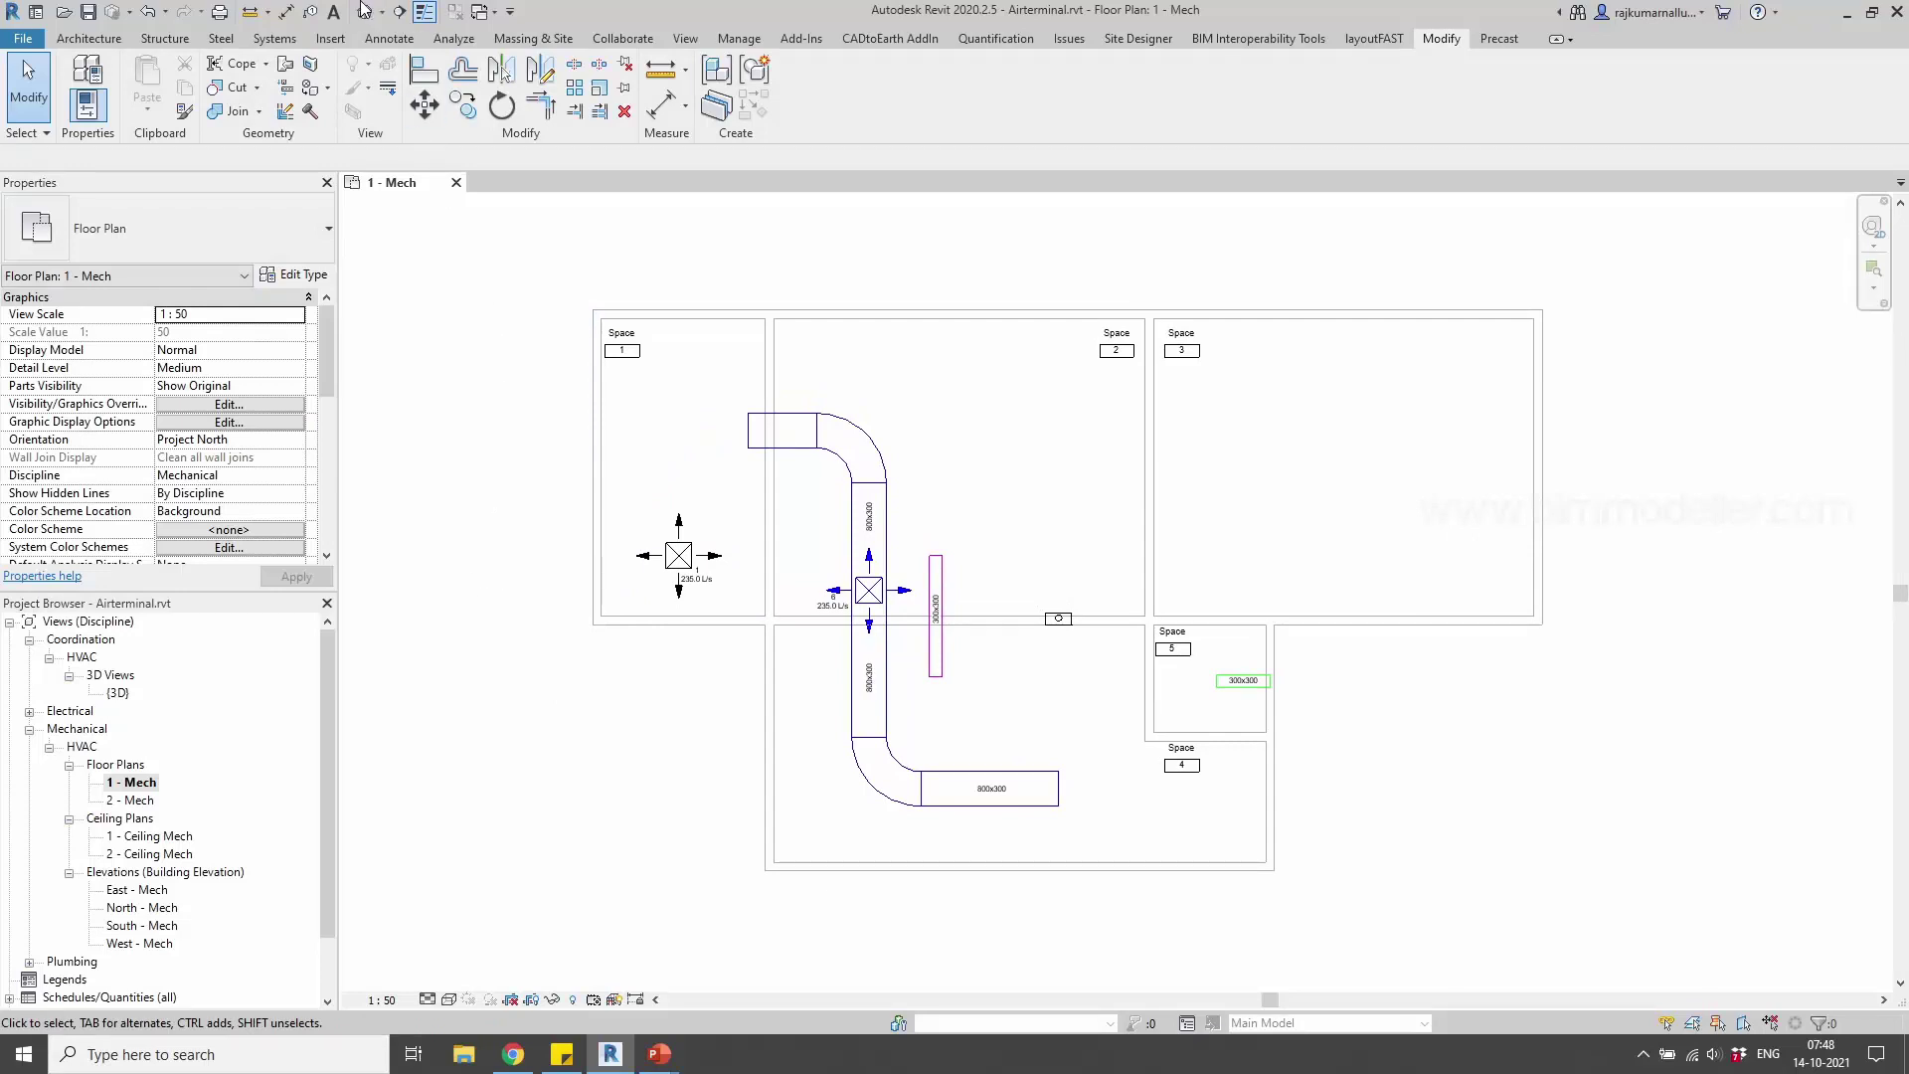
Inspect the building model in the default 3D view and return to the 1 - Mech floor plan
left_click(364, 12)
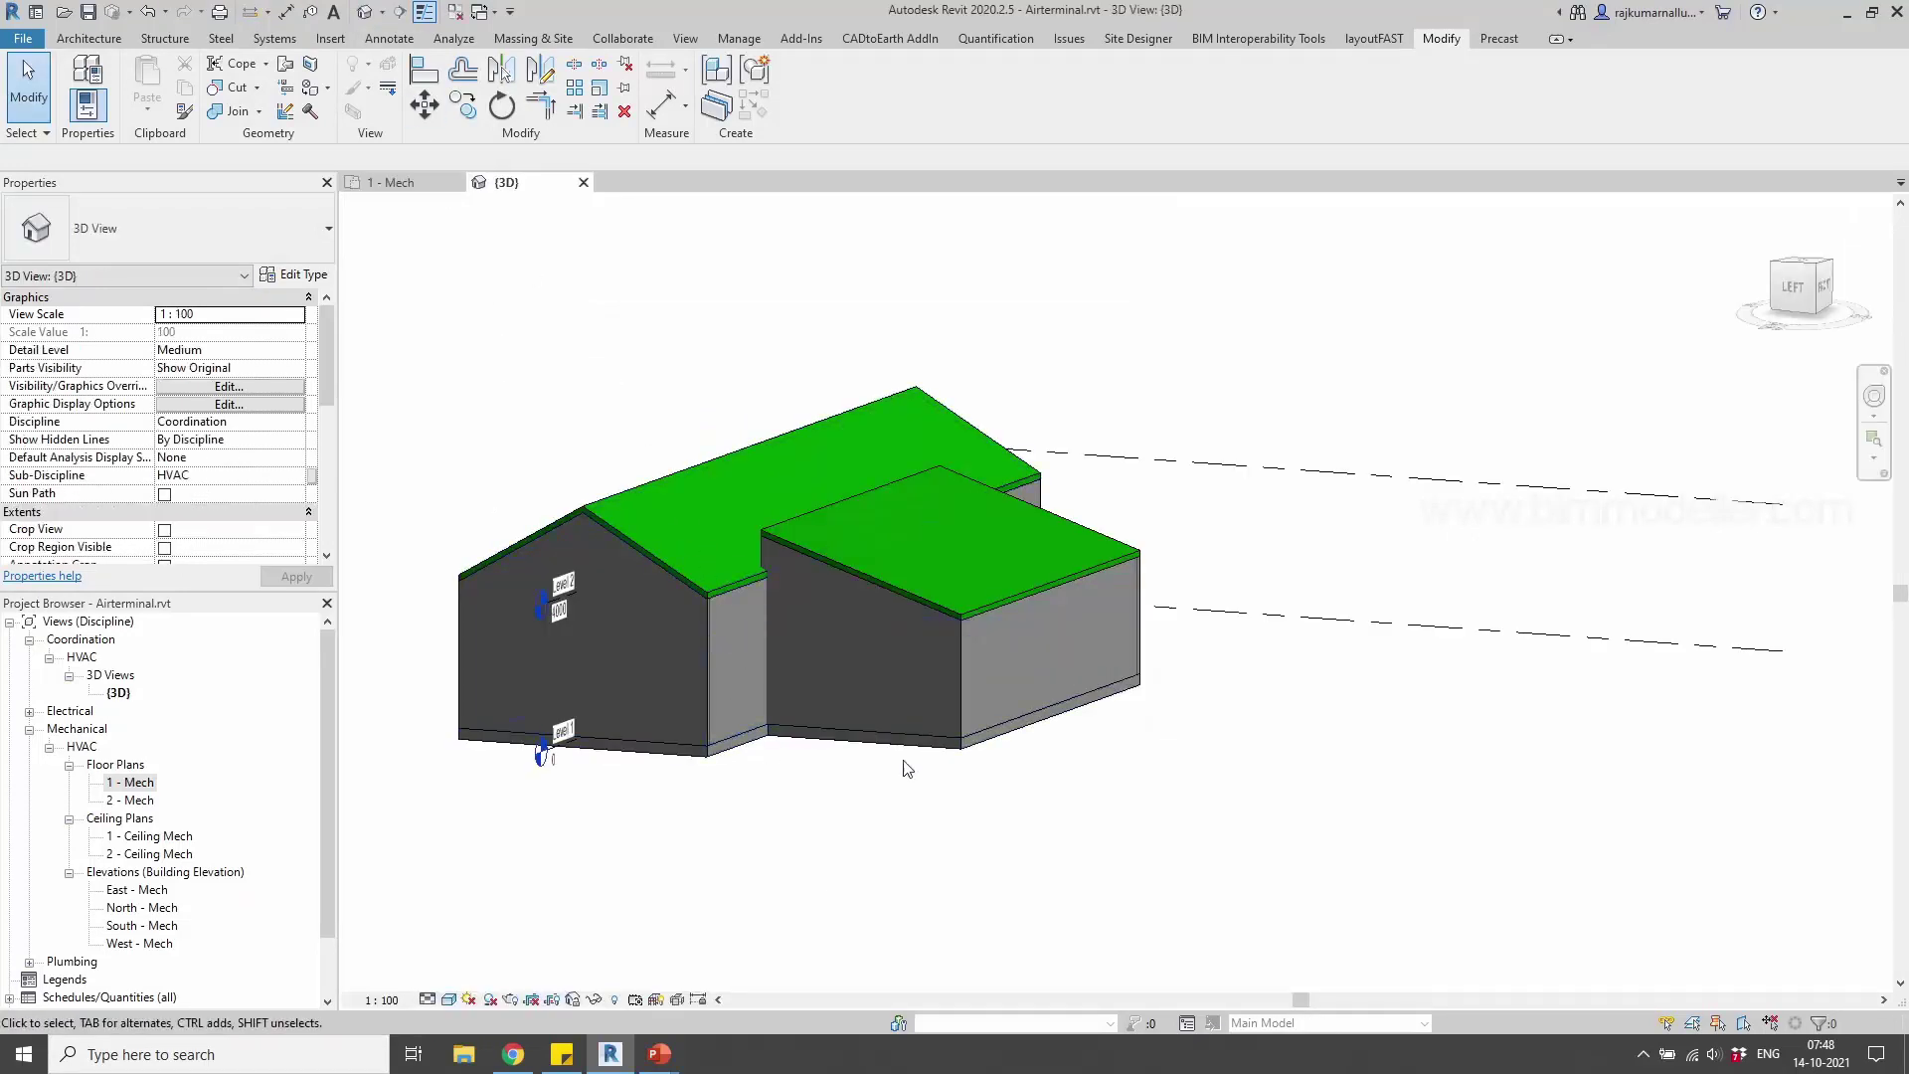
mouse_move(1101, 716)
middle_mouse_down("shift")
mouse_move(874, 904)
mouse_move(1291, 728)
mouse_move(1385, 512)
mouse_move(1202, 312)
mouse_move(1077, 725)
middle_mouse_up("shift")
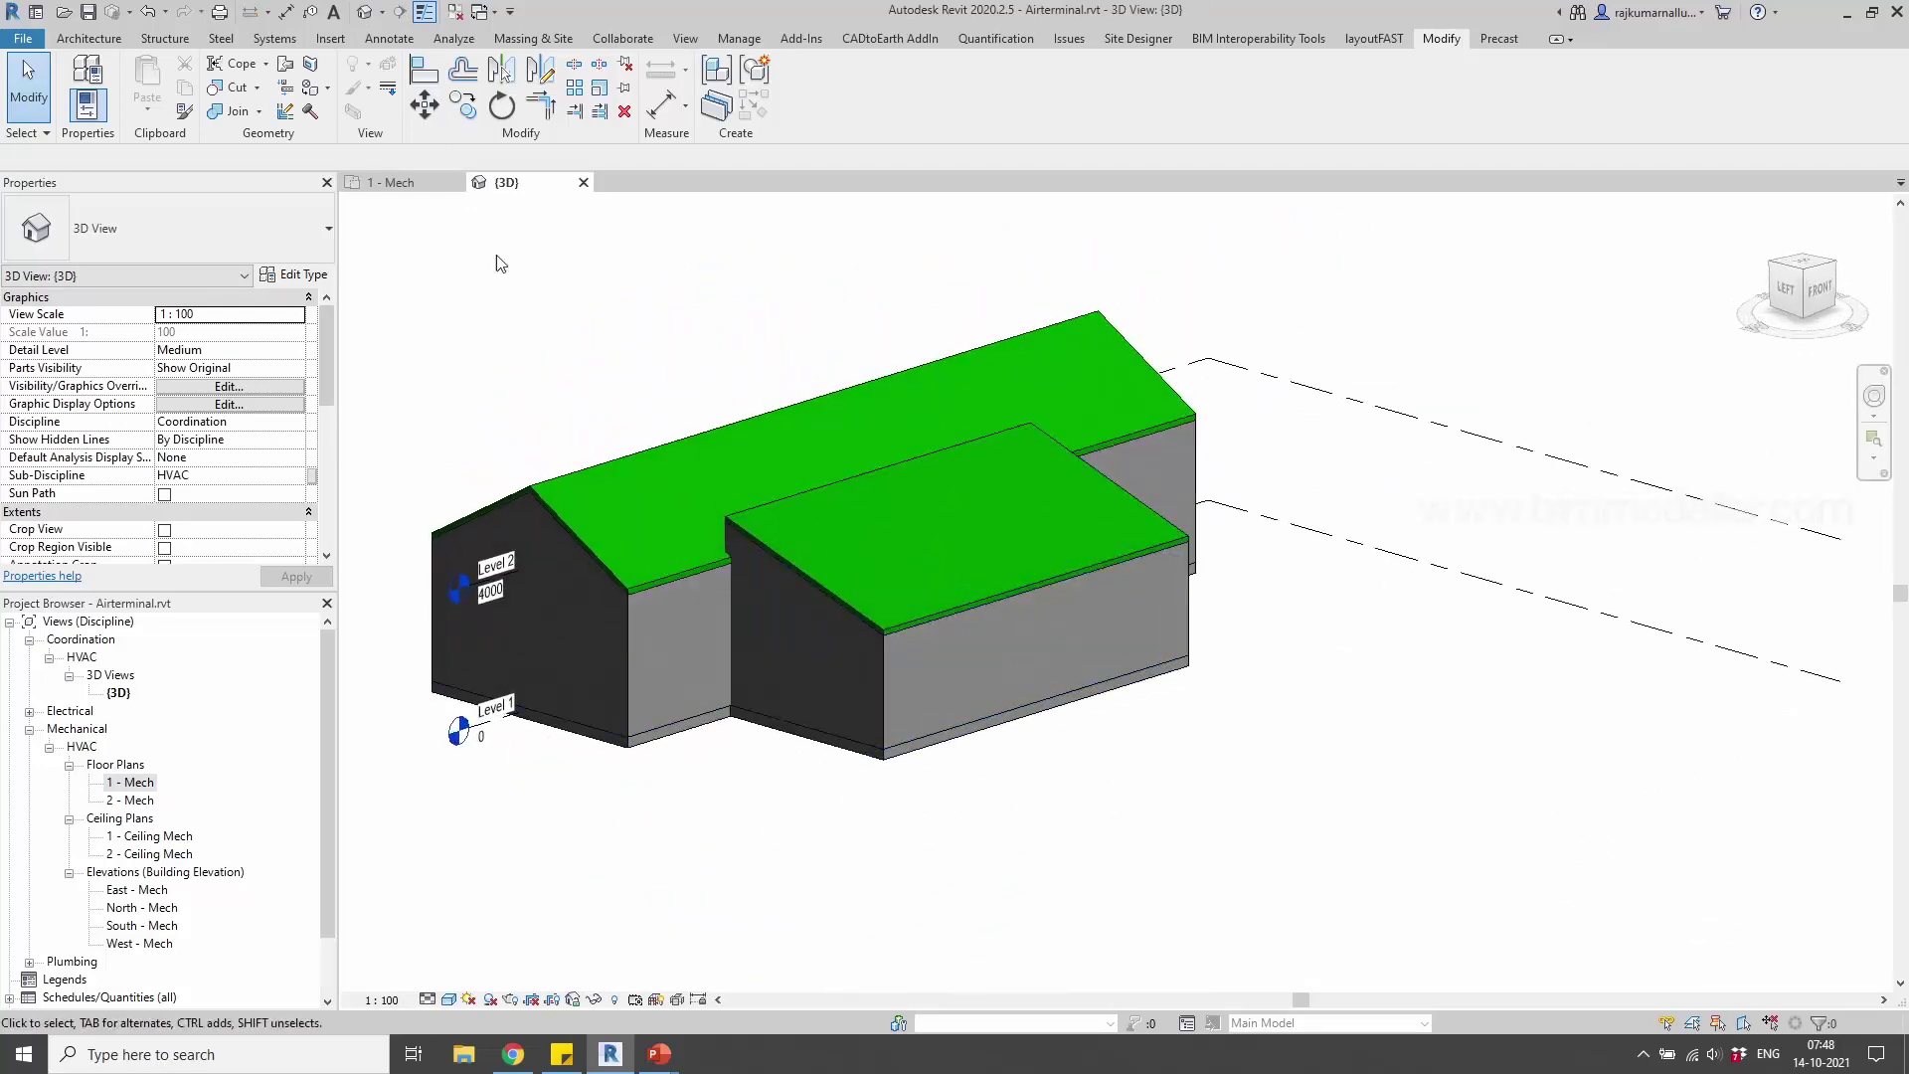
left_click(393, 182)
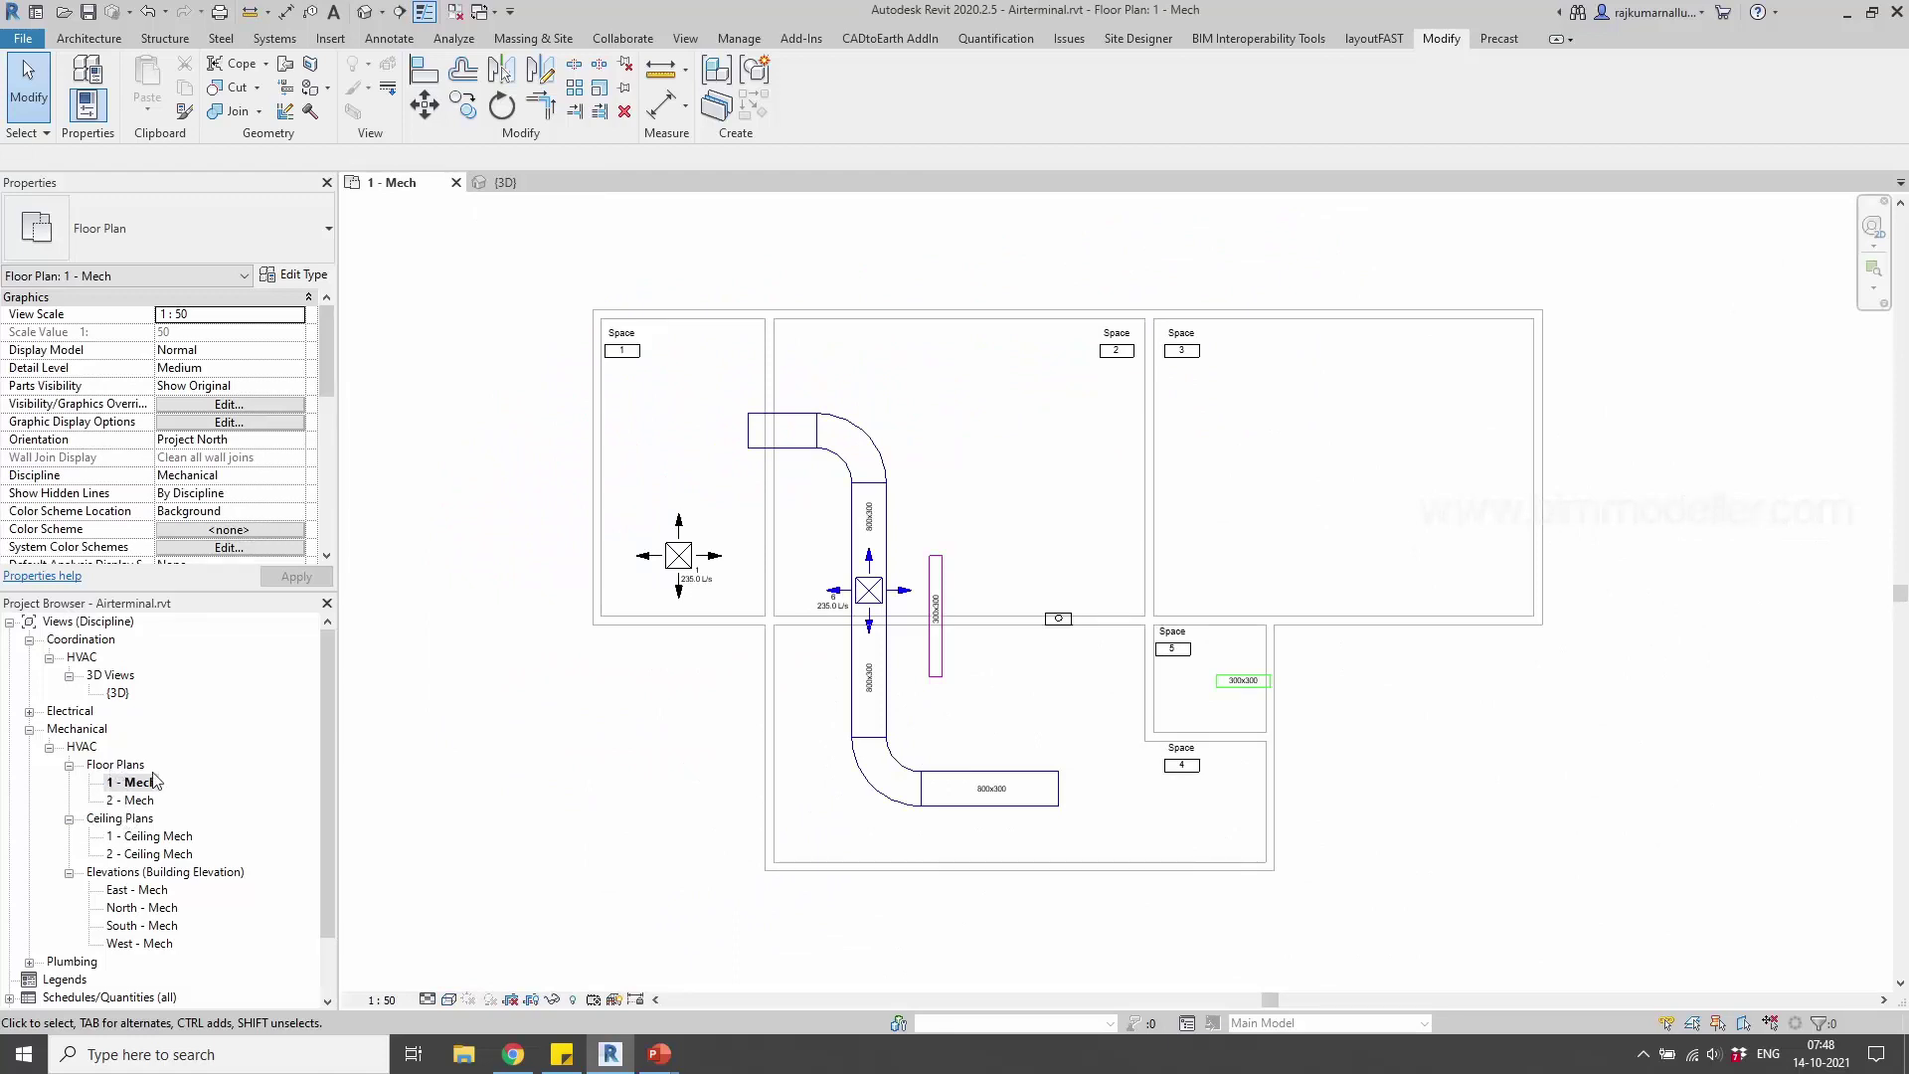
Examine the ceiling grids of the spaces in the 1 - Ceiling Mech plan and return to the 1 - Mech floor plan
double_click(150, 836)
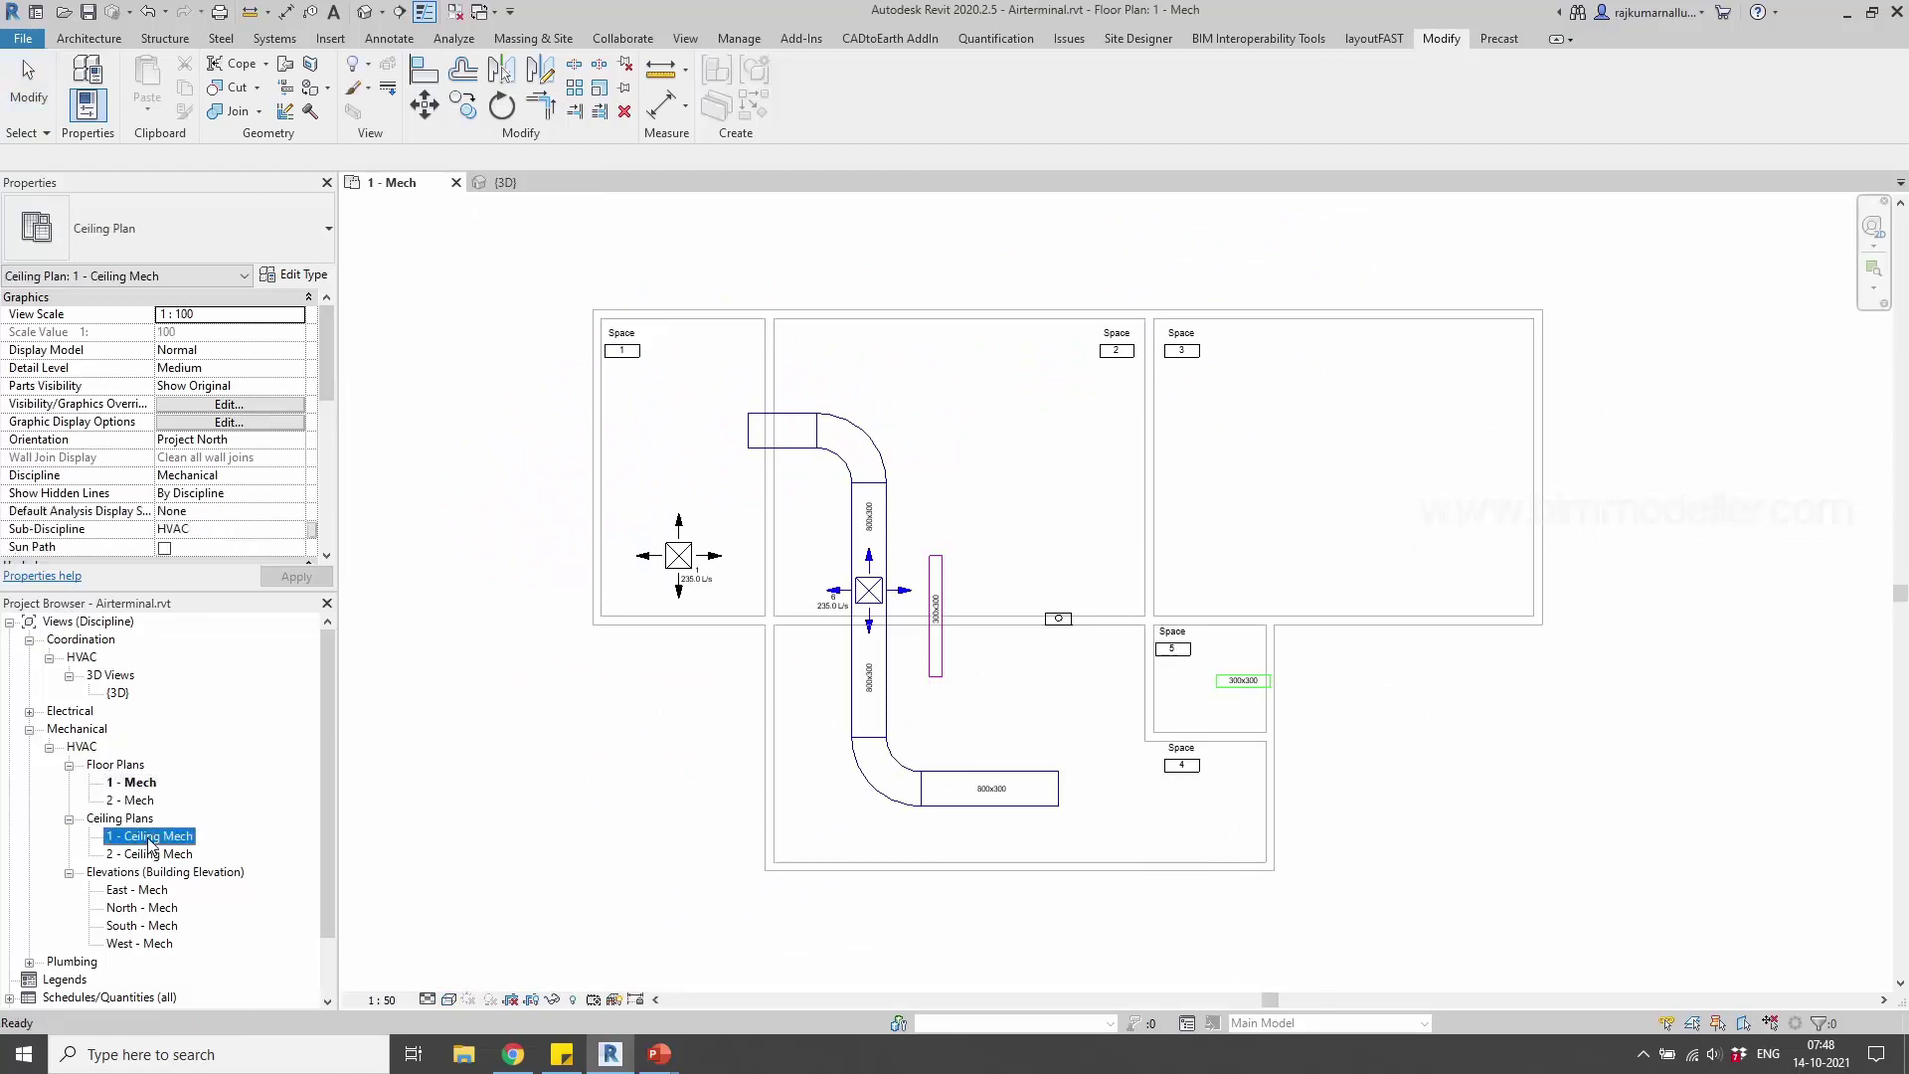
scroll(1075, 418, "up", 6)
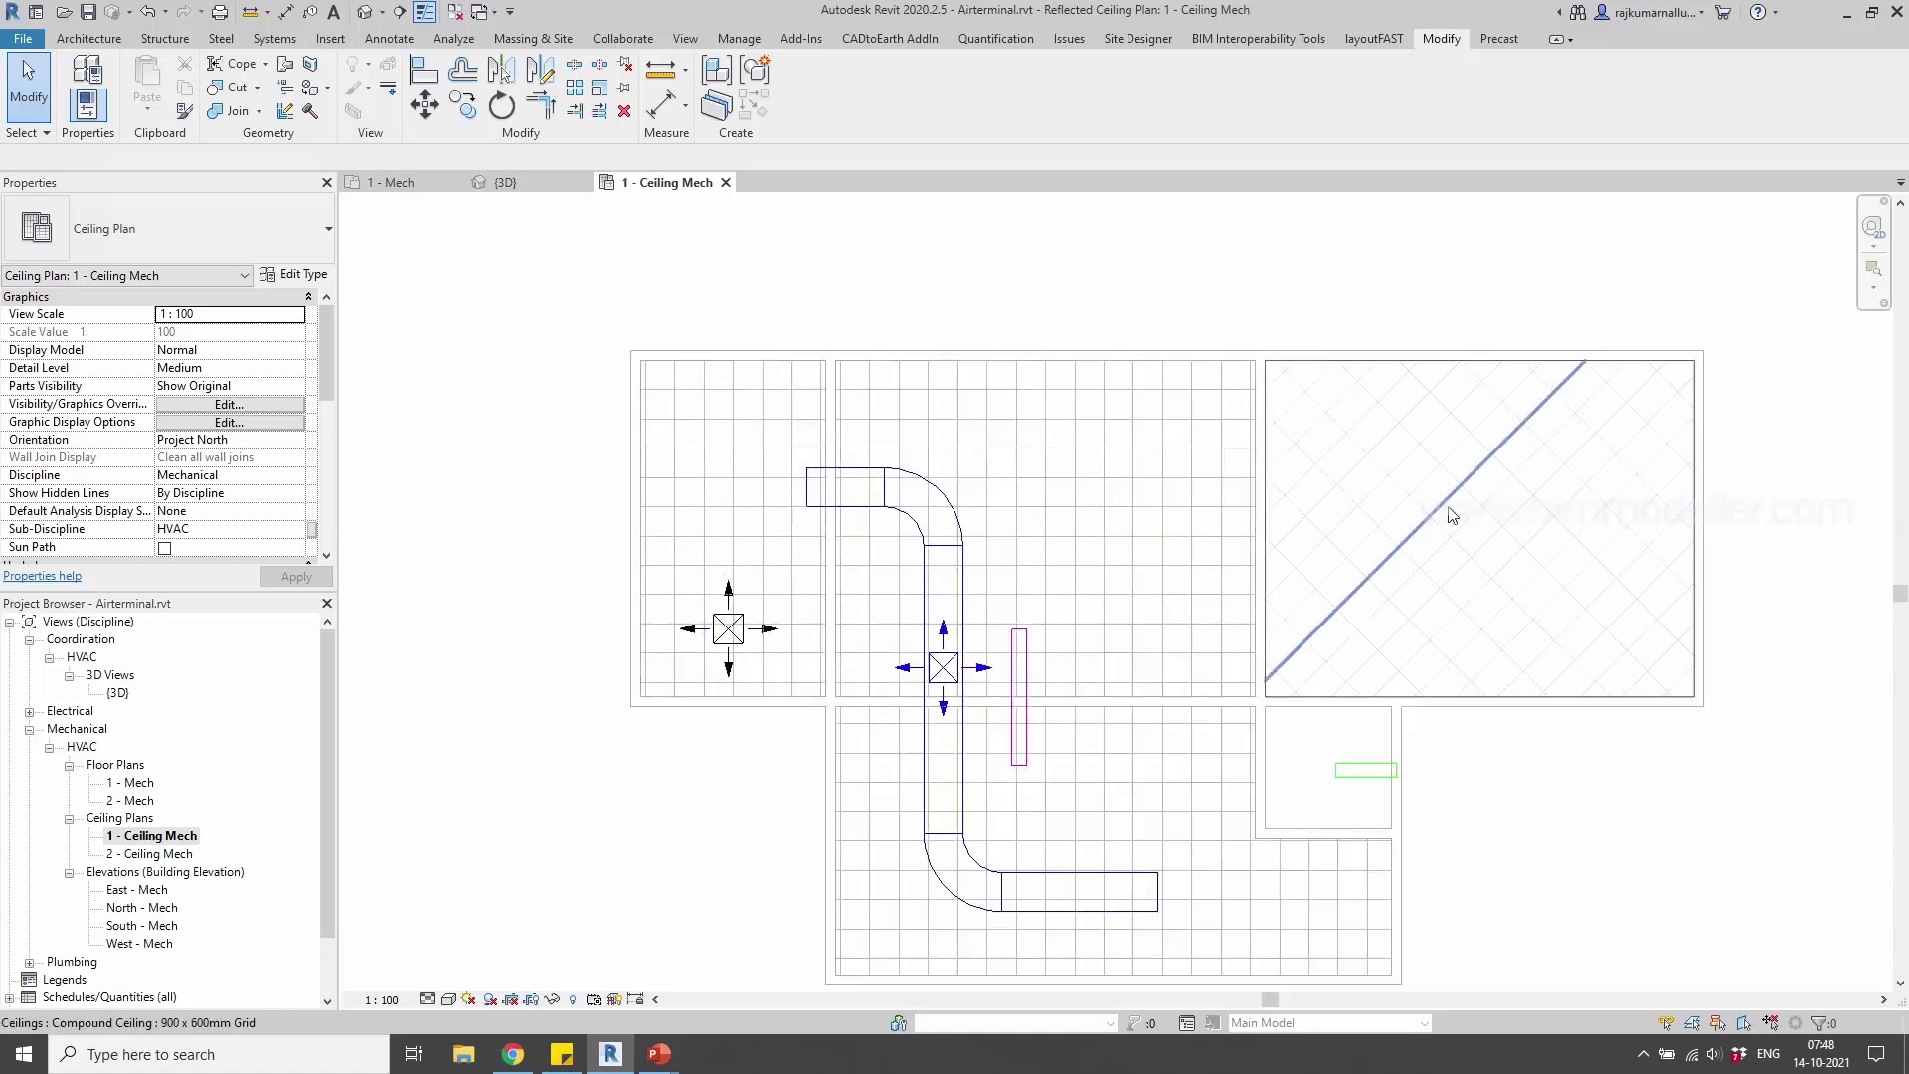
scroll(1435, 516, "up", 1)
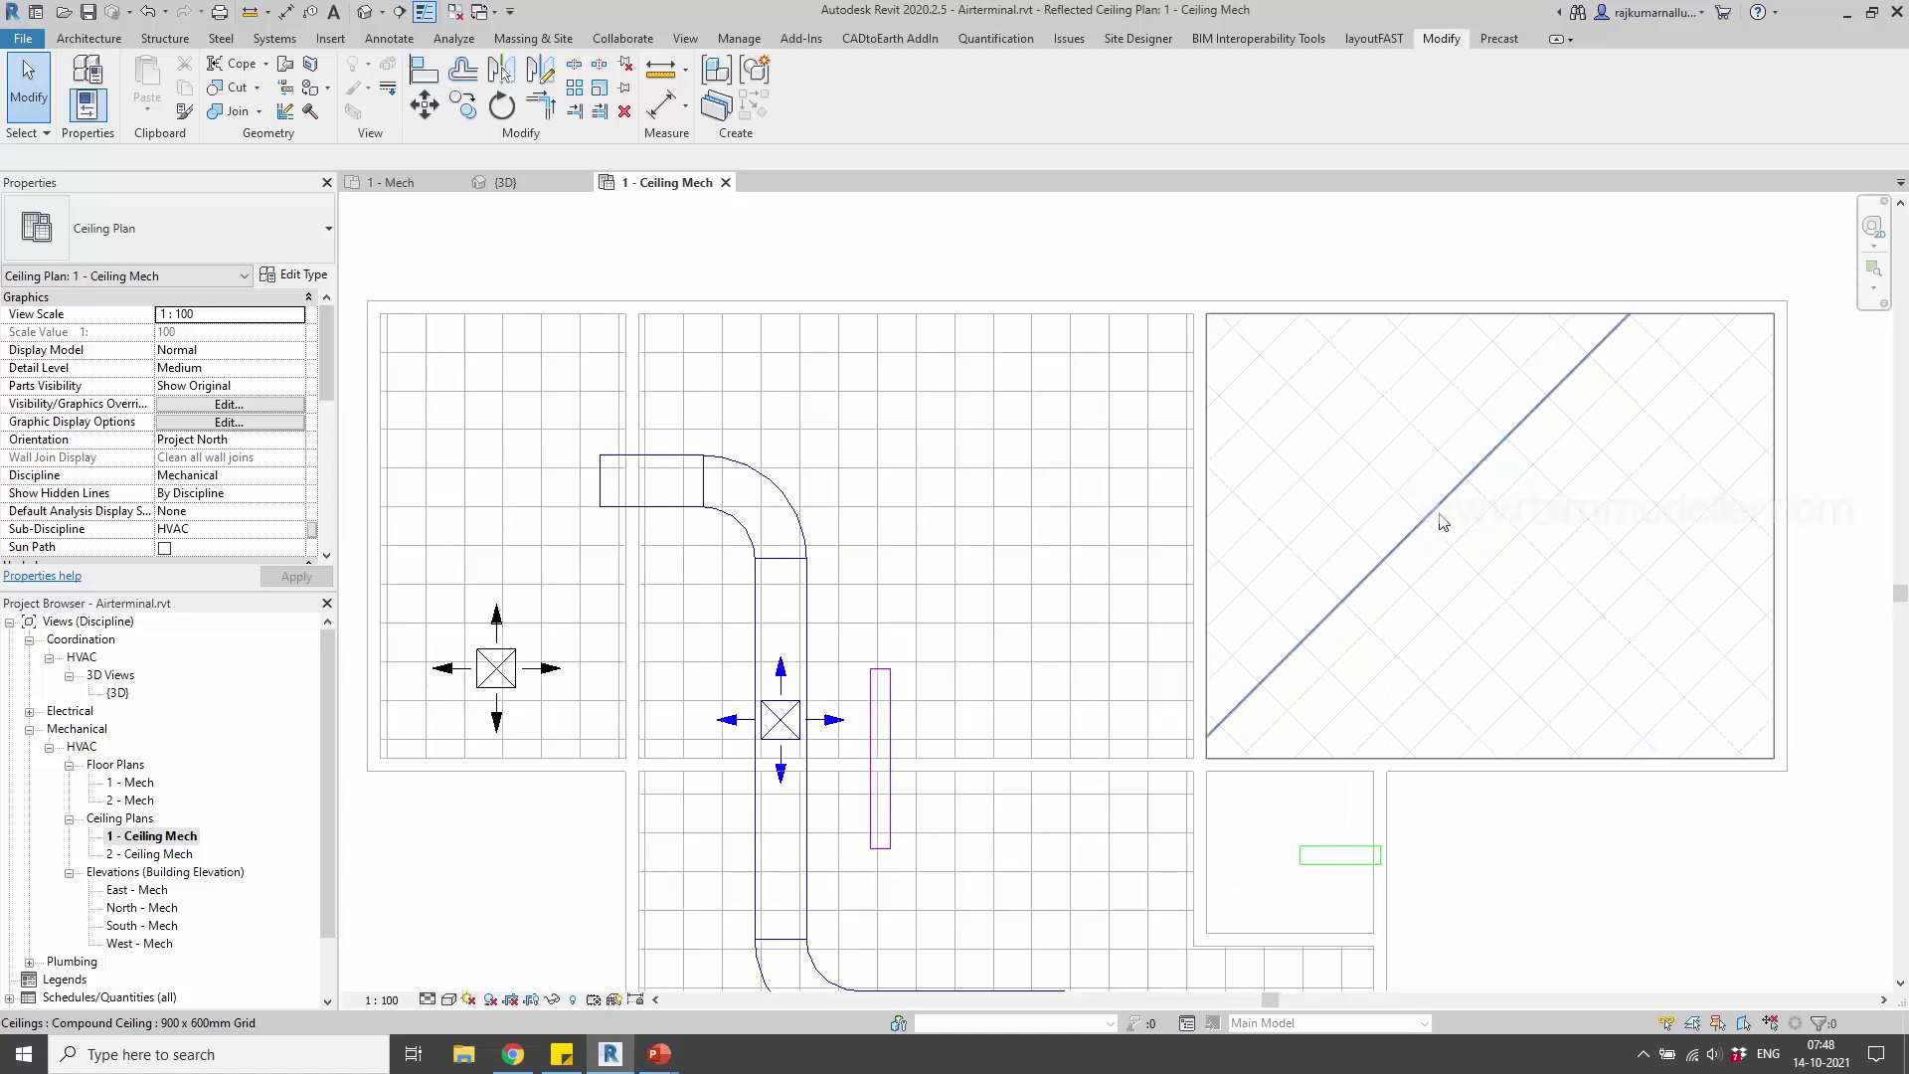
scroll(1404, 507, "down", 1)
scroll(891, 592, "down", 3)
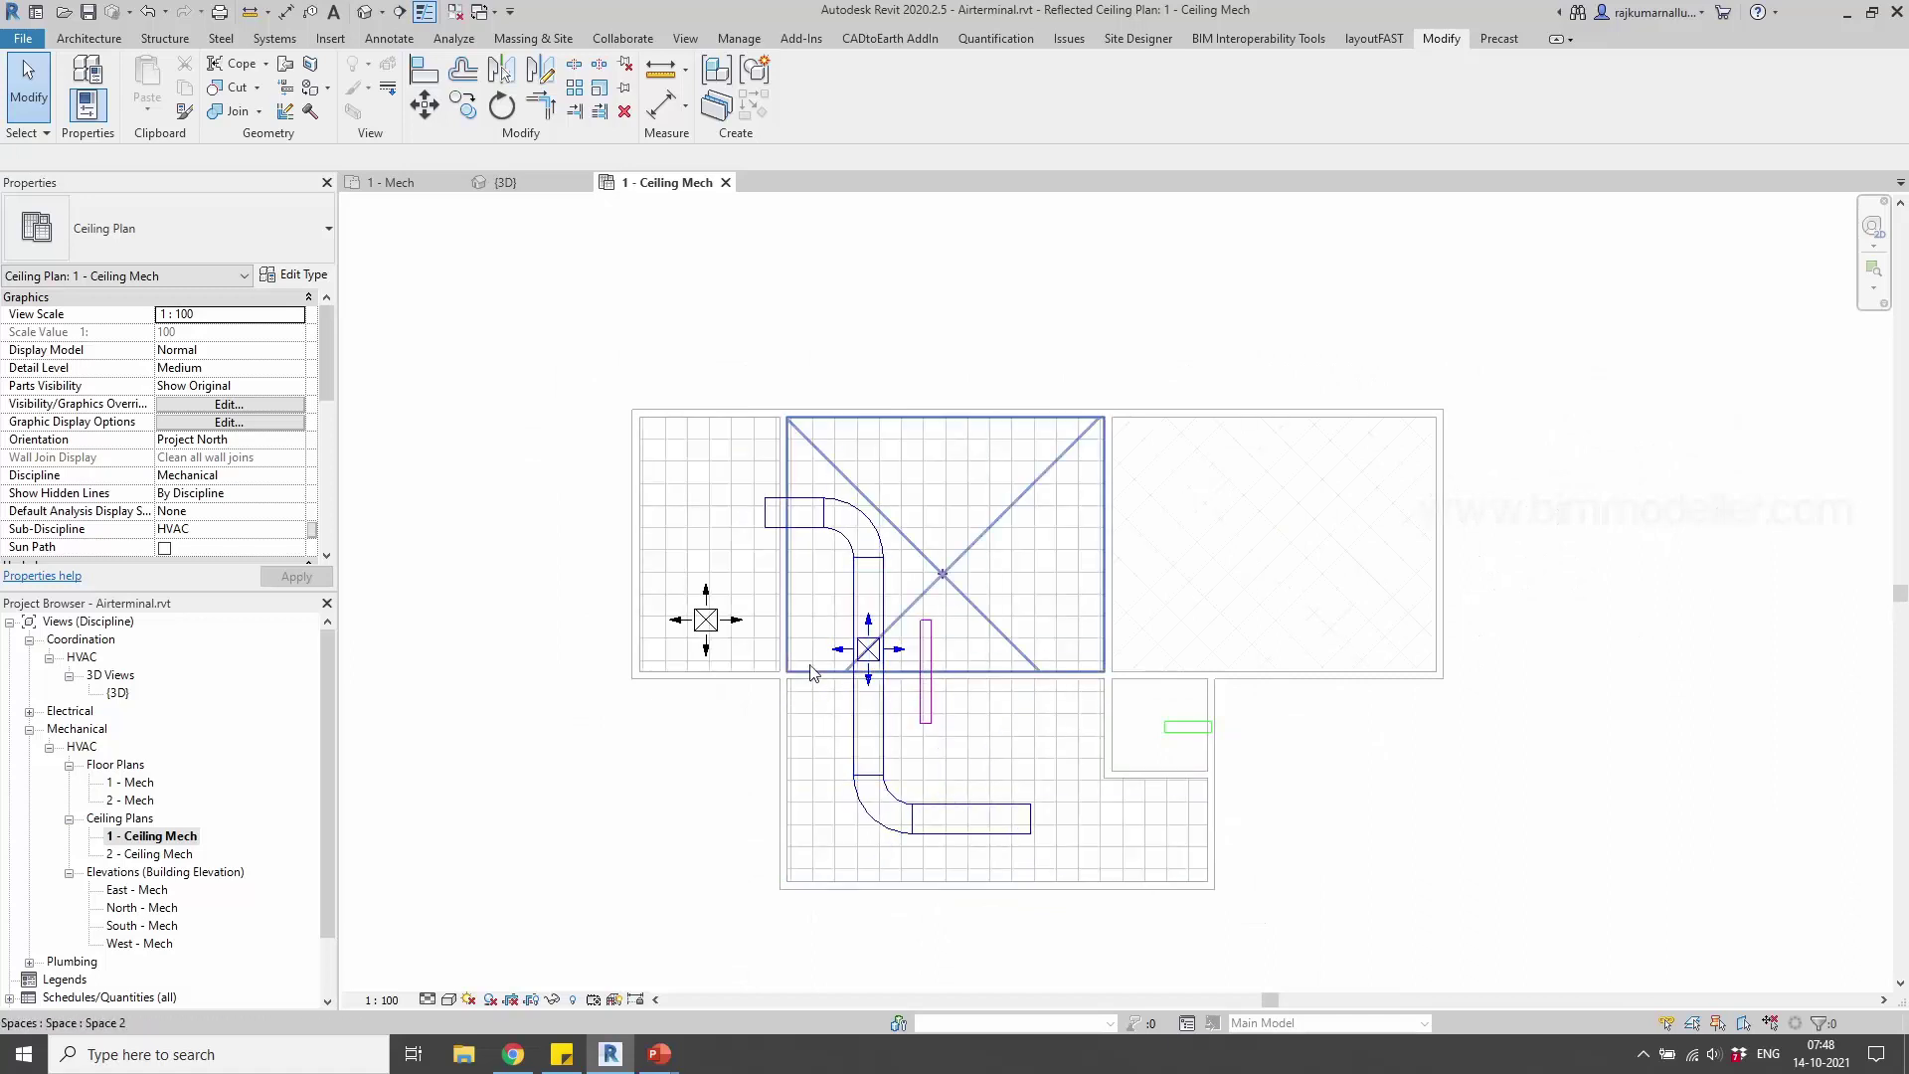
scroll(790, 546, "up", 1)
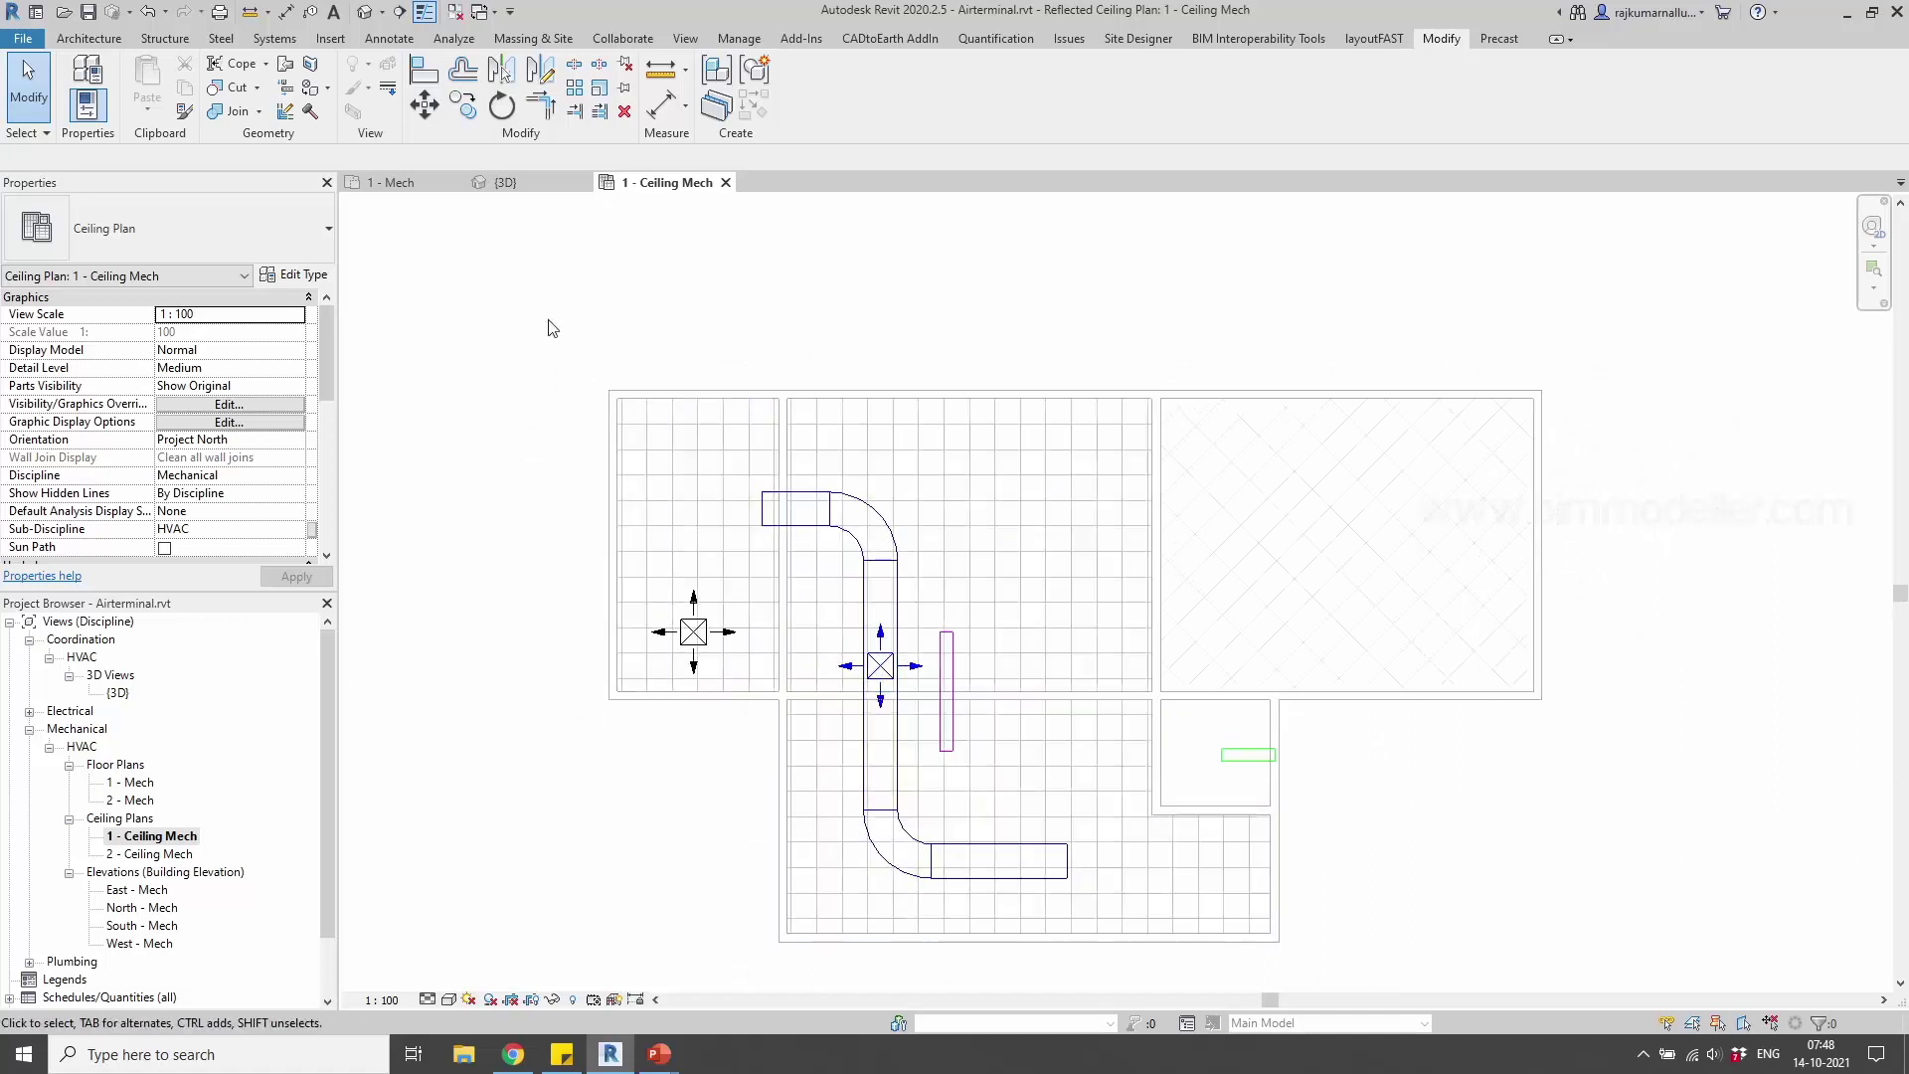
left_click(433, 184)
middle_click_drag(464, 423, 485, 438)
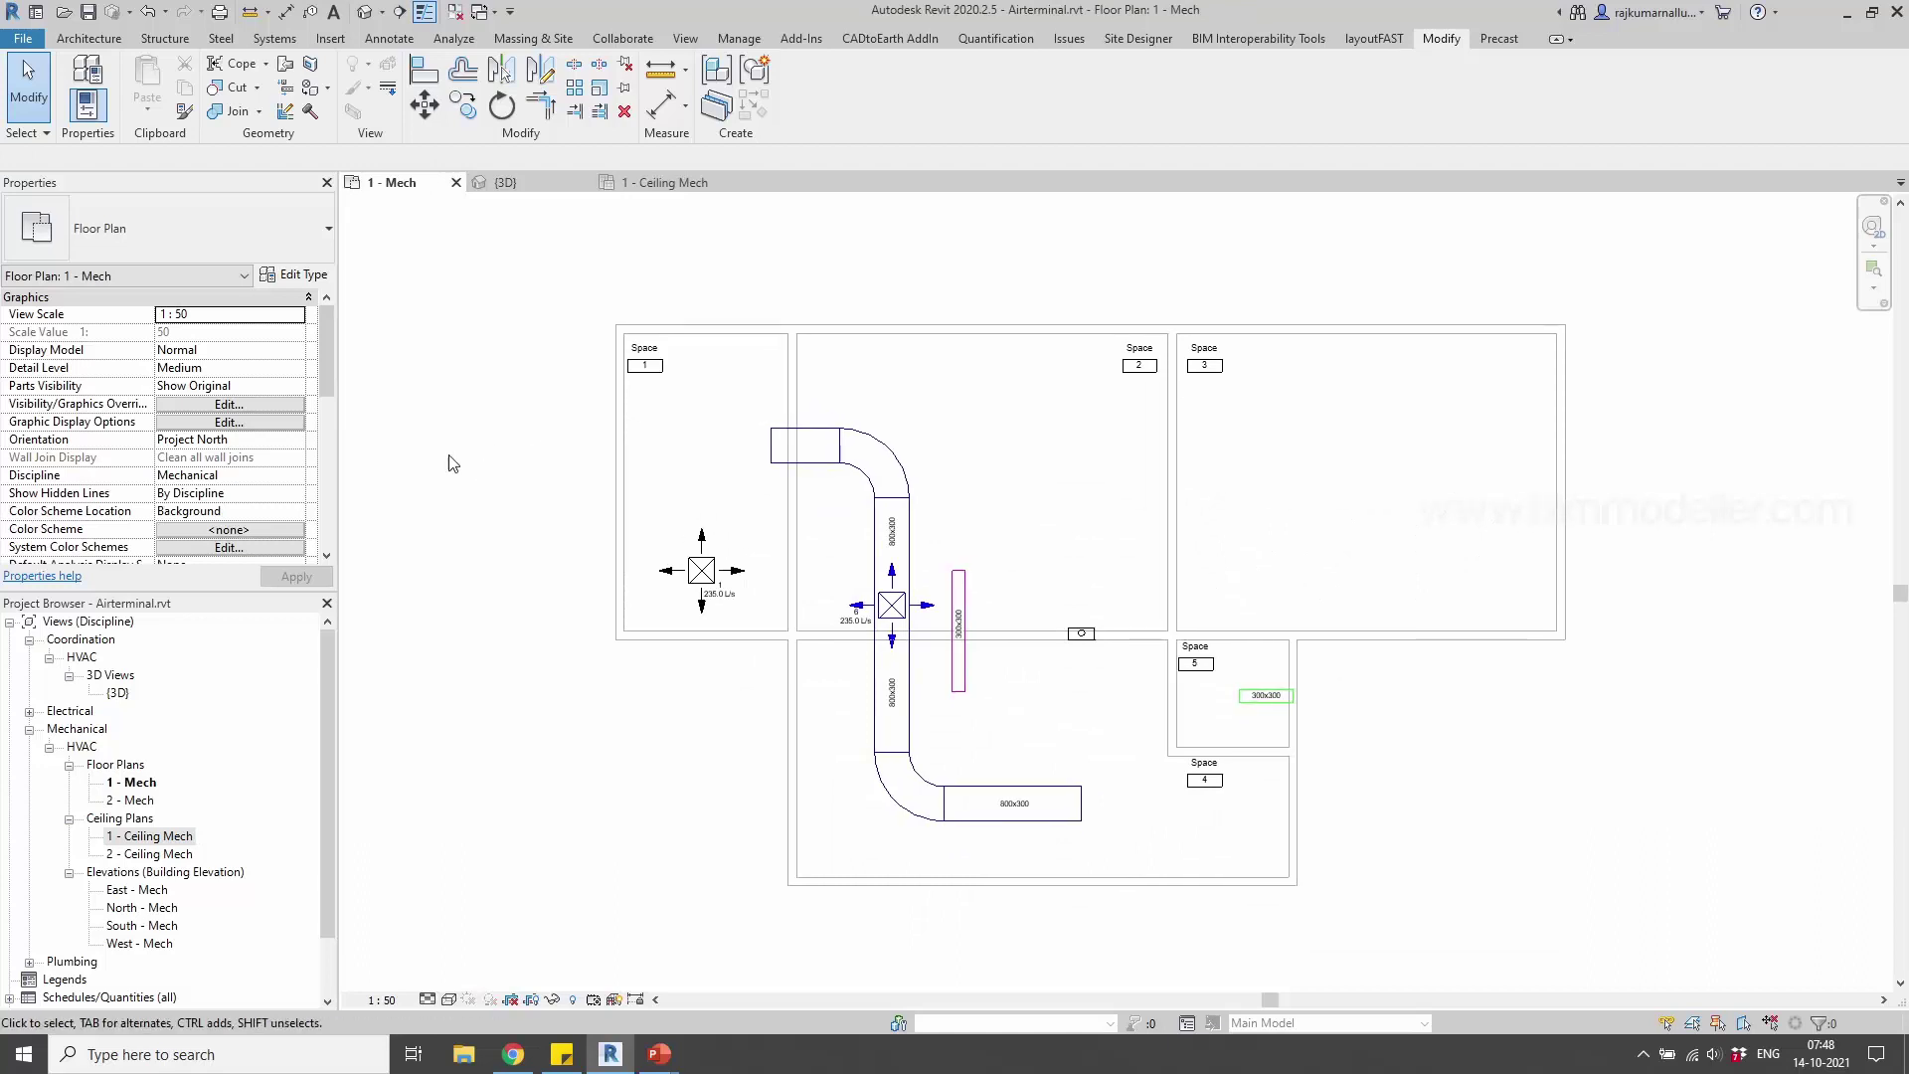
Place an M_Supply Diffuser air terminal, 600 x 600 Face 300 x 300 Connection, in Space 1, aligned above the existing diffuser and 1700 mm from the upper wall
left_click(270, 39)
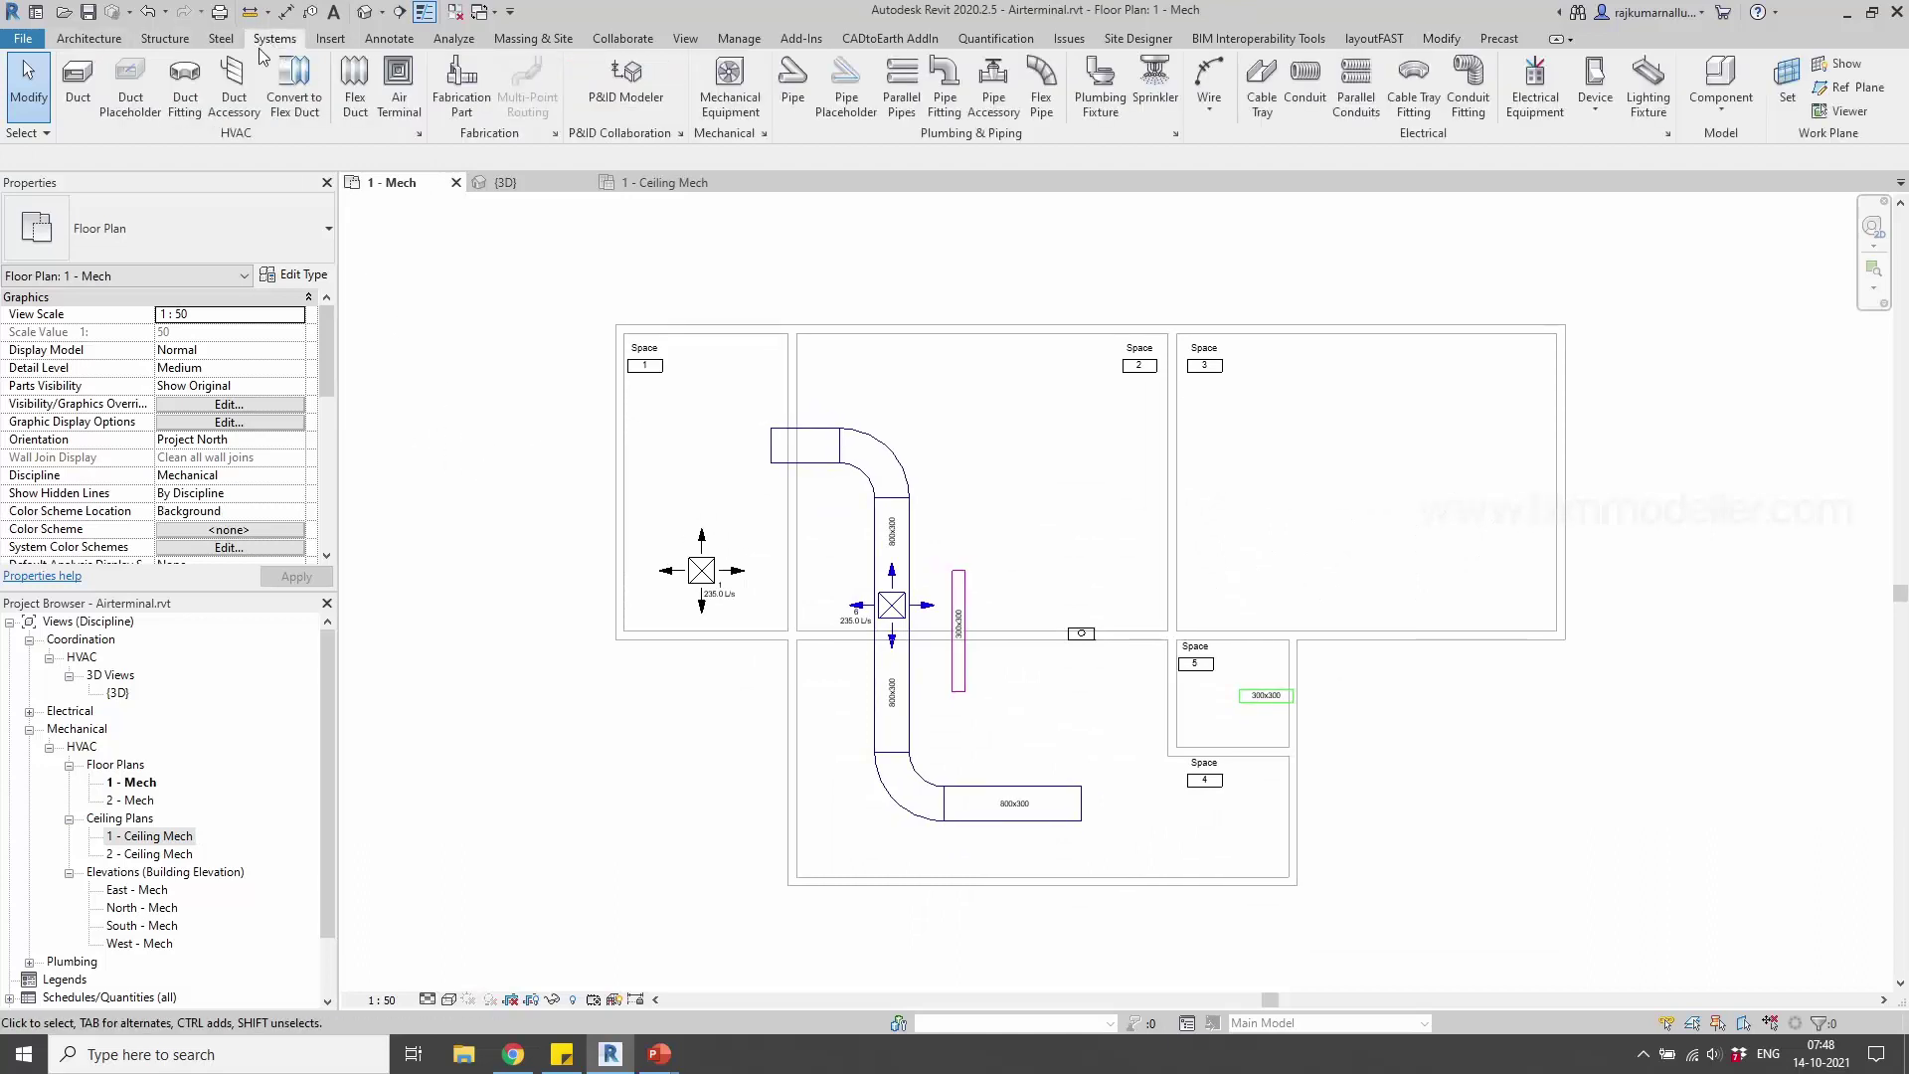
left_click(398, 89)
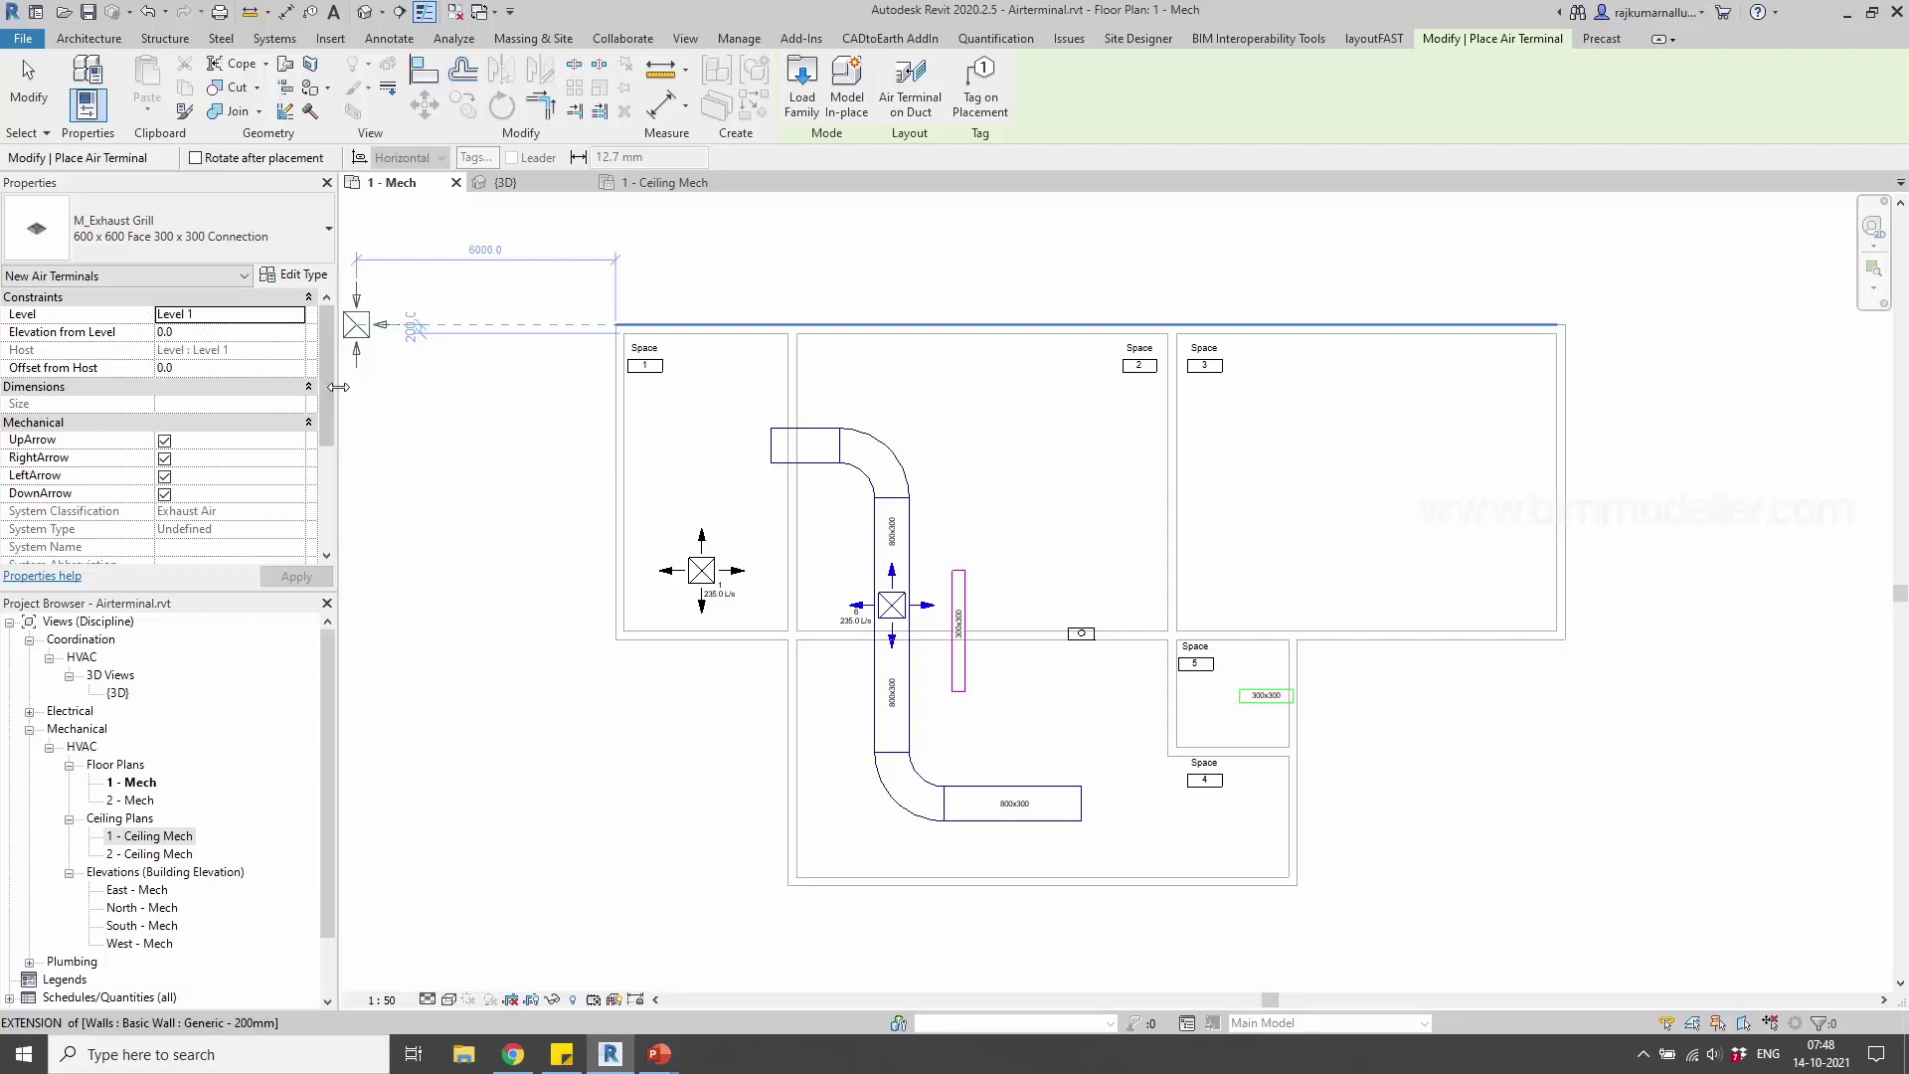
middle_click_drag(417, 402, 475, 436)
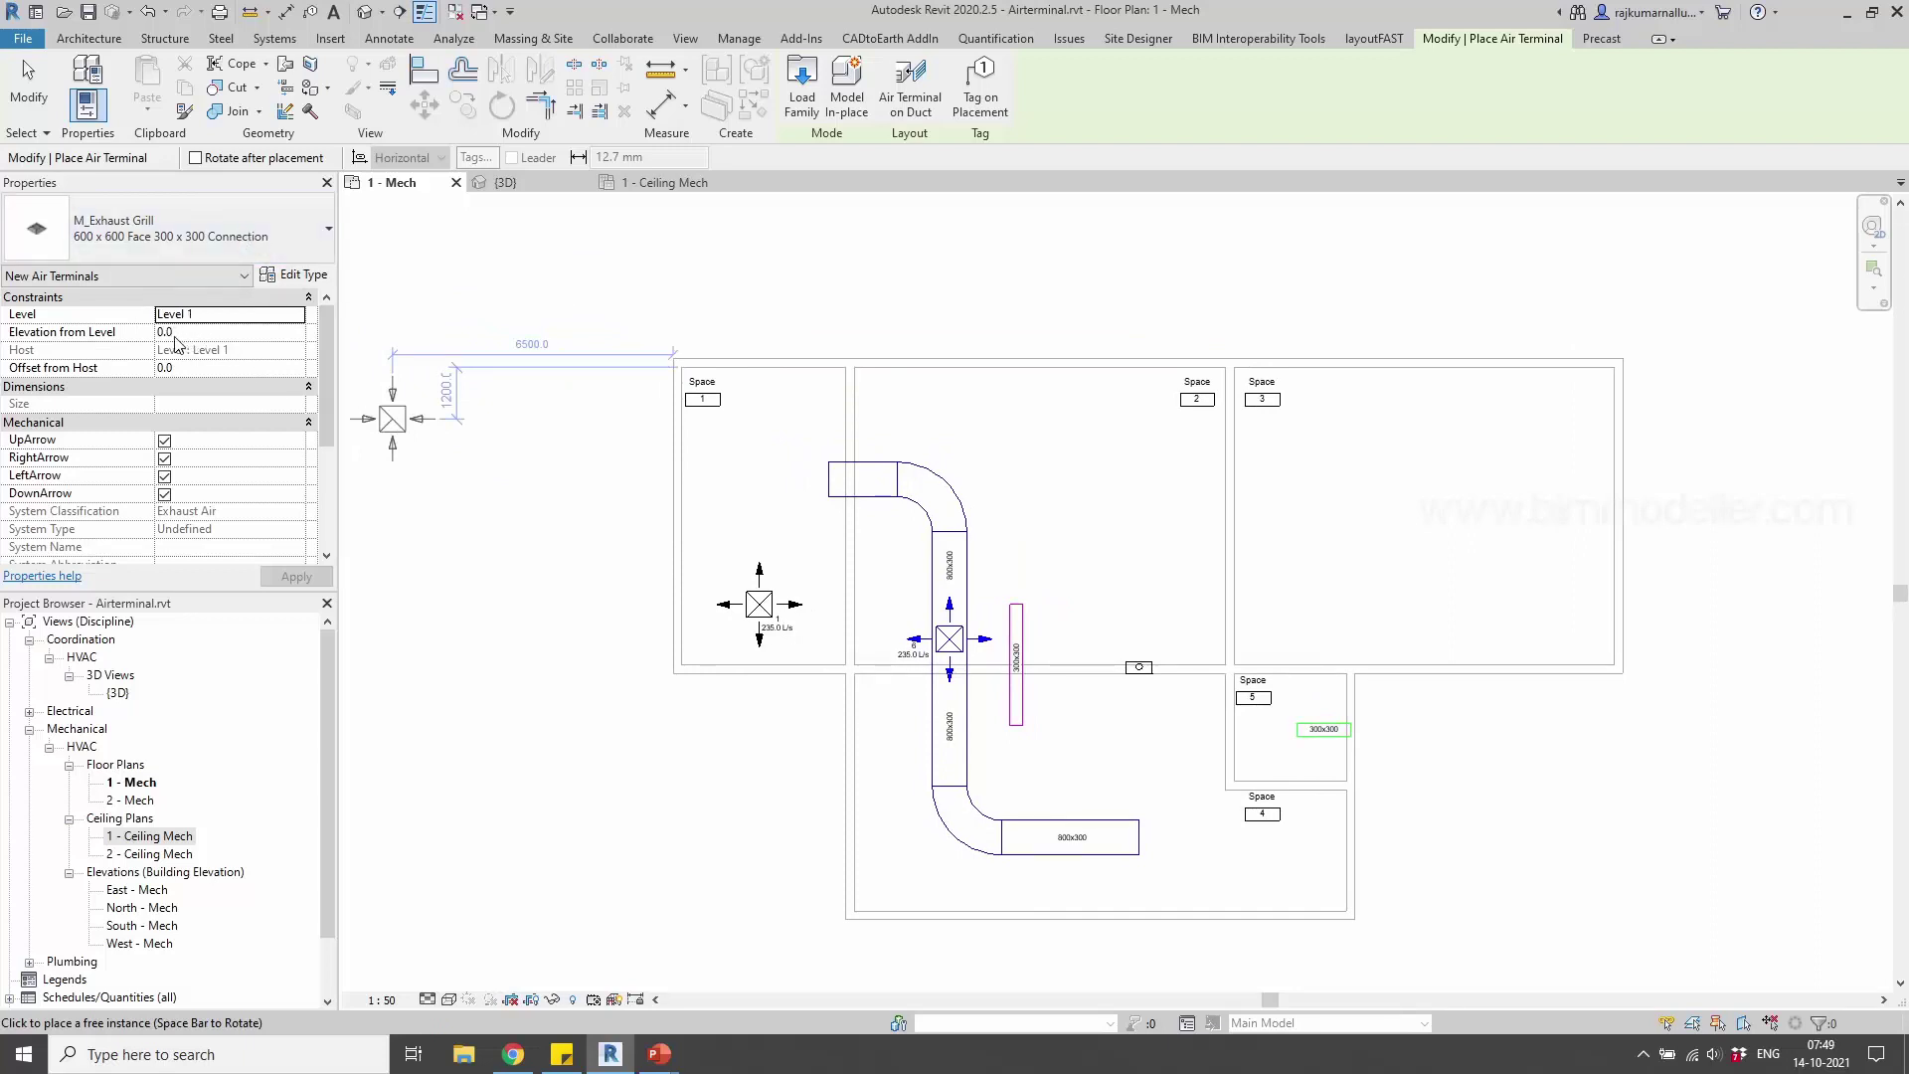
scroll(752, 484, "up", 2)
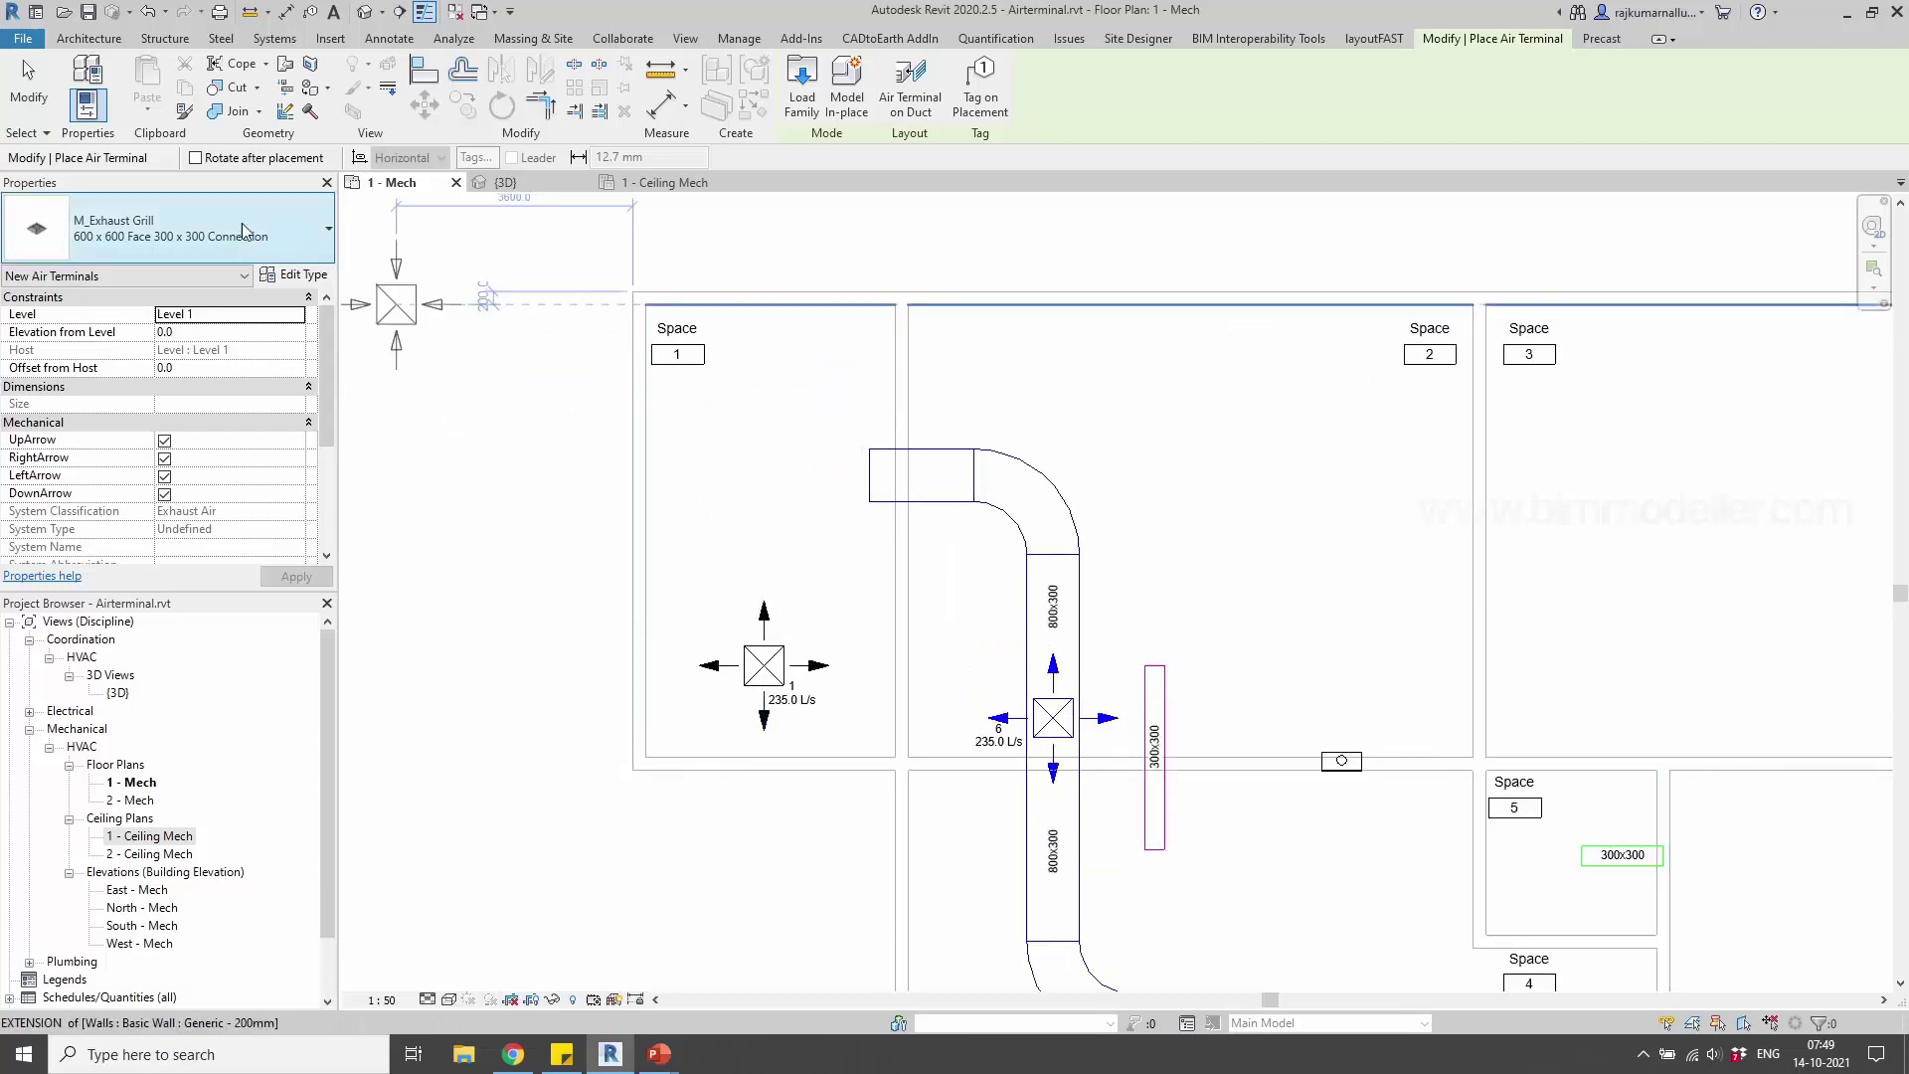
left_click(205, 214)
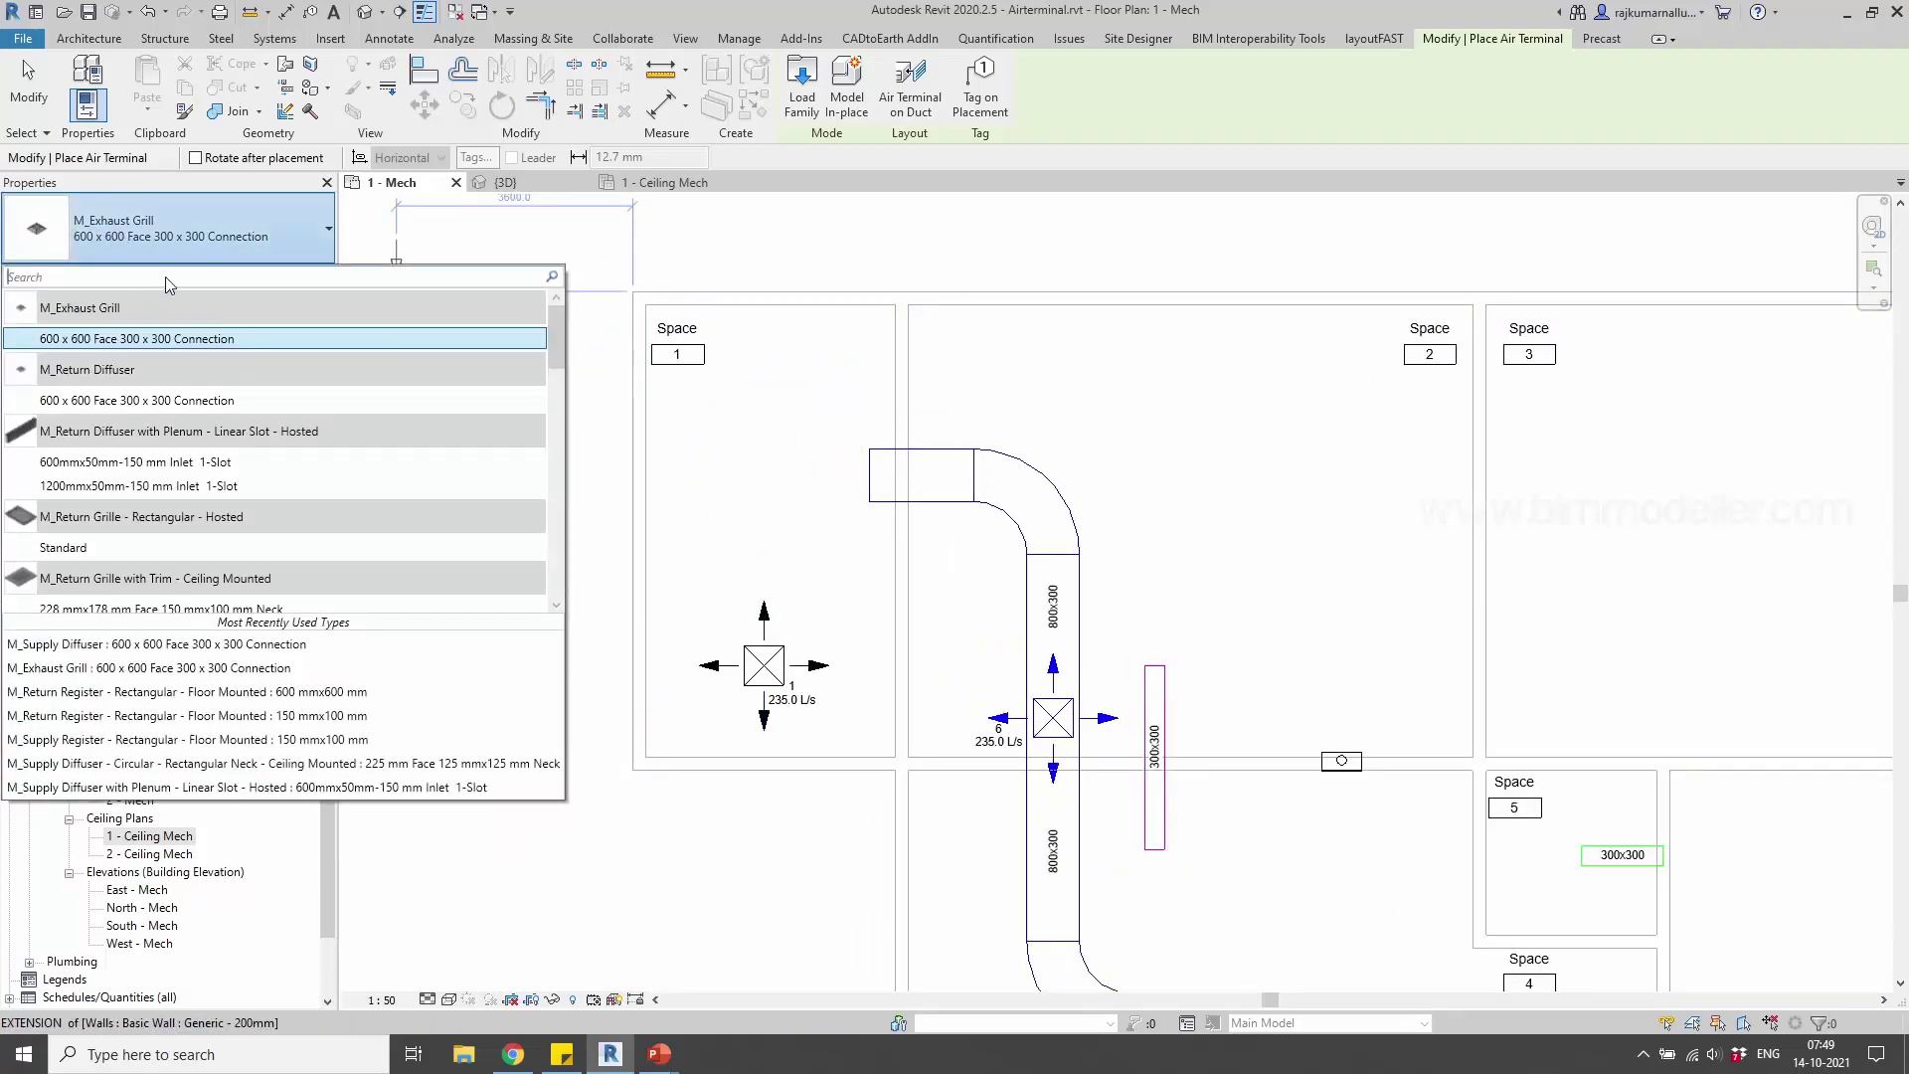
type("supply")
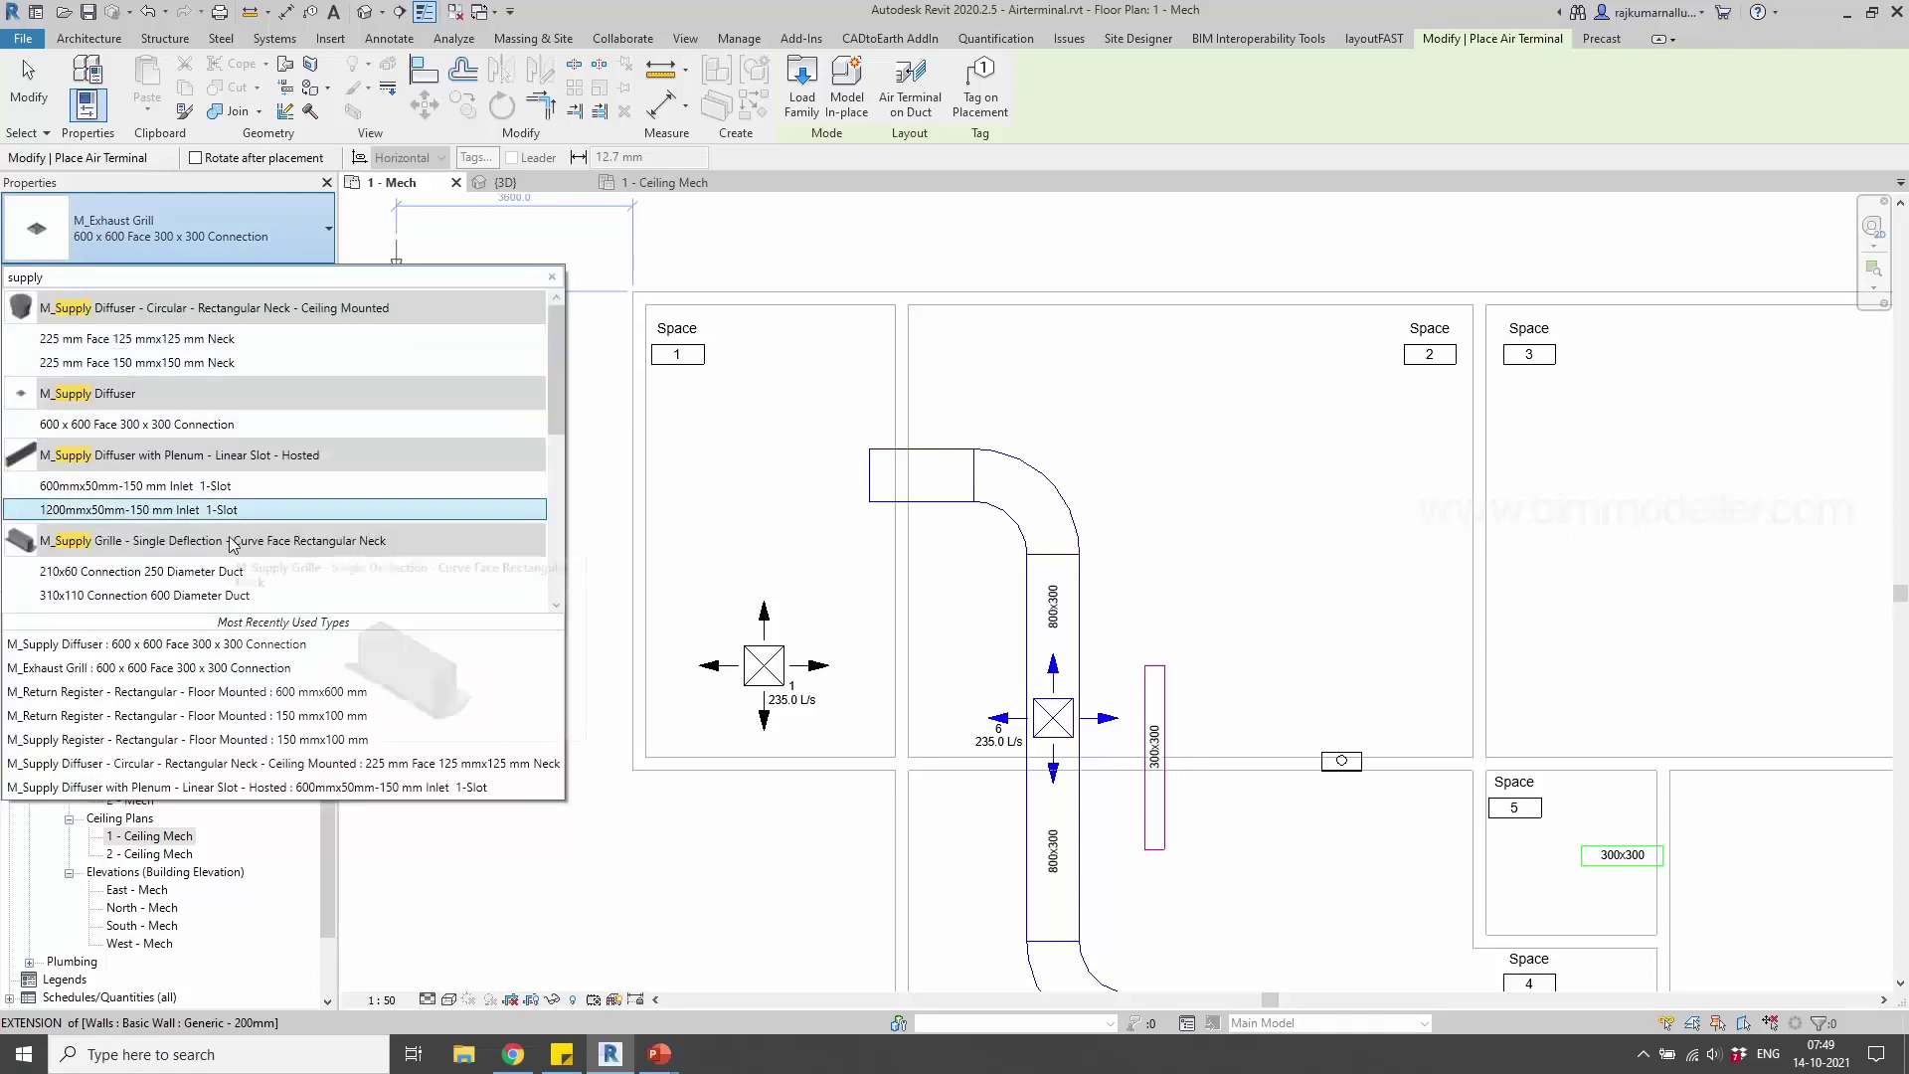
left_click(174, 423)
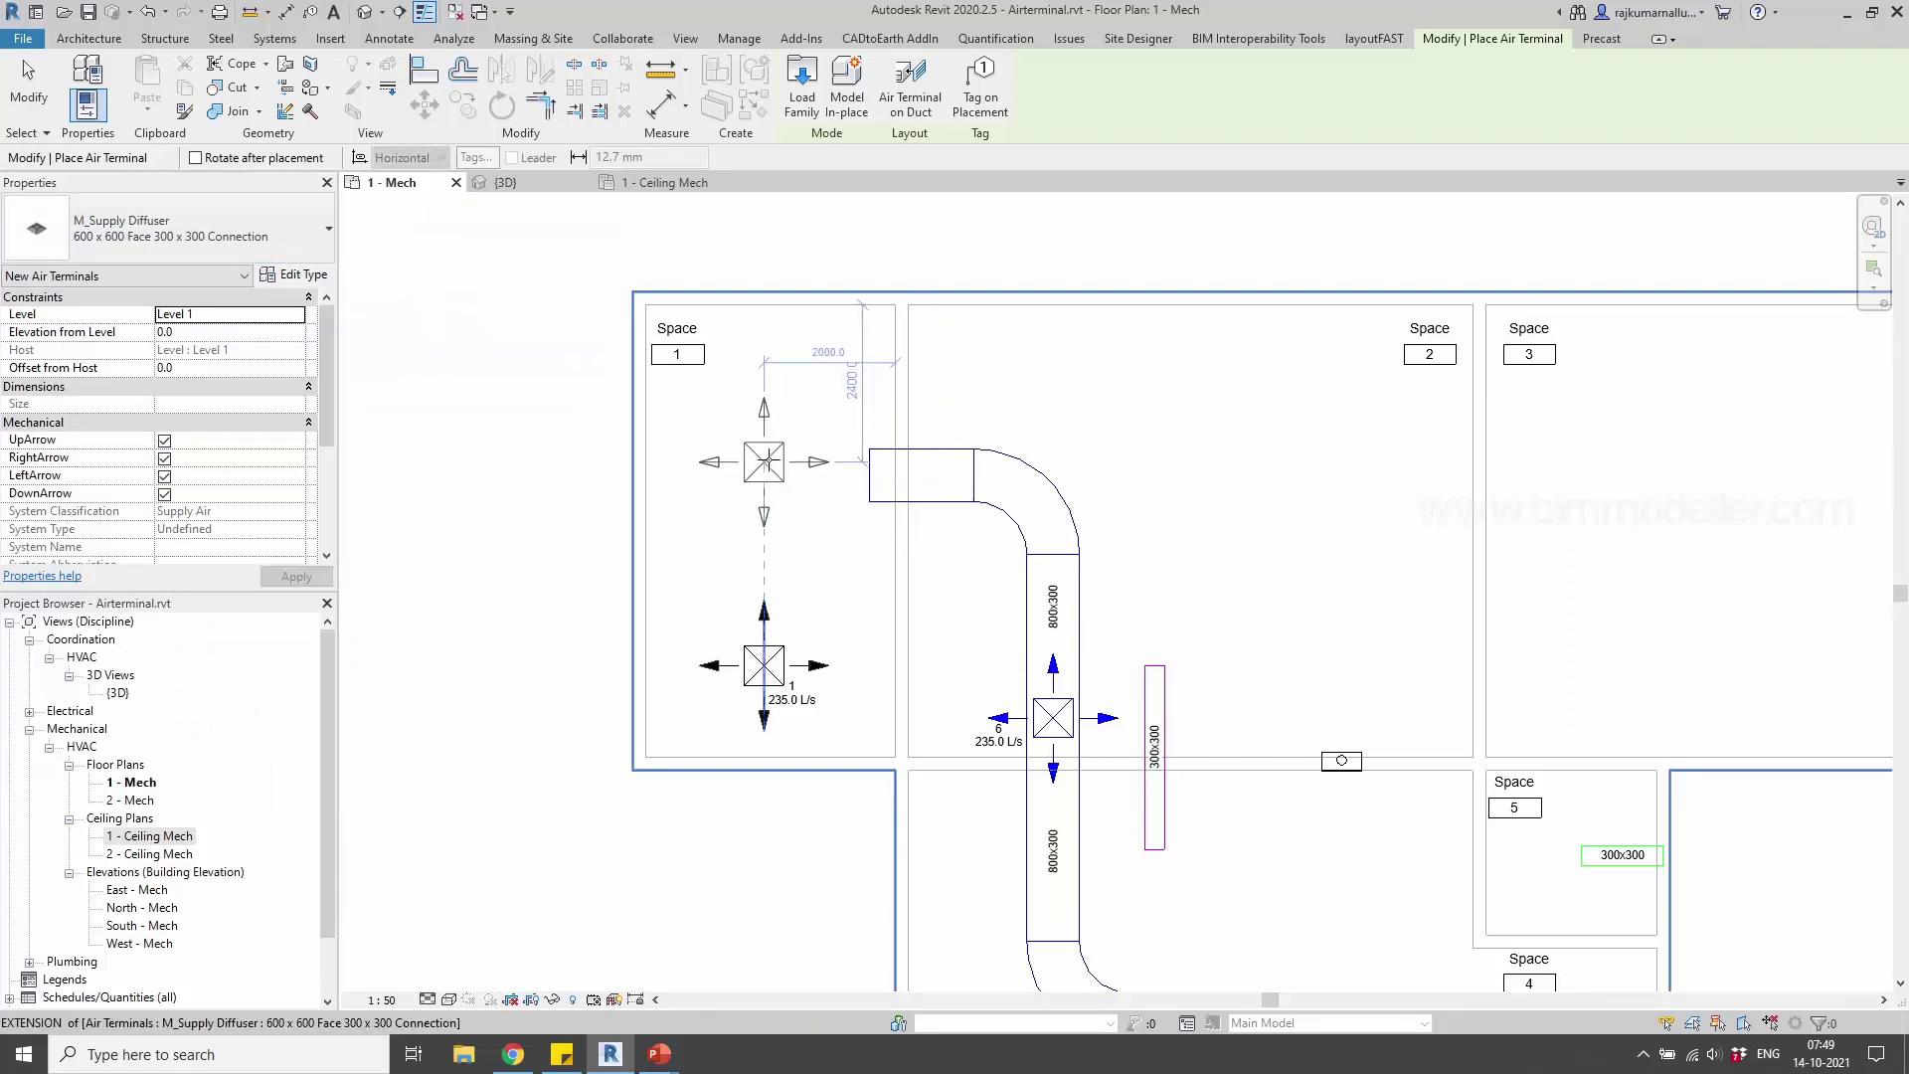
scroll(763, 460, "up", 1)
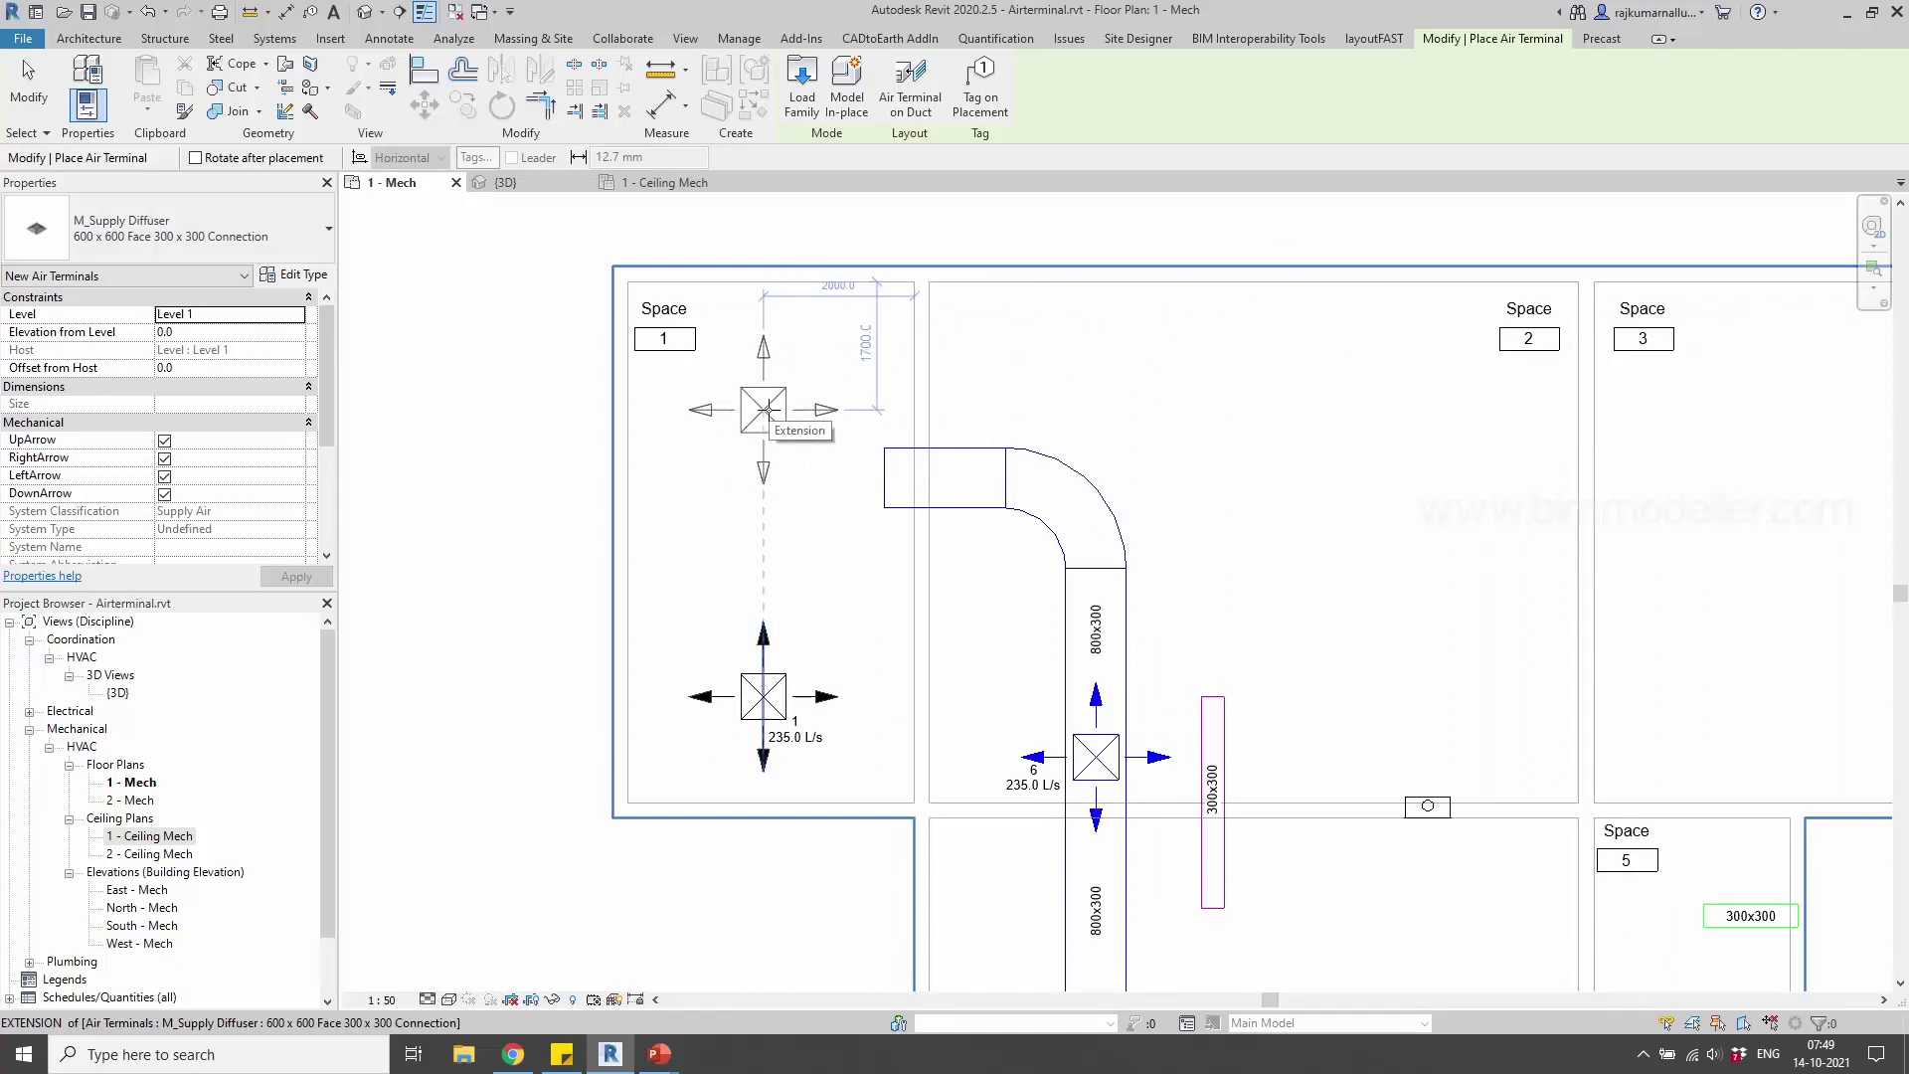
left_click(765, 408)
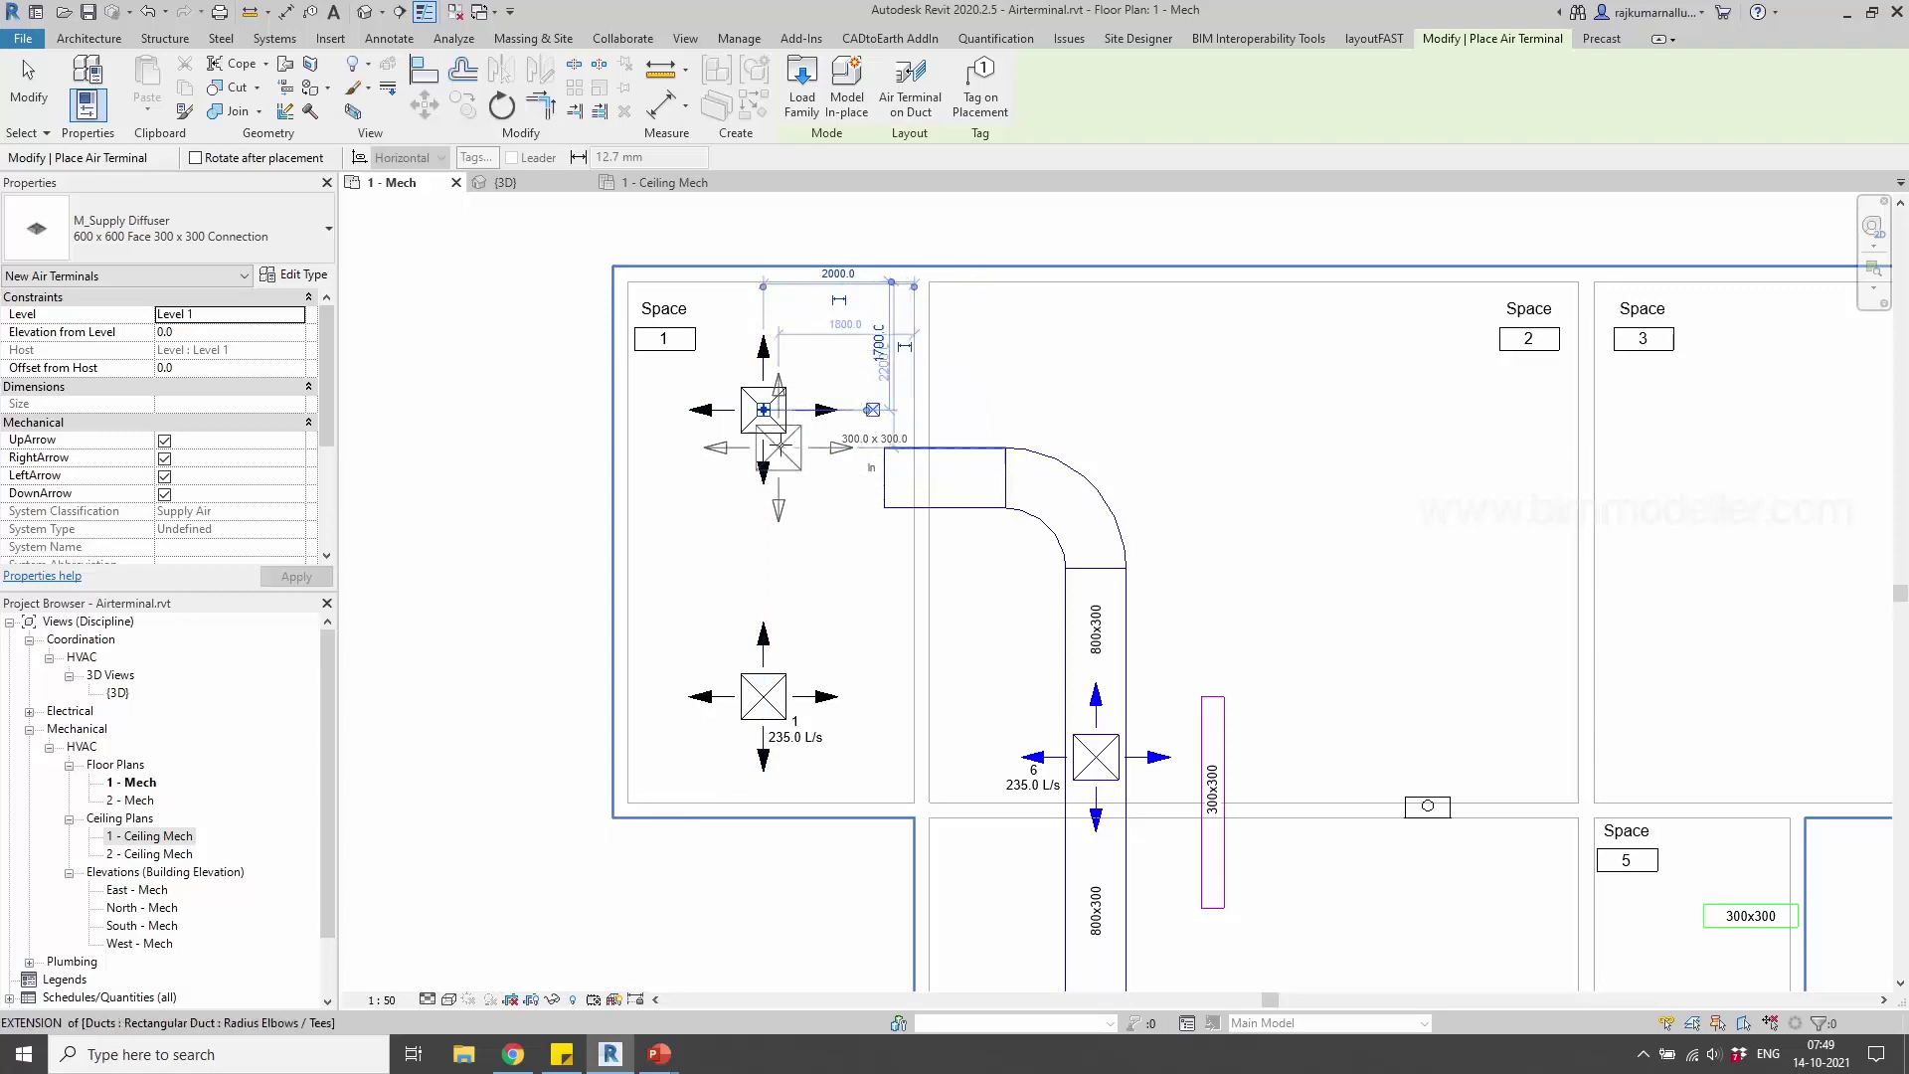
key("Escape")
key("Escape")
Isolate the two supply diffusers of Space 1 in the 3D view with a selection box
left_click(737, 409)
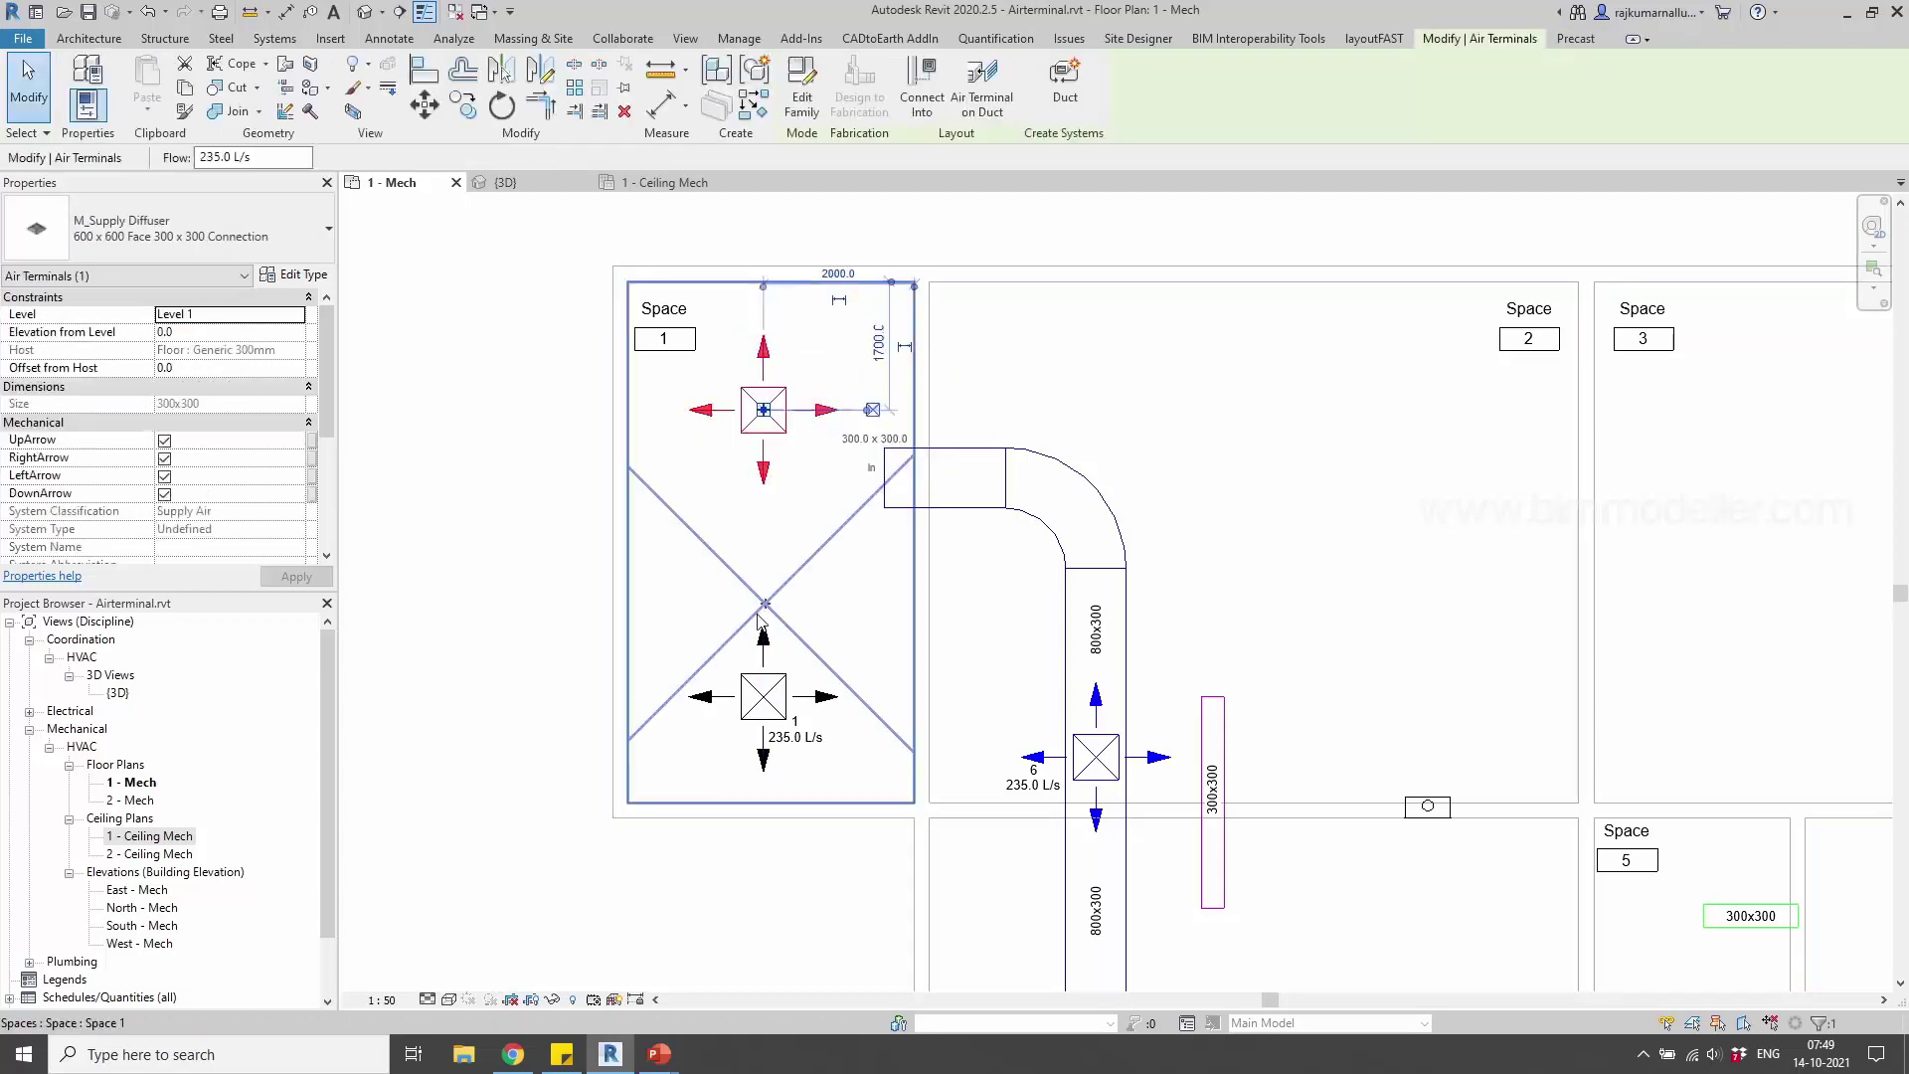
left_click(765, 707, "ctrl")
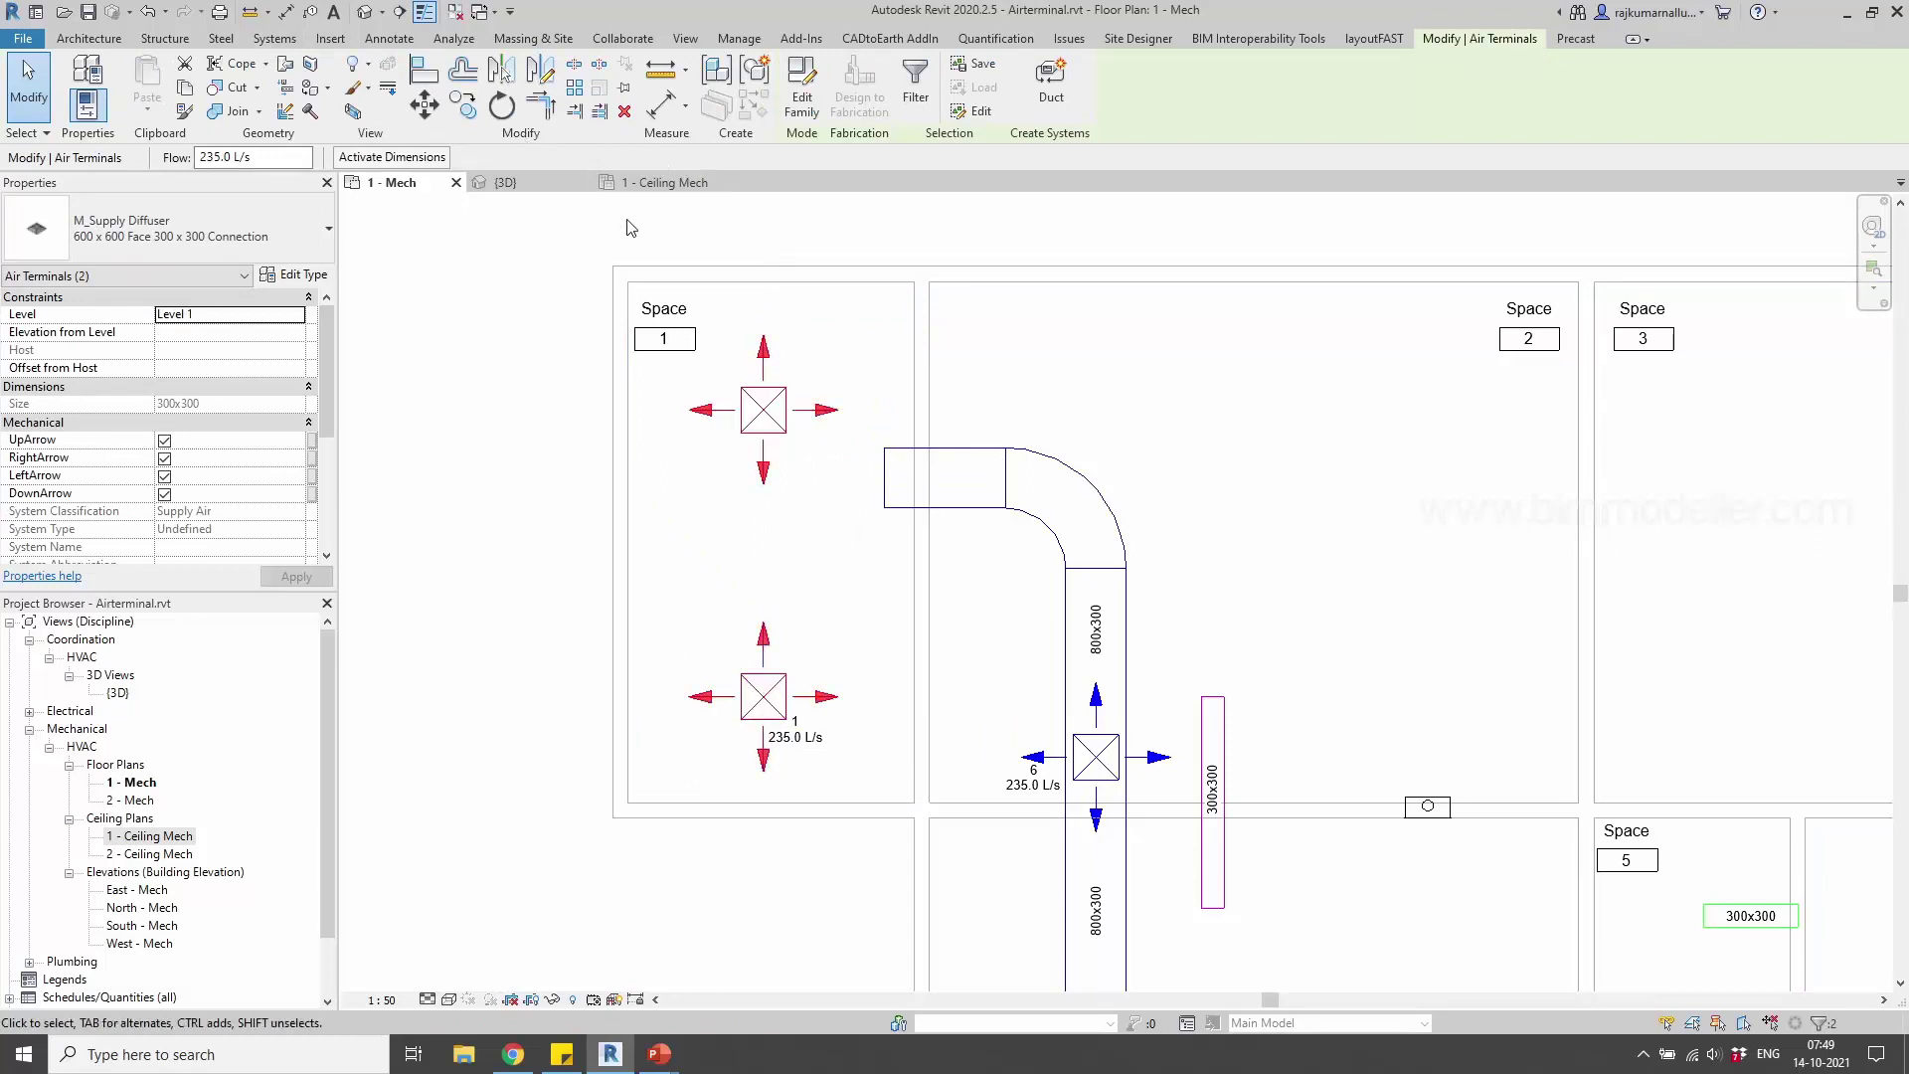
left_click(353, 111)
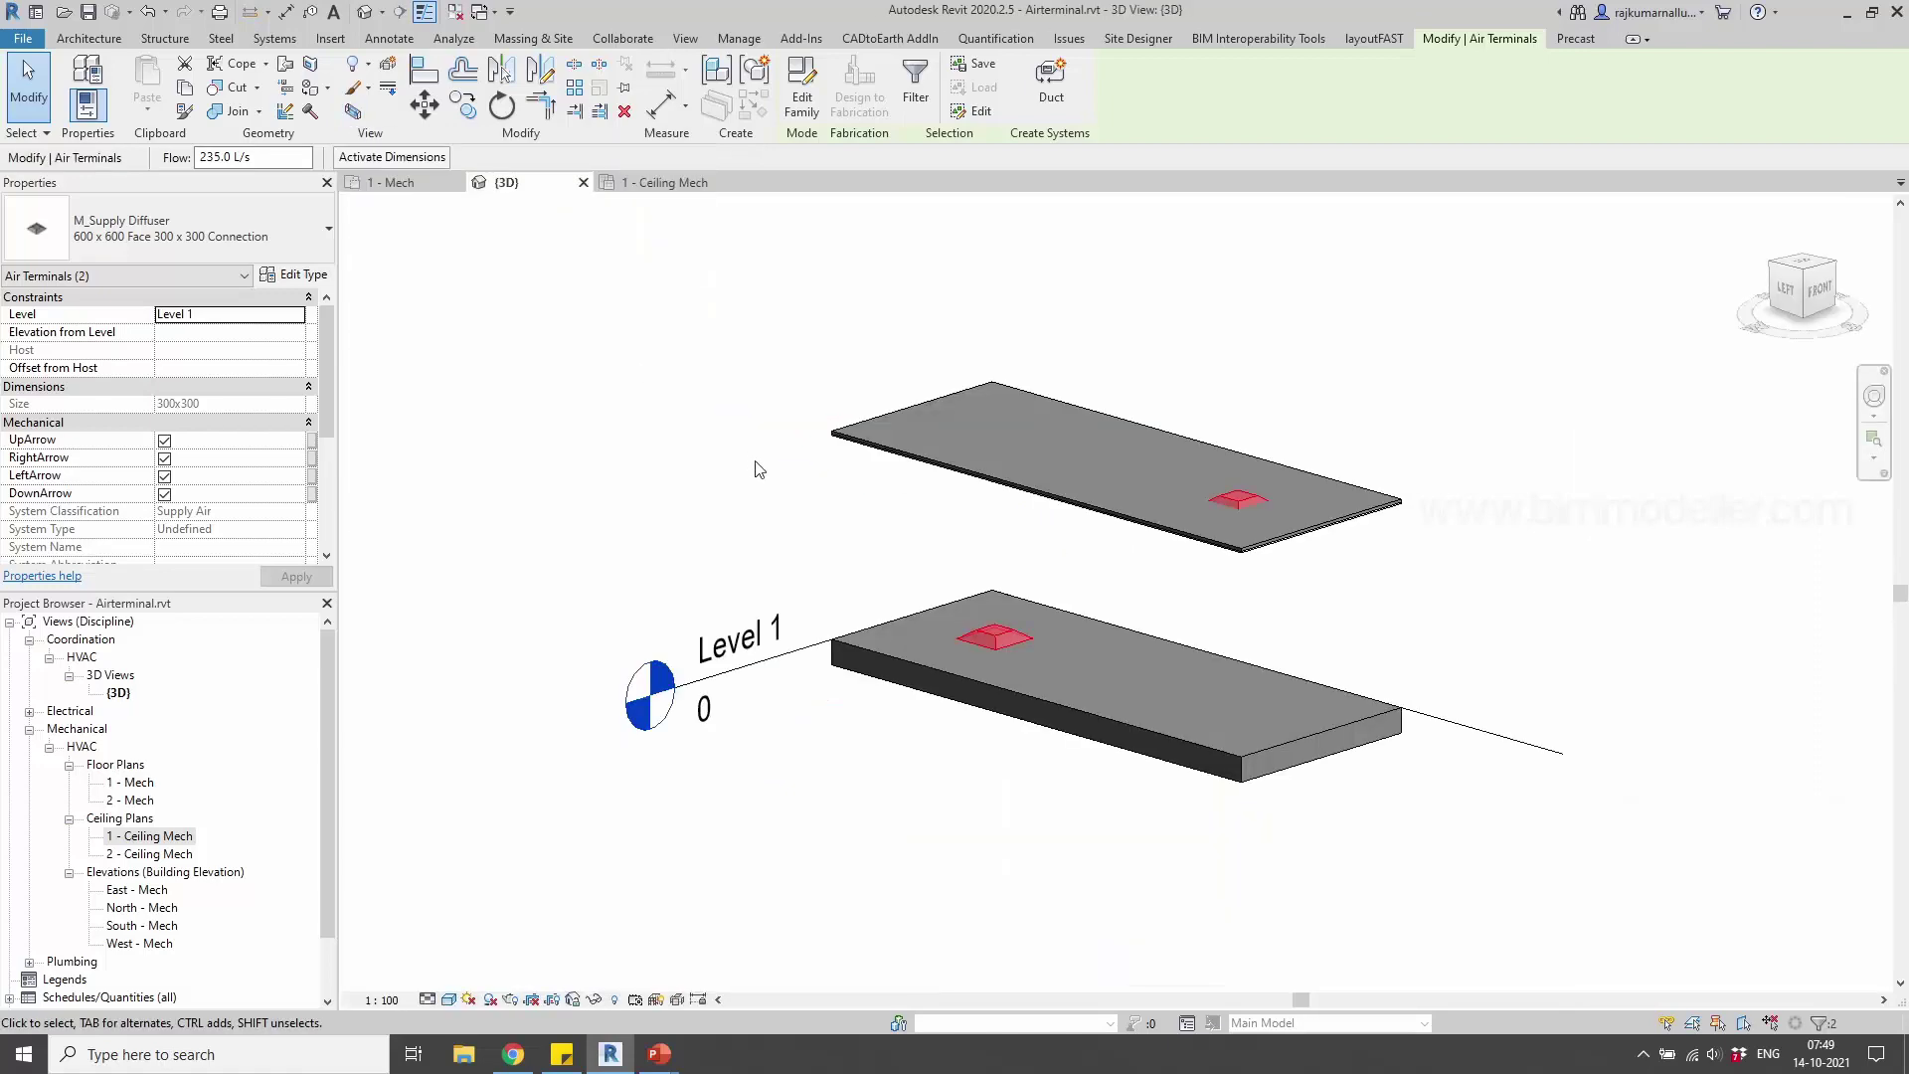
middle_click_drag(1013, 798, 966, 636, "shift")
Compare the new diffuser's host and elevation with the height offset of the ceiling above it
left_click(974, 647)
scroll(994, 626, "up", 2)
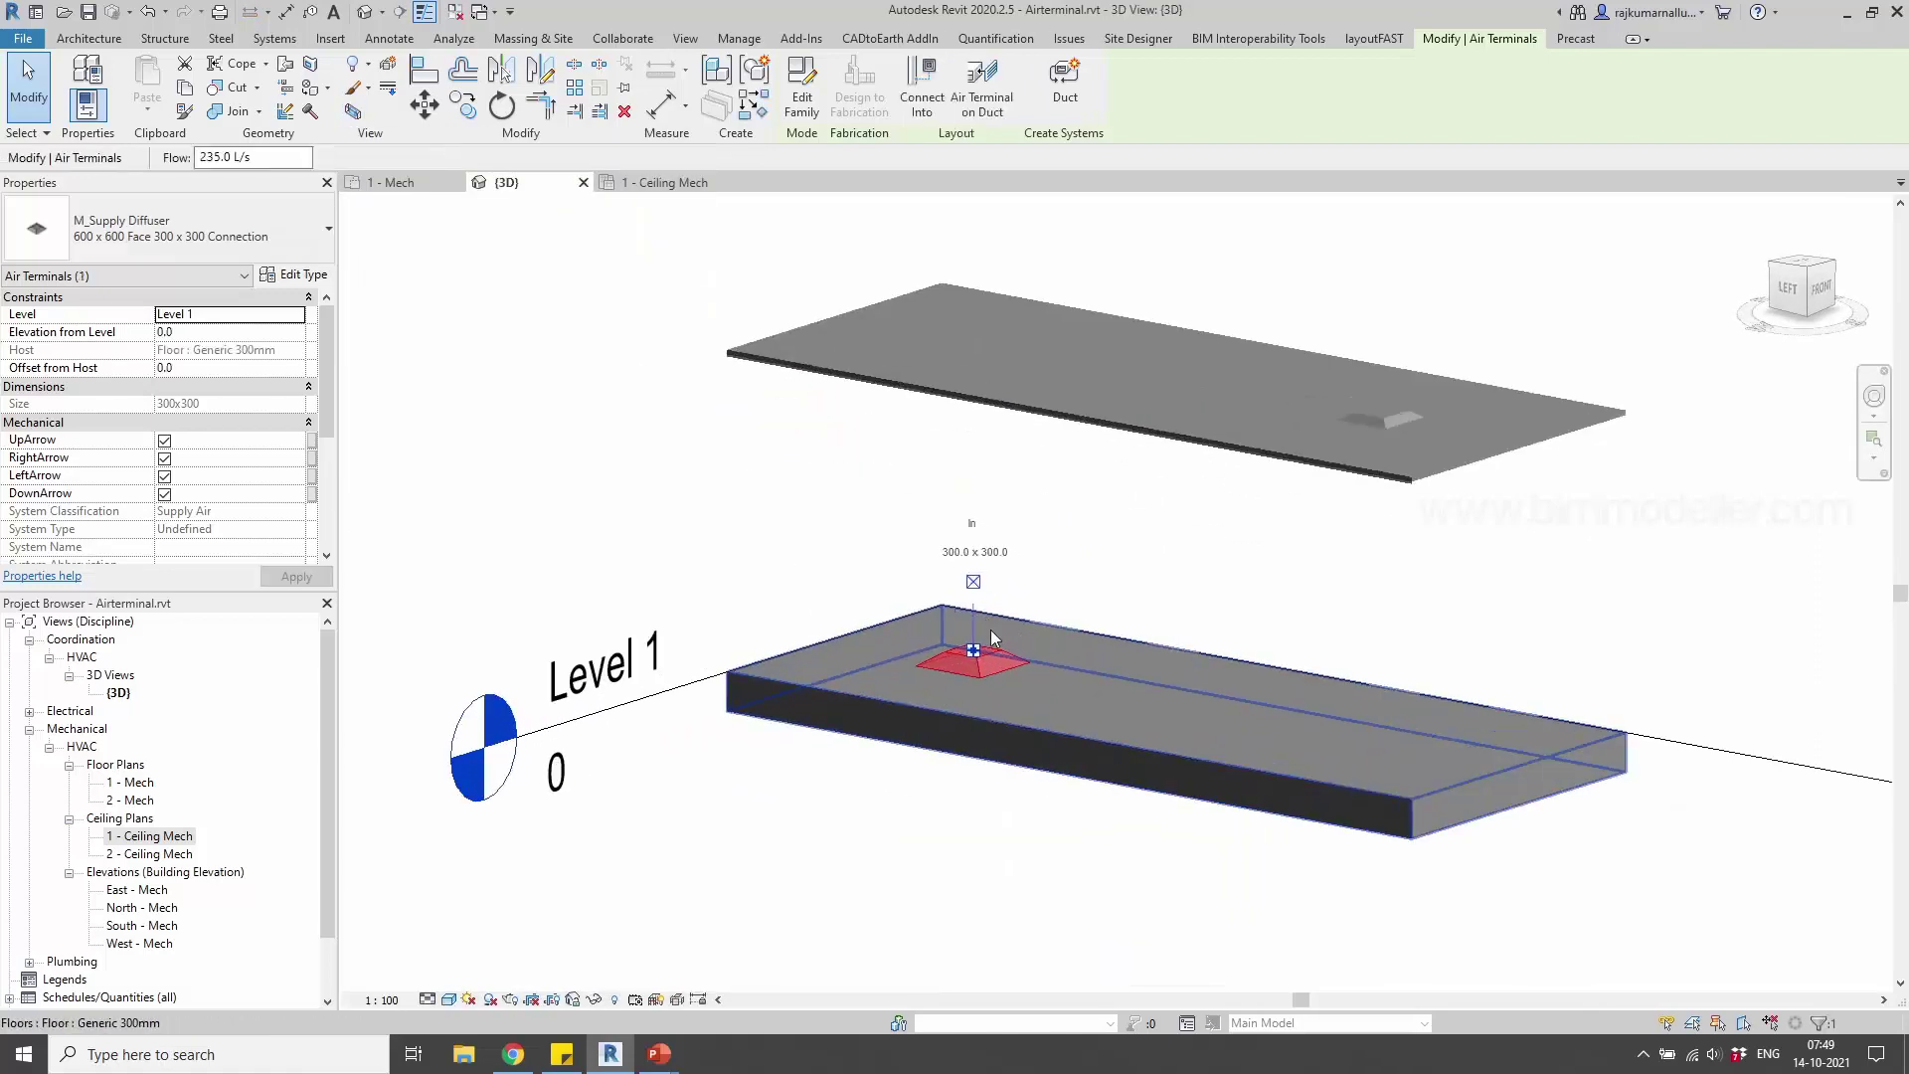
middle_click_drag(1034, 639, 955, 646, "shift")
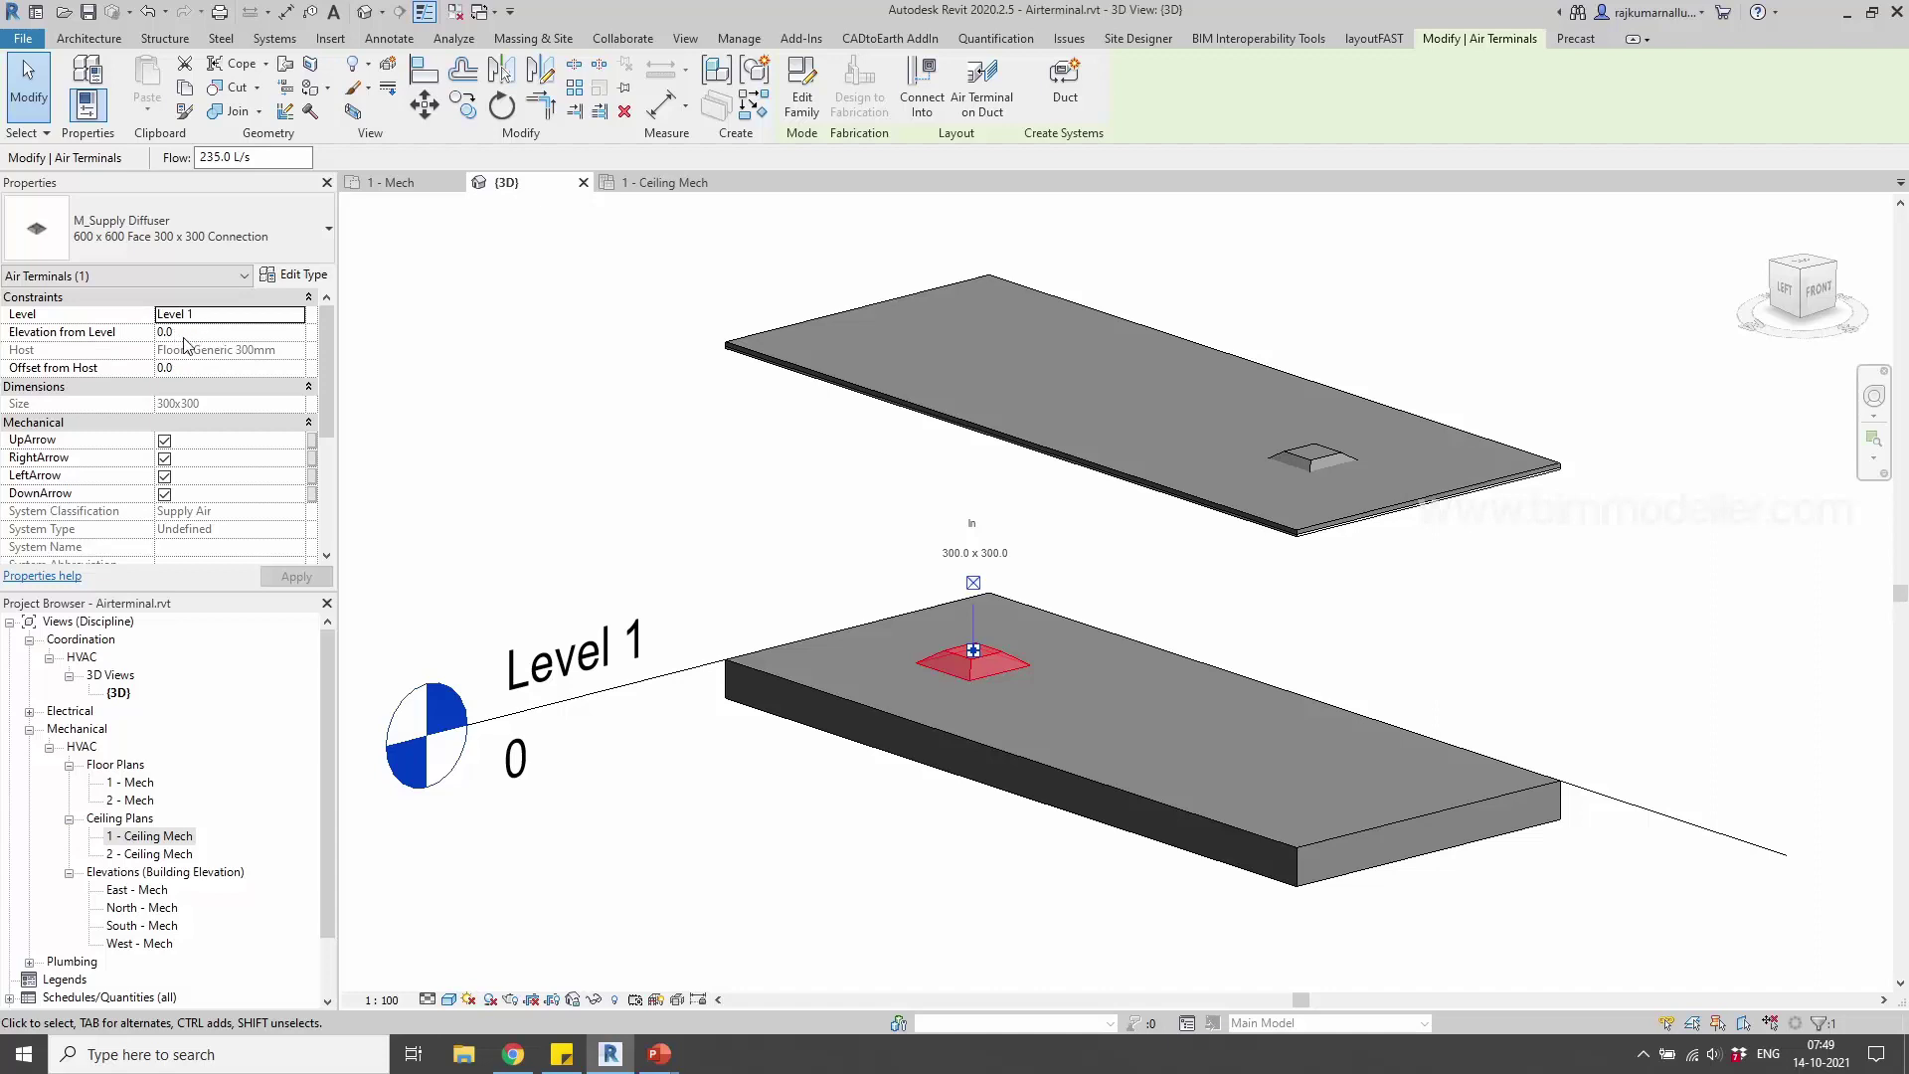
left_click(915, 440)
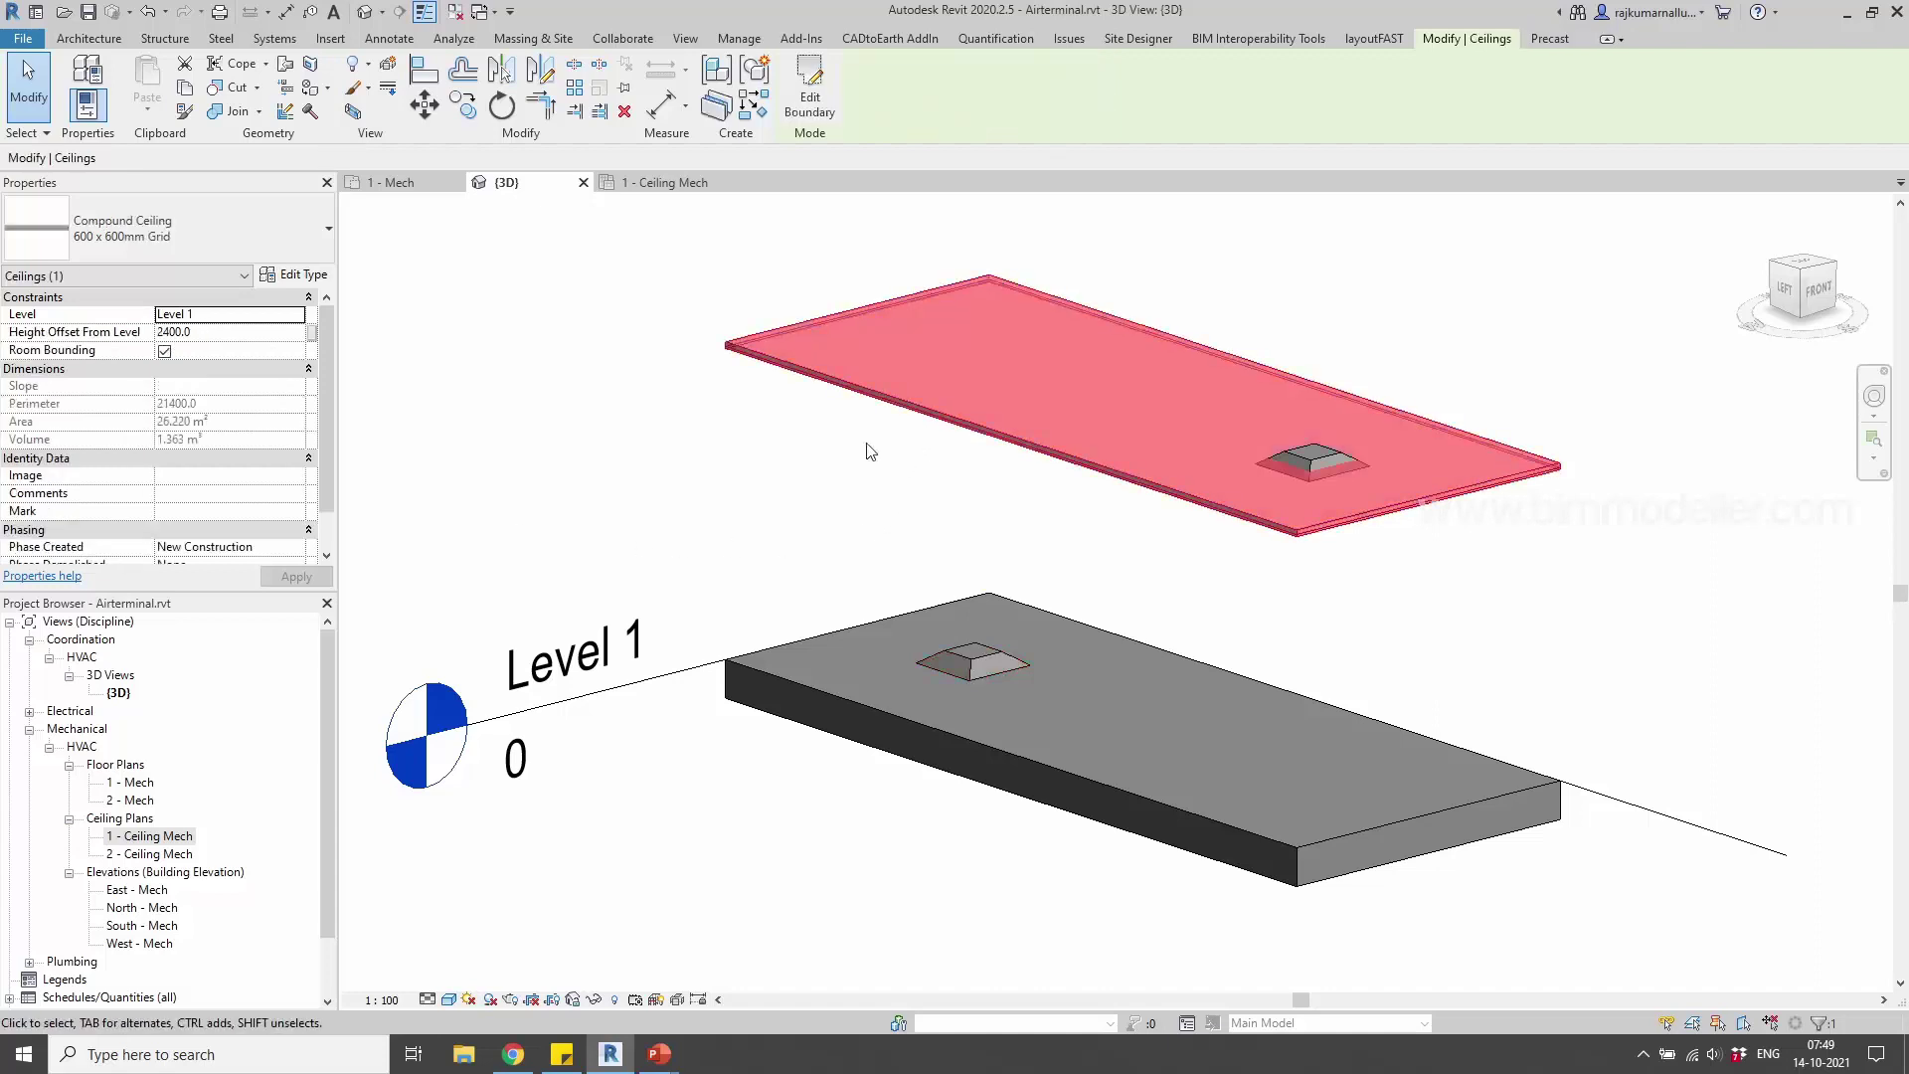
left_click(985, 665)
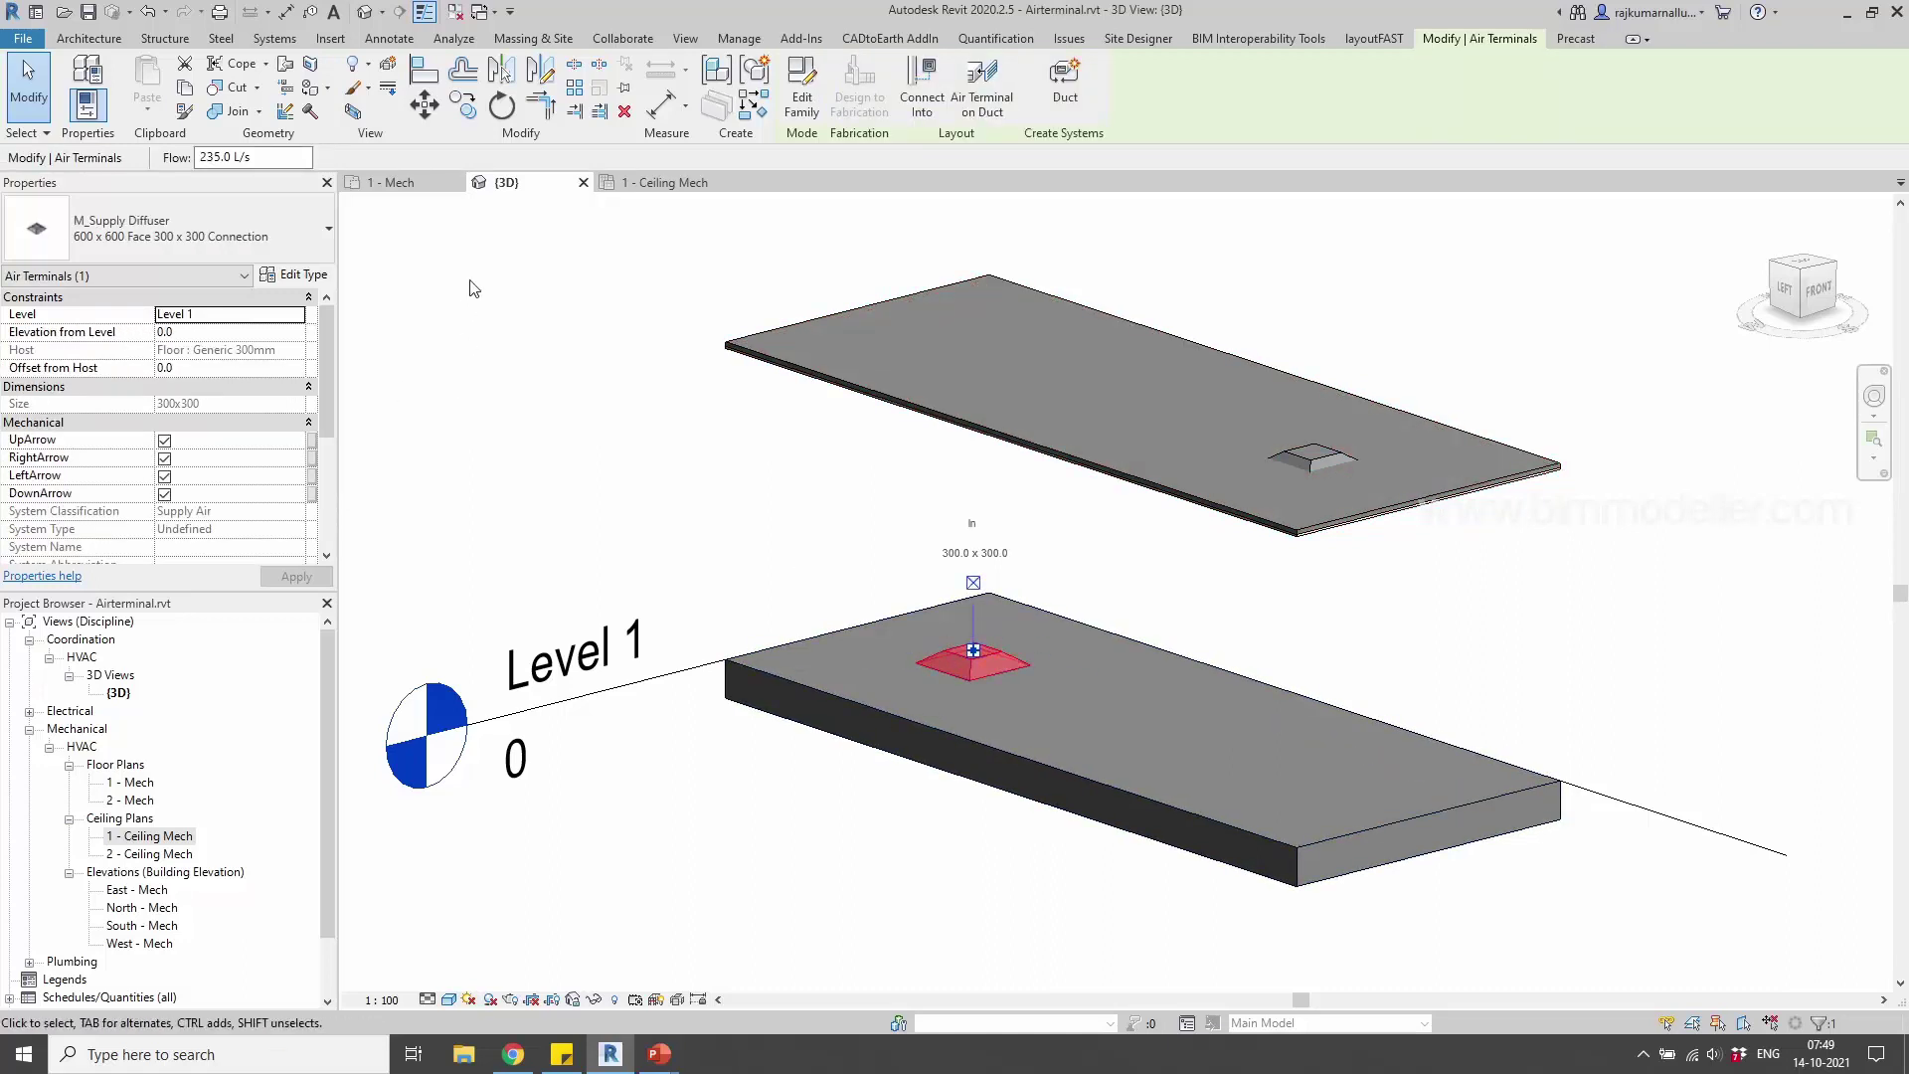
Try to align the floor-level supply diffuser with the ceiling above it
left_click(424, 69)
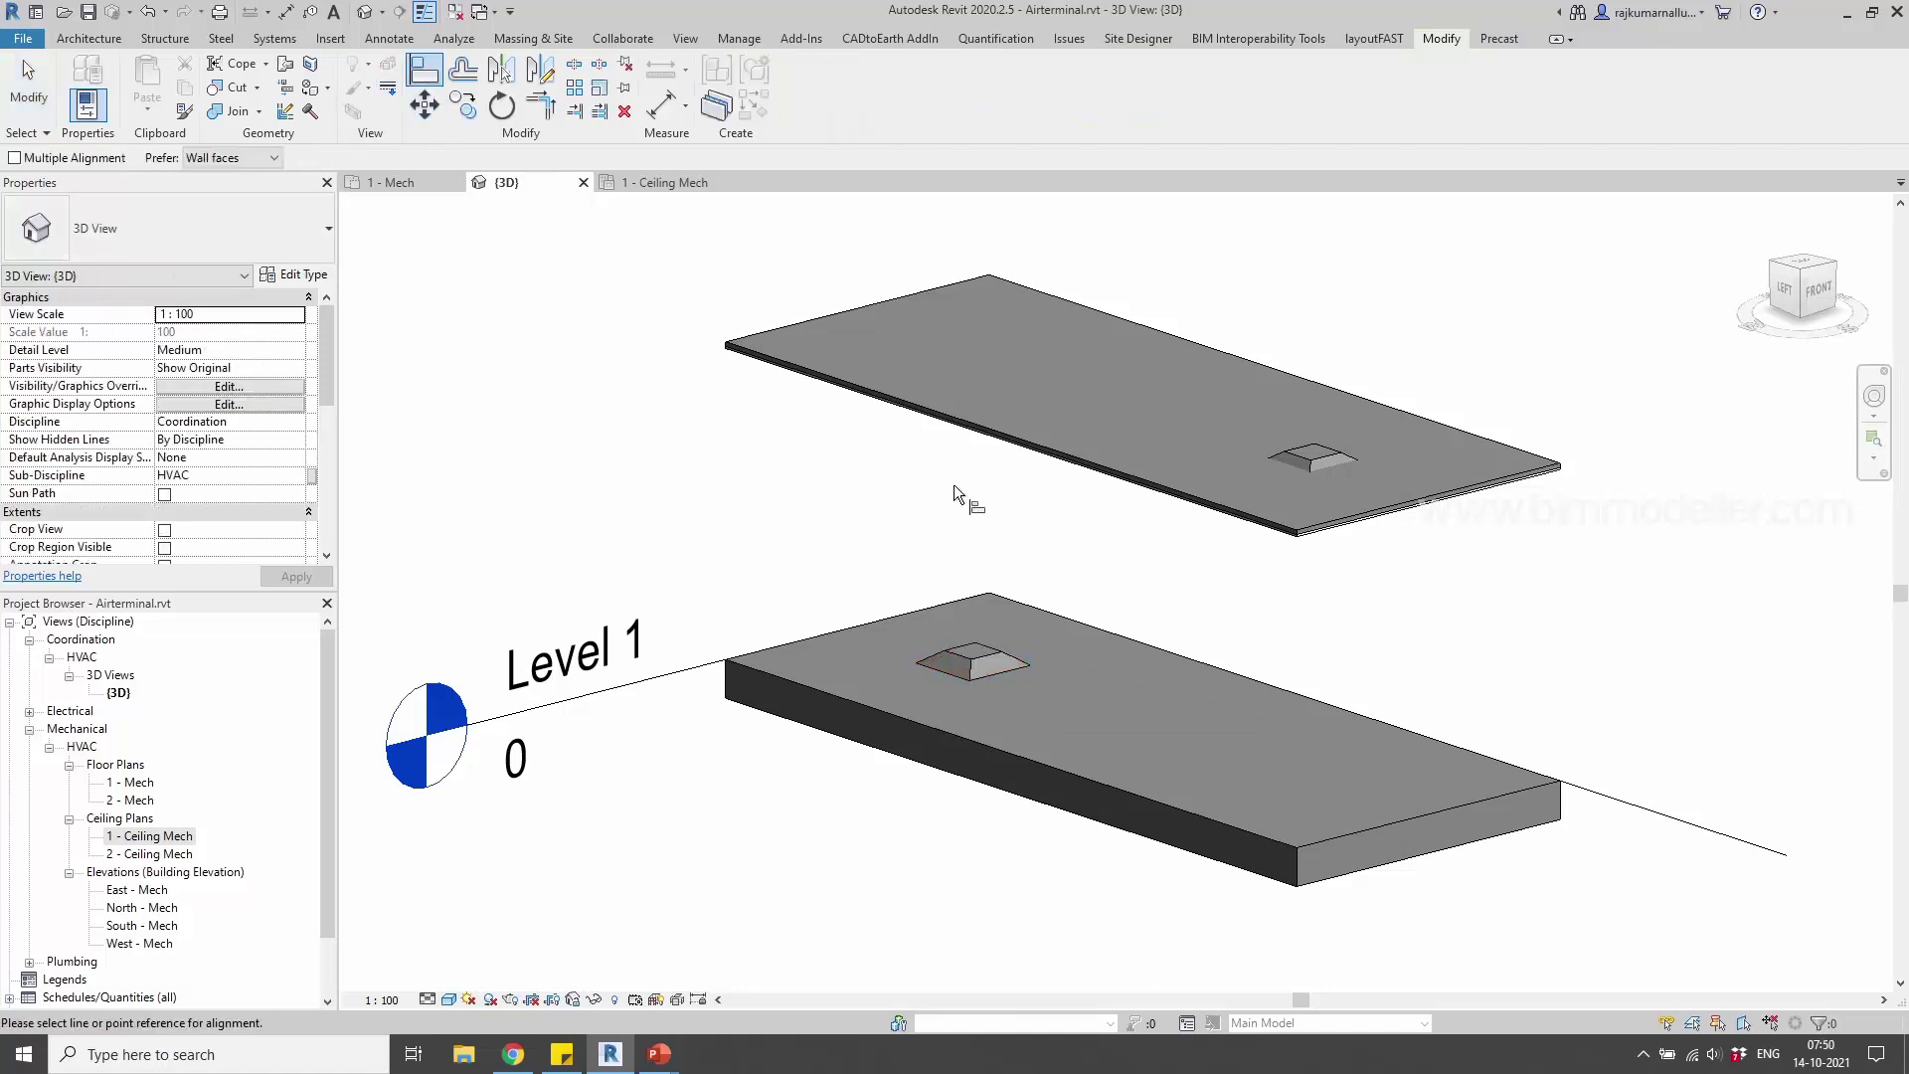
left_click(1015, 450)
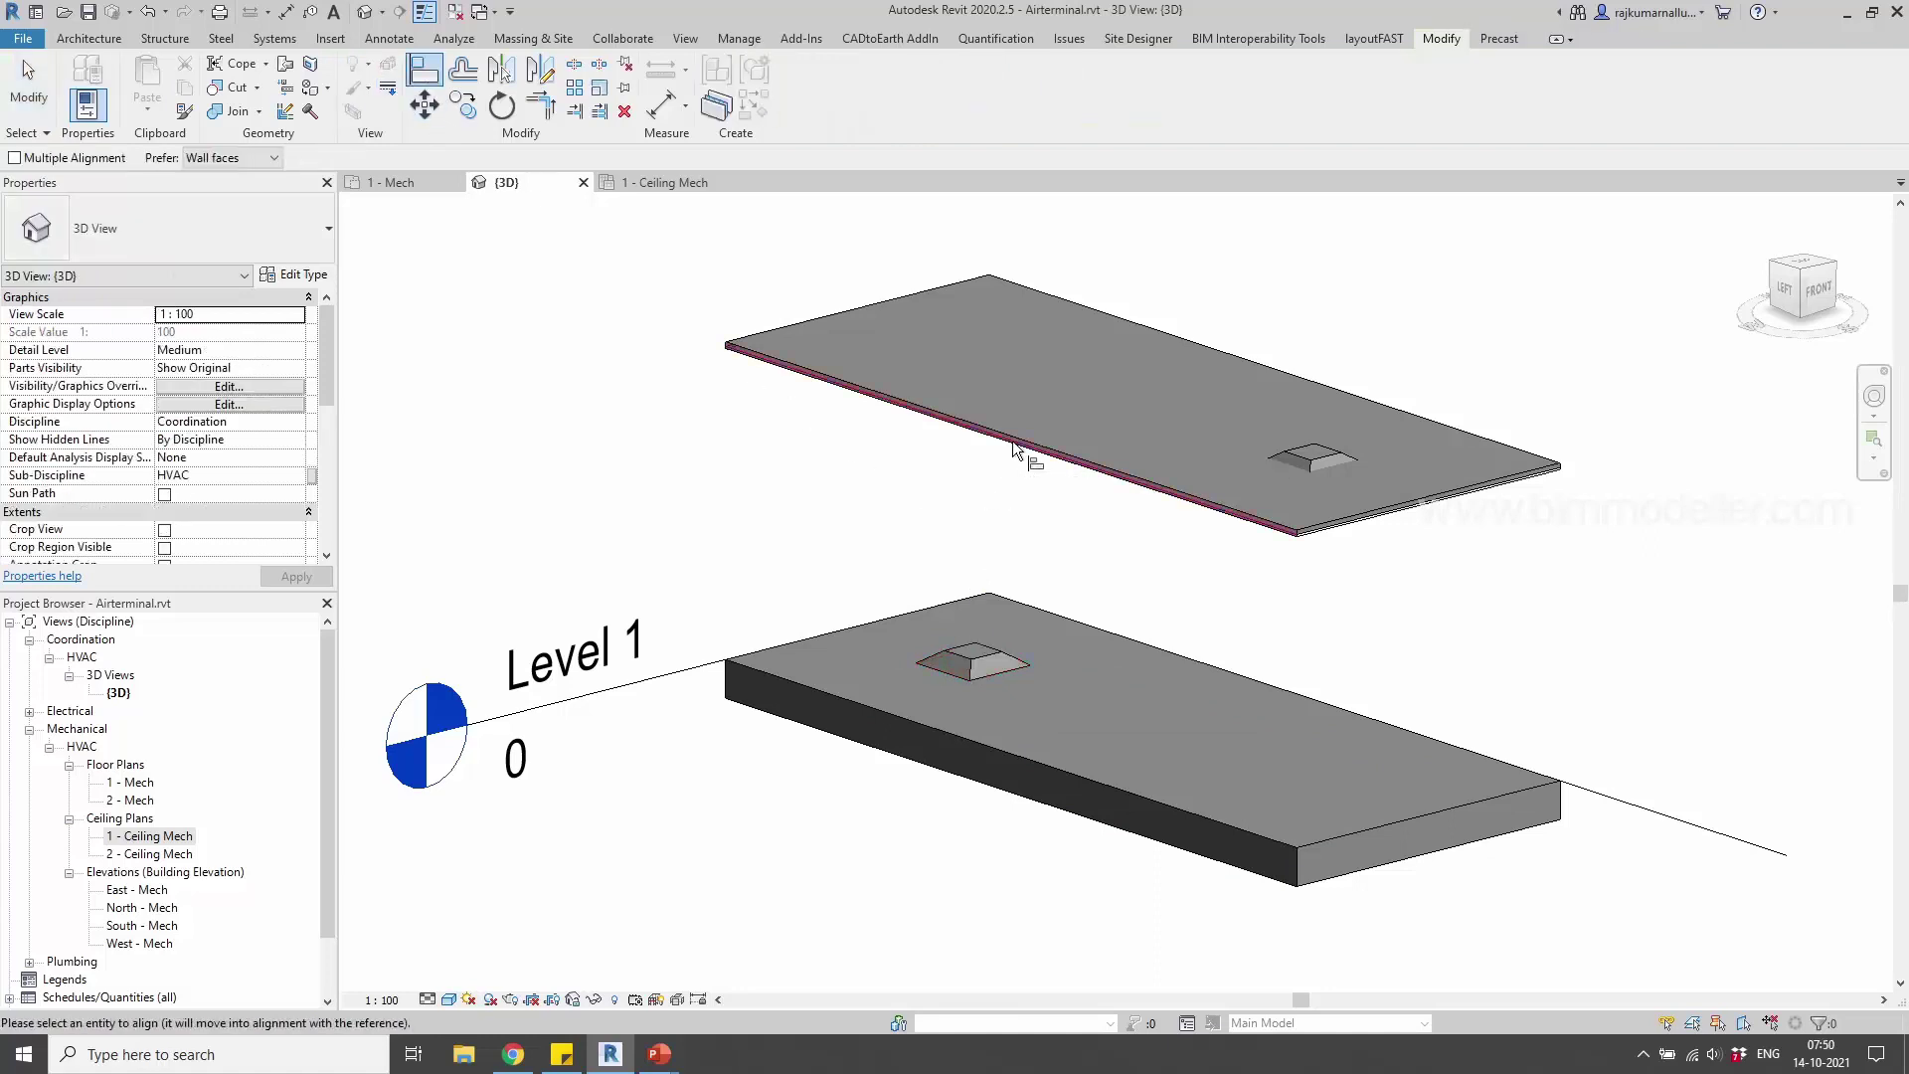
left_click(1114, 485)
left_click(996, 678)
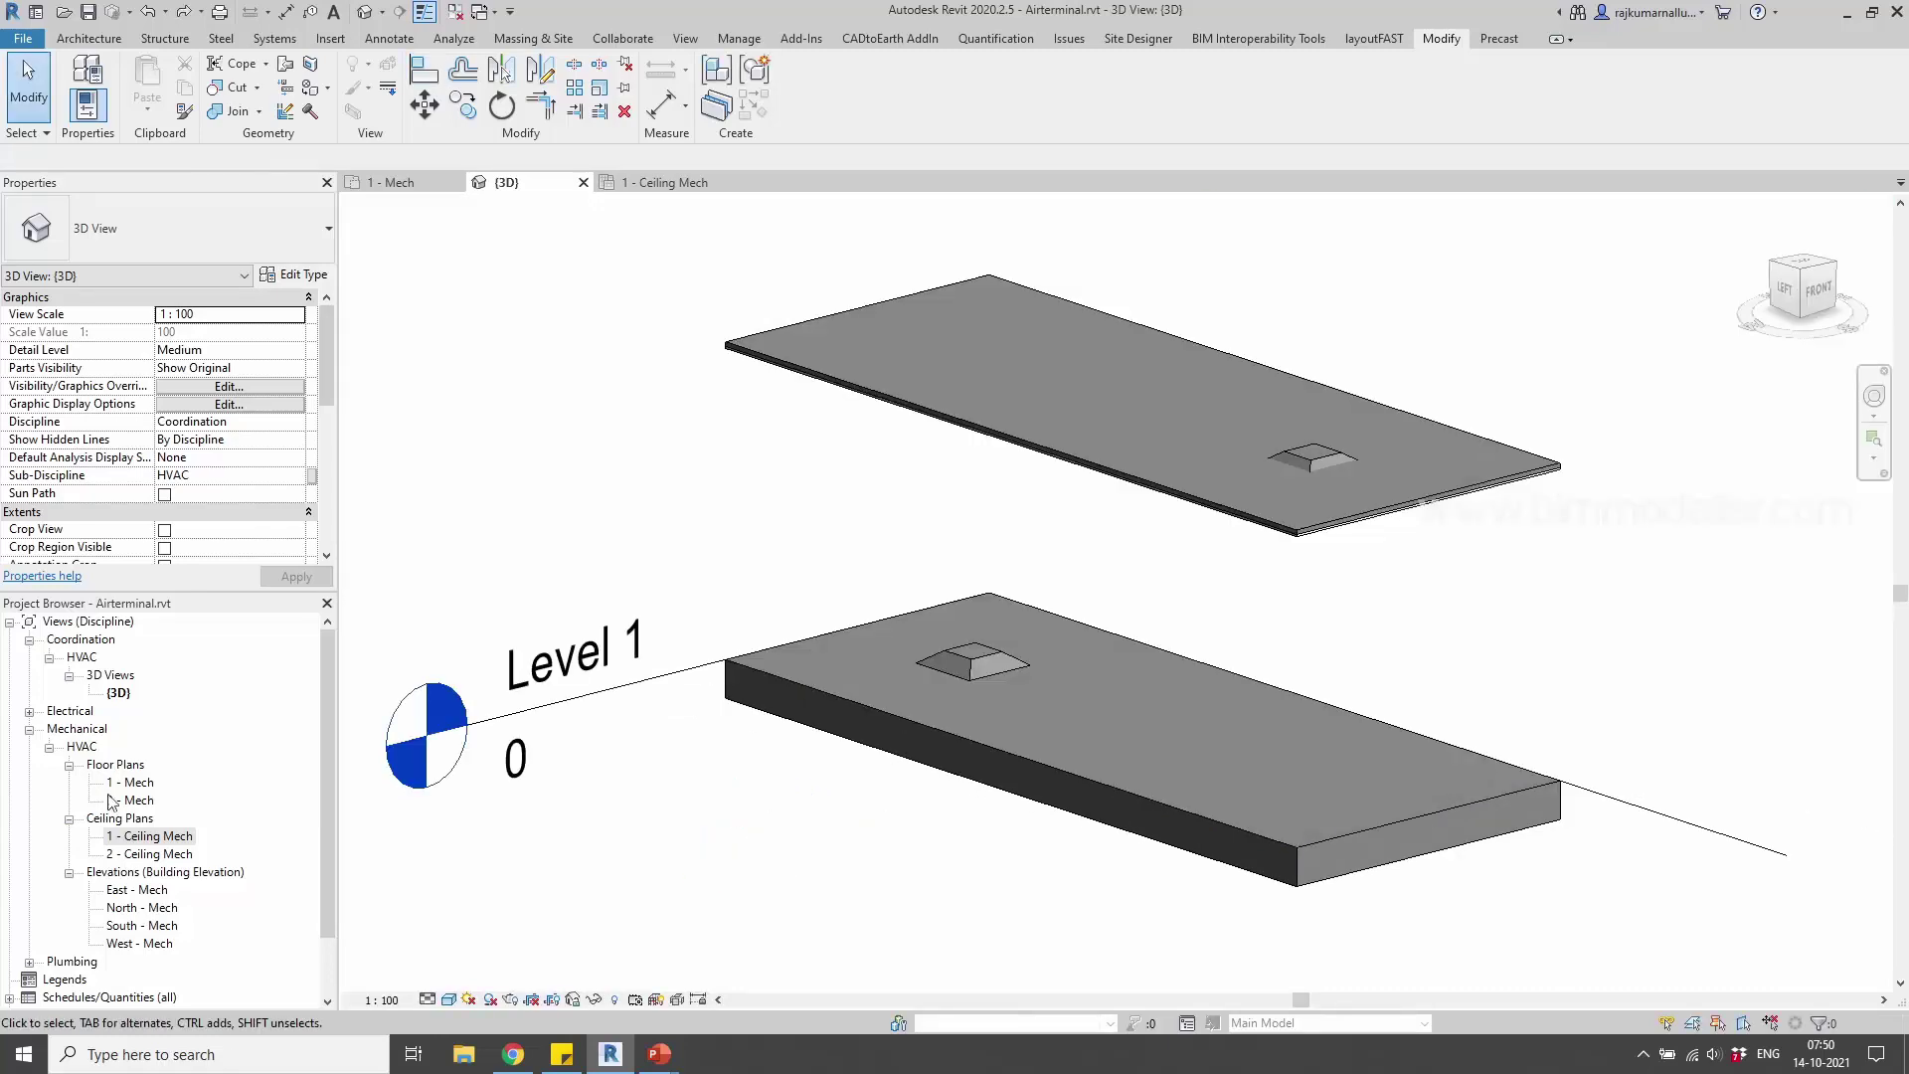
In the 1 - Mech floor plan, set the Elevation from Level of the new Space 1 supply diffuser to 2400
left_click(127, 784)
double_click(128, 783)
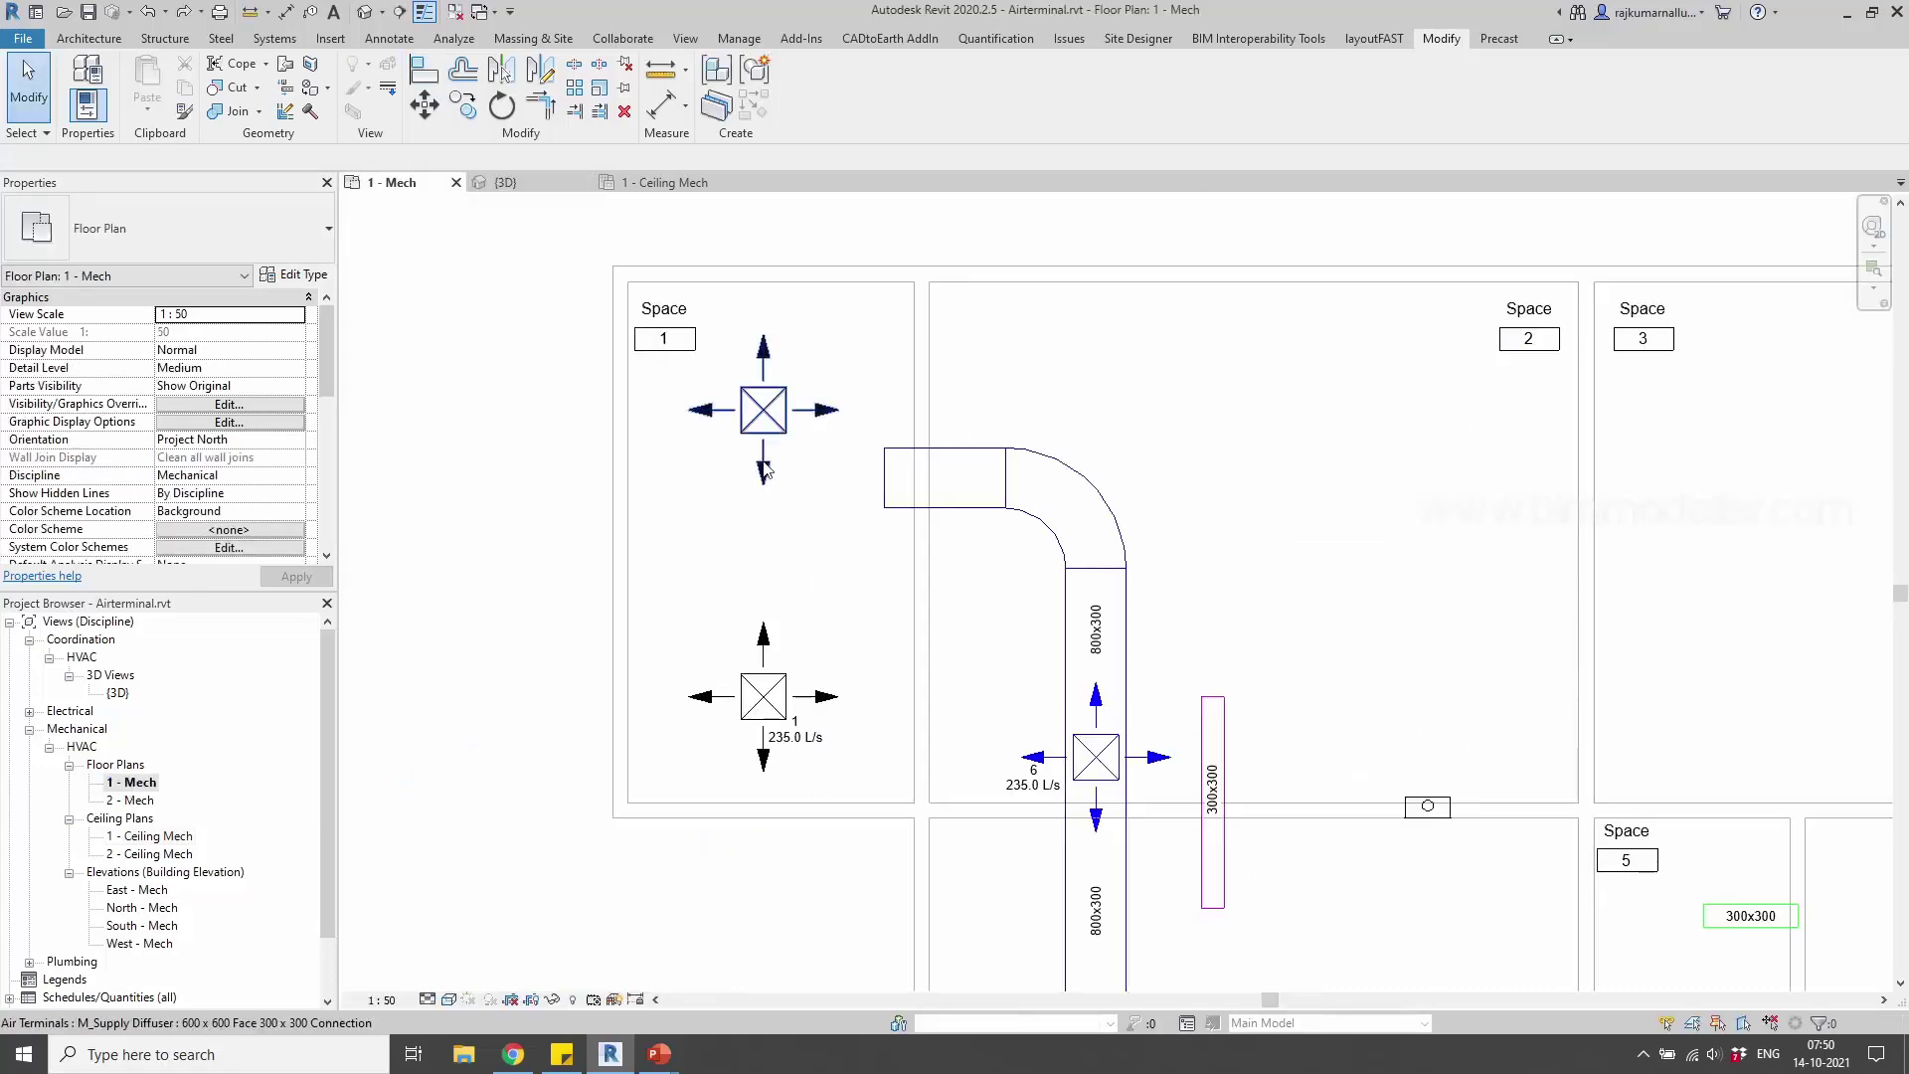
left_click(763, 410)
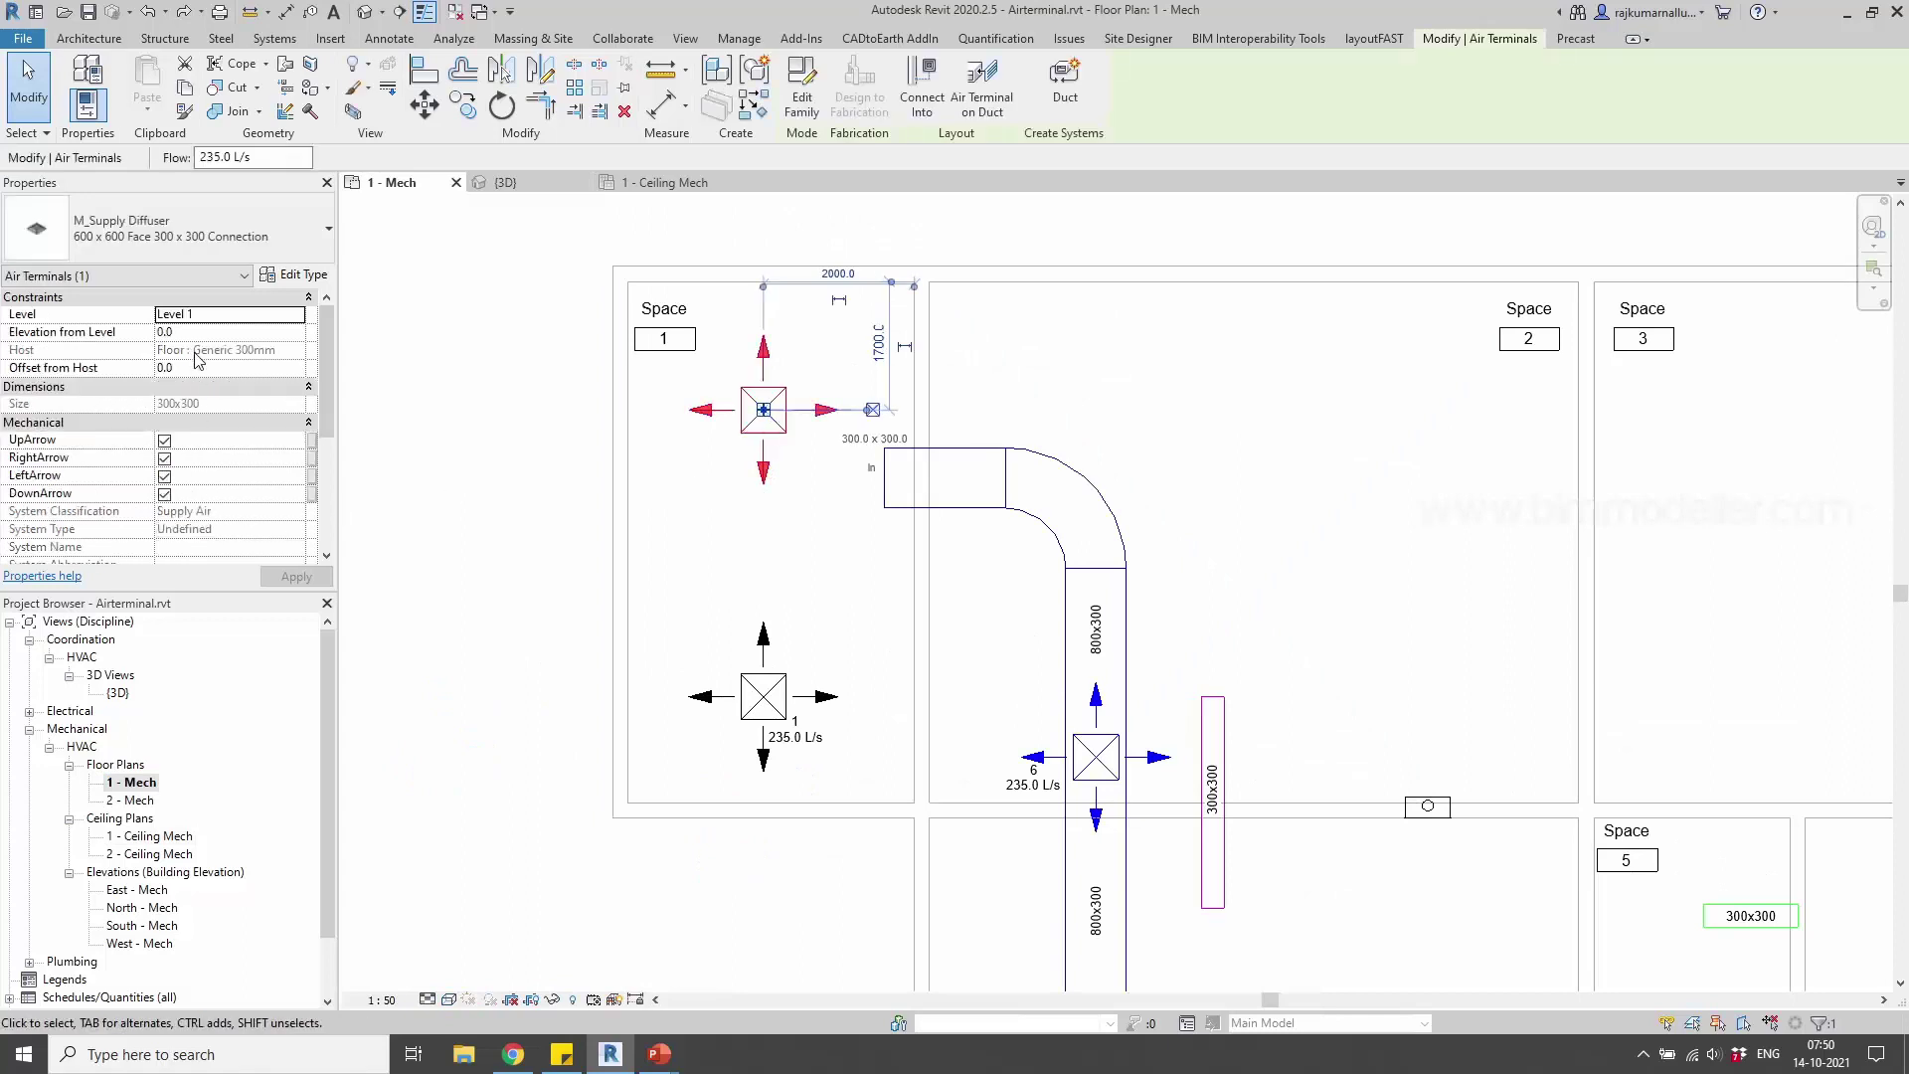
left_click(195, 333)
type("24")
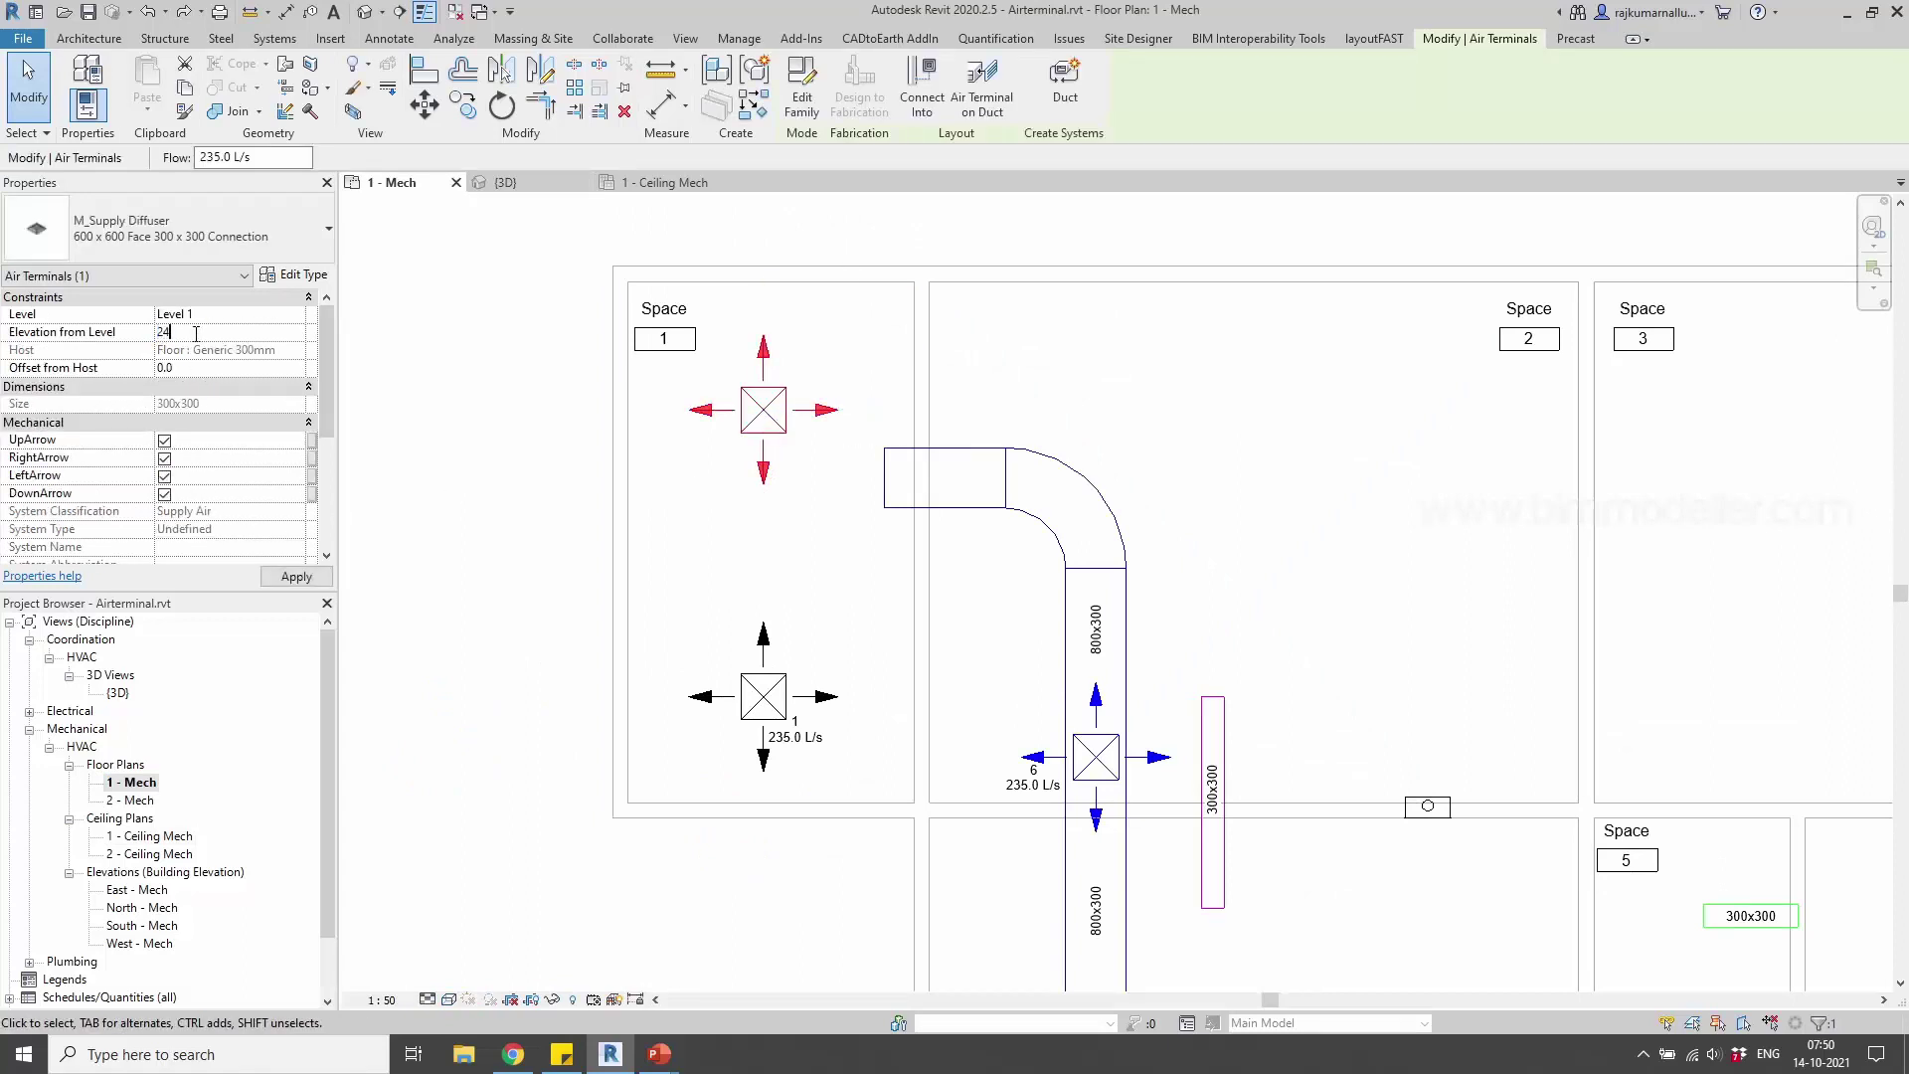
type("00")
left_click(456, 426)
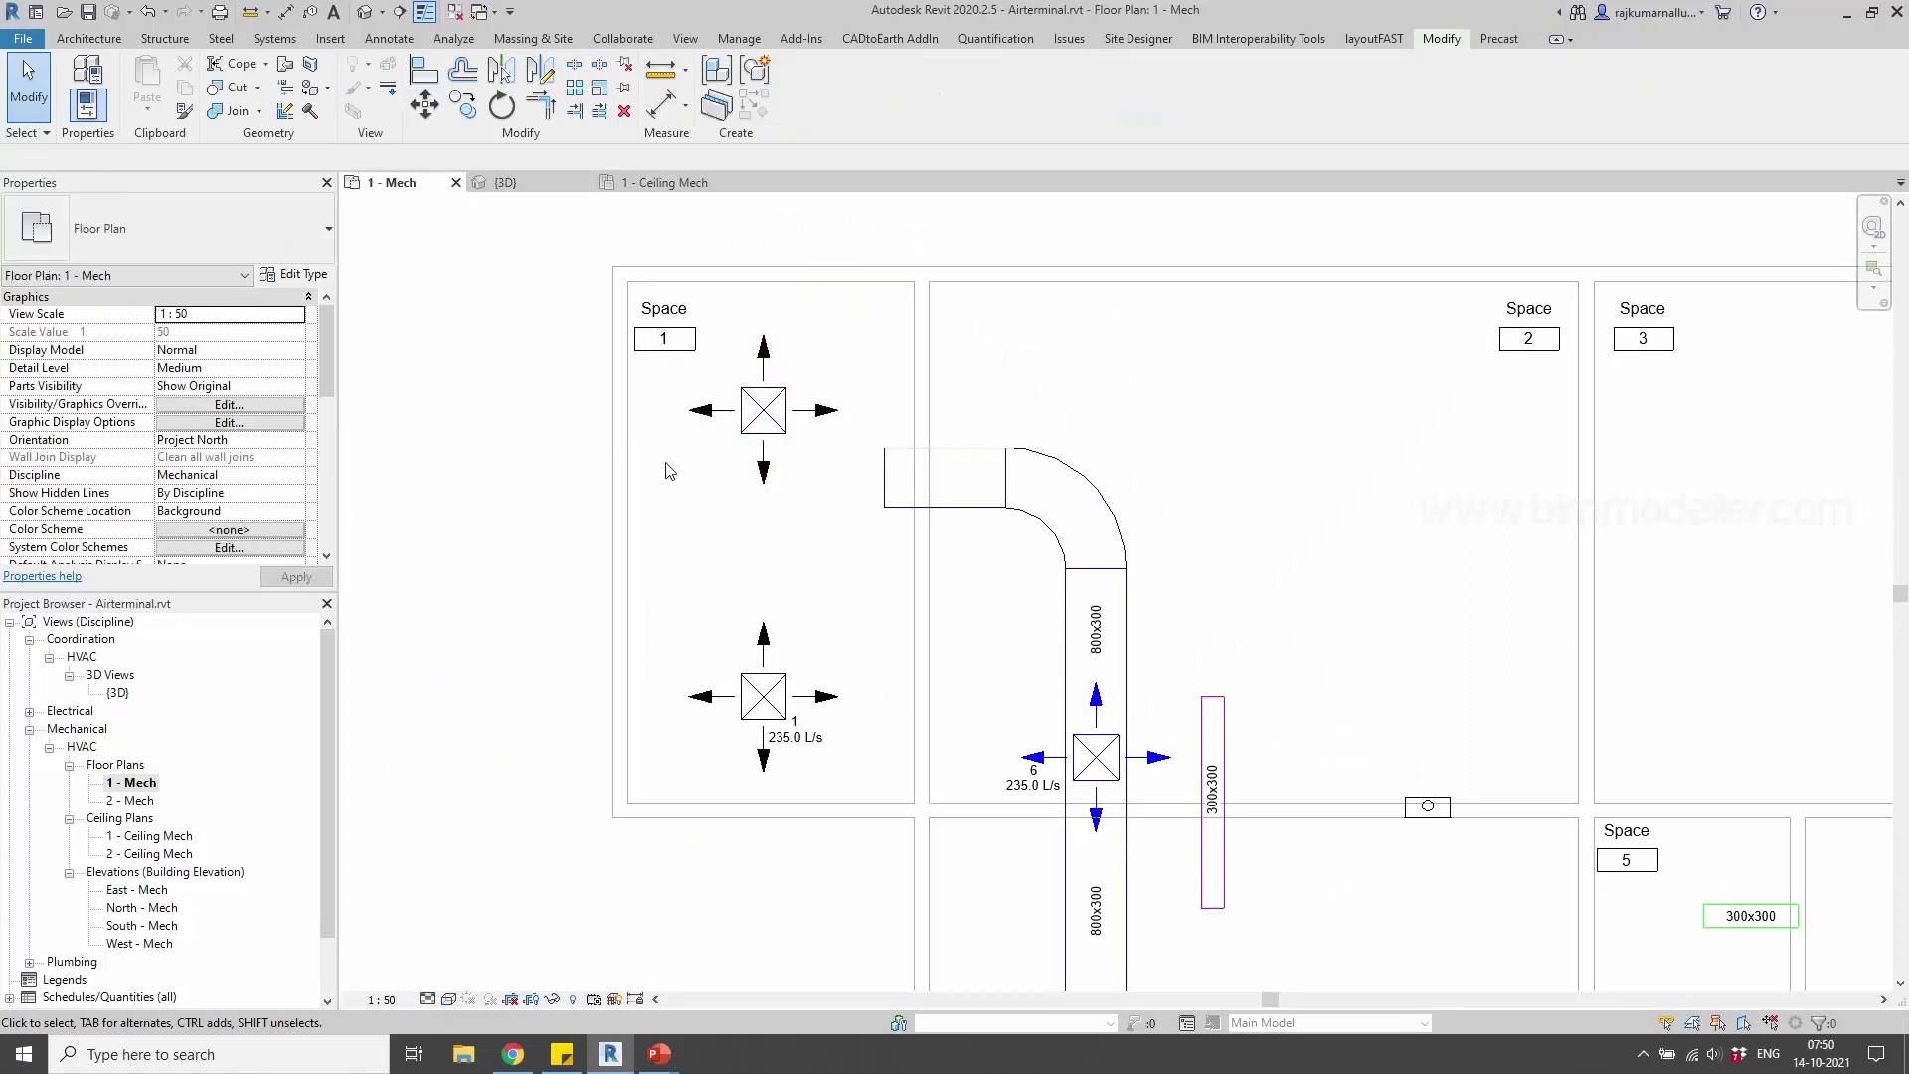
Isolate both Space 1 supply diffusers in 3D again and check their height against the ceiling
left_click(764, 409)
left_click(762, 686, "ctrl")
key("ctrl+Tab")
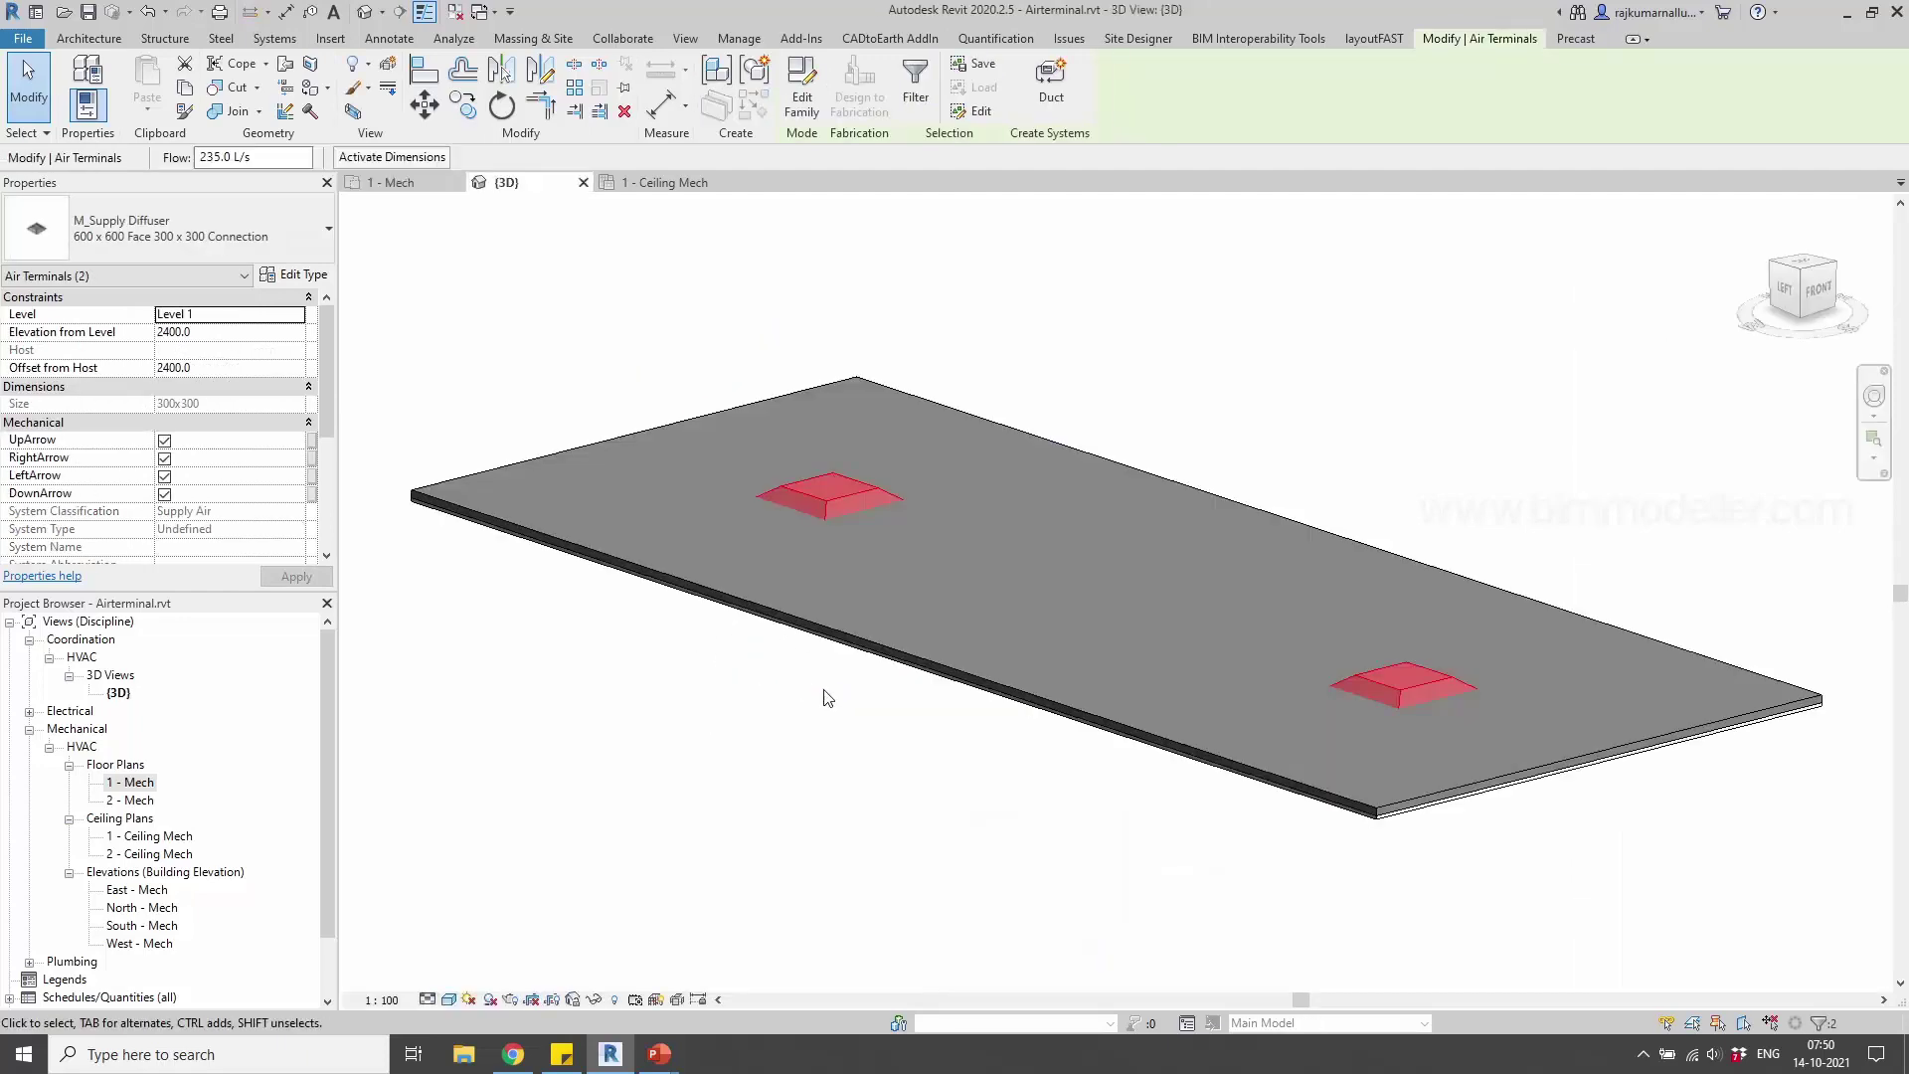
middle_click_drag(894, 778, 841, 807, "shift")
key("ctrl+Tab")
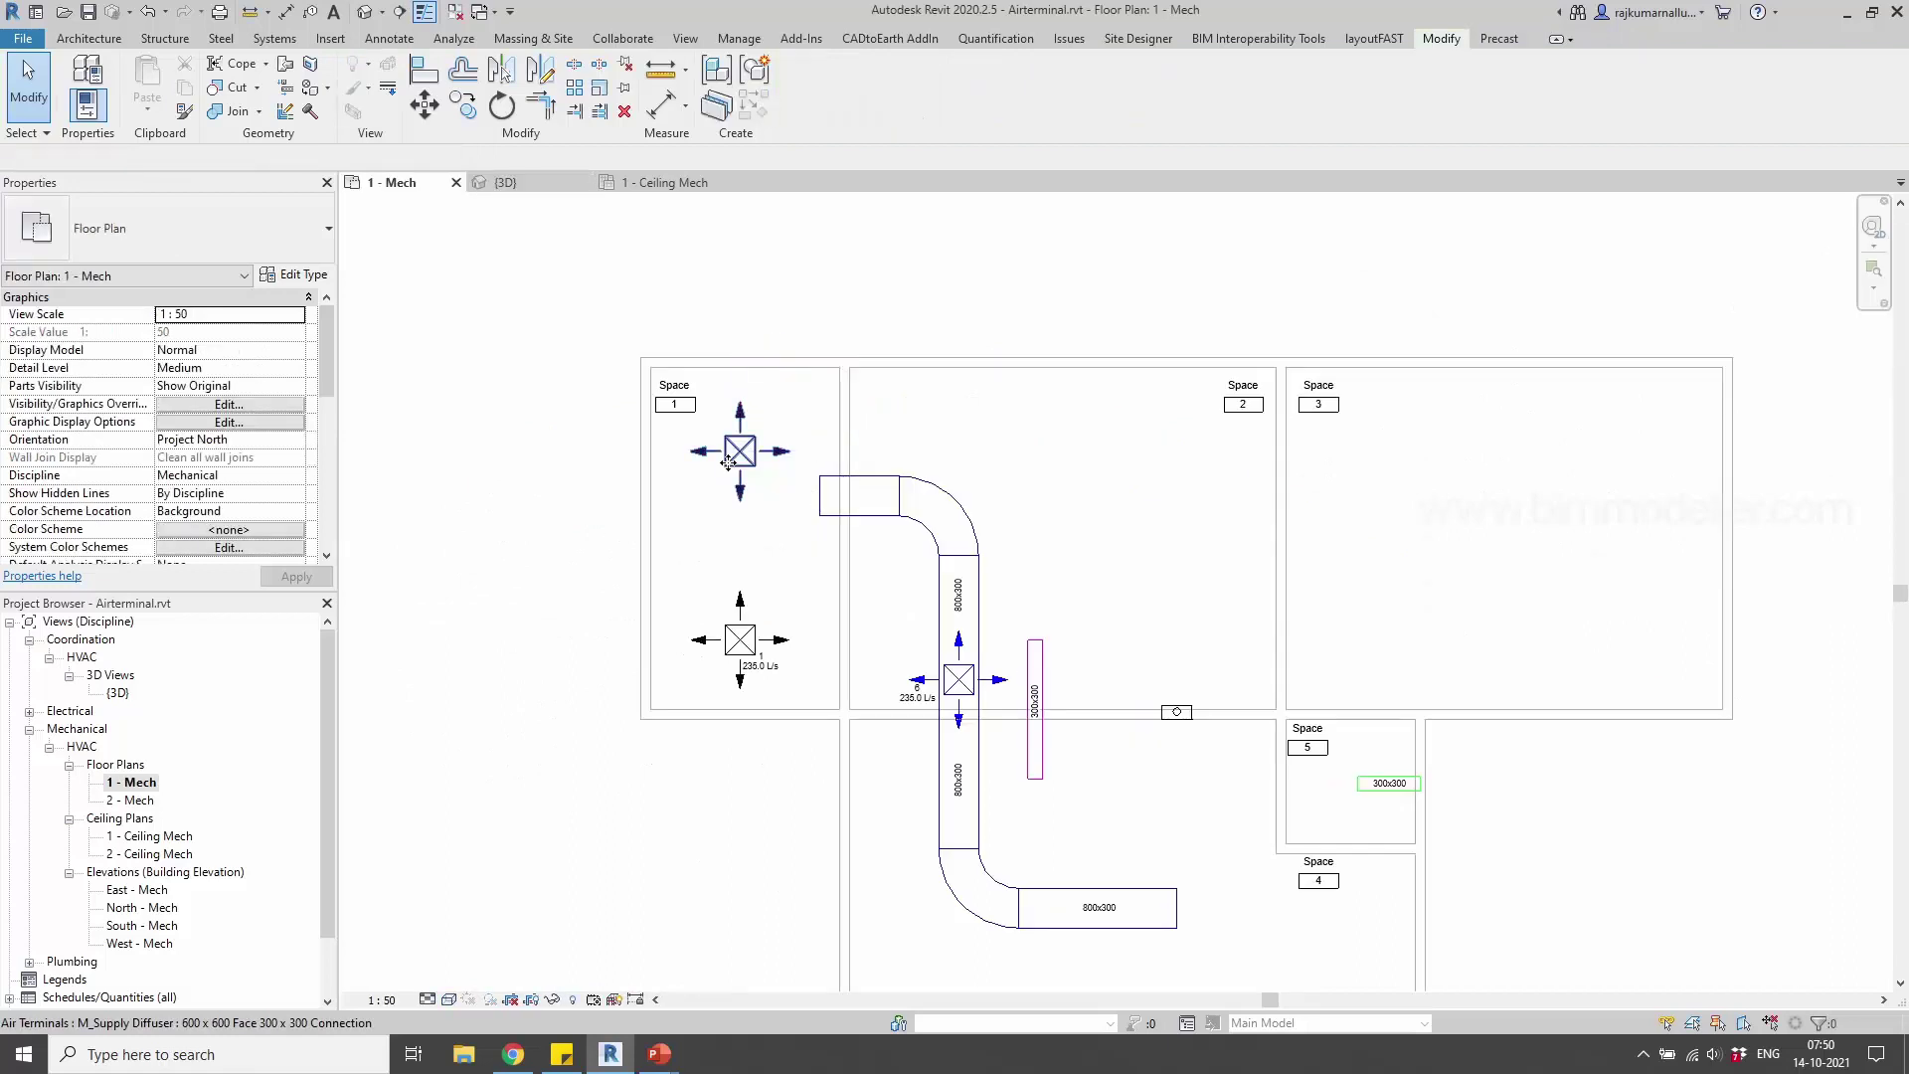
left_click(728, 460)
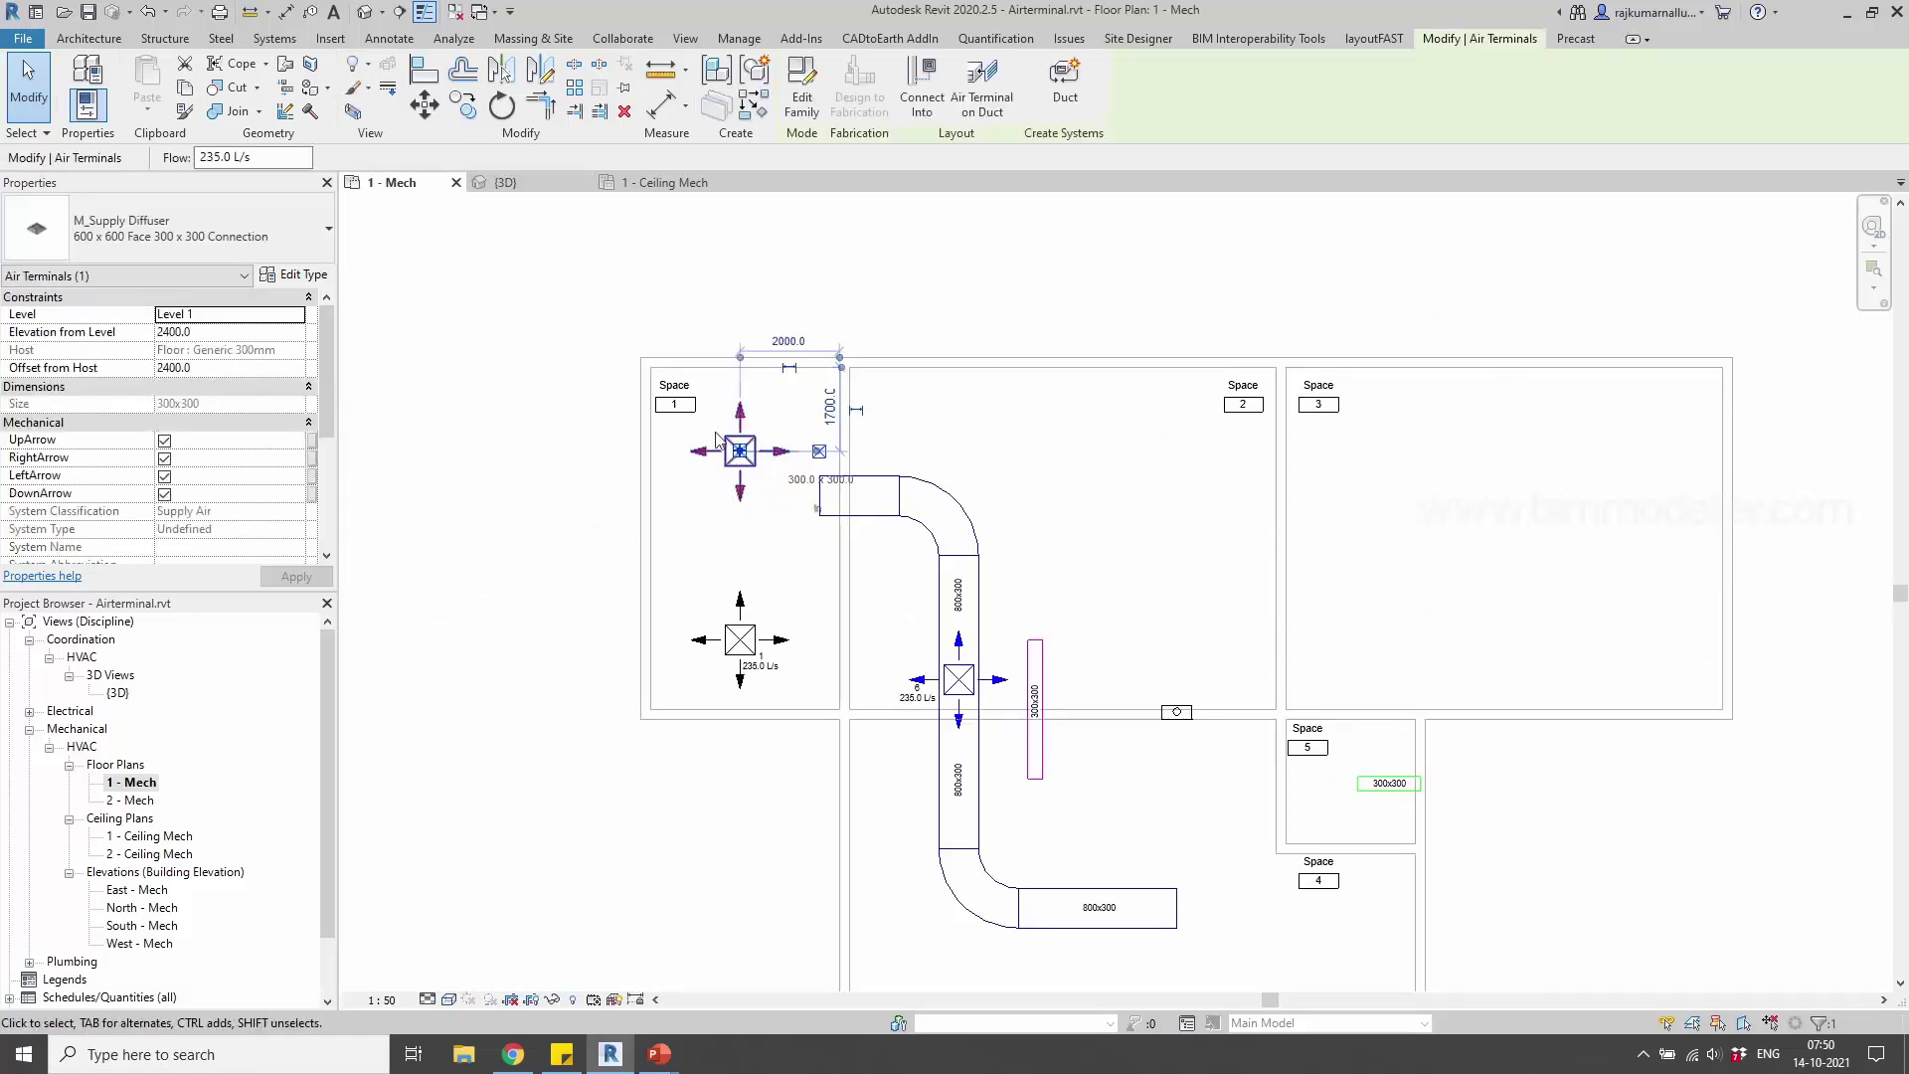
scroll(724, 456, "up", 2)
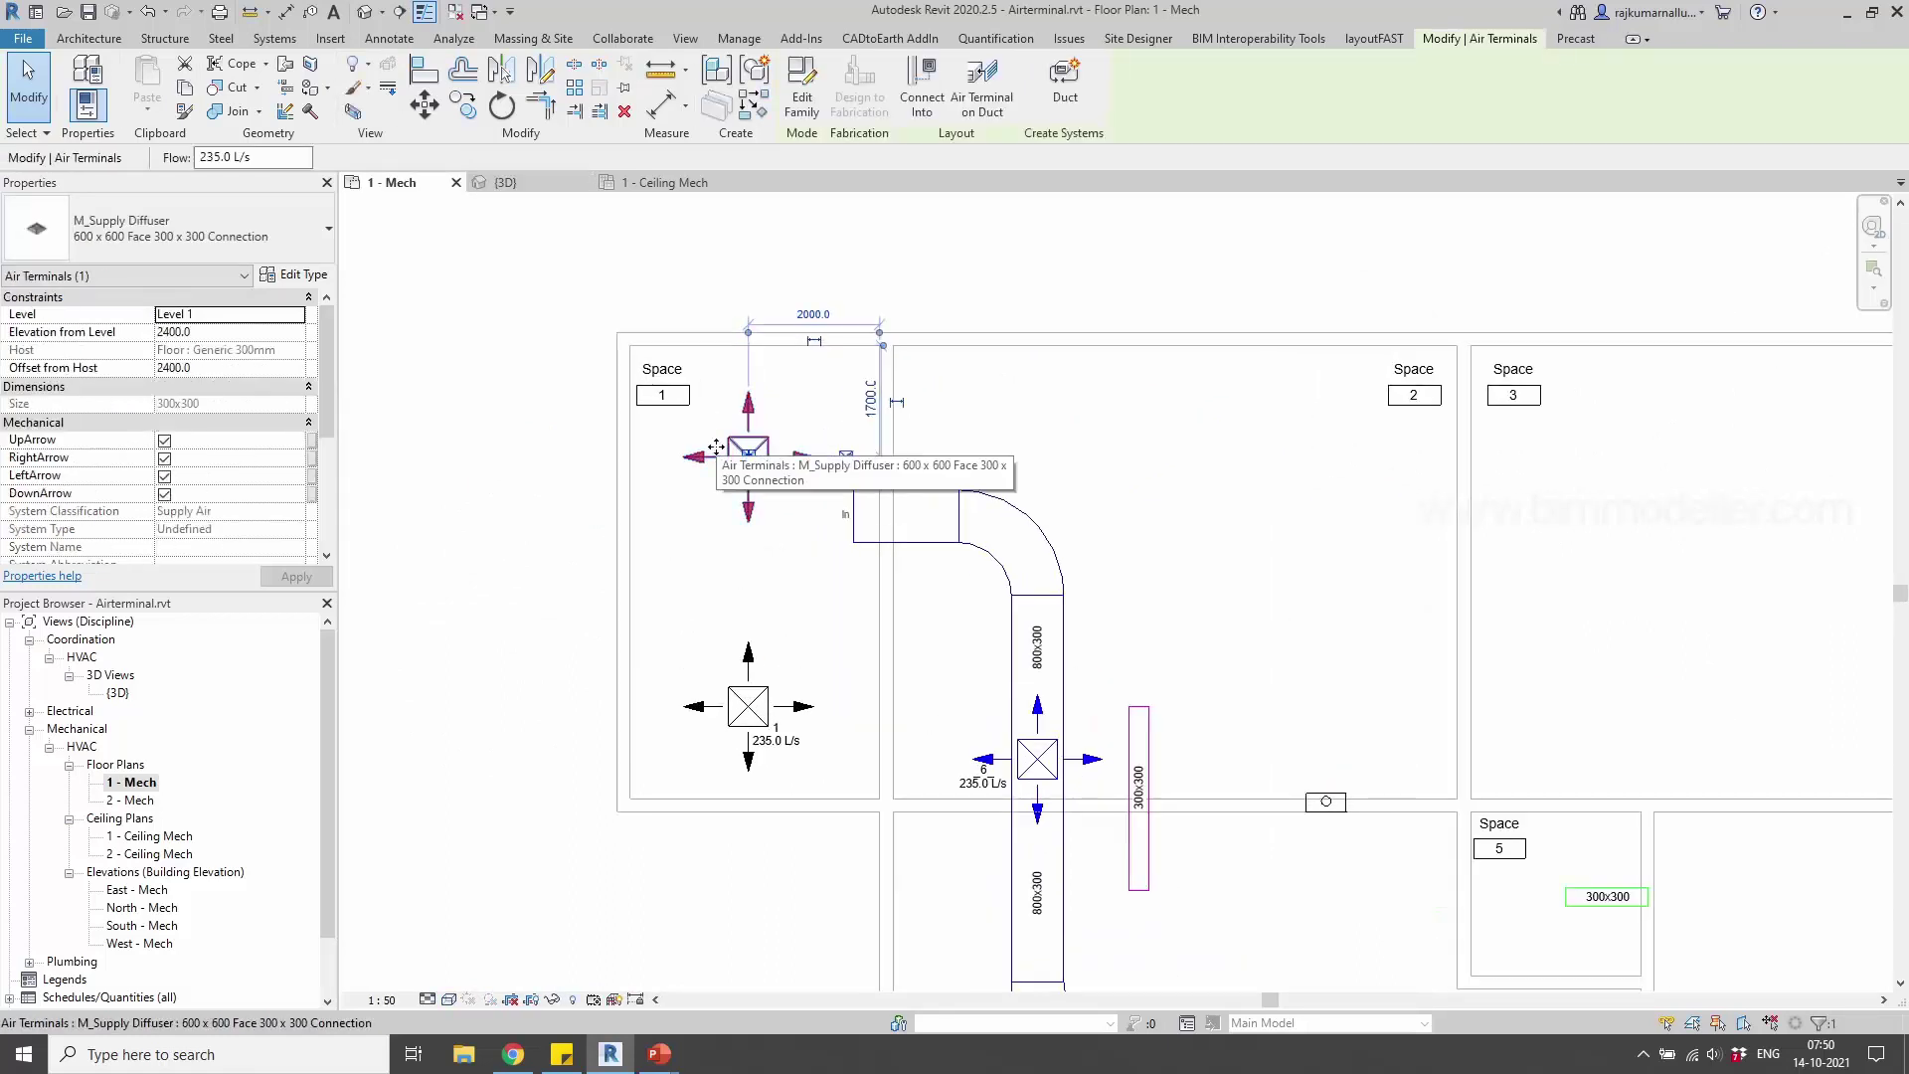
key("c")
key("s")
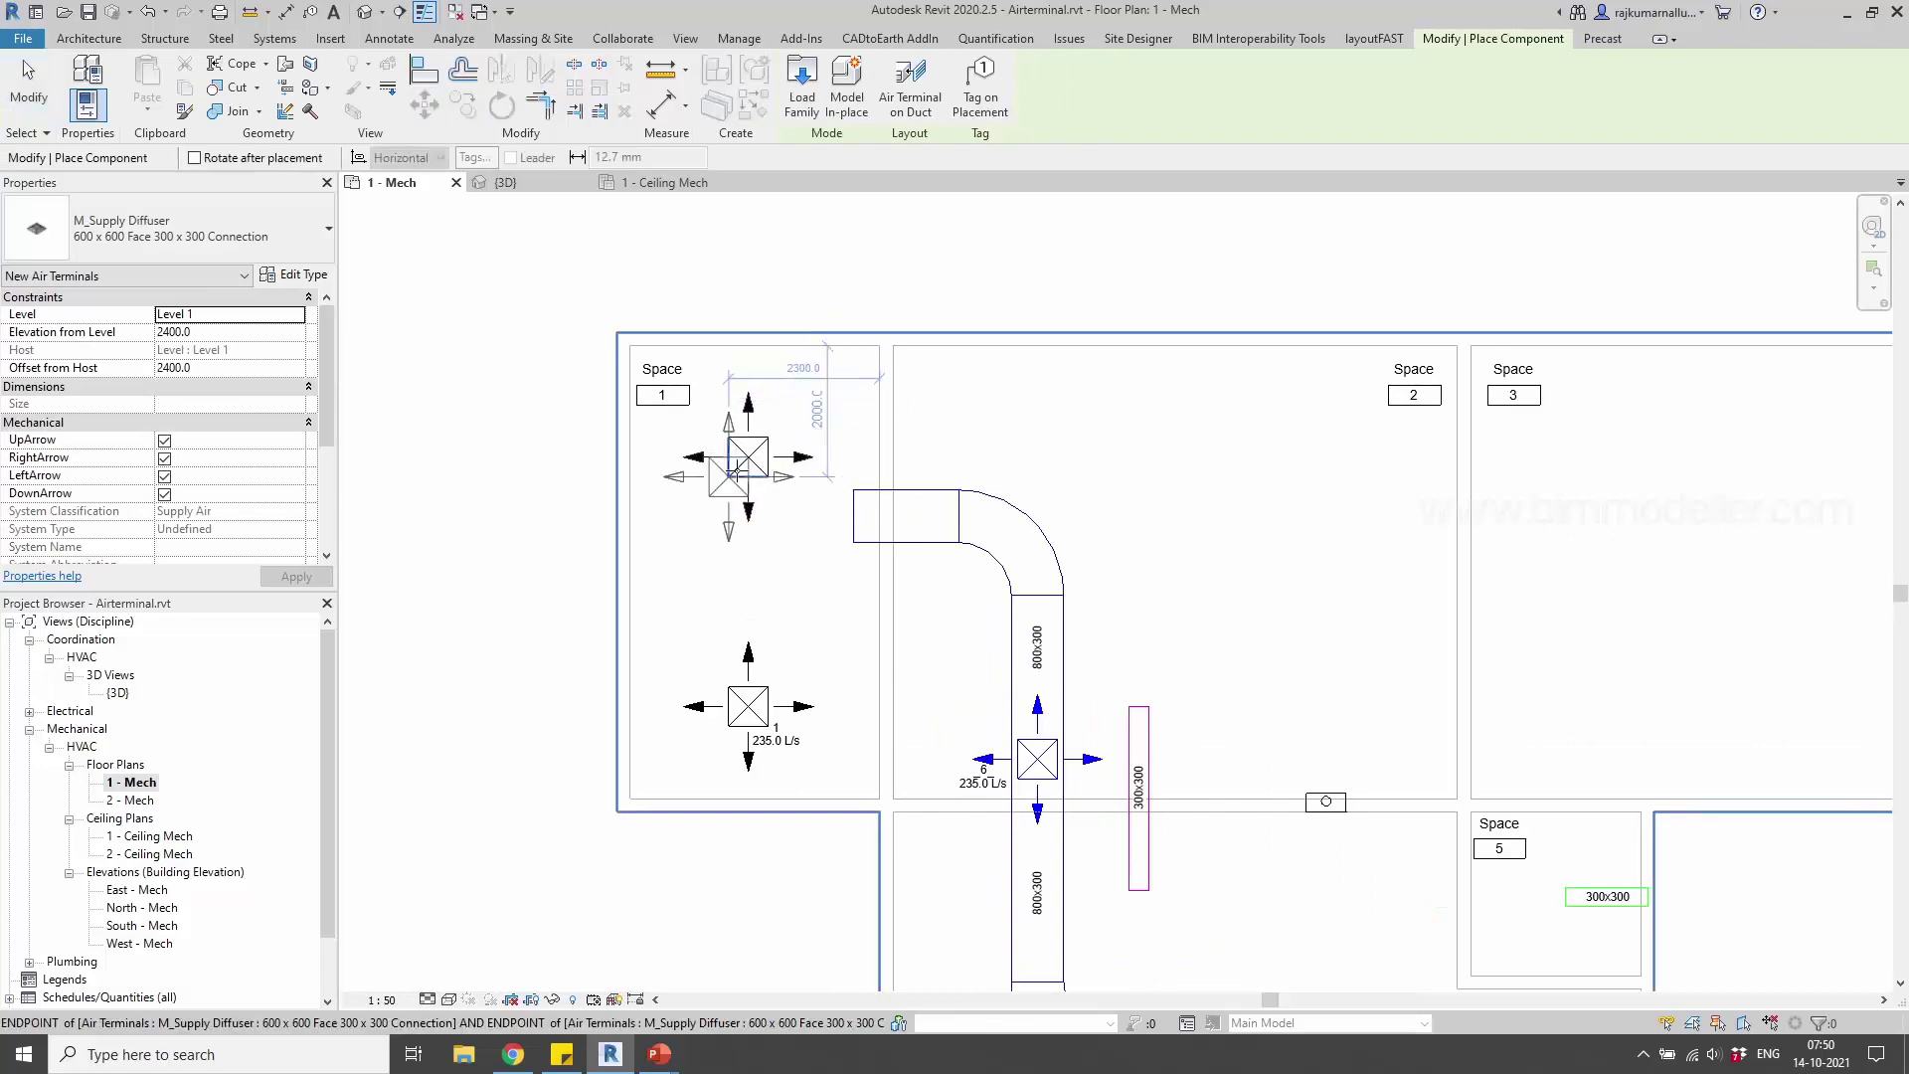
key("Escape")
left_click(740, 468)
right_click(741, 467)
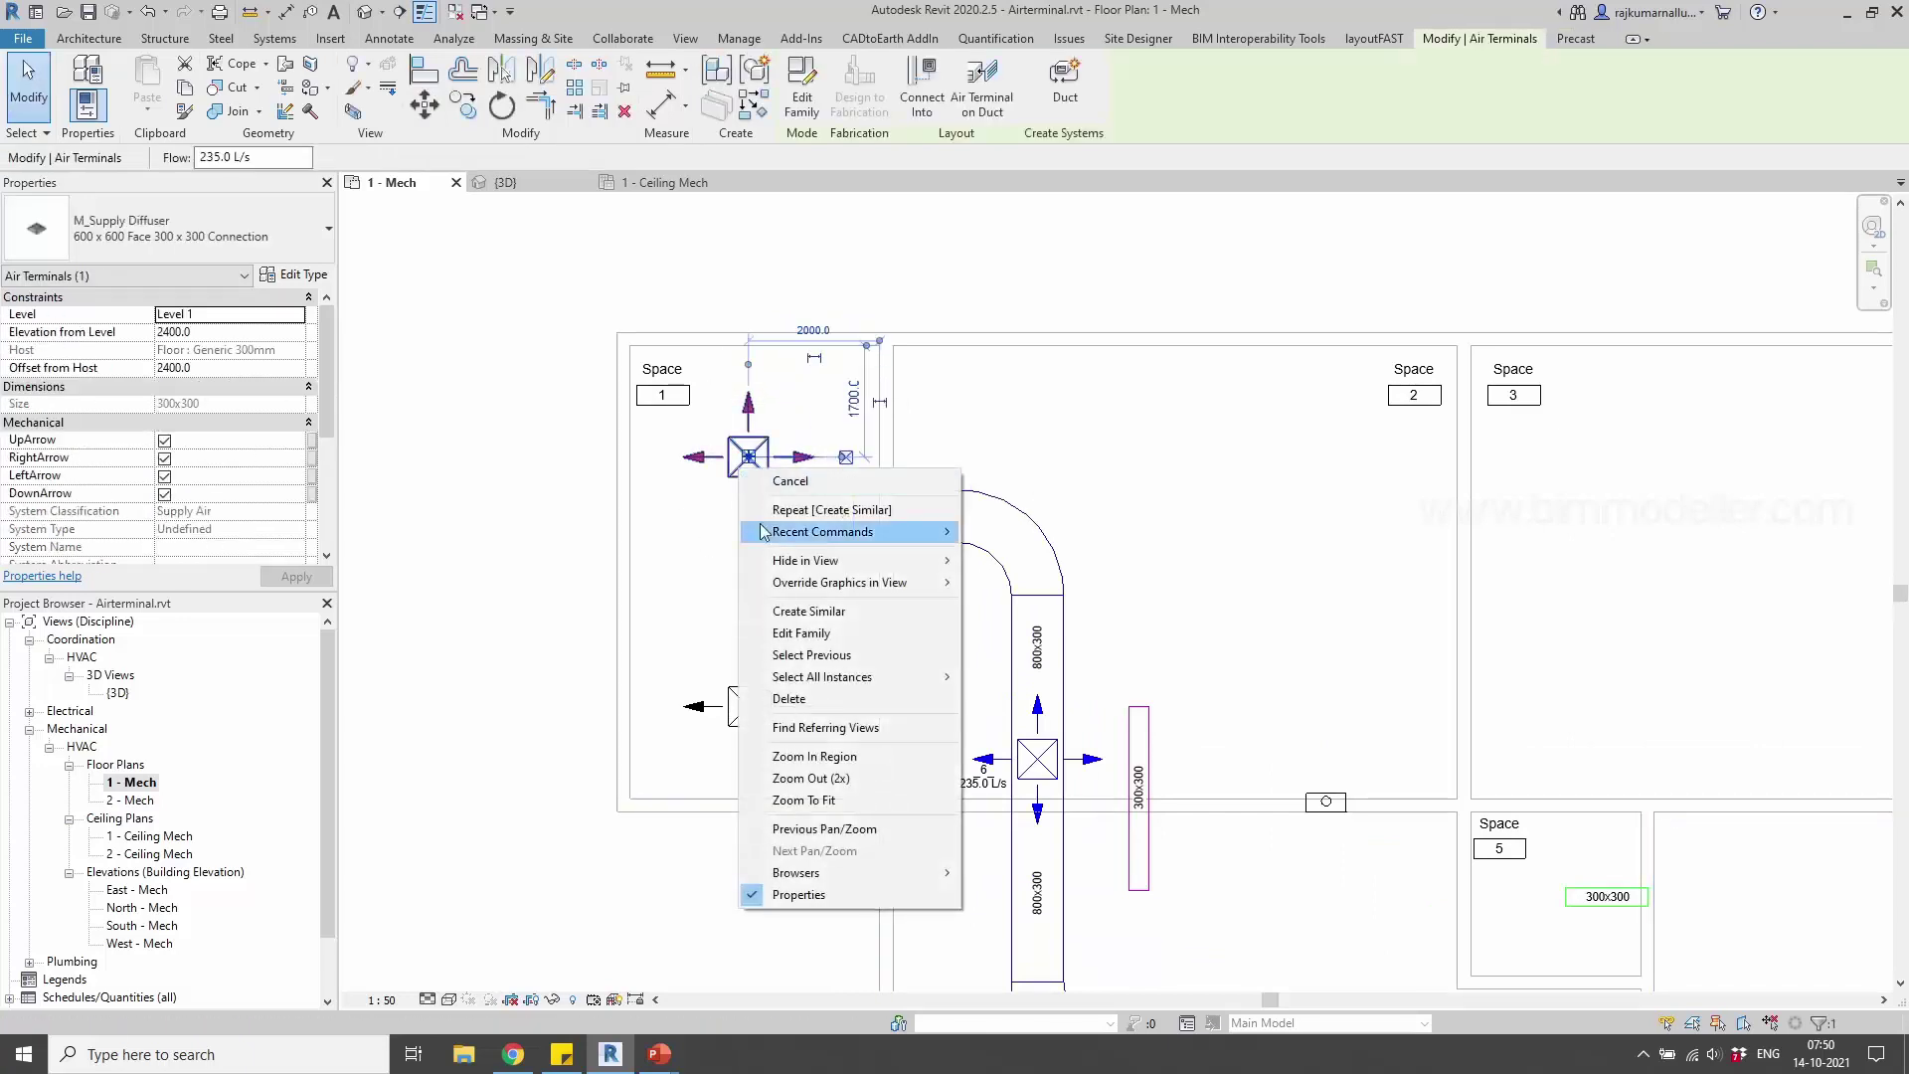
left_click(843, 611)
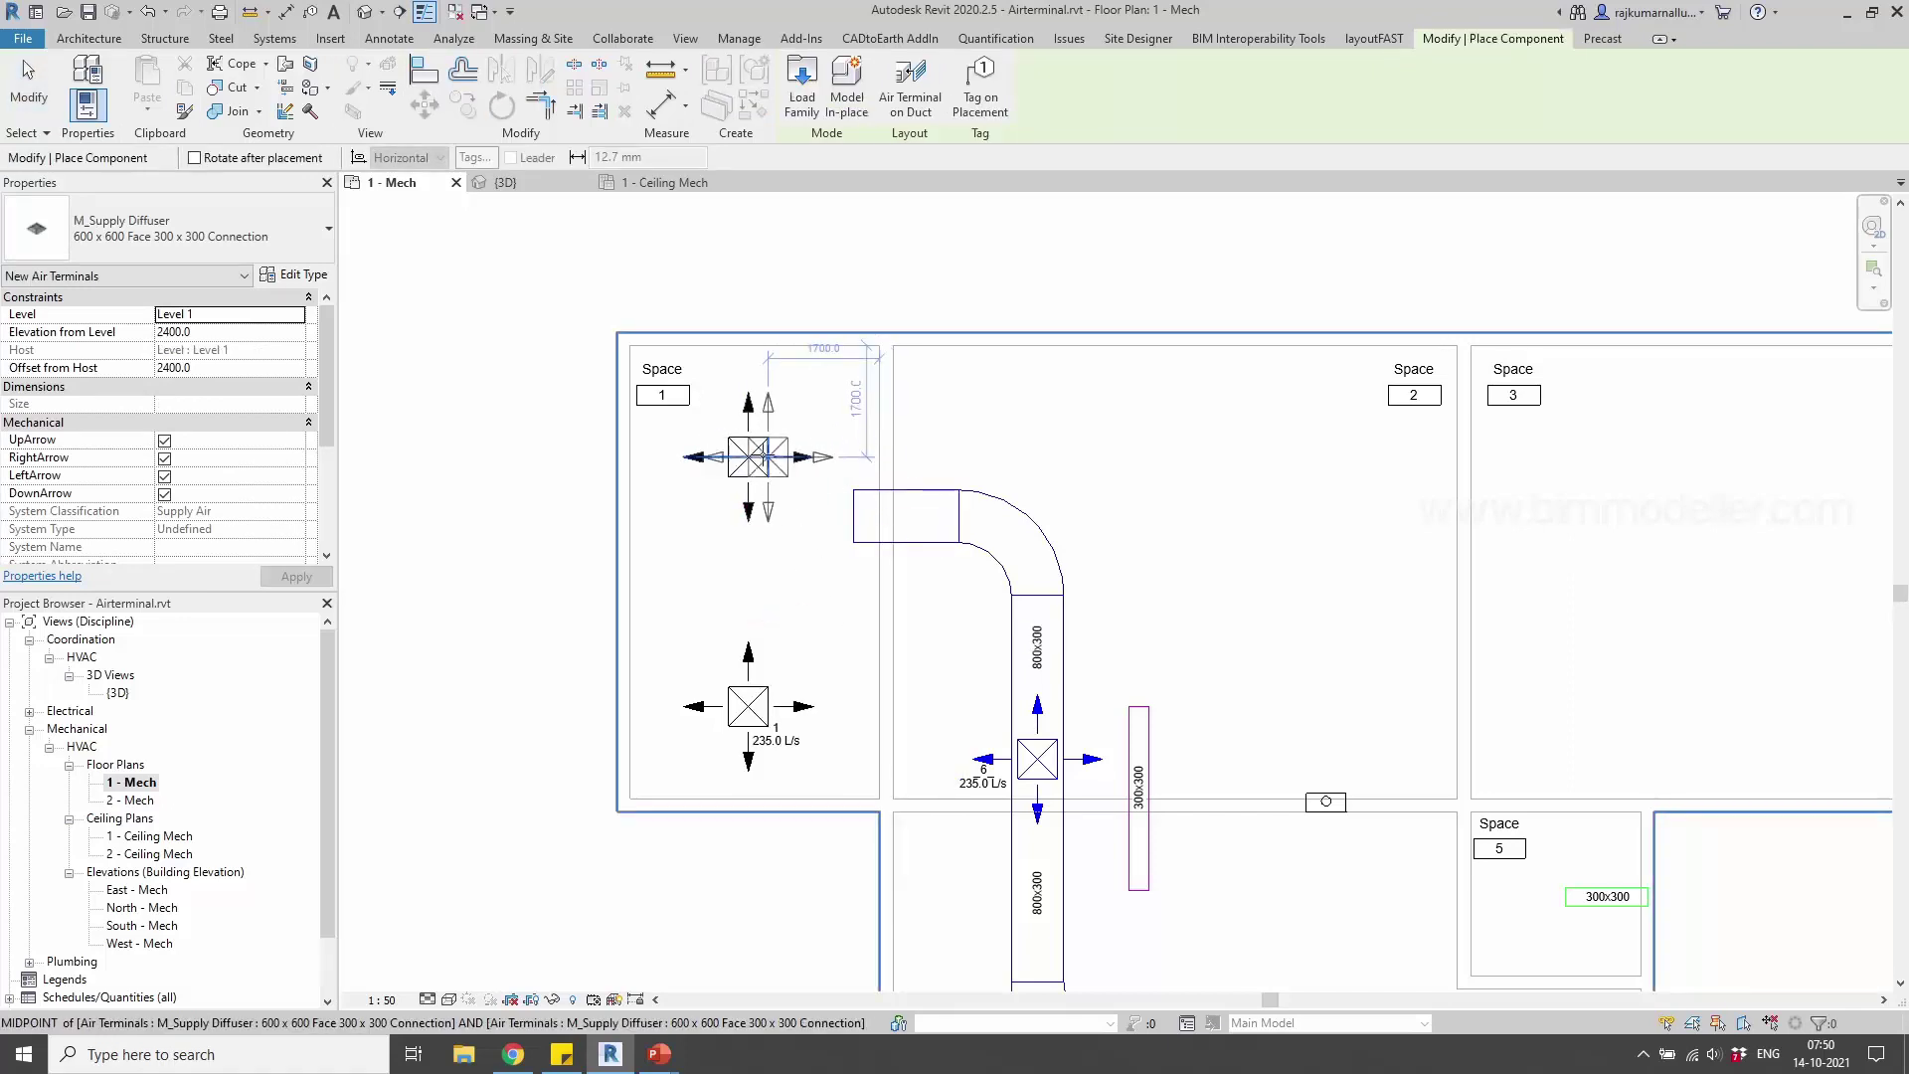
middle_click_drag(944, 614, 893, 479)
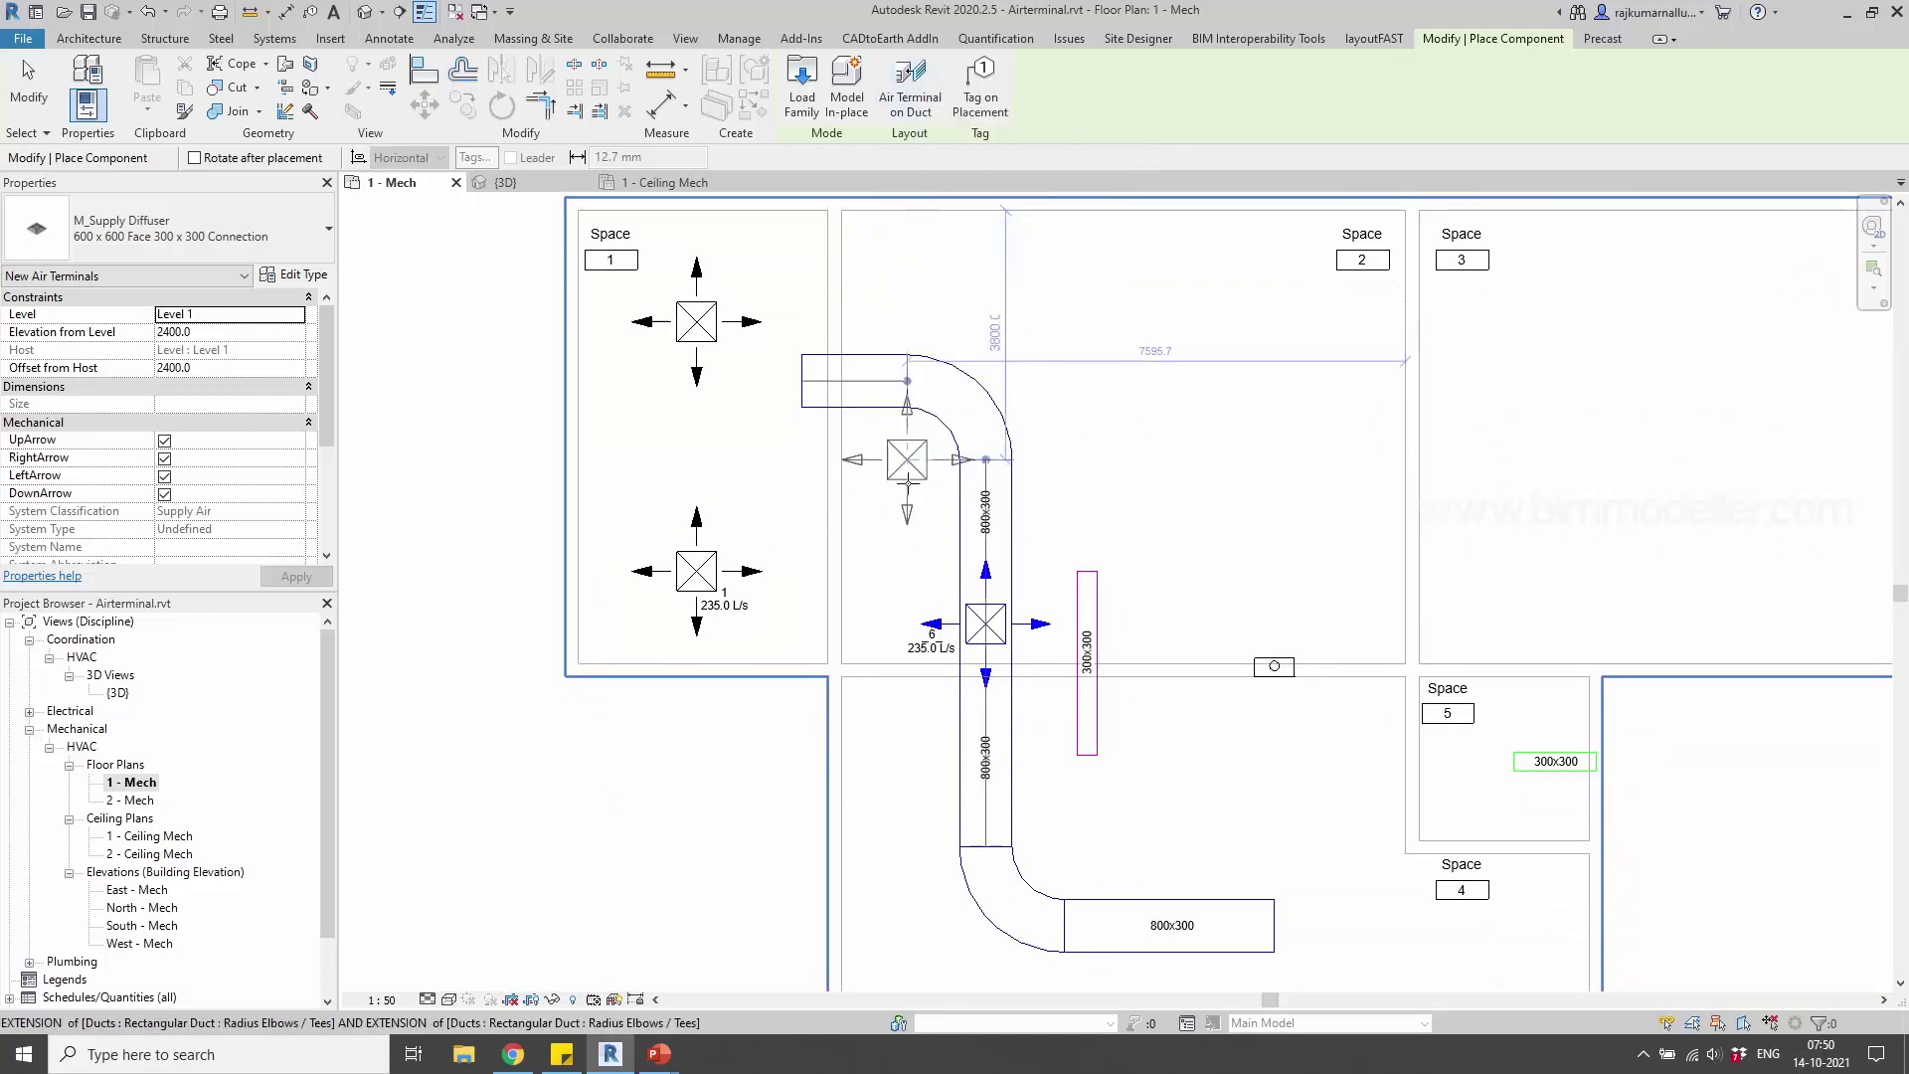
middle_click_drag(919, 589, 860, 550)
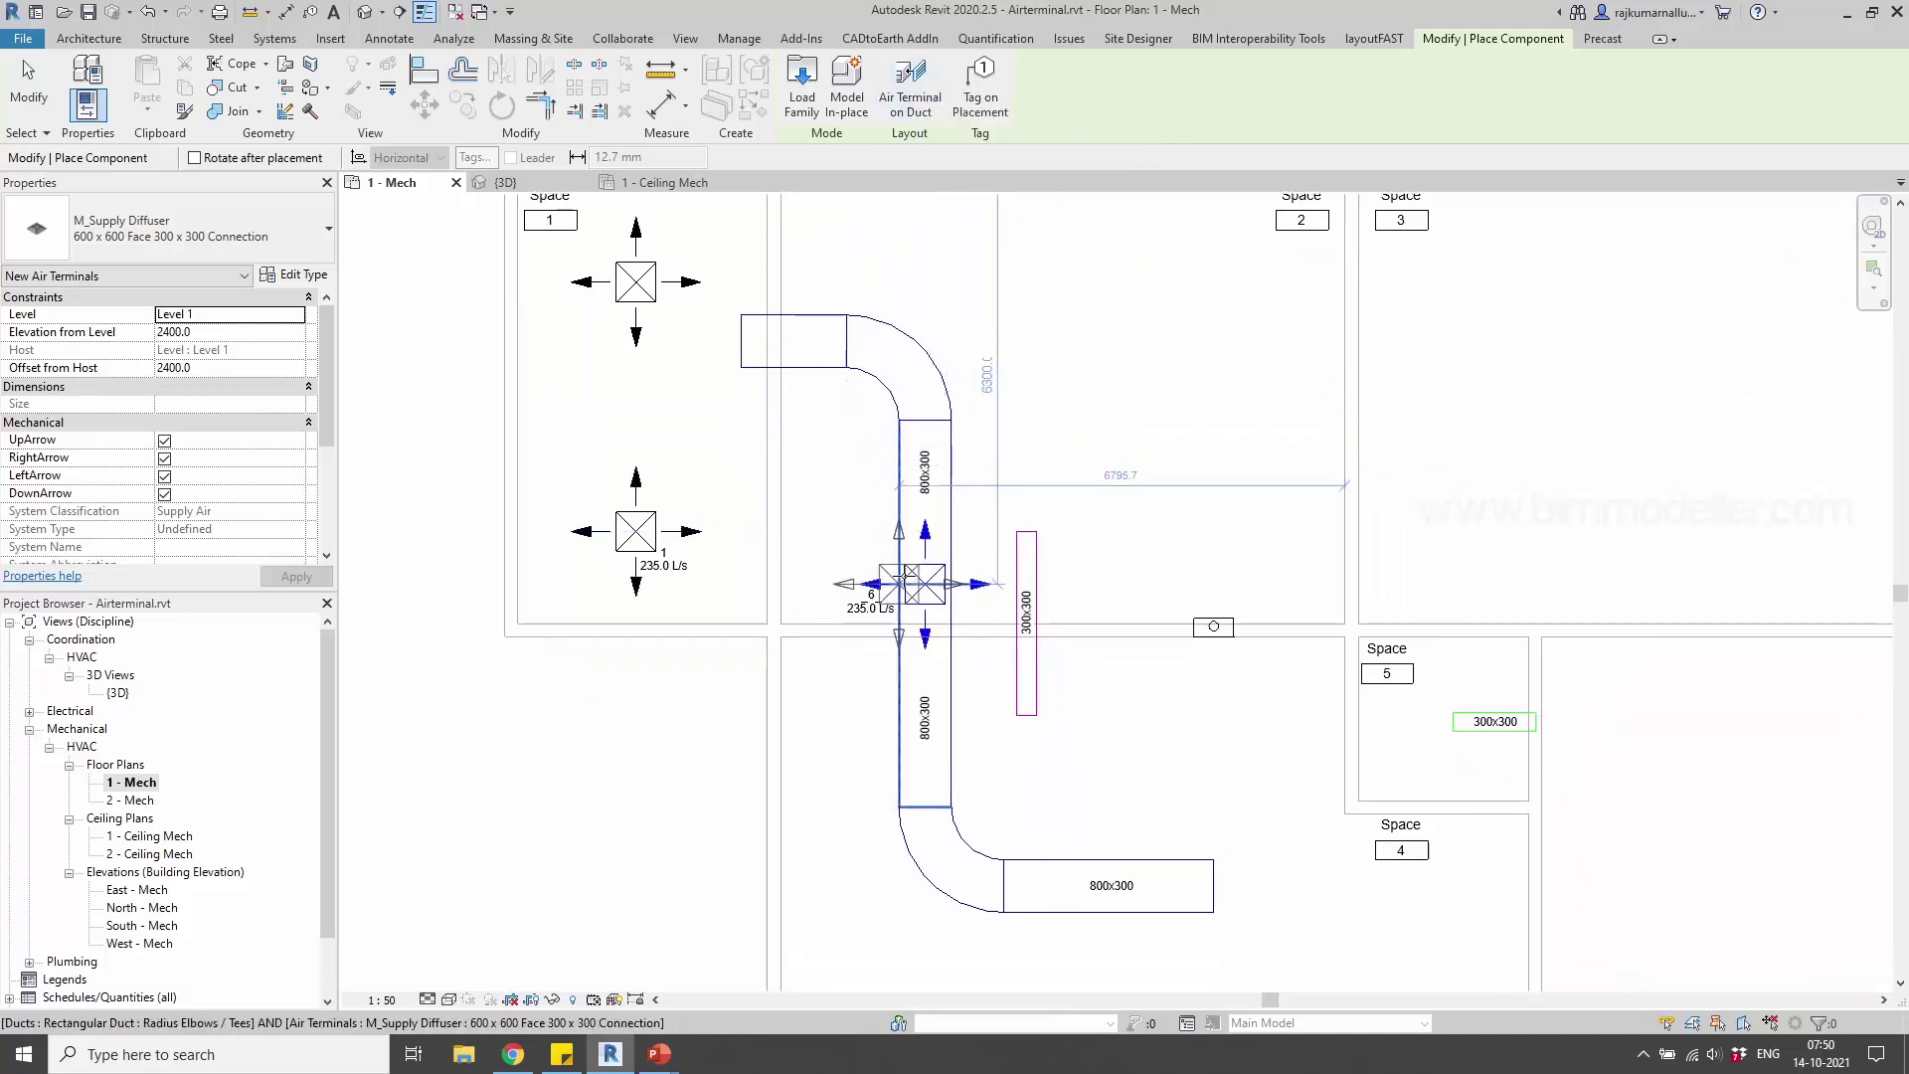
key("Escape")
key("Escape")
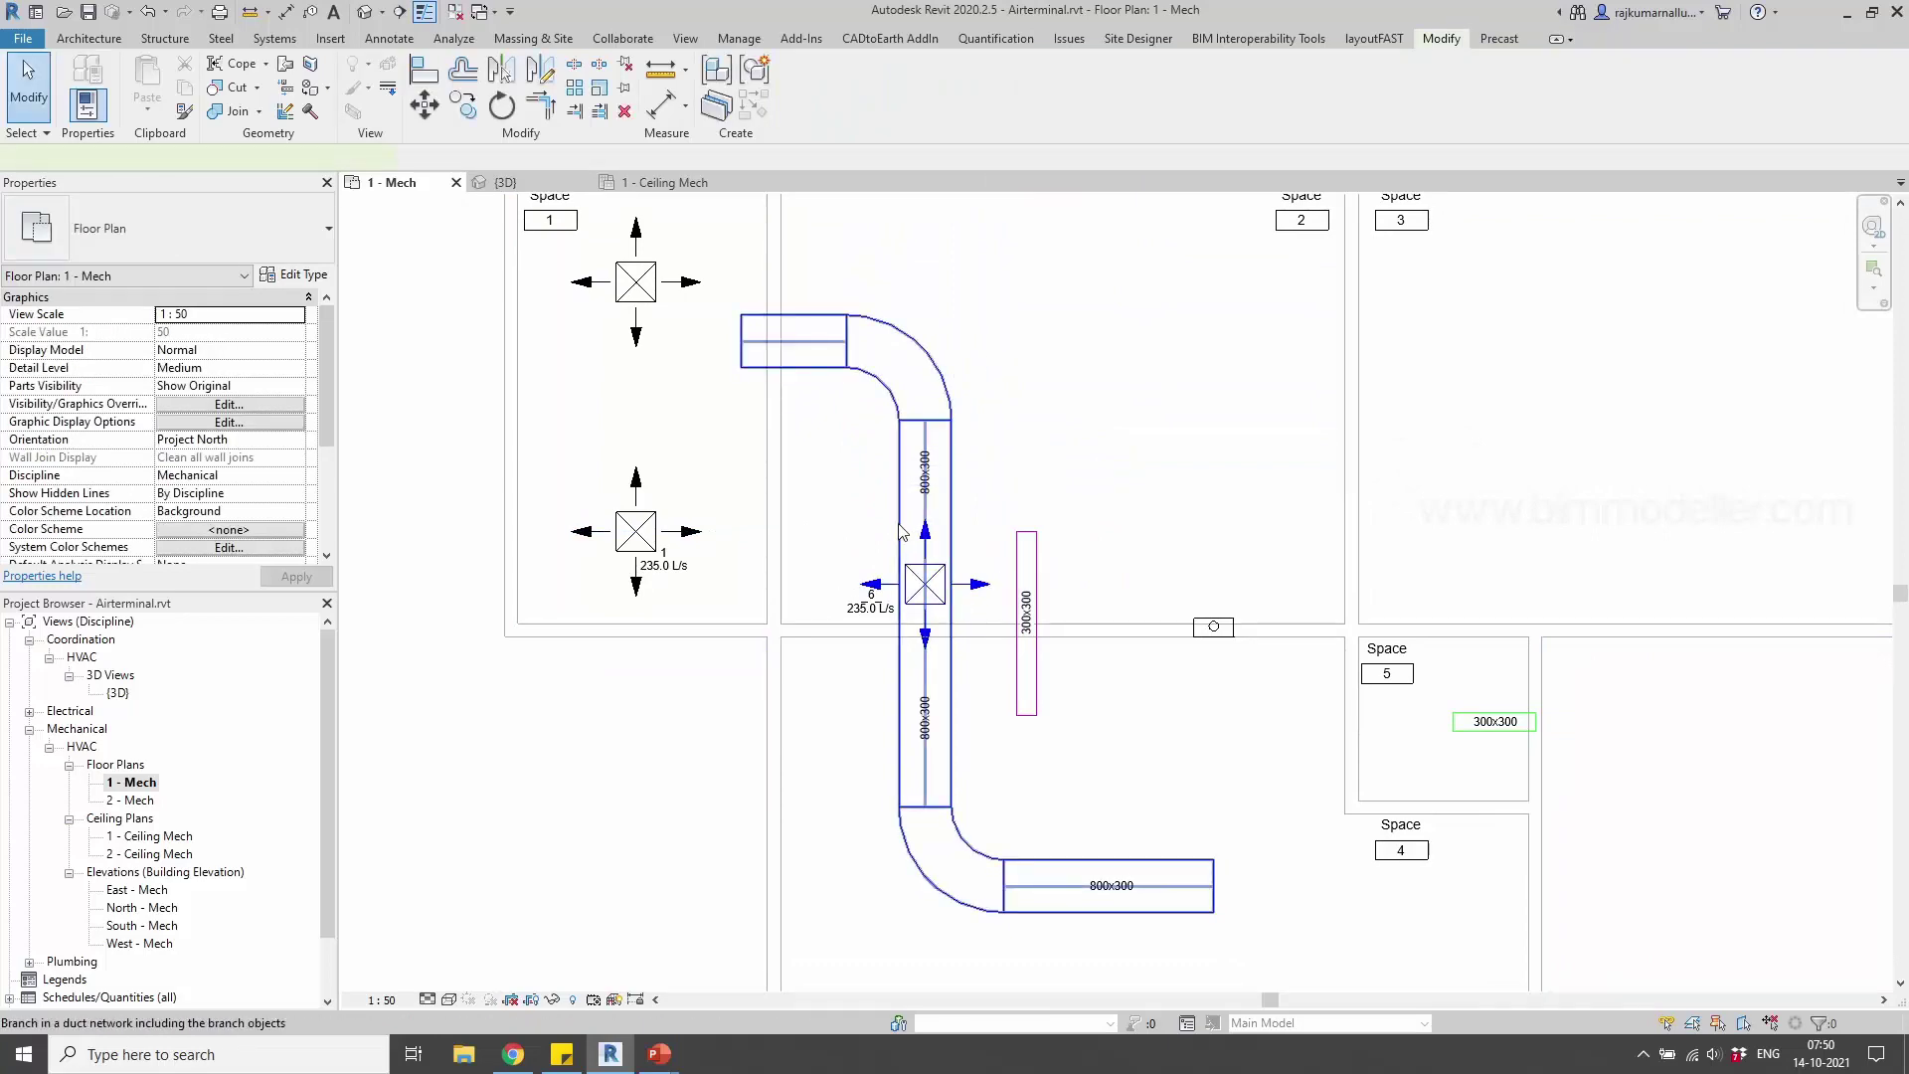
Isolate the connected supply duct run in 3D and examine the diffuser on its straight 800x300 section
left_click(901, 532)
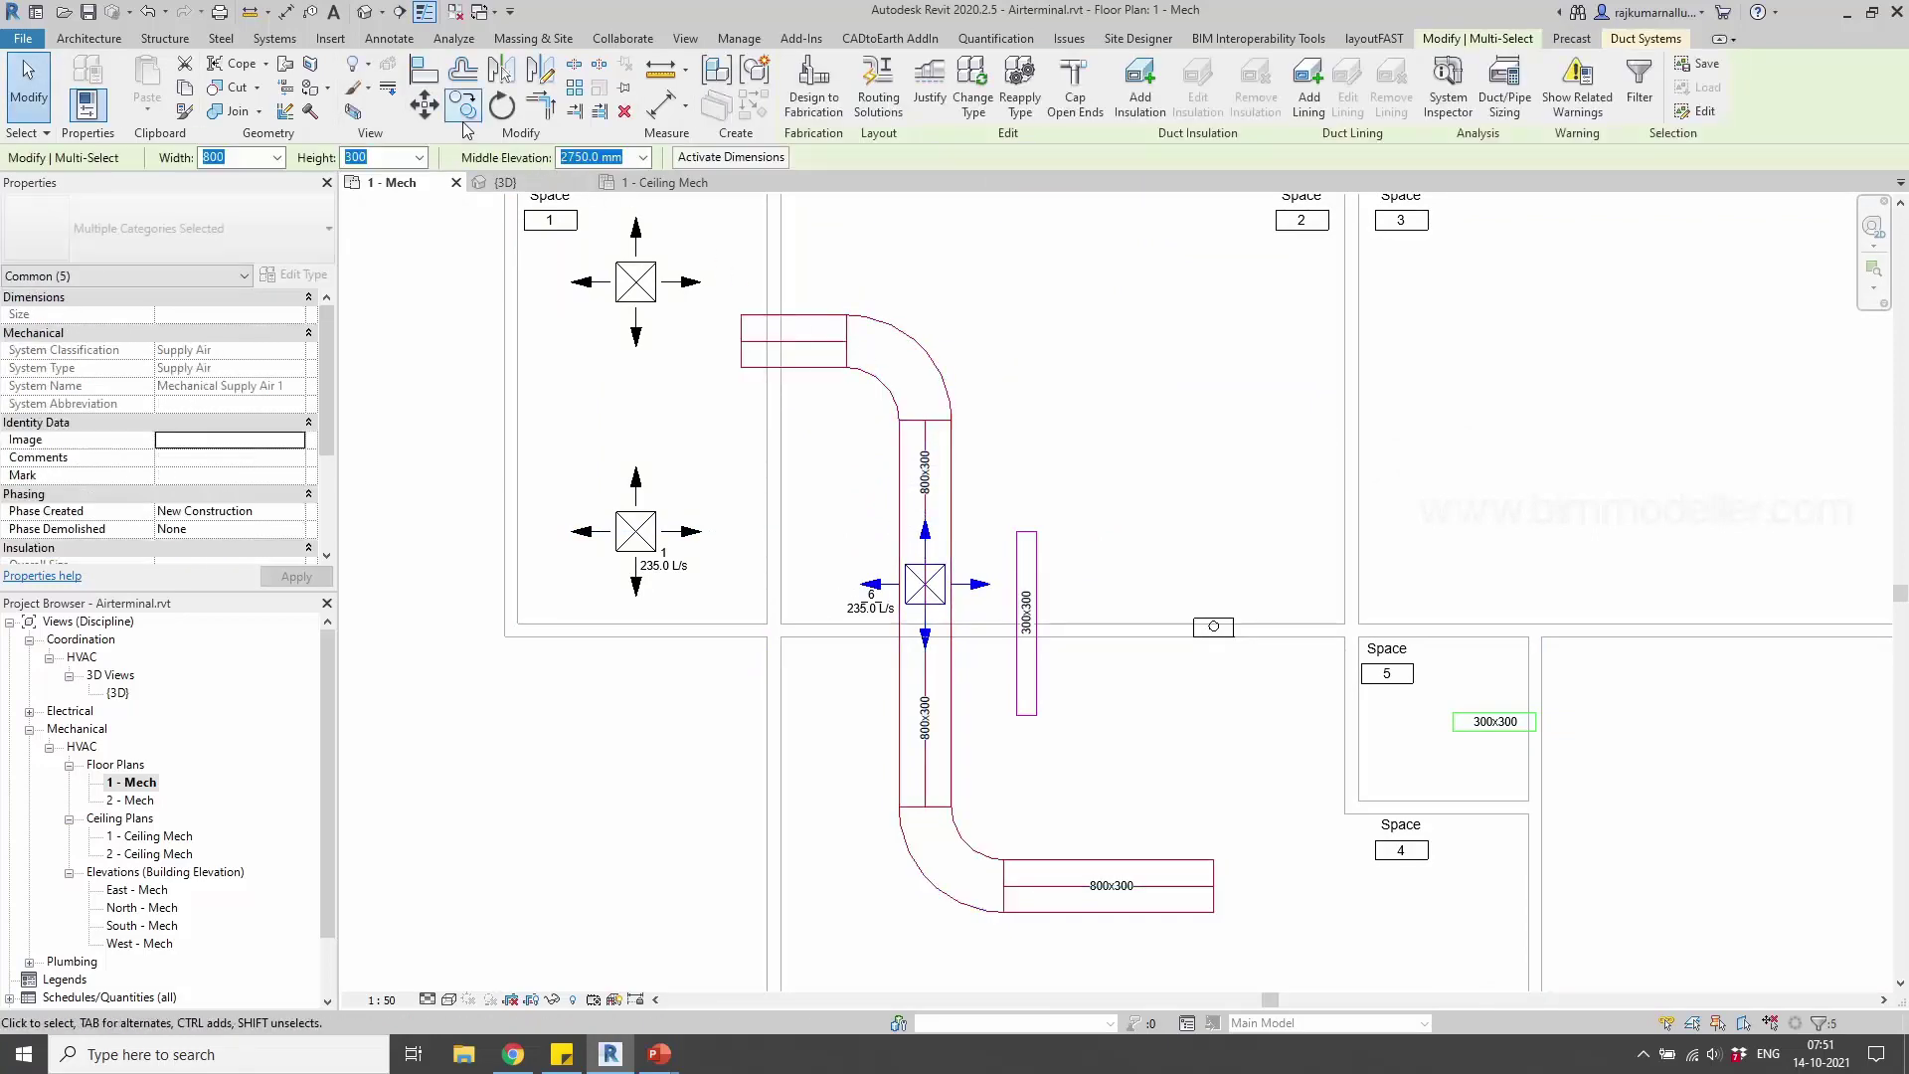
left_click(353, 111)
middle_click_drag(921, 862, 957, 650, "shift")
key("Escape")
left_click(965, 723)
middle_click_drag(966, 722, 1061, 597, "shift")
scroll(1044, 647, "up", 6)
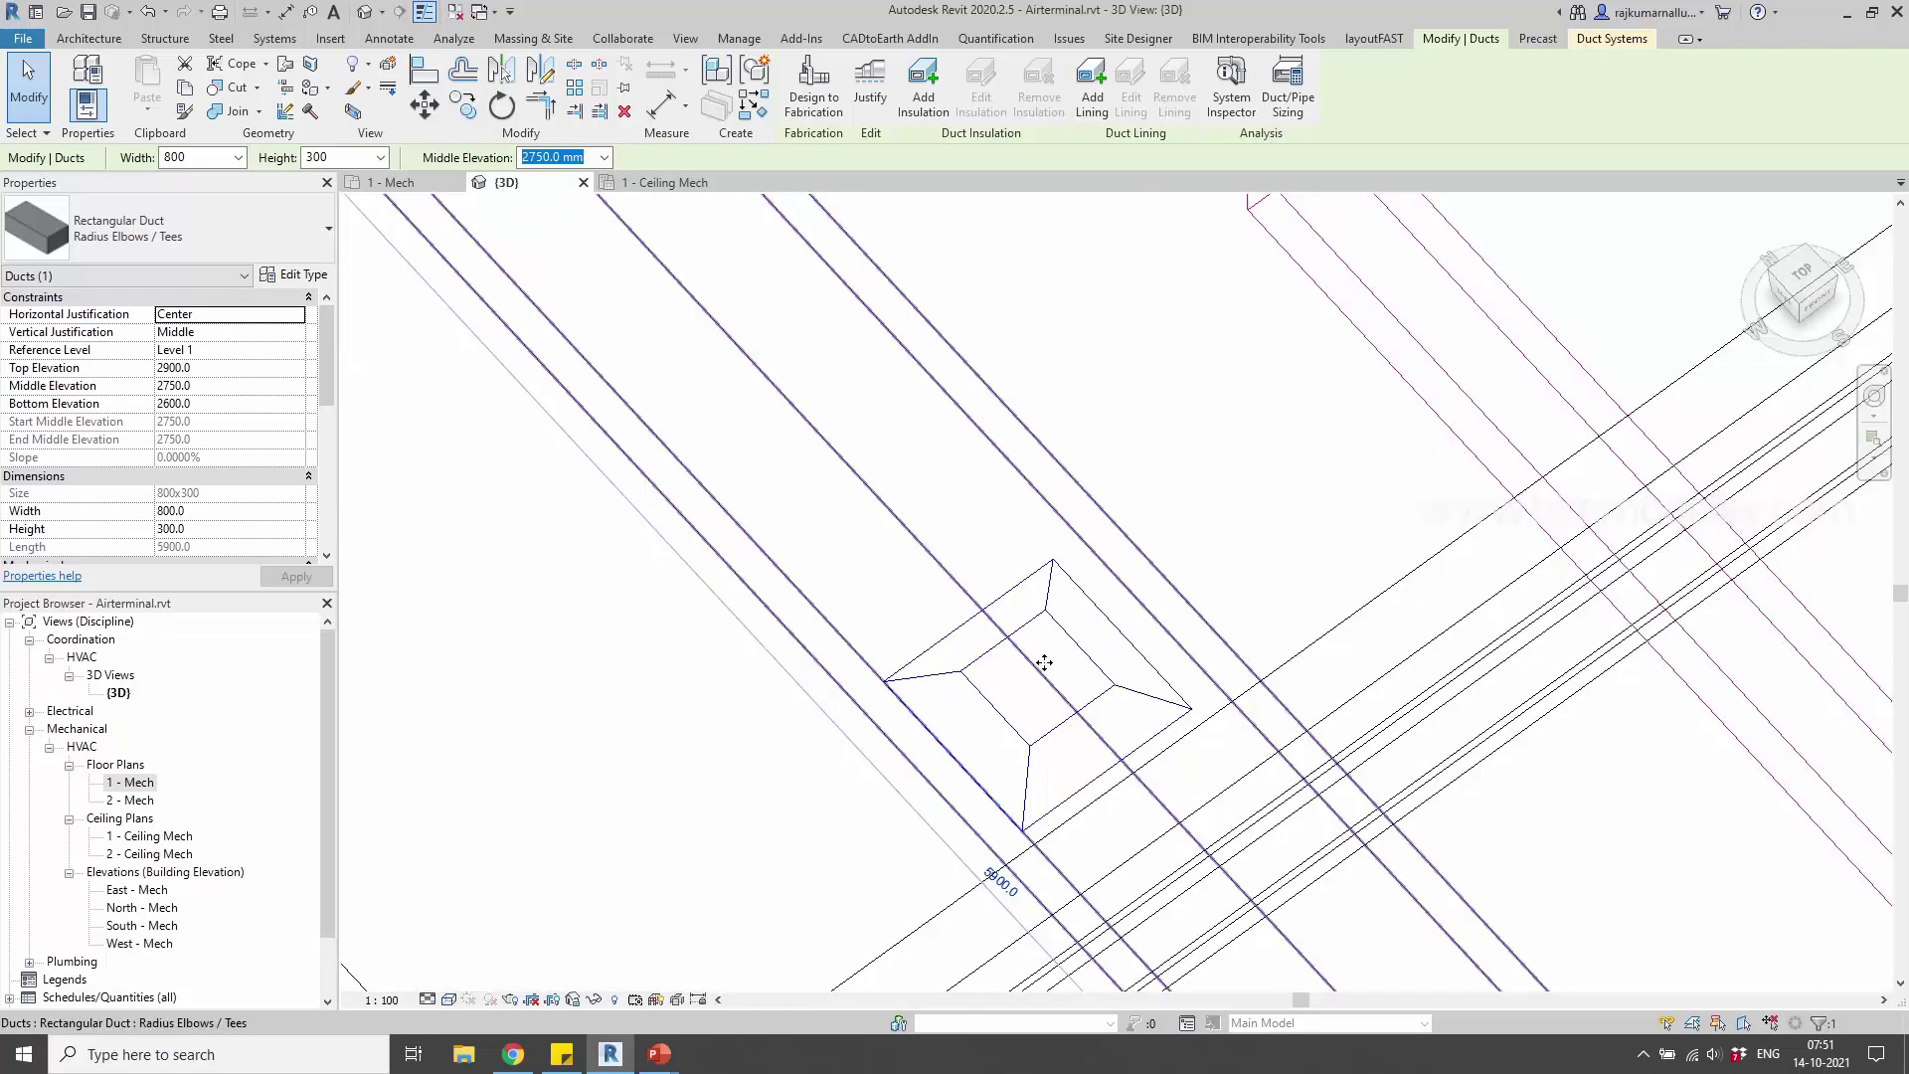
scroll(792, 566, "down", 5)
mouse_move(792, 567)
middle_mouse_down("shift")
mouse_move(759, 574)
mouse_move(791, 562)
mouse_move(809, 584)
middle_mouse_up("shift")
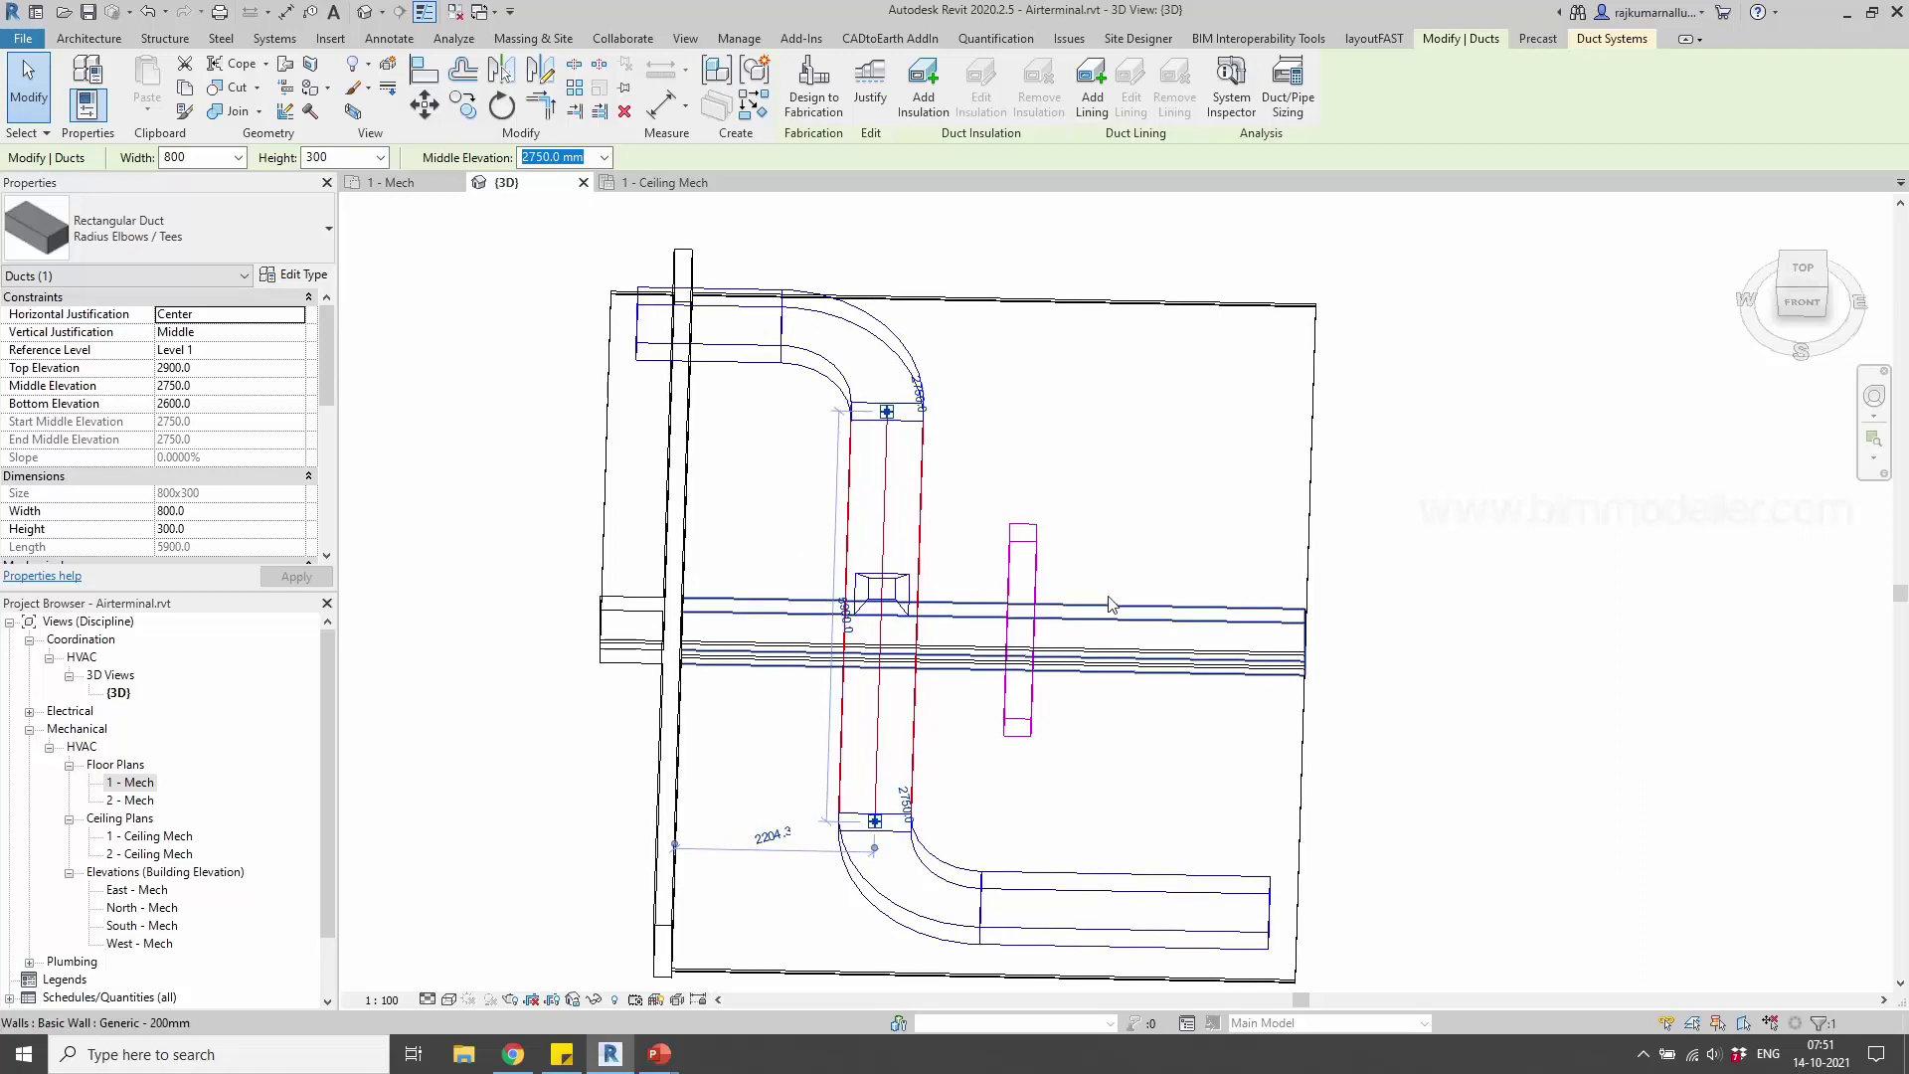
Place a supply diffuser directly on the side of the straight 800x300 duct with Air Terminal on Duct, and shade the 3D view
key("a")
key("t")
left_click(910, 85)
middle_click_drag(1005, 561, 1044, 581, "shift")
scroll(954, 696, "up", 3)
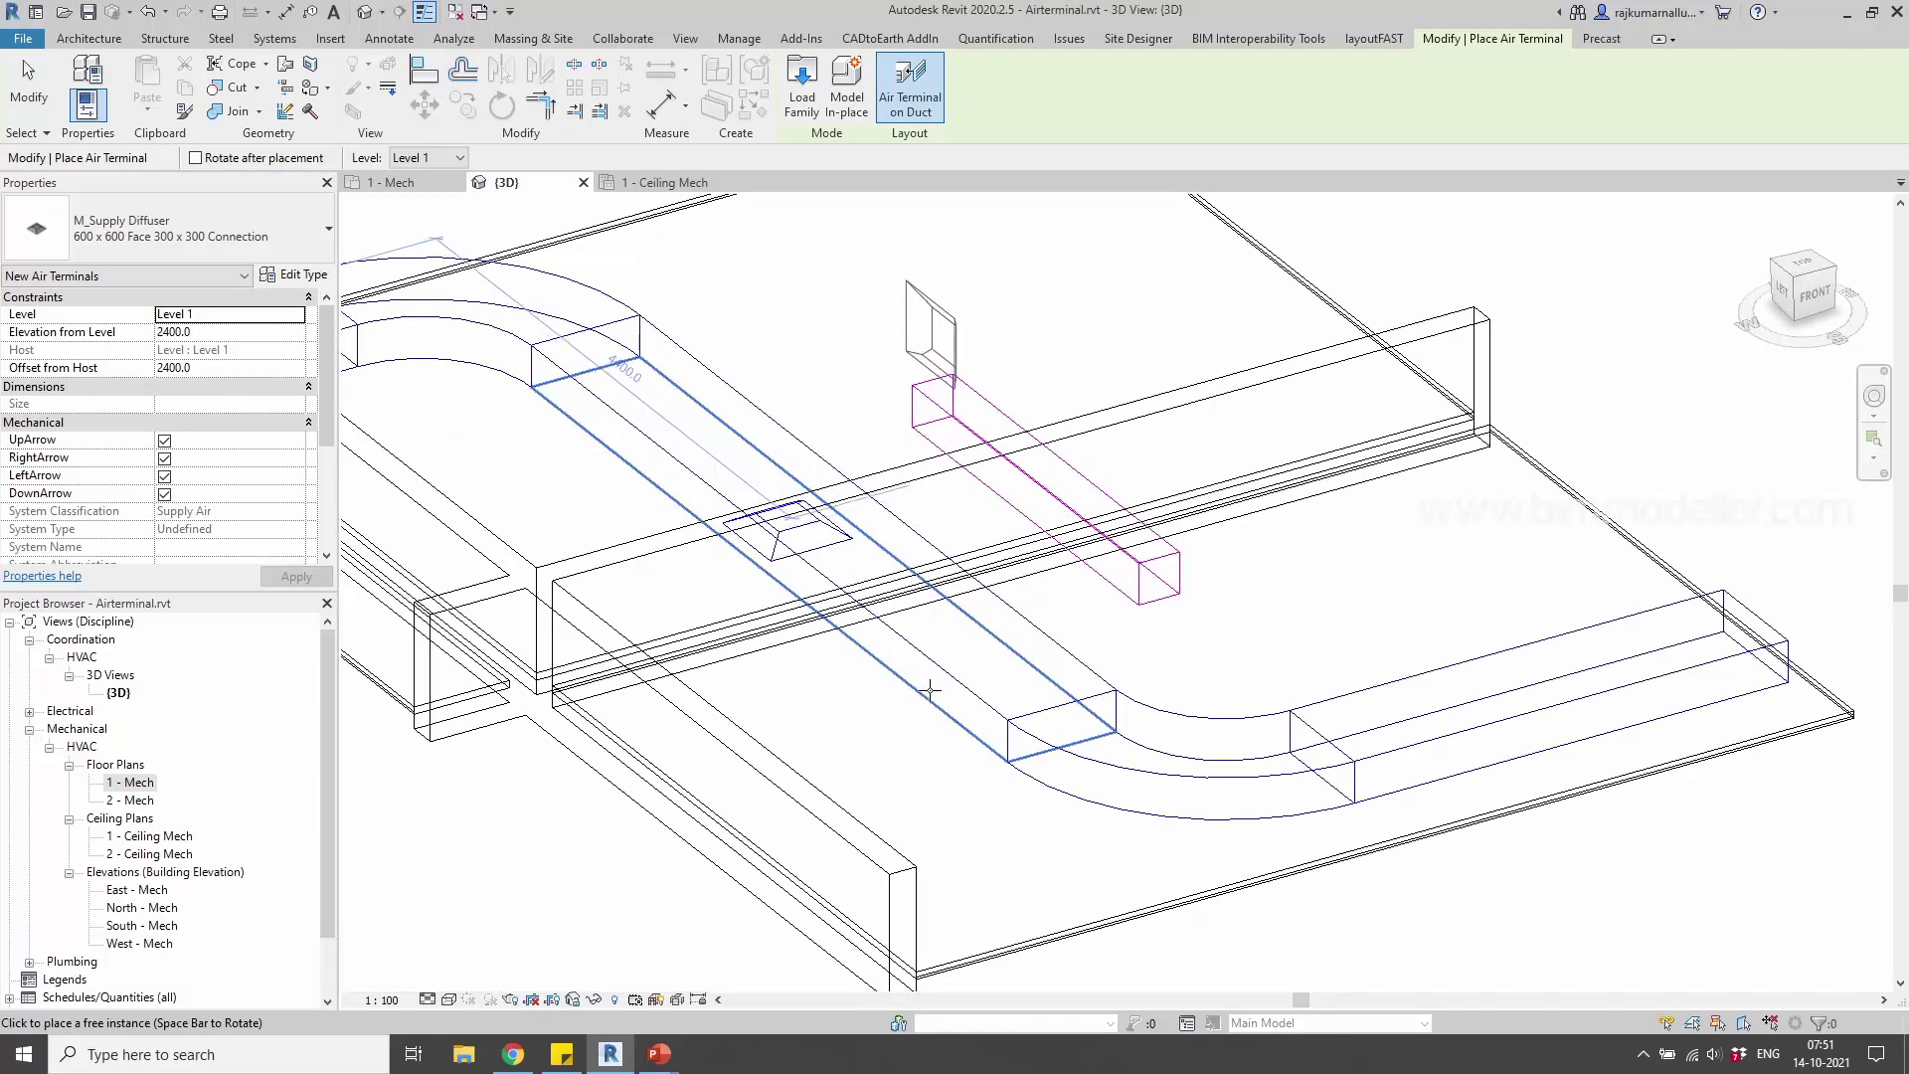
middle_click_drag(796, 549, 990, 712, "shift")
key("s")
key("d")
key("Escape")
key("Escape")
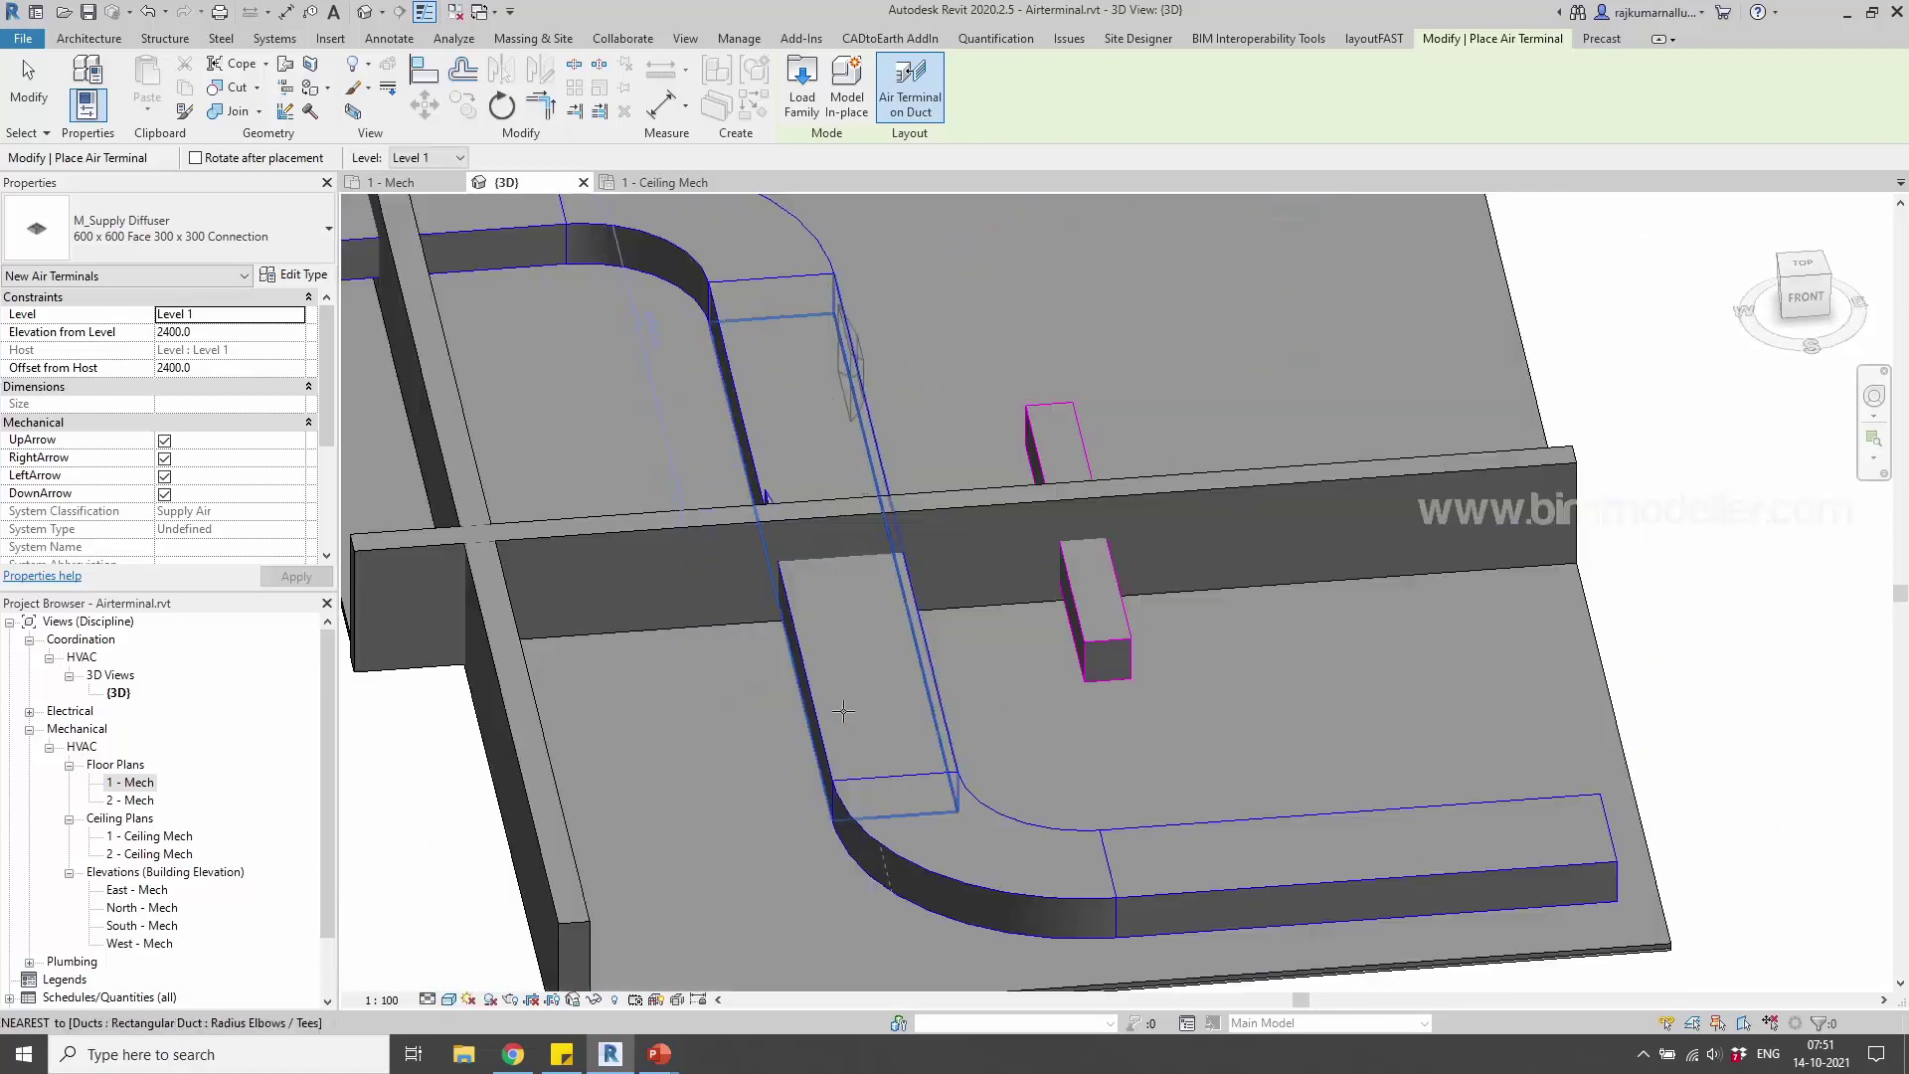
Inspect the side-mounted supply diffuser's attachment to the duct from several angles and from the top
middle_click_drag(832, 701, 973, 923, "shift")
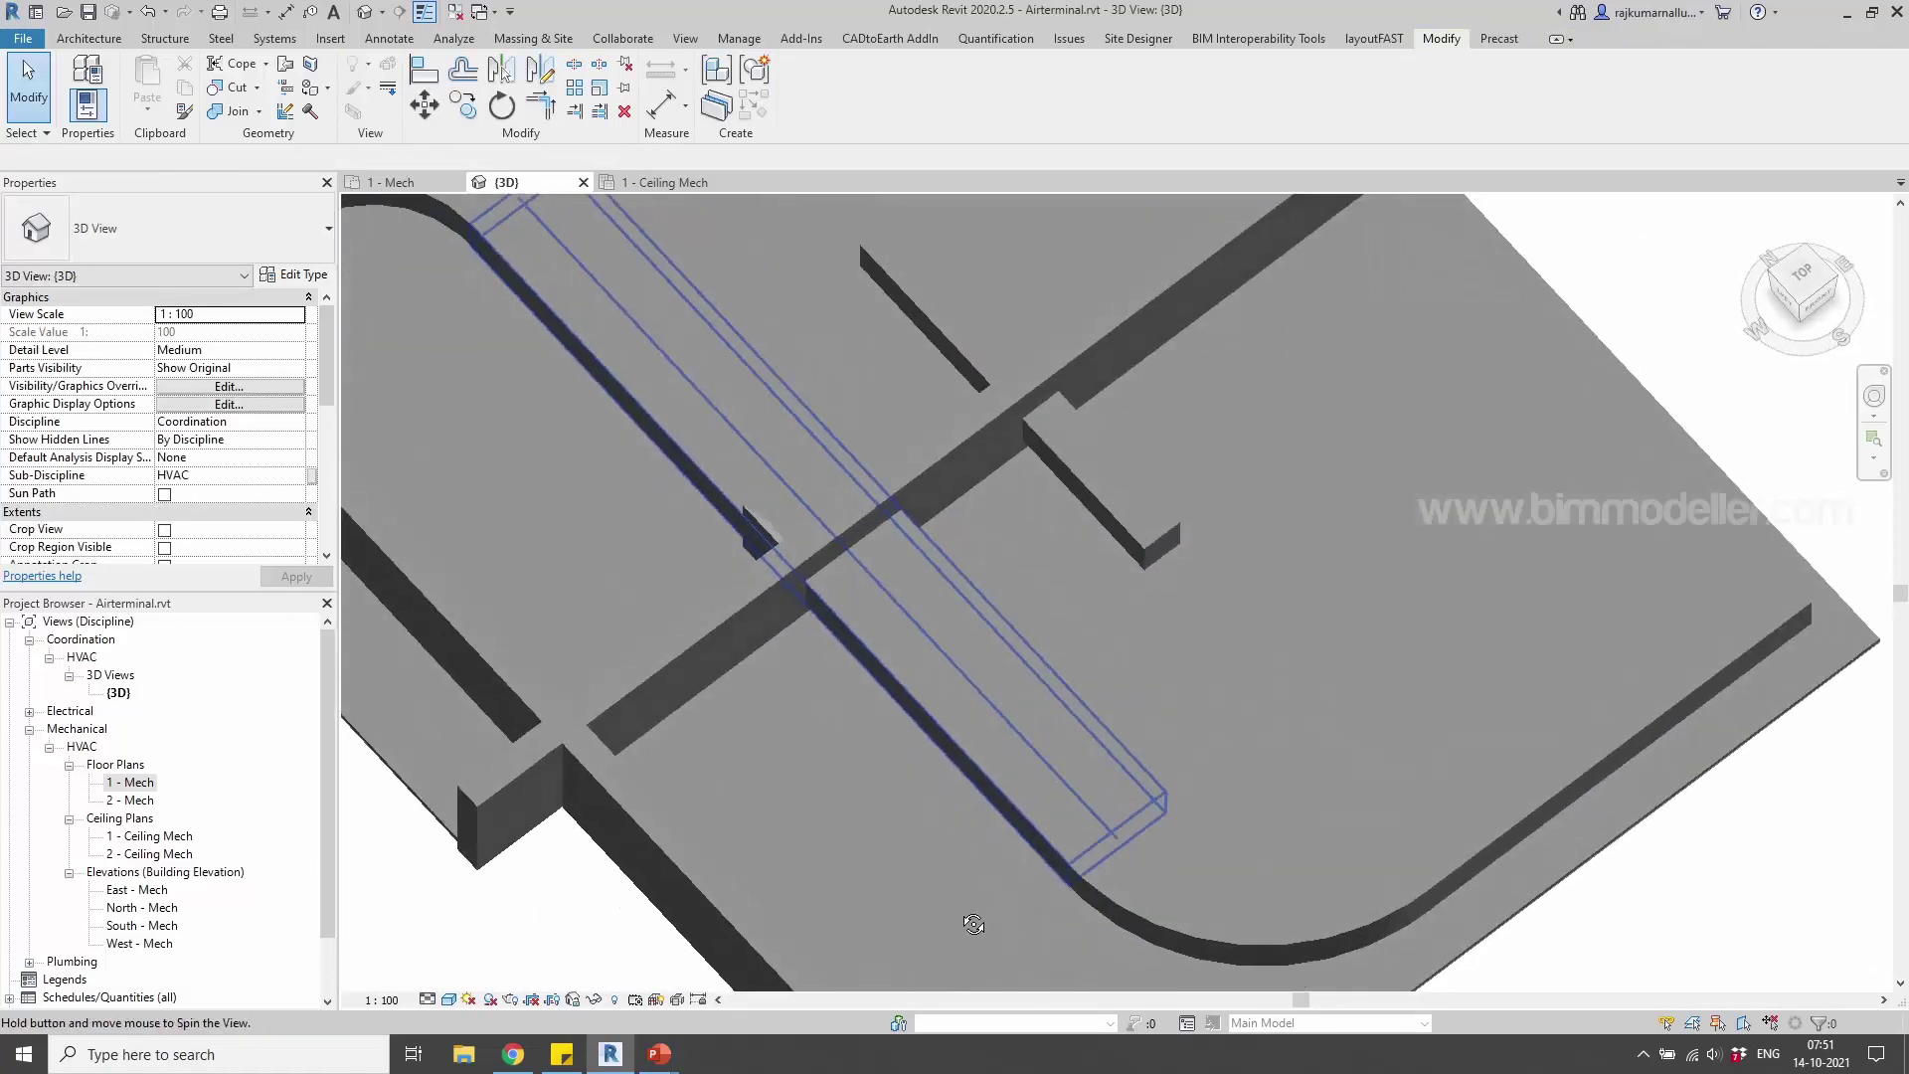
left_click(770, 542)
middle_click_drag(786, 552, 1087, 763, "shift")
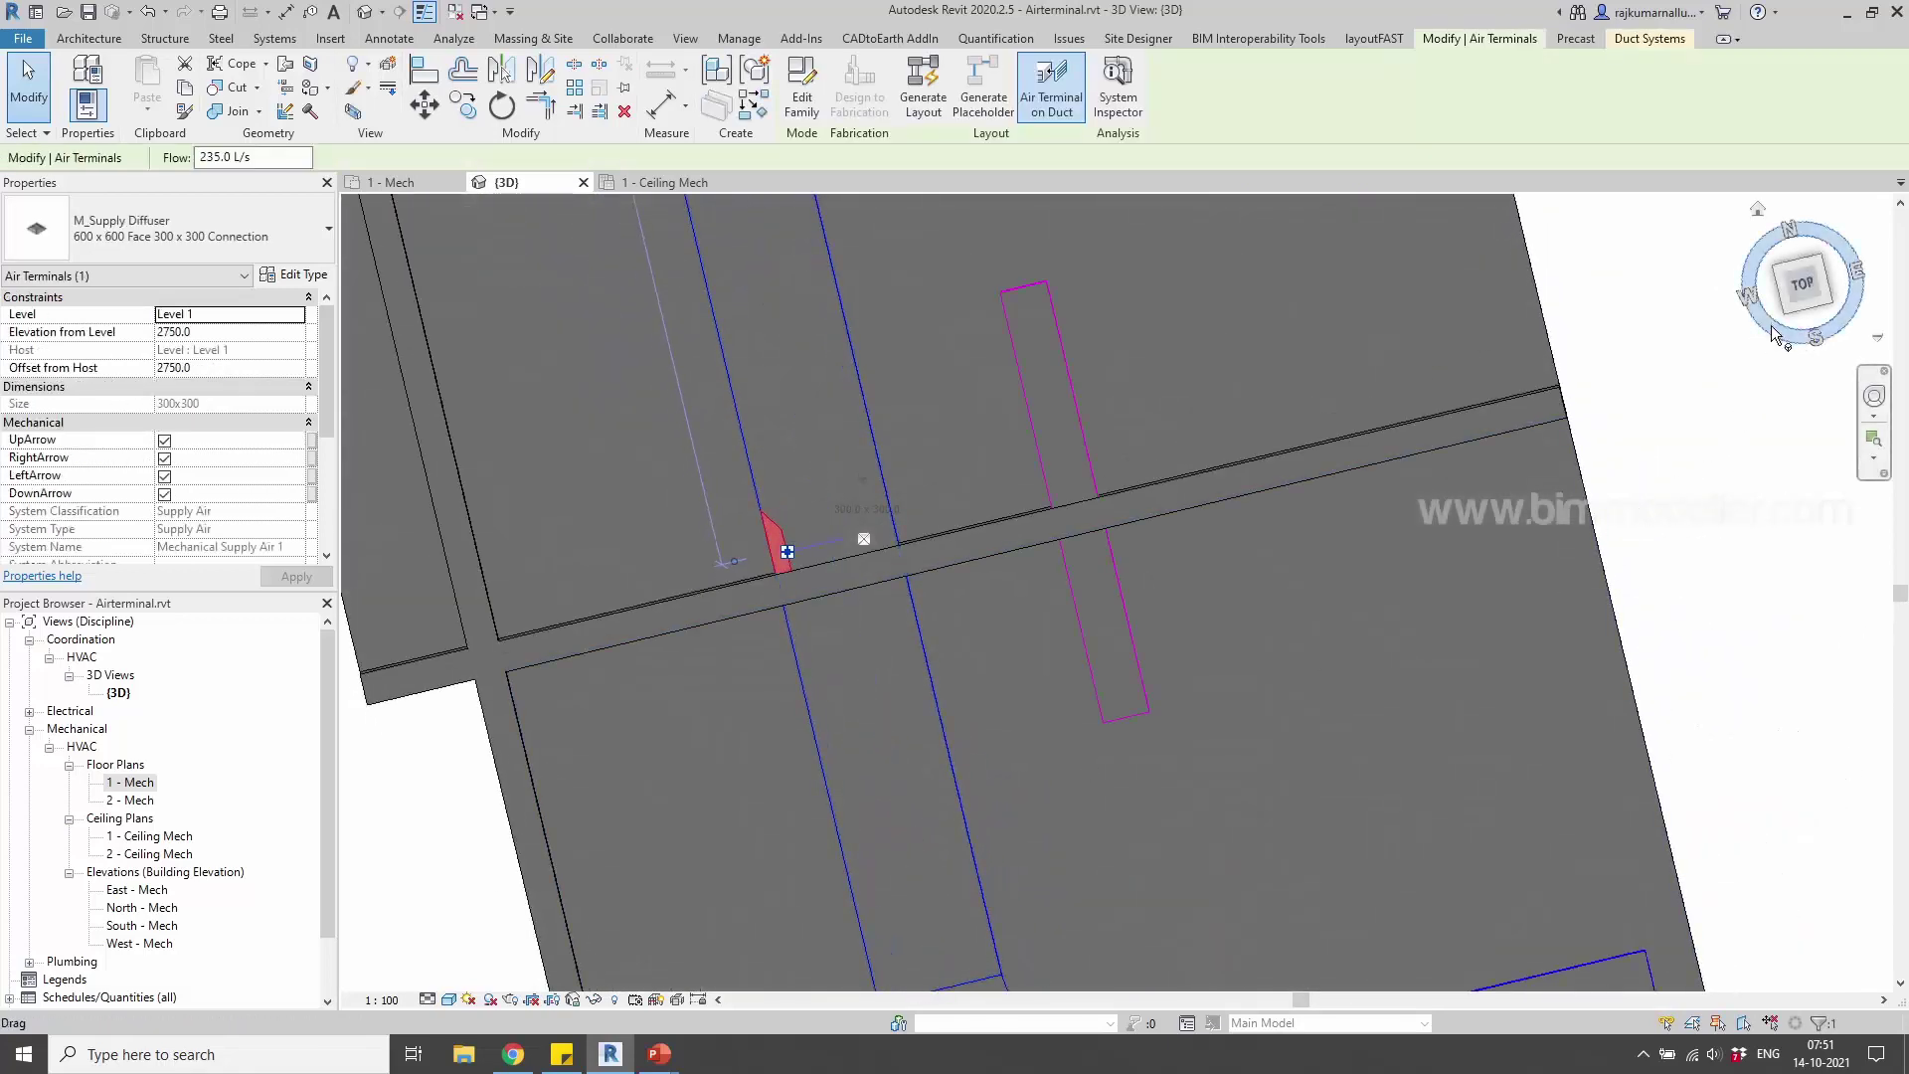
left_click(1796, 291)
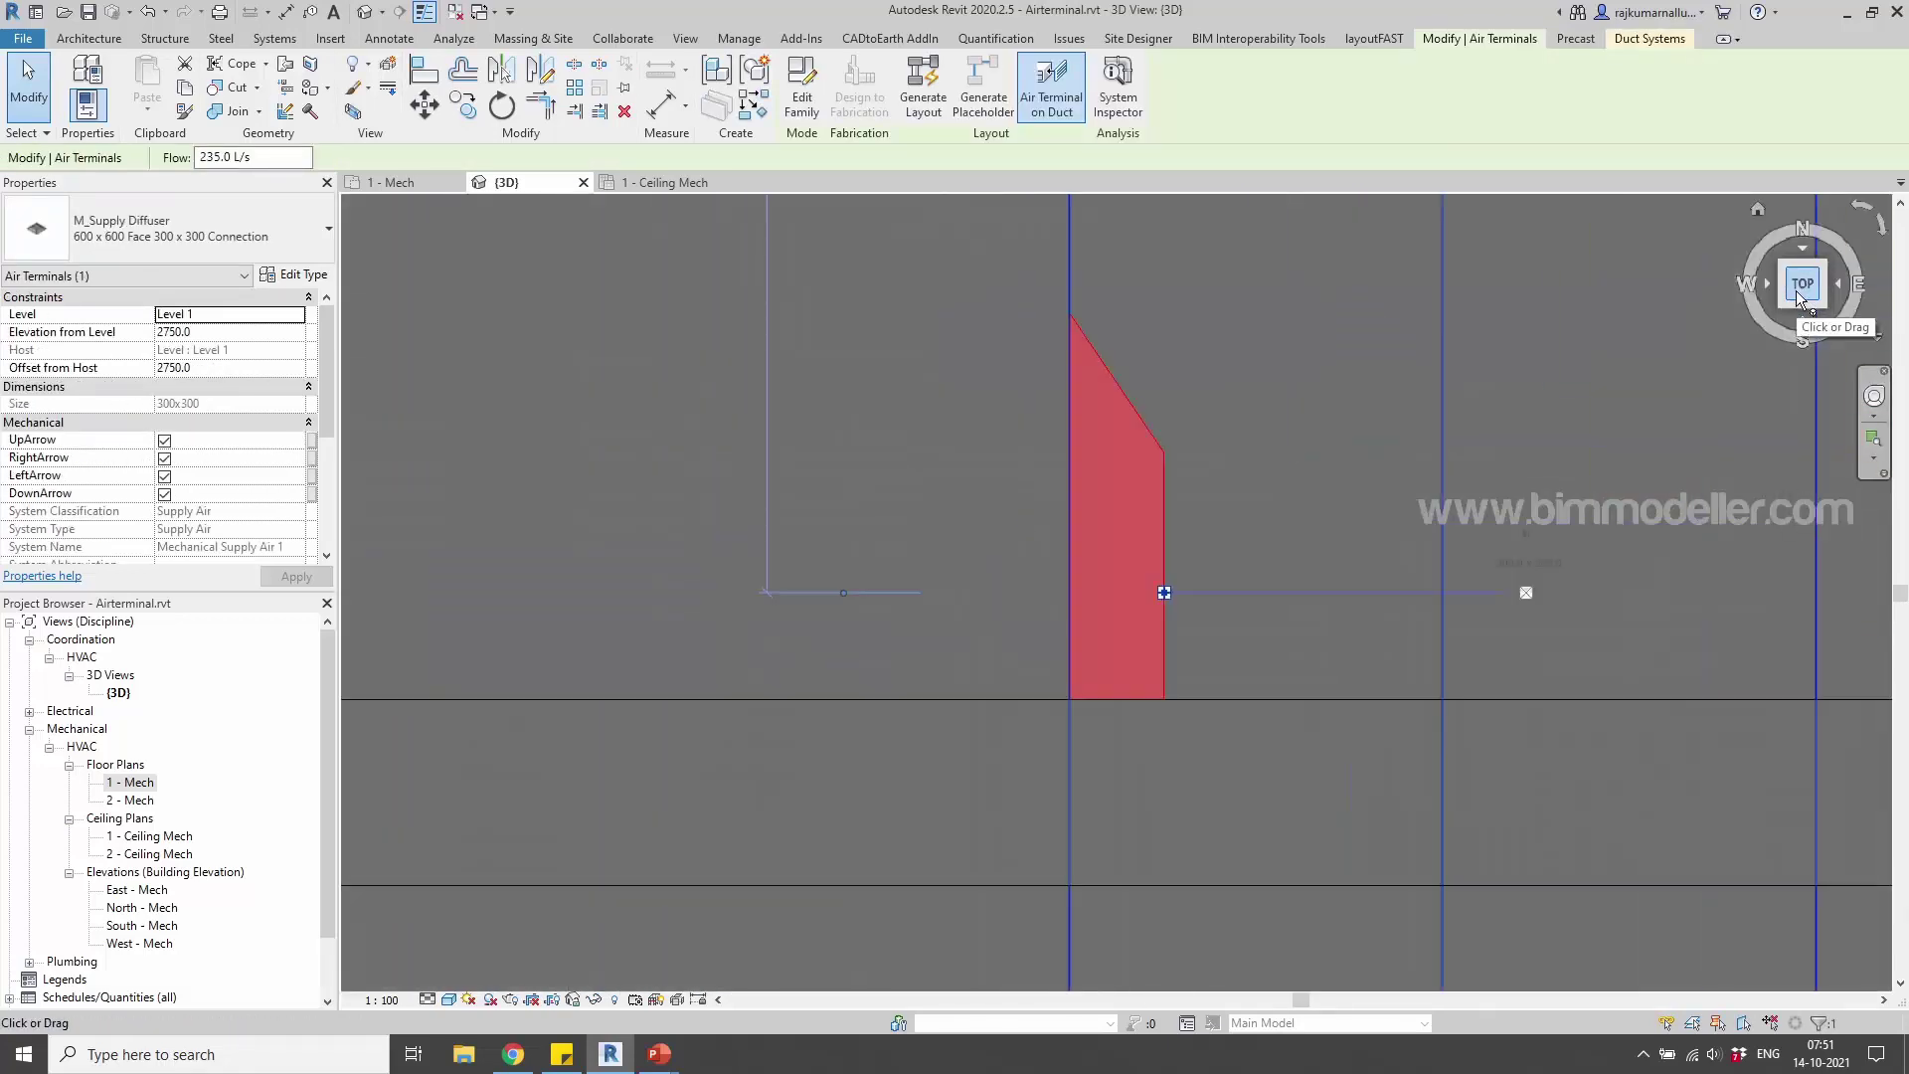
key("Escape")
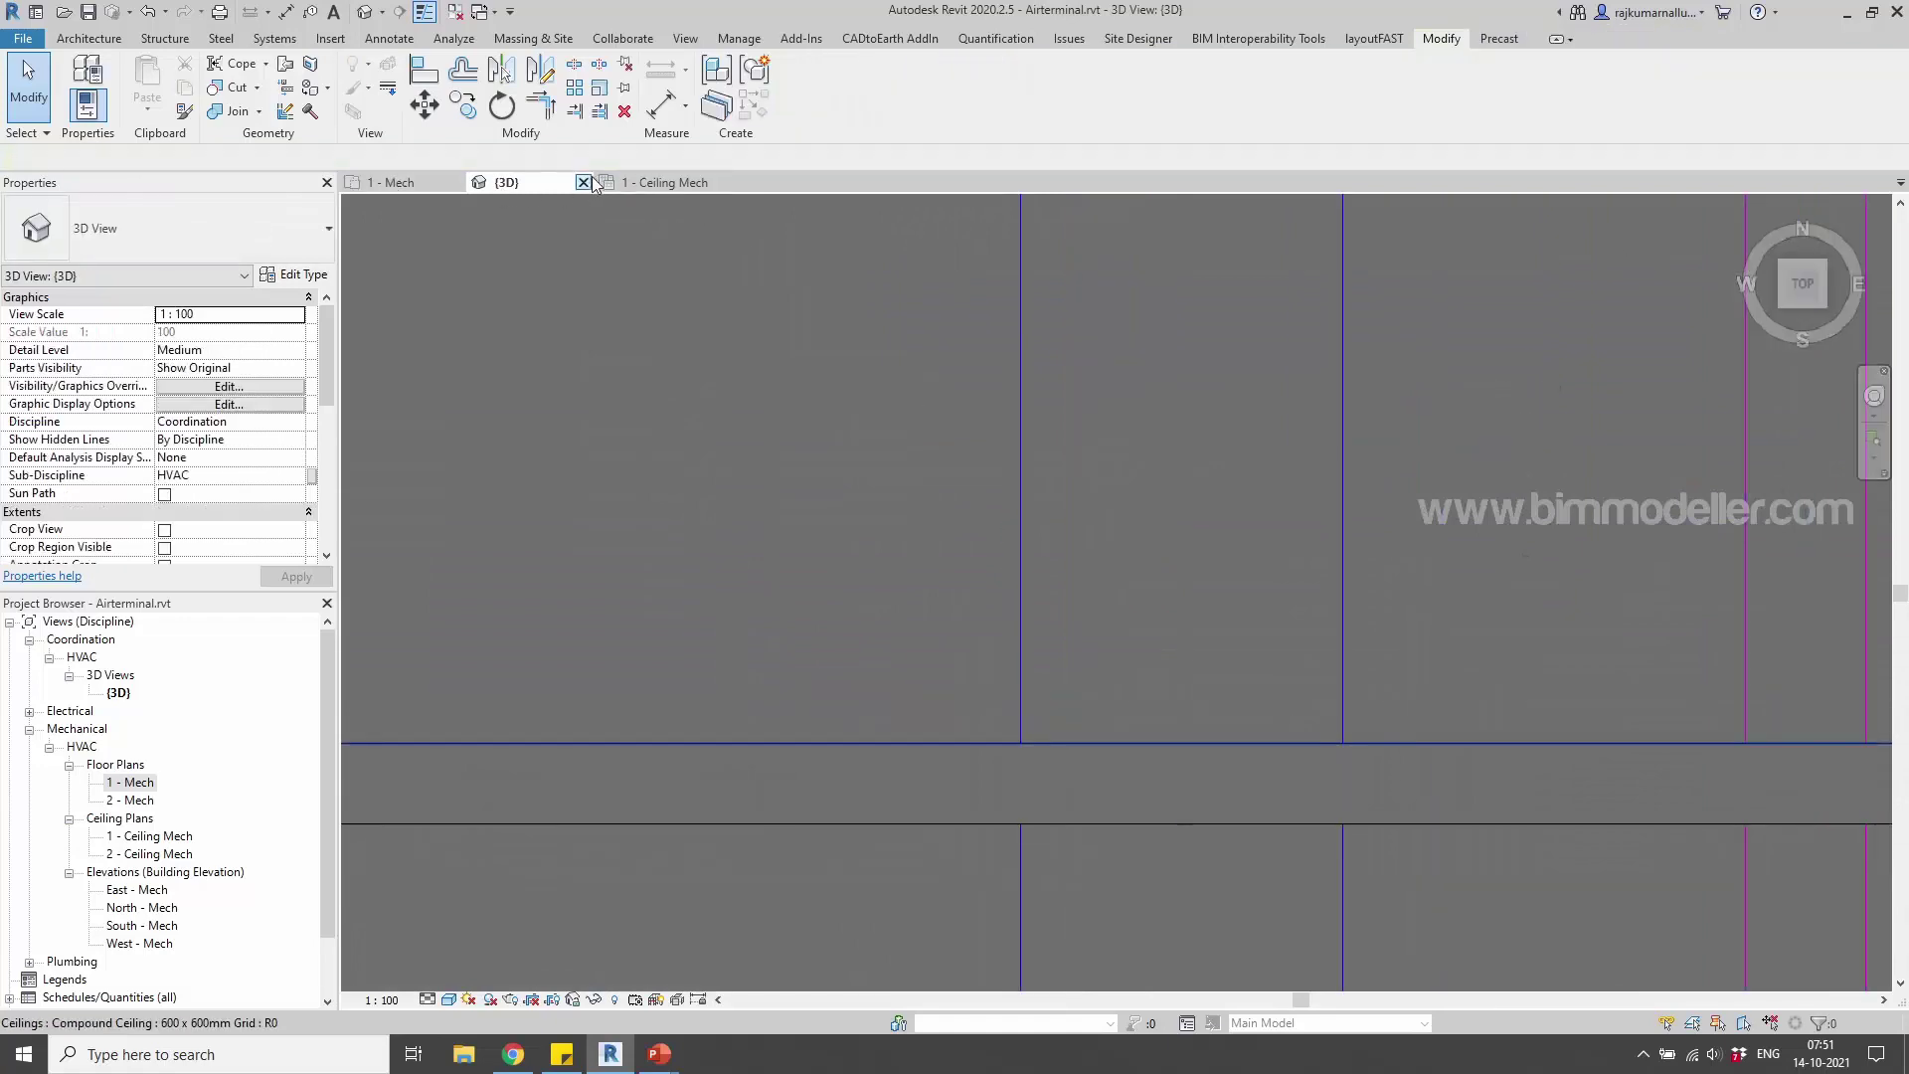
In the 1 - Ceiling Mech plan, align the upper Space 1 supply diffuser to the ceiling grid lines in both directions
left_click(657, 182)
scroll(716, 537, "up", 2)
middle_click_drag(712, 542, 838, 524)
scroll(817, 458, "up", 2)
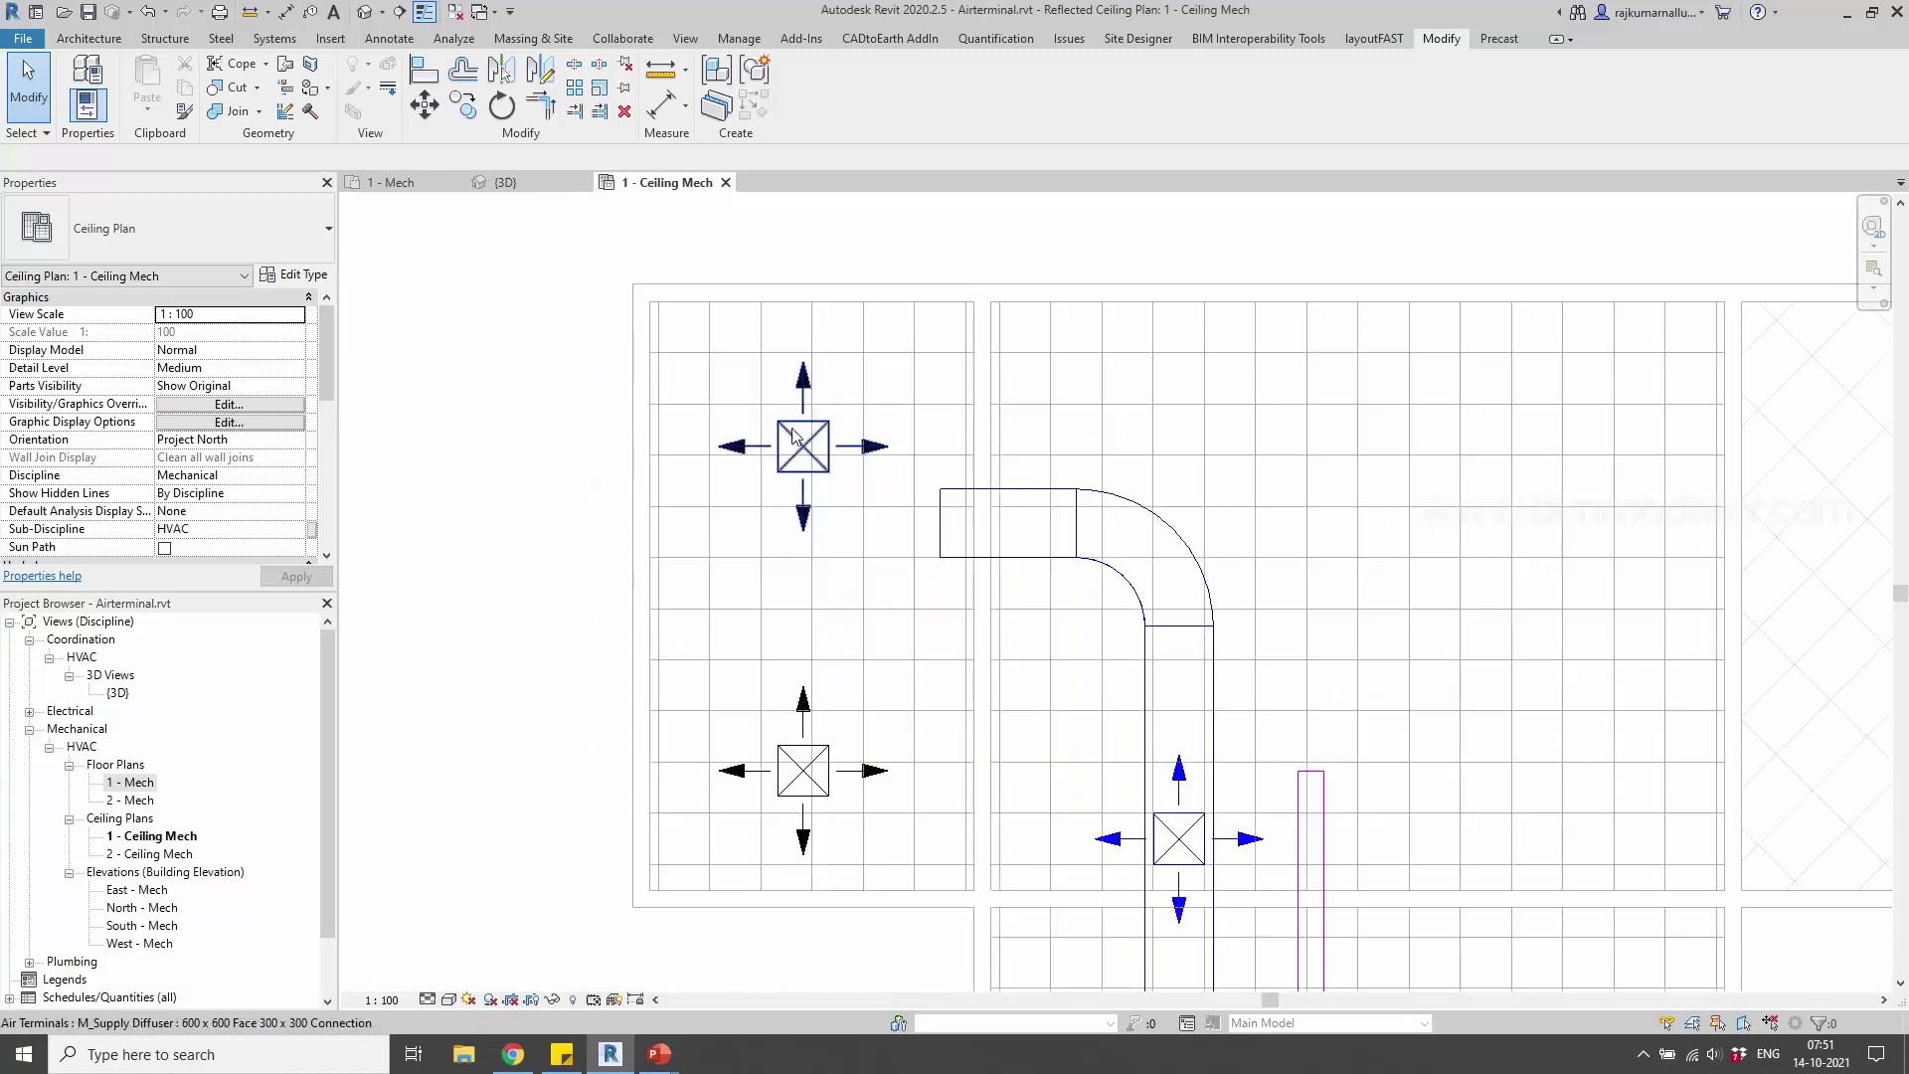
middle_click_drag(813, 464, 833, 490)
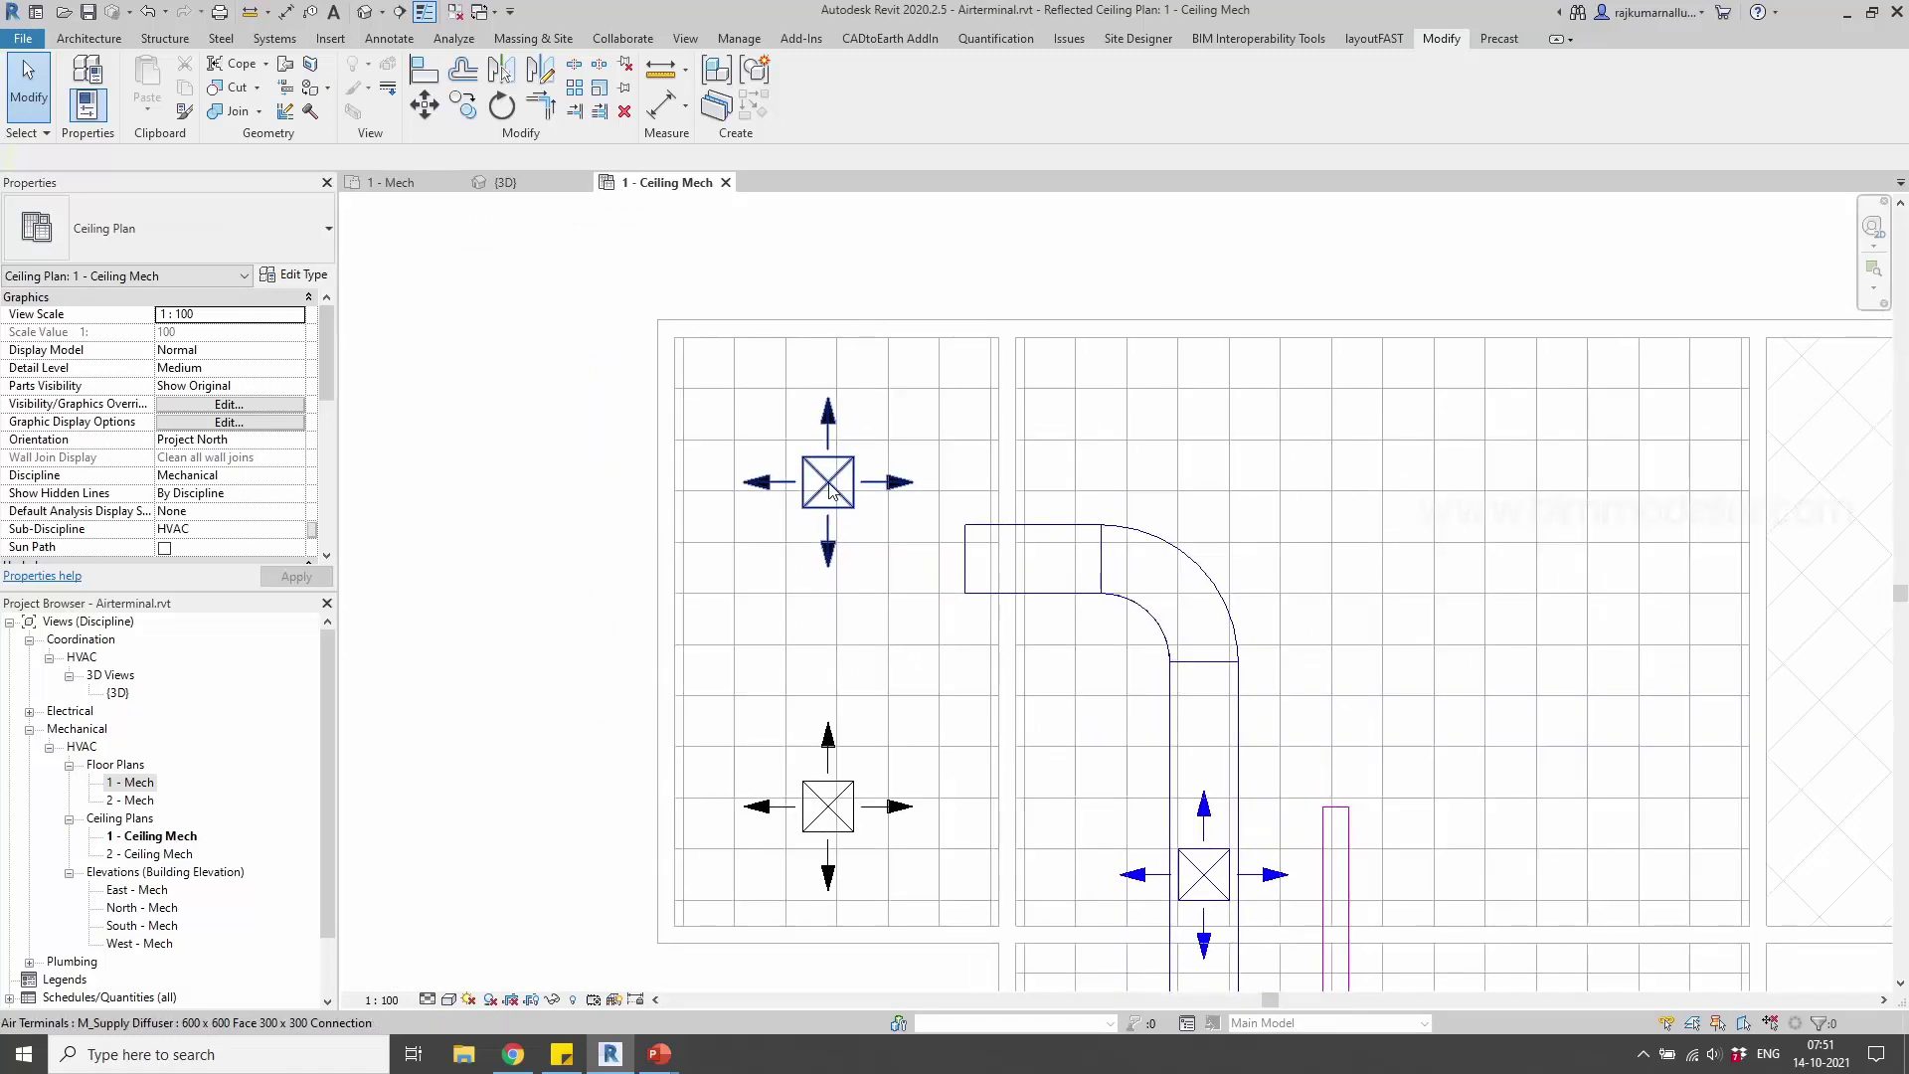
left_click(410, 84)
left_click(785, 443)
left_click(803, 467)
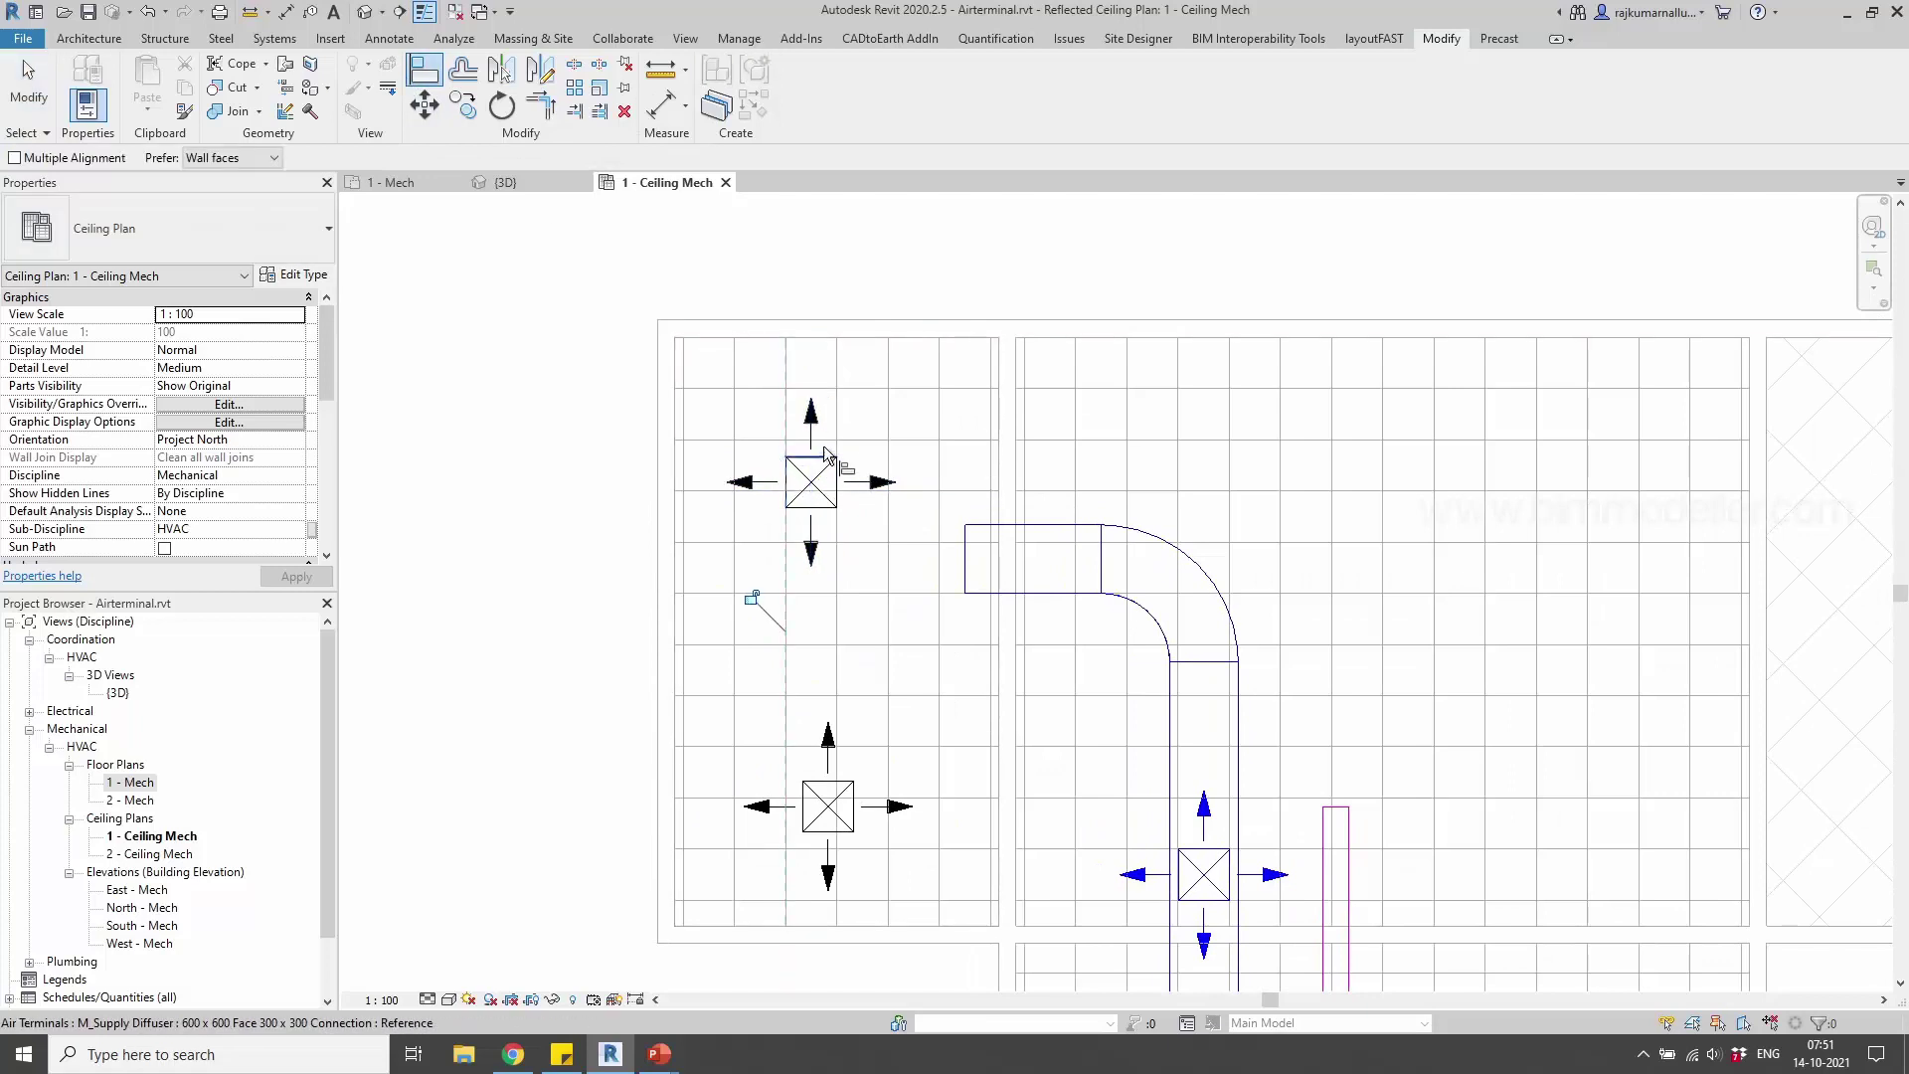
left_click(833, 439)
left_click(823, 457)
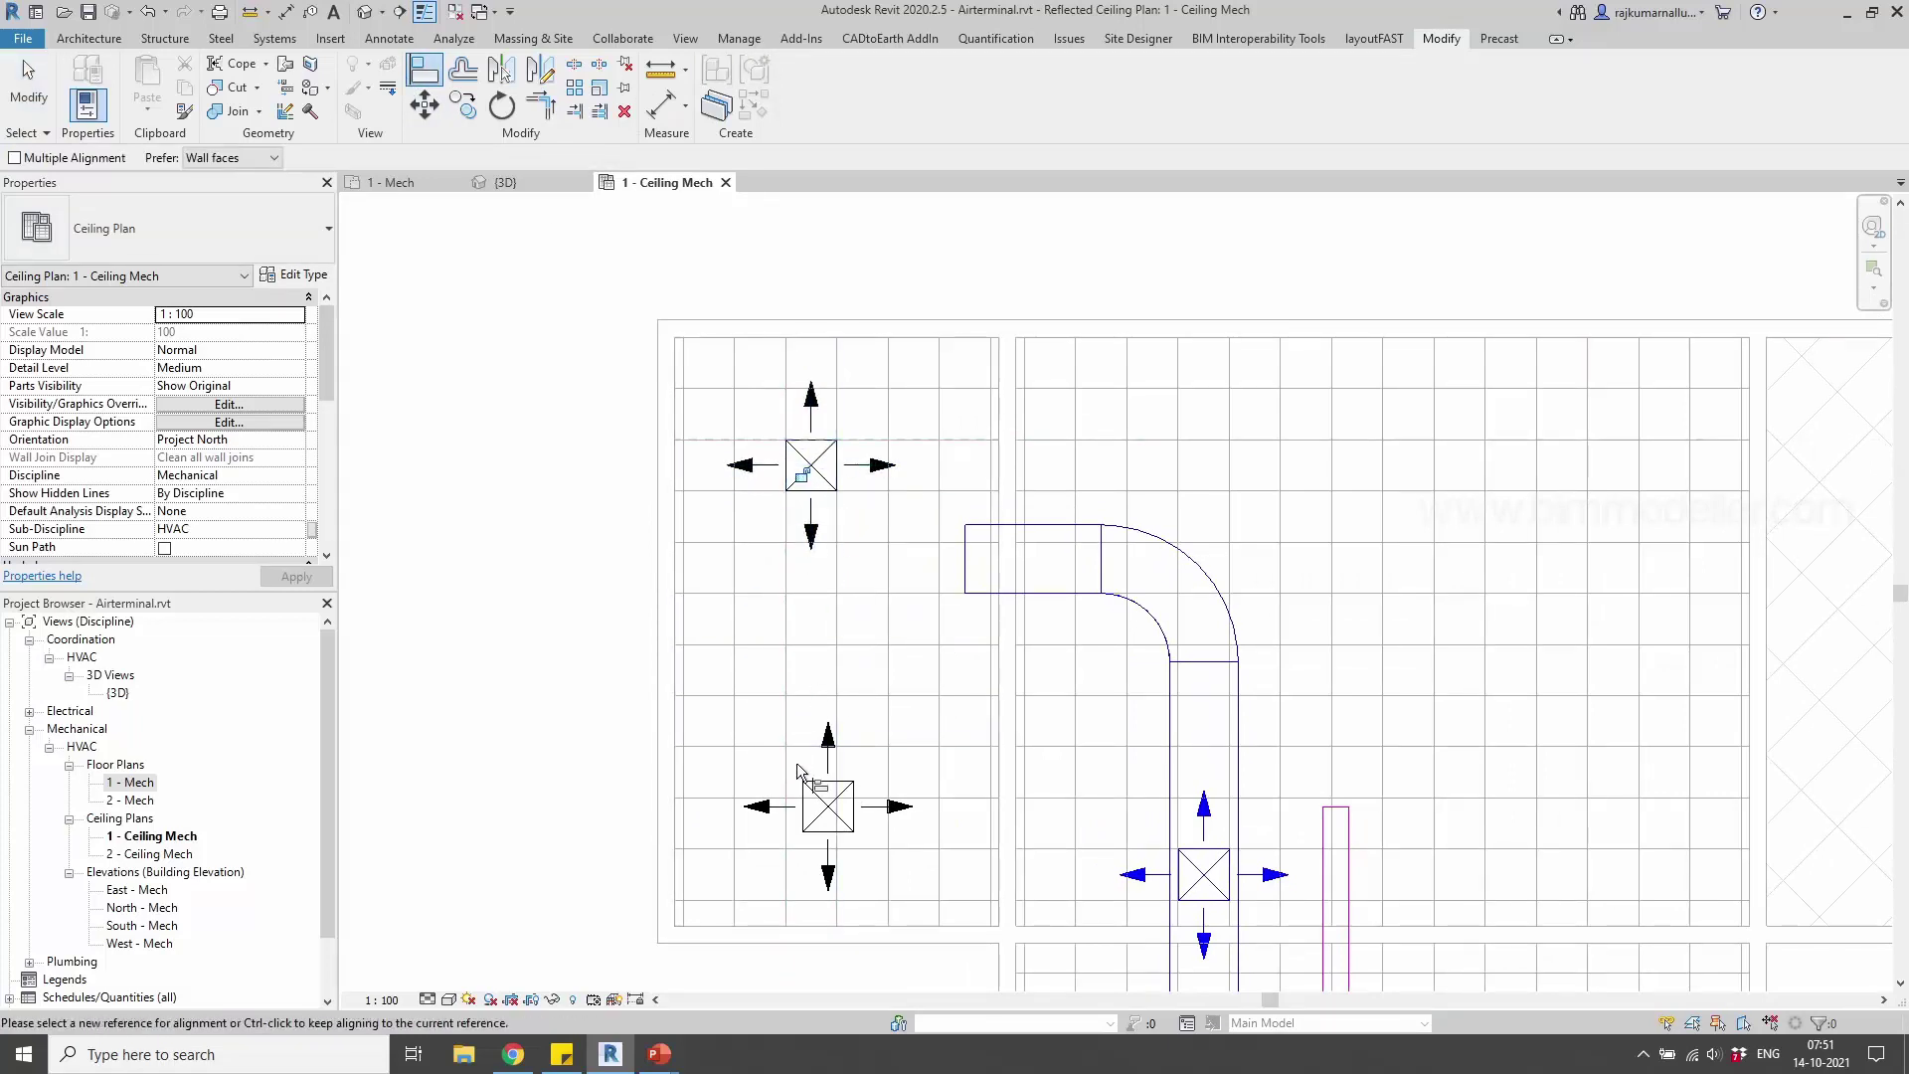
Align the lower Space 1 supply diffuser to the vertical and horizontal ceiling grid lines
left_click(785, 793)
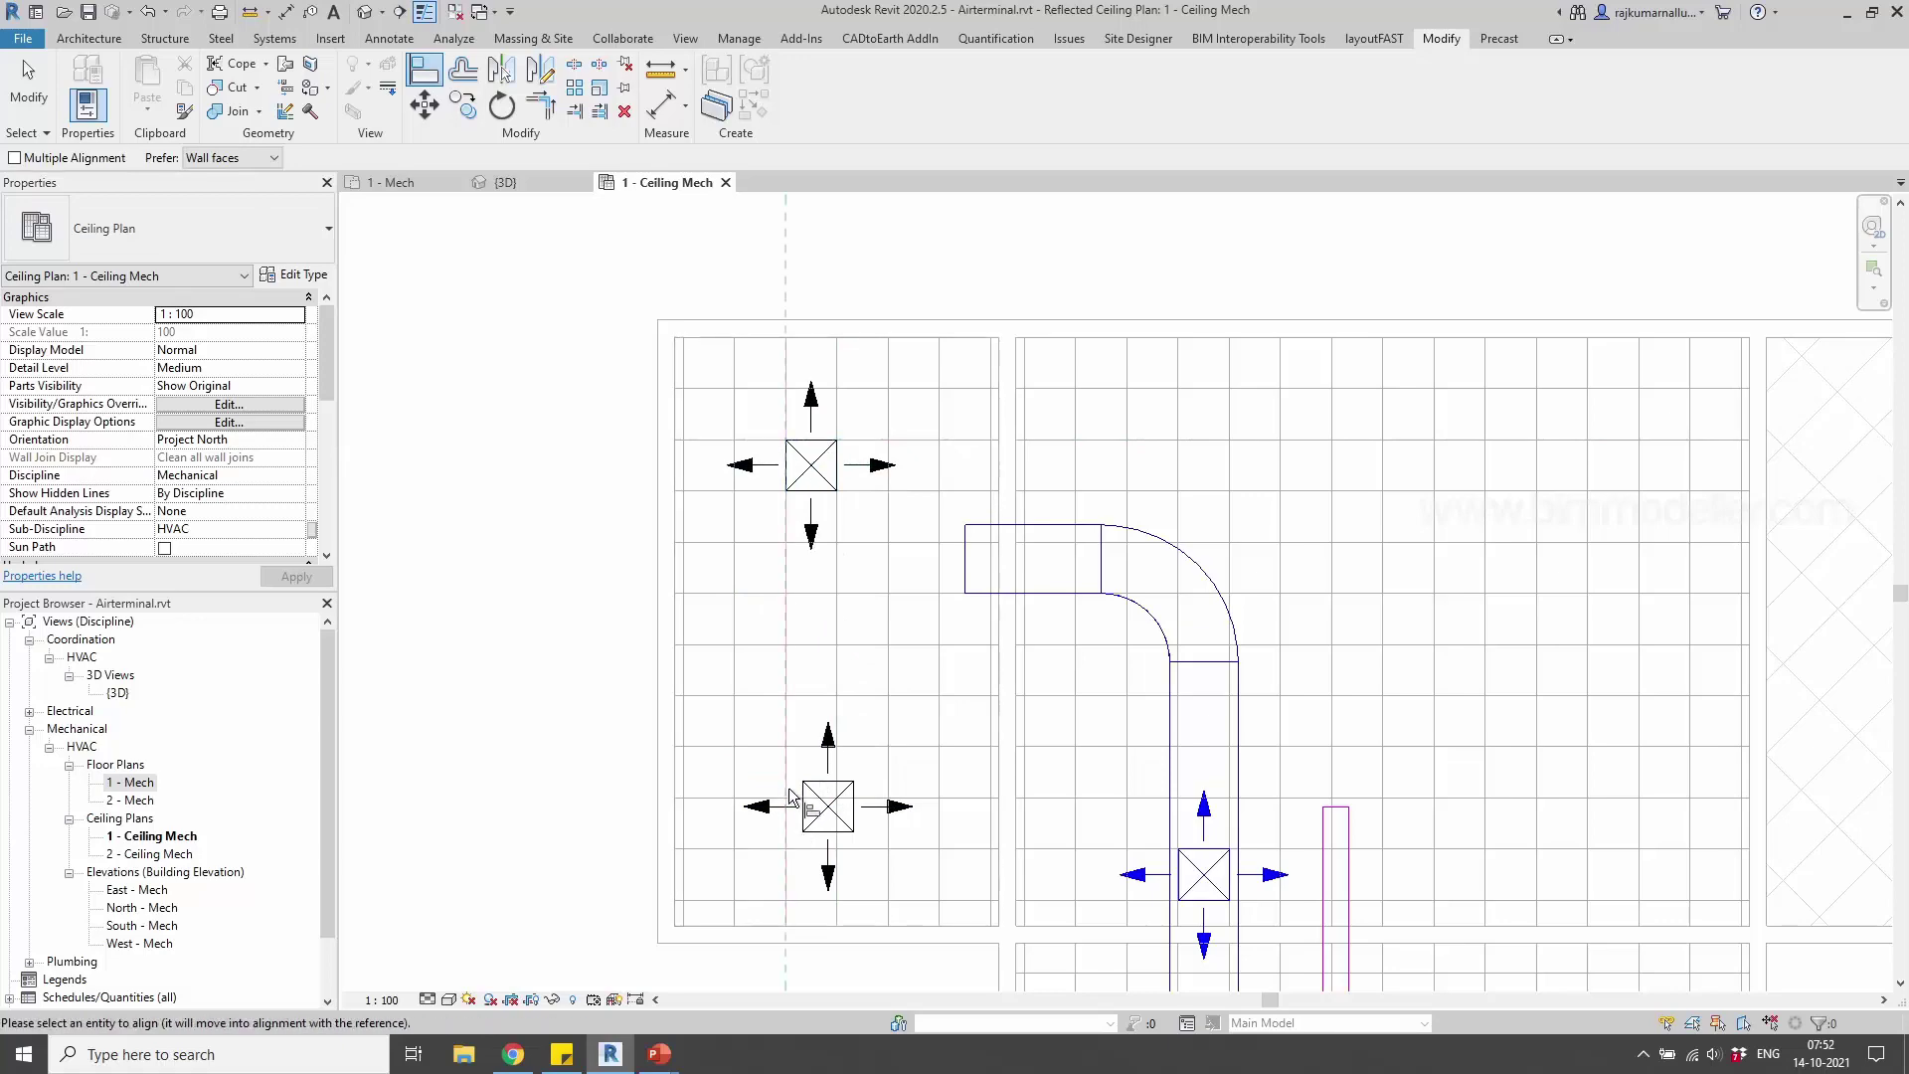
left_click(801, 804)
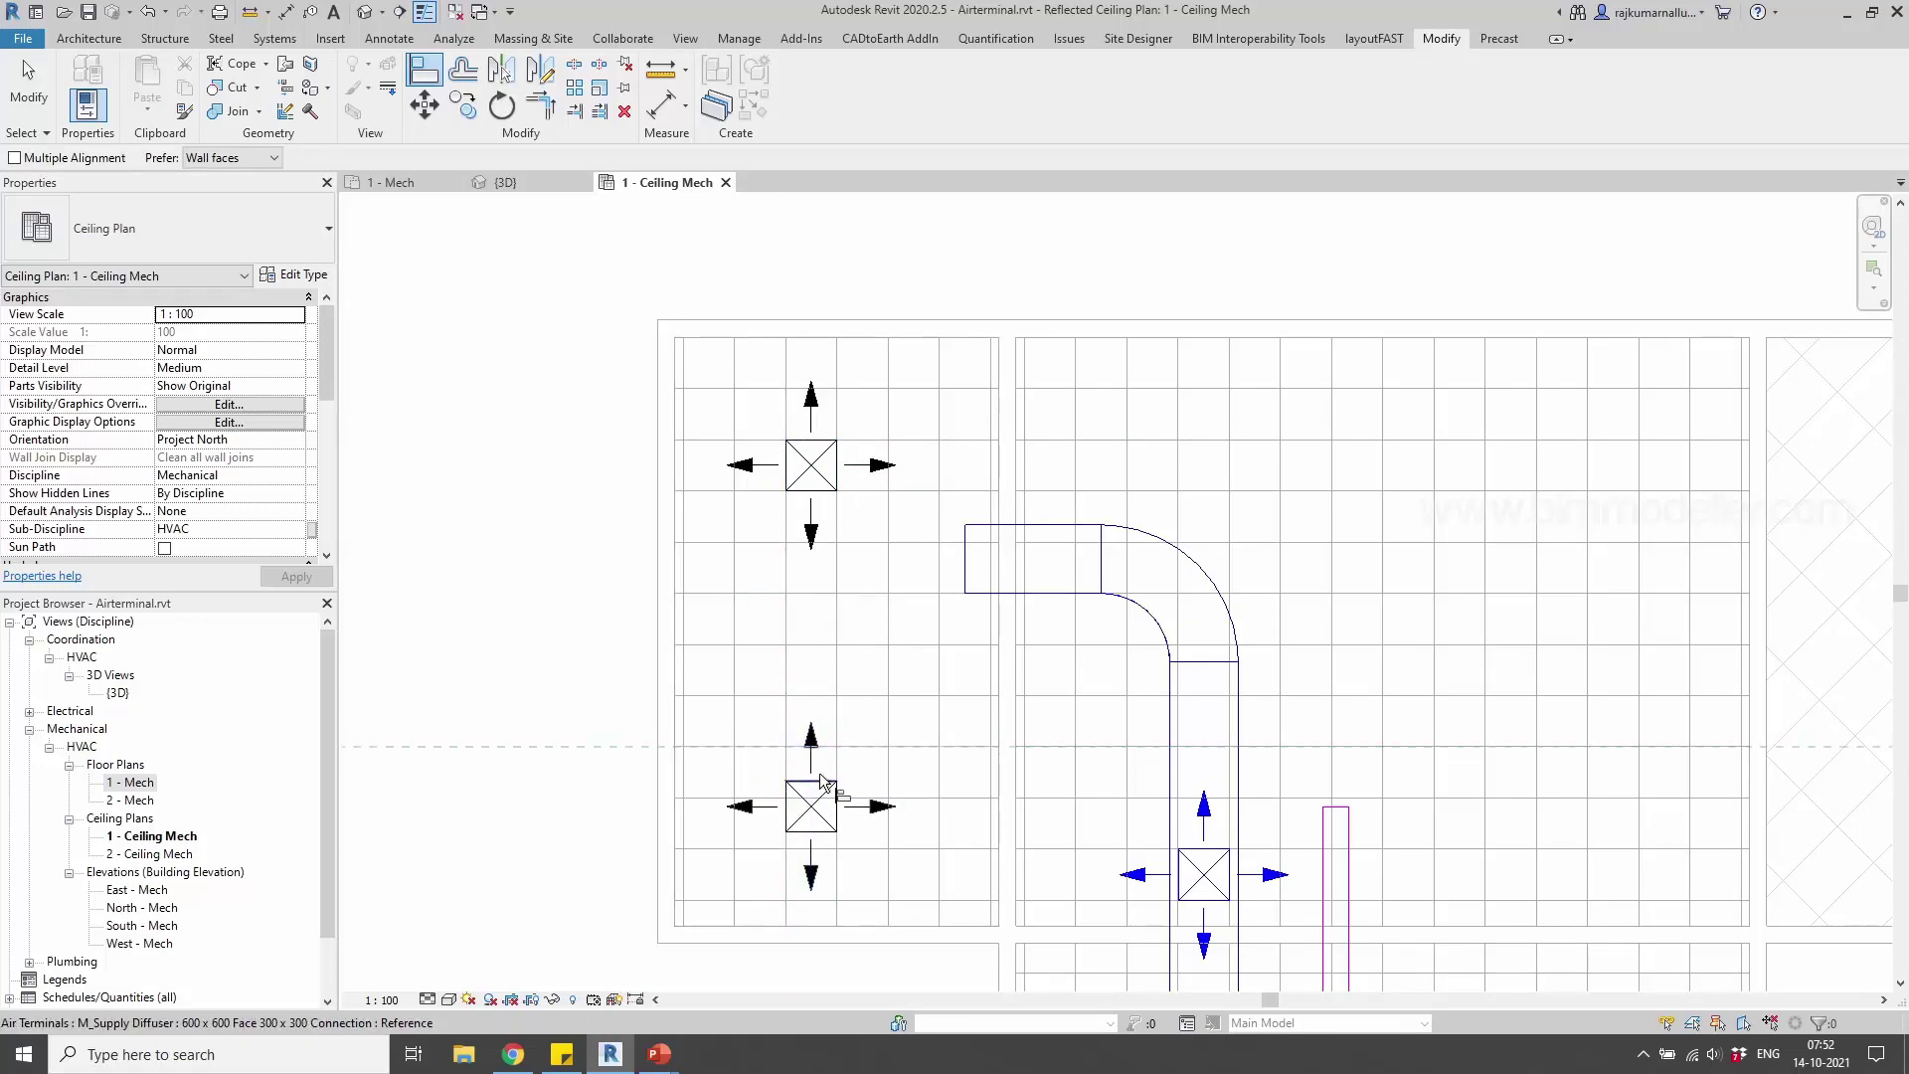
key("Escape")
key("Escape")
scroll(802, 611, "down", 2)
middle_click_drag(826, 756, 802, 725)
left_click(752, 712)
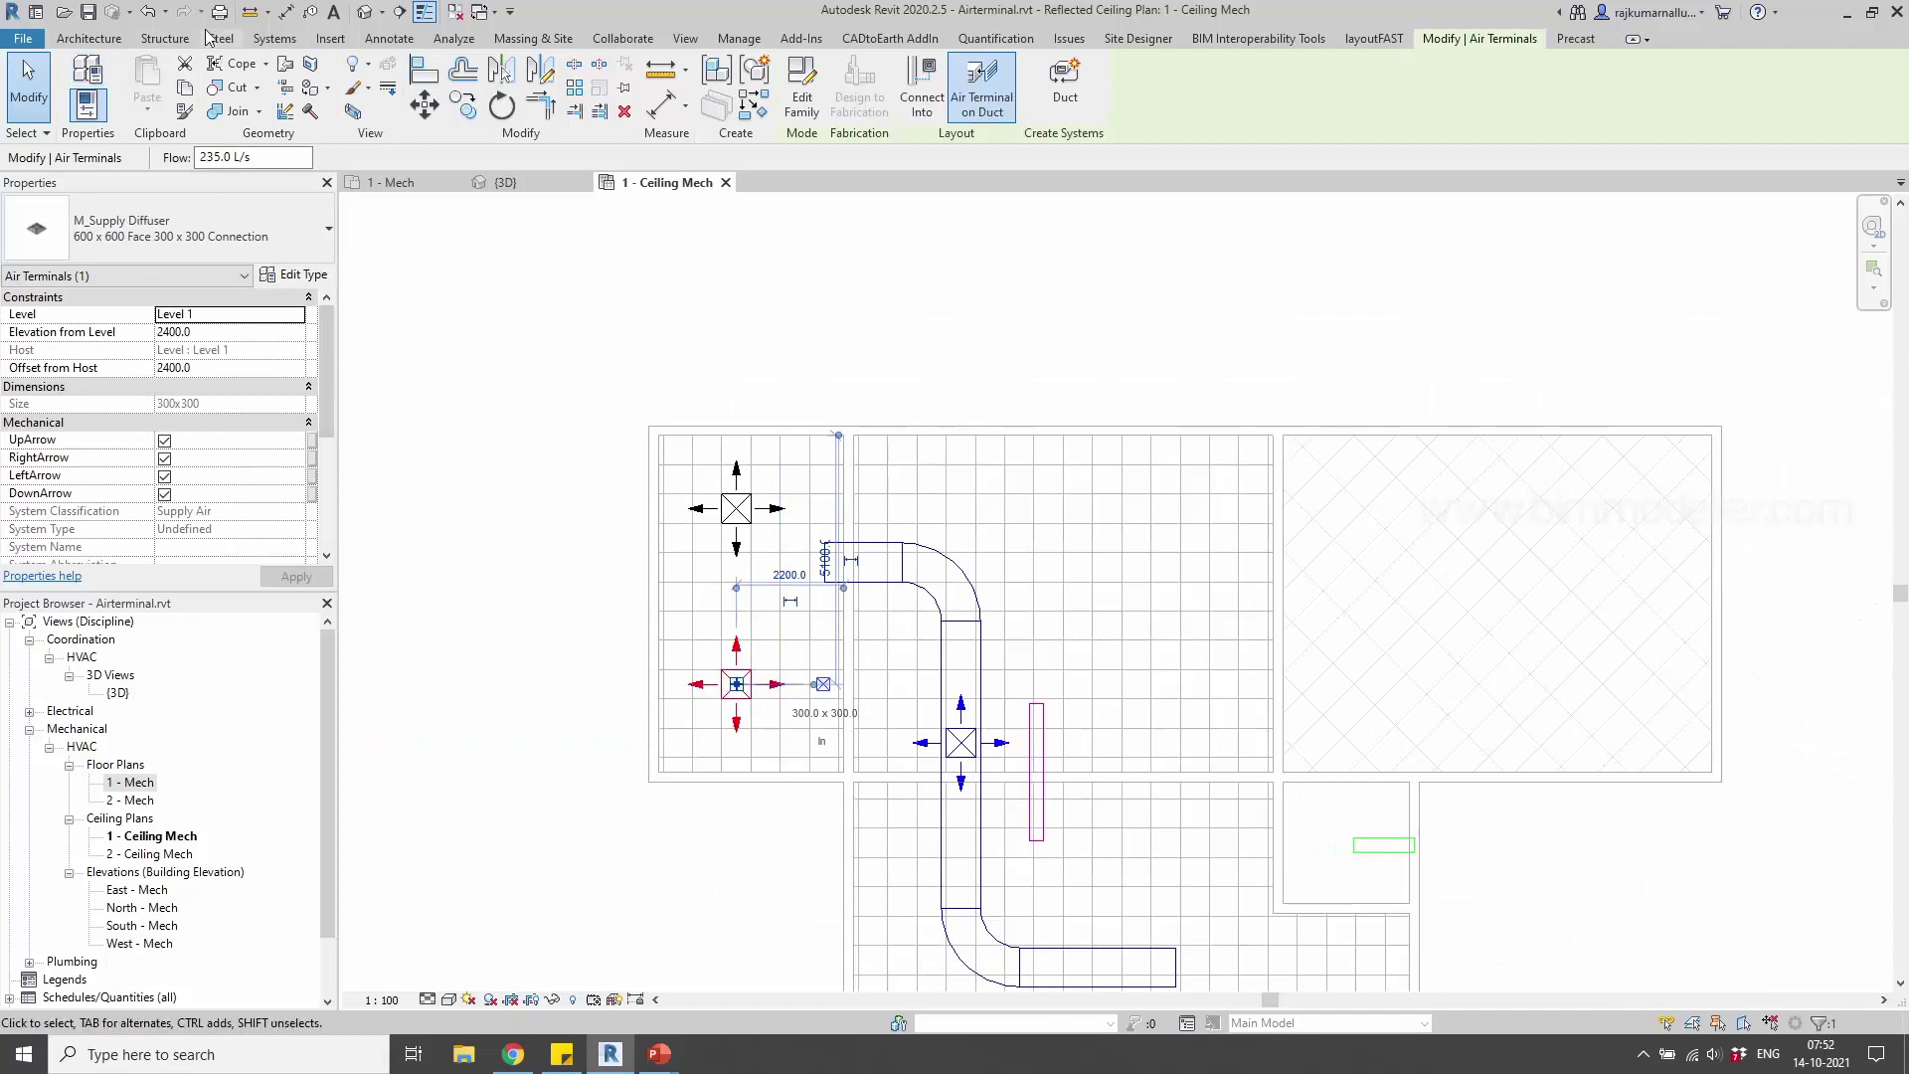
Prepare an M_Return Diffuser, type 600 x 600 Face 300 x 300 Connection, for placement with Elevation from Level set to 2400
left_click(277, 40)
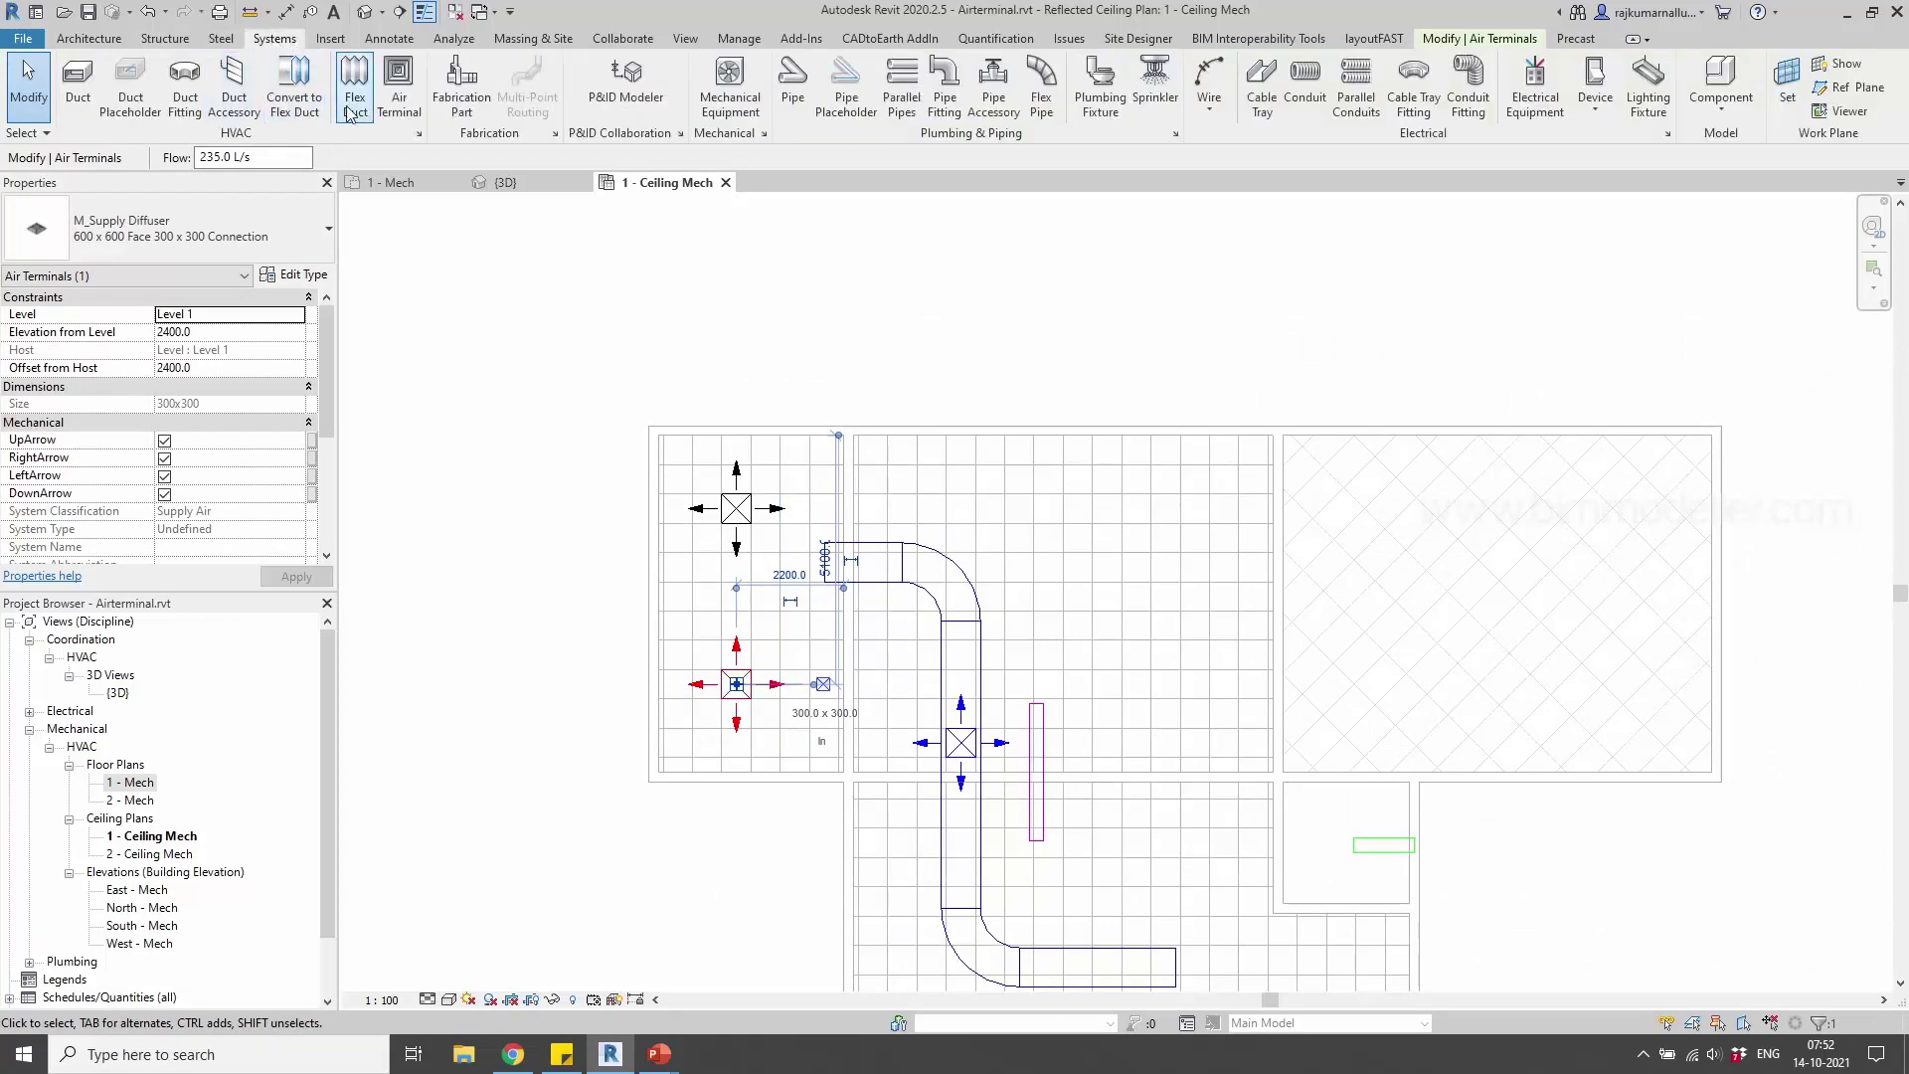
left_click(412, 110)
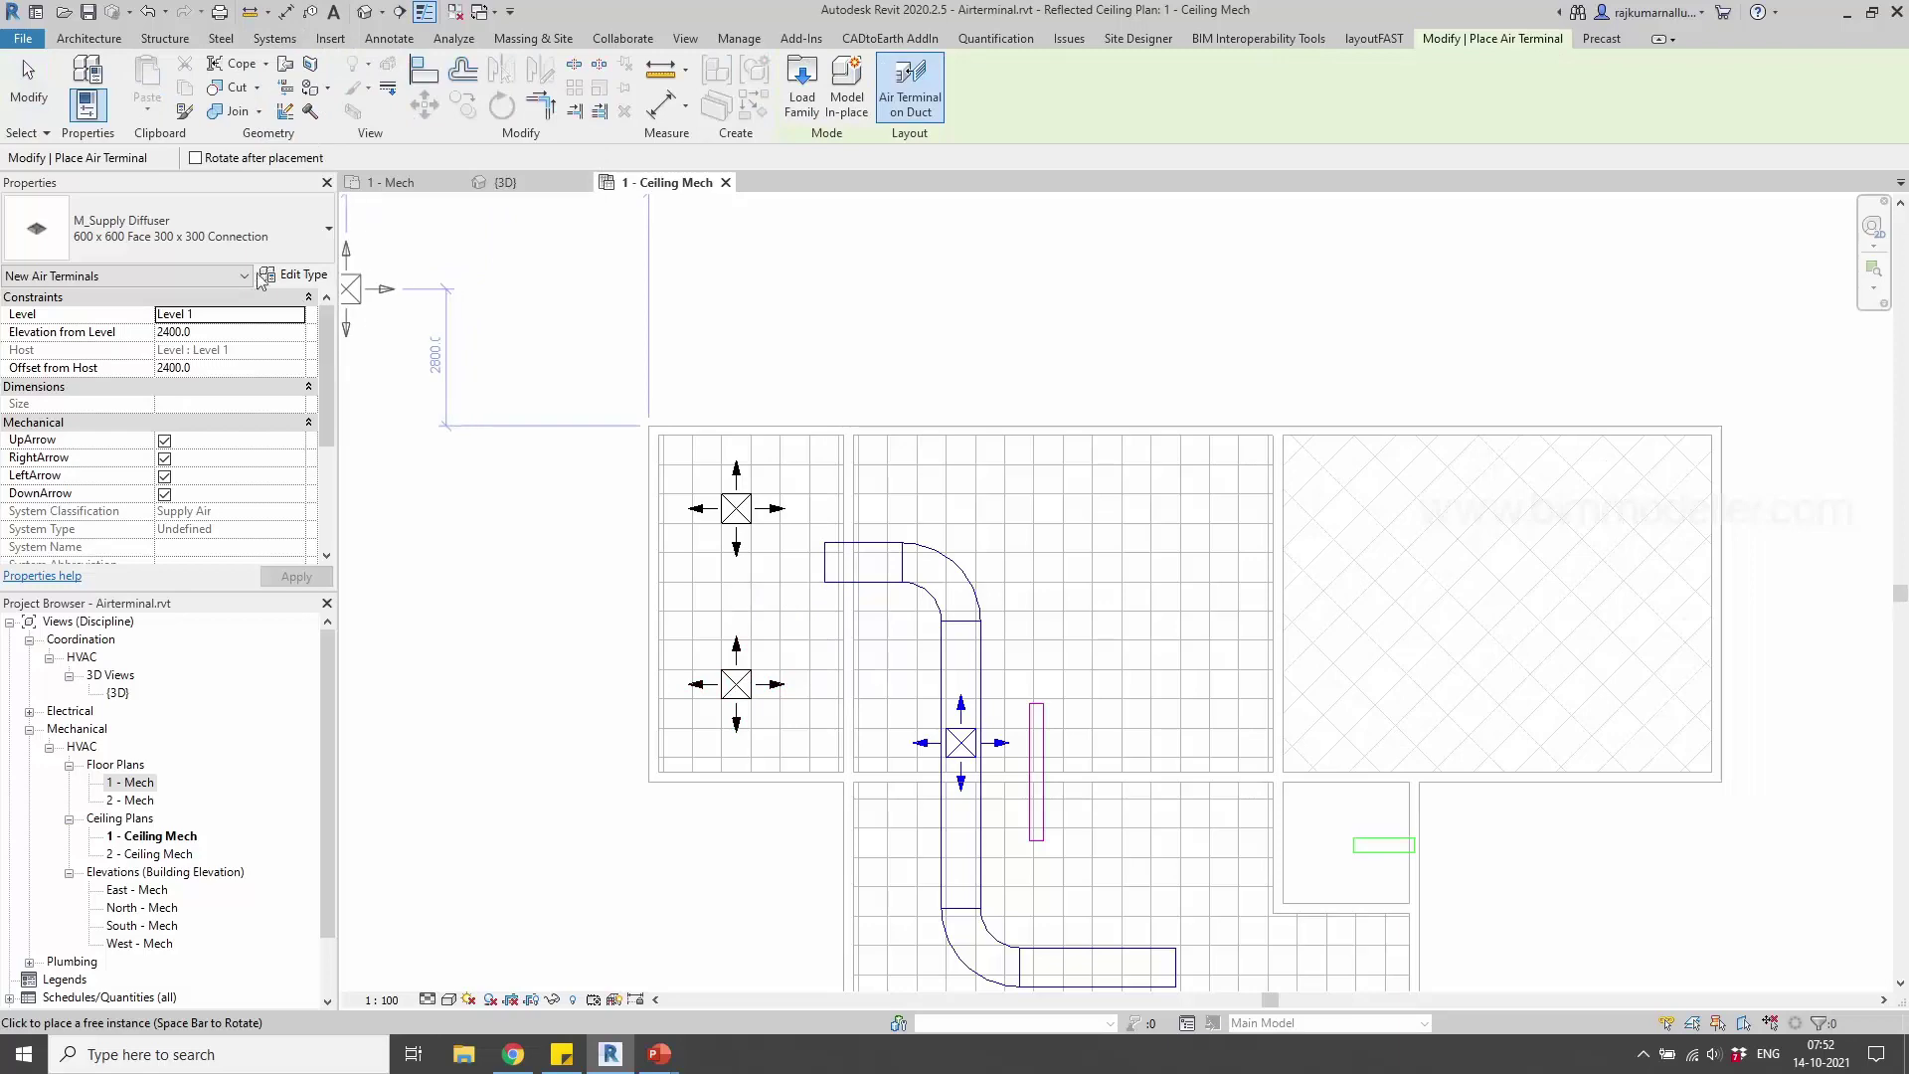
left_click(246, 238)
type("ret")
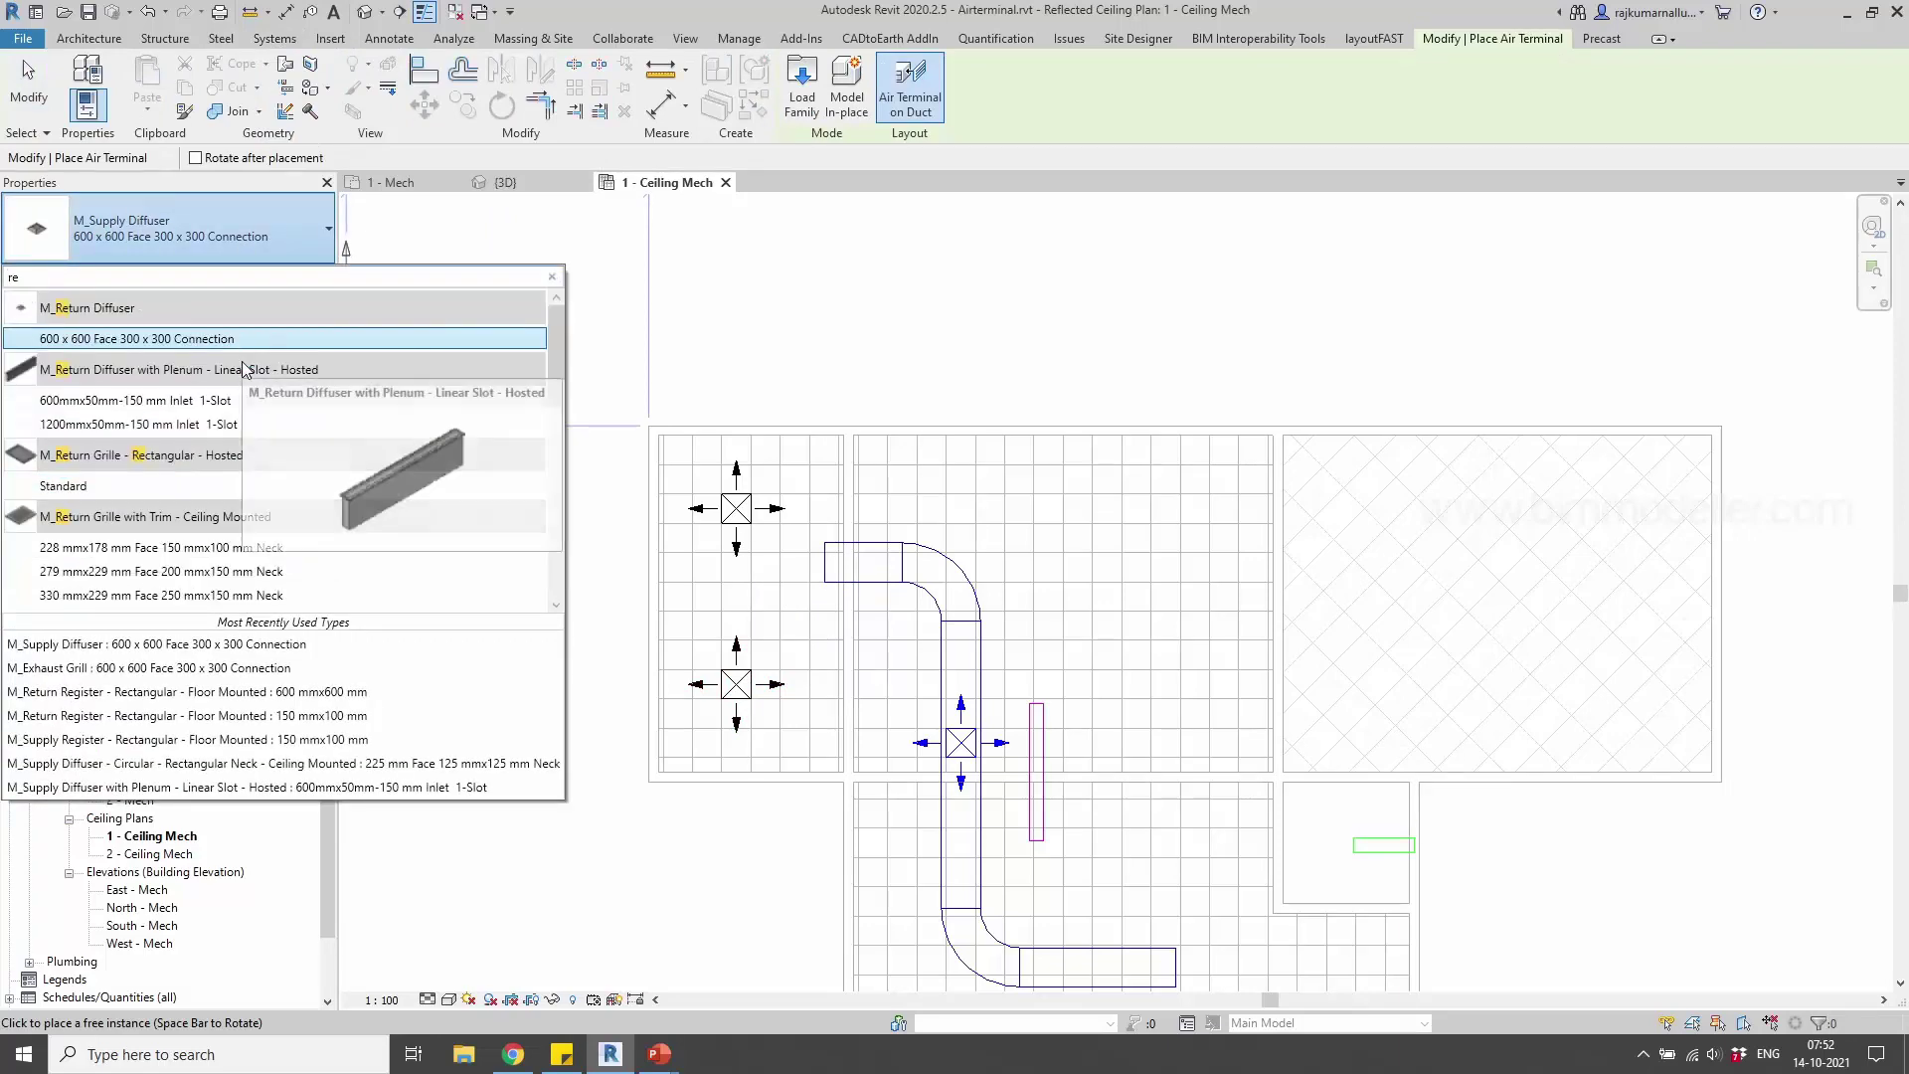
left_click(195, 339)
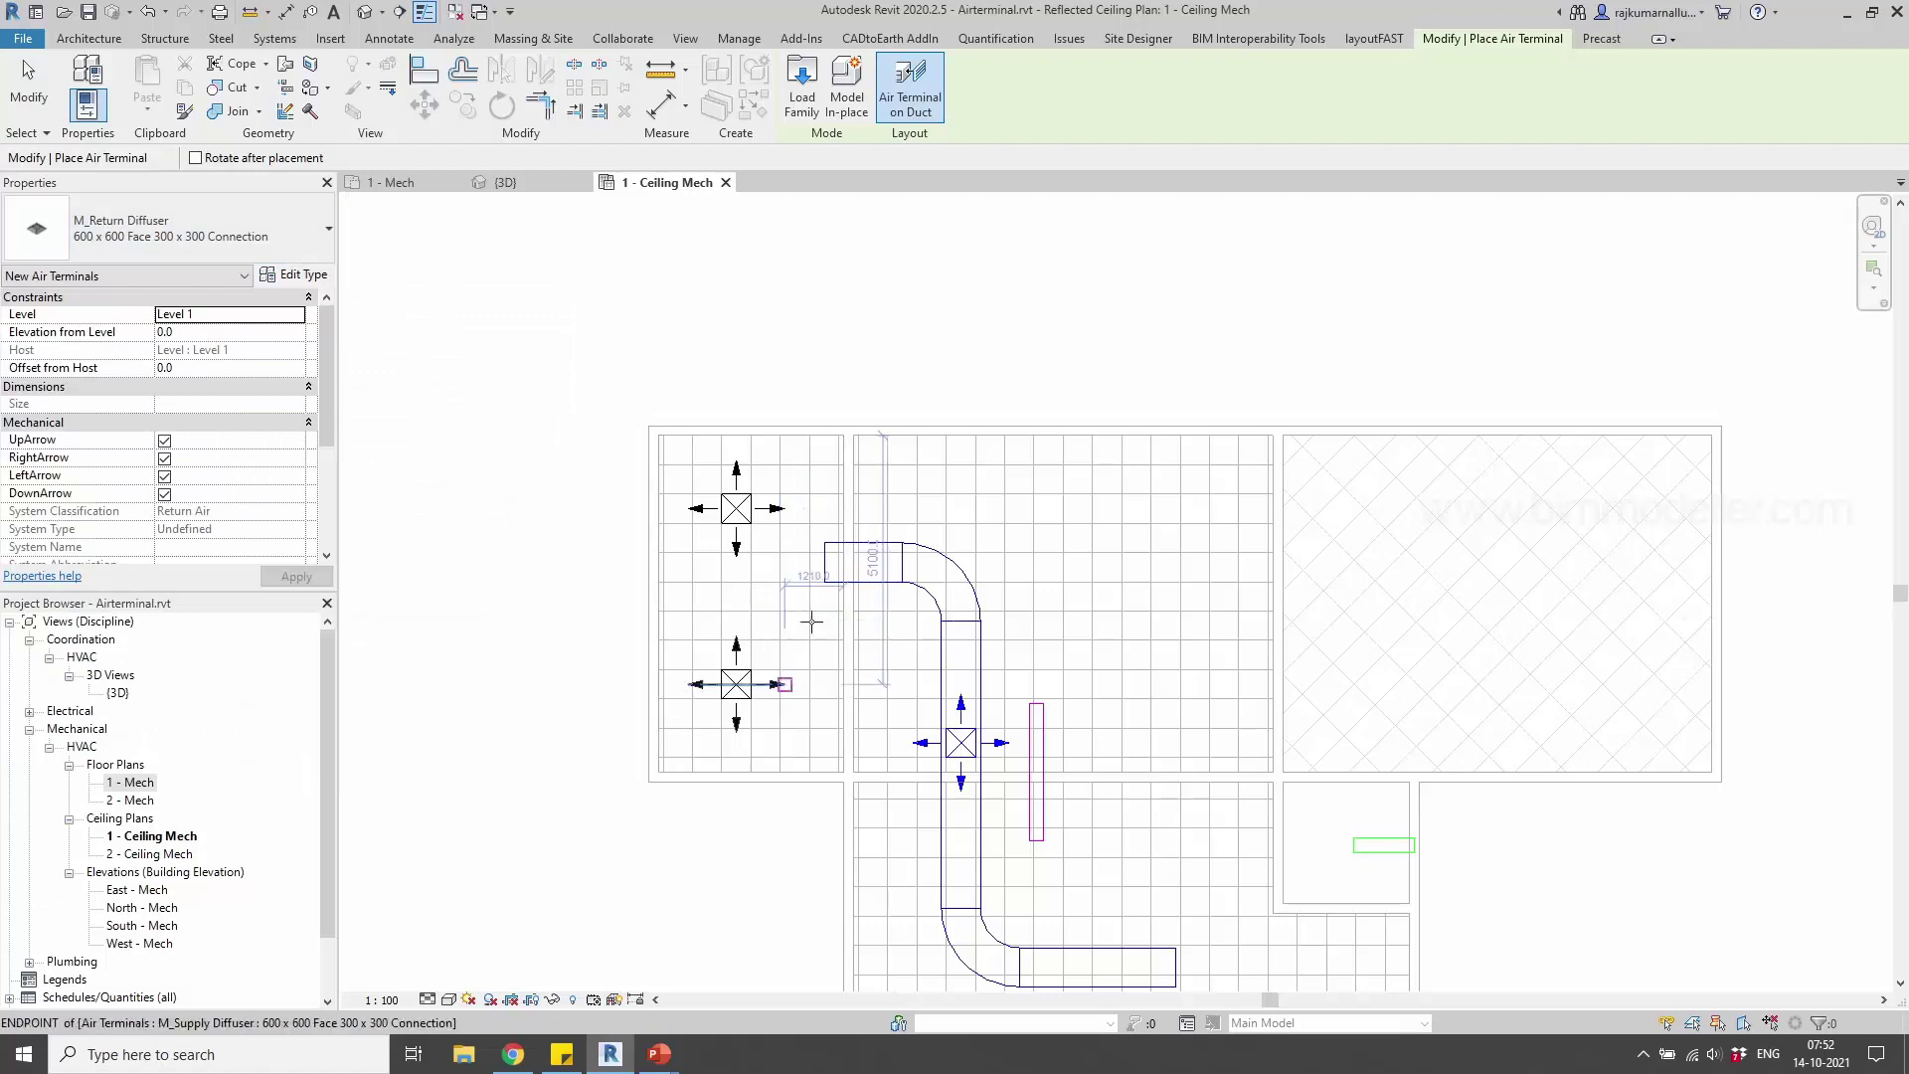
scroll(786, 619, "up", 1)
scroll(785, 618, "up", 1)
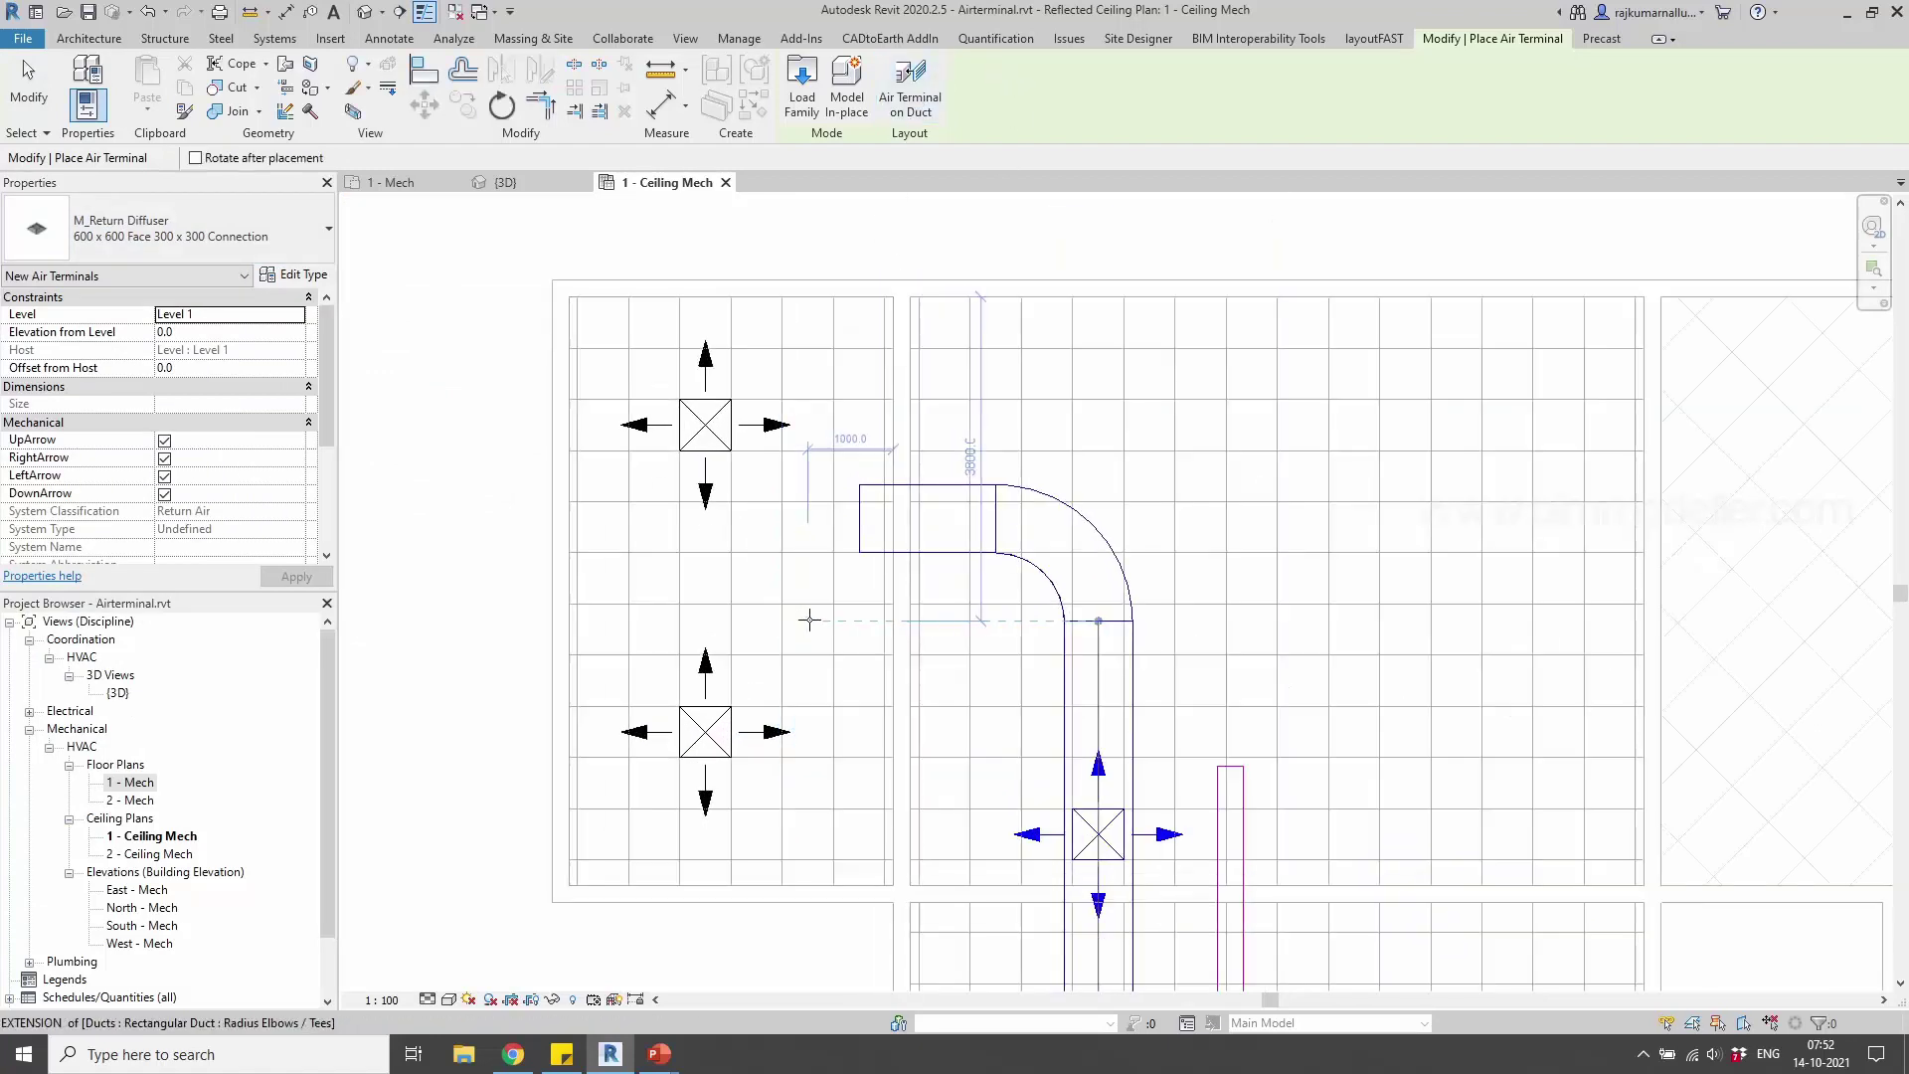
left_click(240, 333)
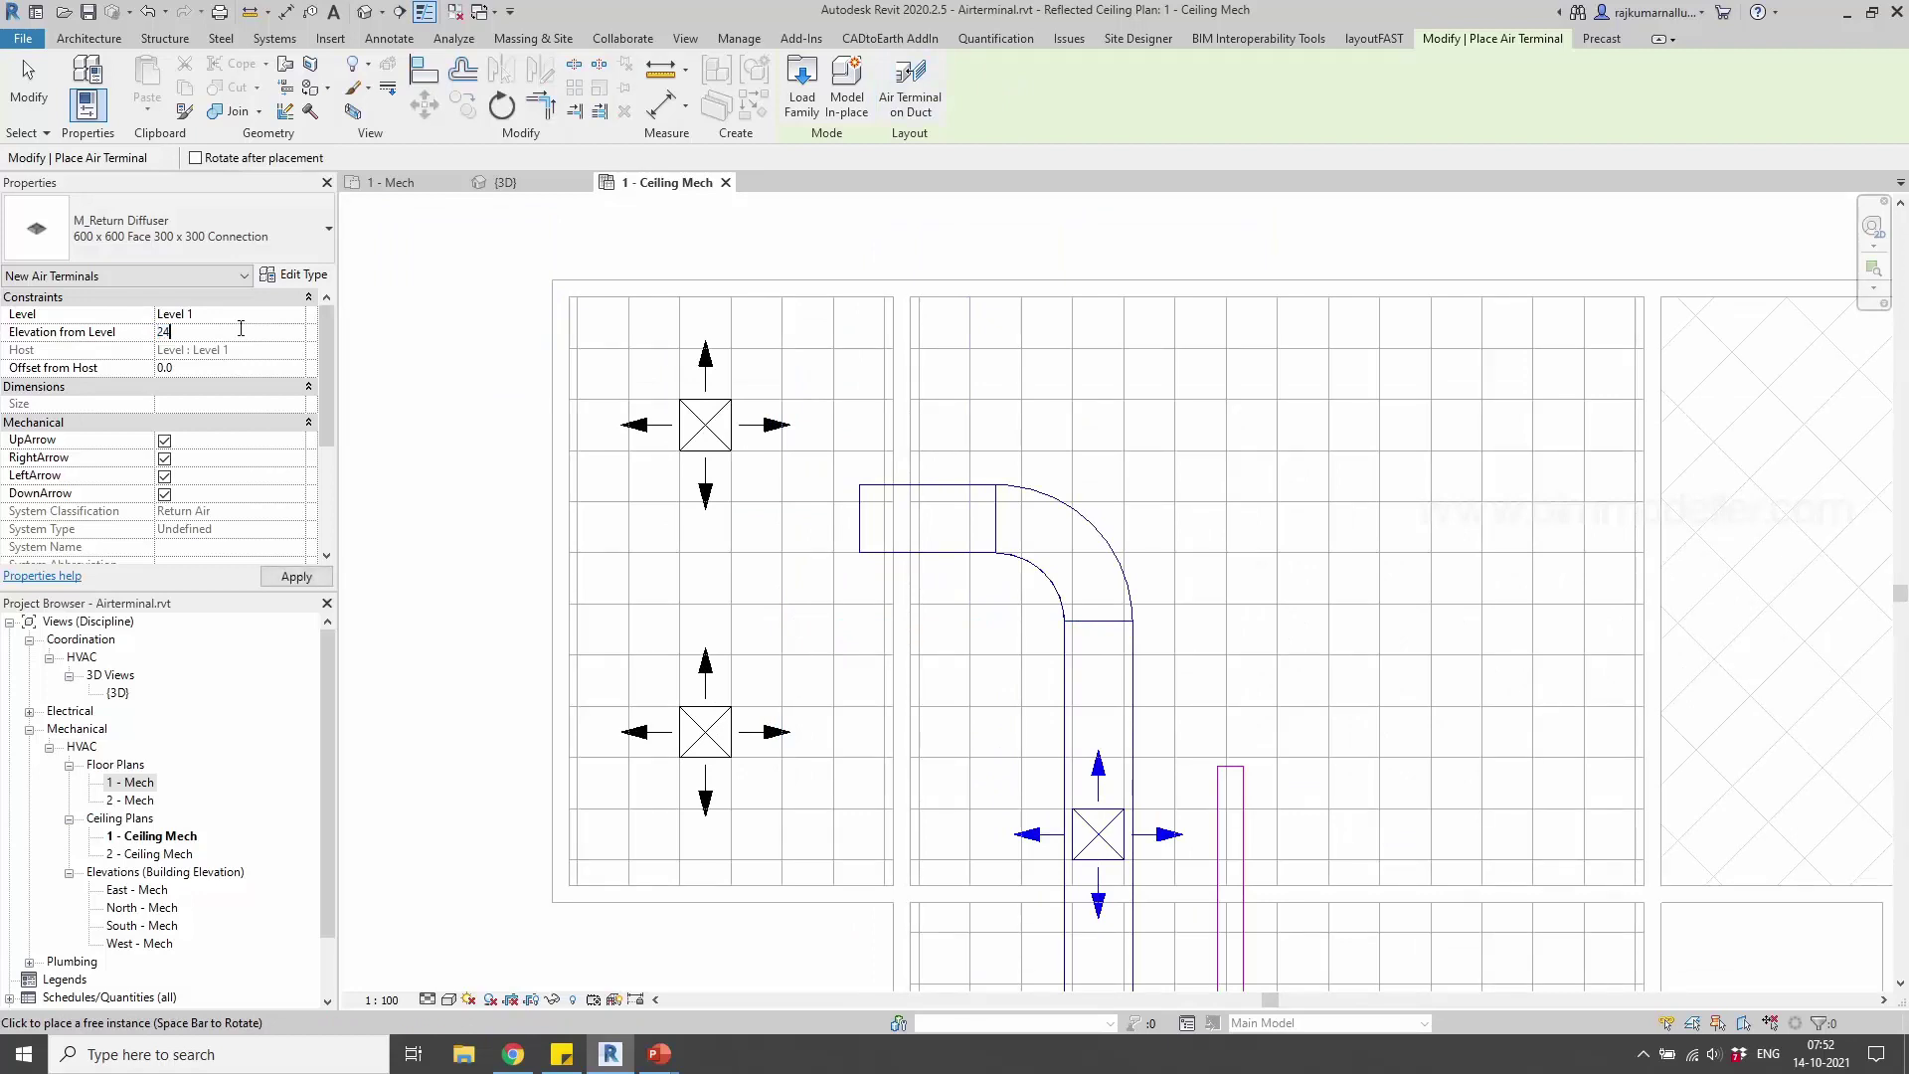
key("Return")
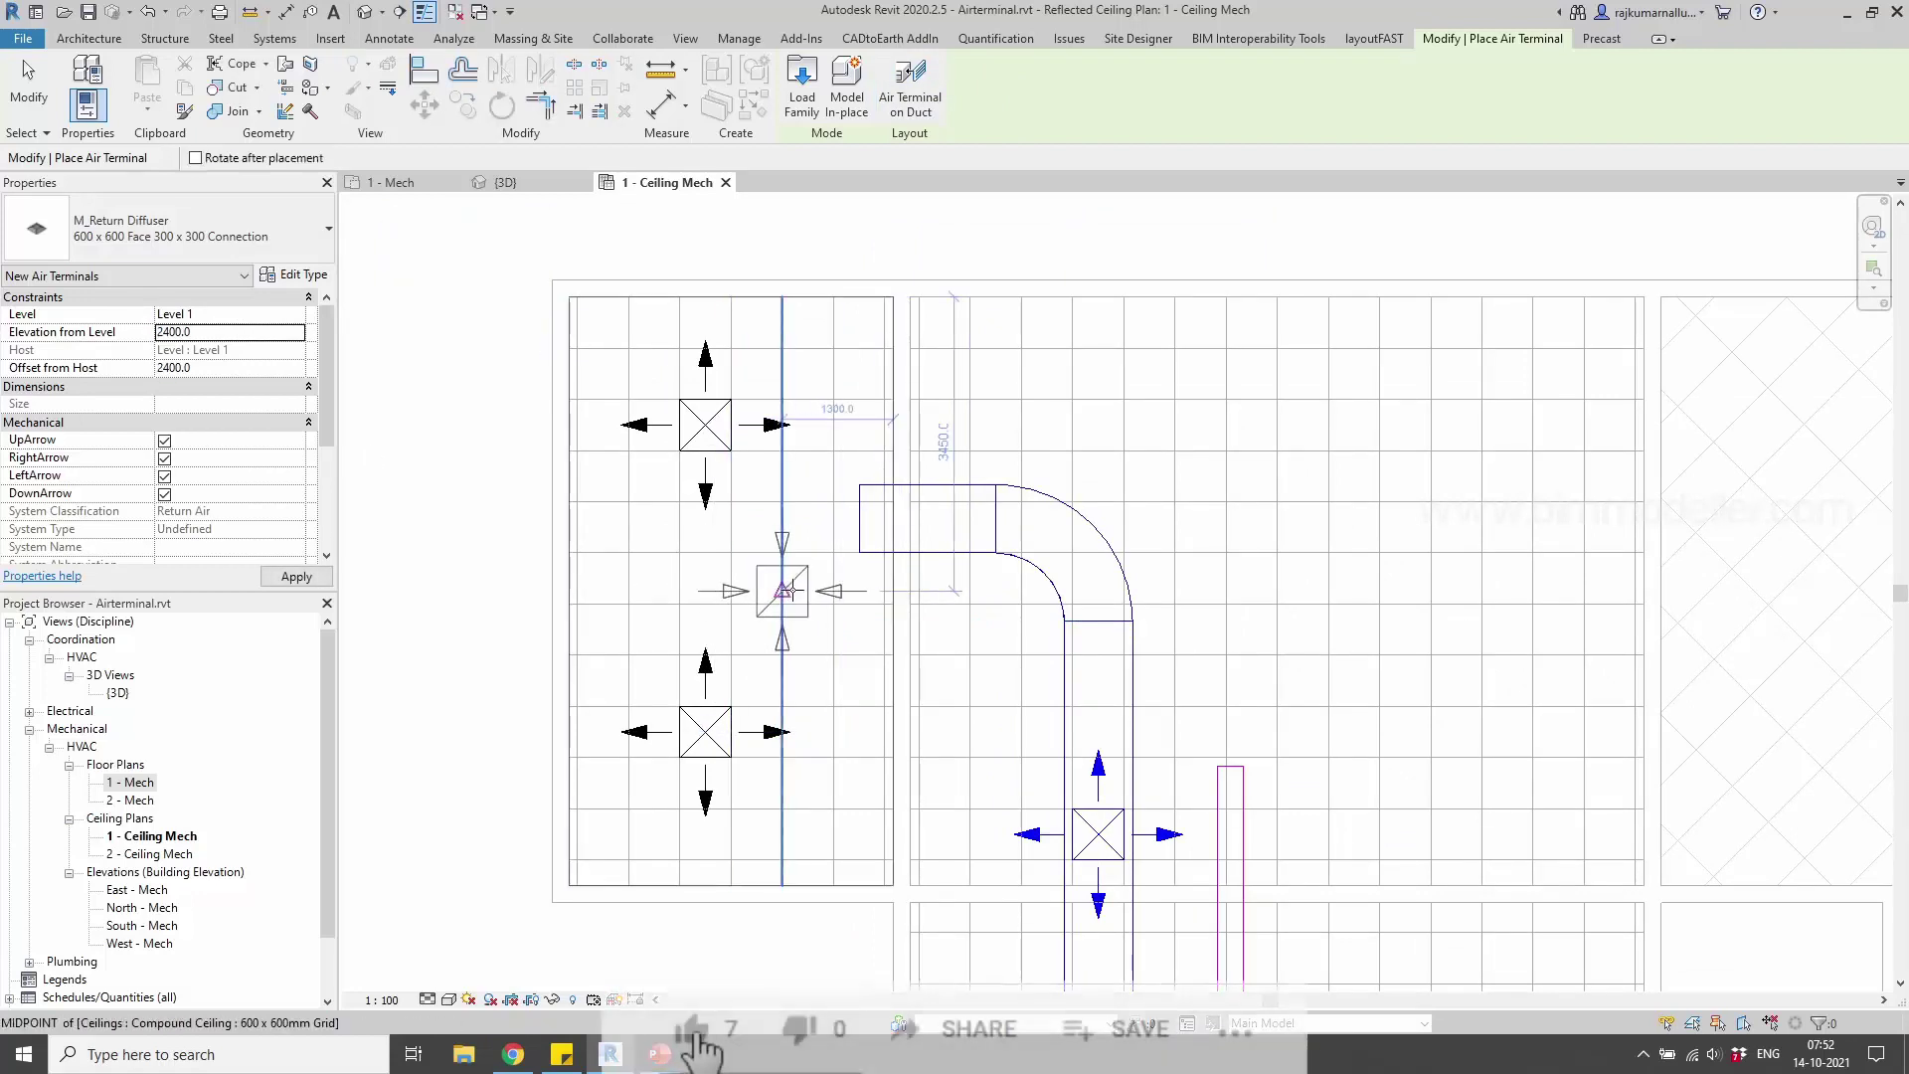
Place the return diffuser in Space 1 between the two supply diffusers, 1000 mm from the wall beside Space 2 and 3300 mm from the upper wall
scroll(808, 578, "up", 2)
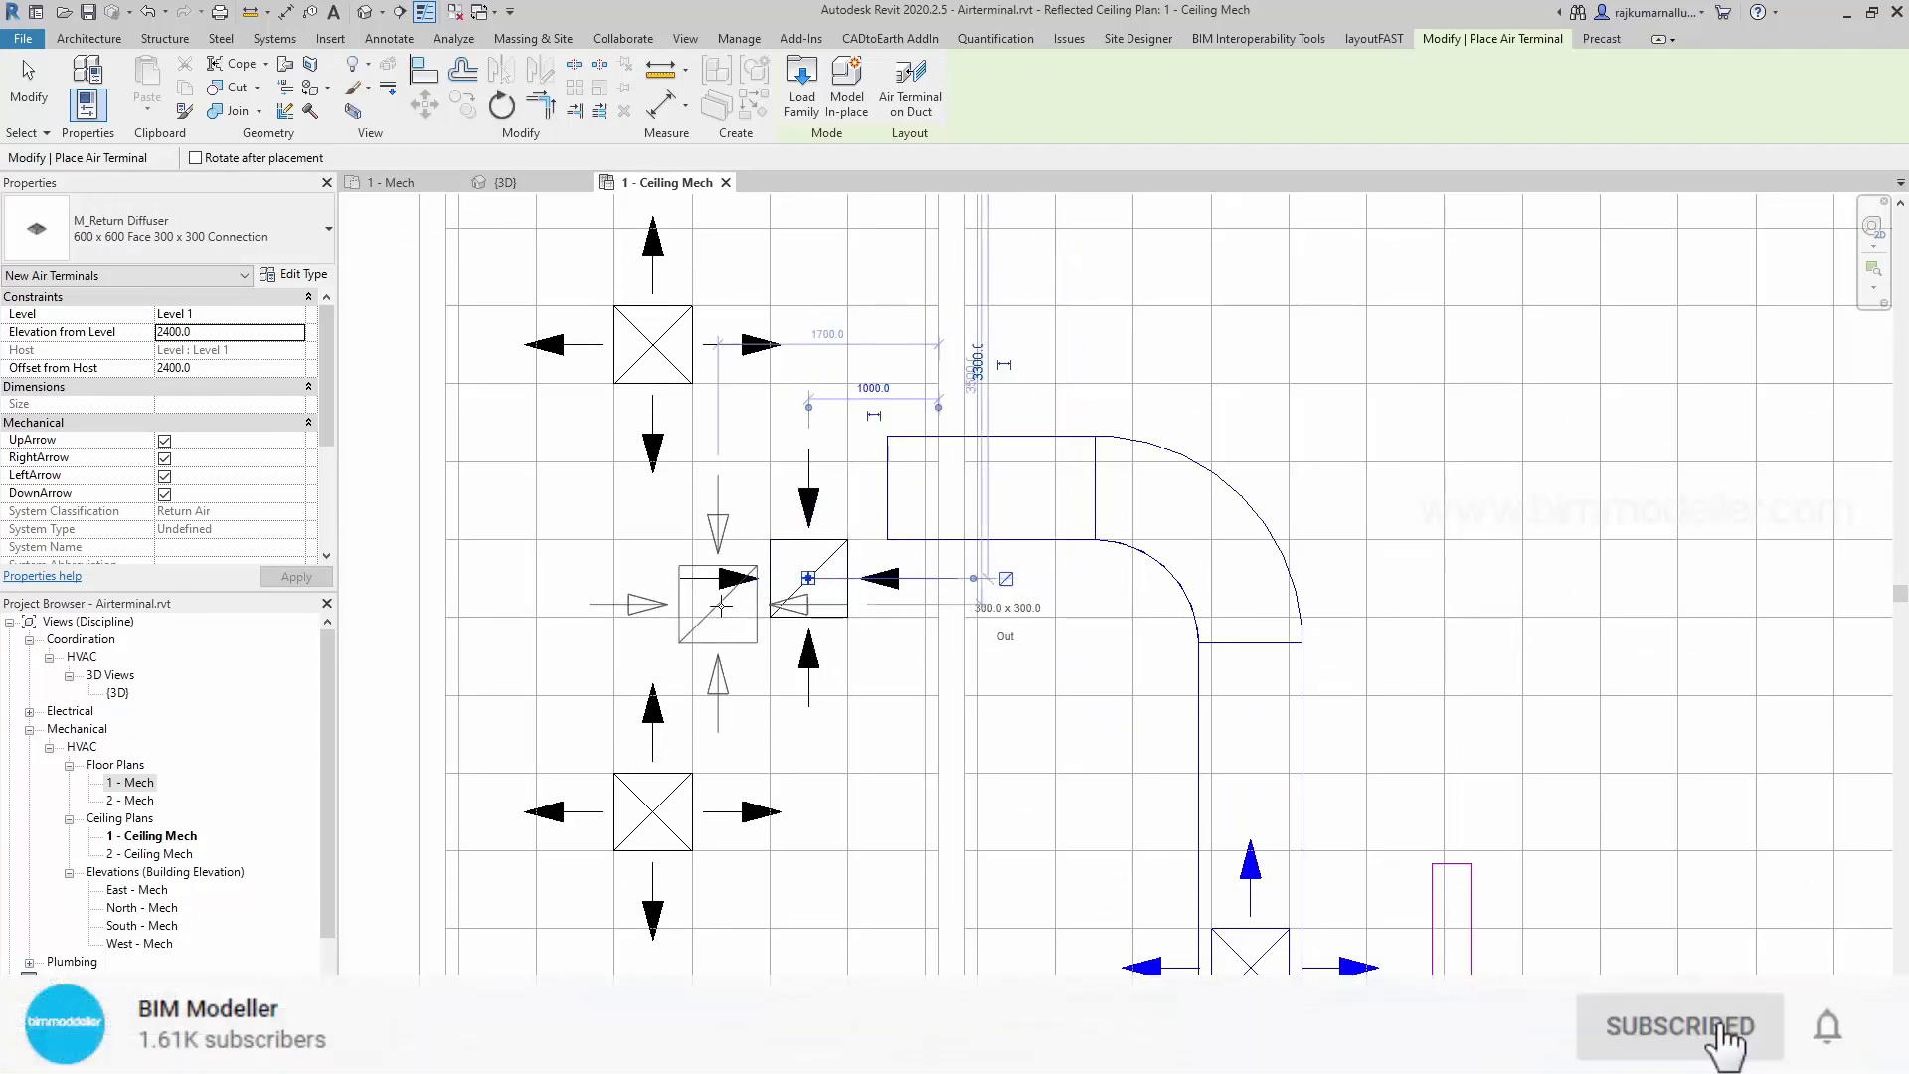
left_click(809, 580)
key("Escape")
key("Escape")
scroll(738, 590, "down", 2)
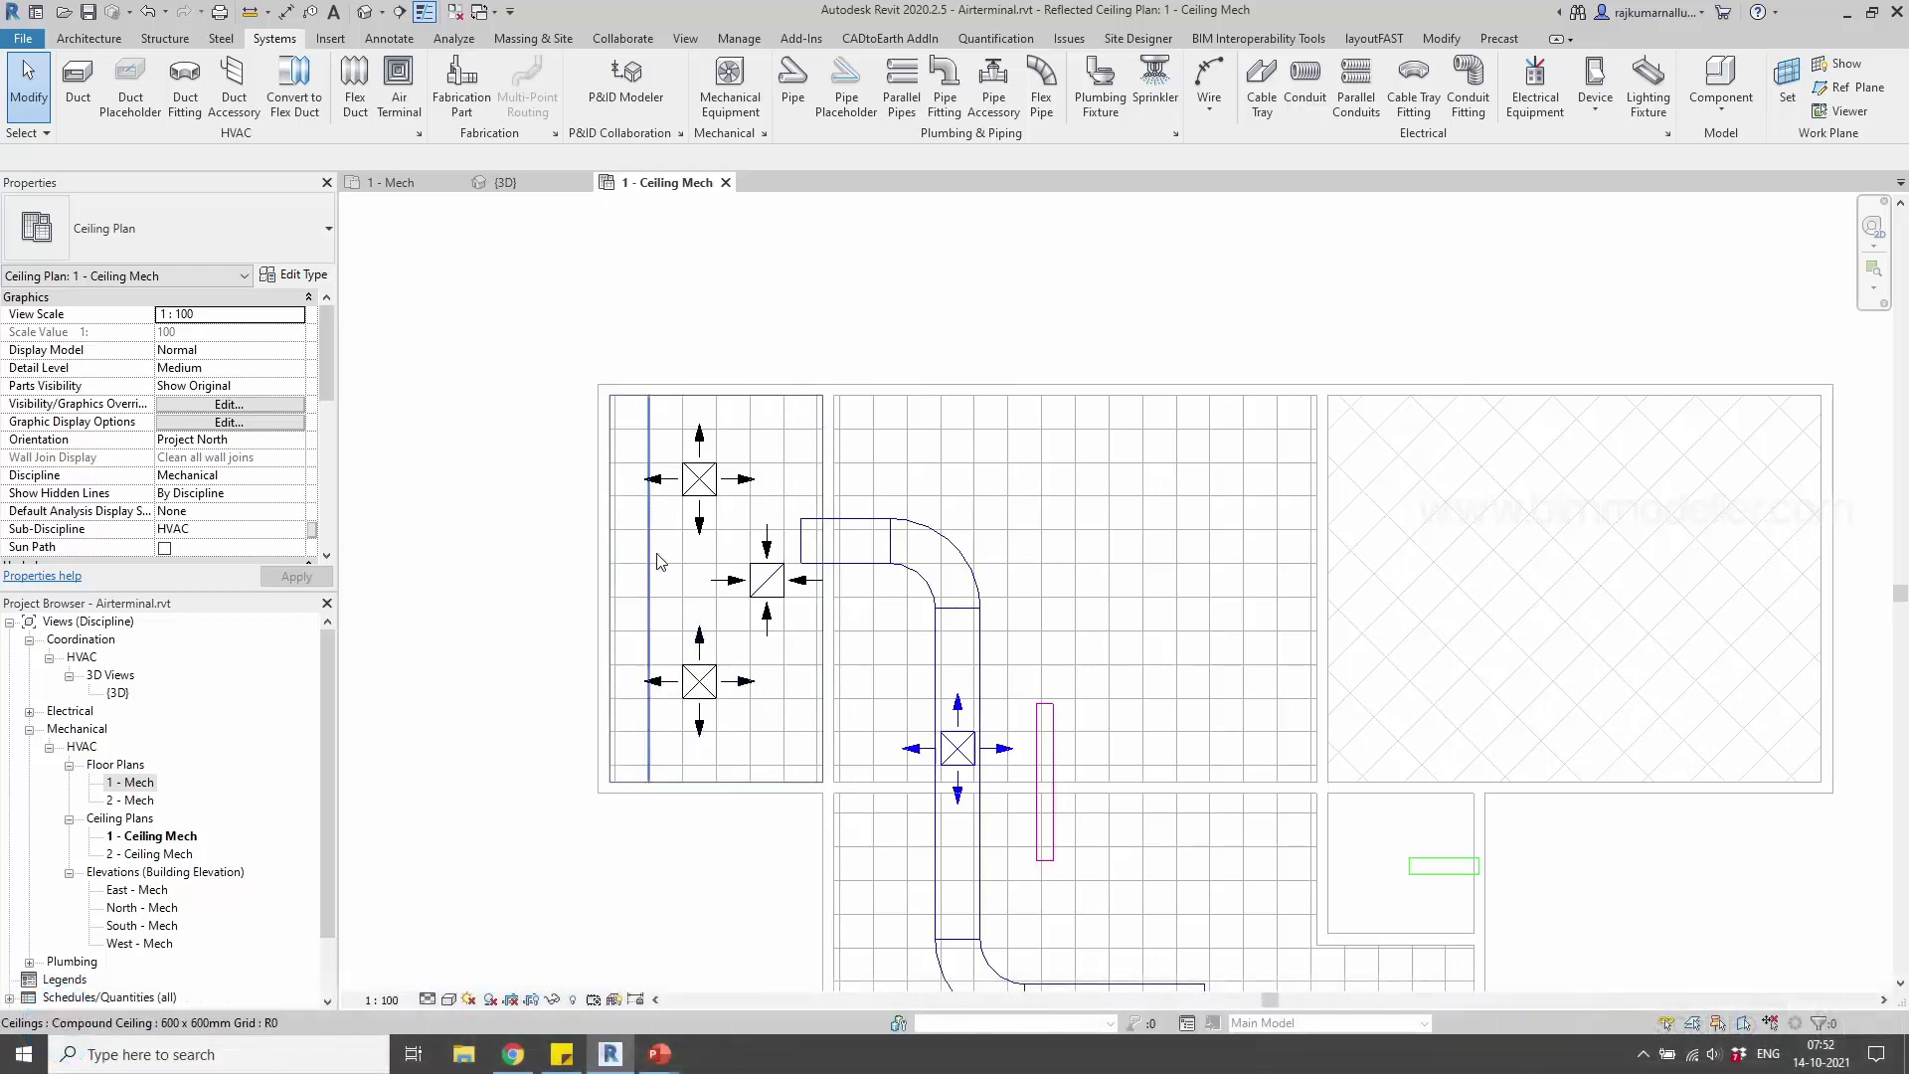
left_click(764, 584)
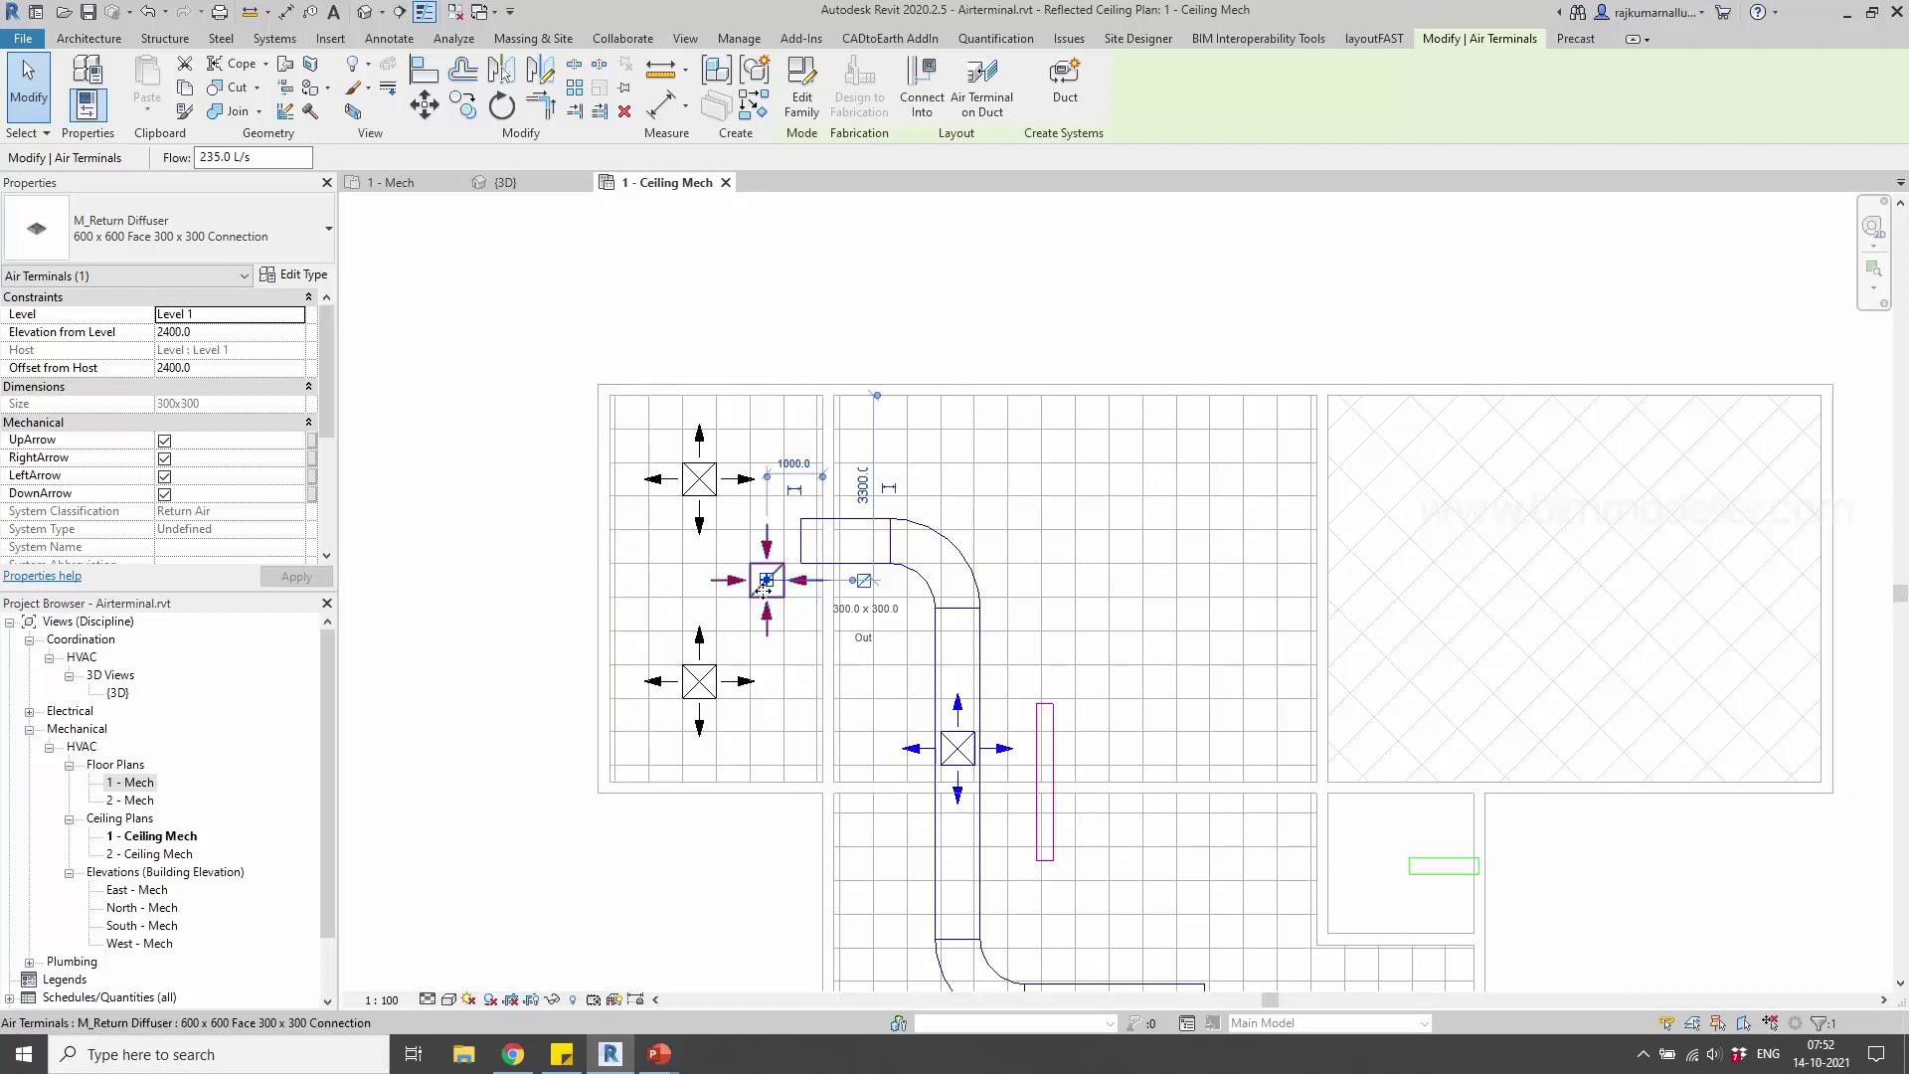
Examine the Space 1 supply and return diffusers, comparing their airflow arrows, properties and duct connectors
scroll(763, 584, "up", 2)
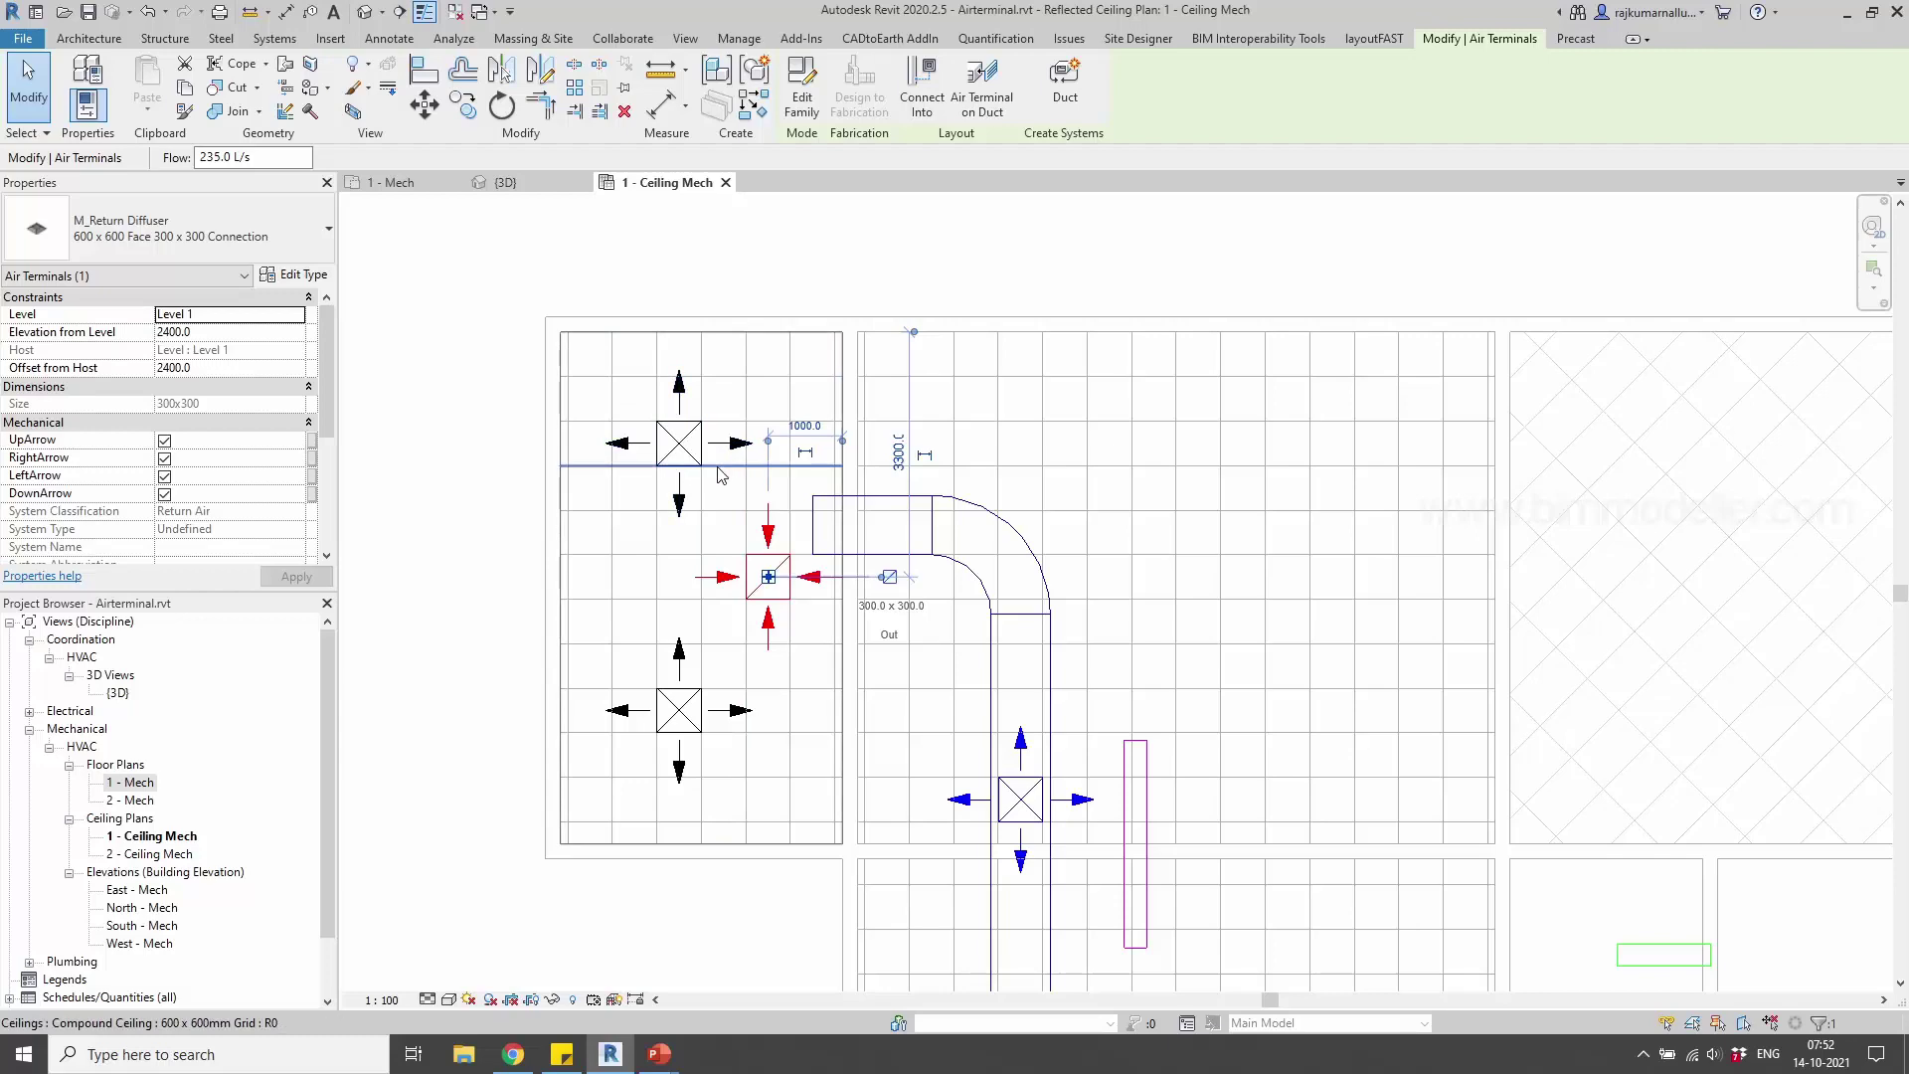
scroll(736, 497, "down", 2)
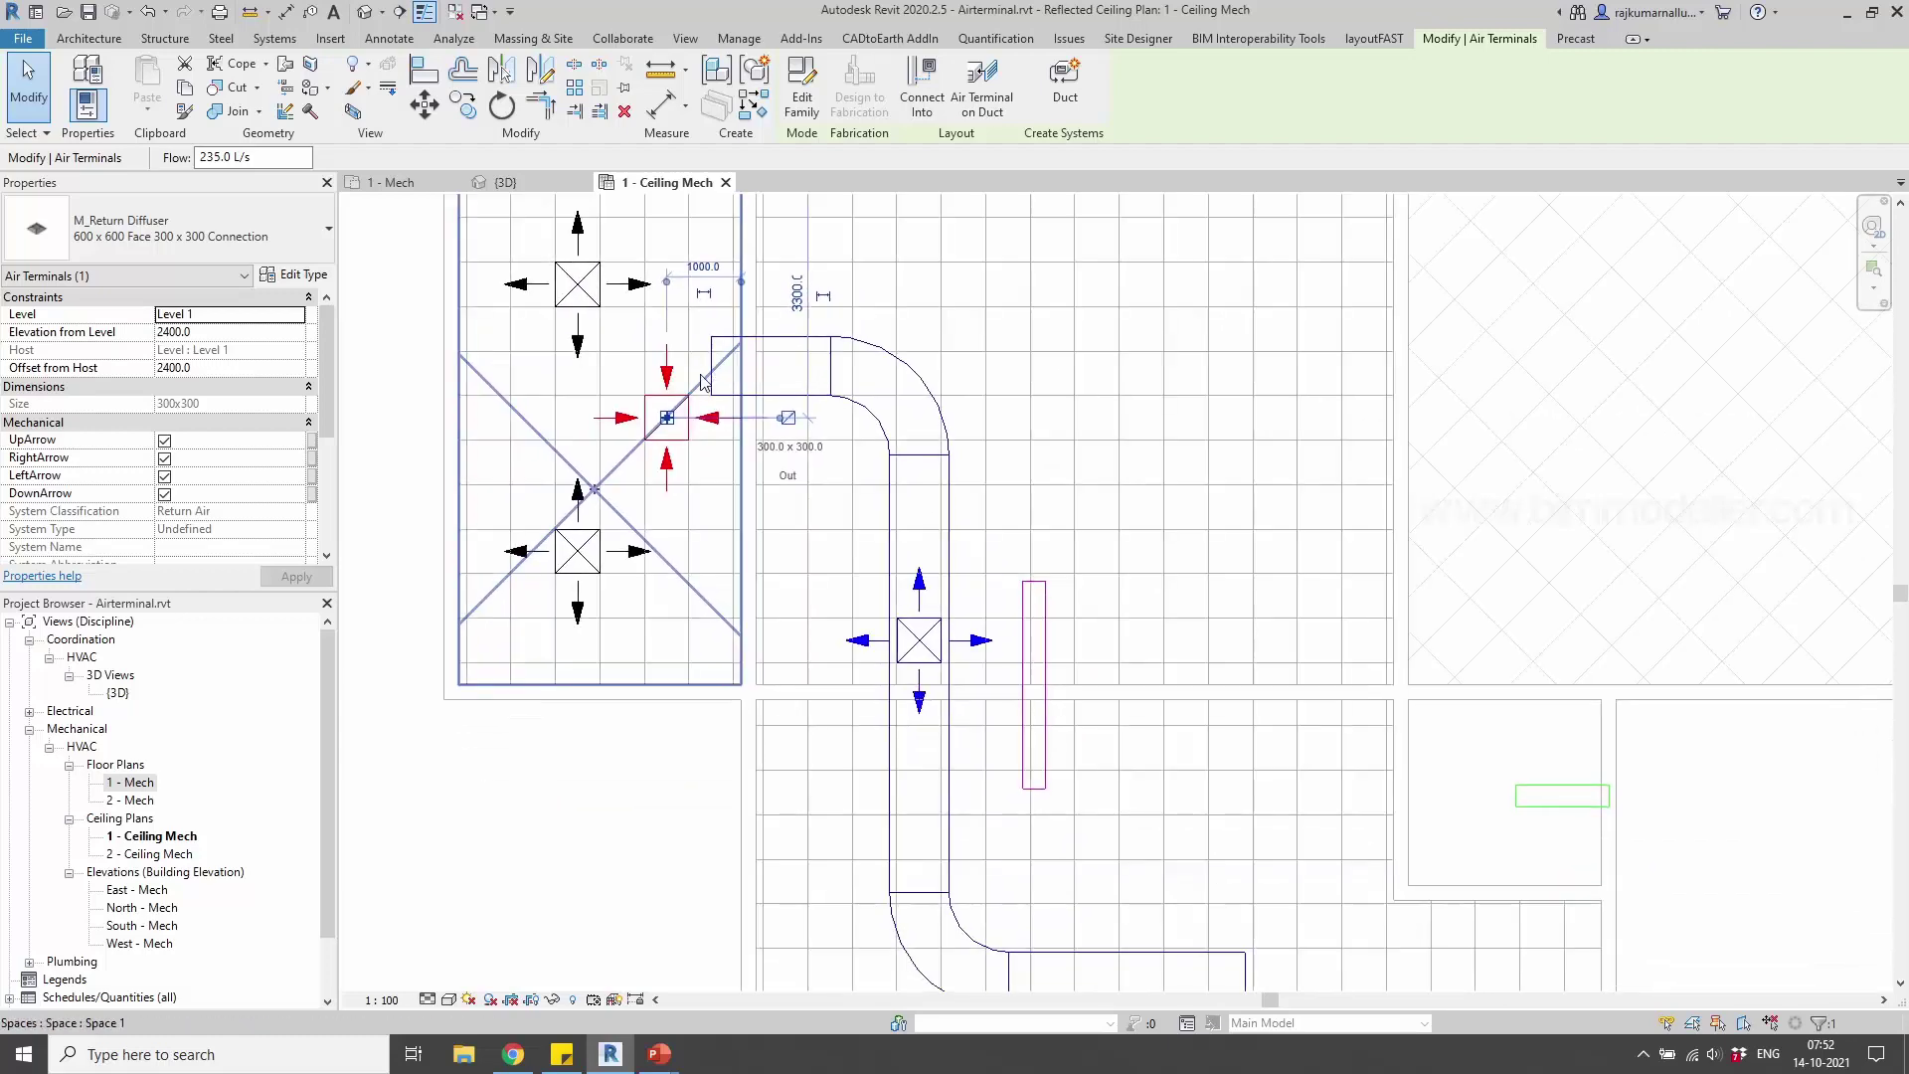
key("Escape")
left_click(731, 483)
scroll(707, 473, "up", 2)
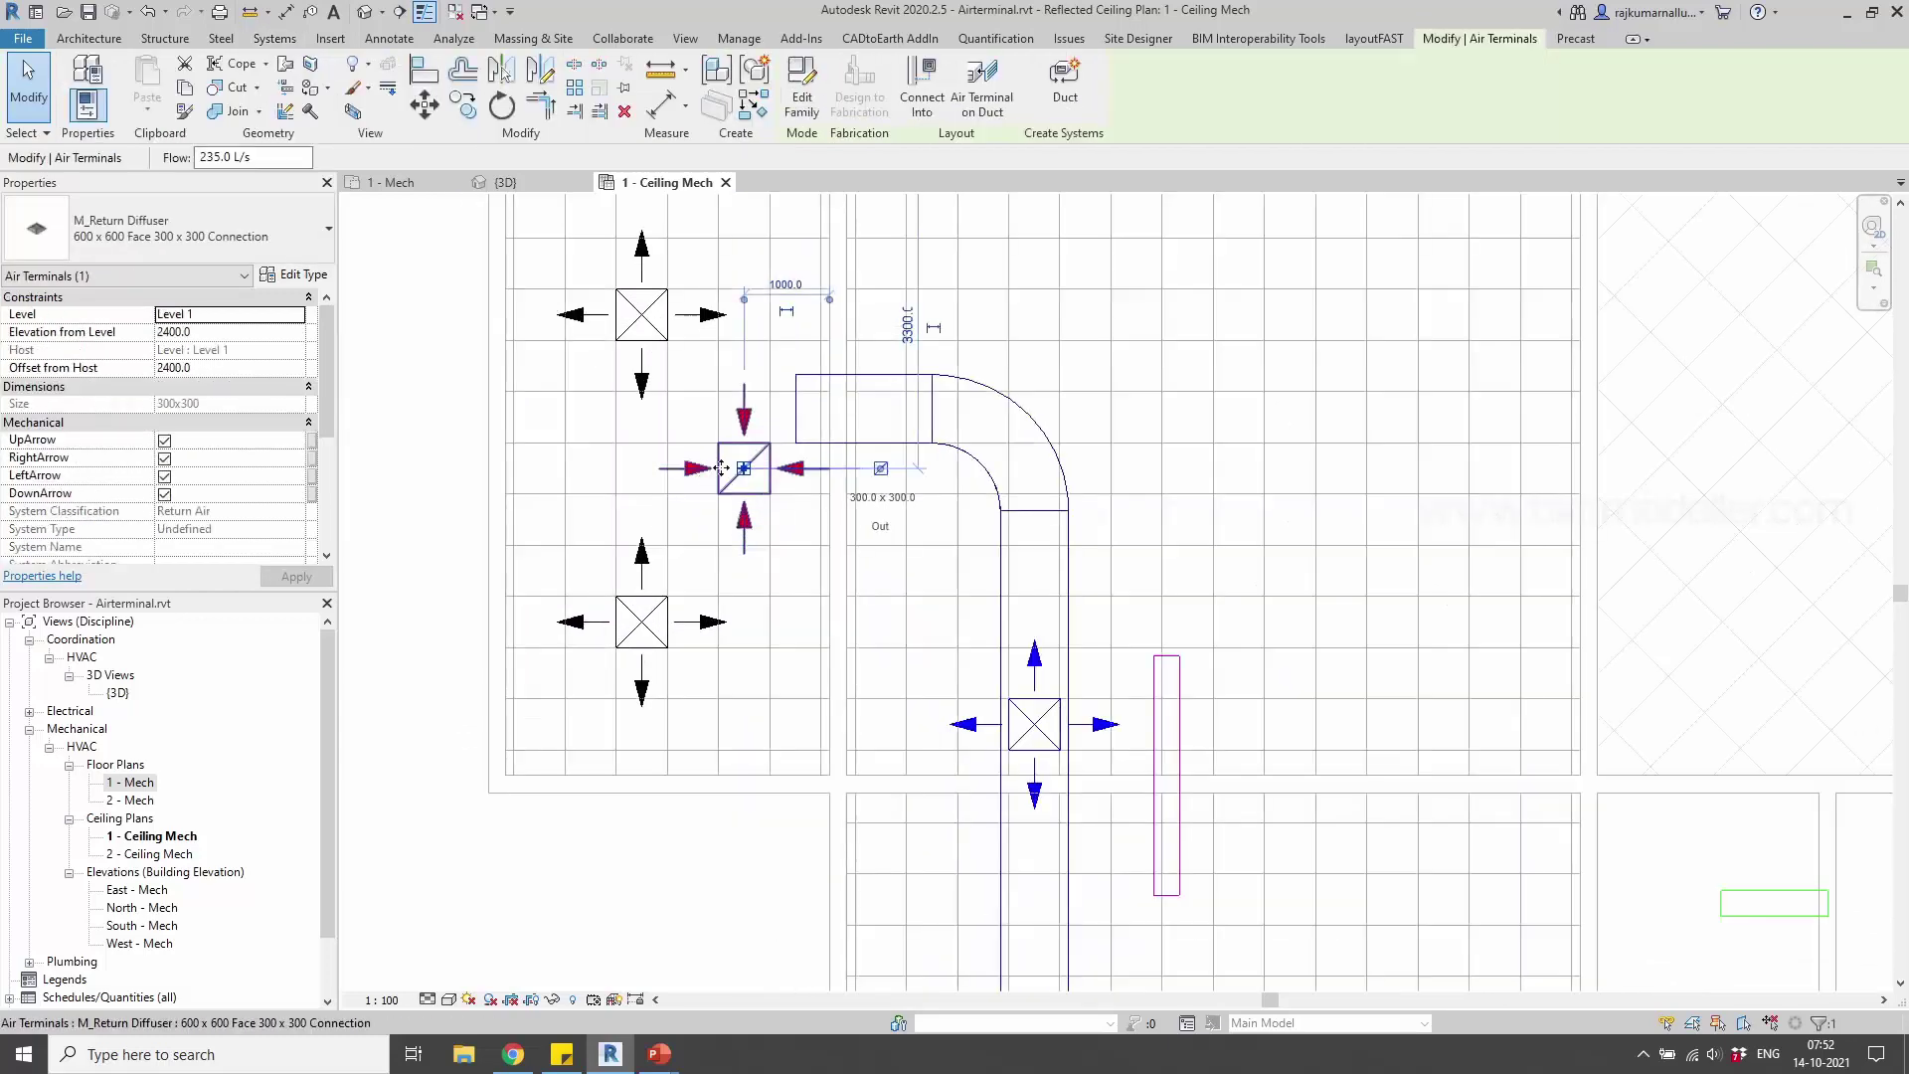
left_click(646, 343)
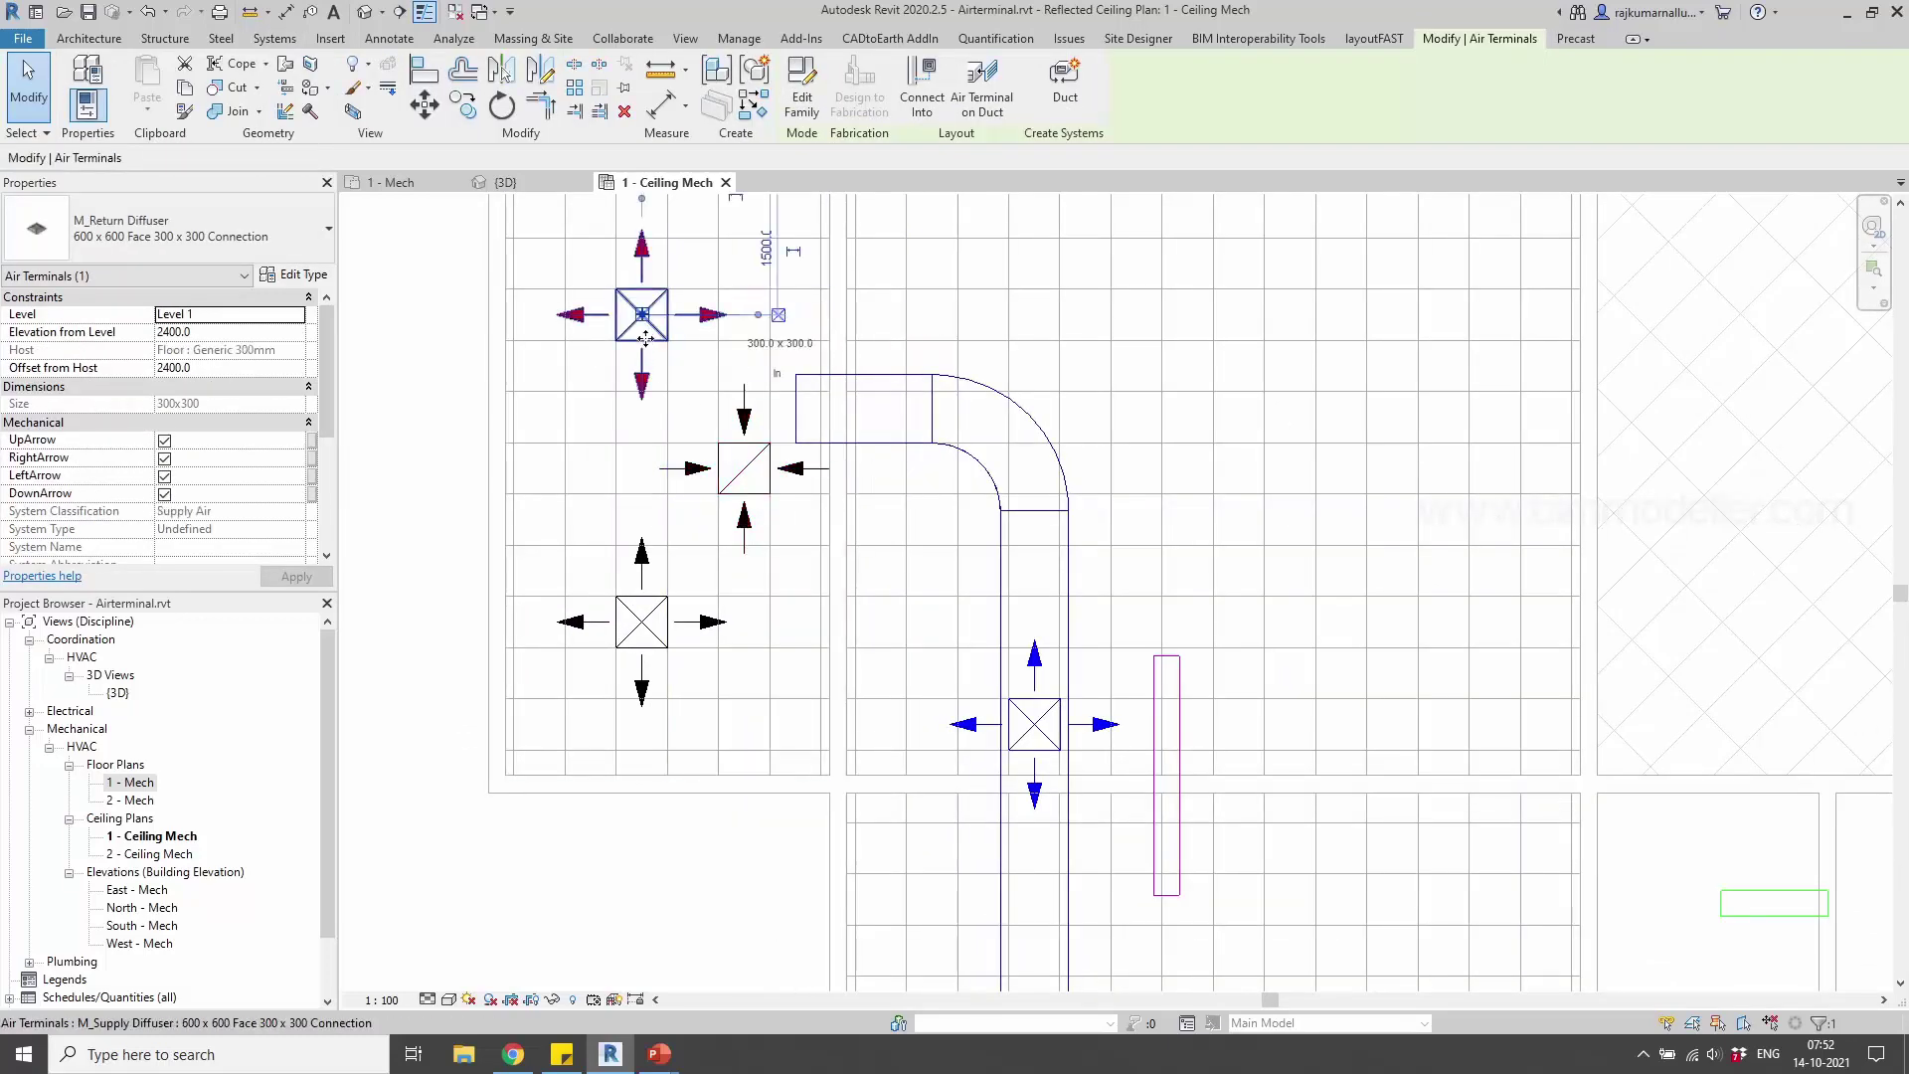
left_click(754, 497)
scroll(752, 475, "up", 2)
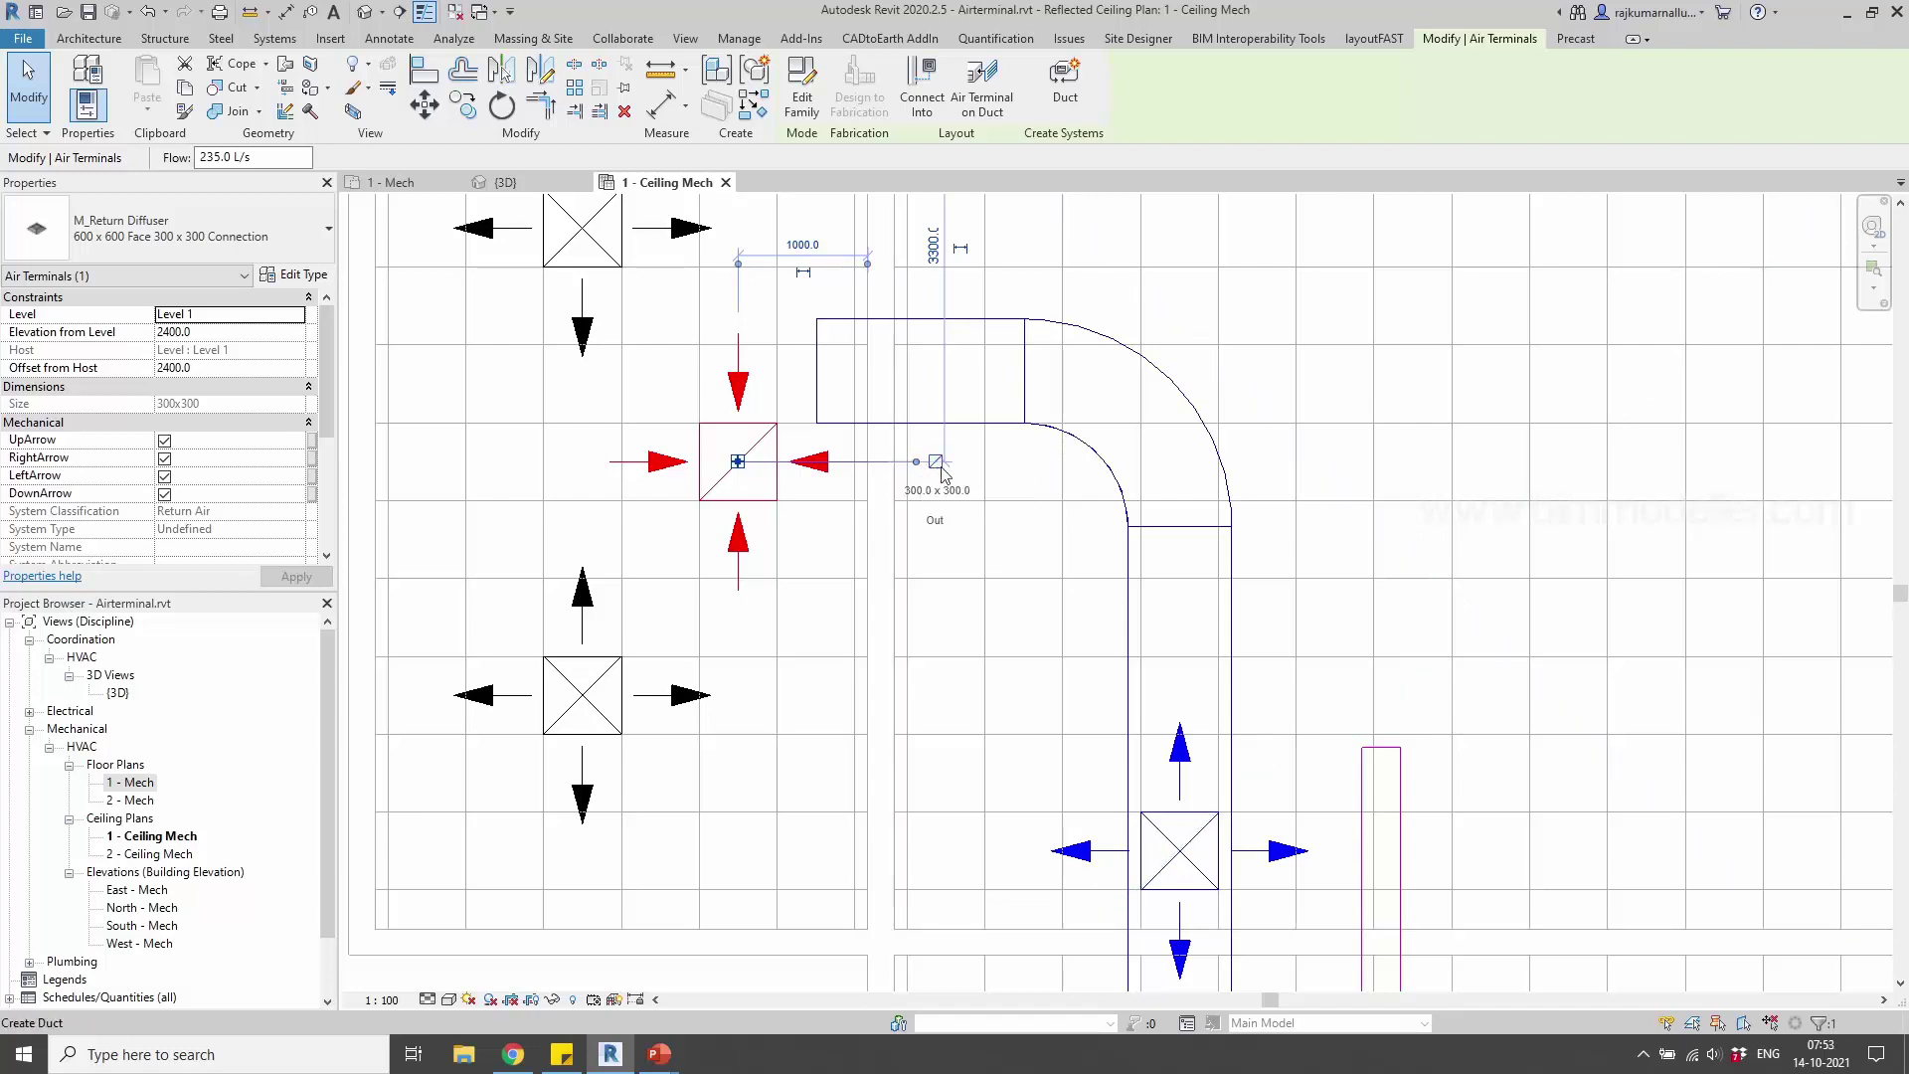
middle_click_drag(692, 336, 713, 525)
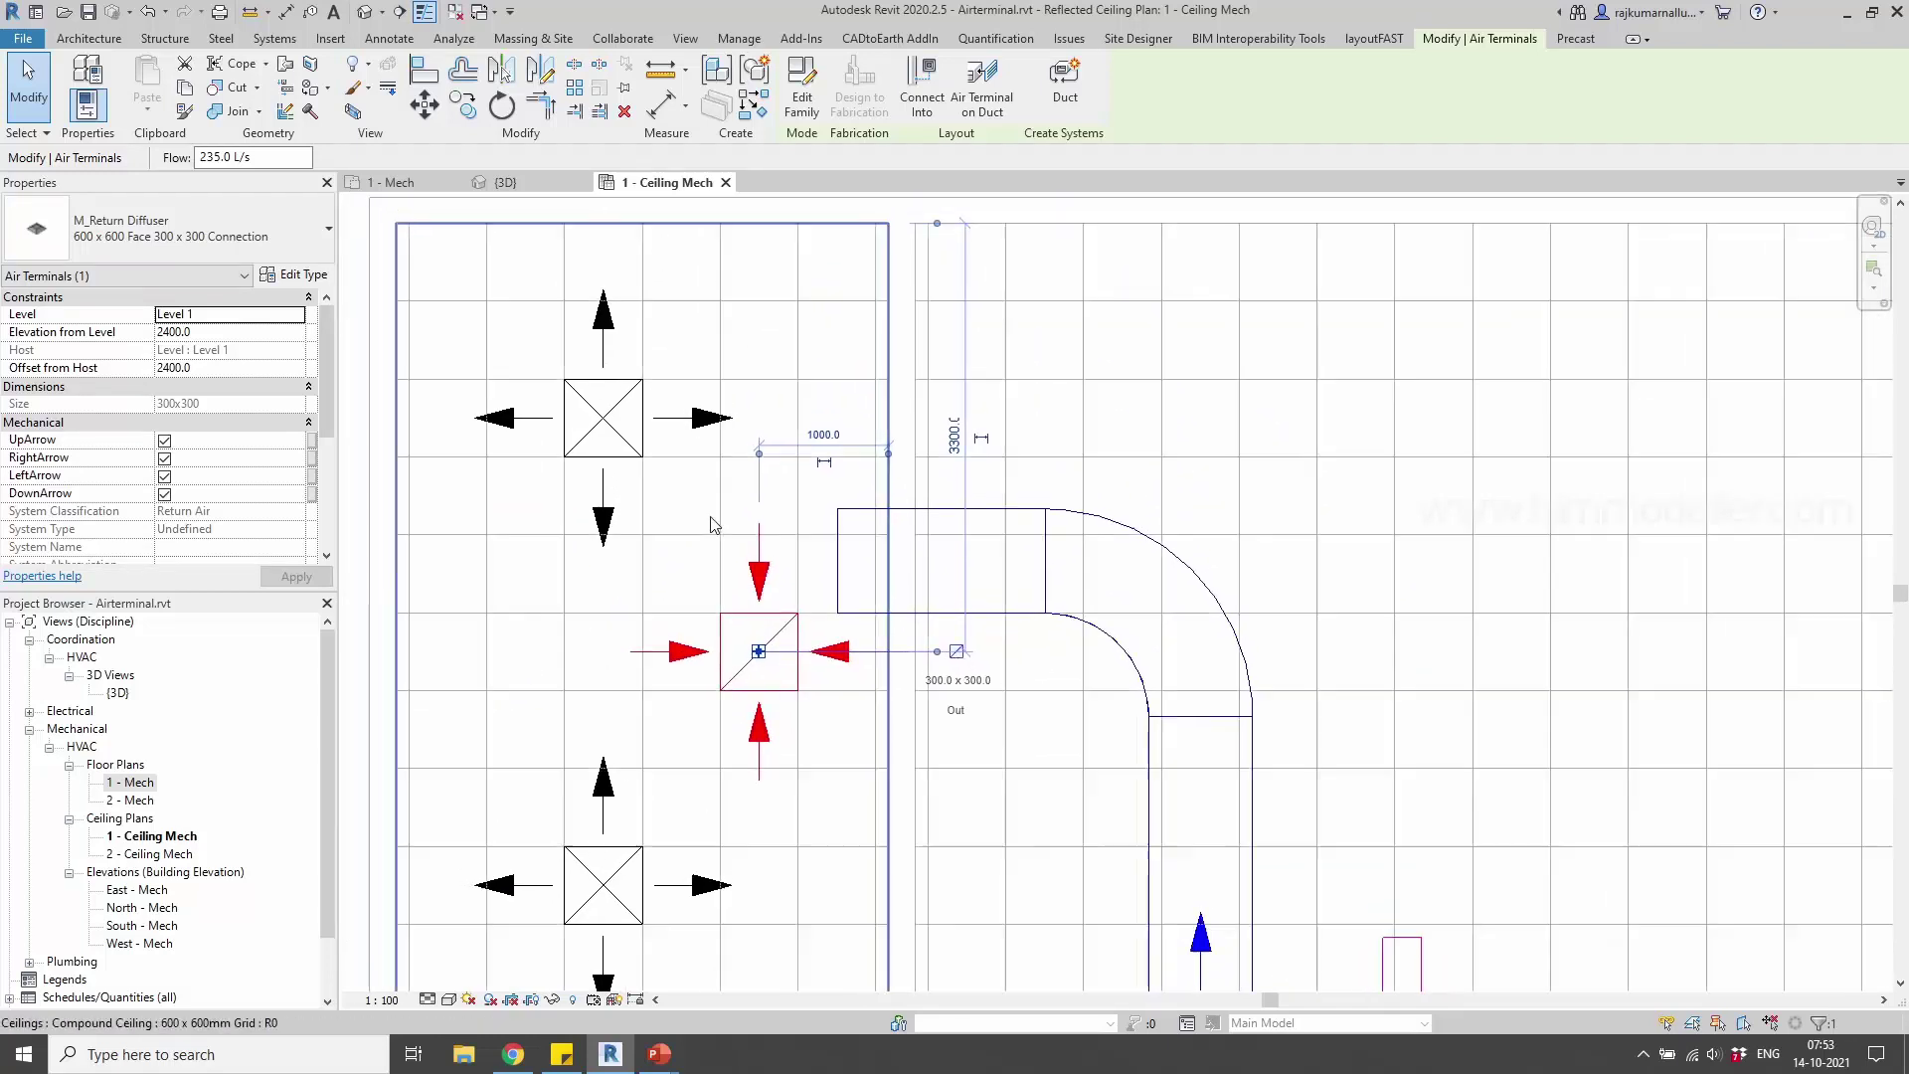
left_click(646, 437)
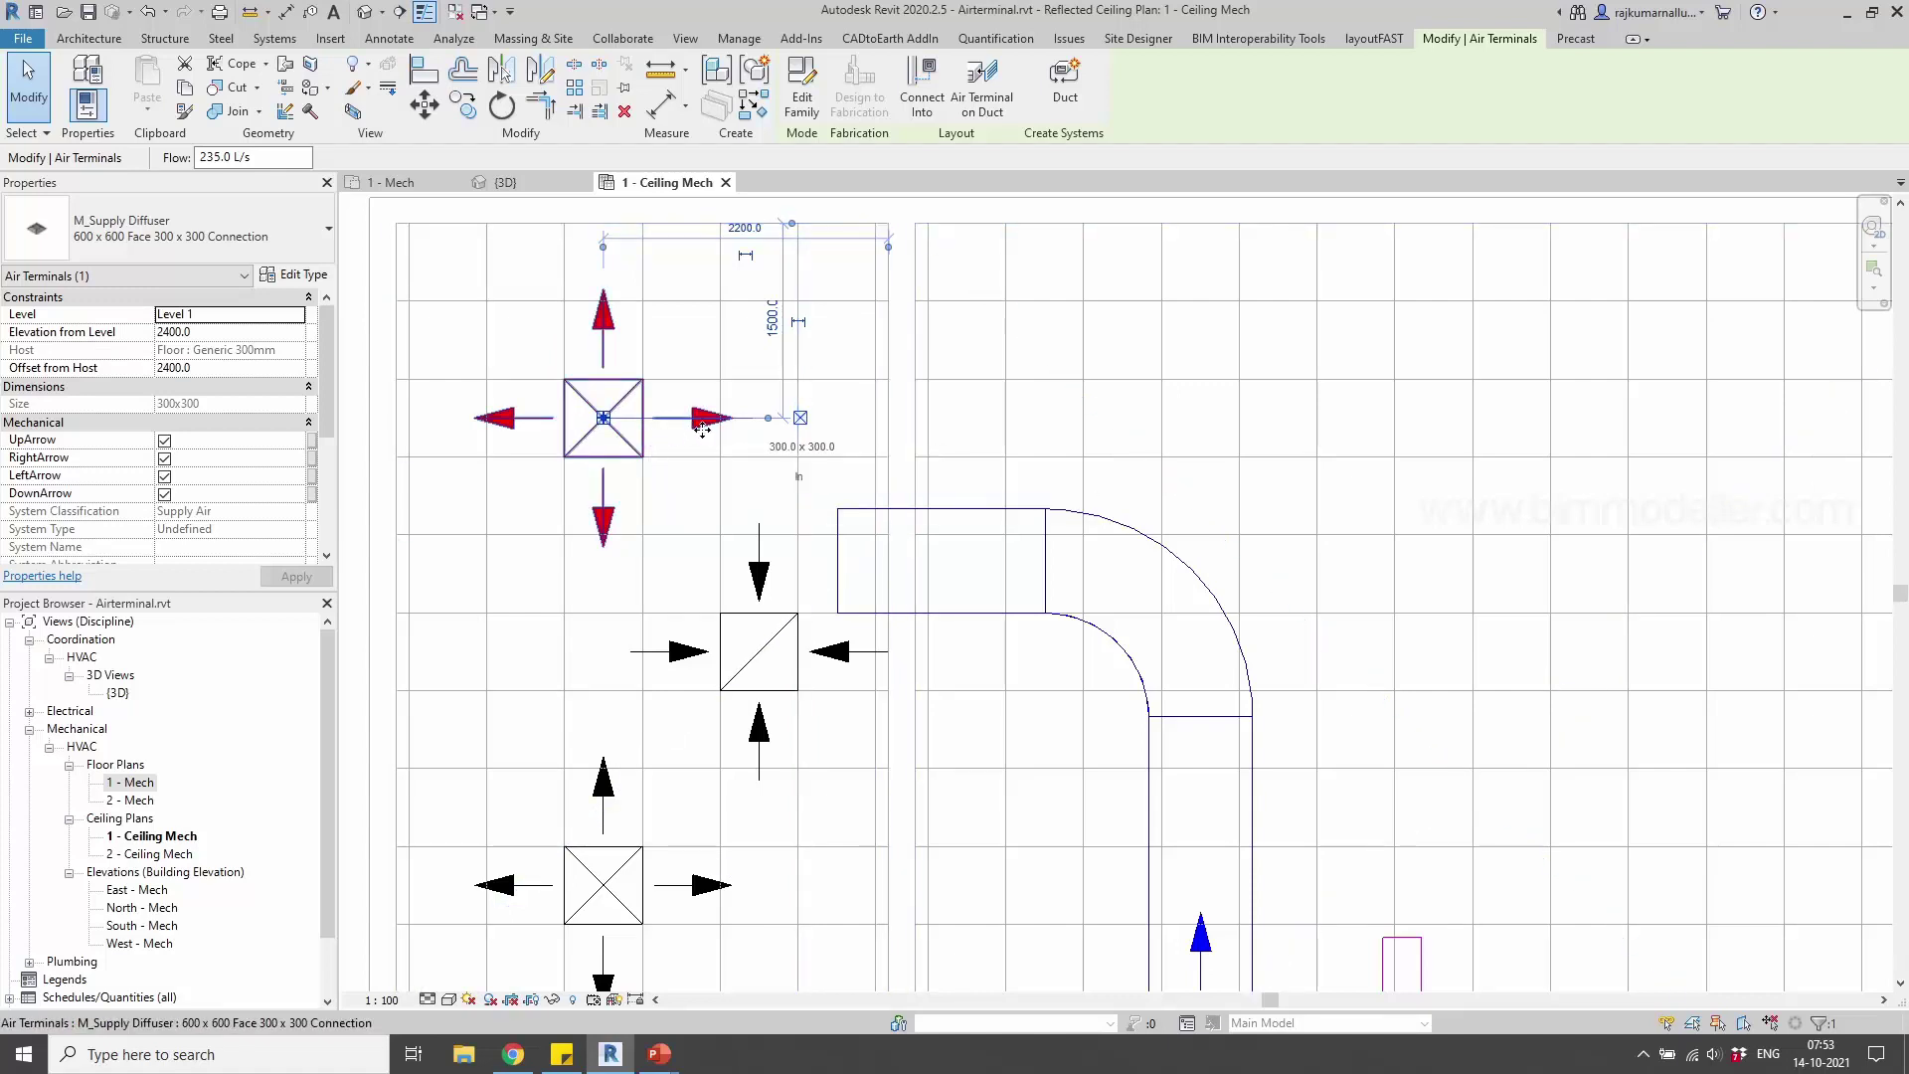
left_click(804, 661)
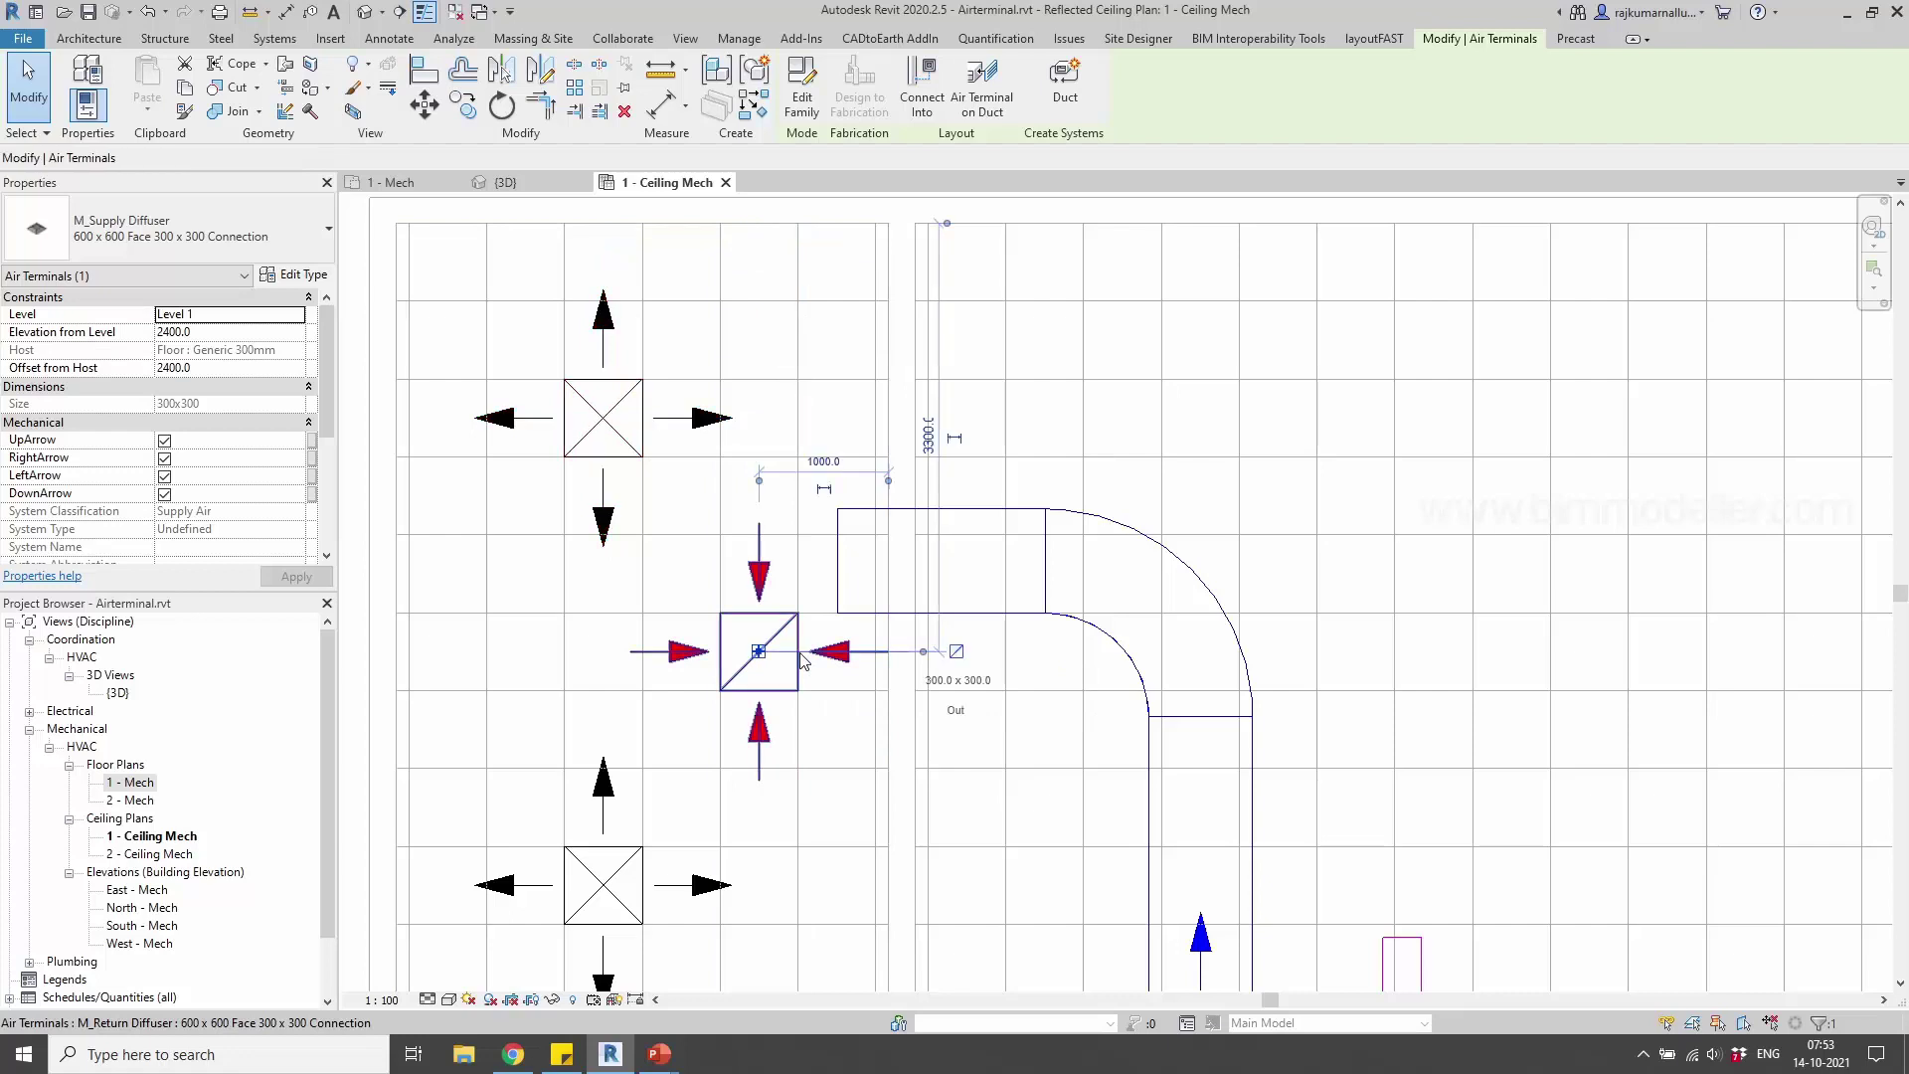
middle_click_drag(942, 736, 938, 622)
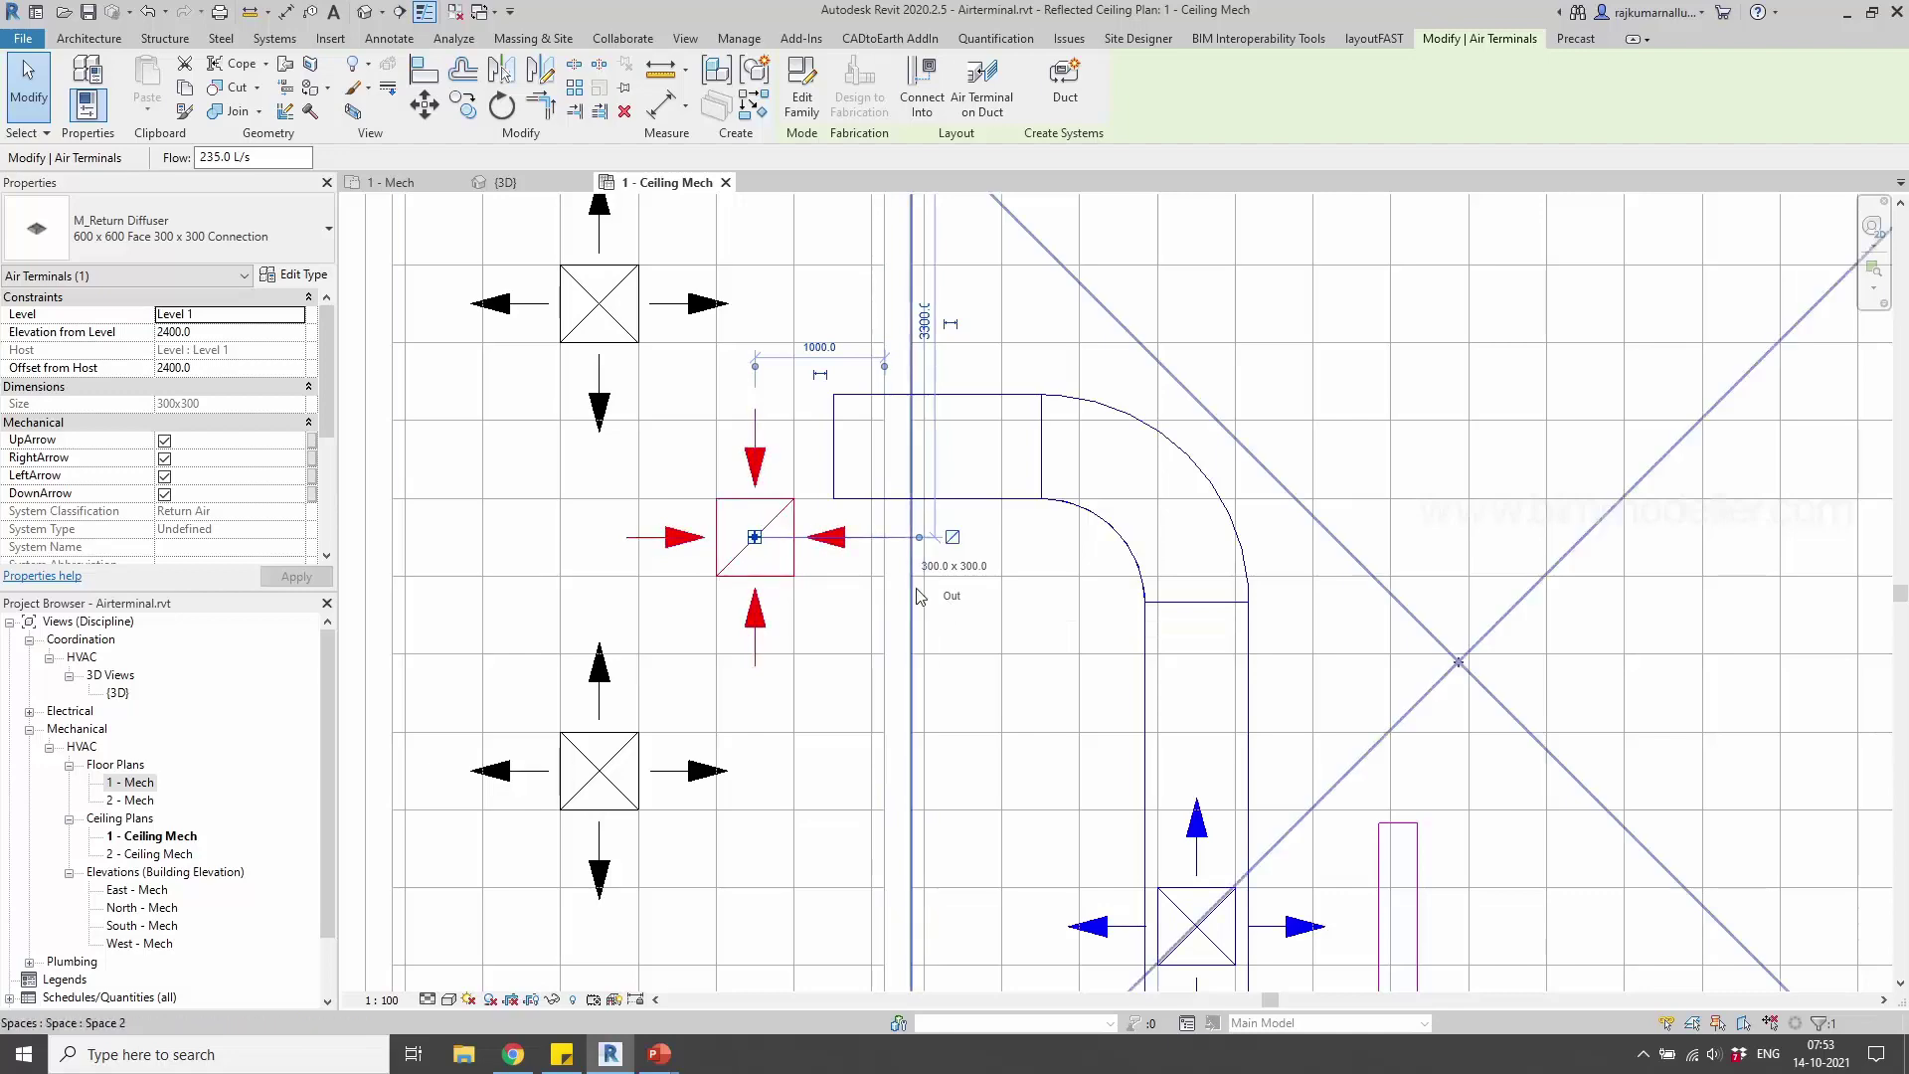
scroll(751, 547, "down", 5)
key("Escape")
Prepare an M_Exhaust Grill air terminal, type 600 x 600 Face 300 x 300 Connection, for placement with Elevation from Level at 2400
scroll(1209, 648, "up", 5)
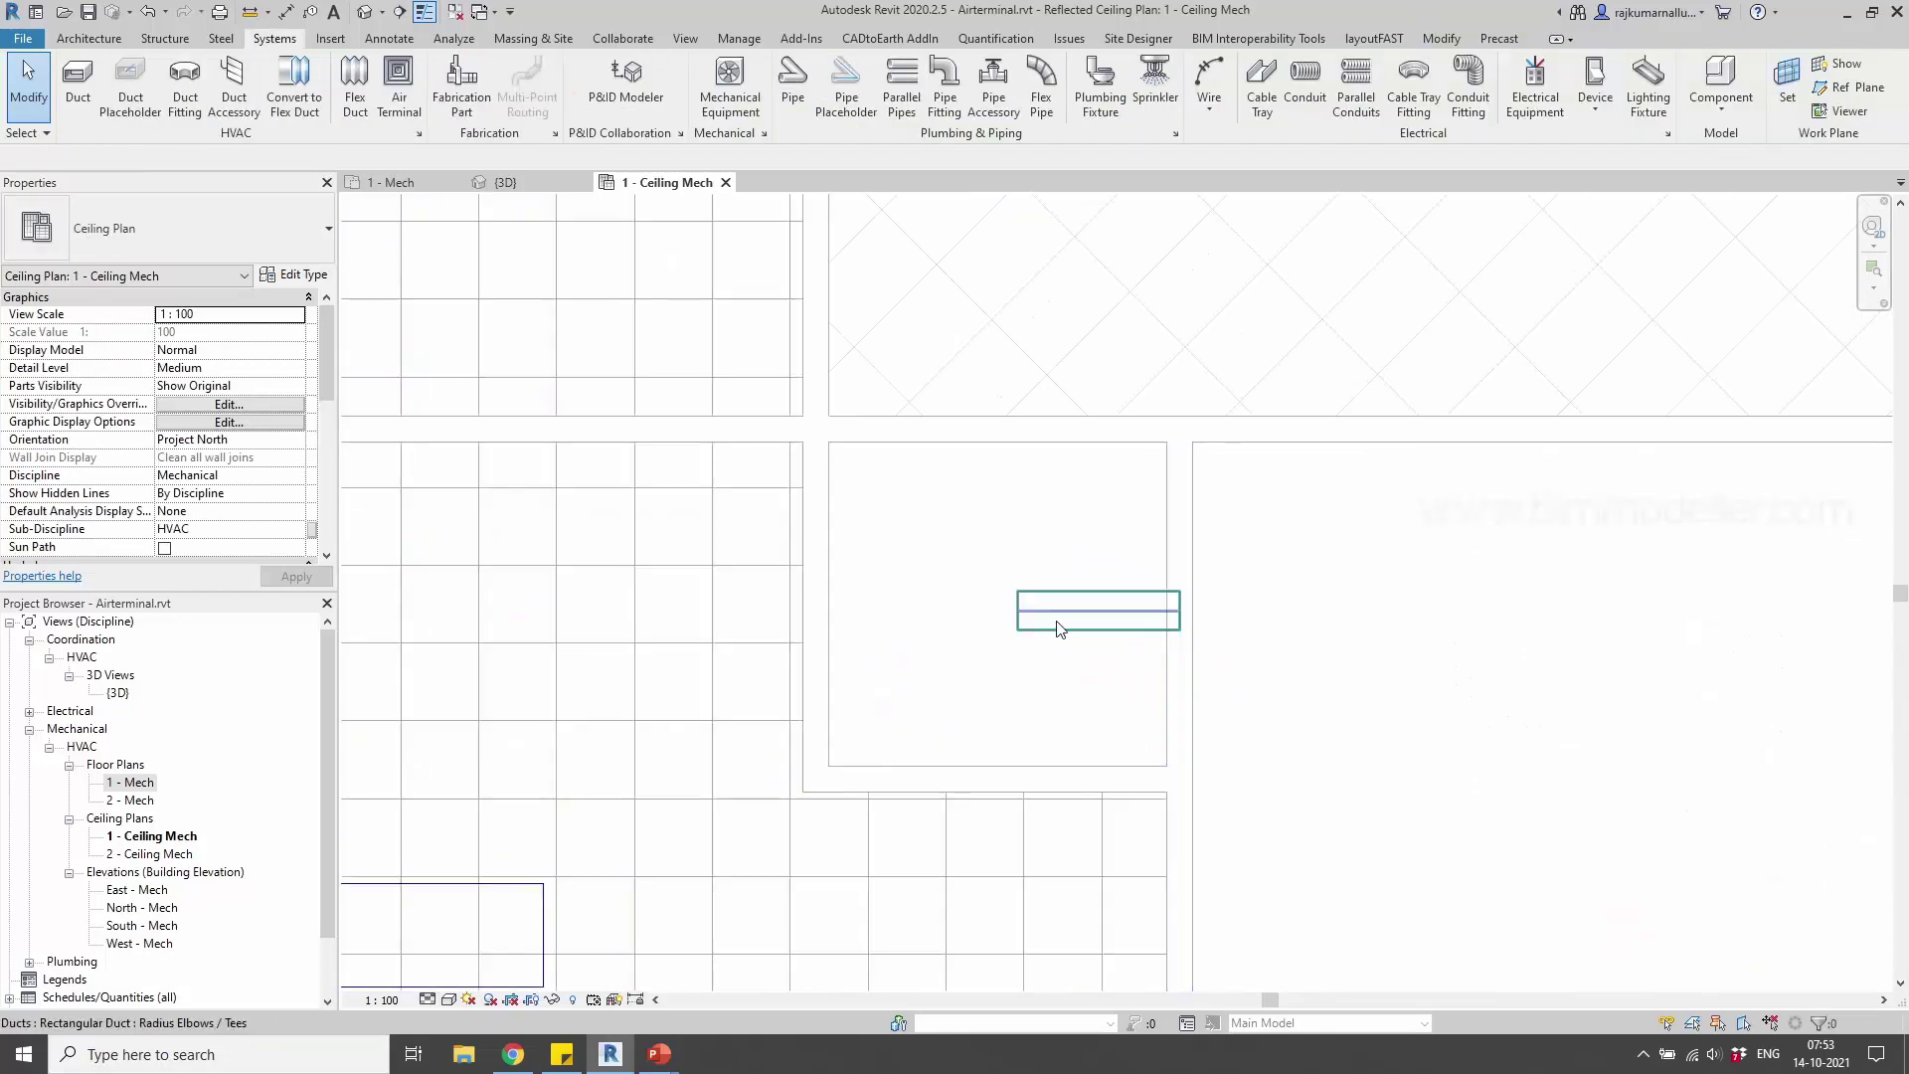
scroll(1238, 628, "down", 2)
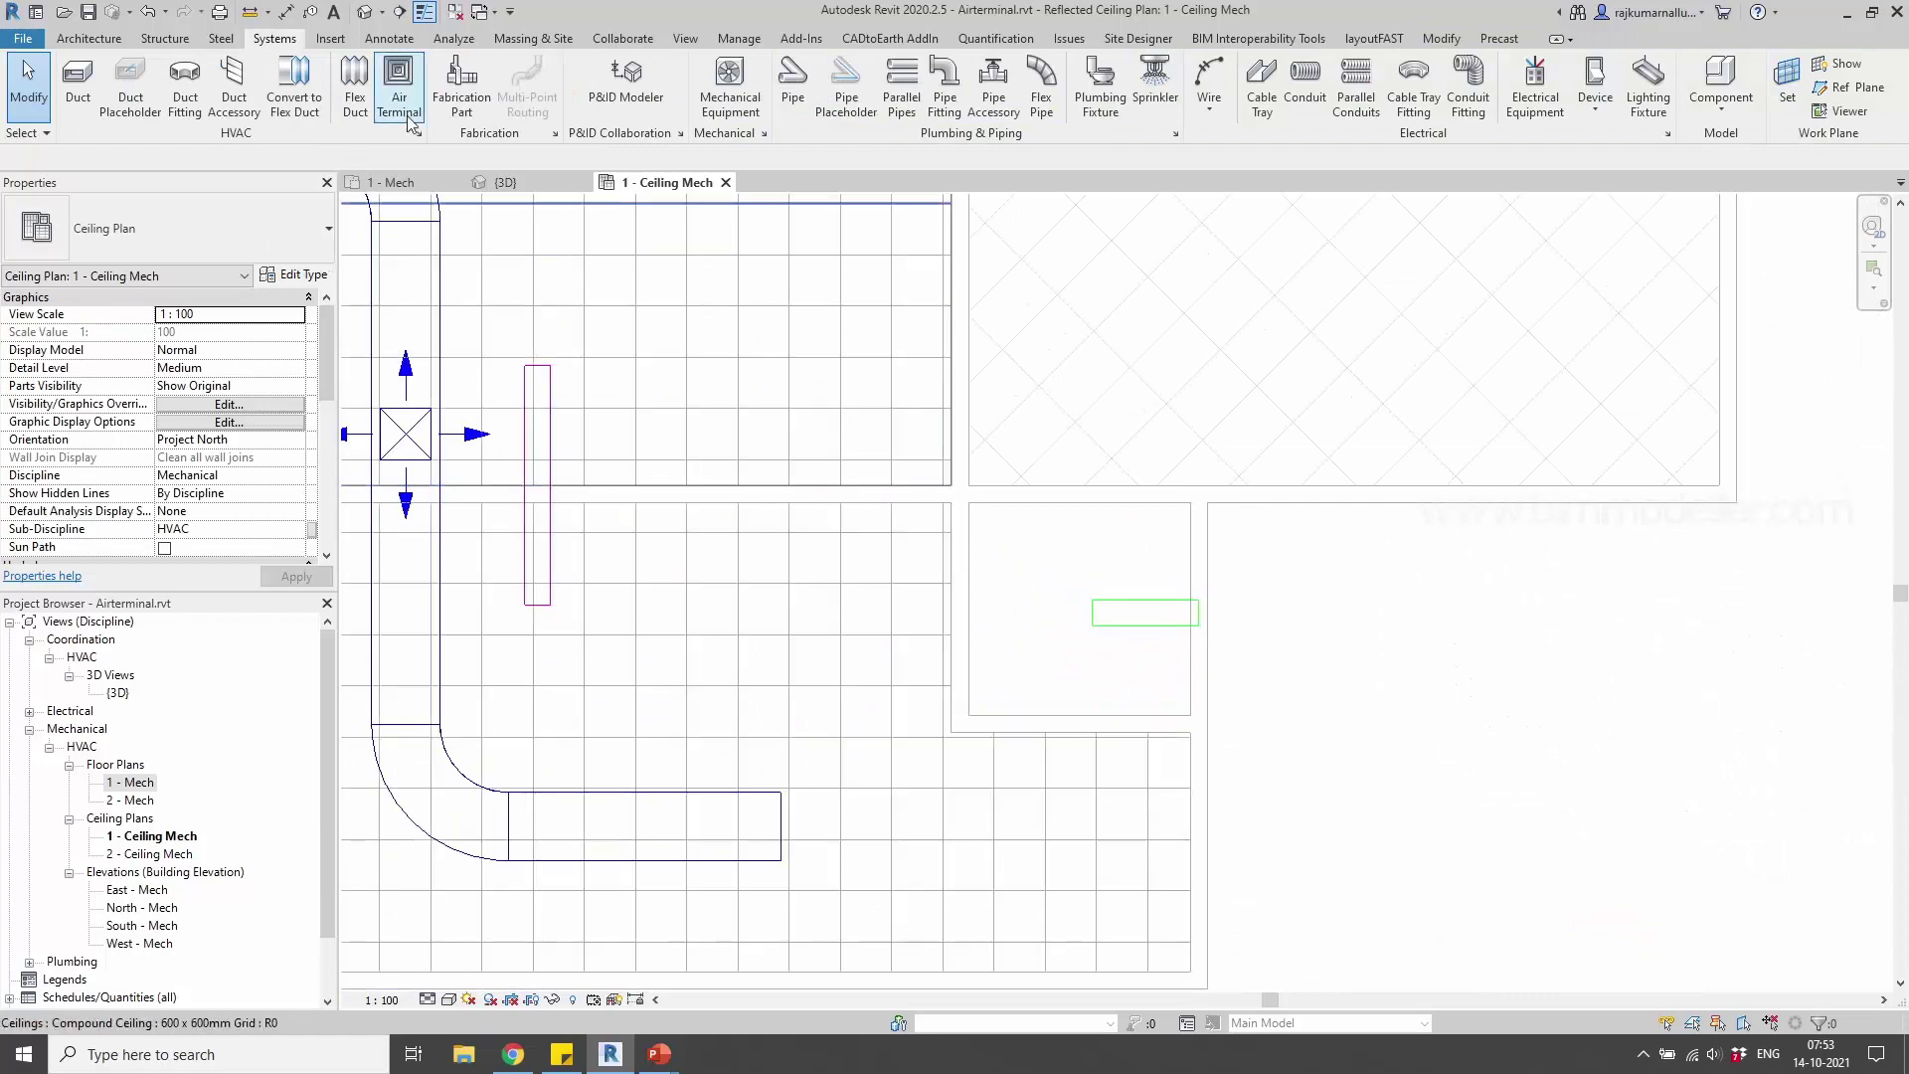
left_click(399, 84)
left_click(207, 237)
type("ex")
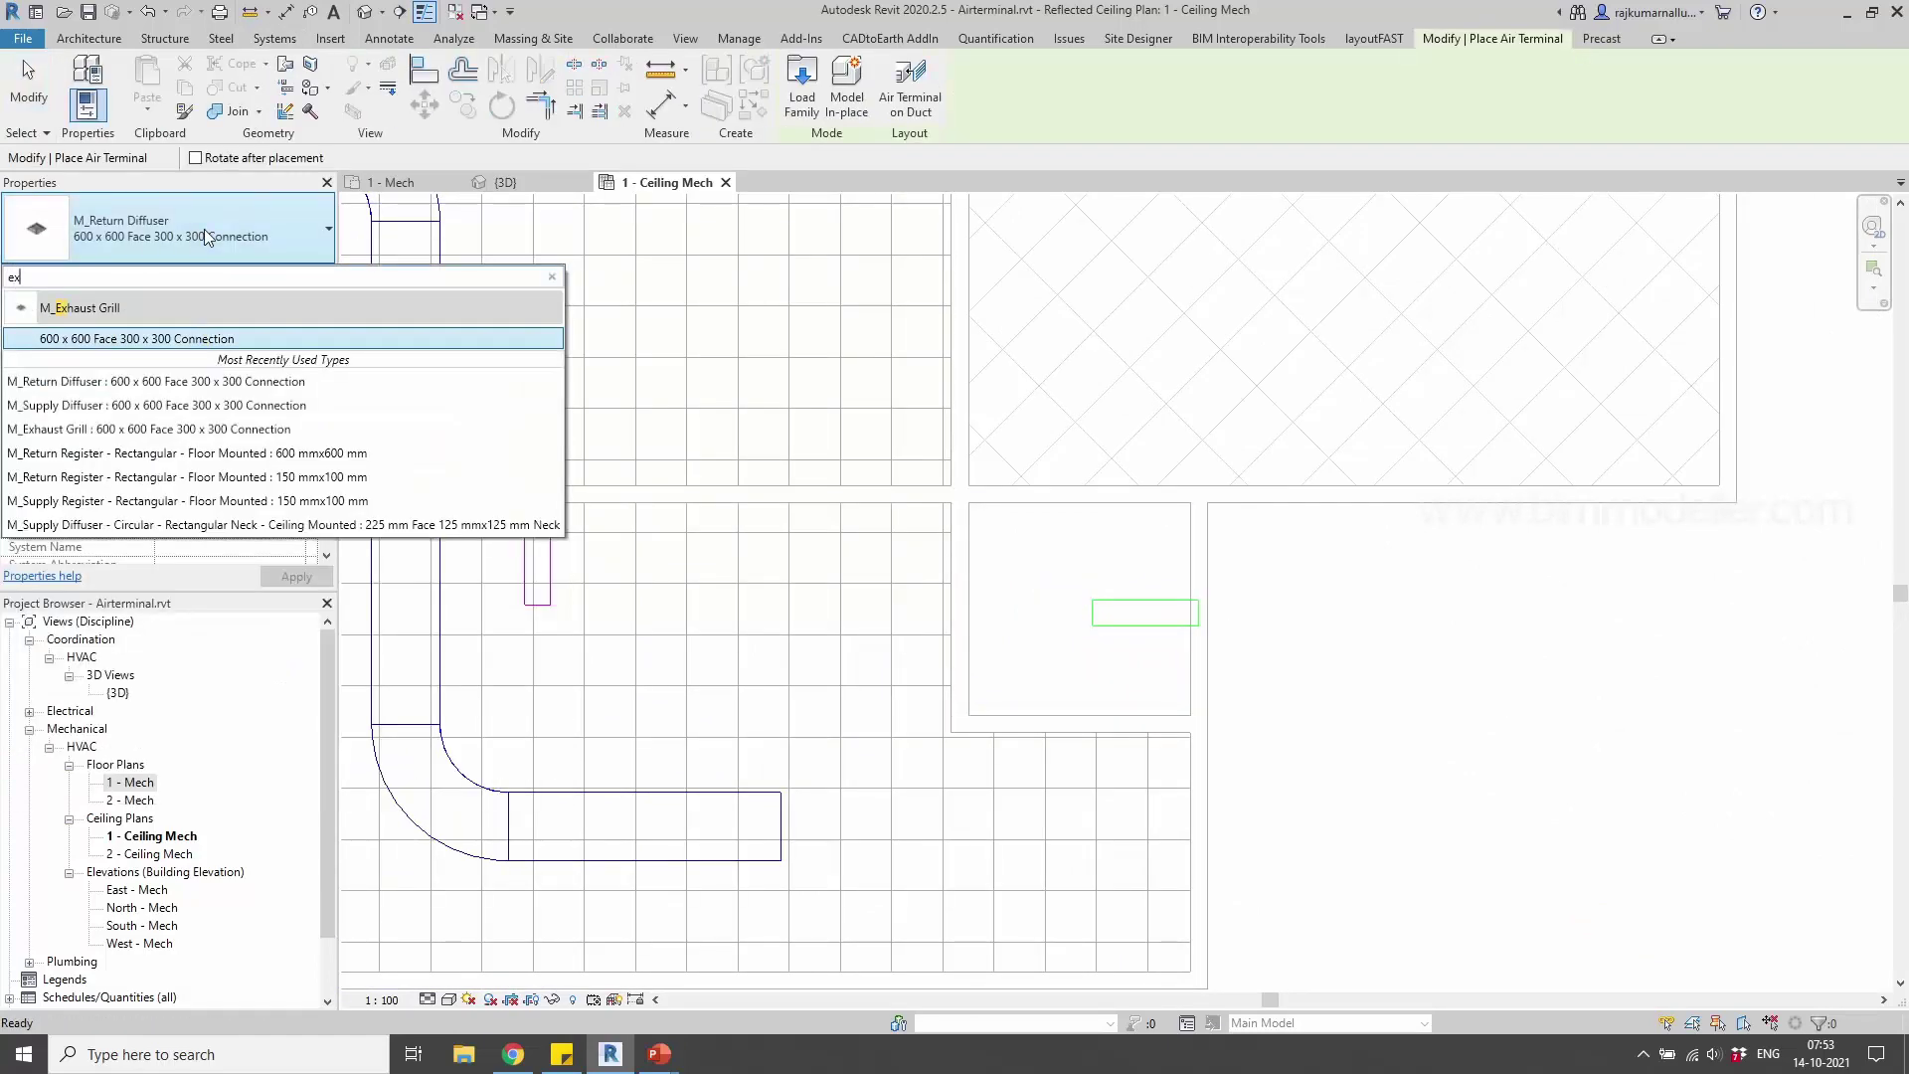
left_click(192, 339)
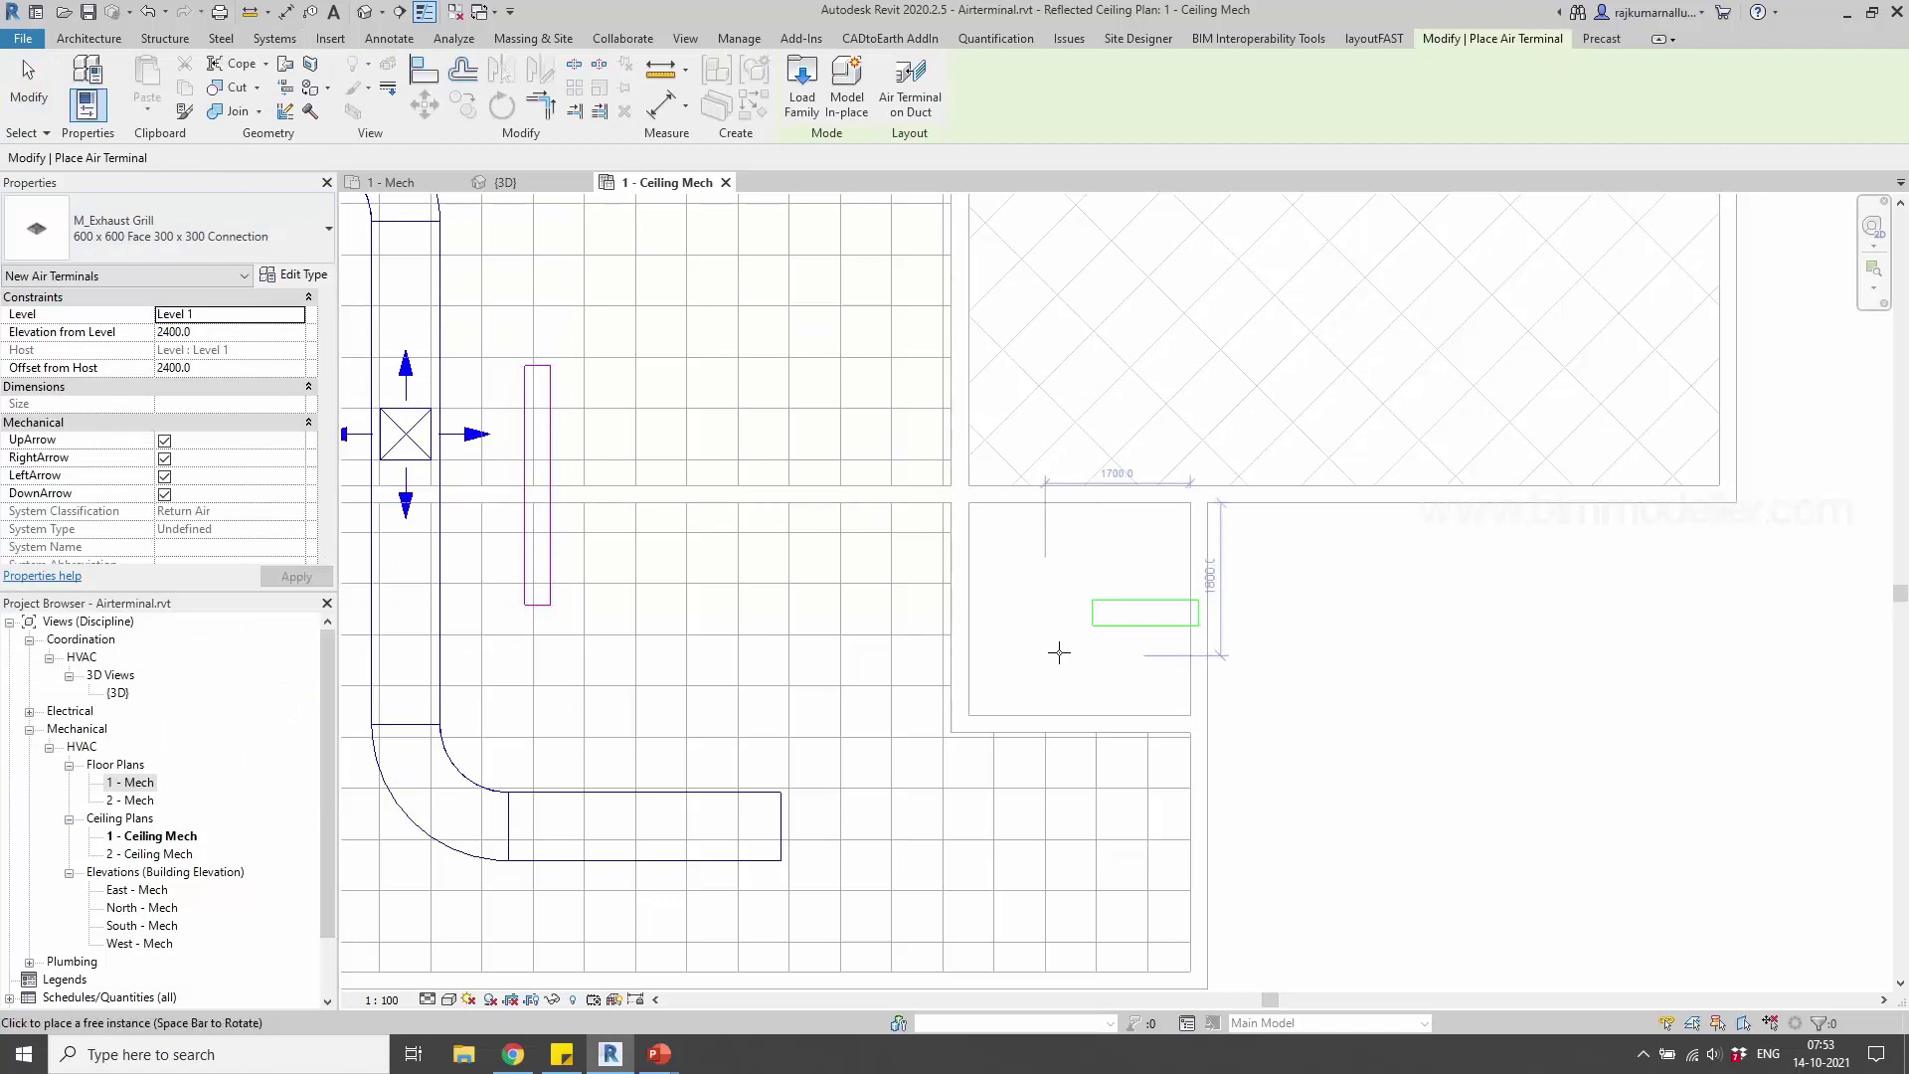
left_click(233, 336)
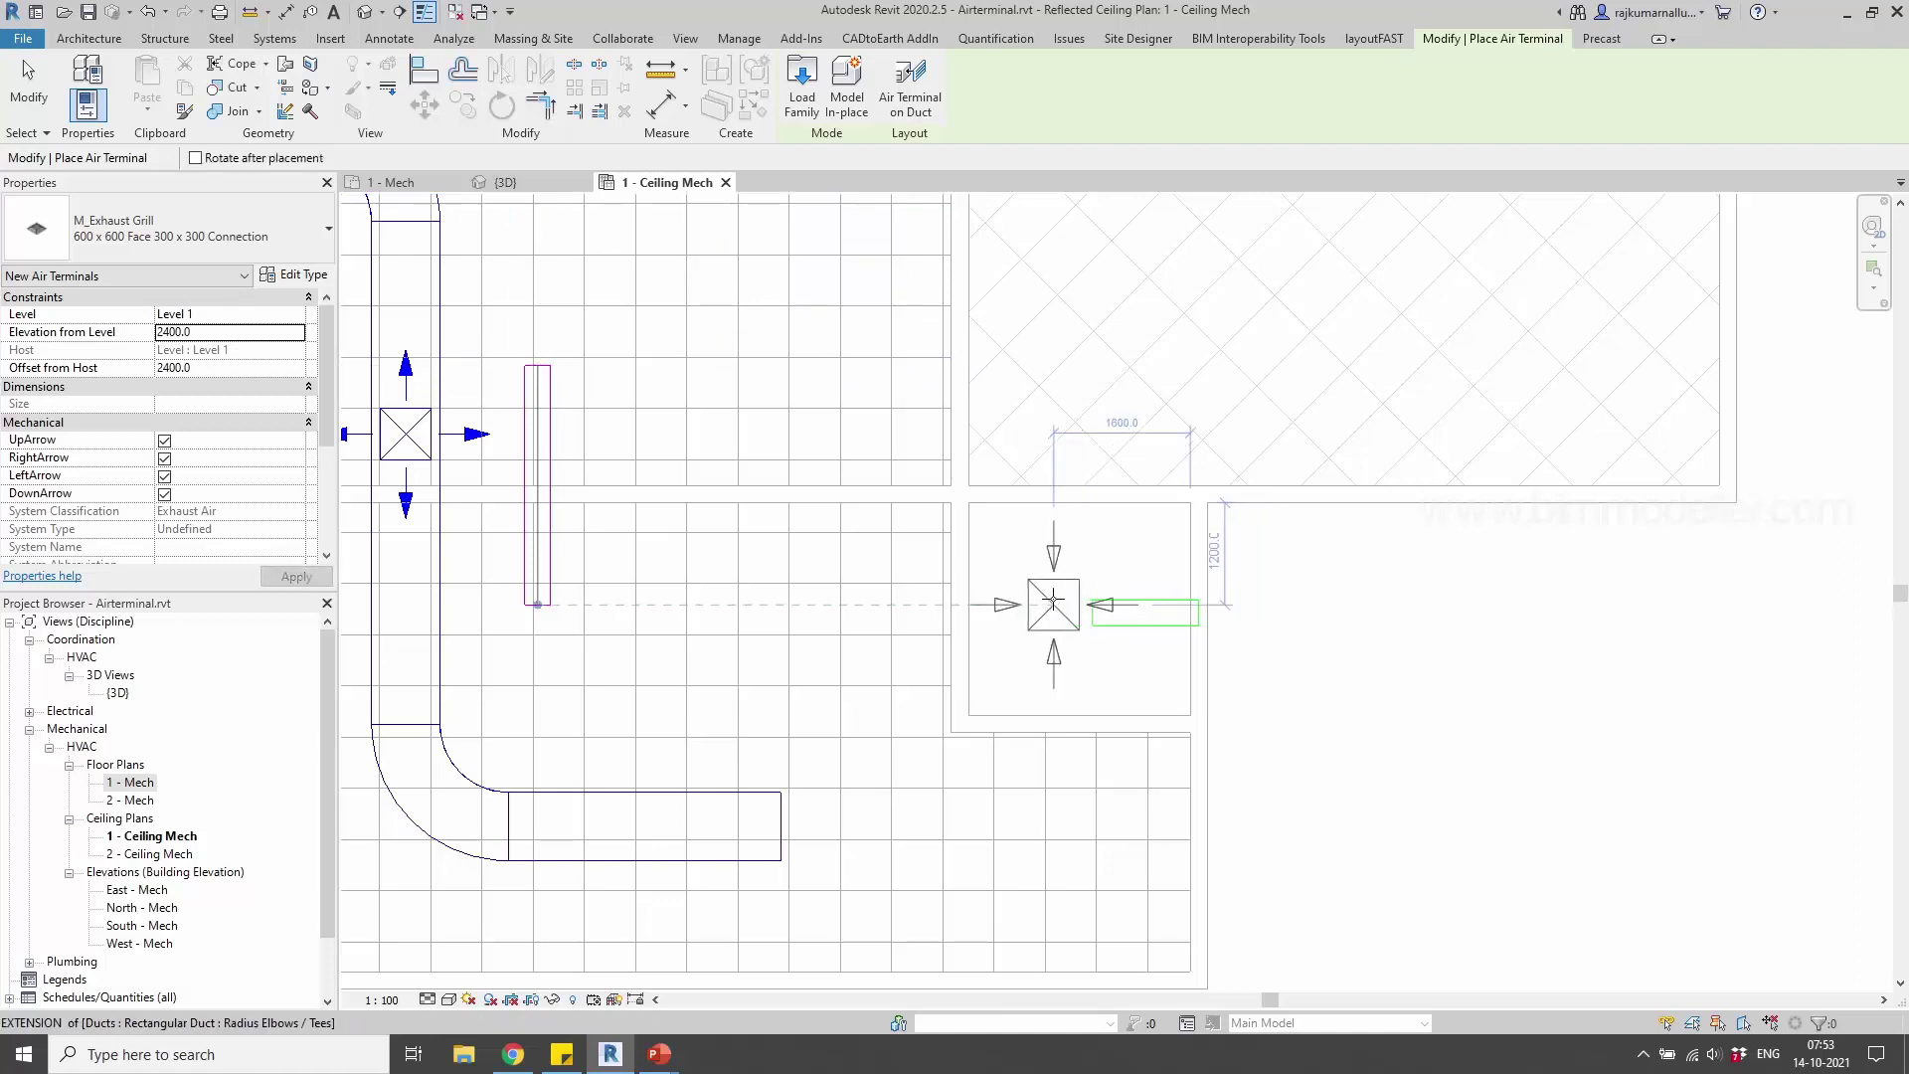
Place the exhaust grill in the small room below Space 3, in line with the green duct and 1300 mm from the room's upper wall
scroll(1061, 607, "up", 3)
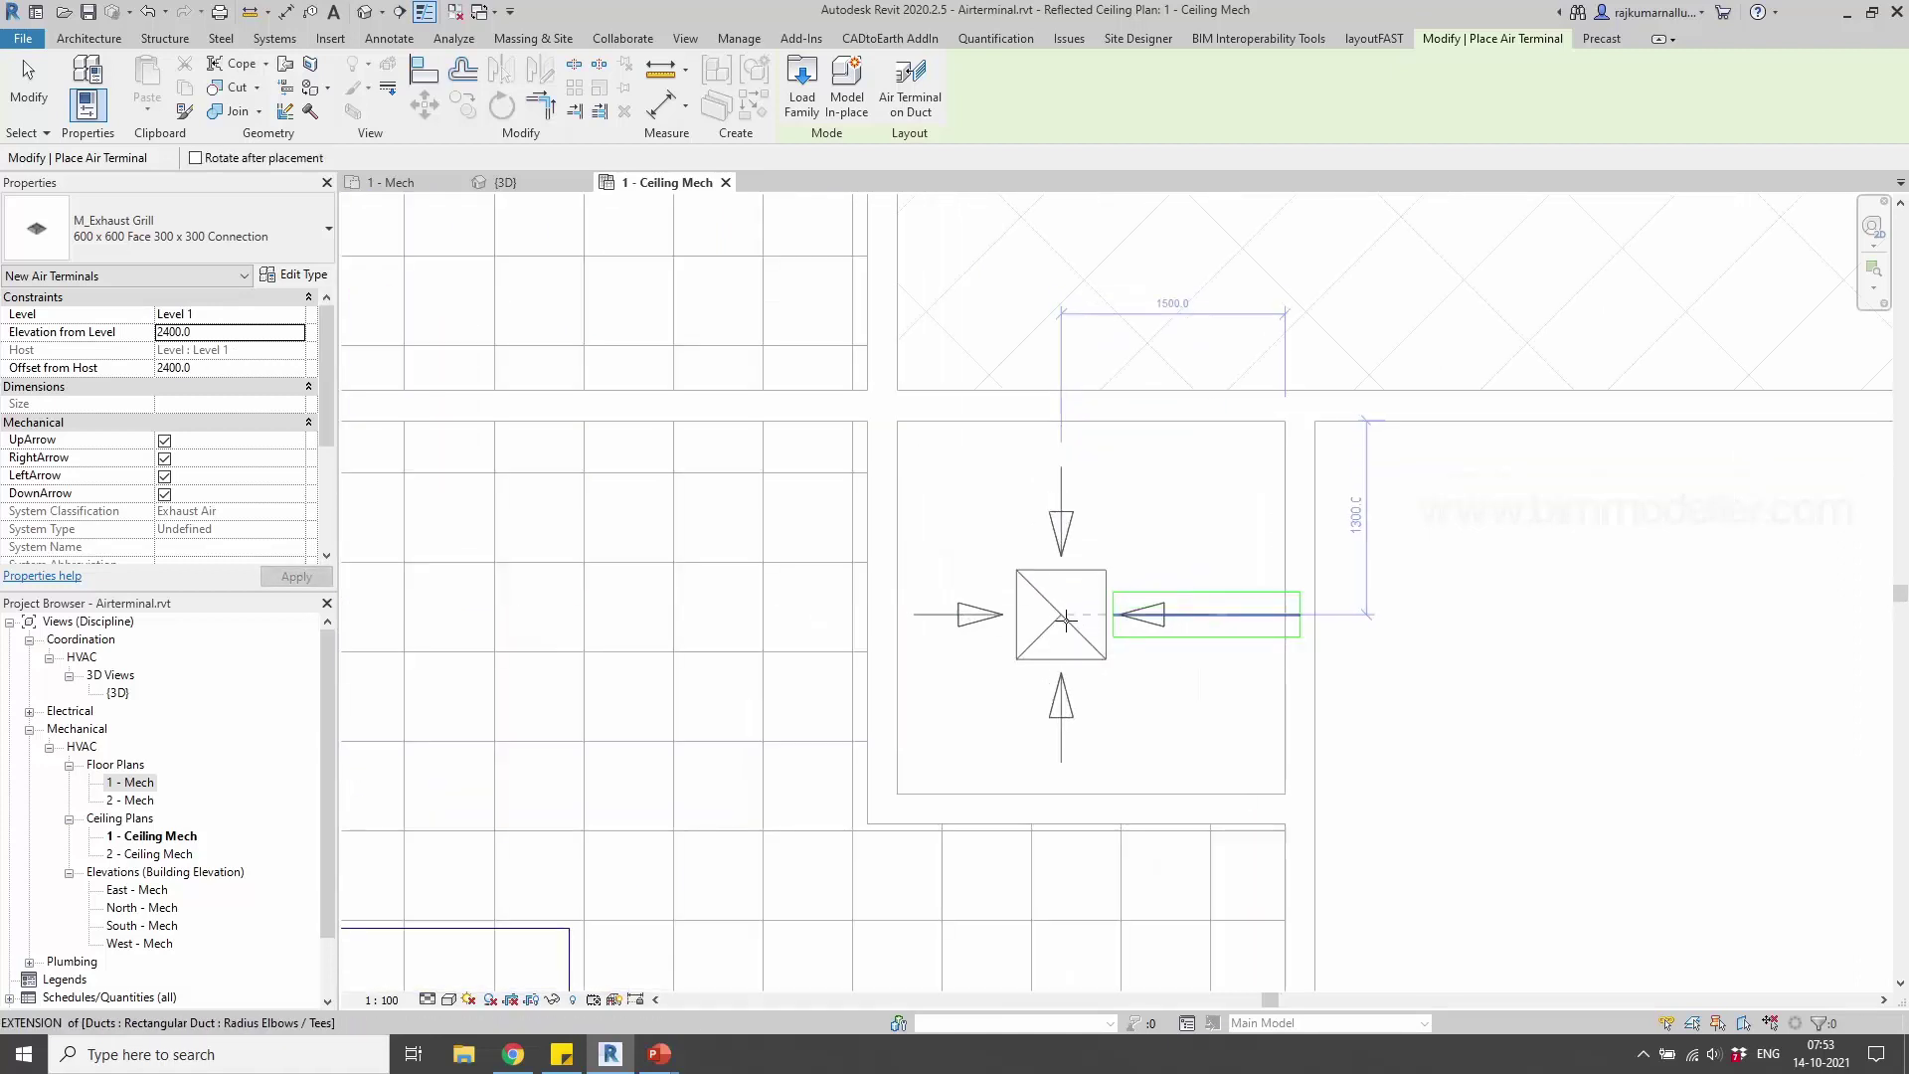
left_click(1066, 618)
scroll(1066, 618, "down", 3)
key("Escape")
key("Escape")
Prepare an M_Supply Diffuser for placement at elevation 2400 with UpArrow and DownArrow turned off
middle_click_drag(1153, 699, 1310, 786)
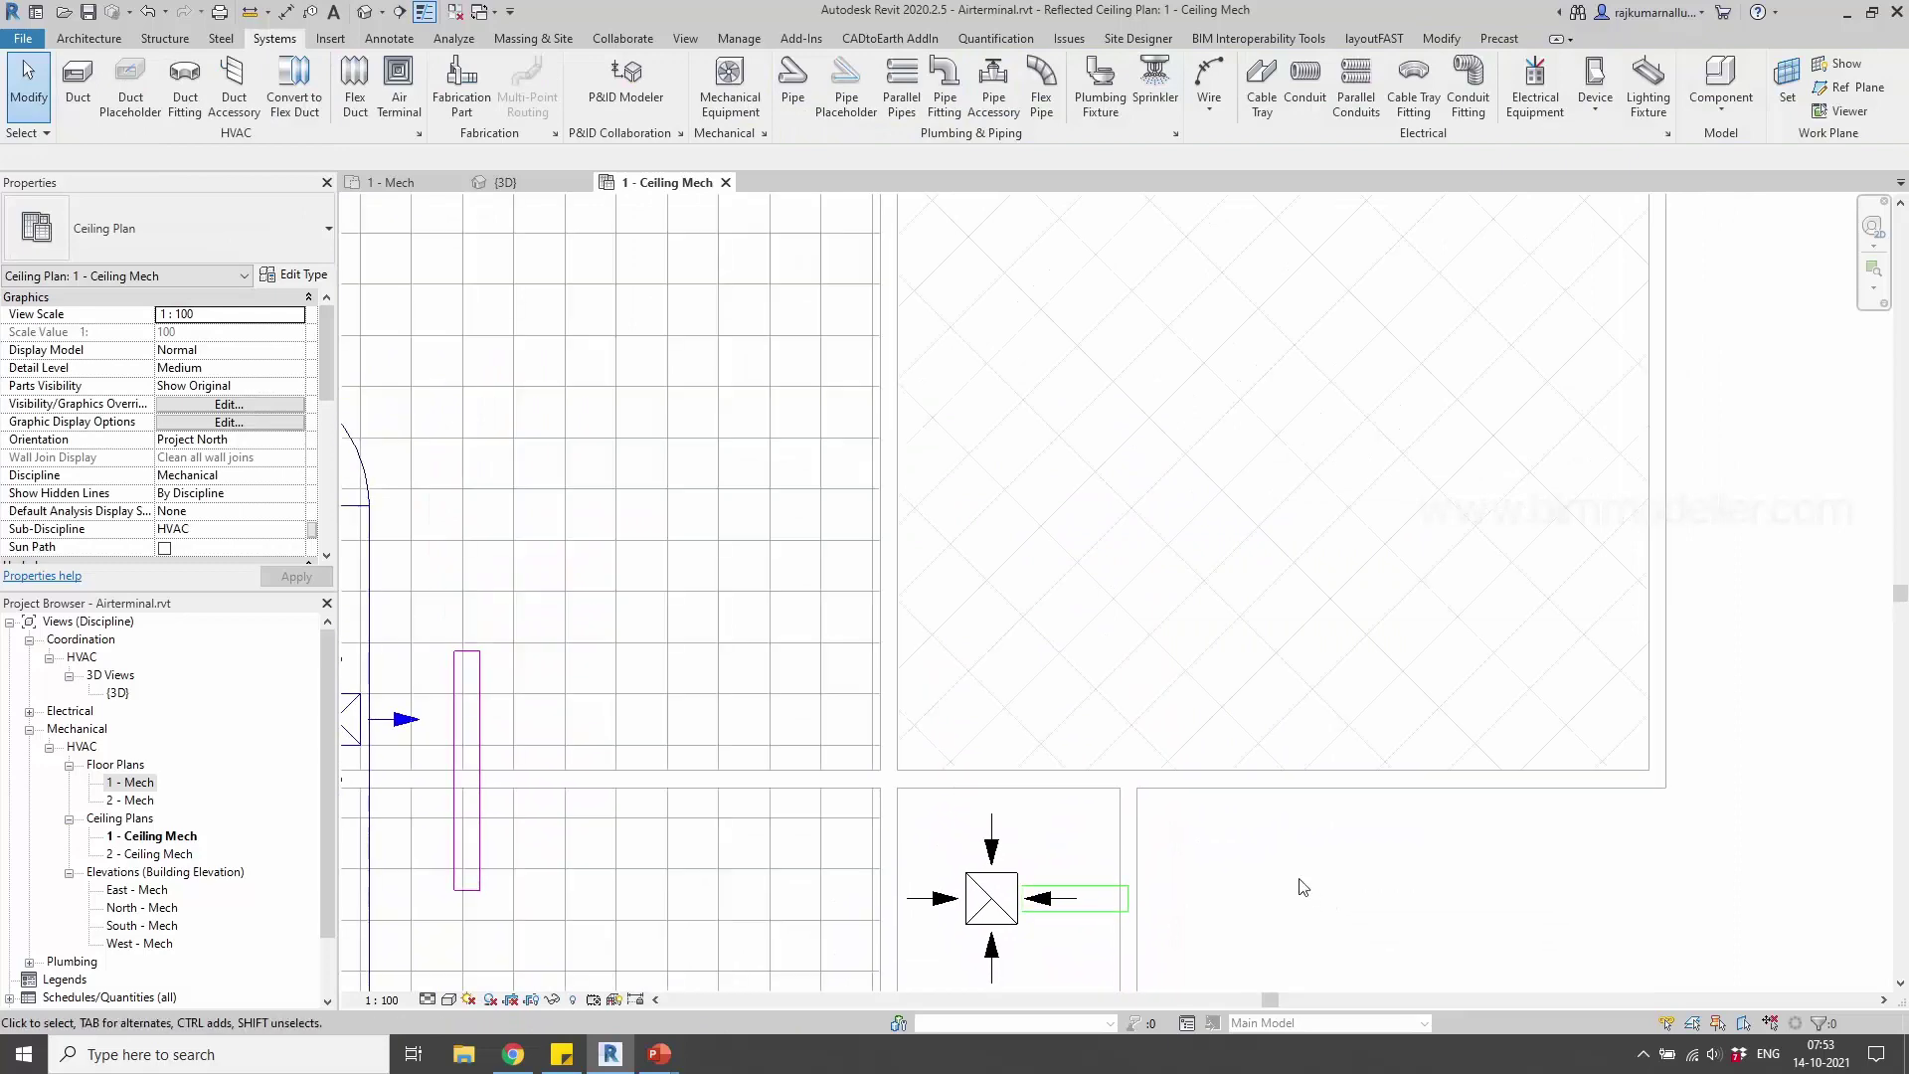
scroll(1154, 720, "down", 3)
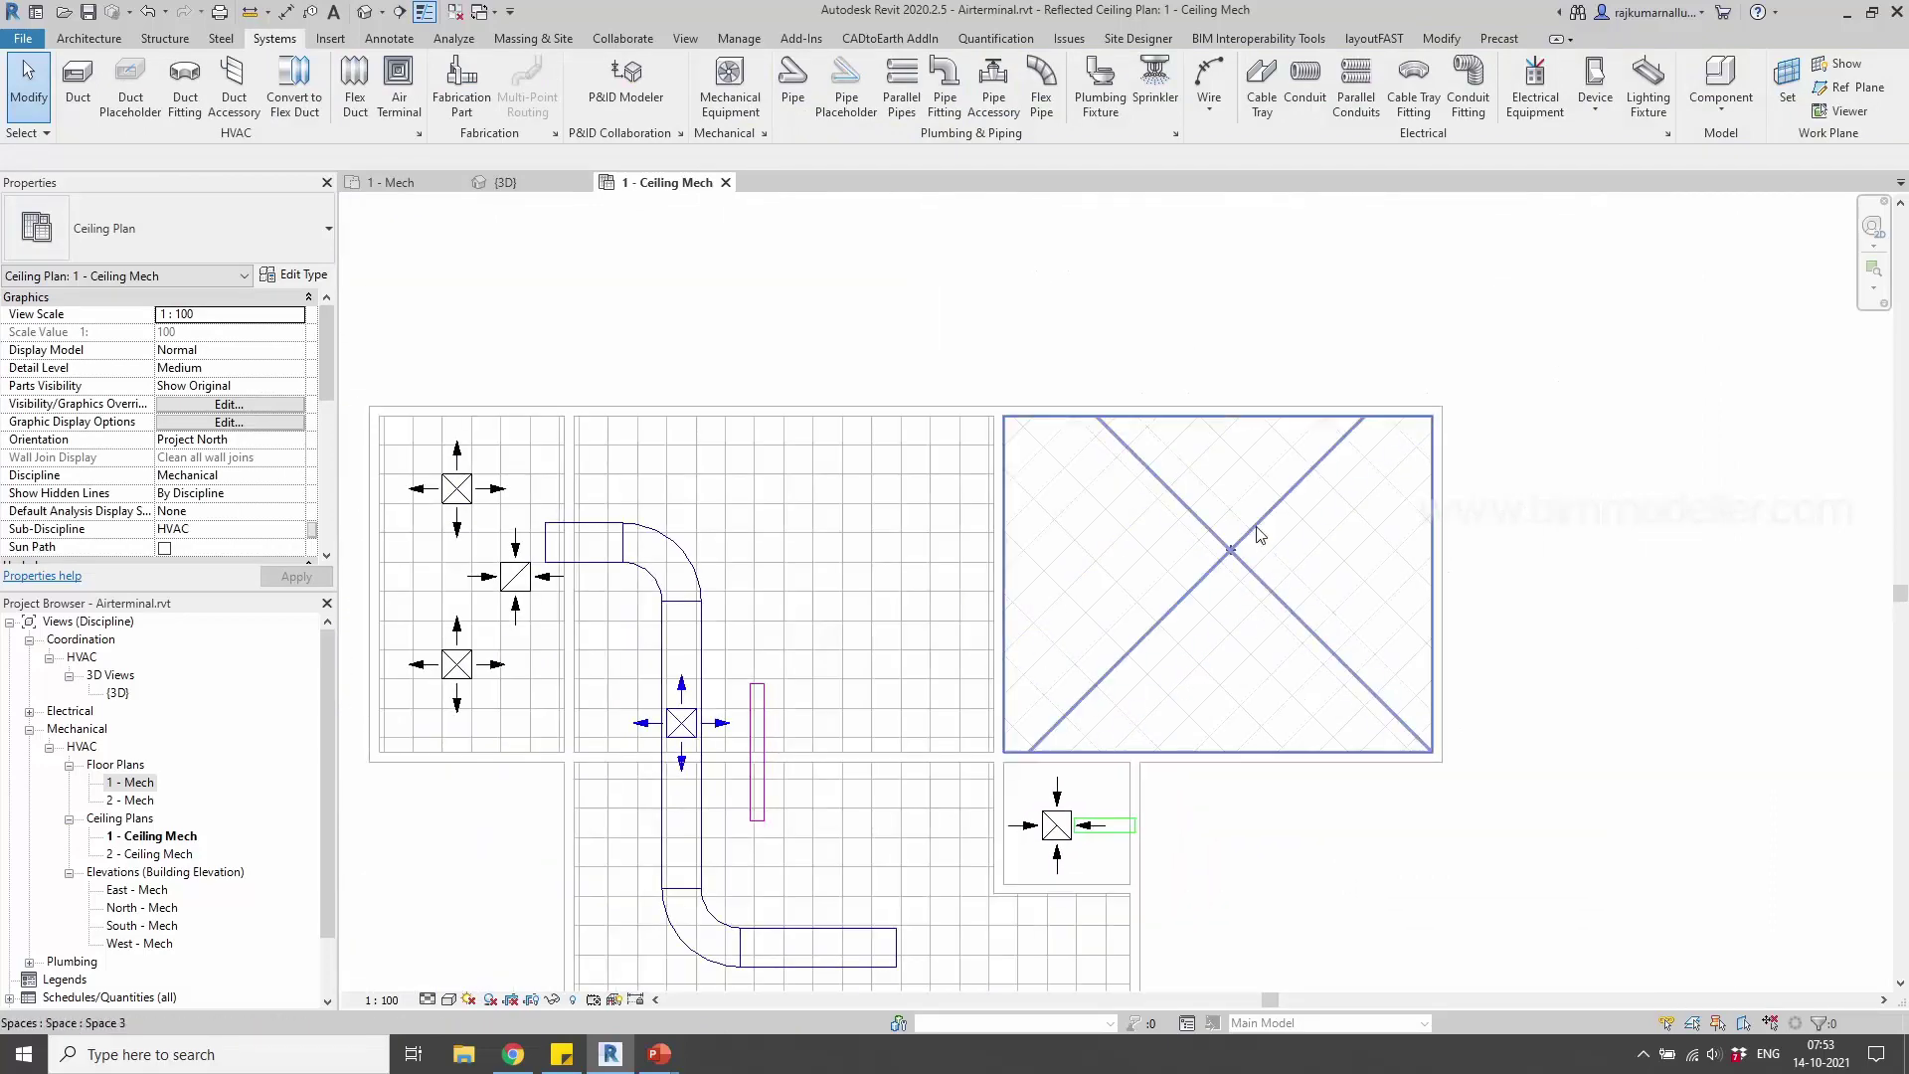
scroll(1124, 634, "up", 2)
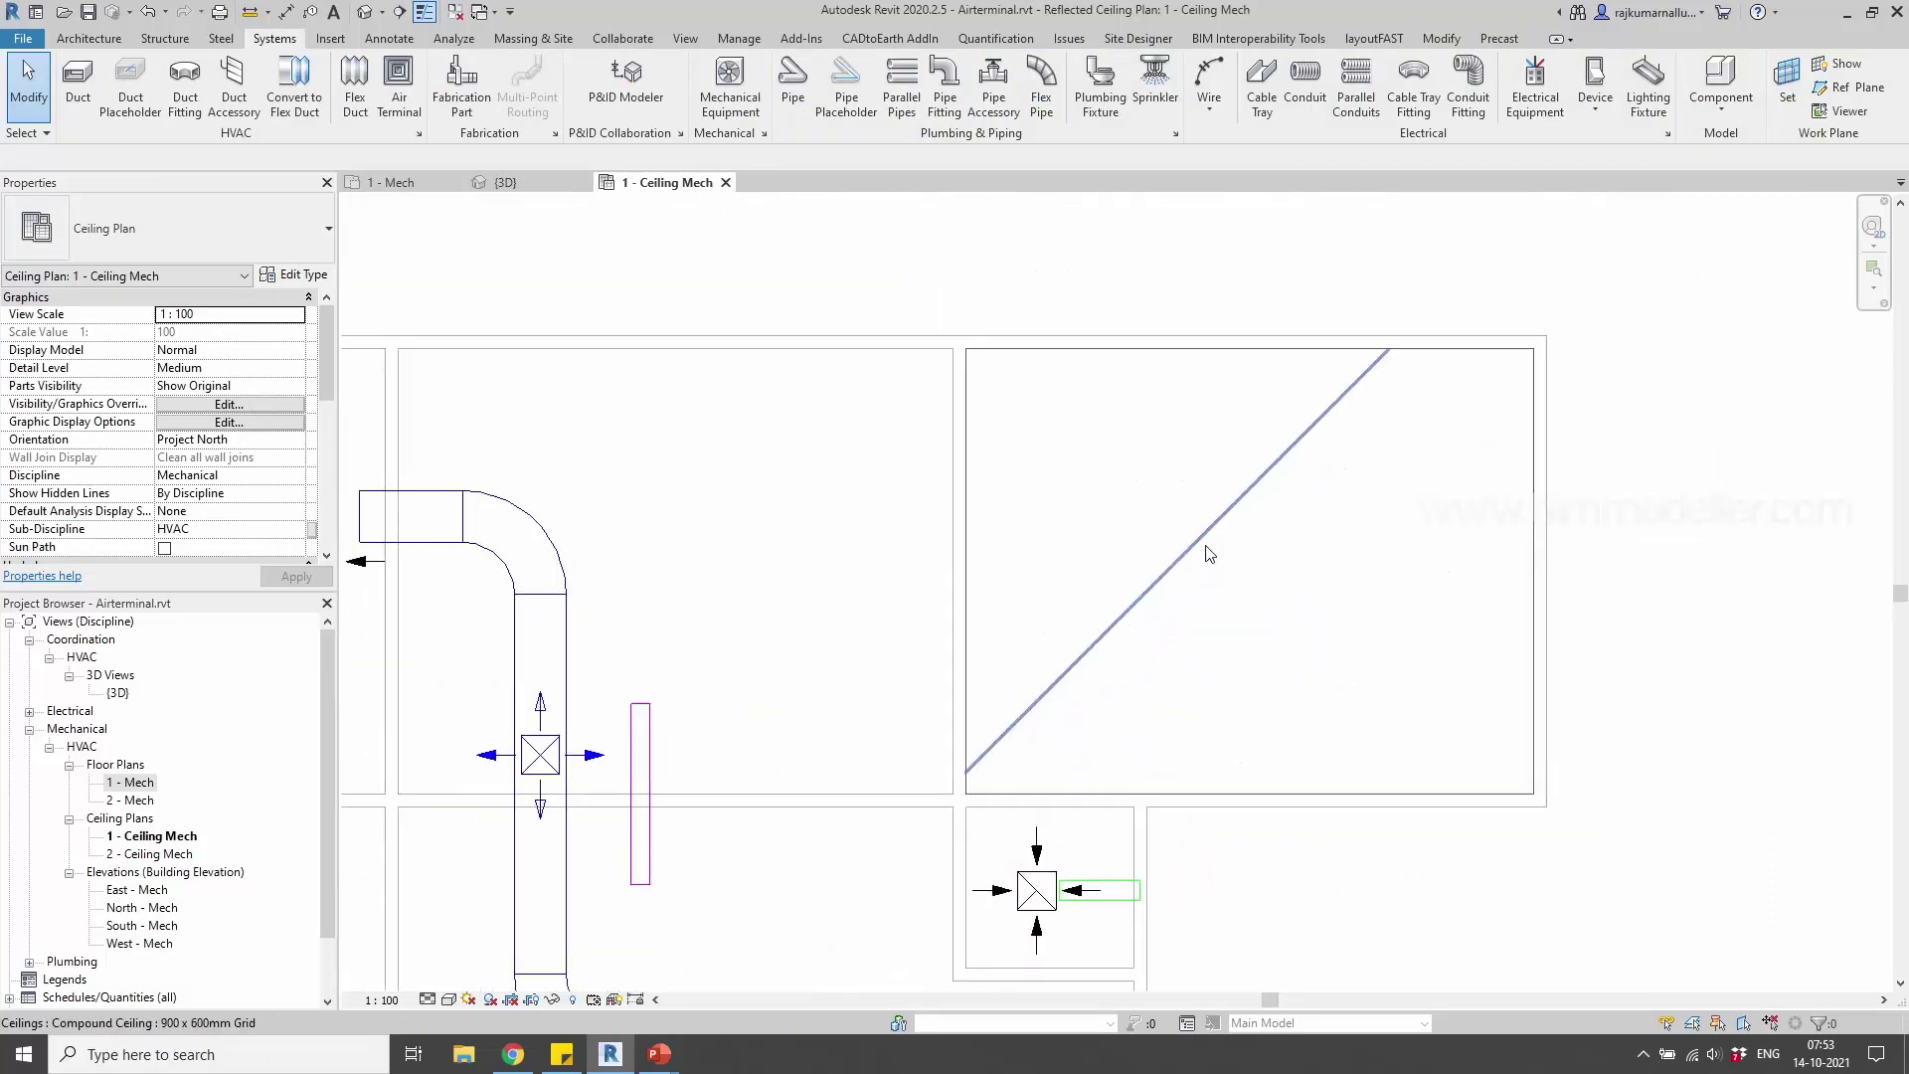
left_click(399, 84)
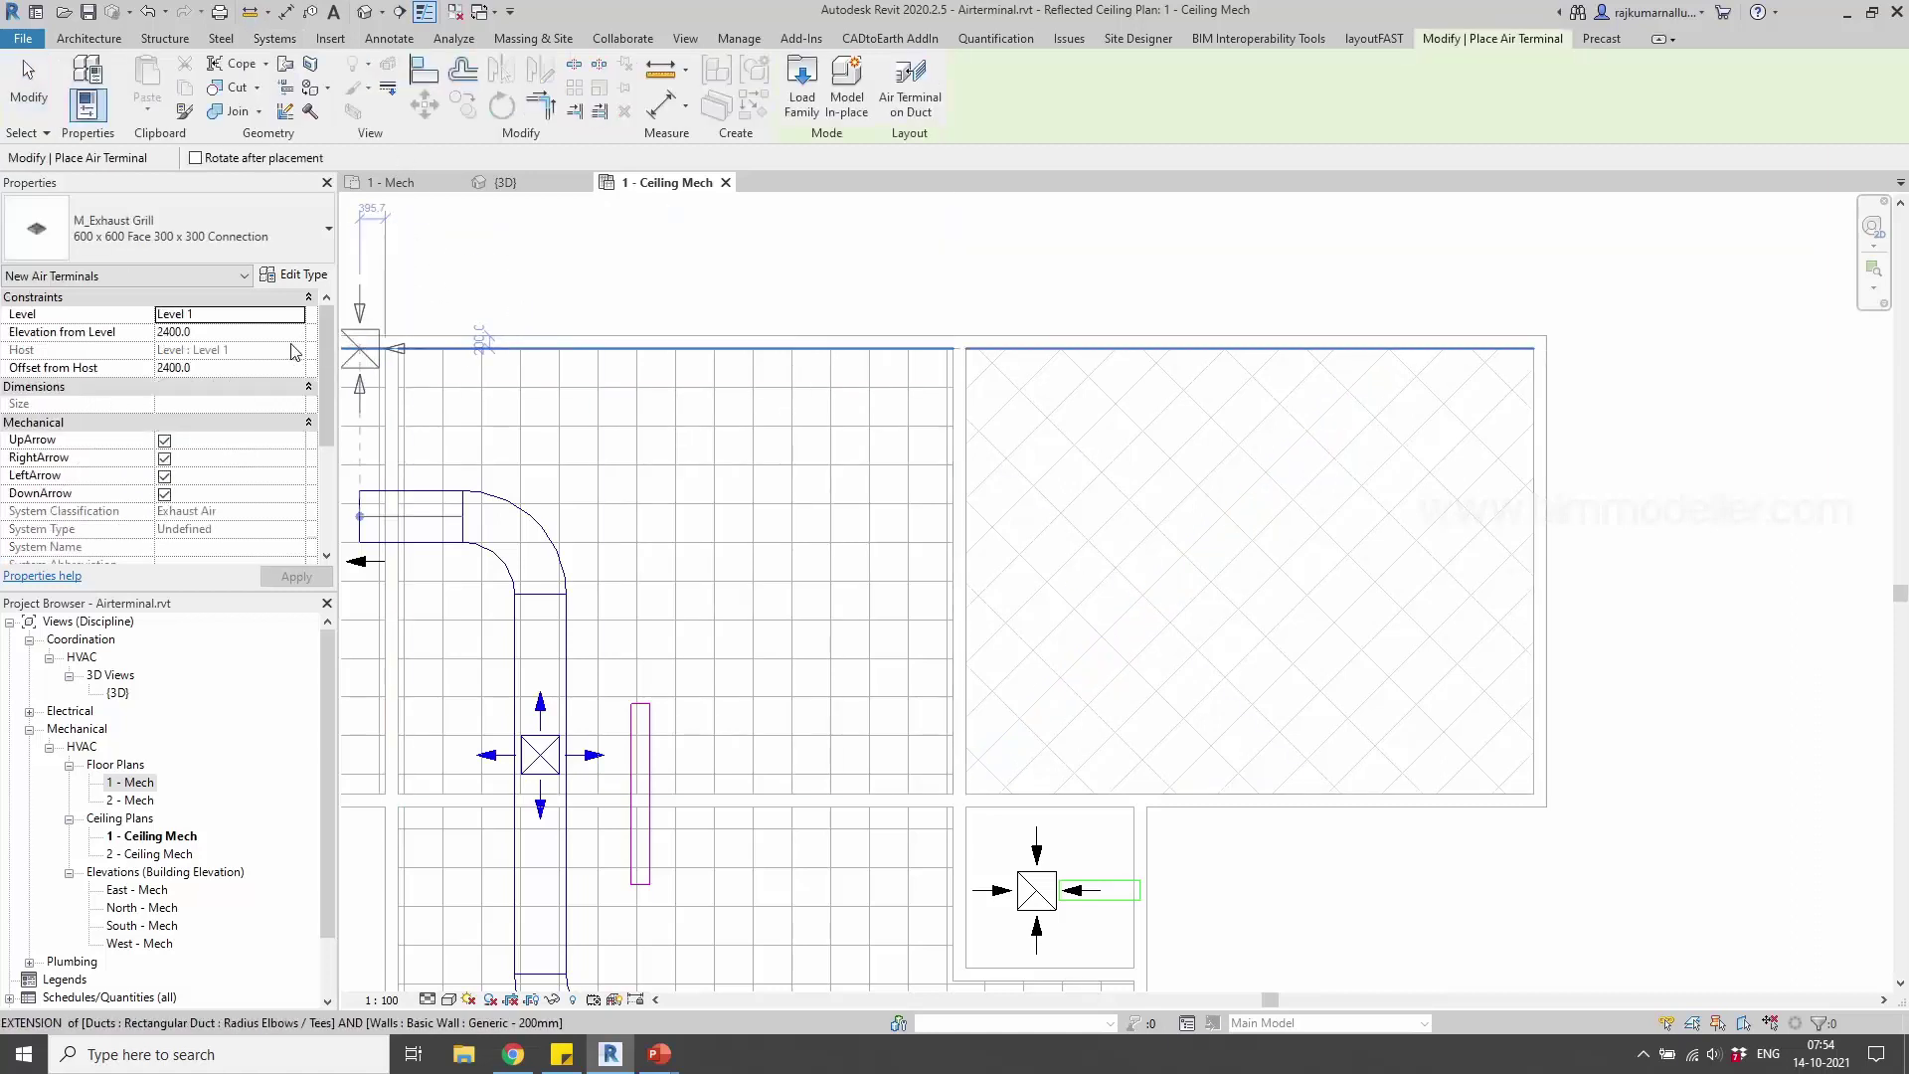
scroll(257, 360, "down", 3)
scroll(257, 360, "up", 3)
left_click(165, 443)
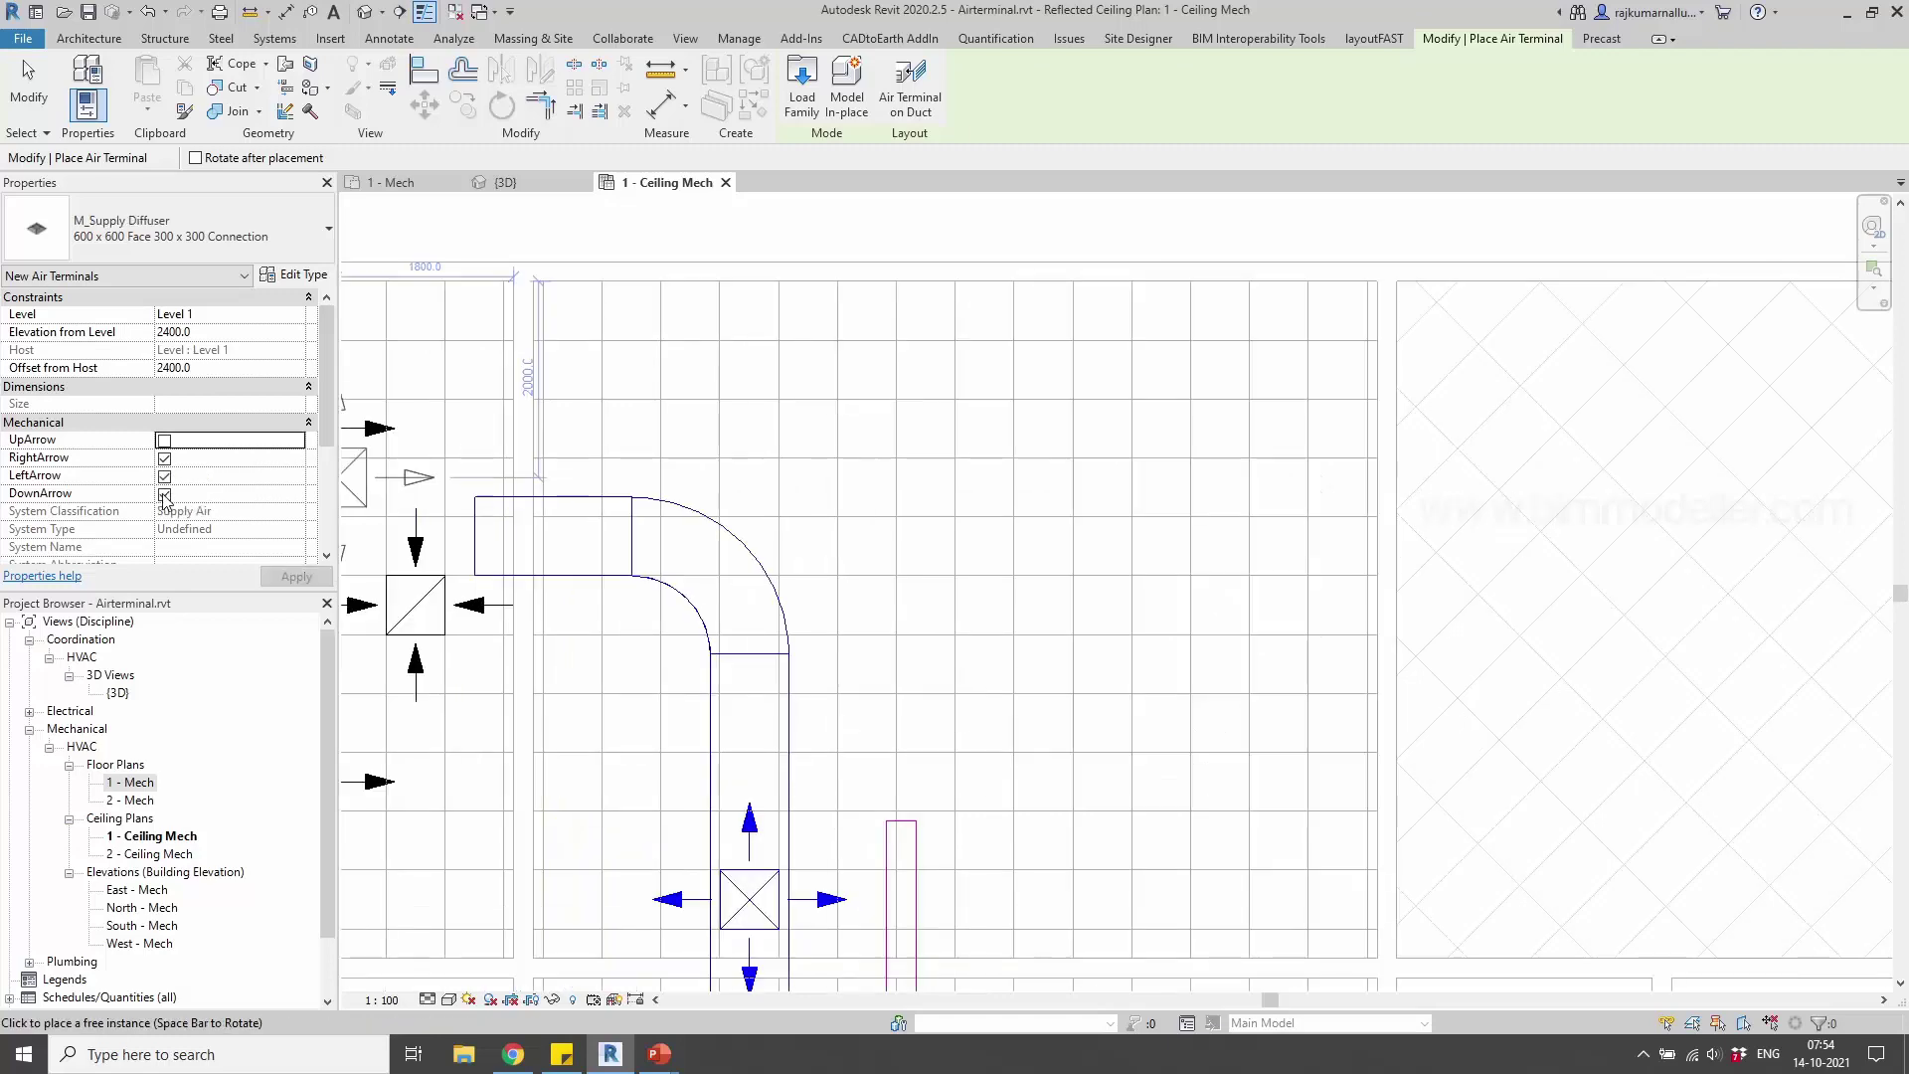
left_click(164, 495)
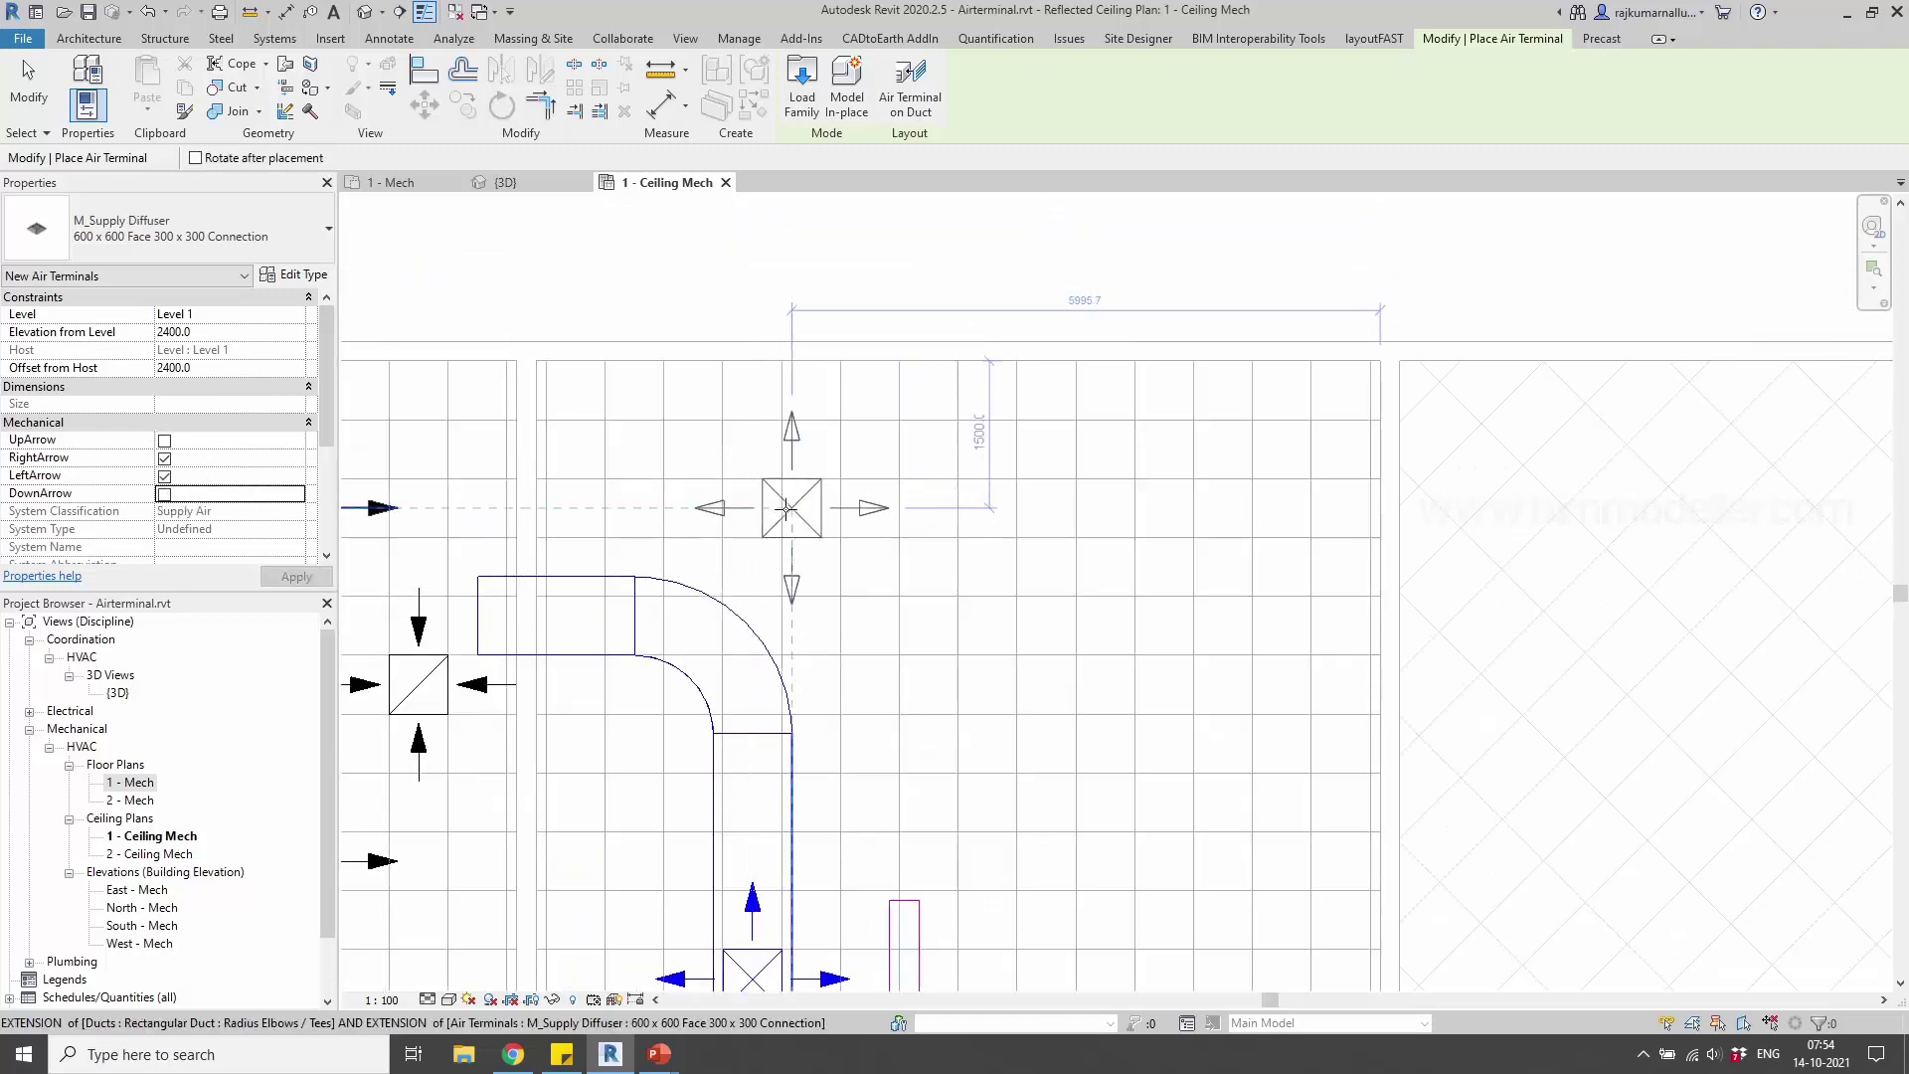
Place the two-way supply diffuser in Space 2, 5800 mm from the wall beside Space 3 and 1500 mm from the upper wall
left_click(812, 507)
key("Escape")
key("Escape")
left_click(830, 524)
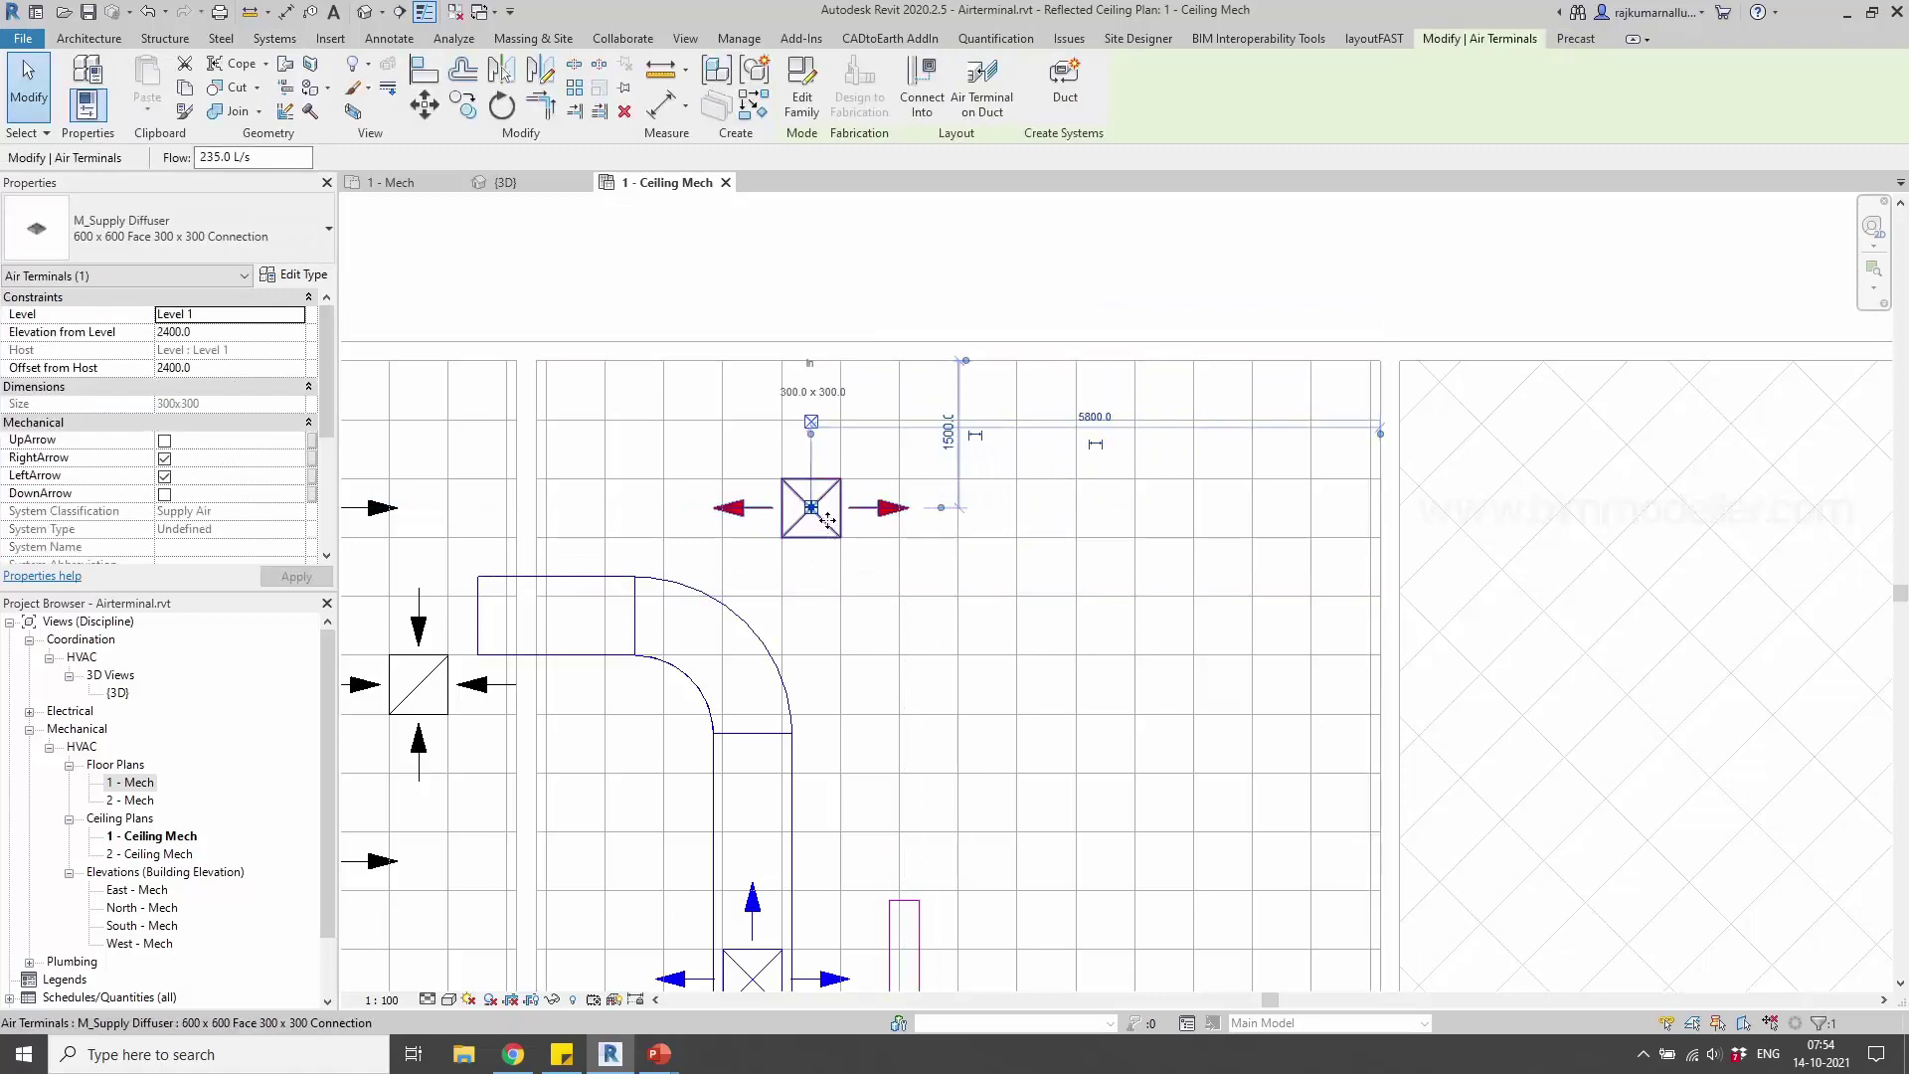
middle_click_drag(777, 527, 832, 526)
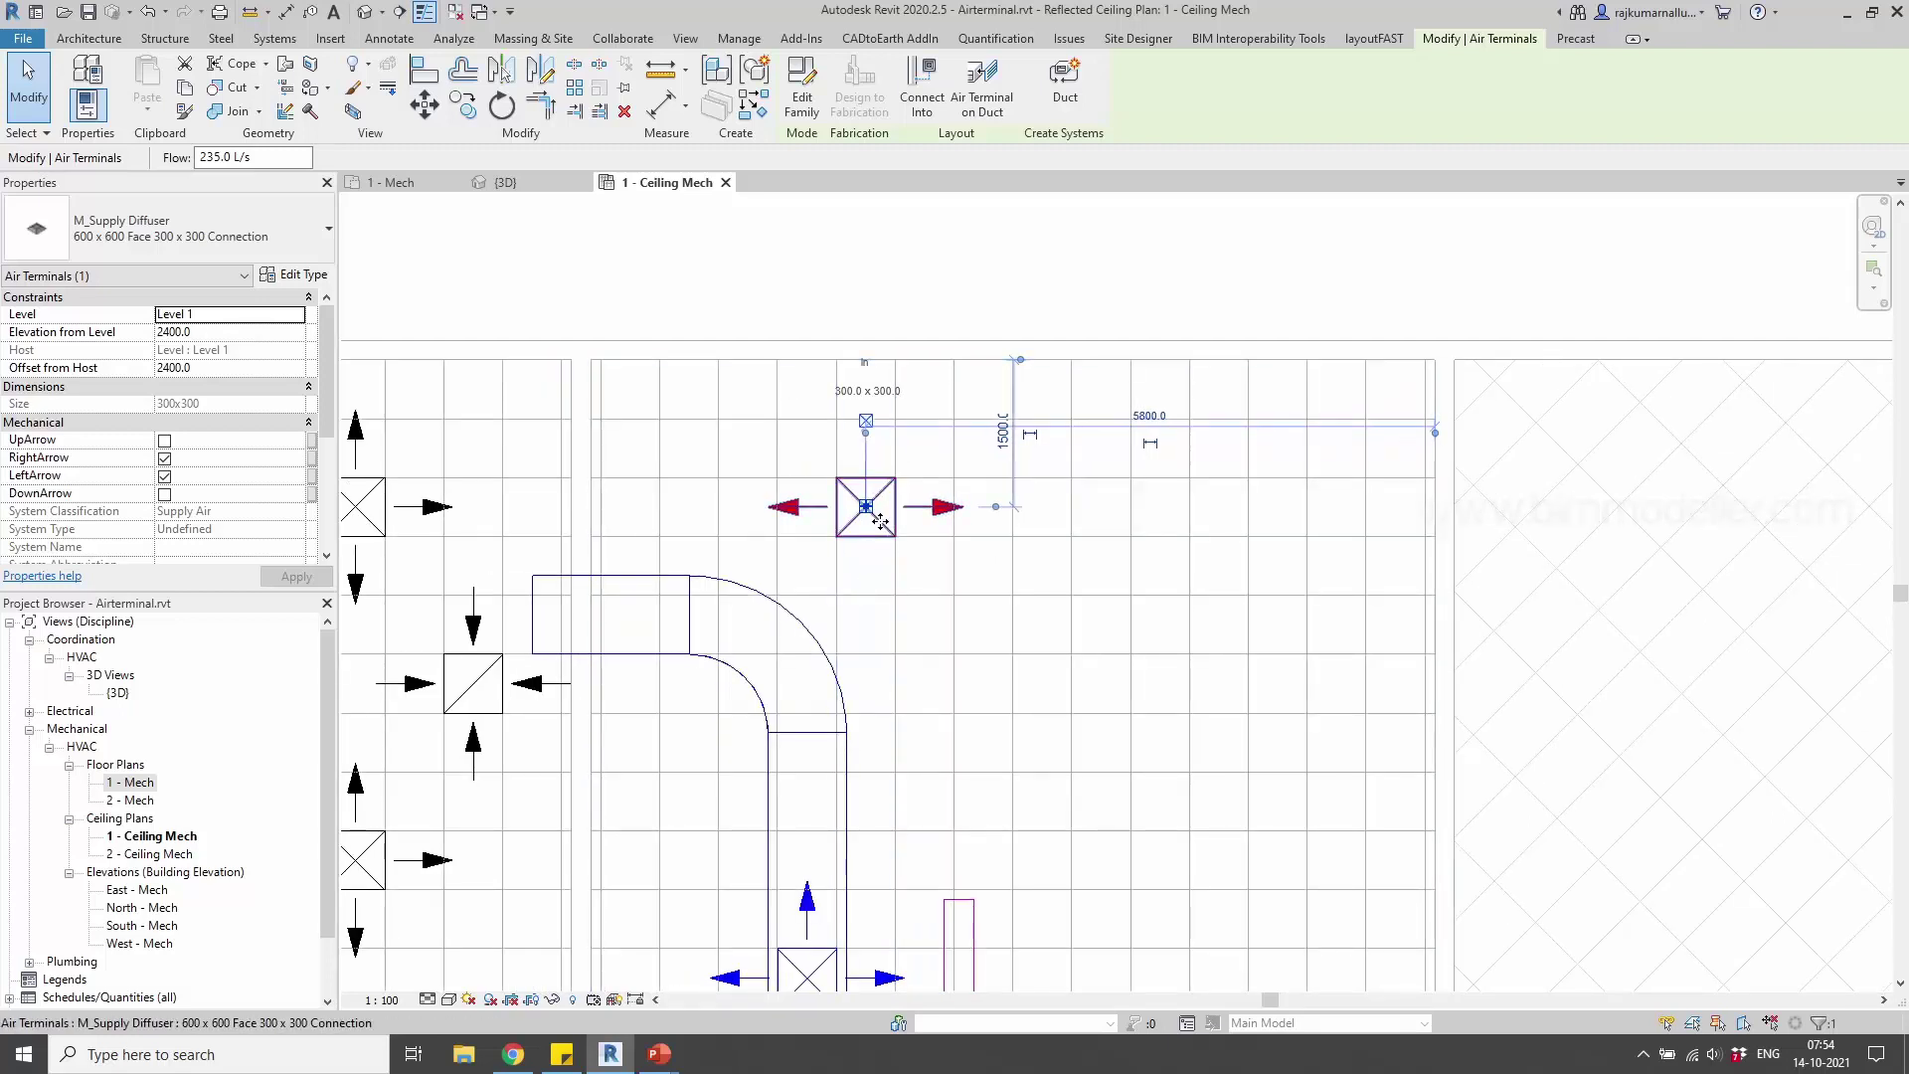
Add three matching Space 2 diffusers to form a rectangle, 5800 and 2200 mm from the wall beside Space 3, 1500 and 5100 mm from the upper wall
key("s")
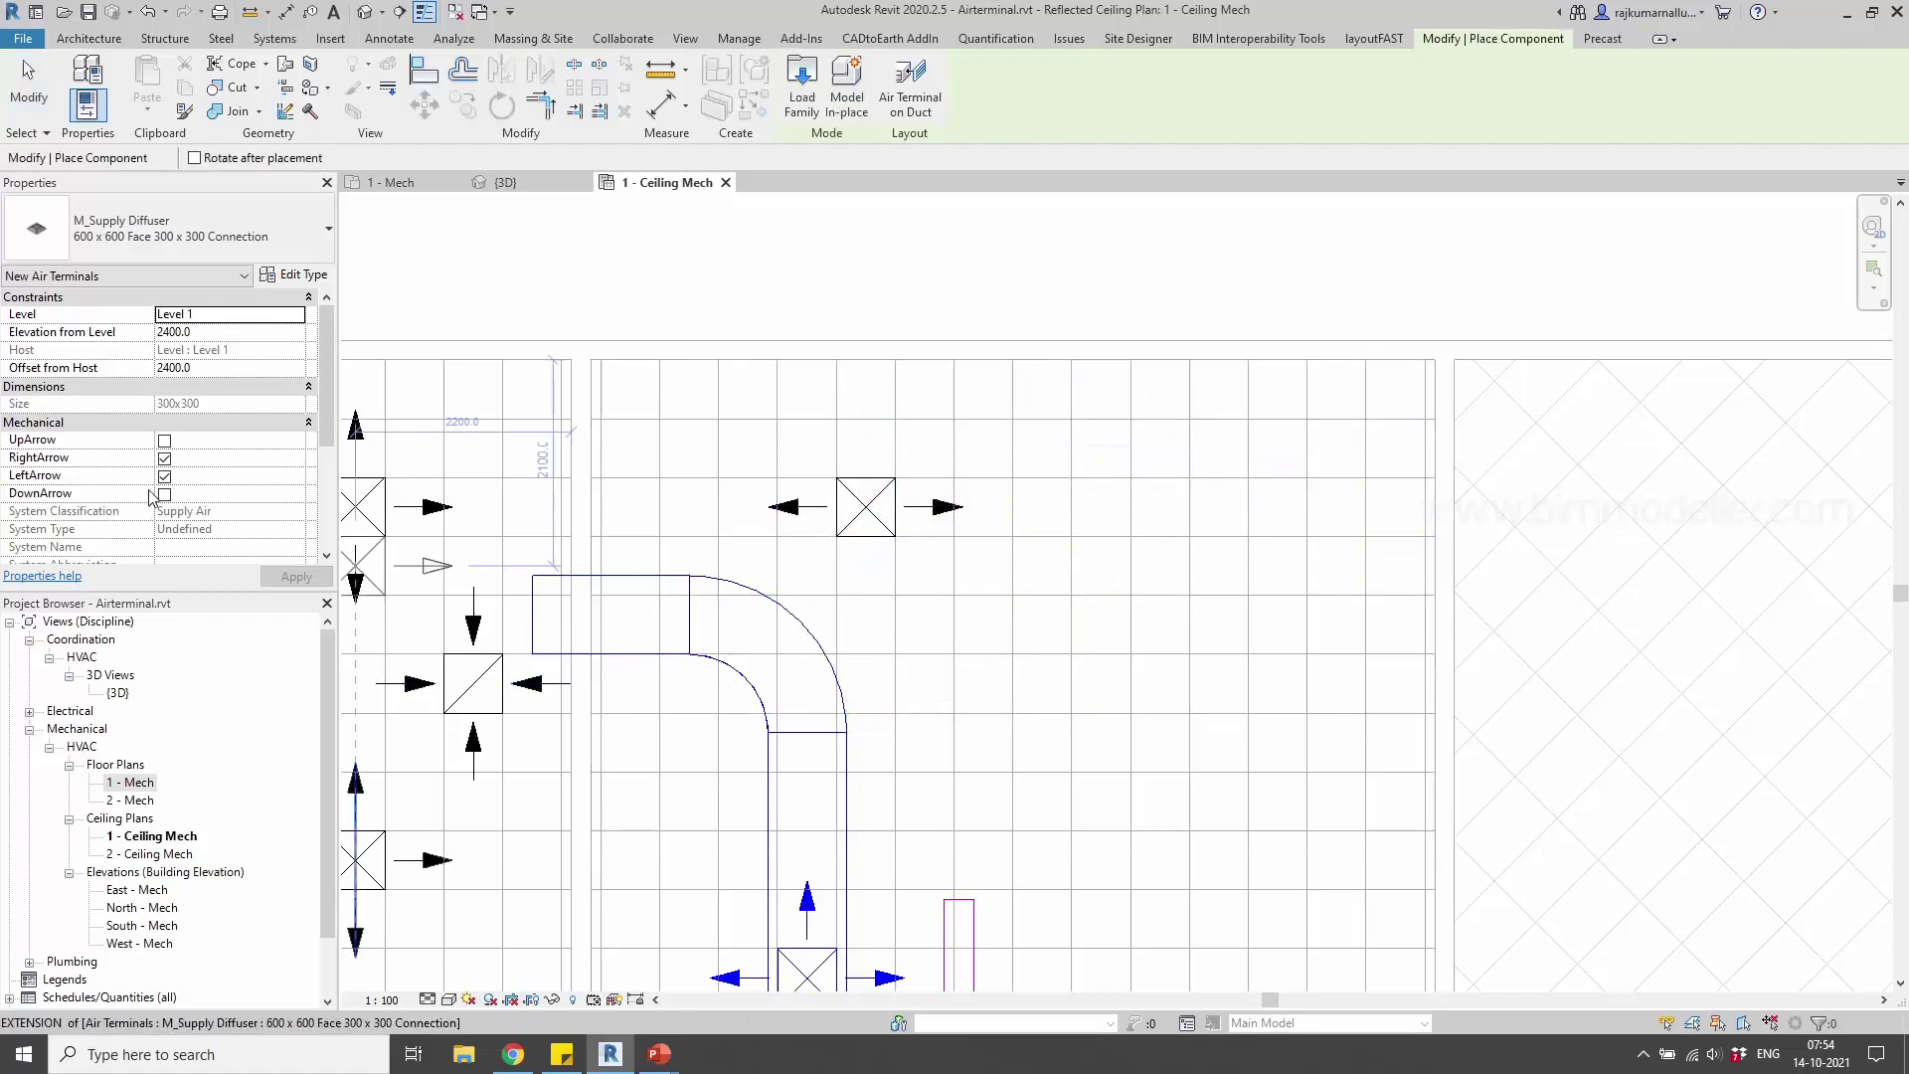
left_click(867, 858)
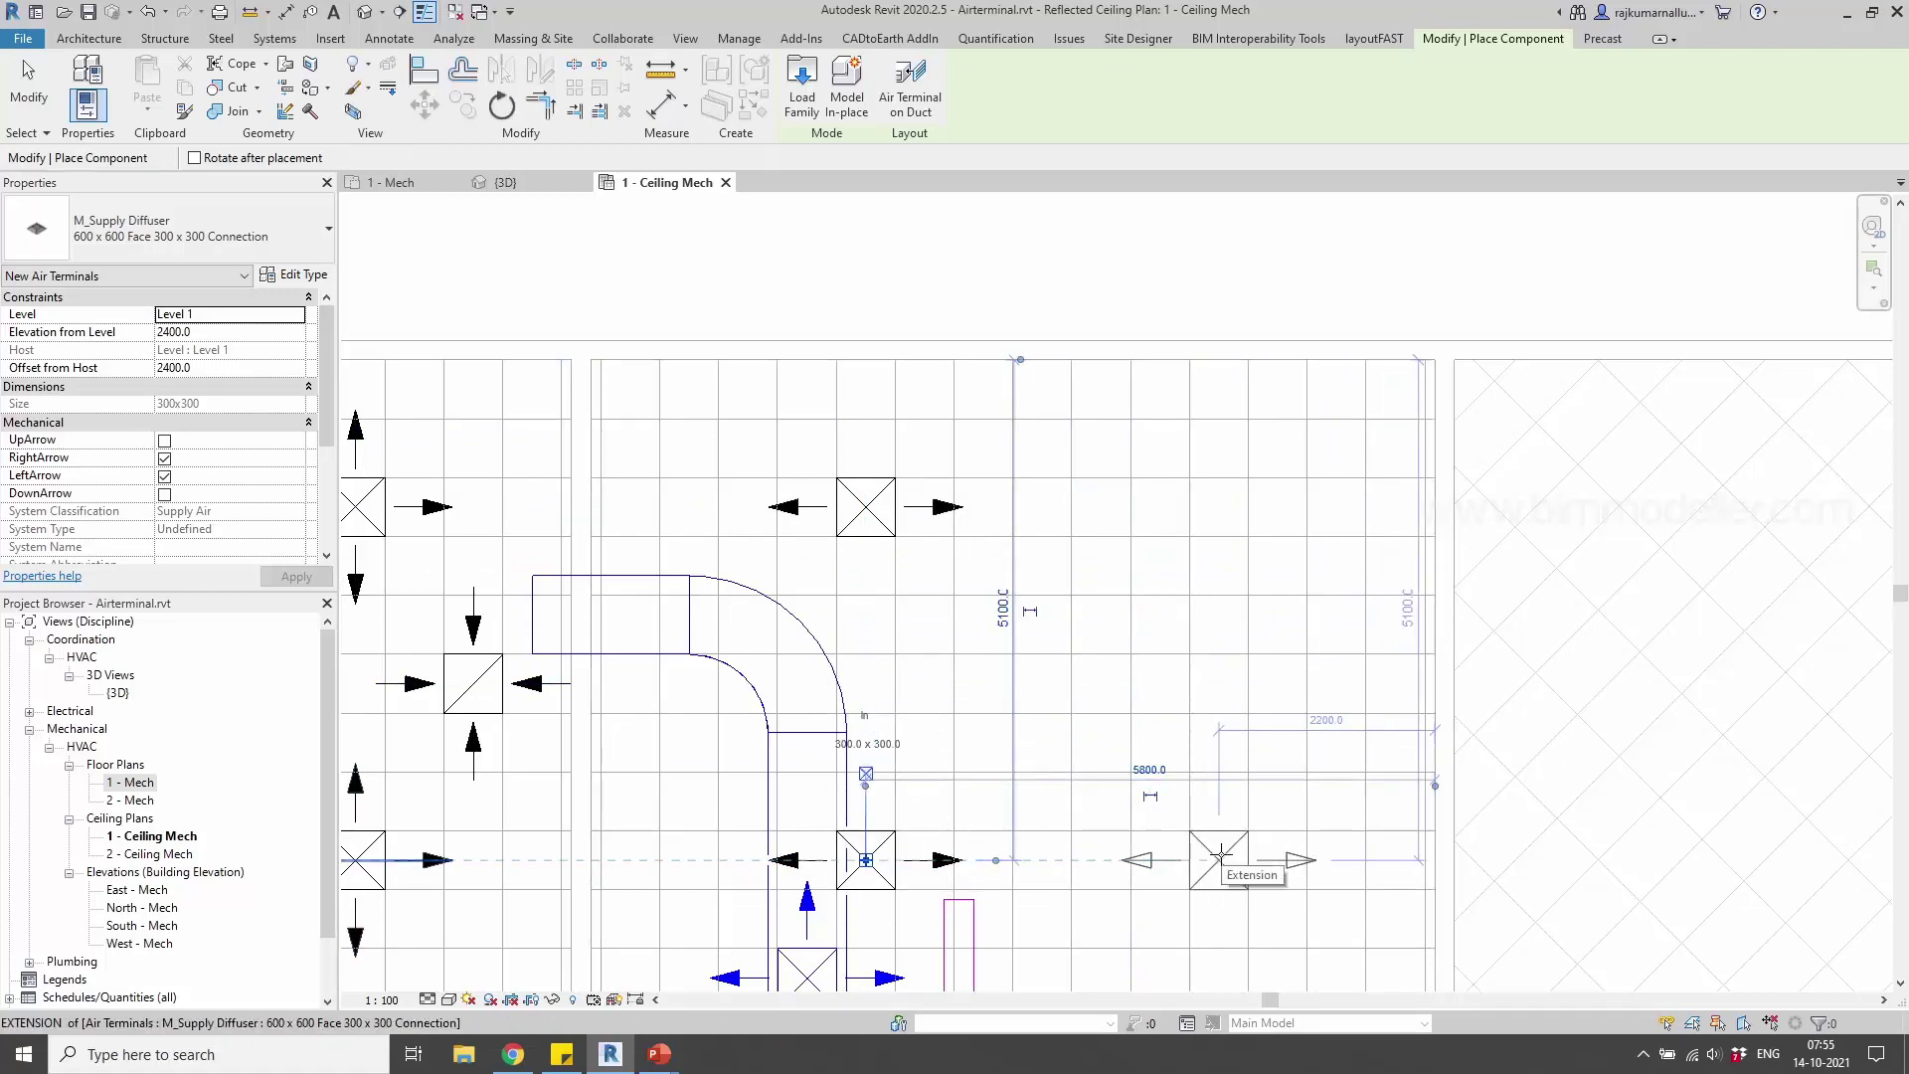
left_click(1219, 859)
left_click(1219, 507)
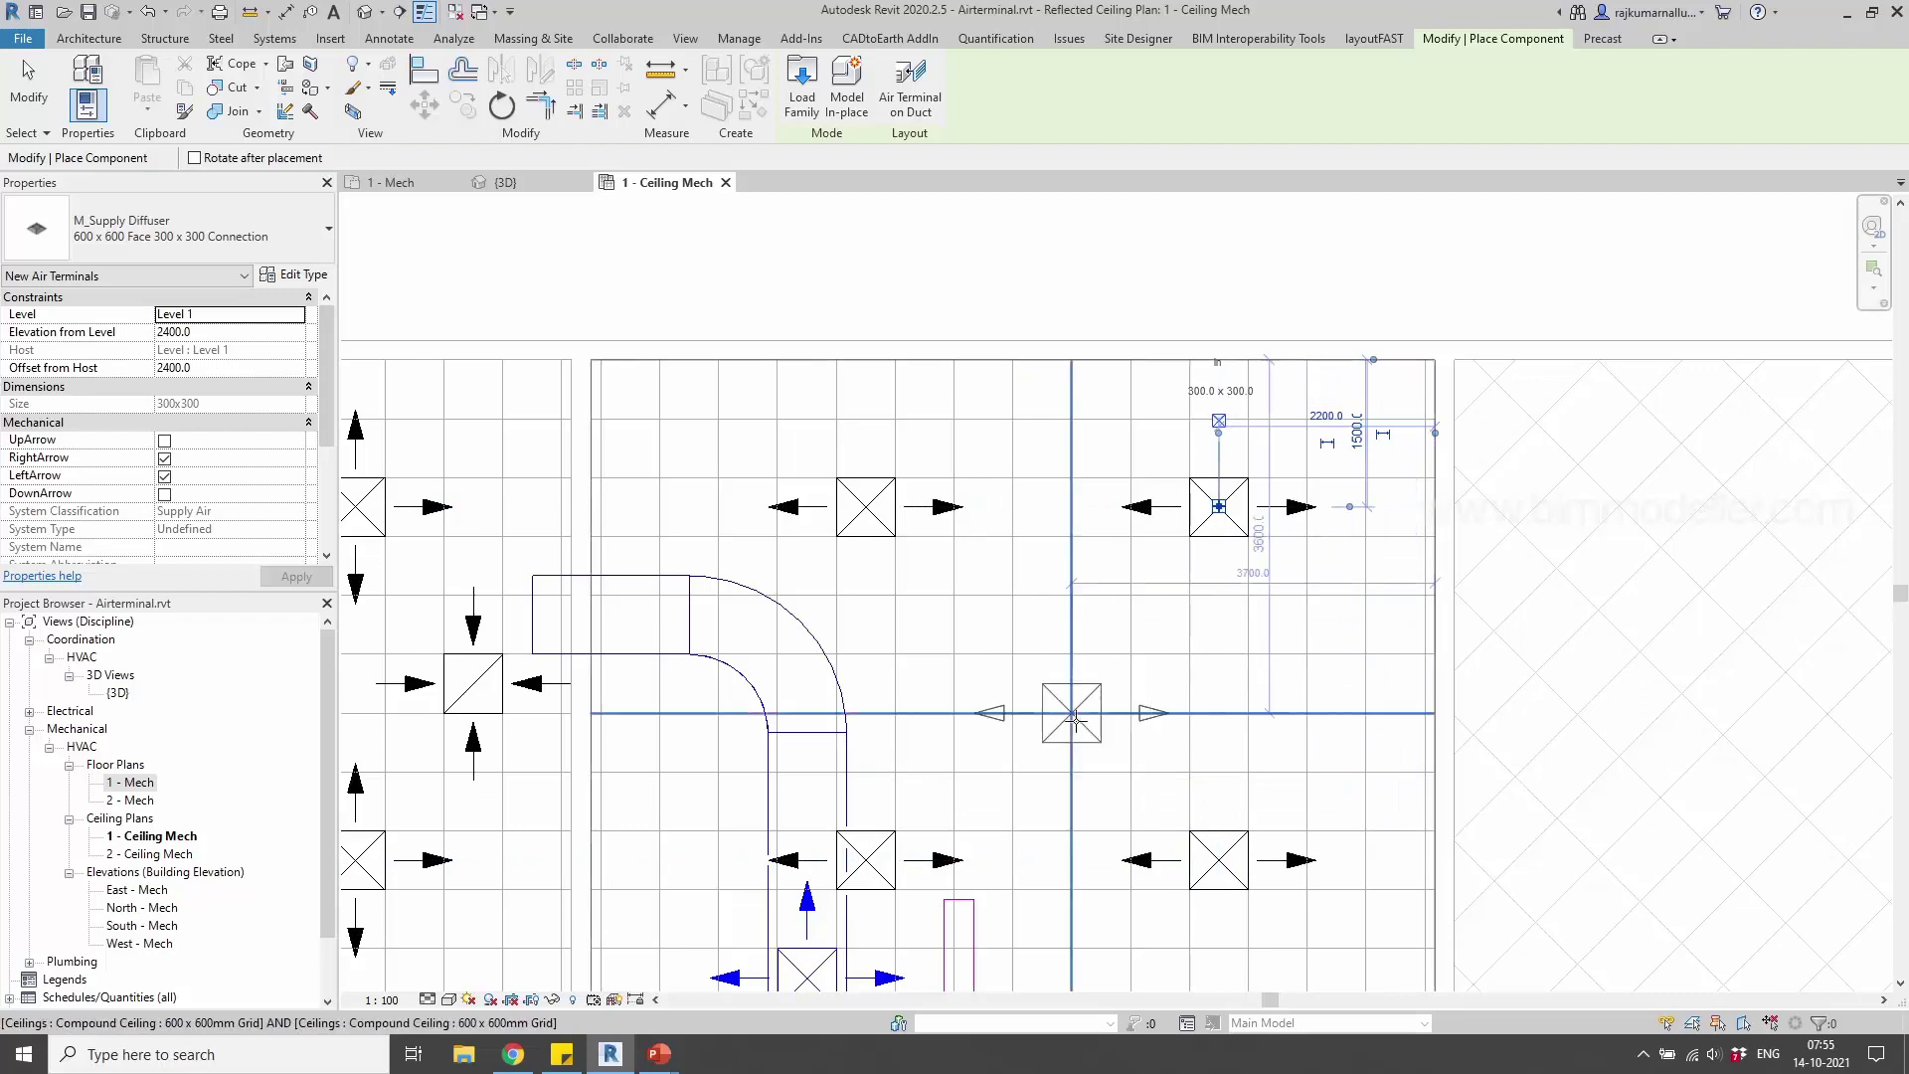
middle_click_drag(1219, 506, 1099, 500)
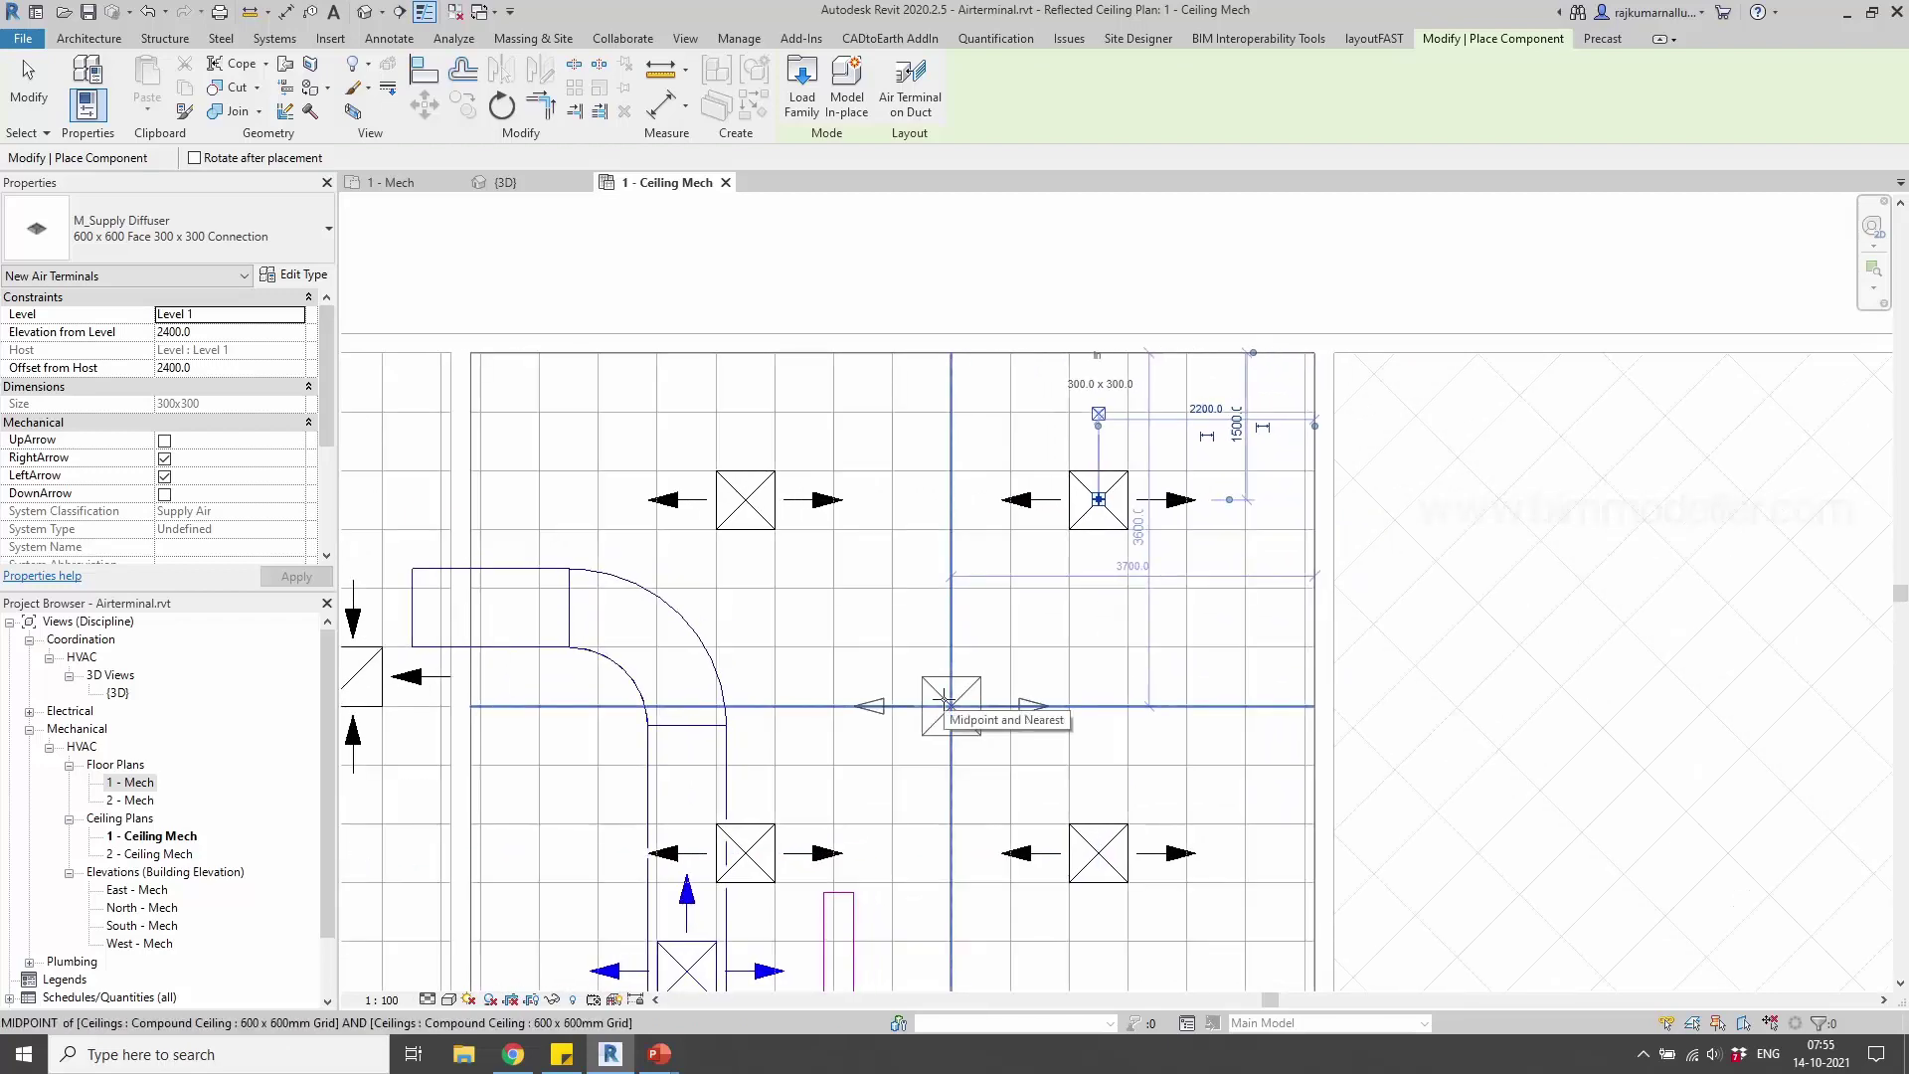
key("Escape")
key("Escape")
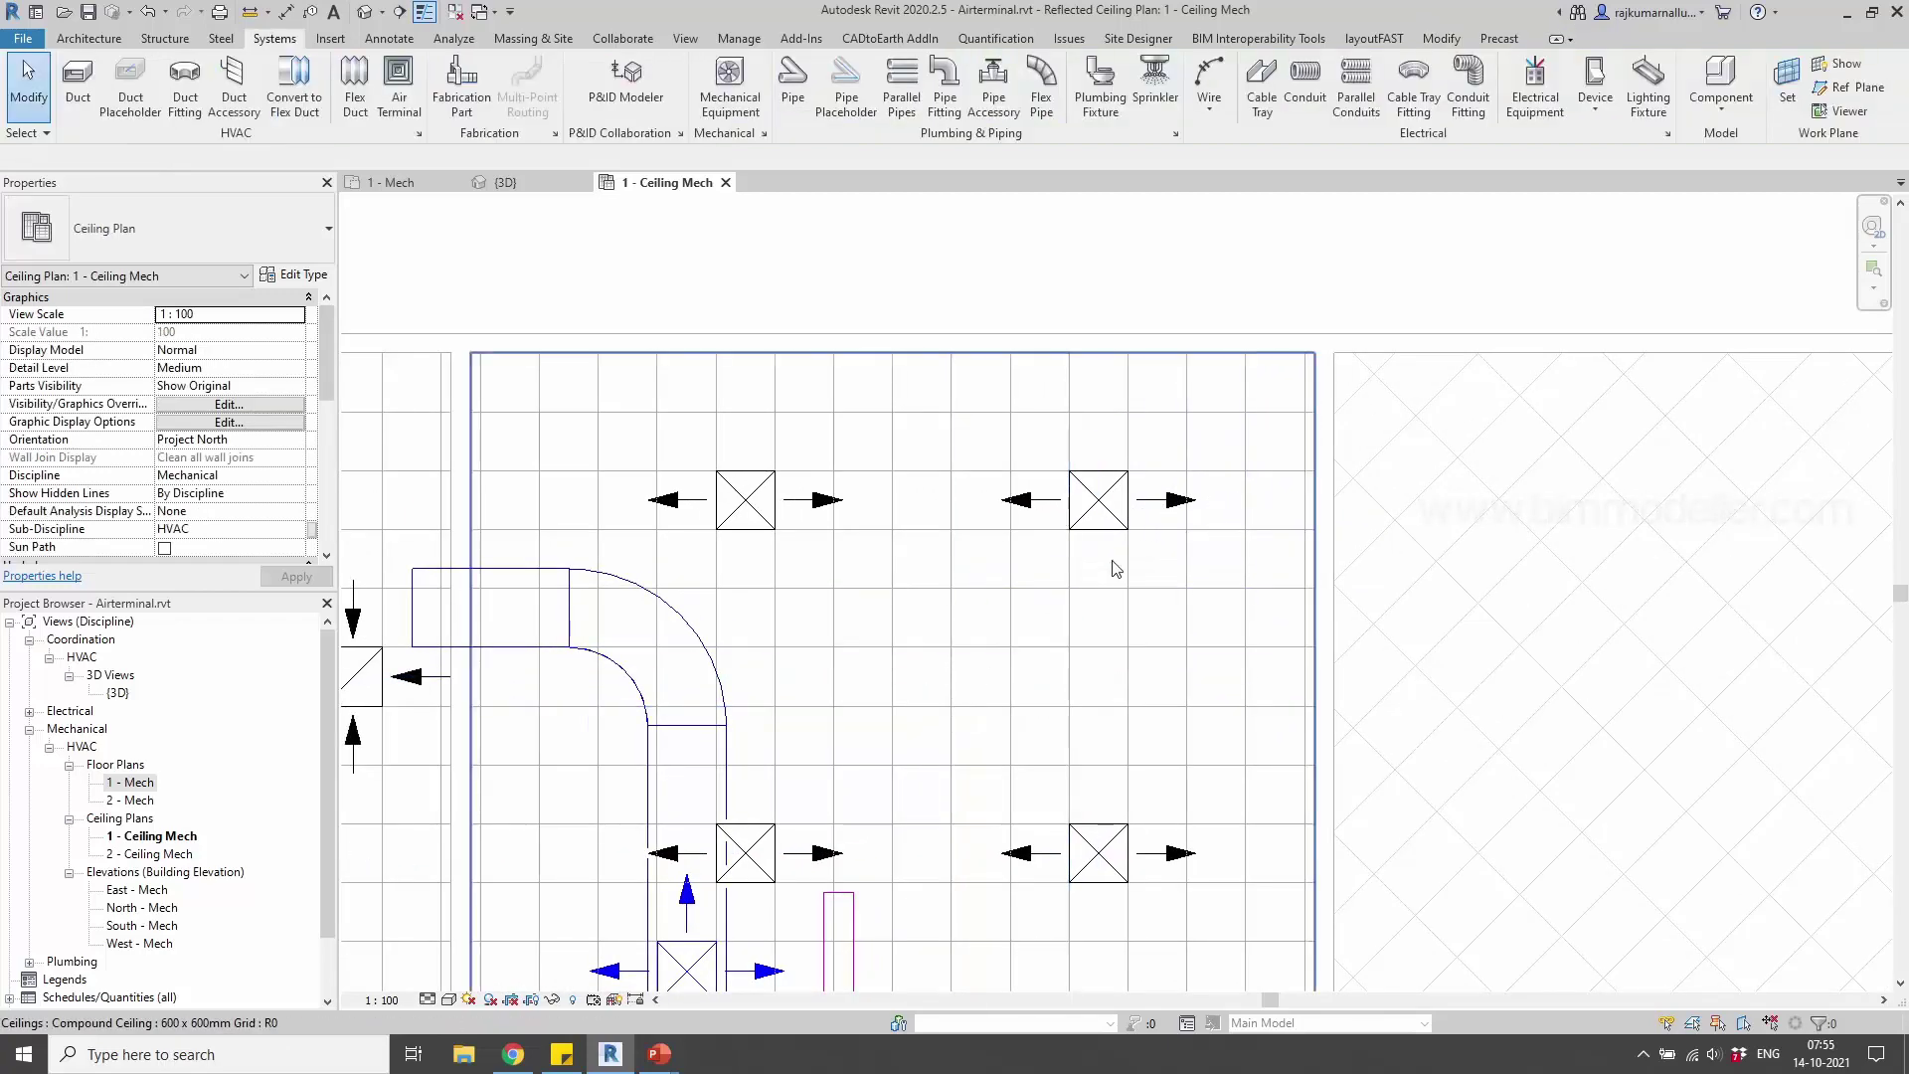
left_click(1118, 529)
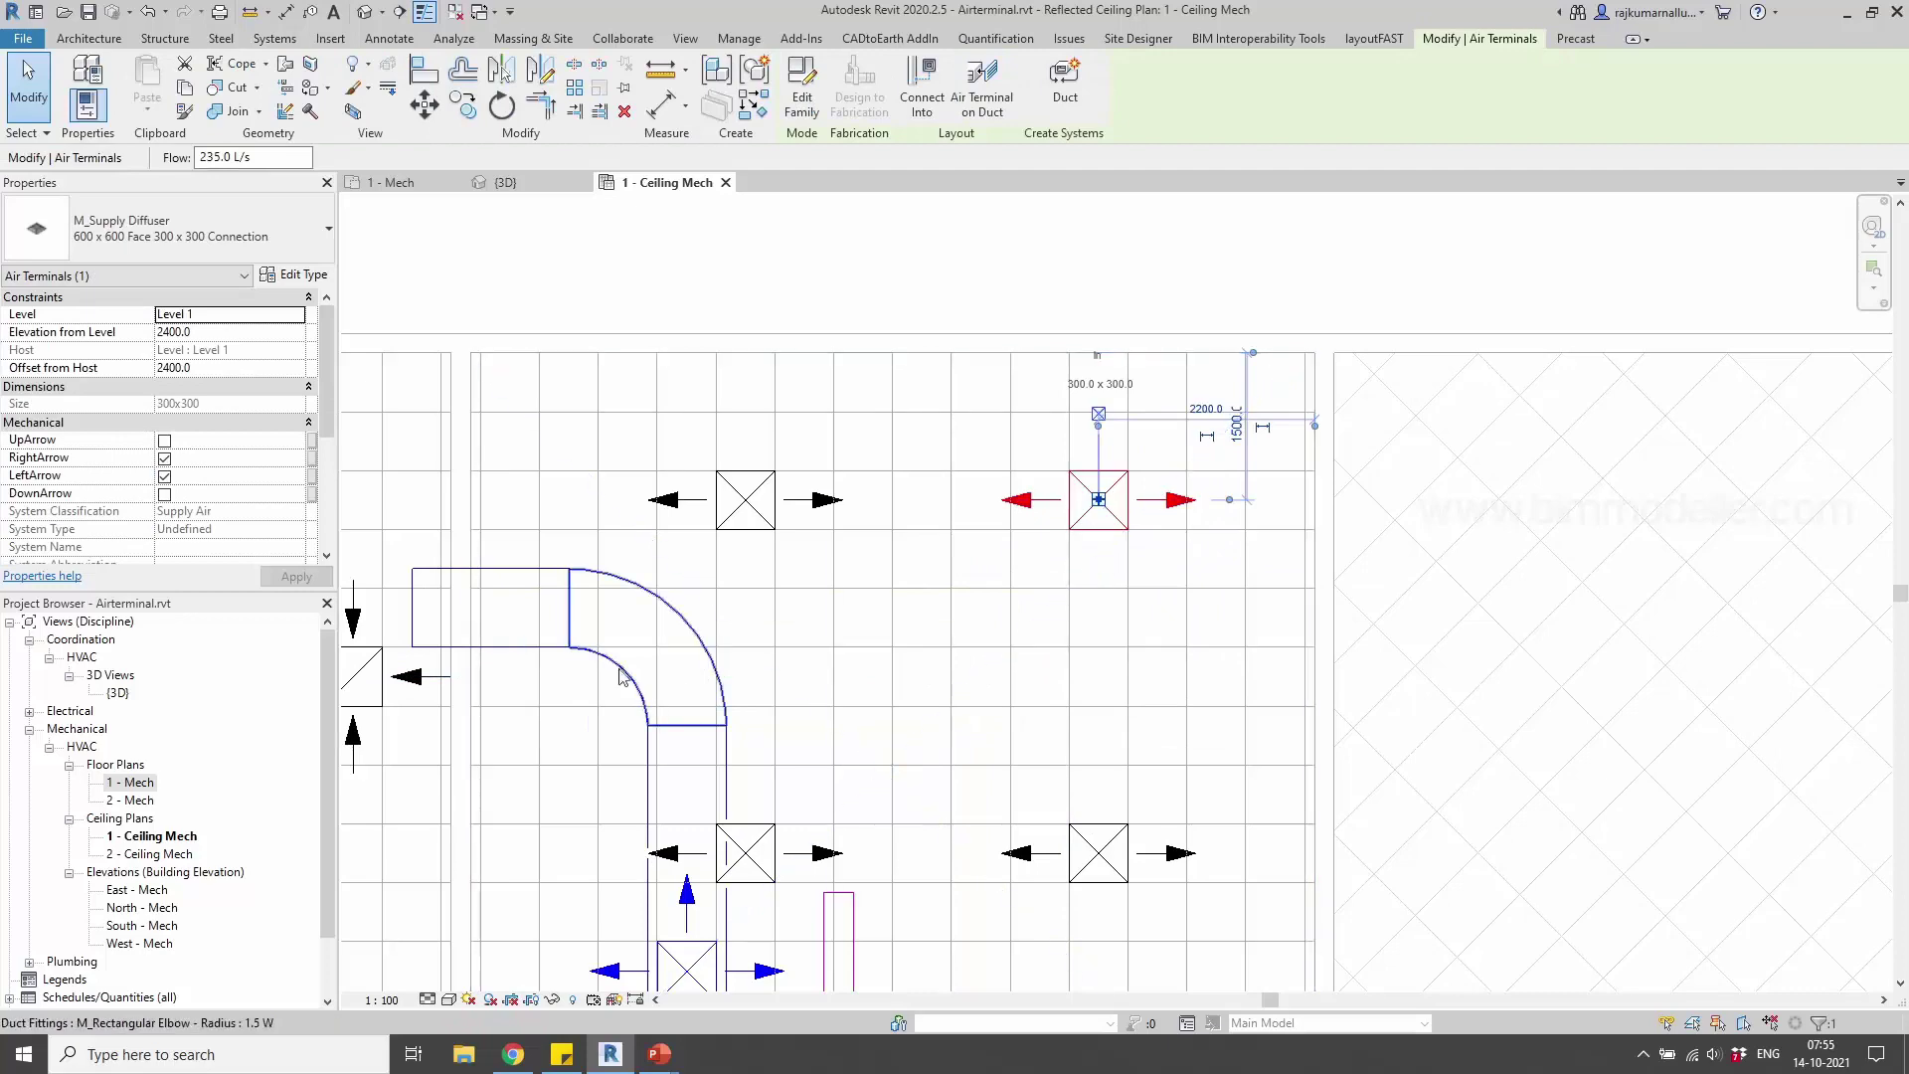
scroll(564, 661, "down", 2)
key("c")
key("s")
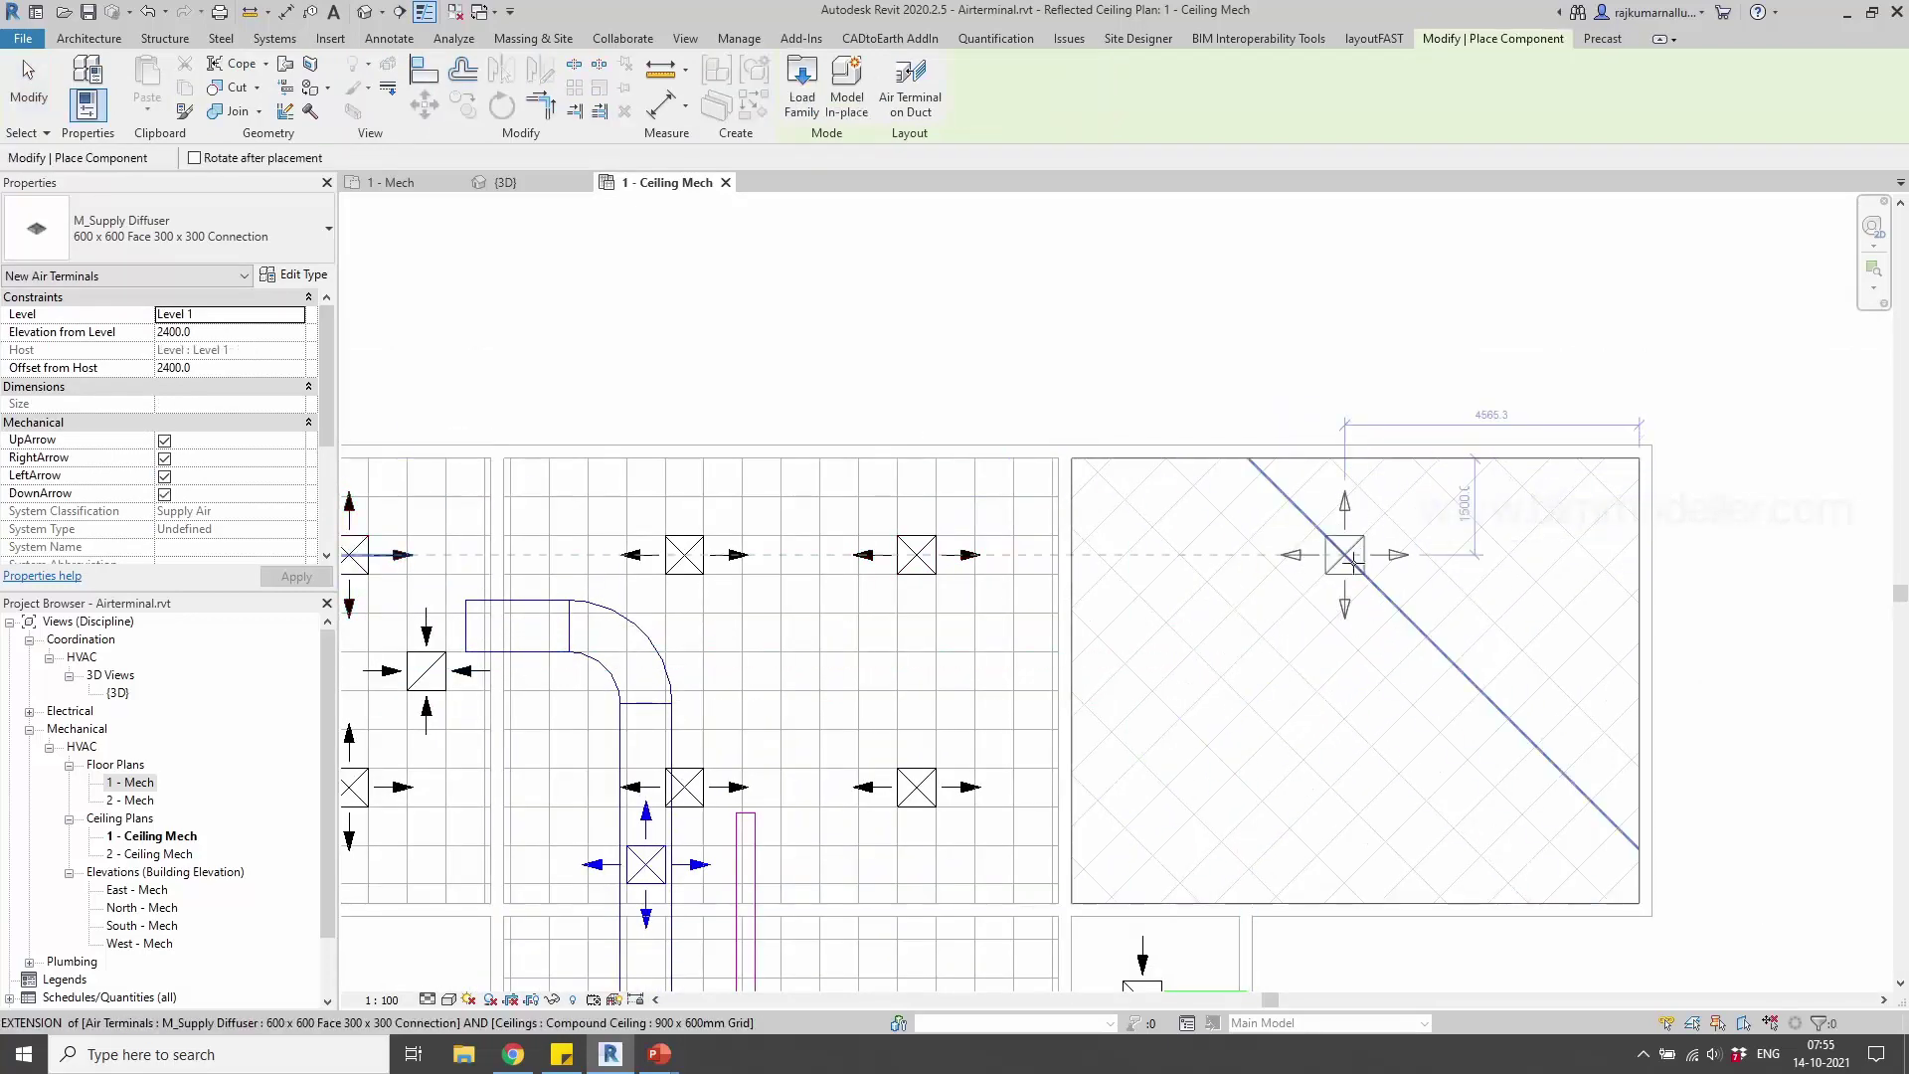
key("Escape")
Place a similar two-way supply diffuser rotated 90 degrees, midway between the two Space 2 diffusers nearest Space 3, 3300 mm from the upper wall
left_click(915, 557)
key("c")
key("s")
scroll(919, 609, "up", 2)
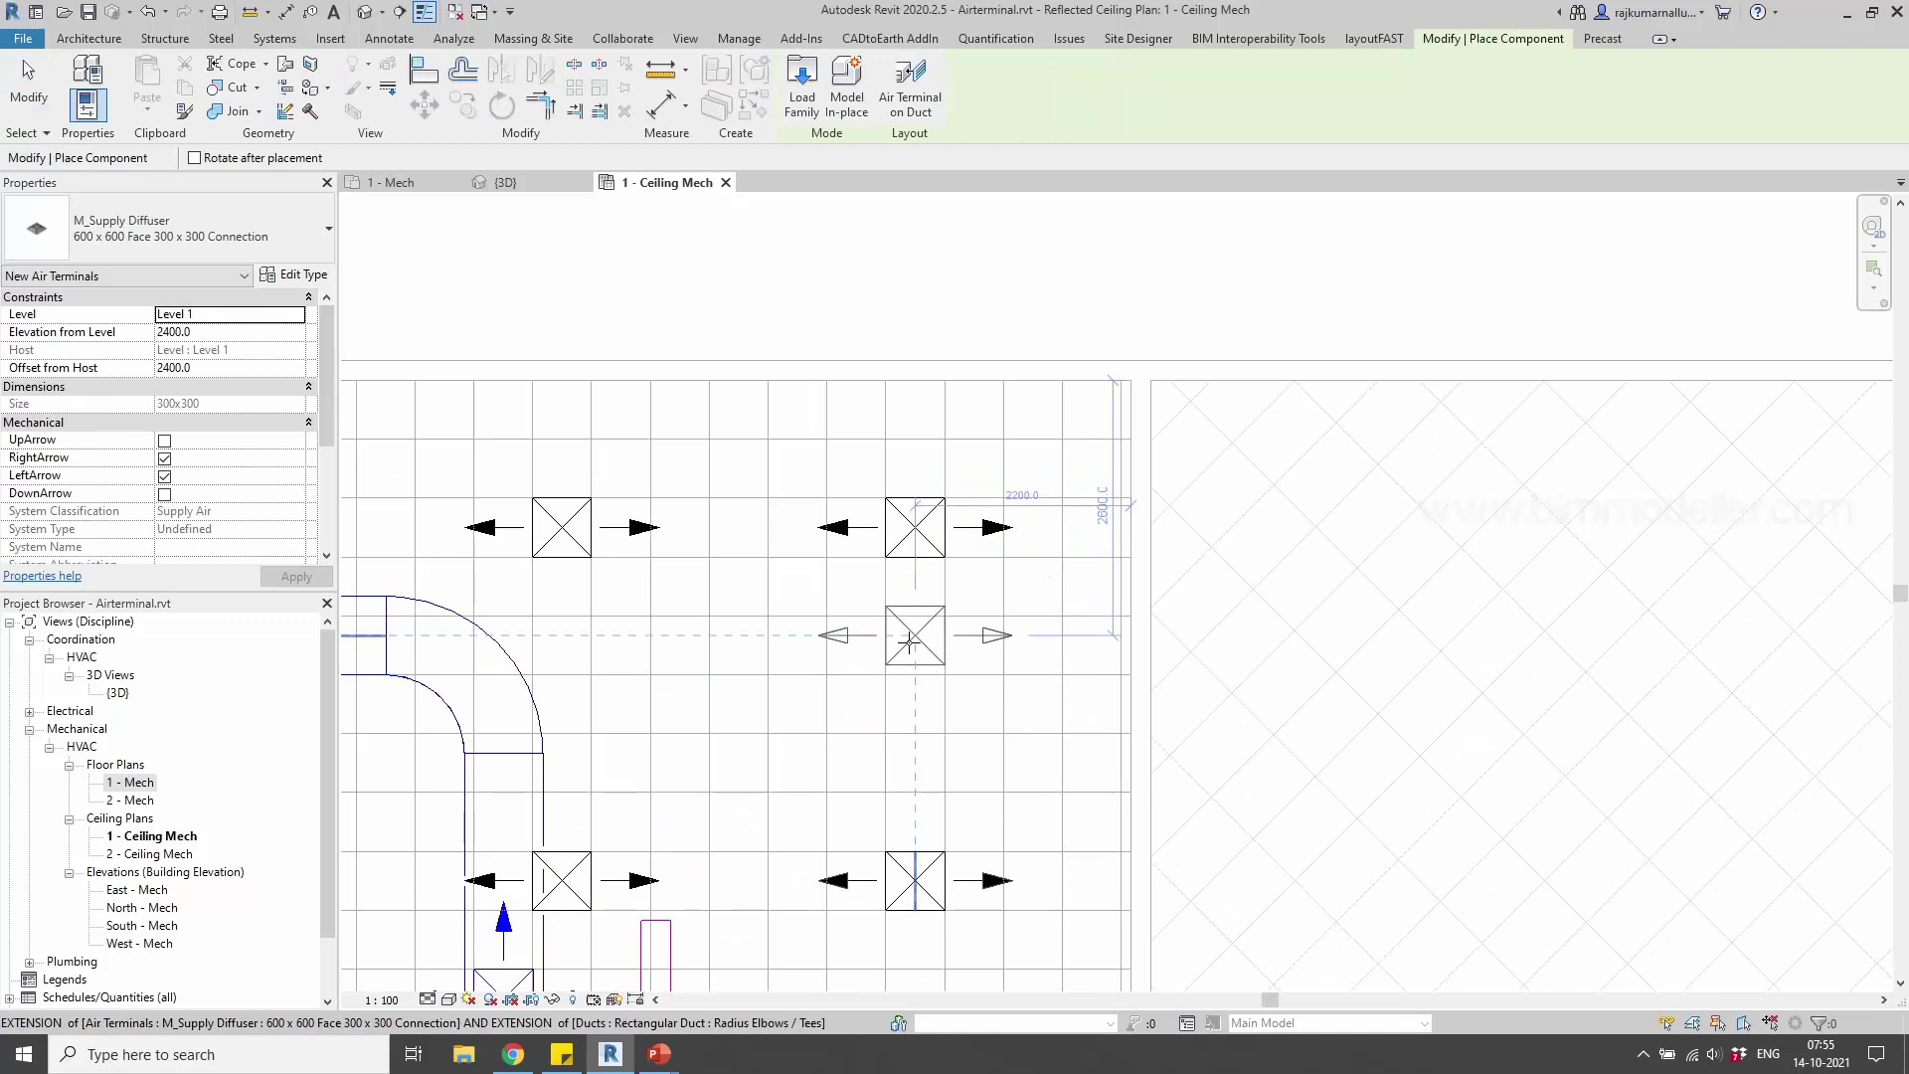
key("space")
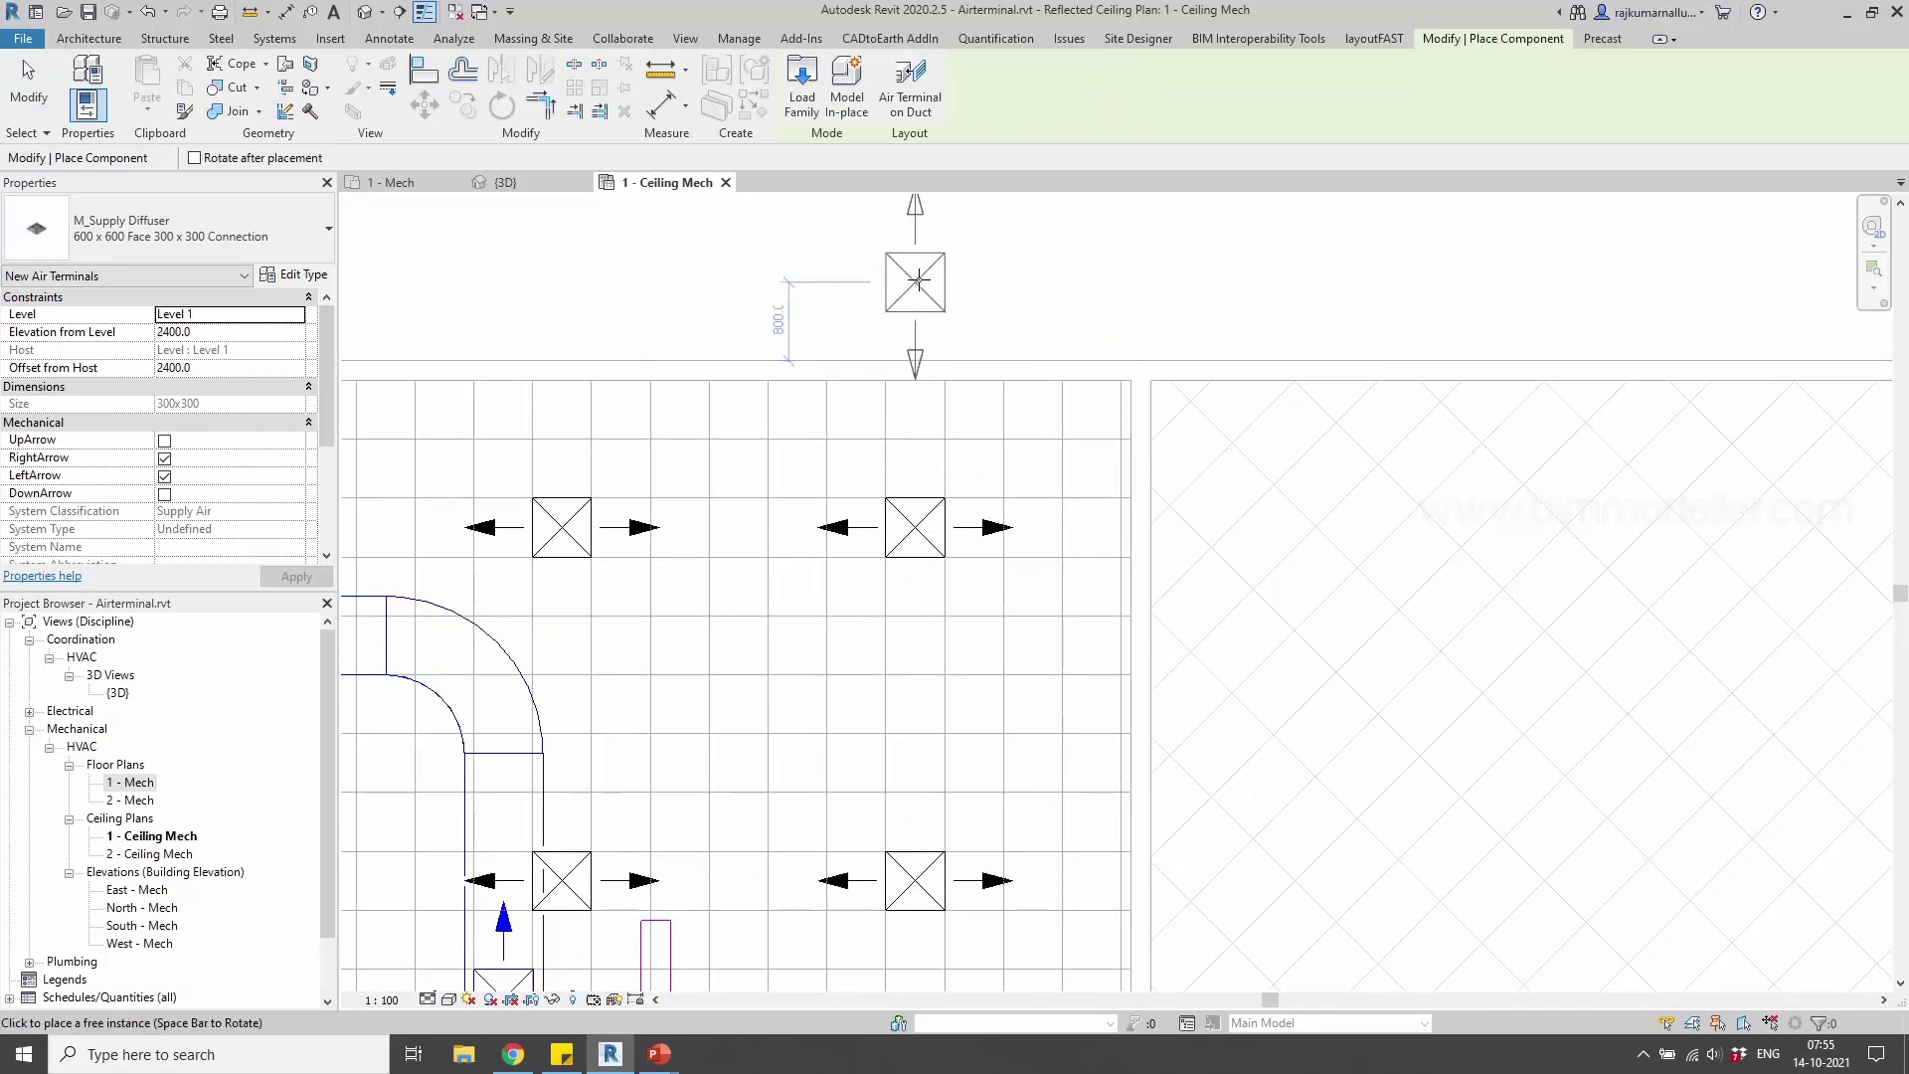
key("space")
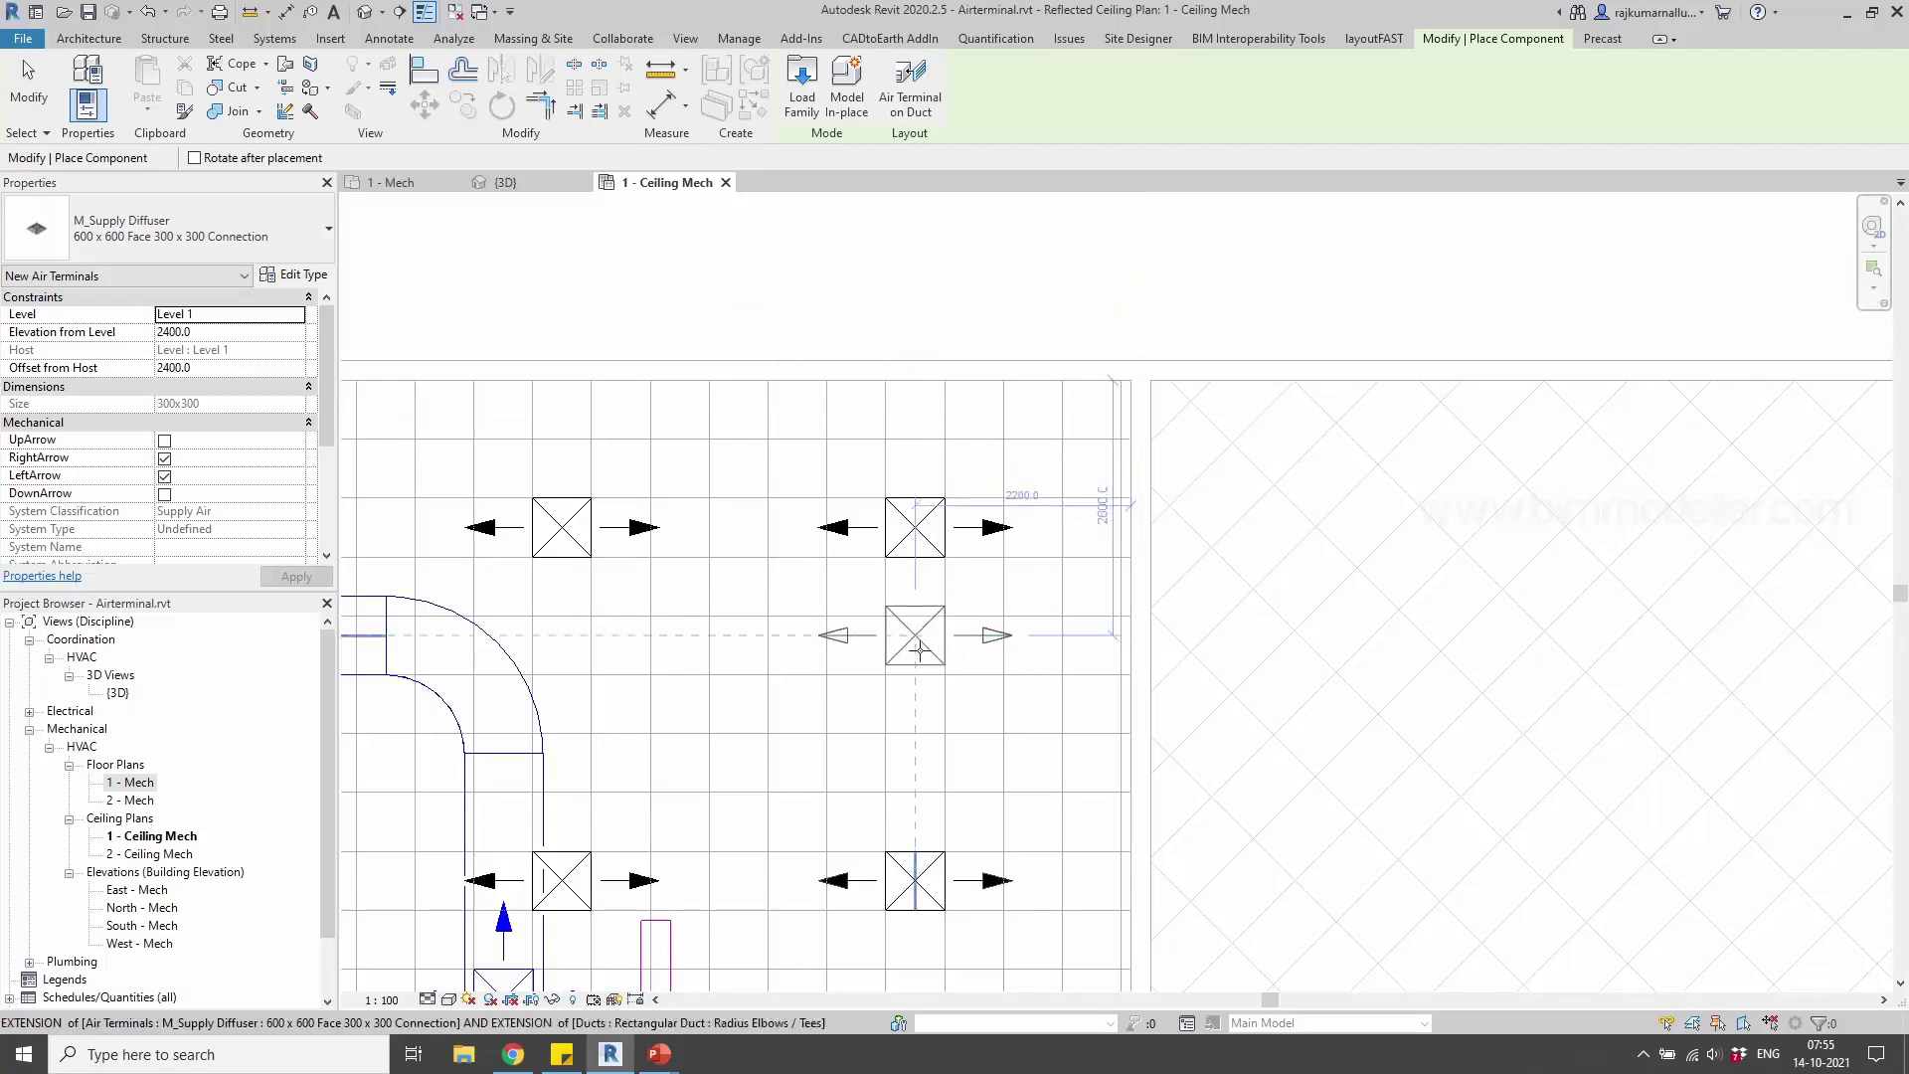
key("space")
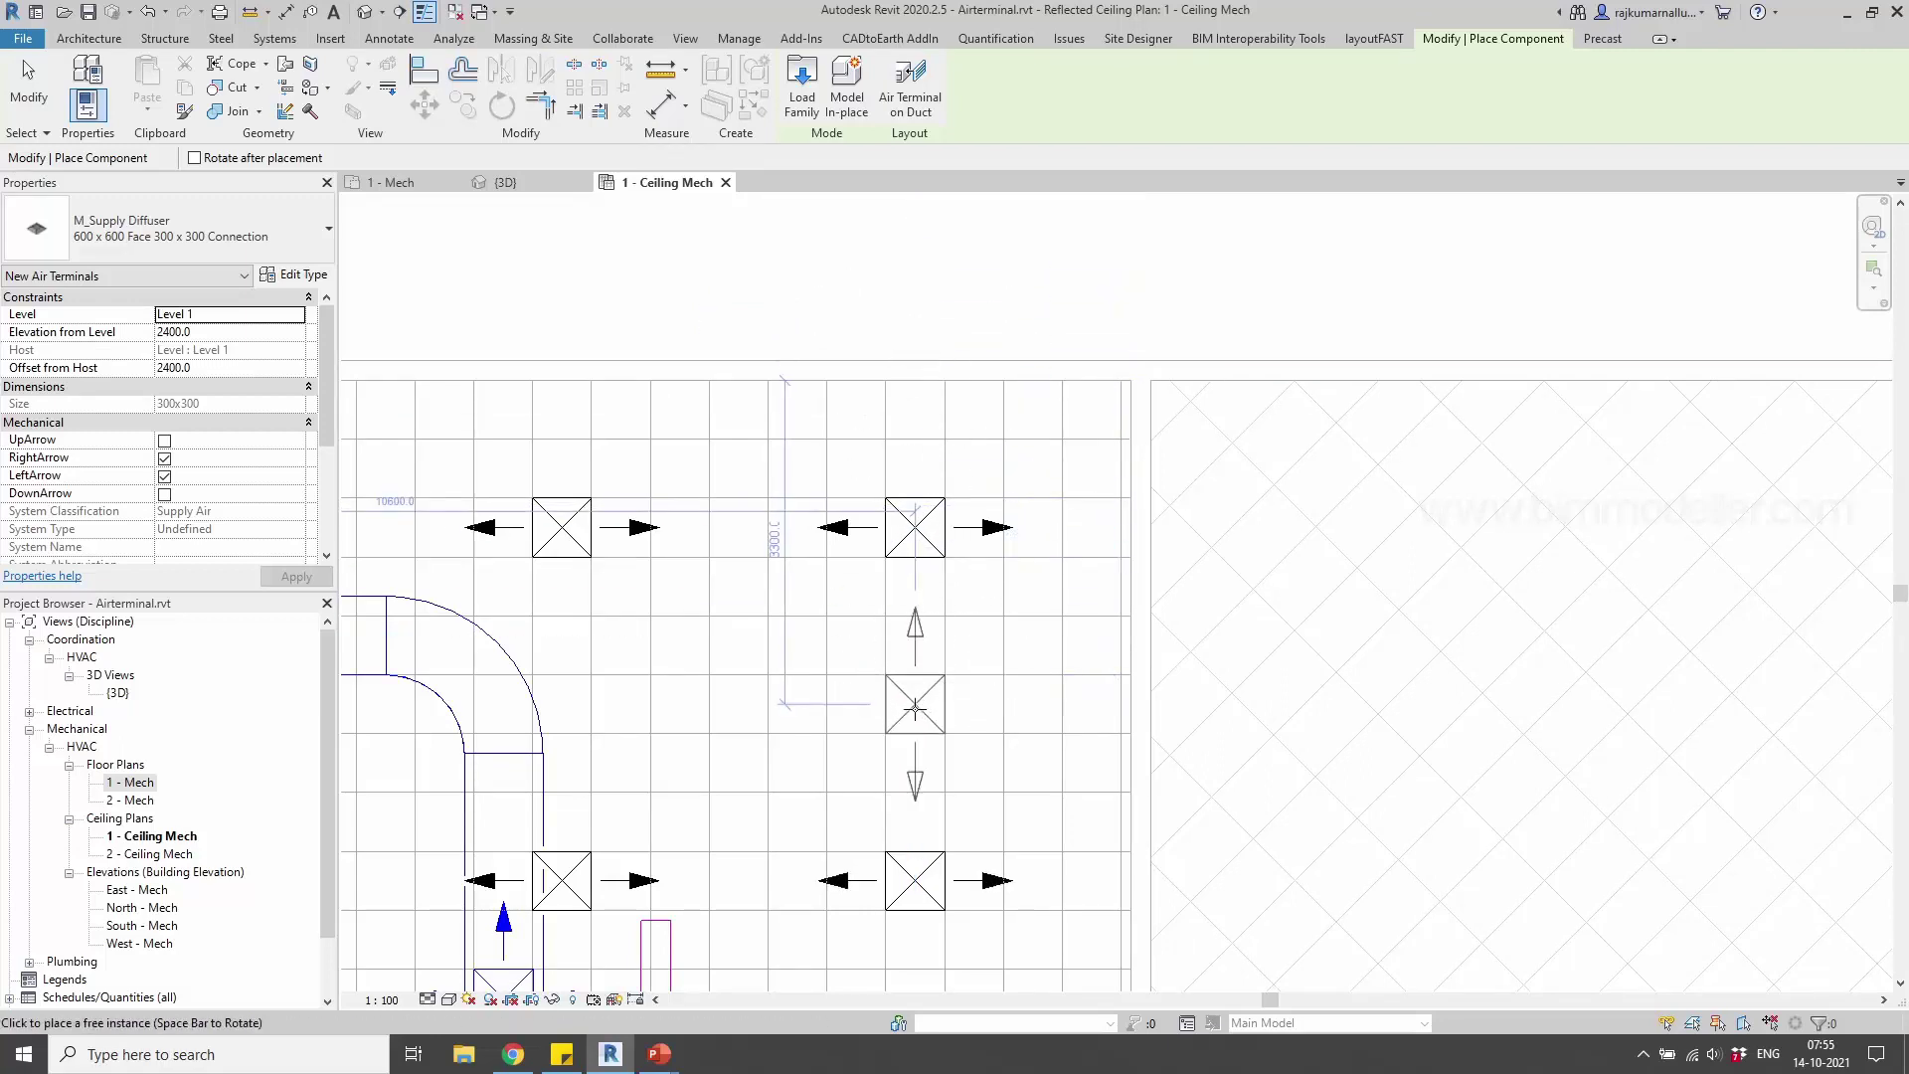
left_click(914, 707)
key("Escape")
key("Escape")
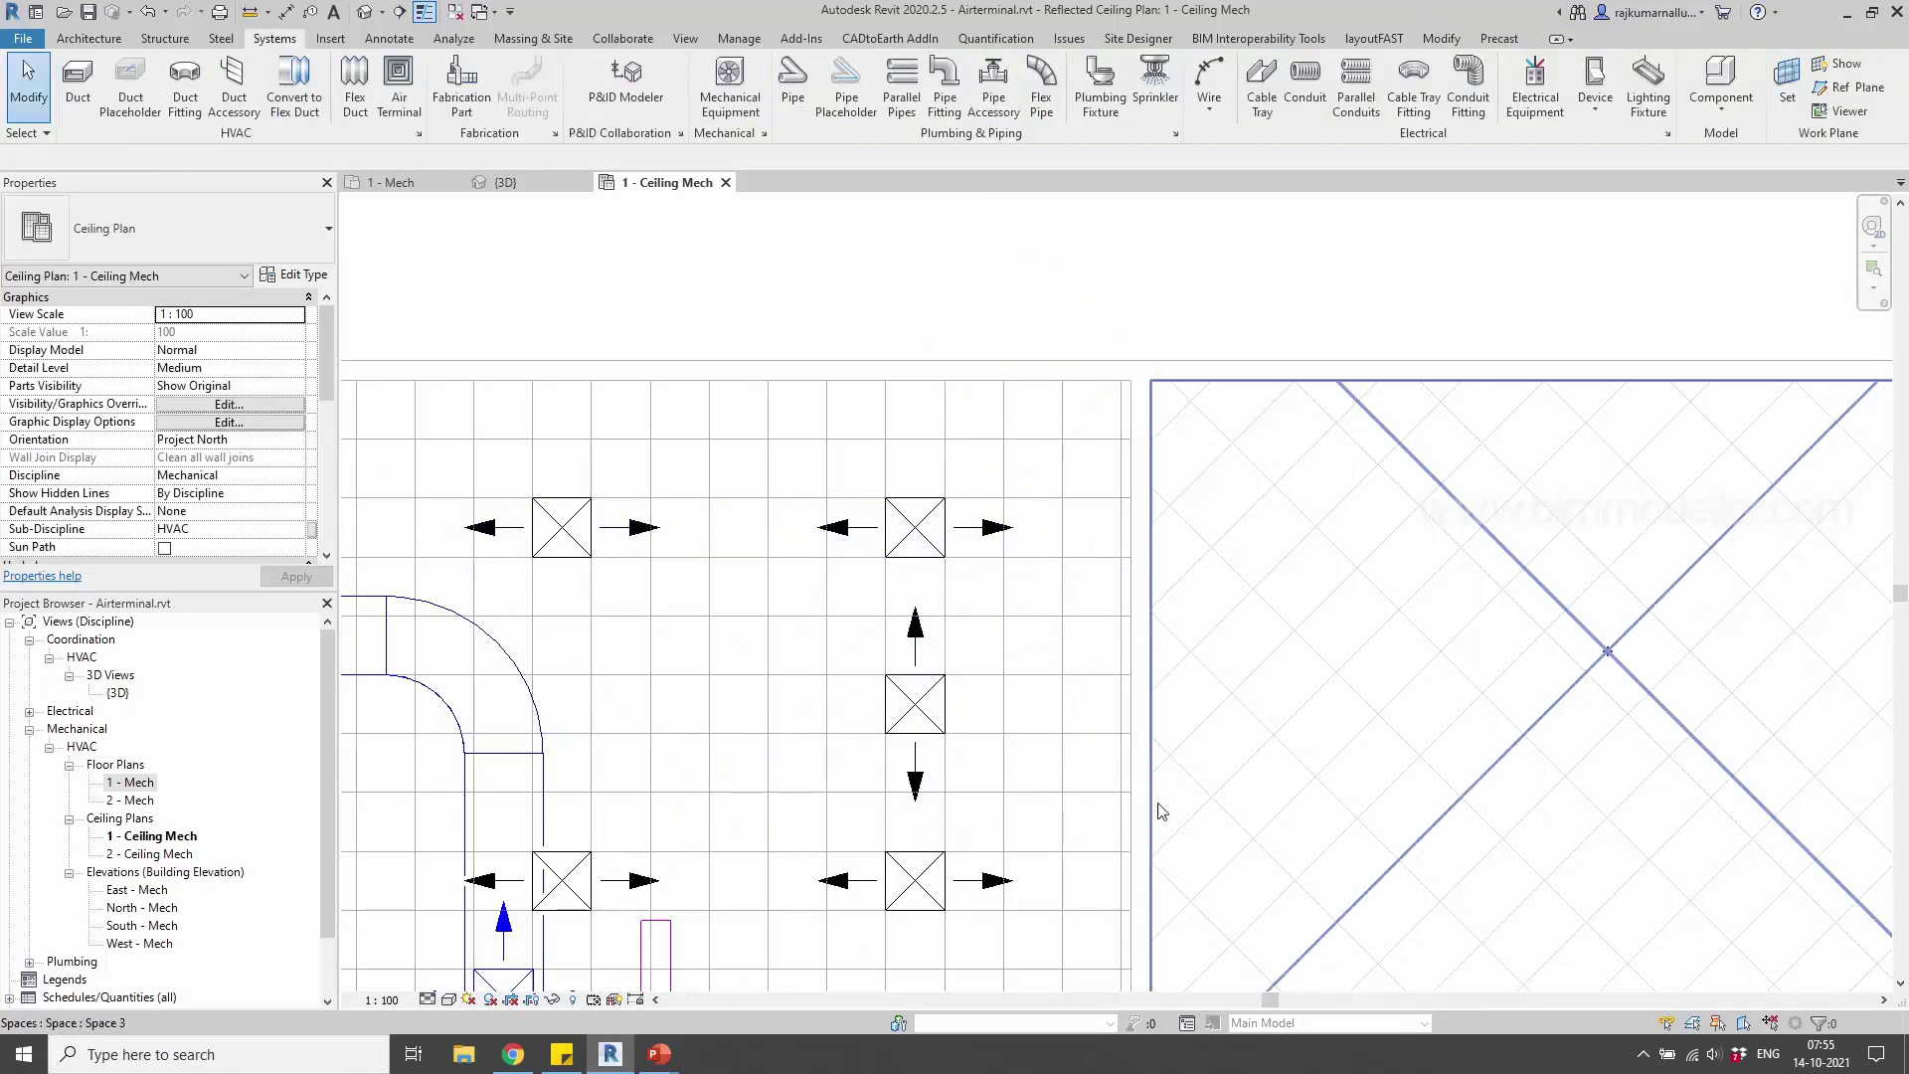
Check the pressure drop and flow settings of a new M_Supply Diffuser without placing it
middle_click_drag(1163, 792, 1068, 761)
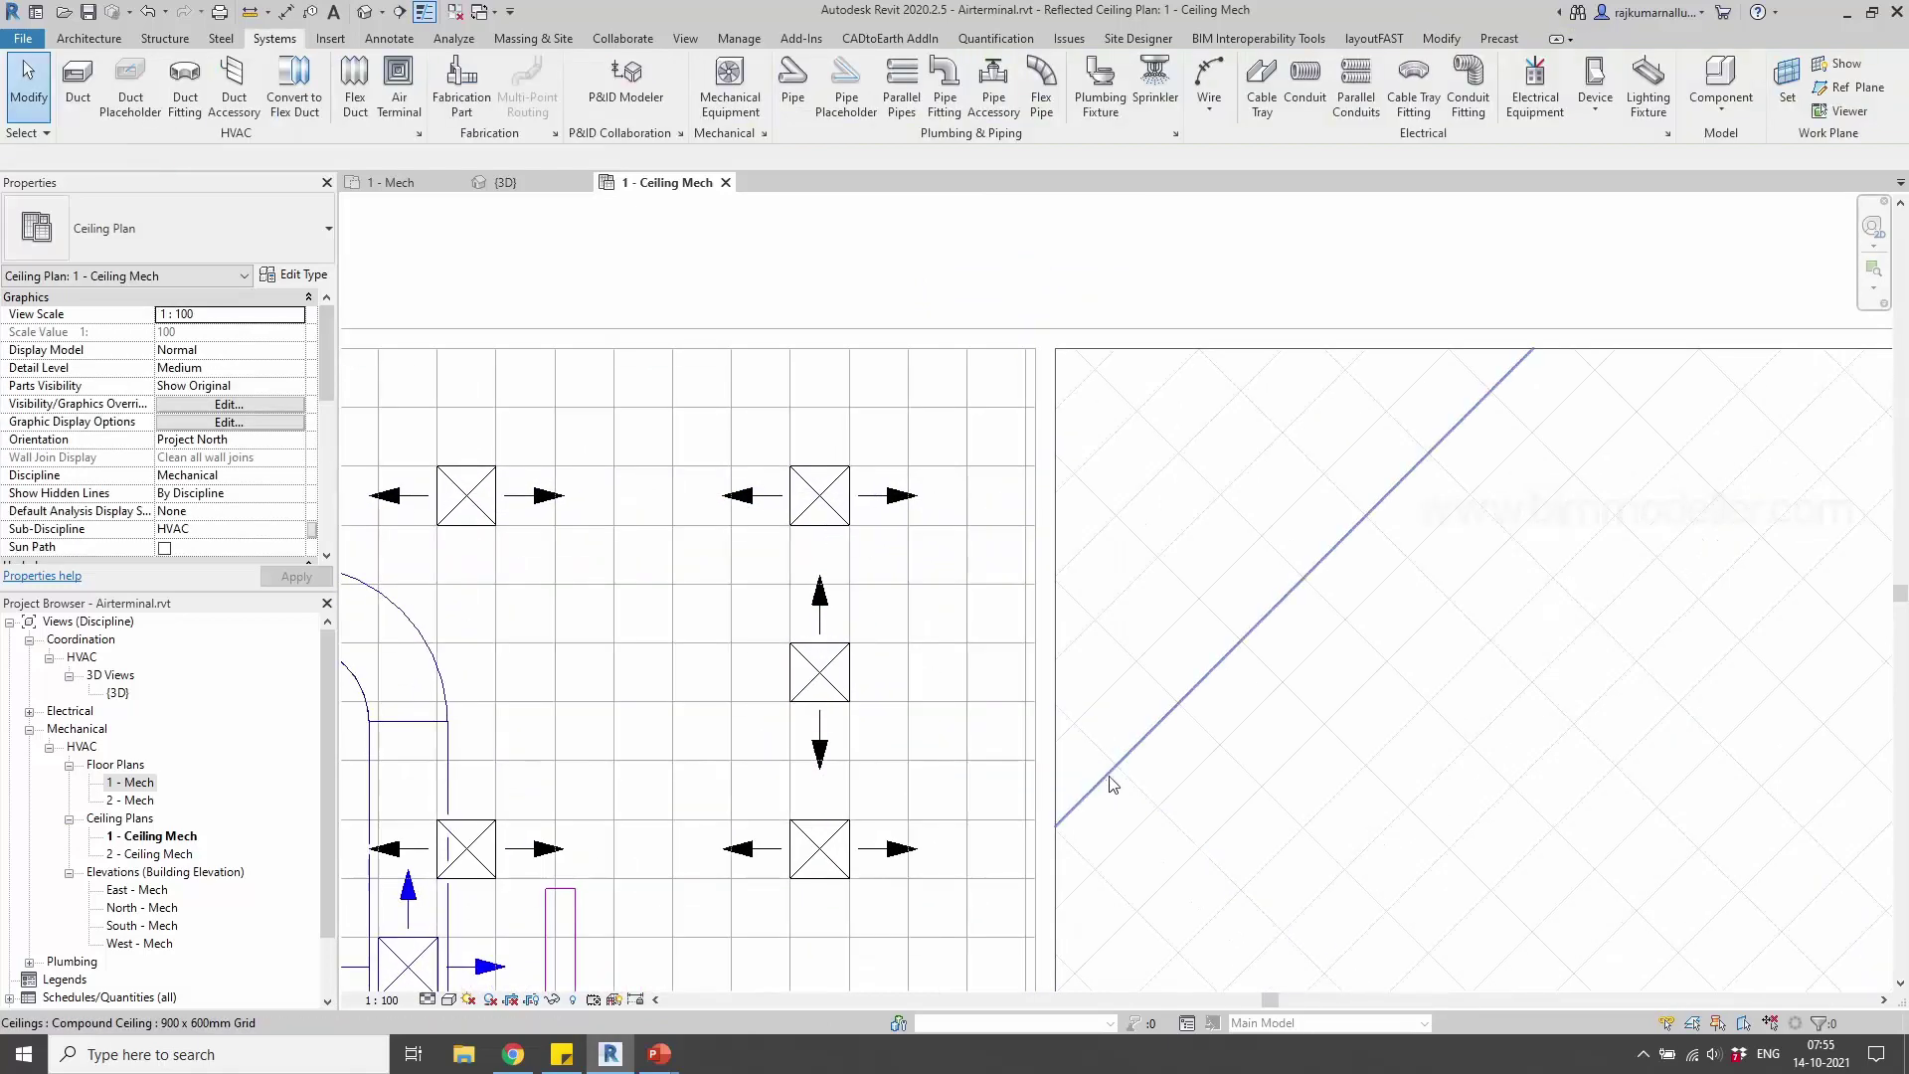
left_click(404, 104)
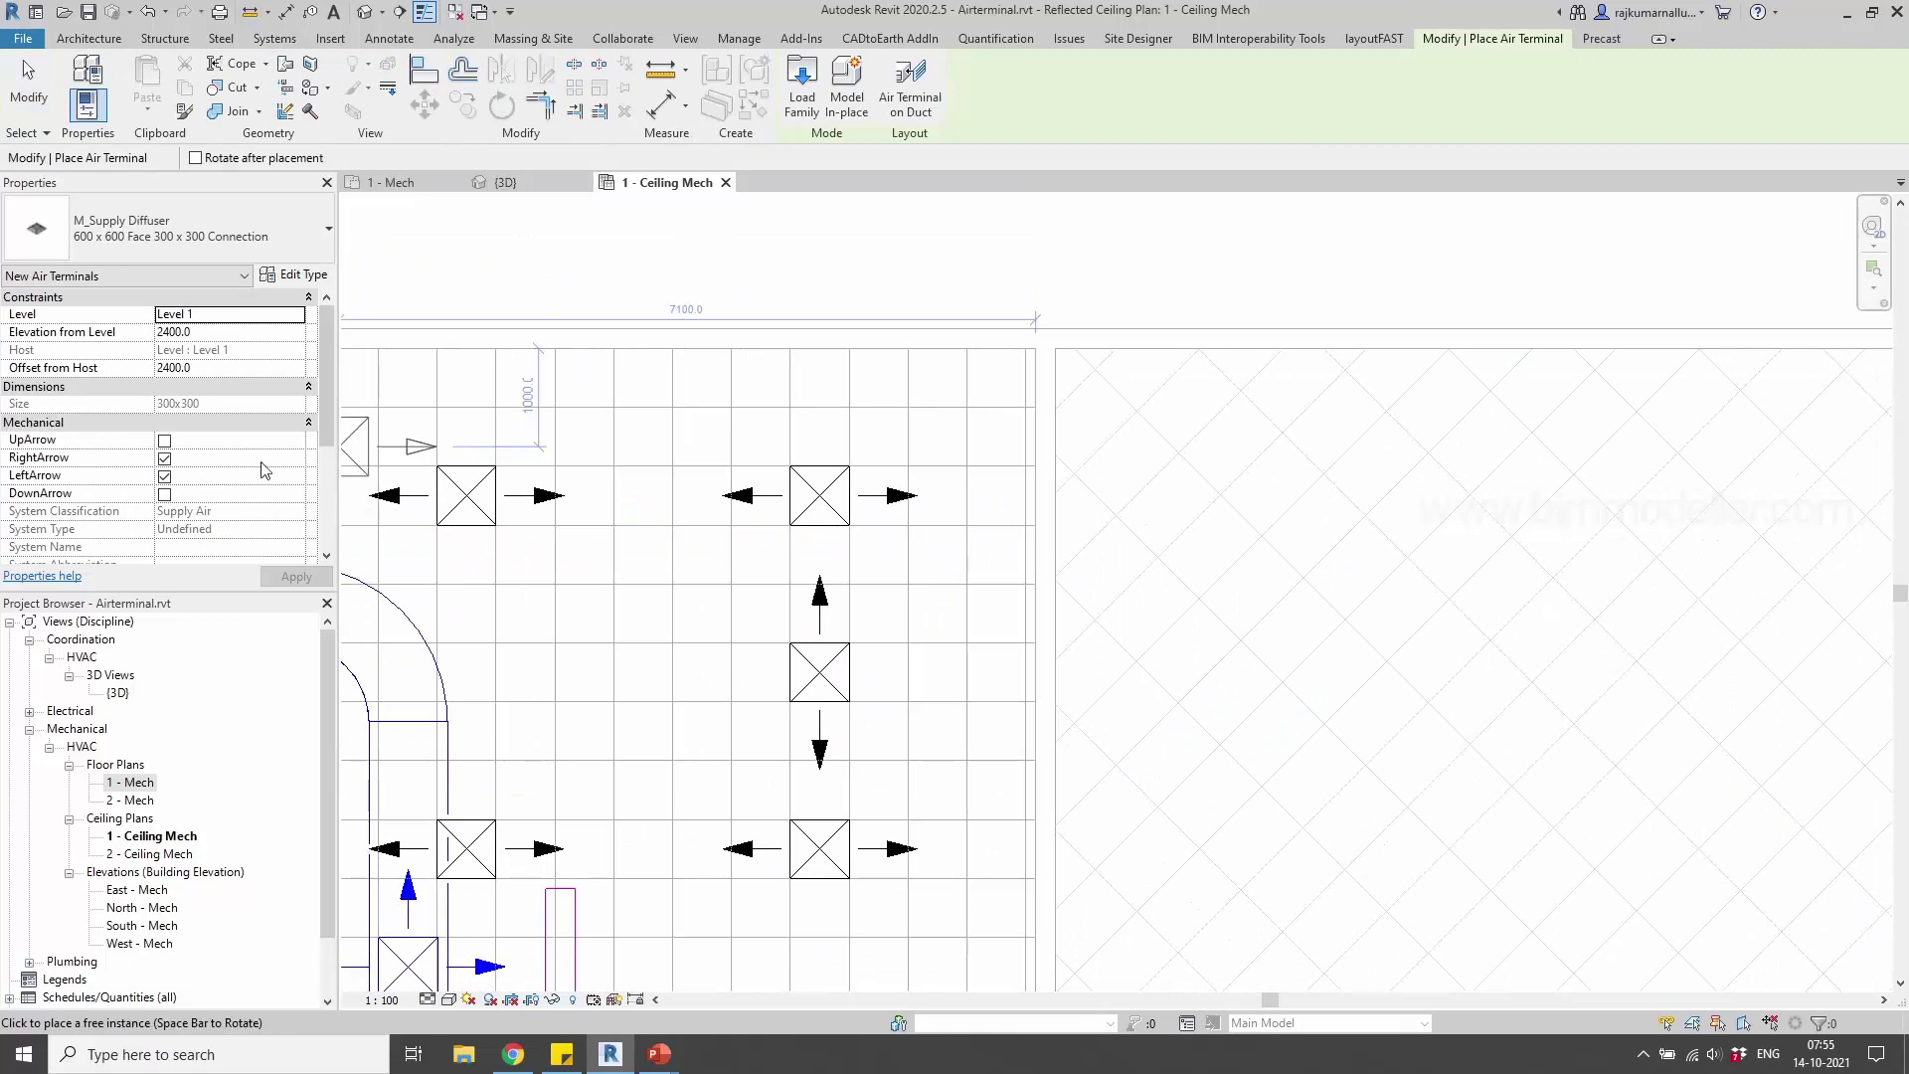
scroll(265, 469, "down", 3)
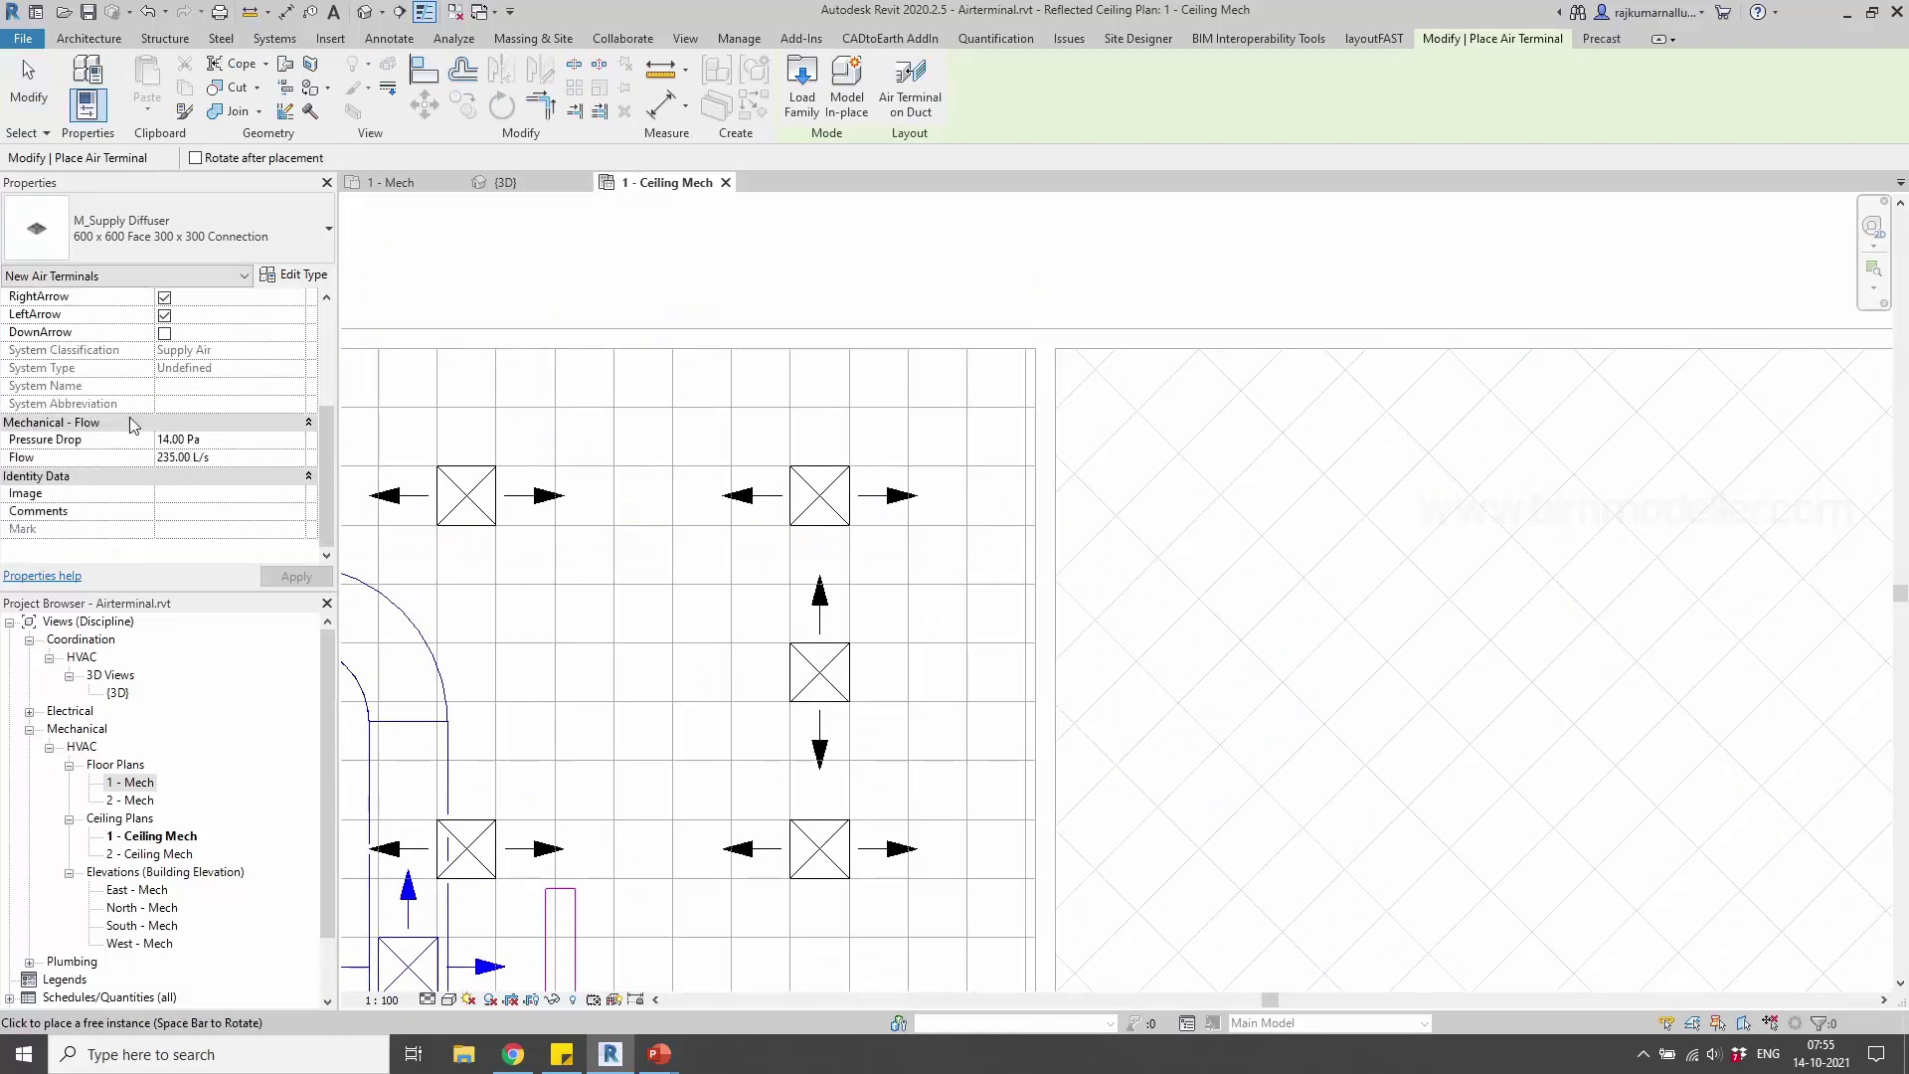
scroll(865, 516, "down", 3)
key("Escape")
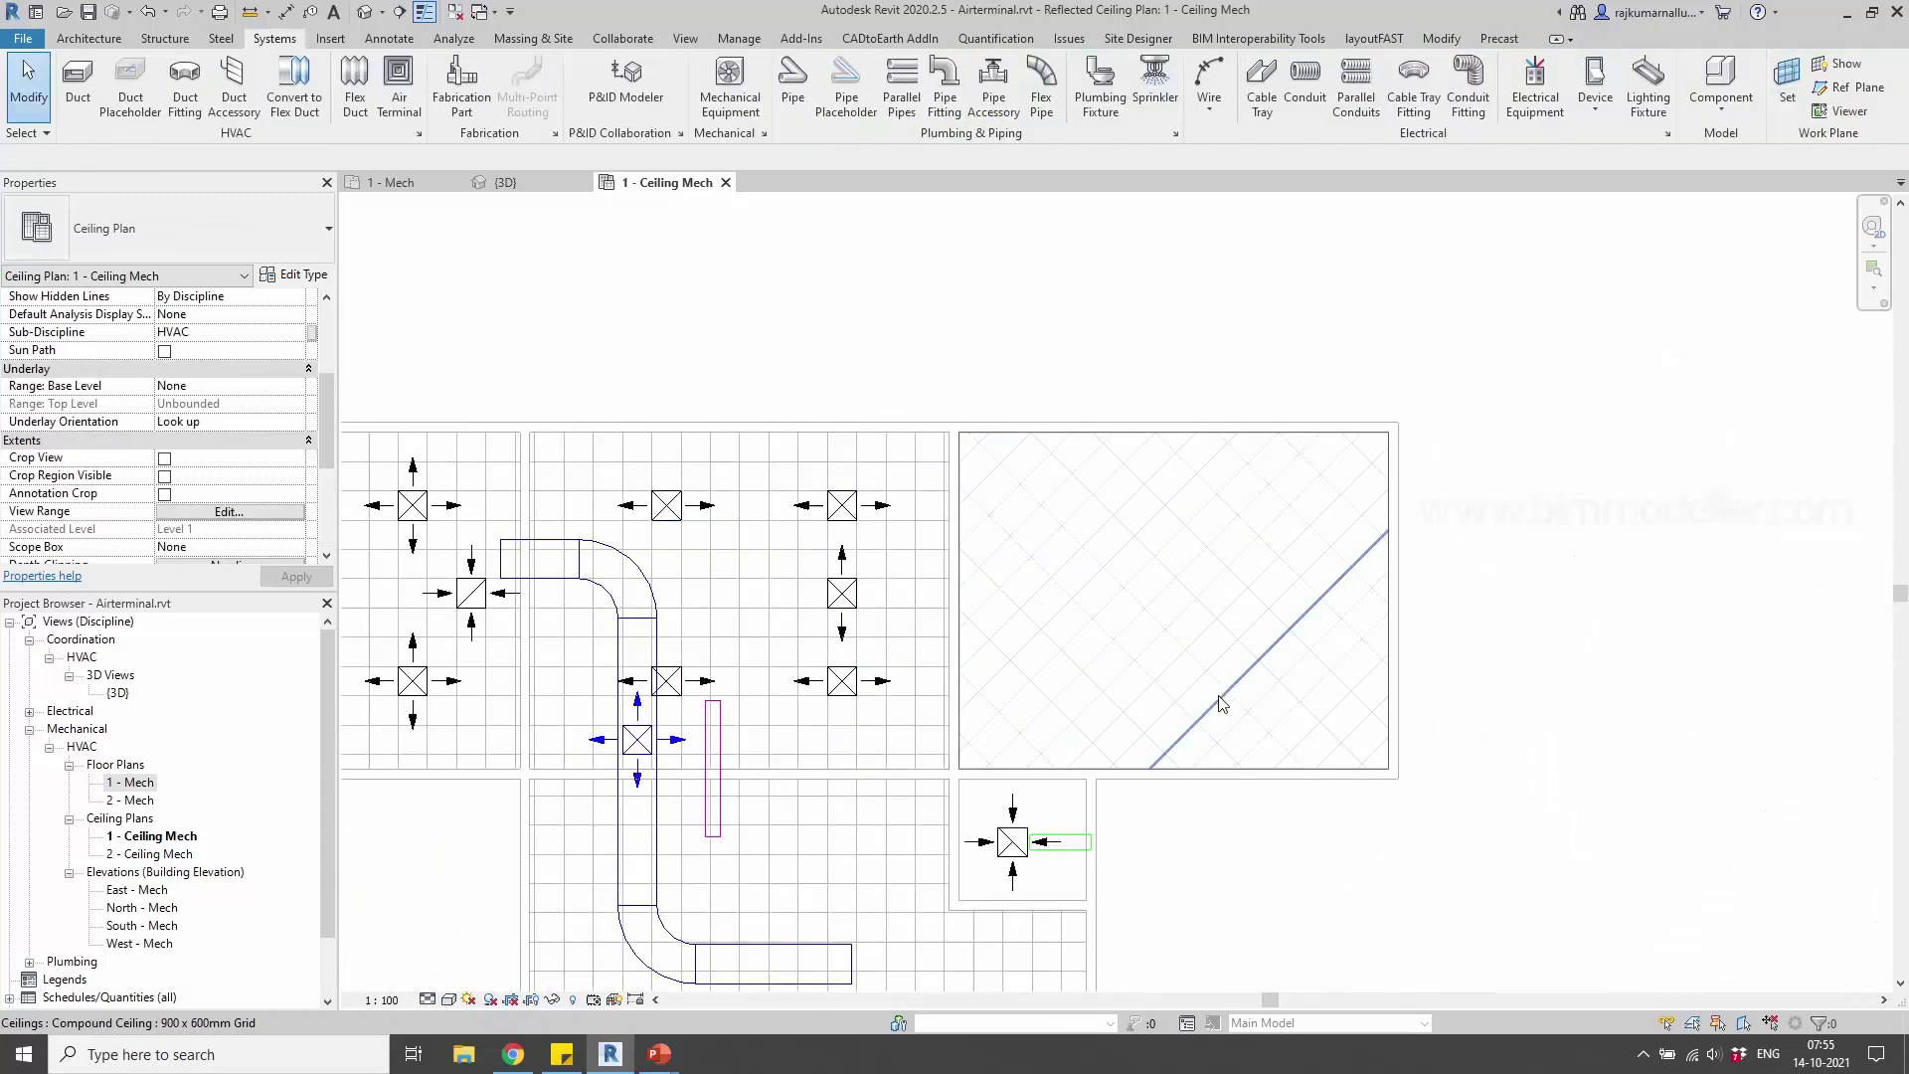
Inspect the airflow properties of Space 3 and Space 2 and the flow of the lower Space 2 supply diffuser nearest Space 3
left_click(1196, 768)
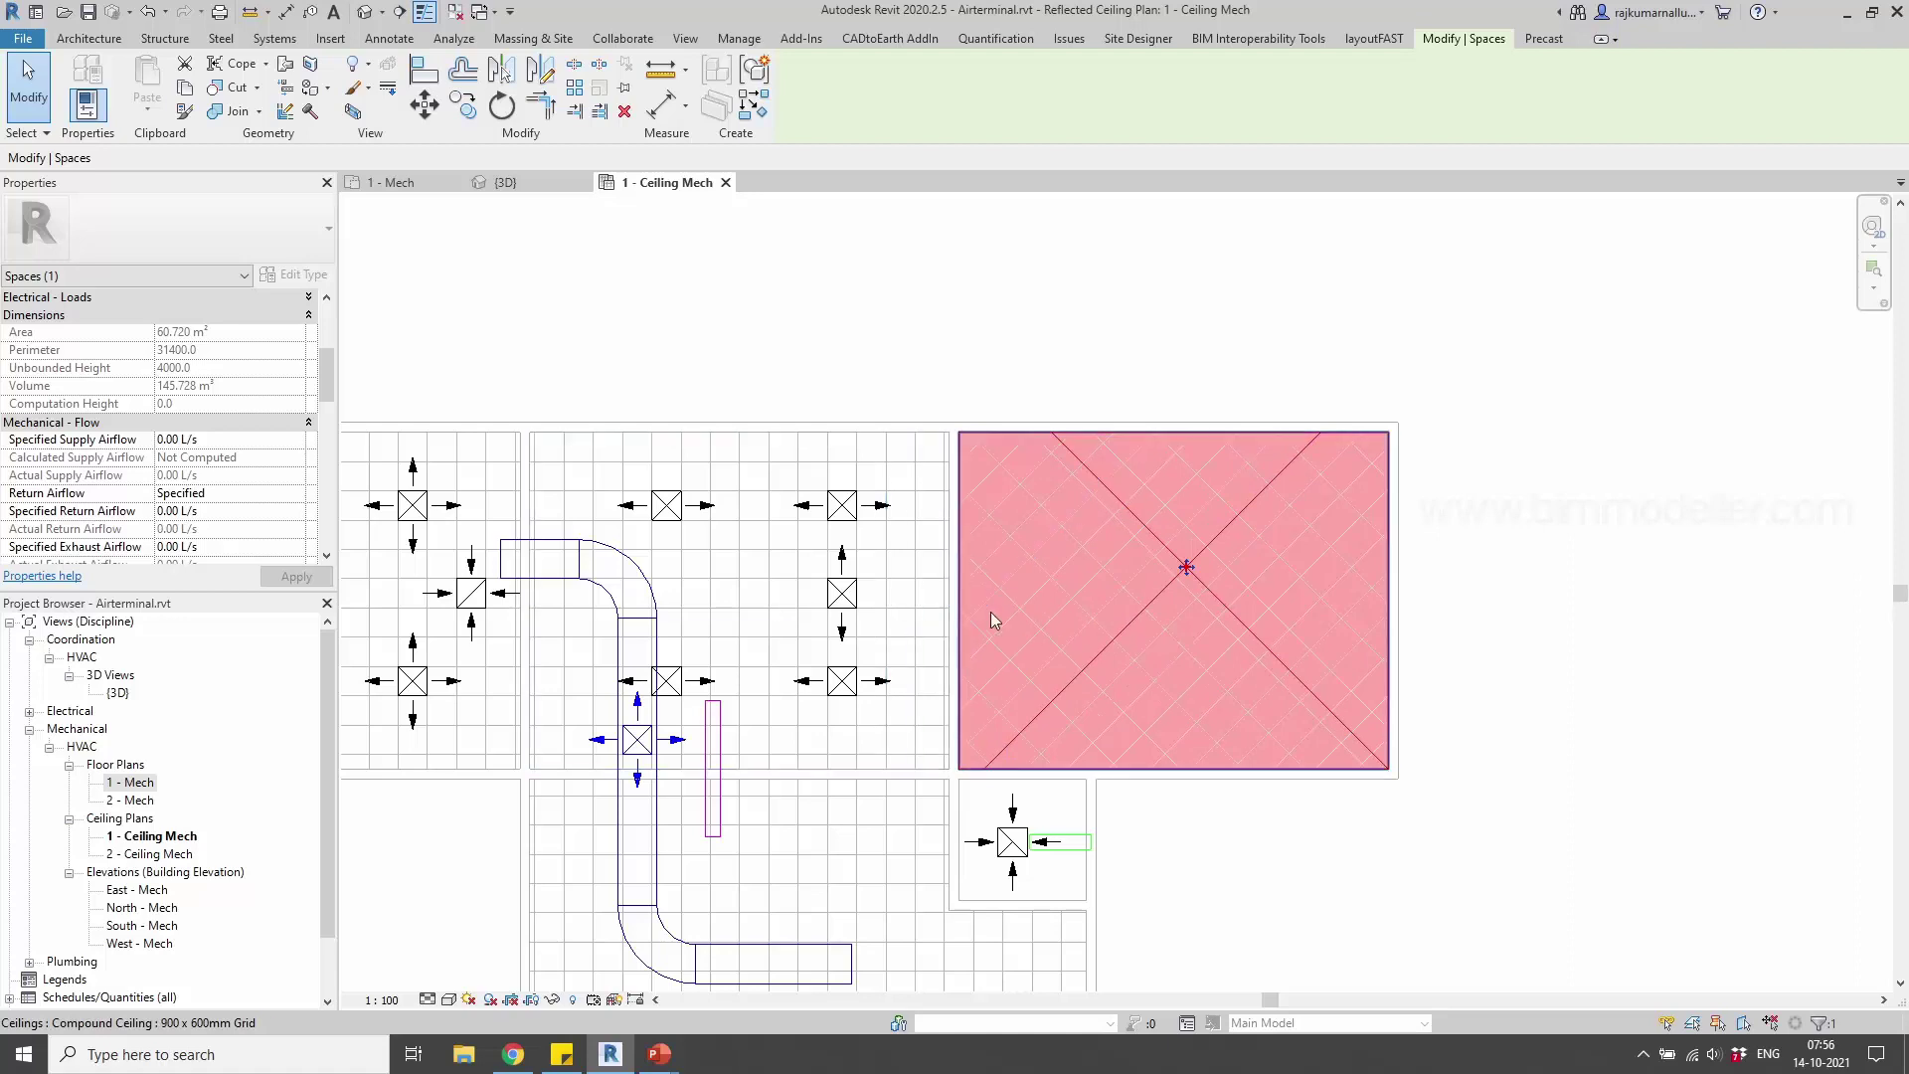
left_click(938, 696)
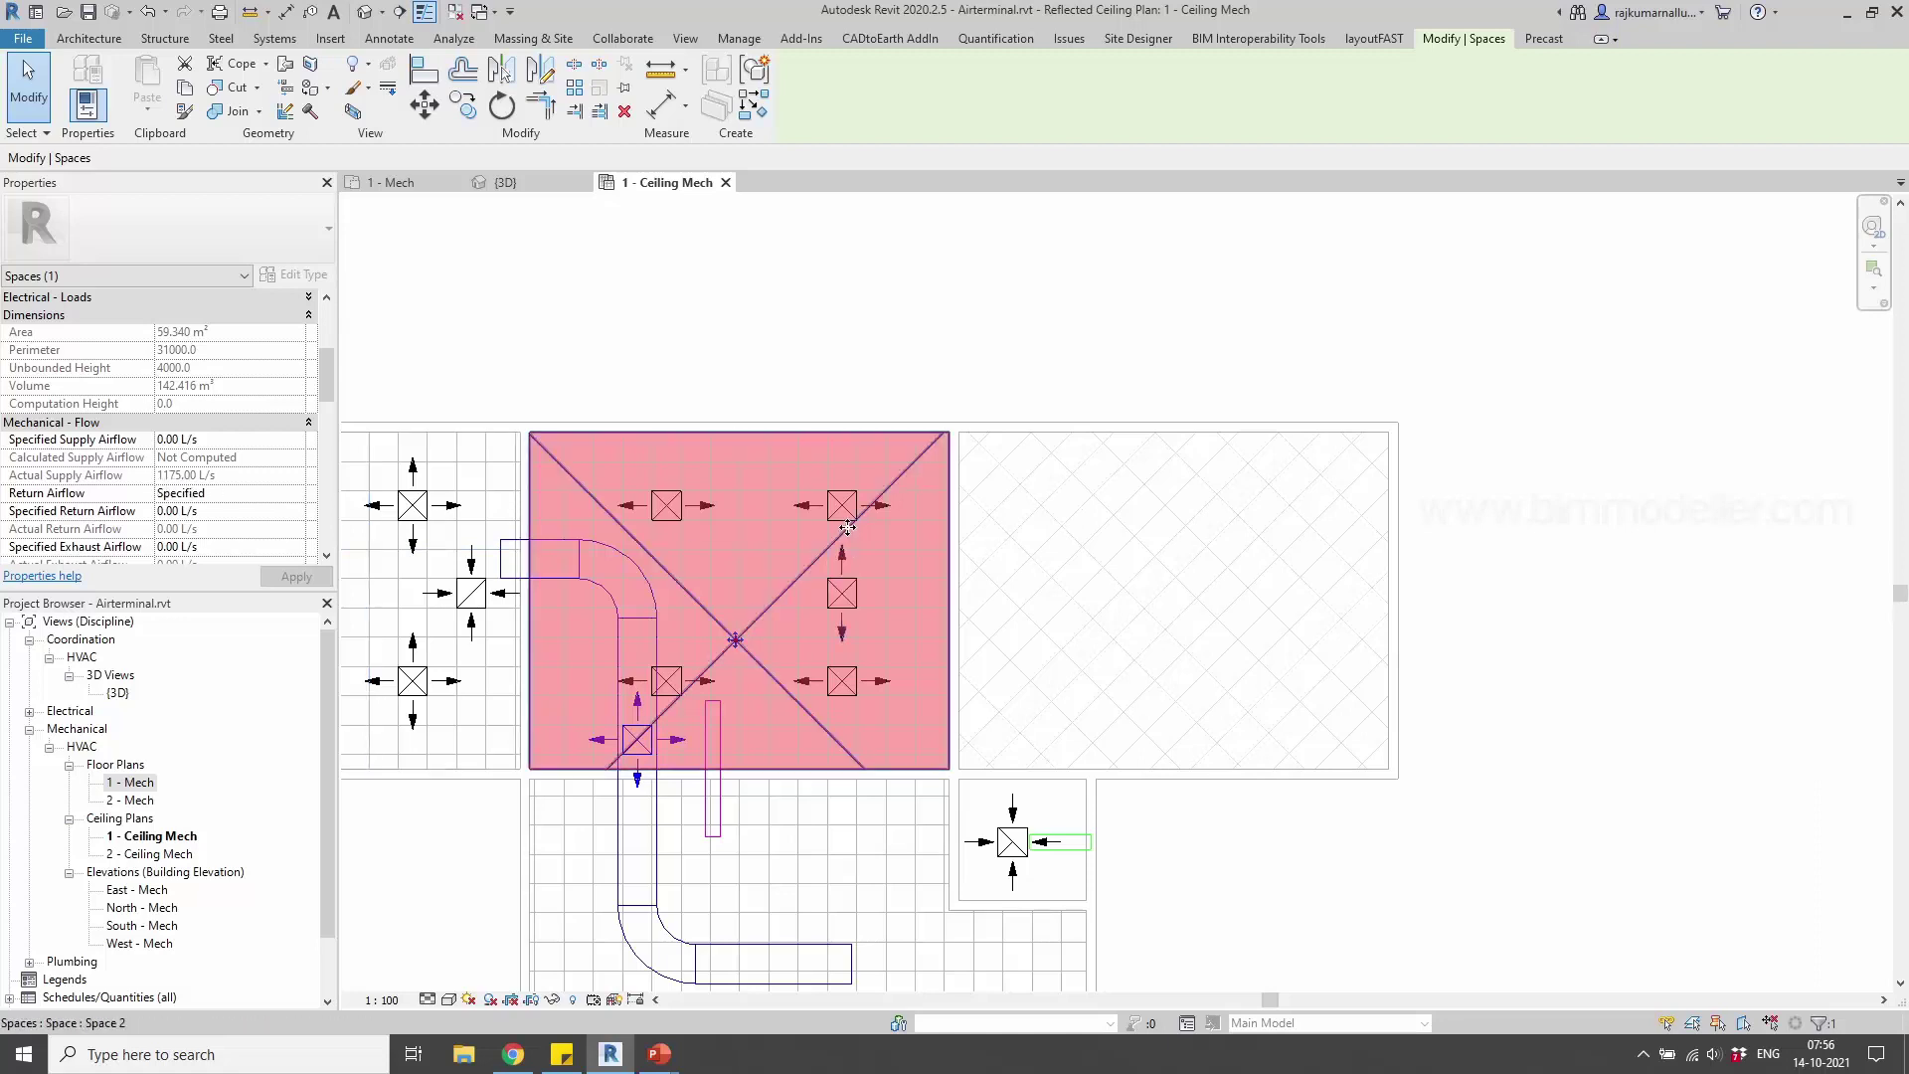
left_click(842, 681)
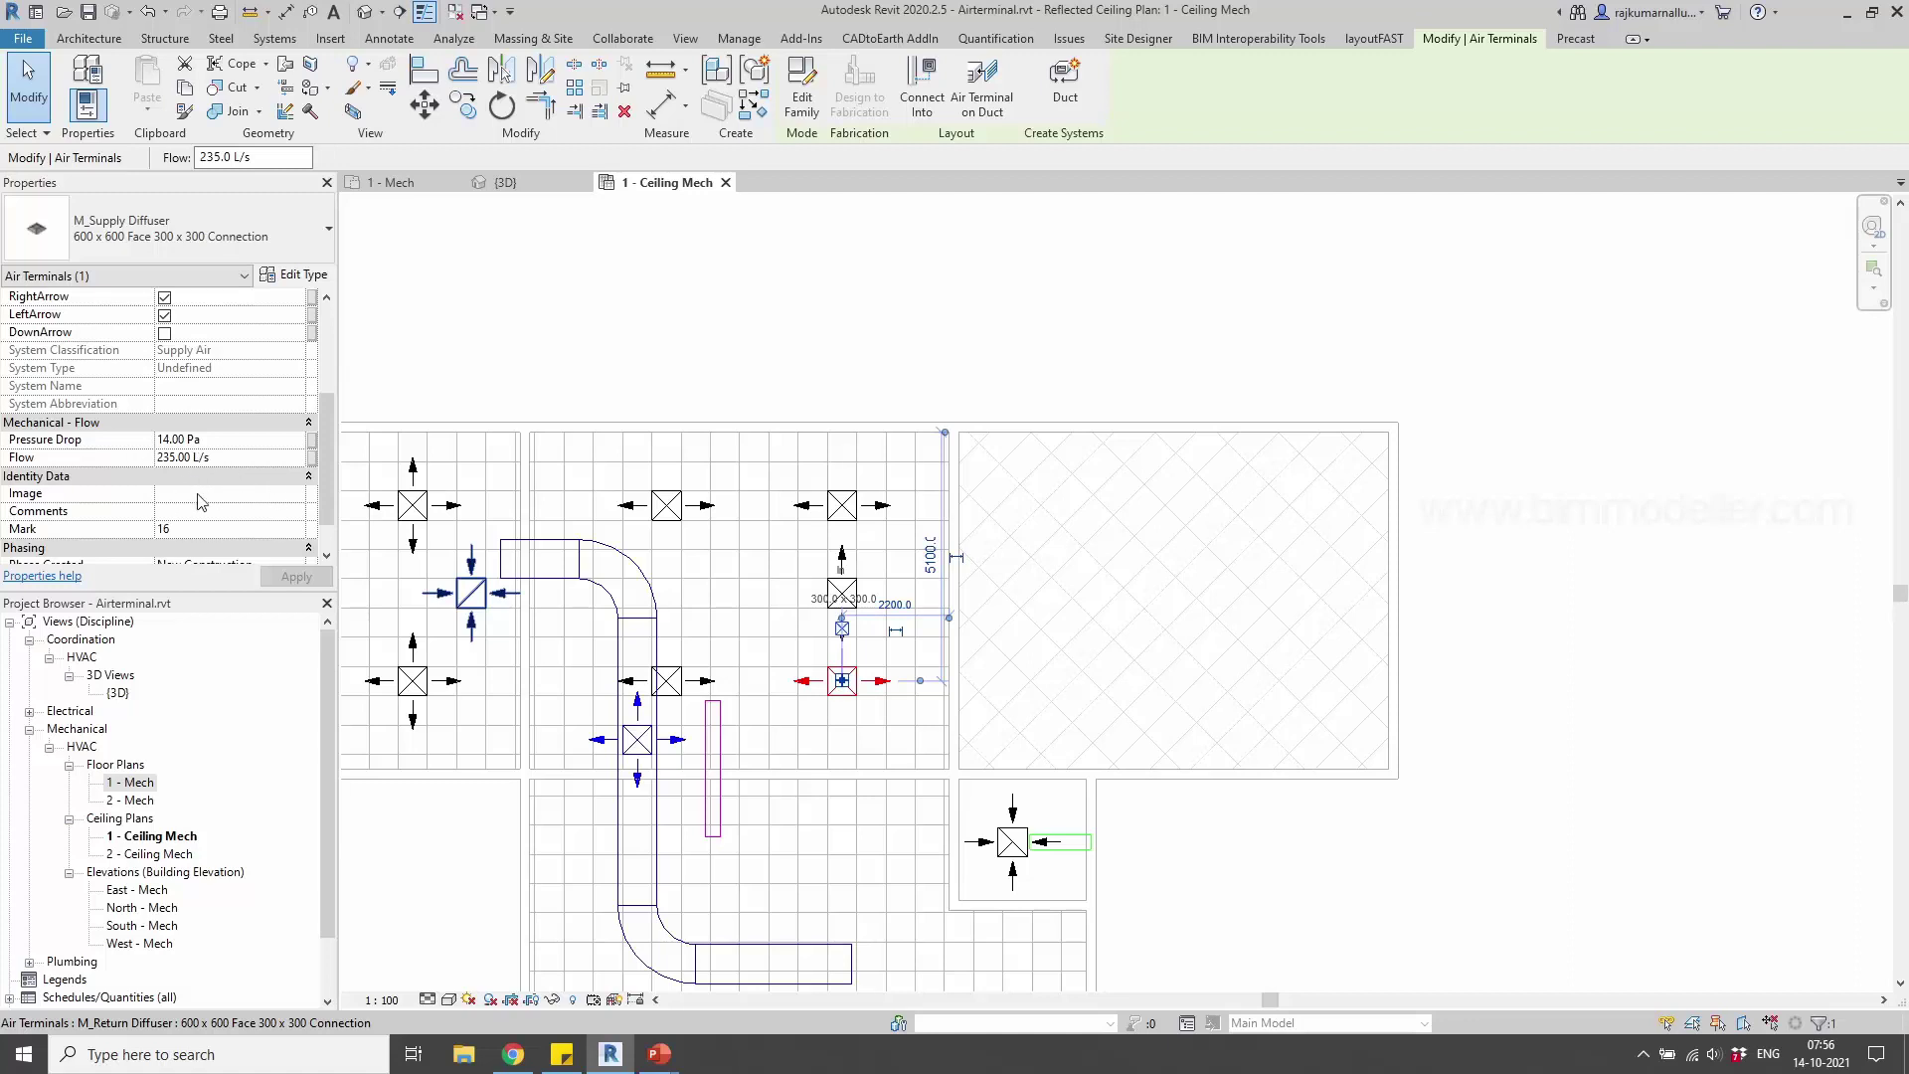
scroll(786, 656, "up", 2)
middle_click_drag(785, 656, 836, 650)
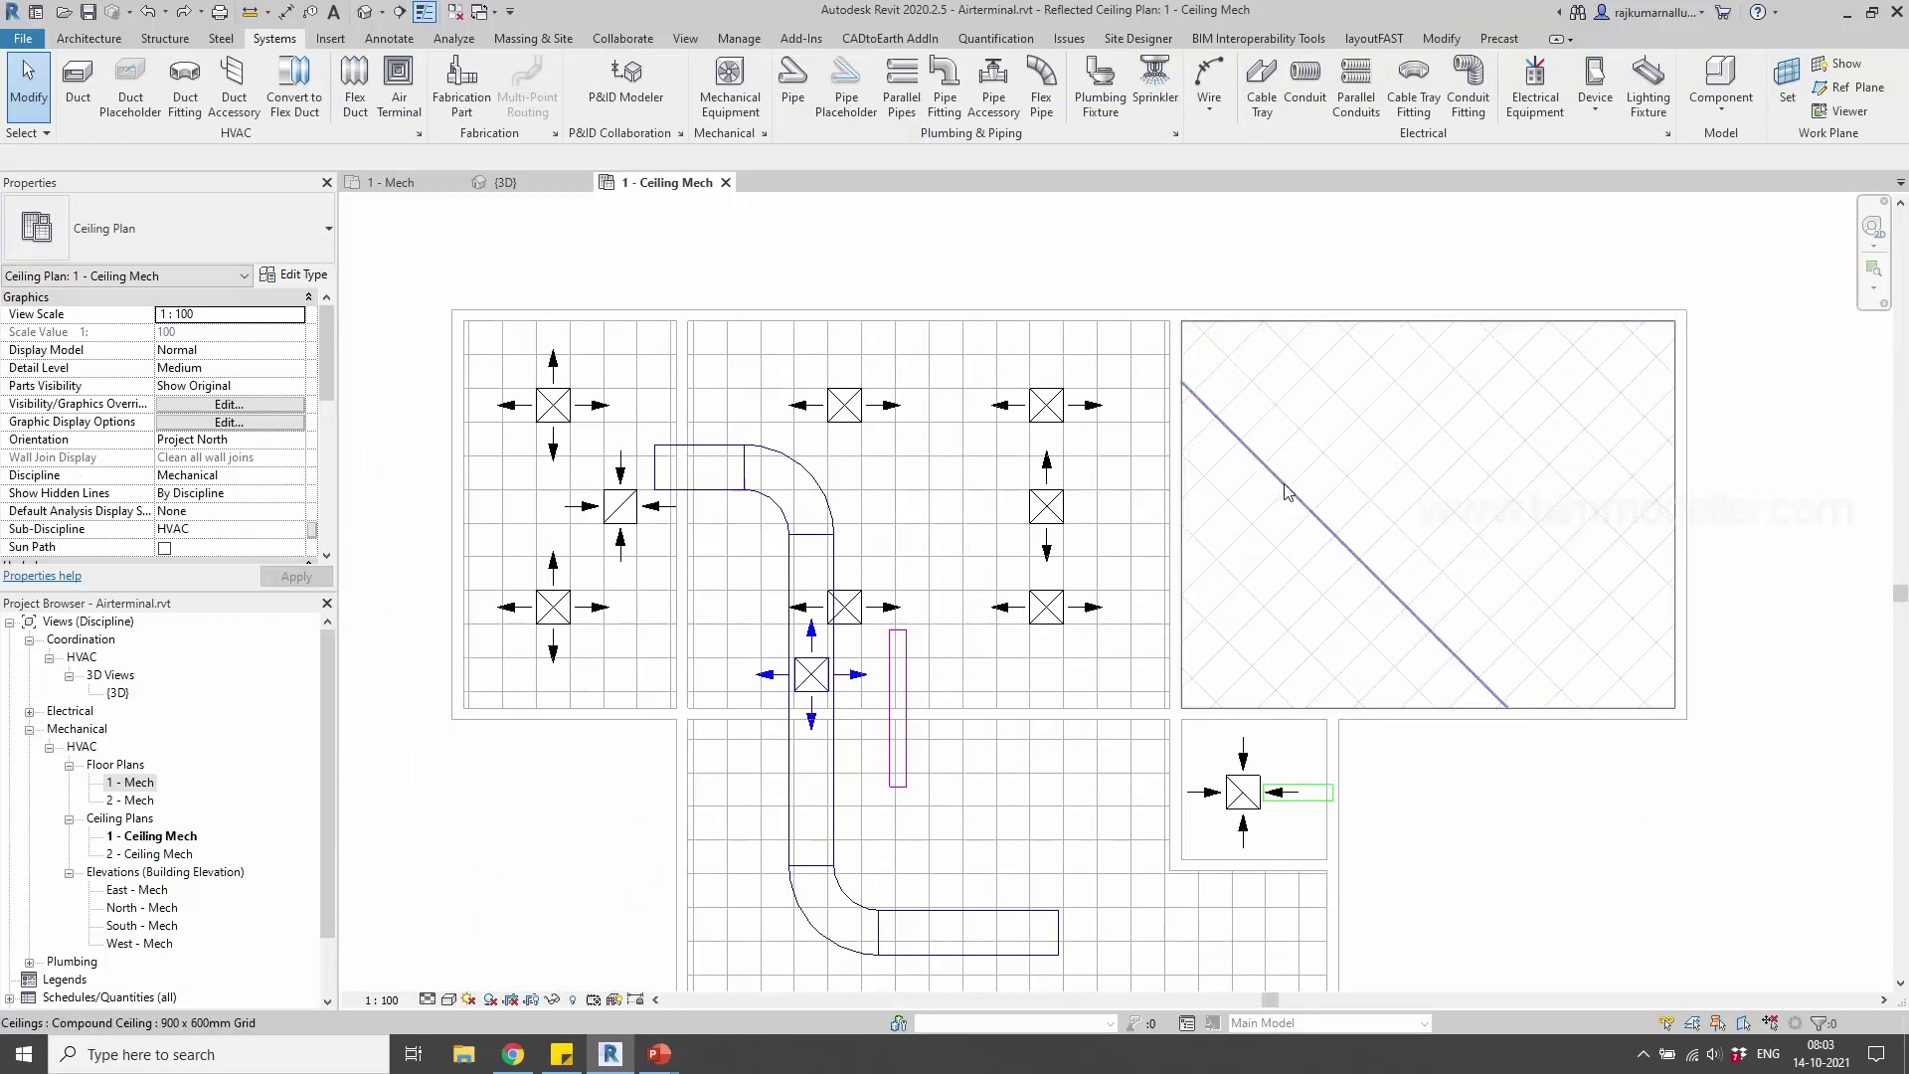
Review the type parameters and available types of the upper supply diffuser in the room beside Space 2
left_click(572, 434)
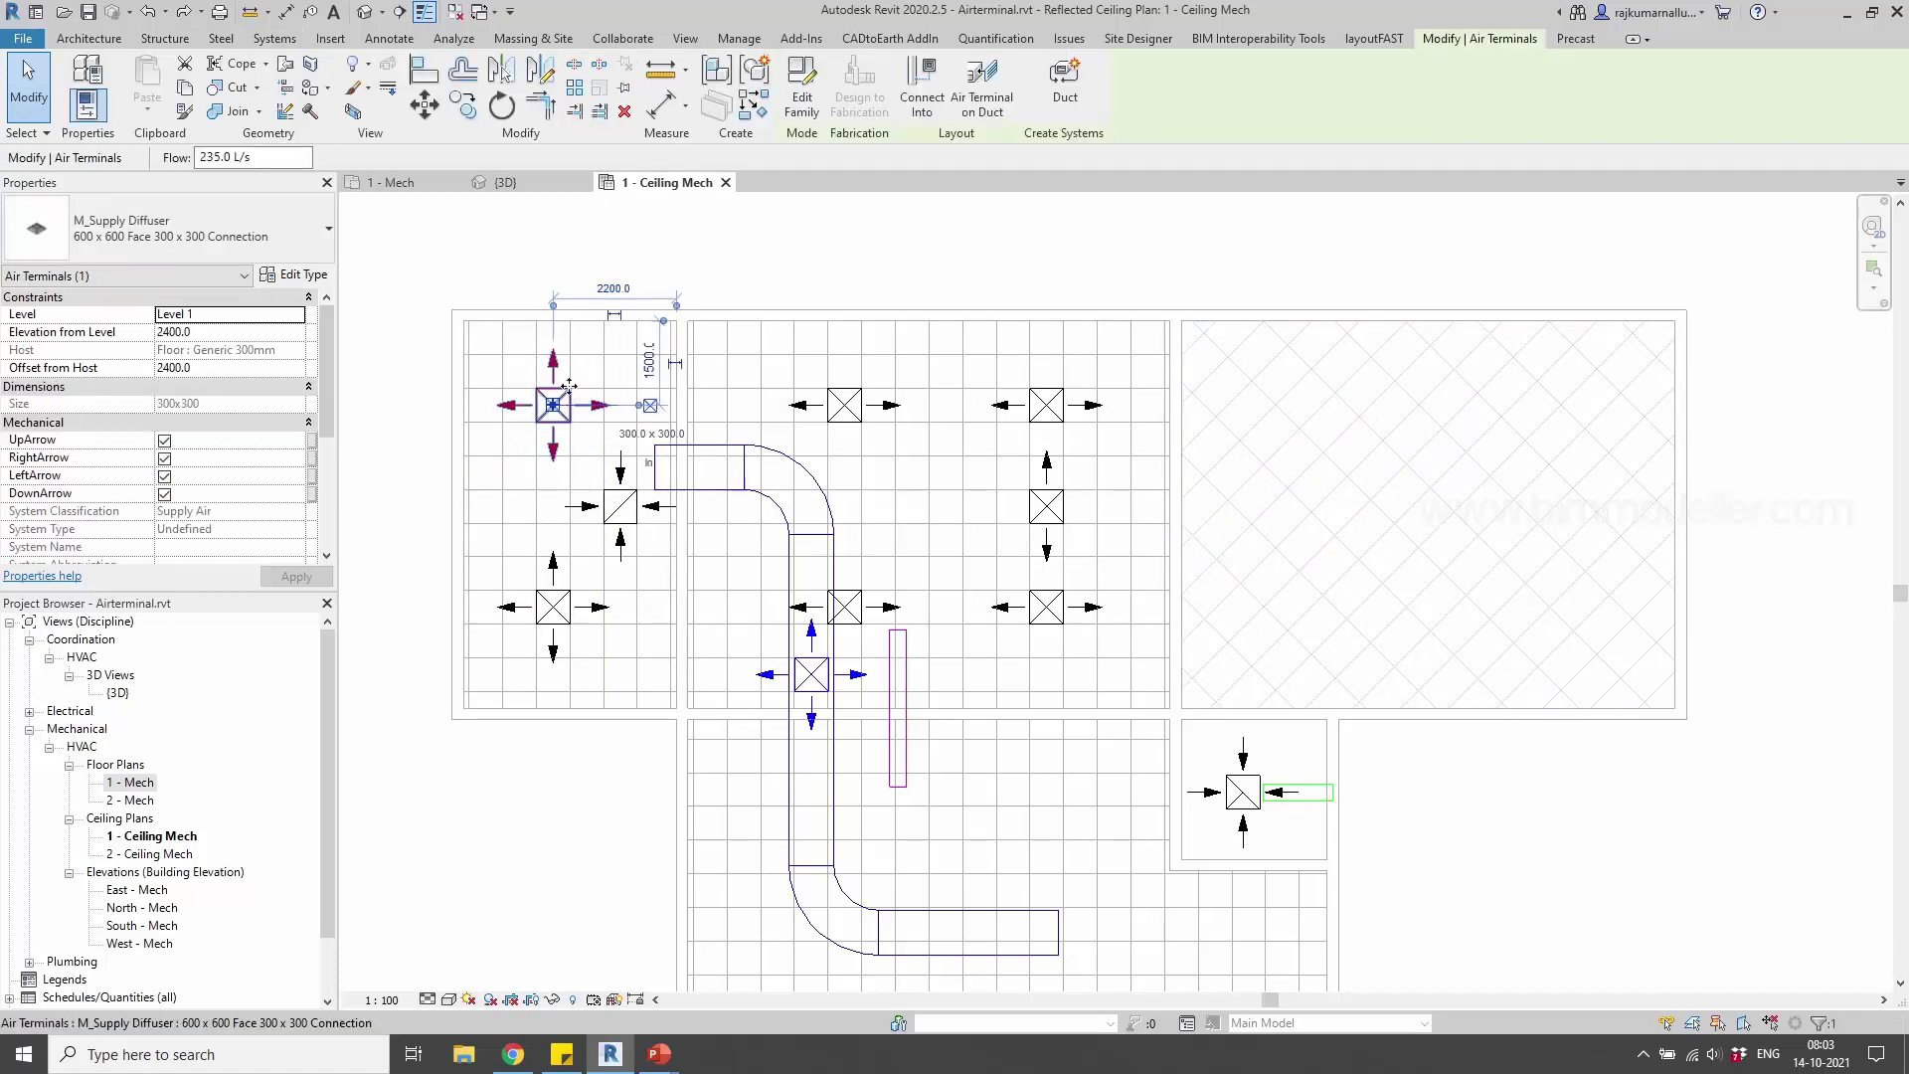
left_click(294, 278)
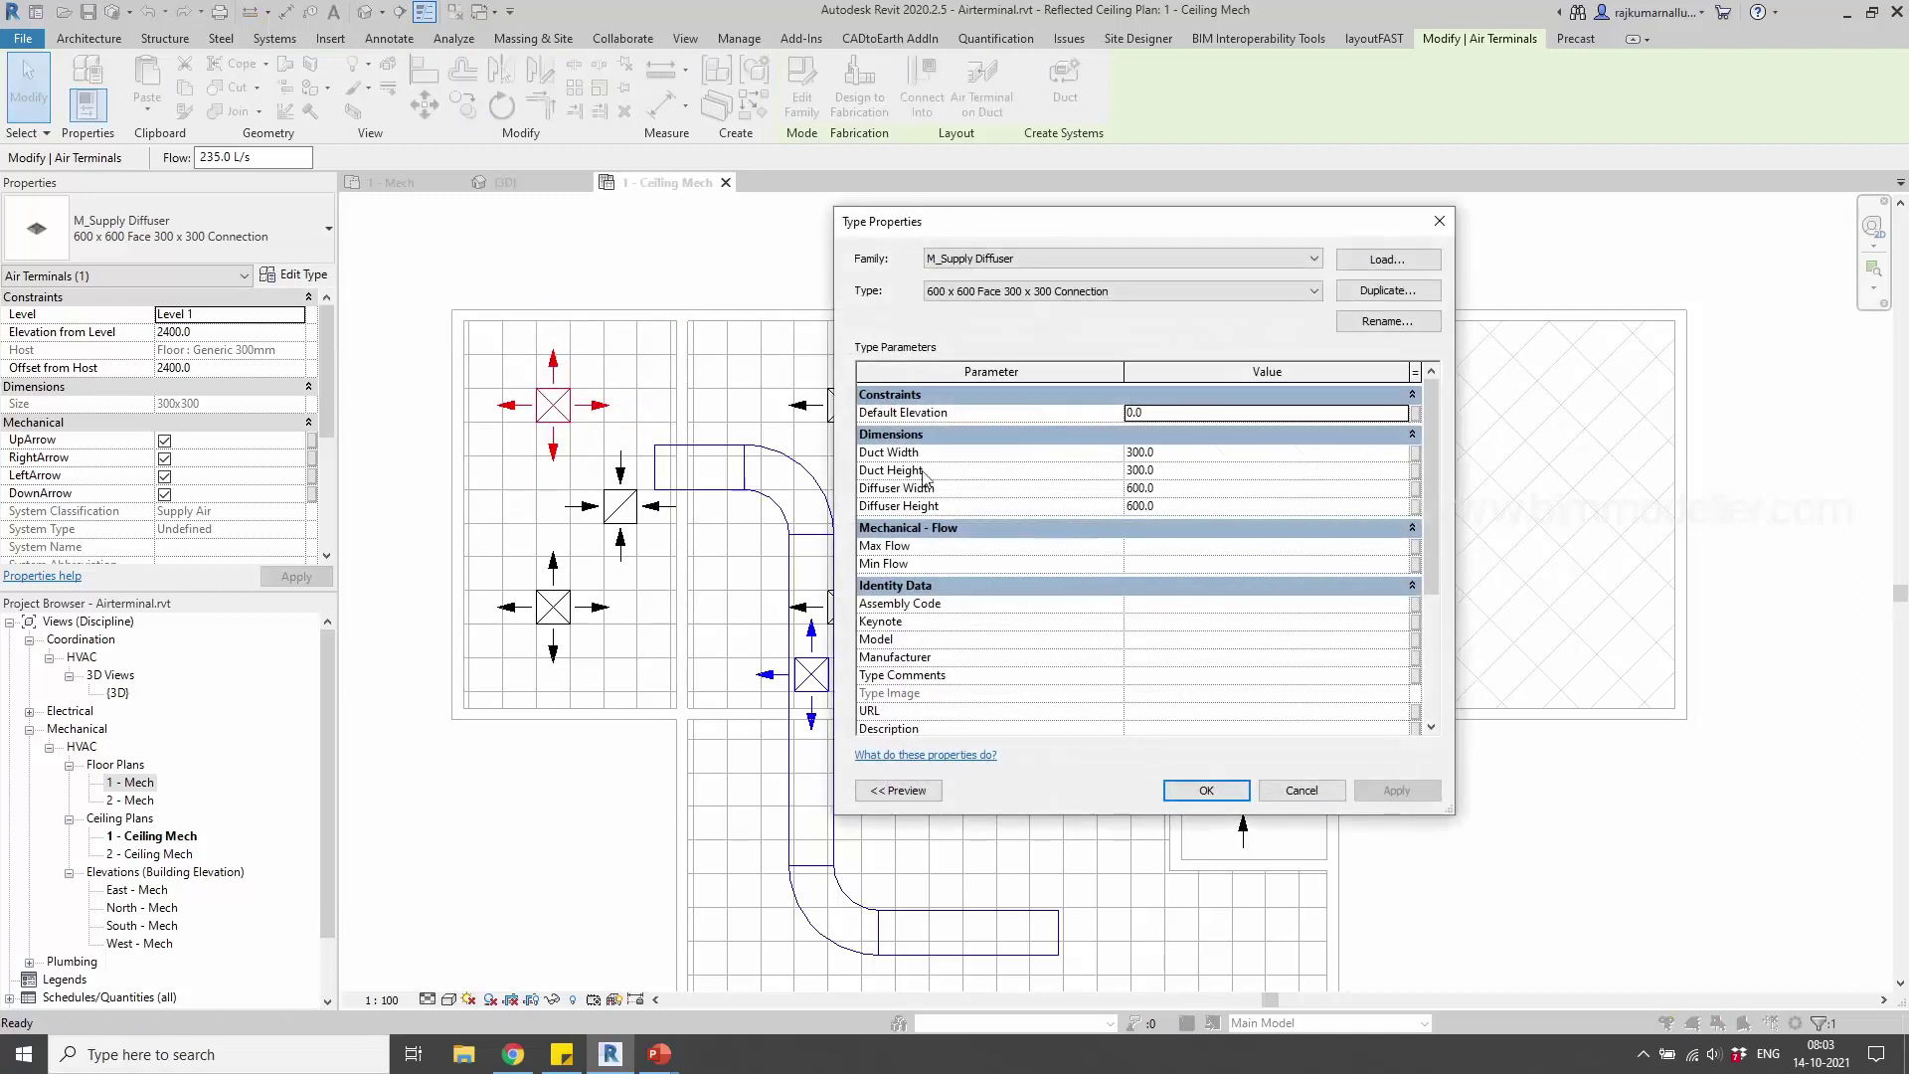
left_click(1118, 292)
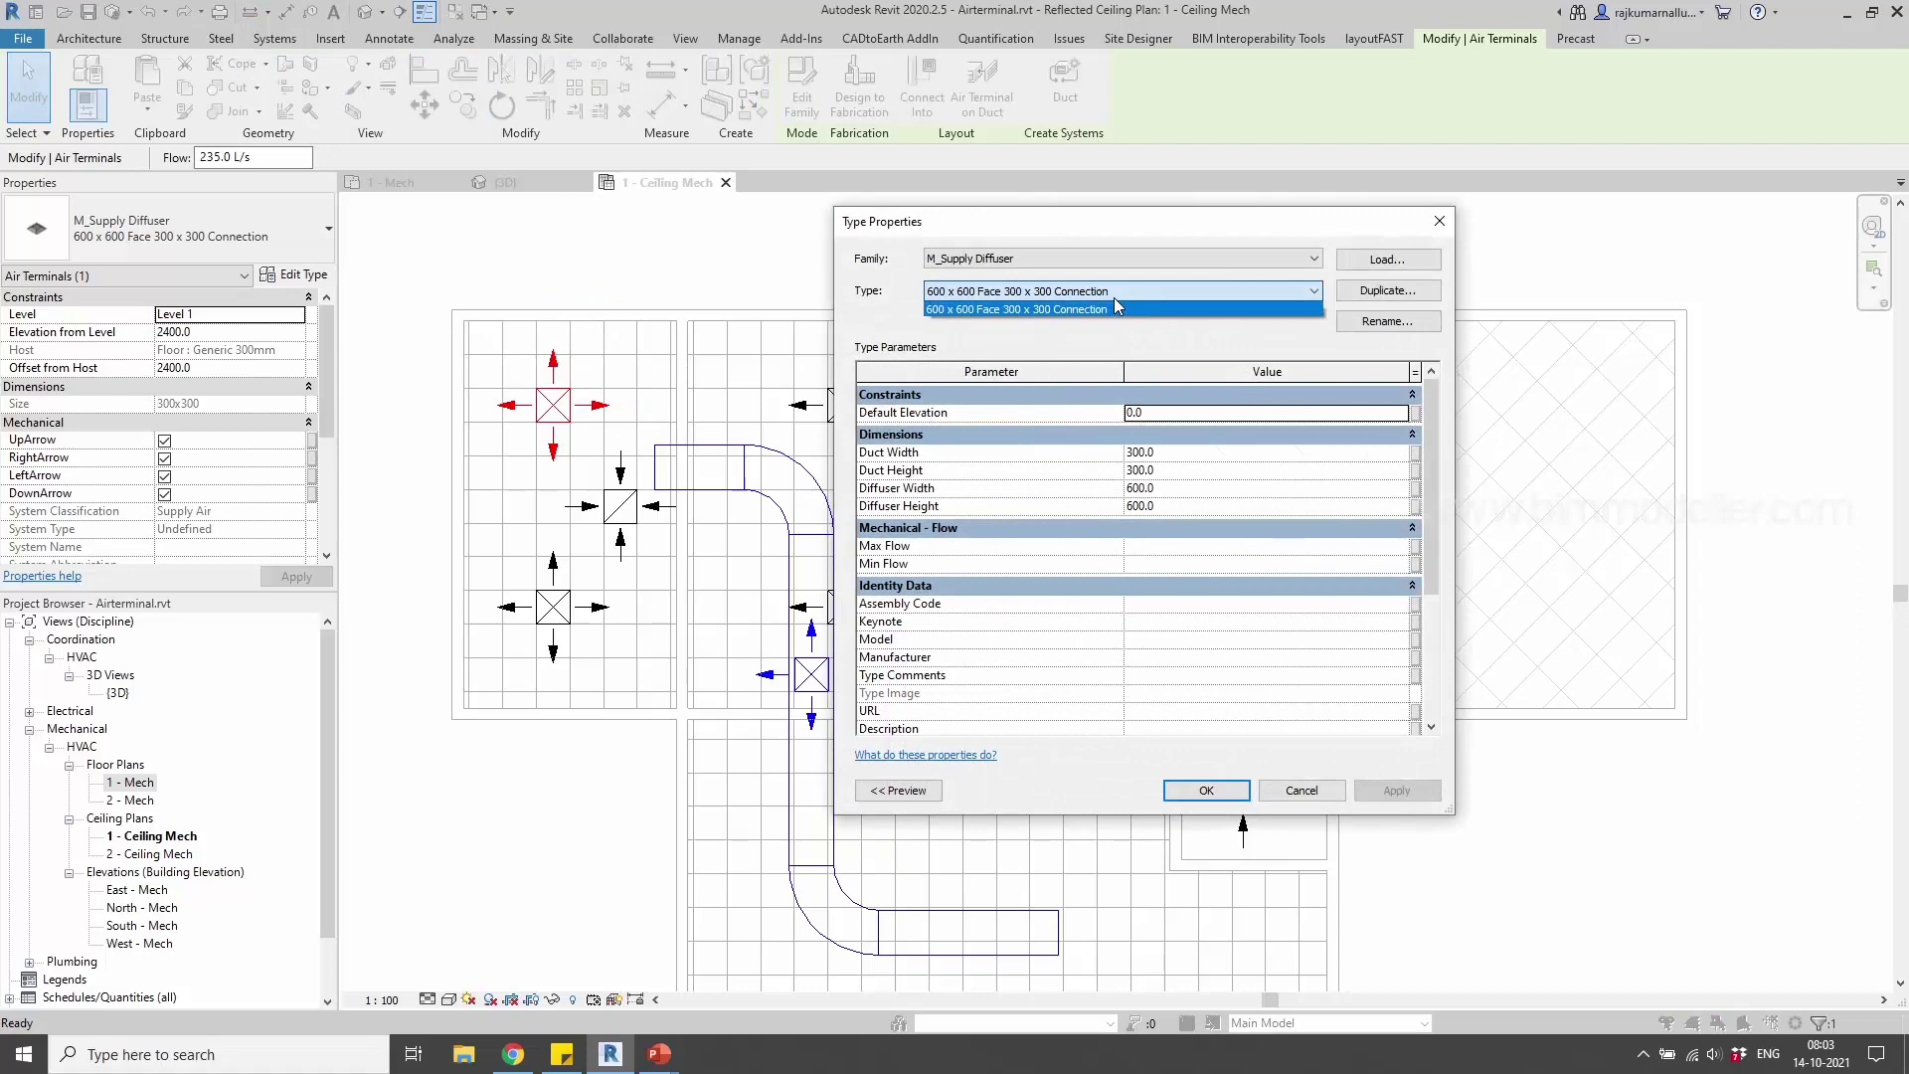
left_click(979, 312)
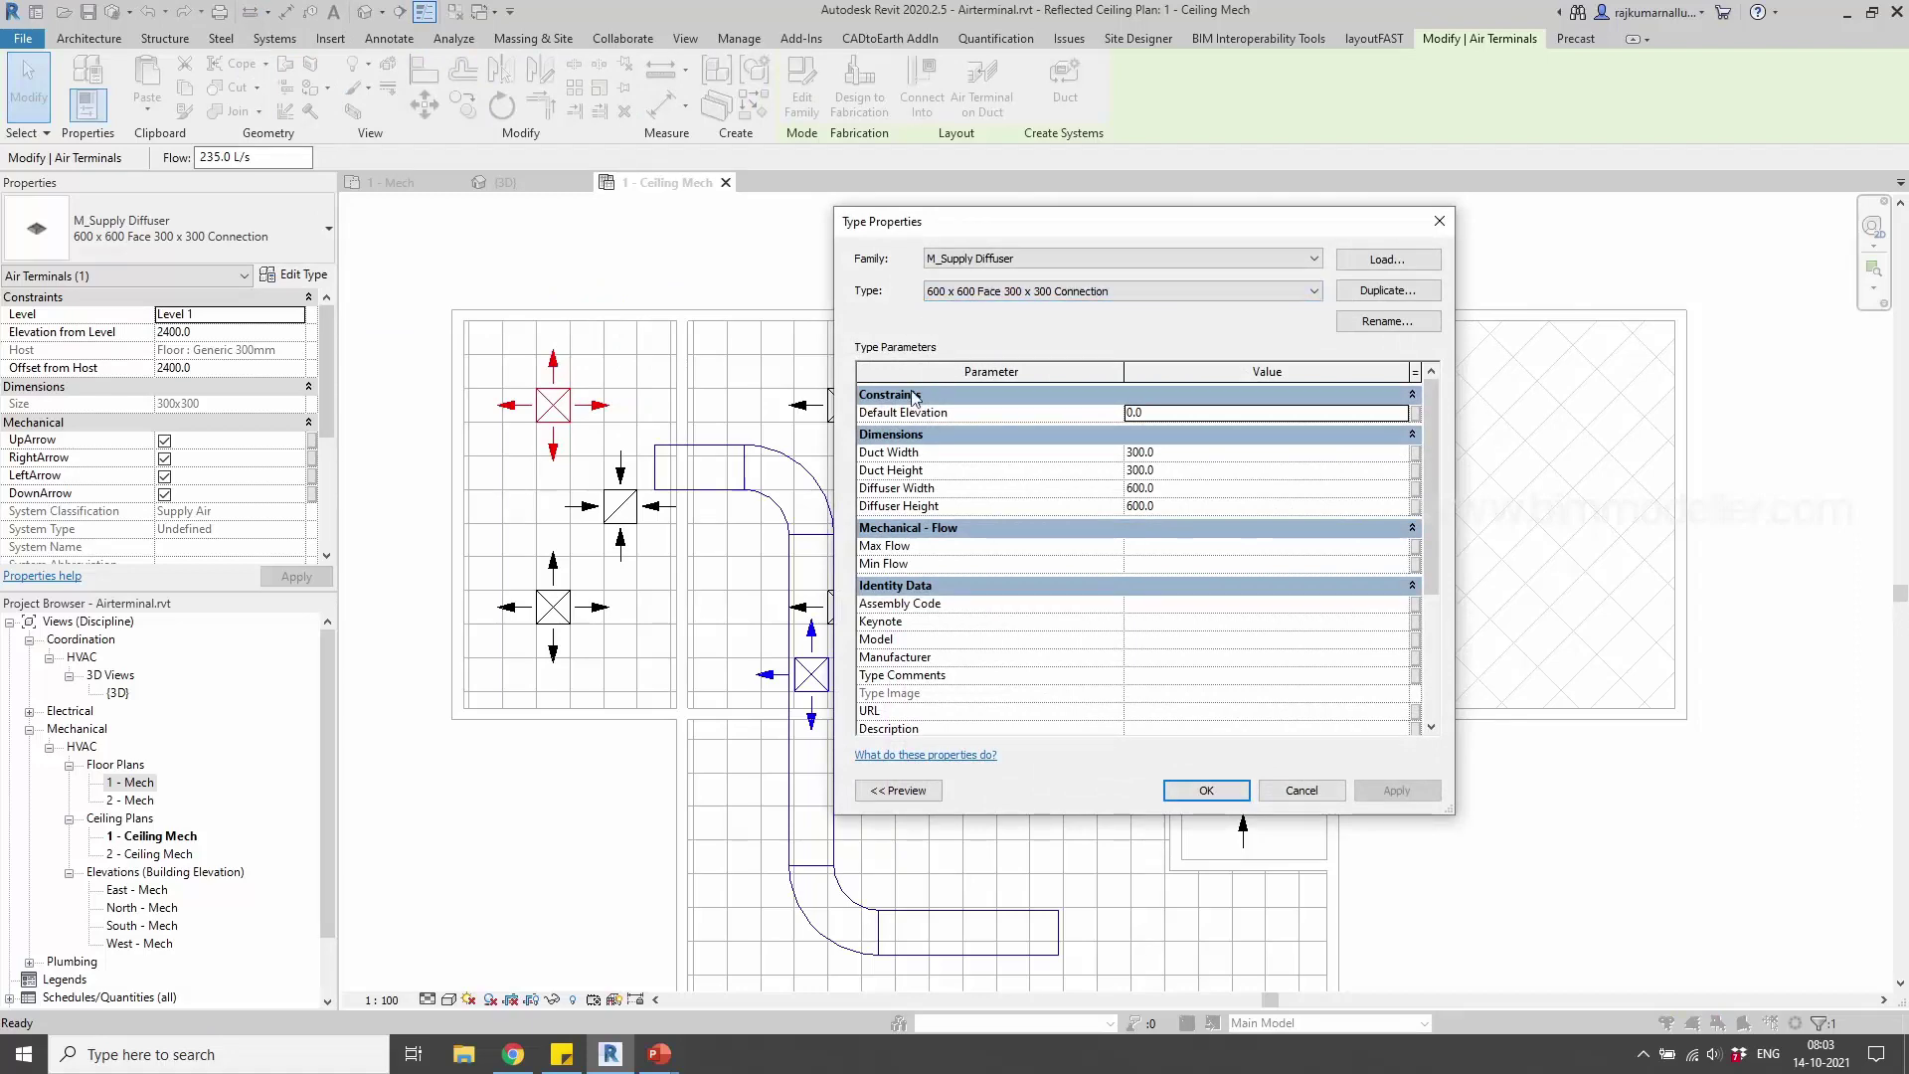
left_click(1206, 790)
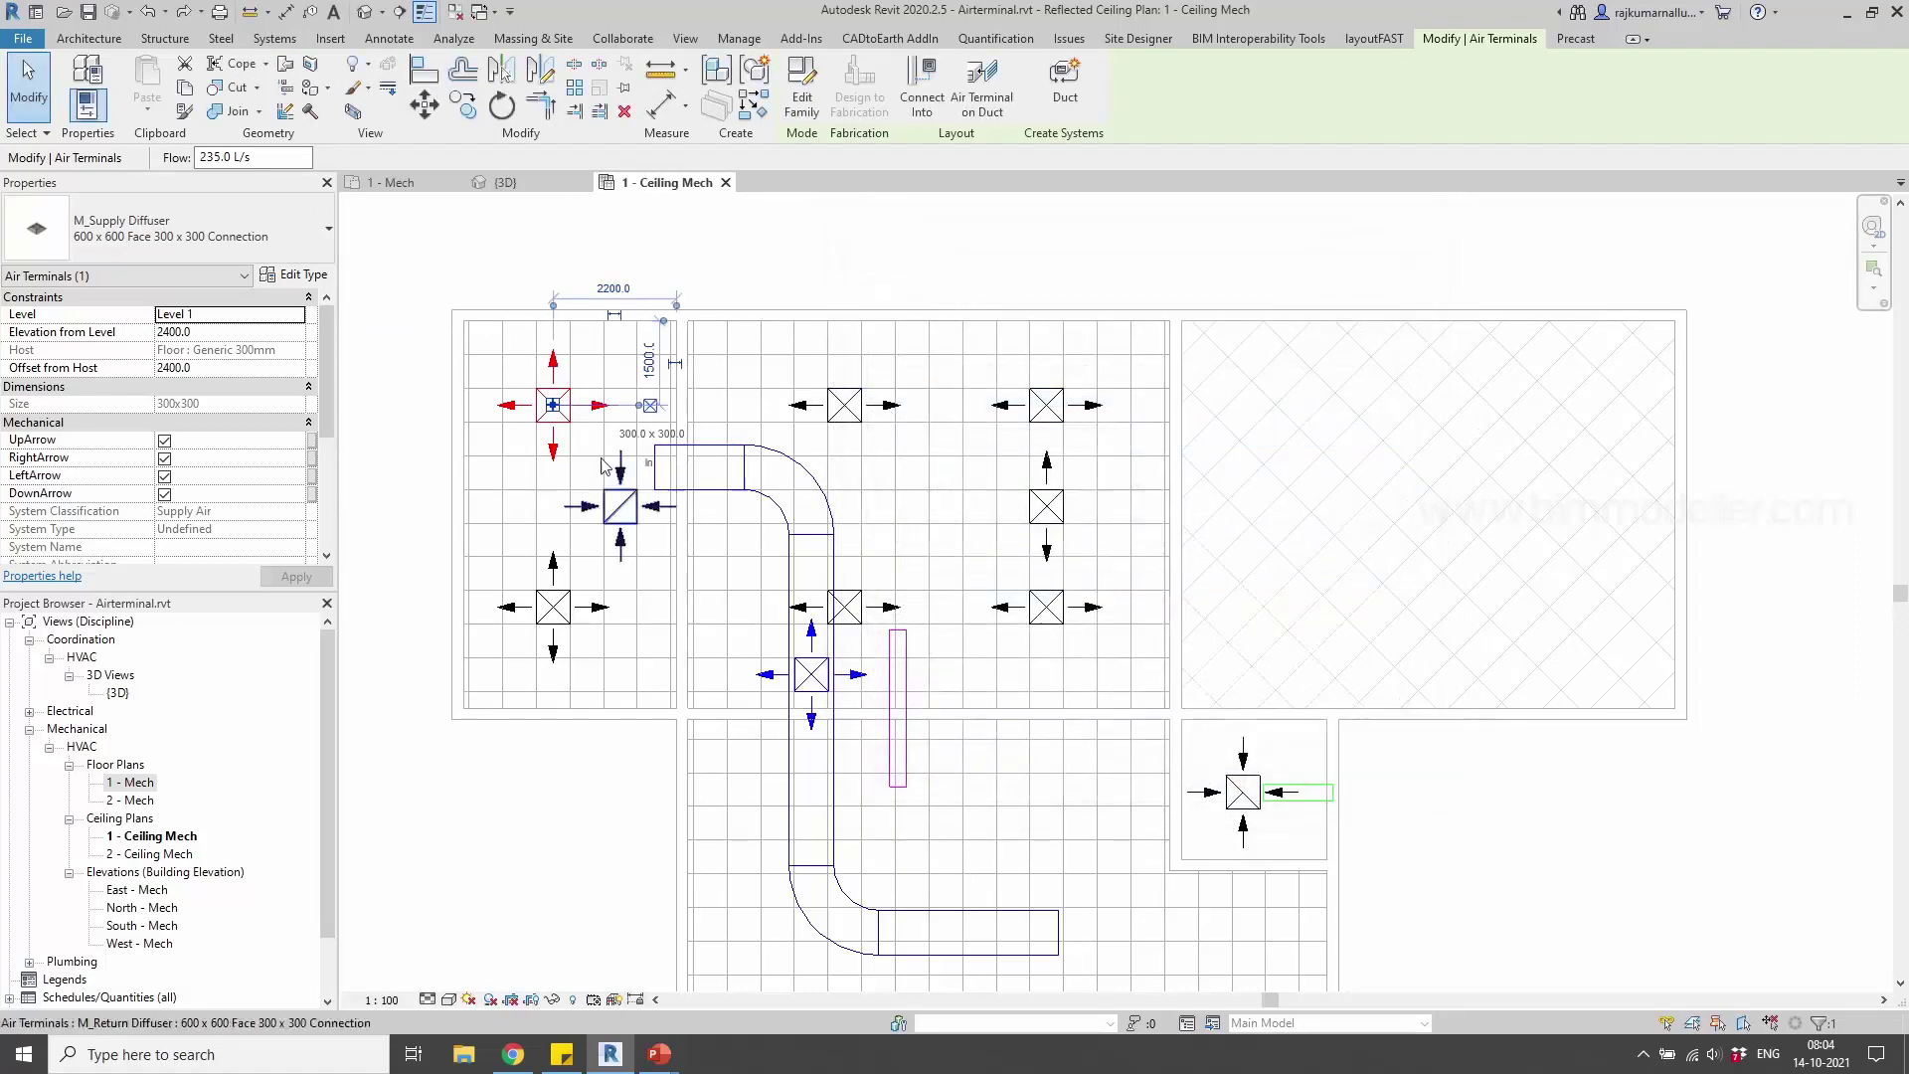
Start a similar supply diffuser and duplicate its type under the name 600 x 900 Face 300 x 300 Connection
right_click(541, 416)
left_click(645, 562)
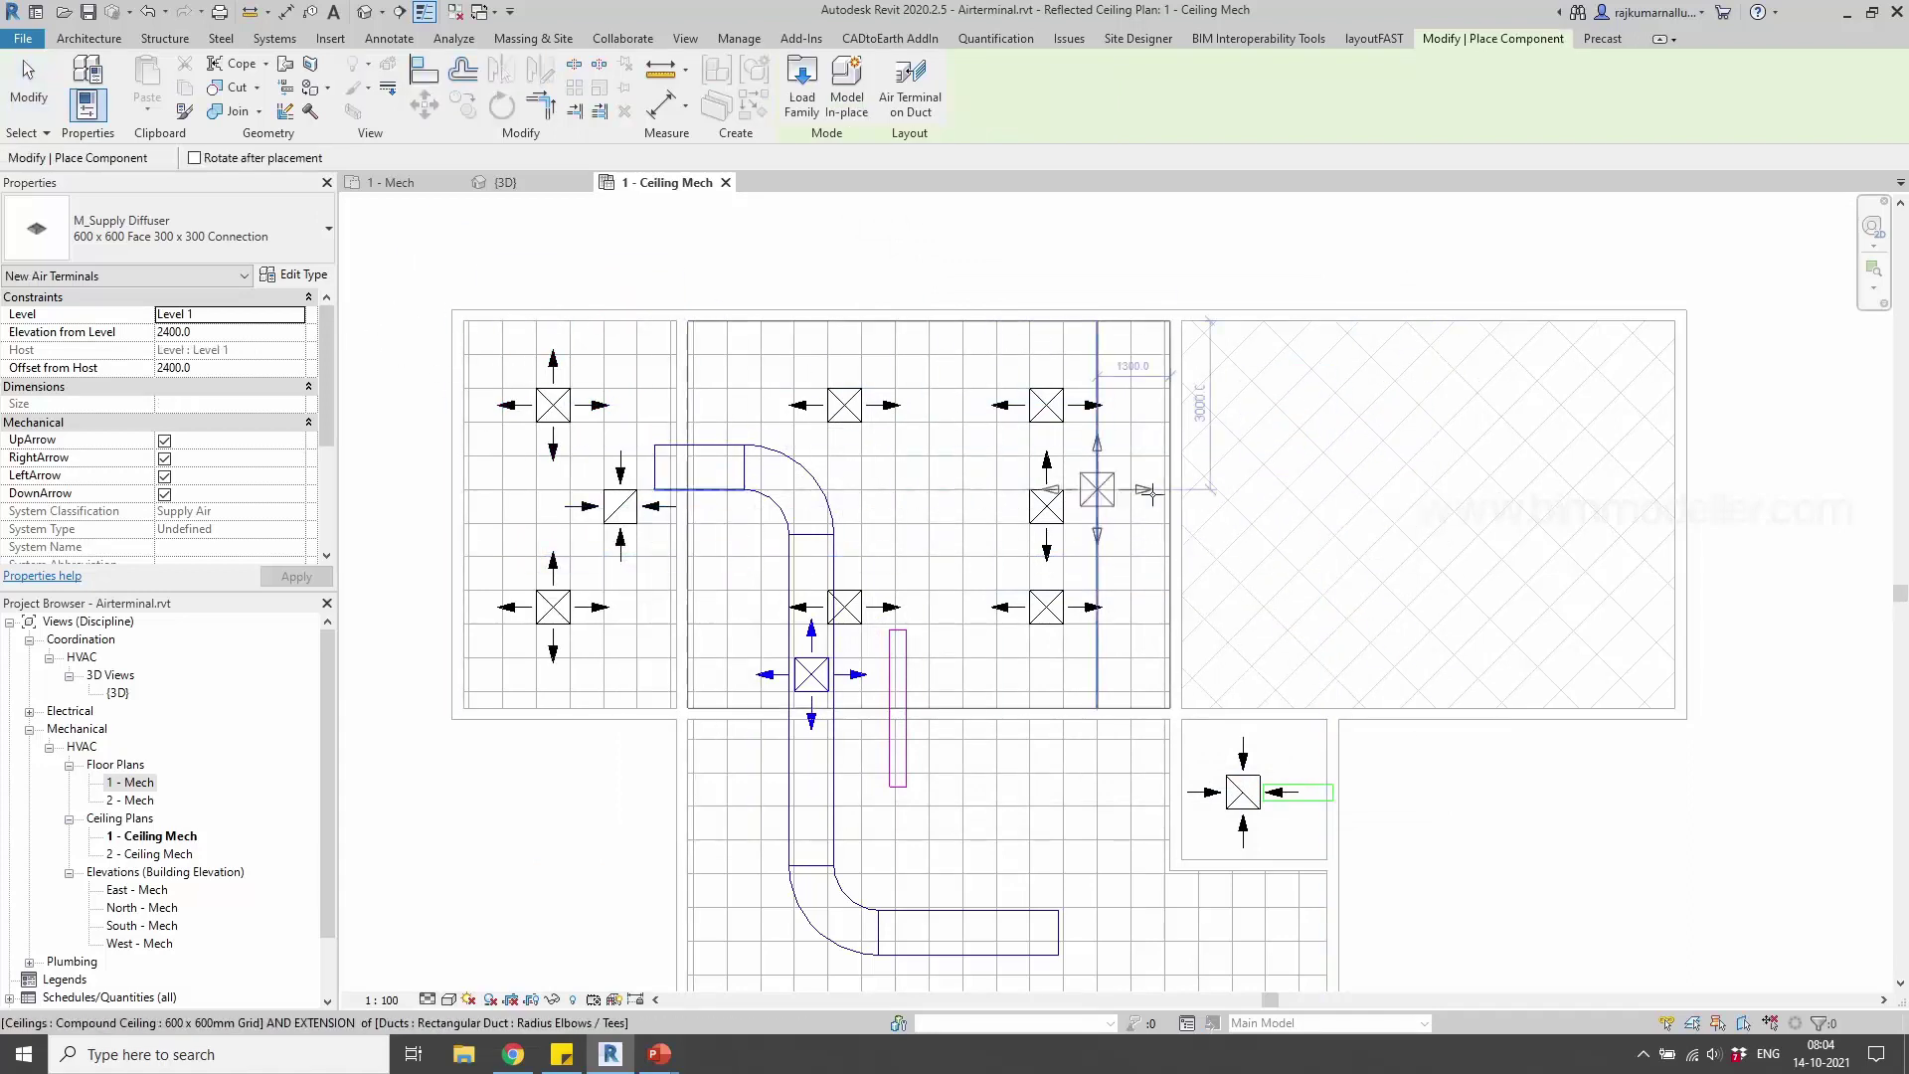
left_click(290, 279)
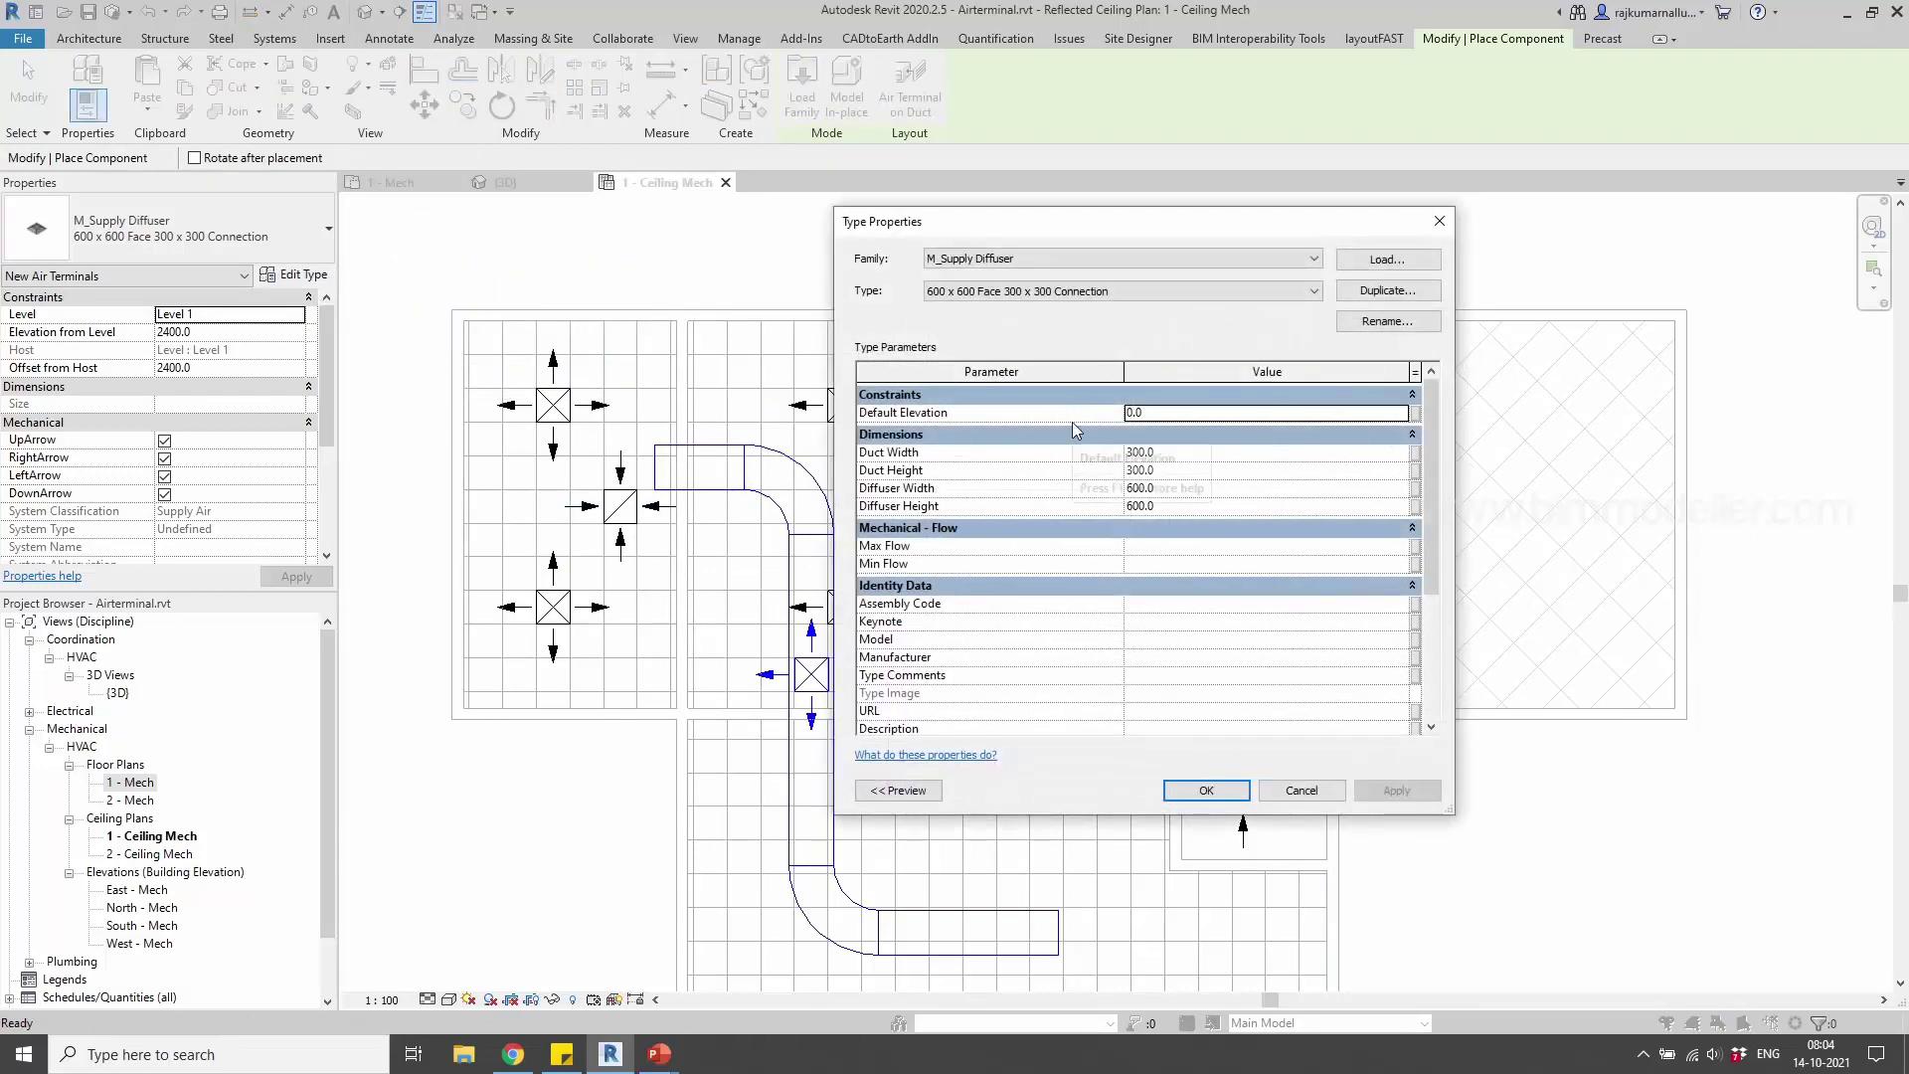
left_click(1360, 297)
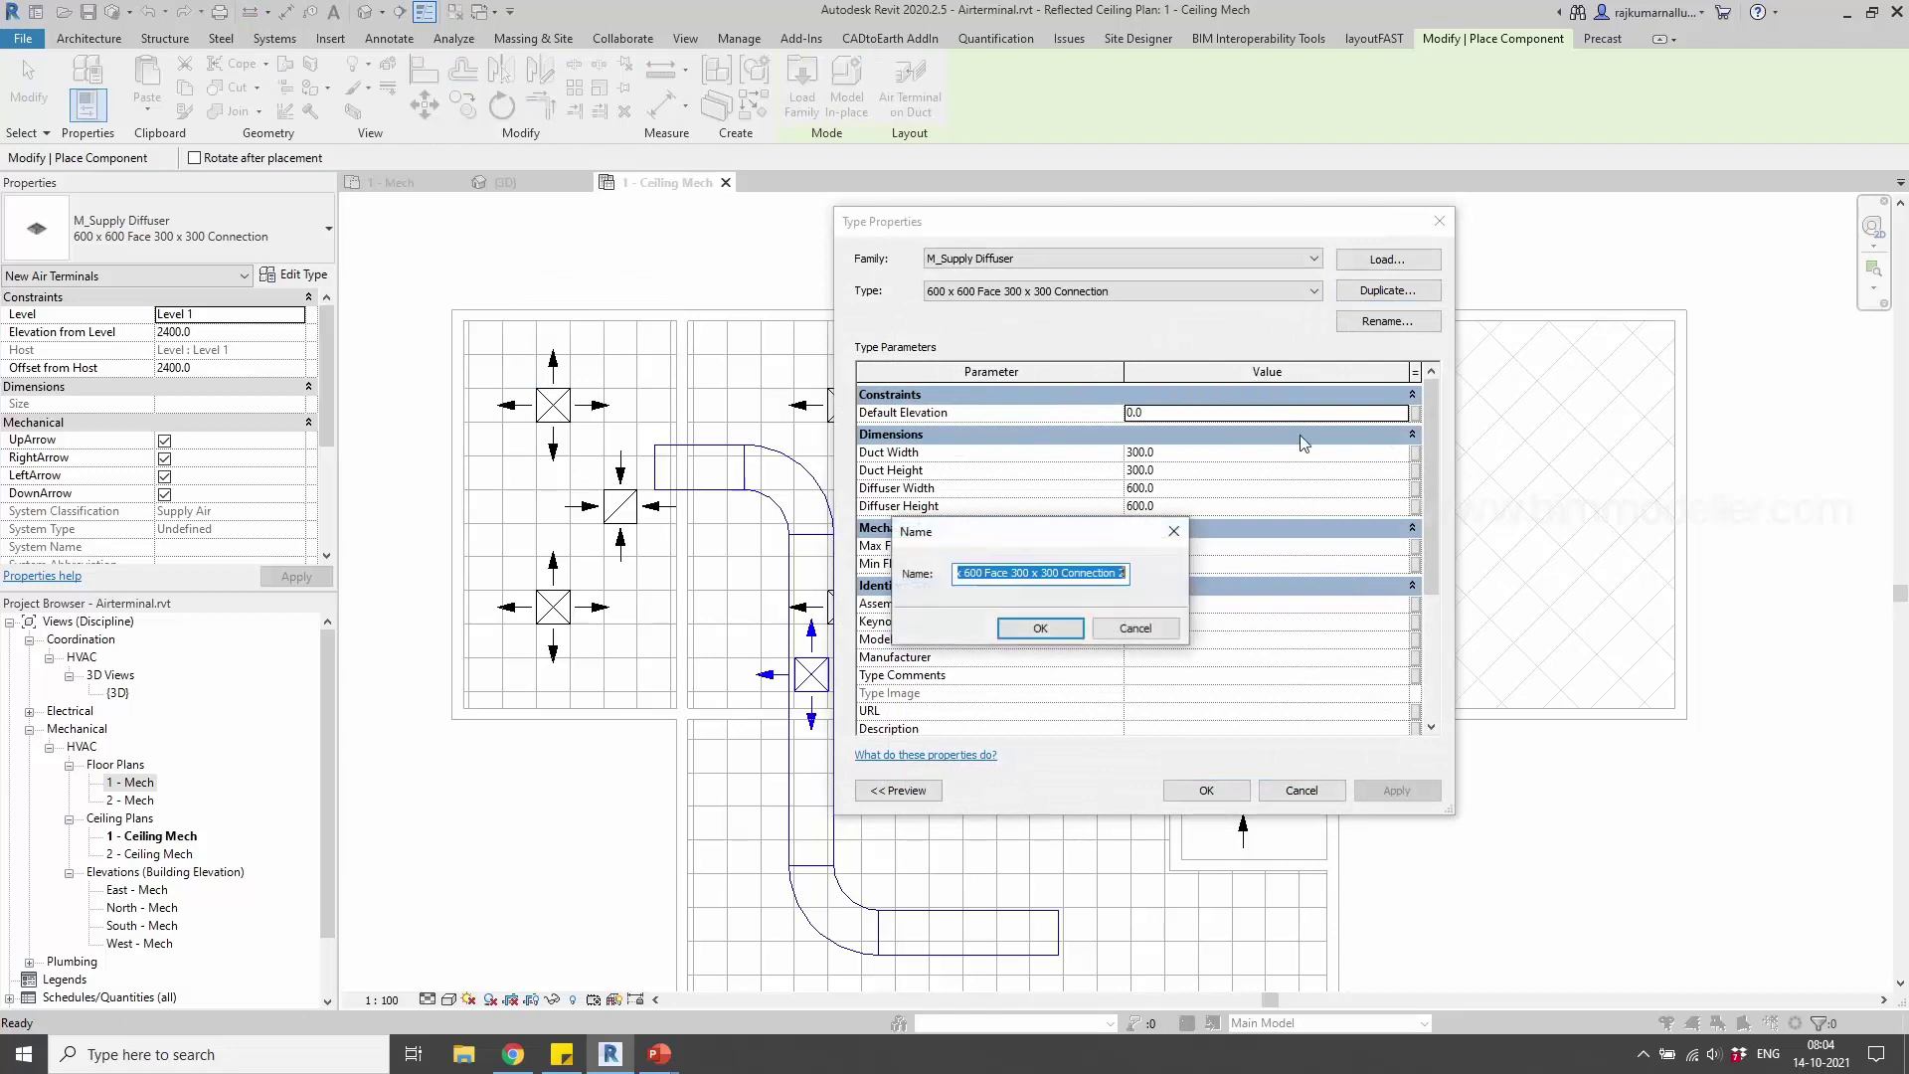
left_click(1121, 574)
key("BackSpace")
key("BackSpace")
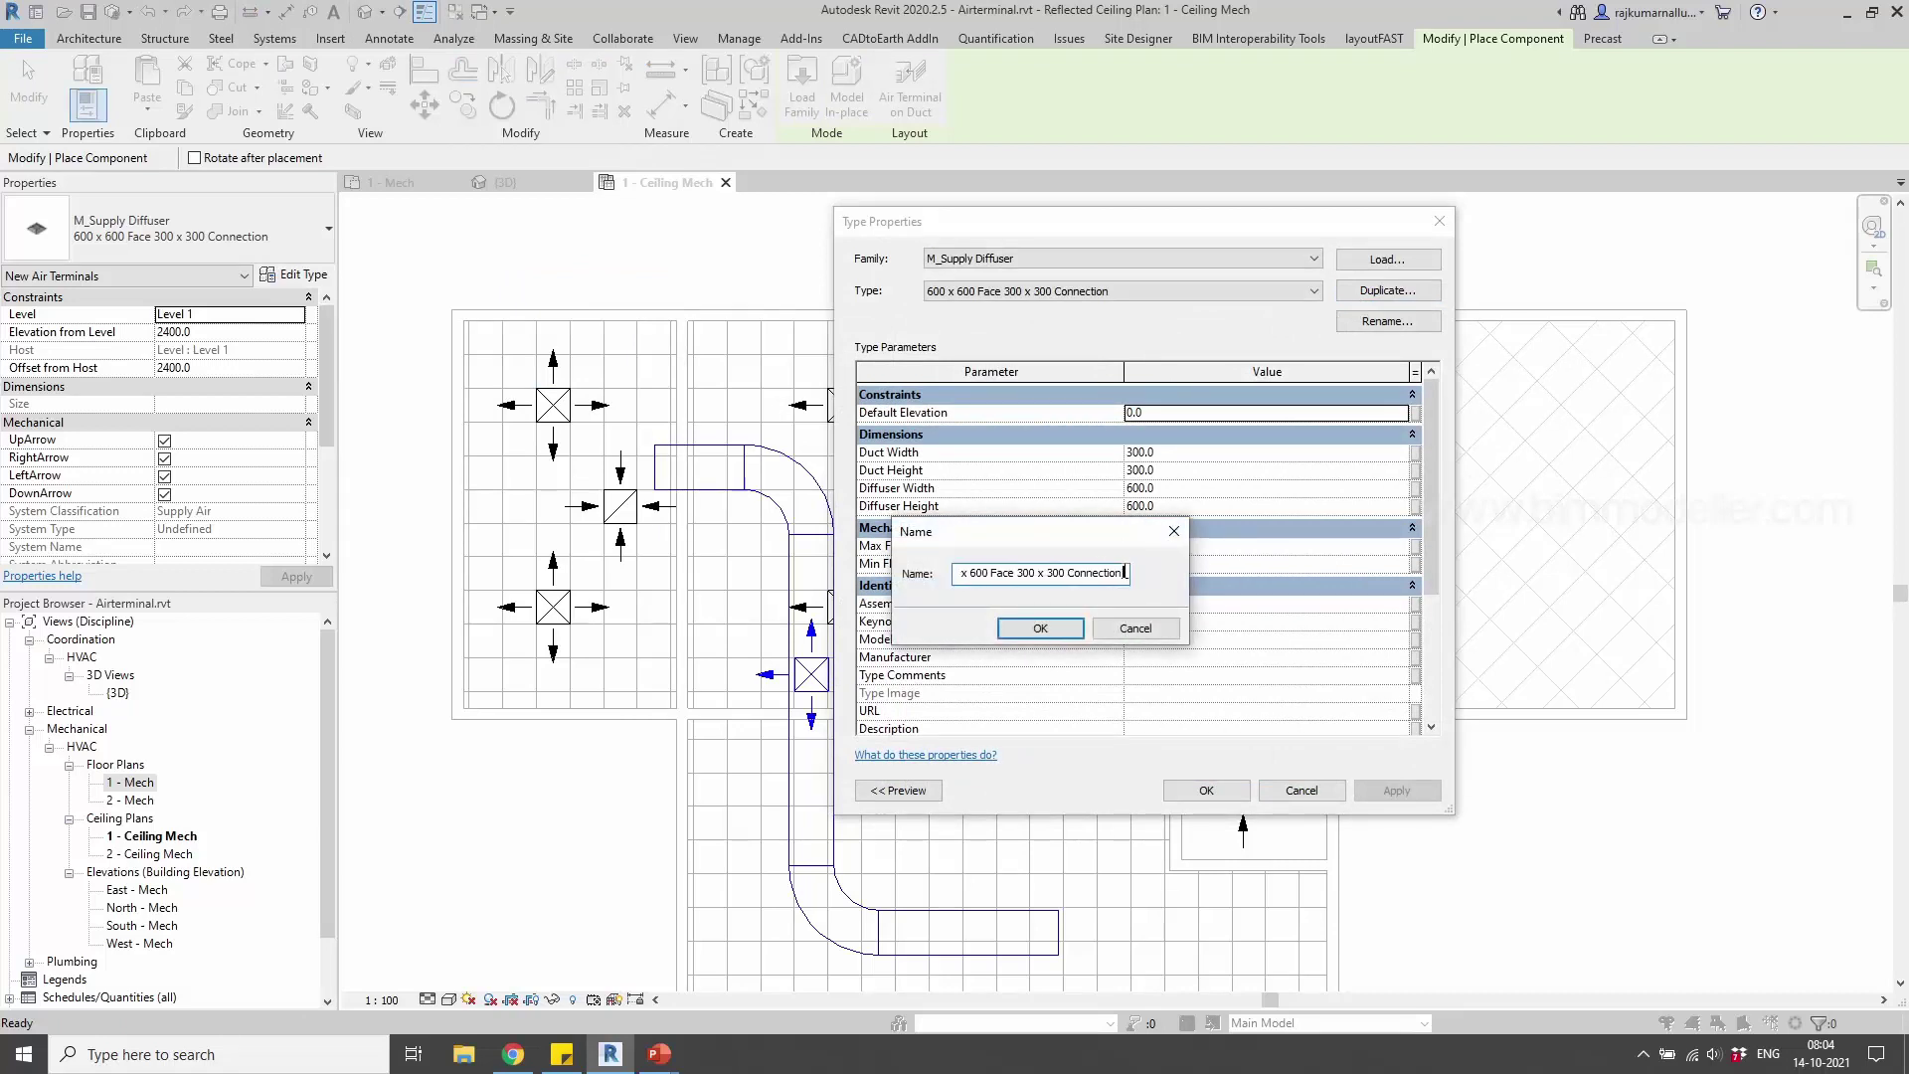
left_click_drag(984, 573, 896, 570)
left_click(996, 575)
key("BackSpace")
type("9")
left_click(1040, 627)
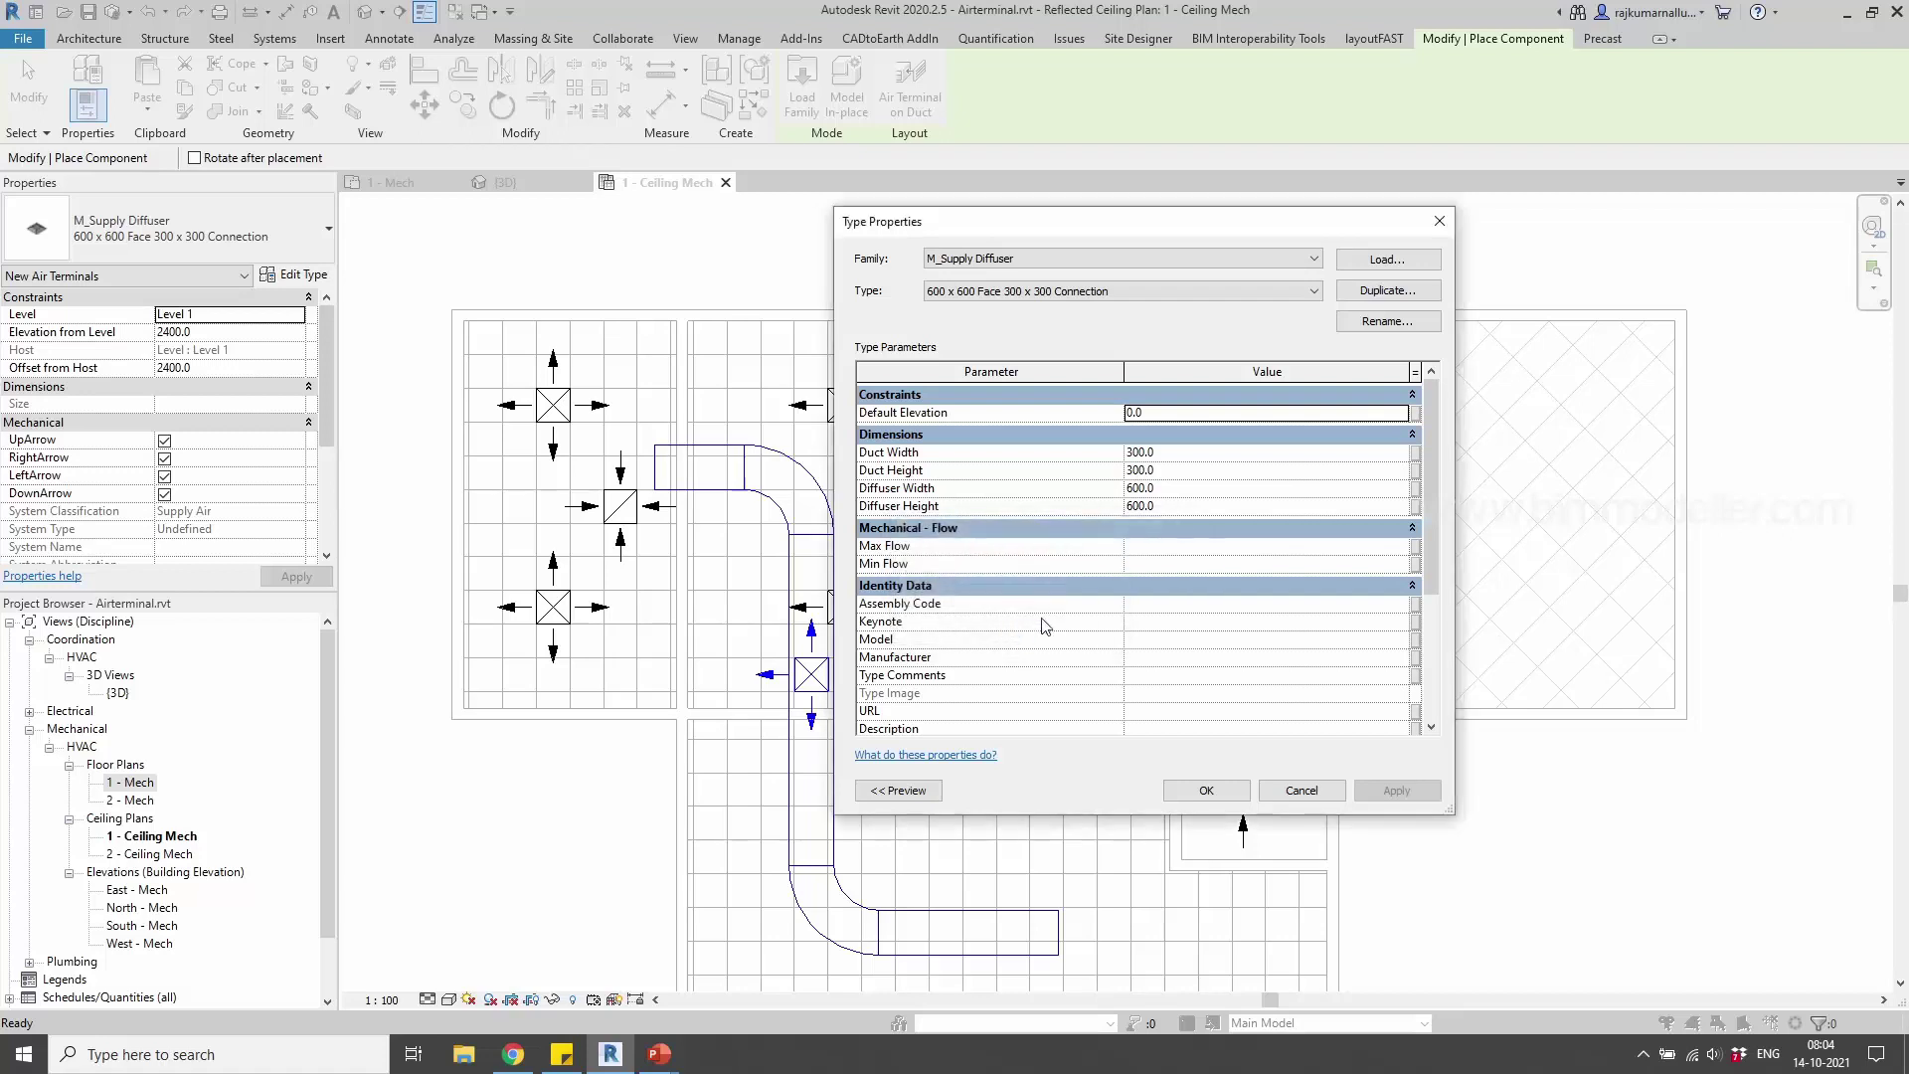
Set the Diffuser Height of the new 600 x 900 type to 900 mm
left_click(1169, 471)
left_click(1174, 488)
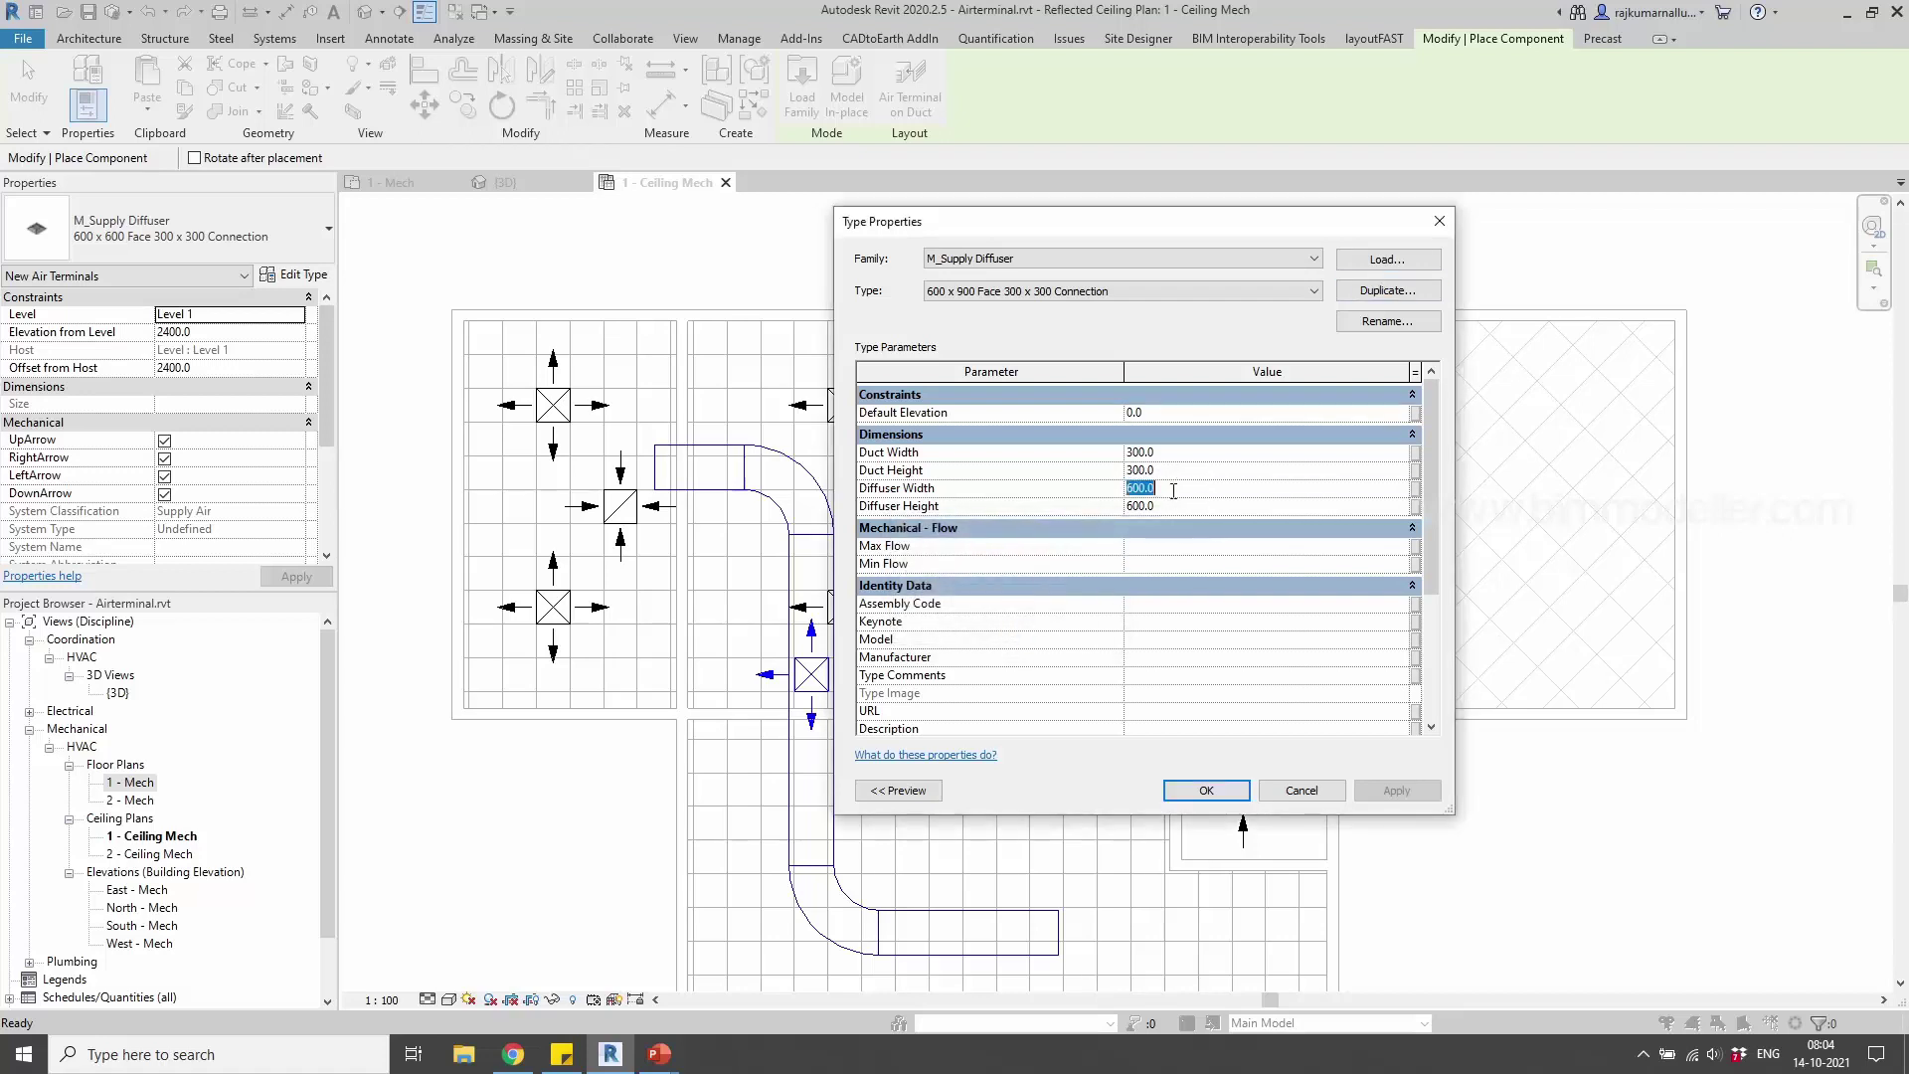
left_click(1172, 507)
type("90")
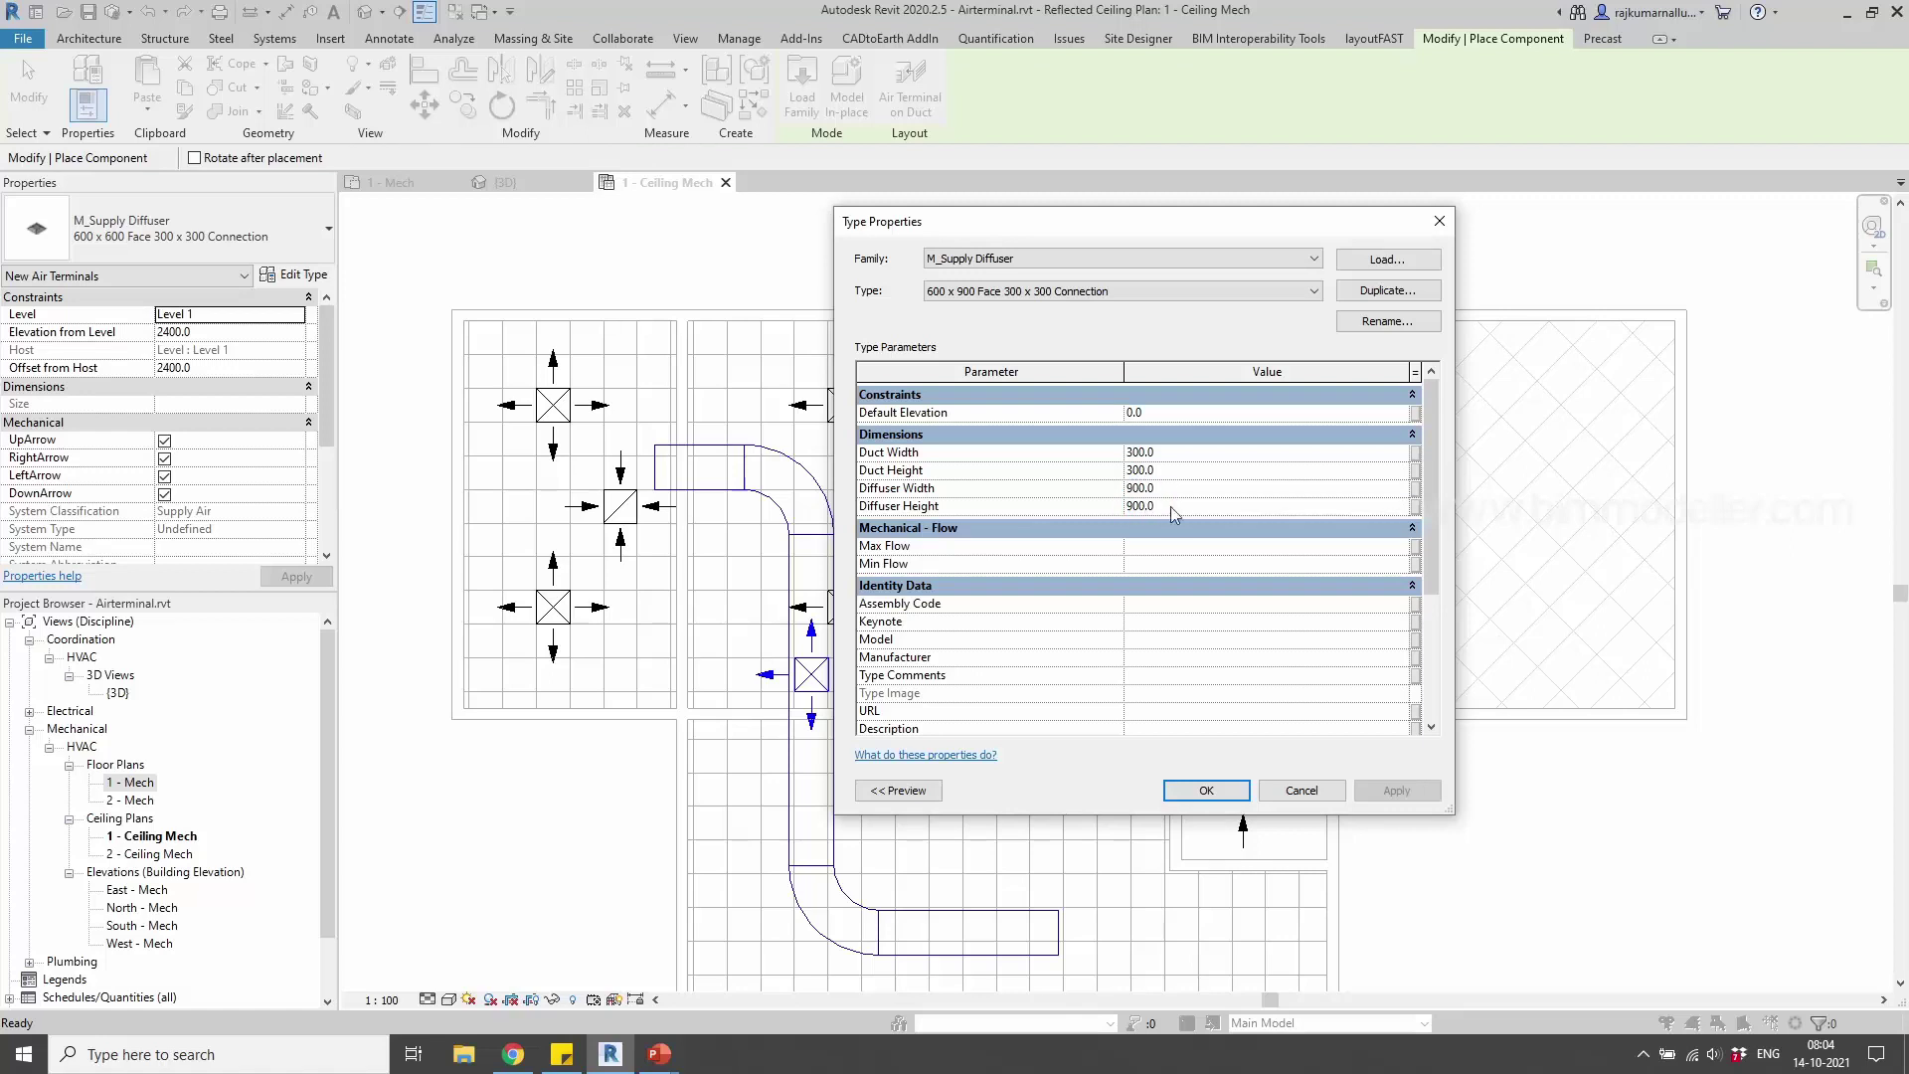
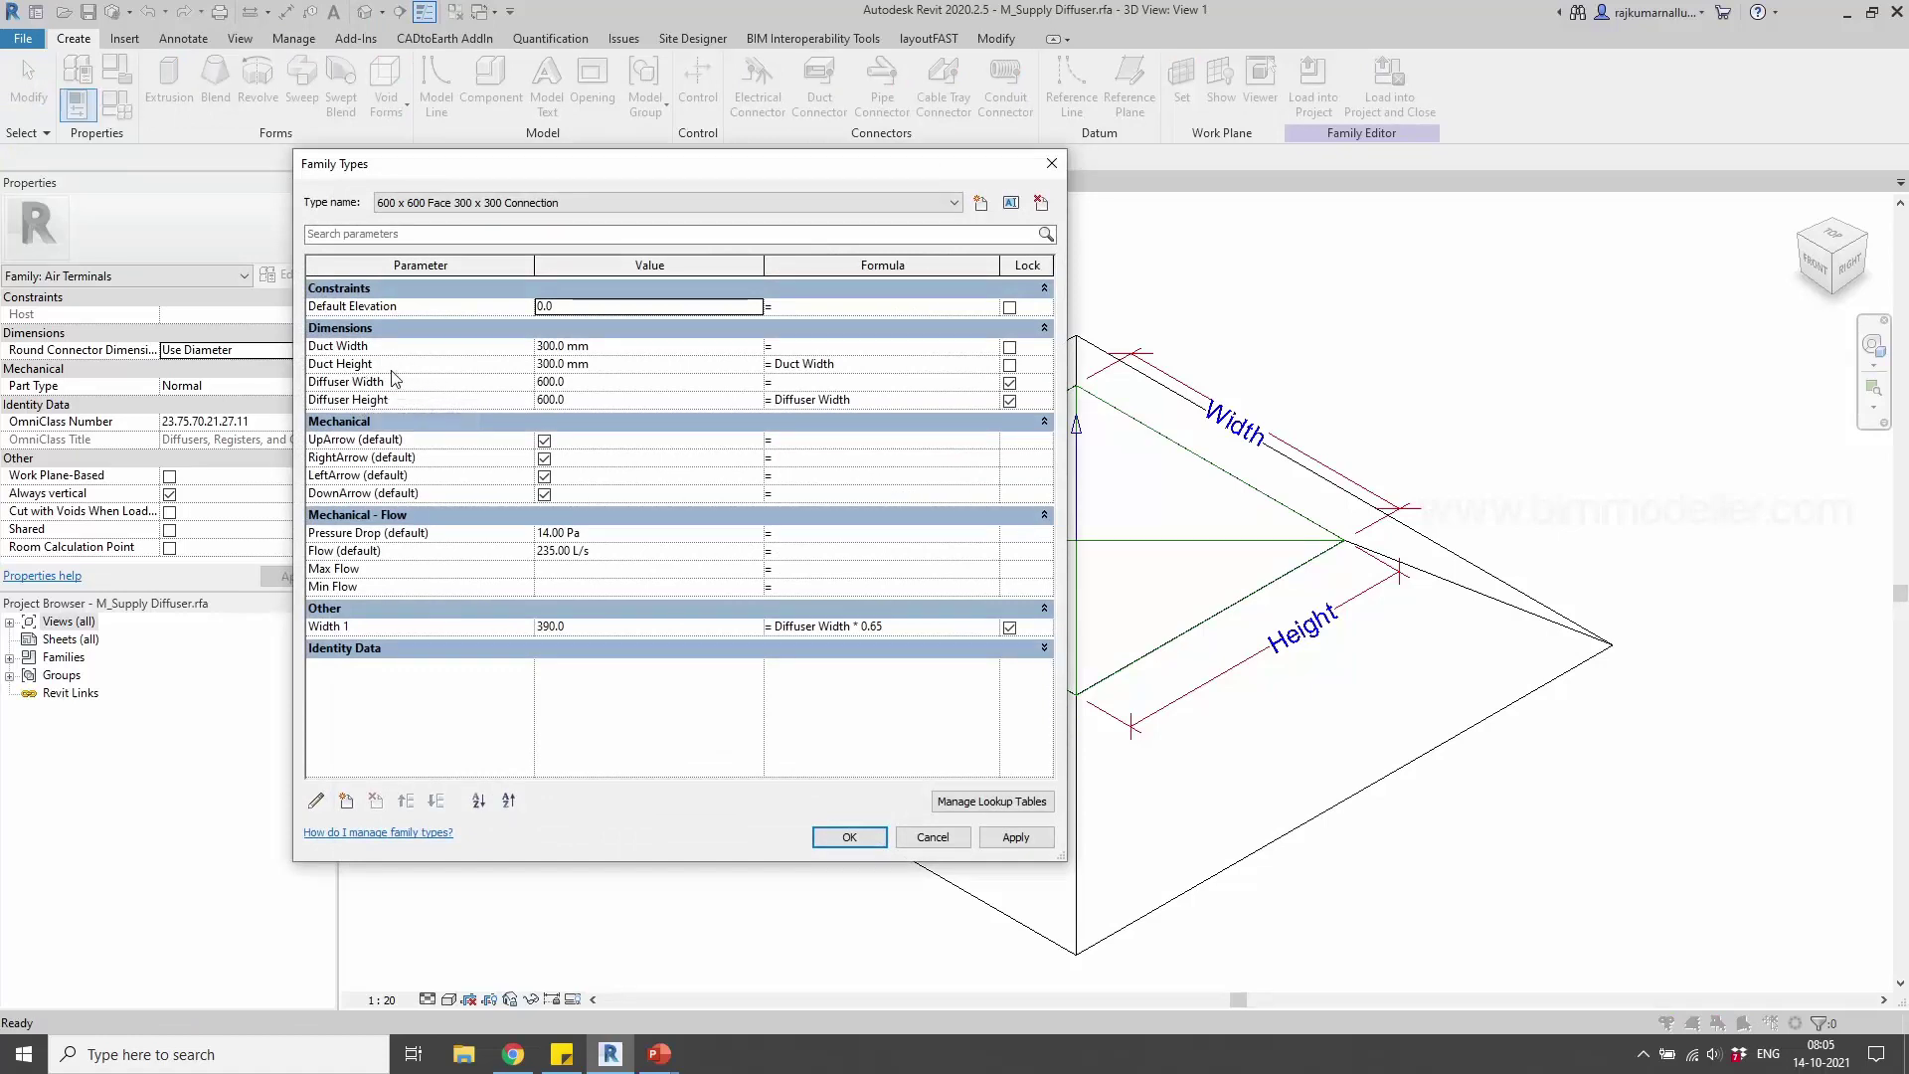
In the diffuser family's types, remove the Diffuser Height formula and set the 600 x 900 type's Diffuser Width to 600 mm
double_click(881, 402)
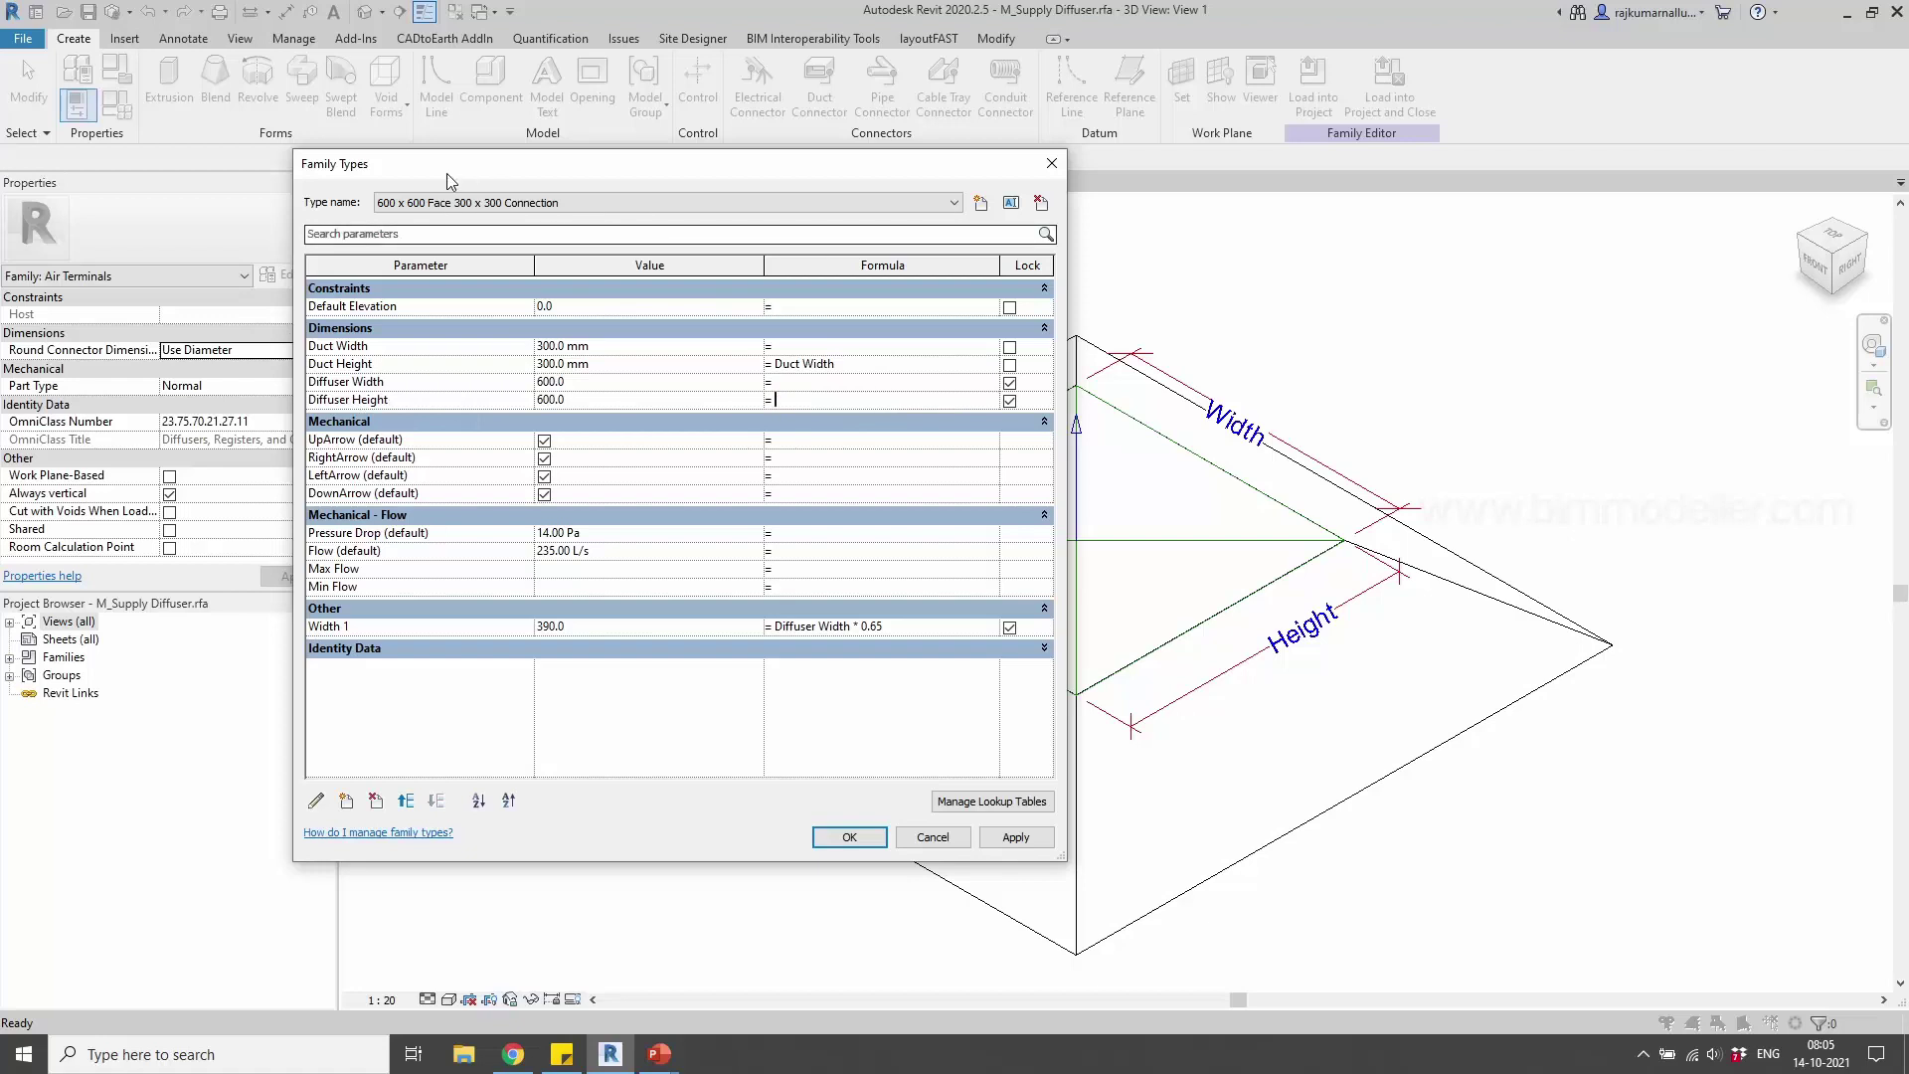
left_click(434, 209)
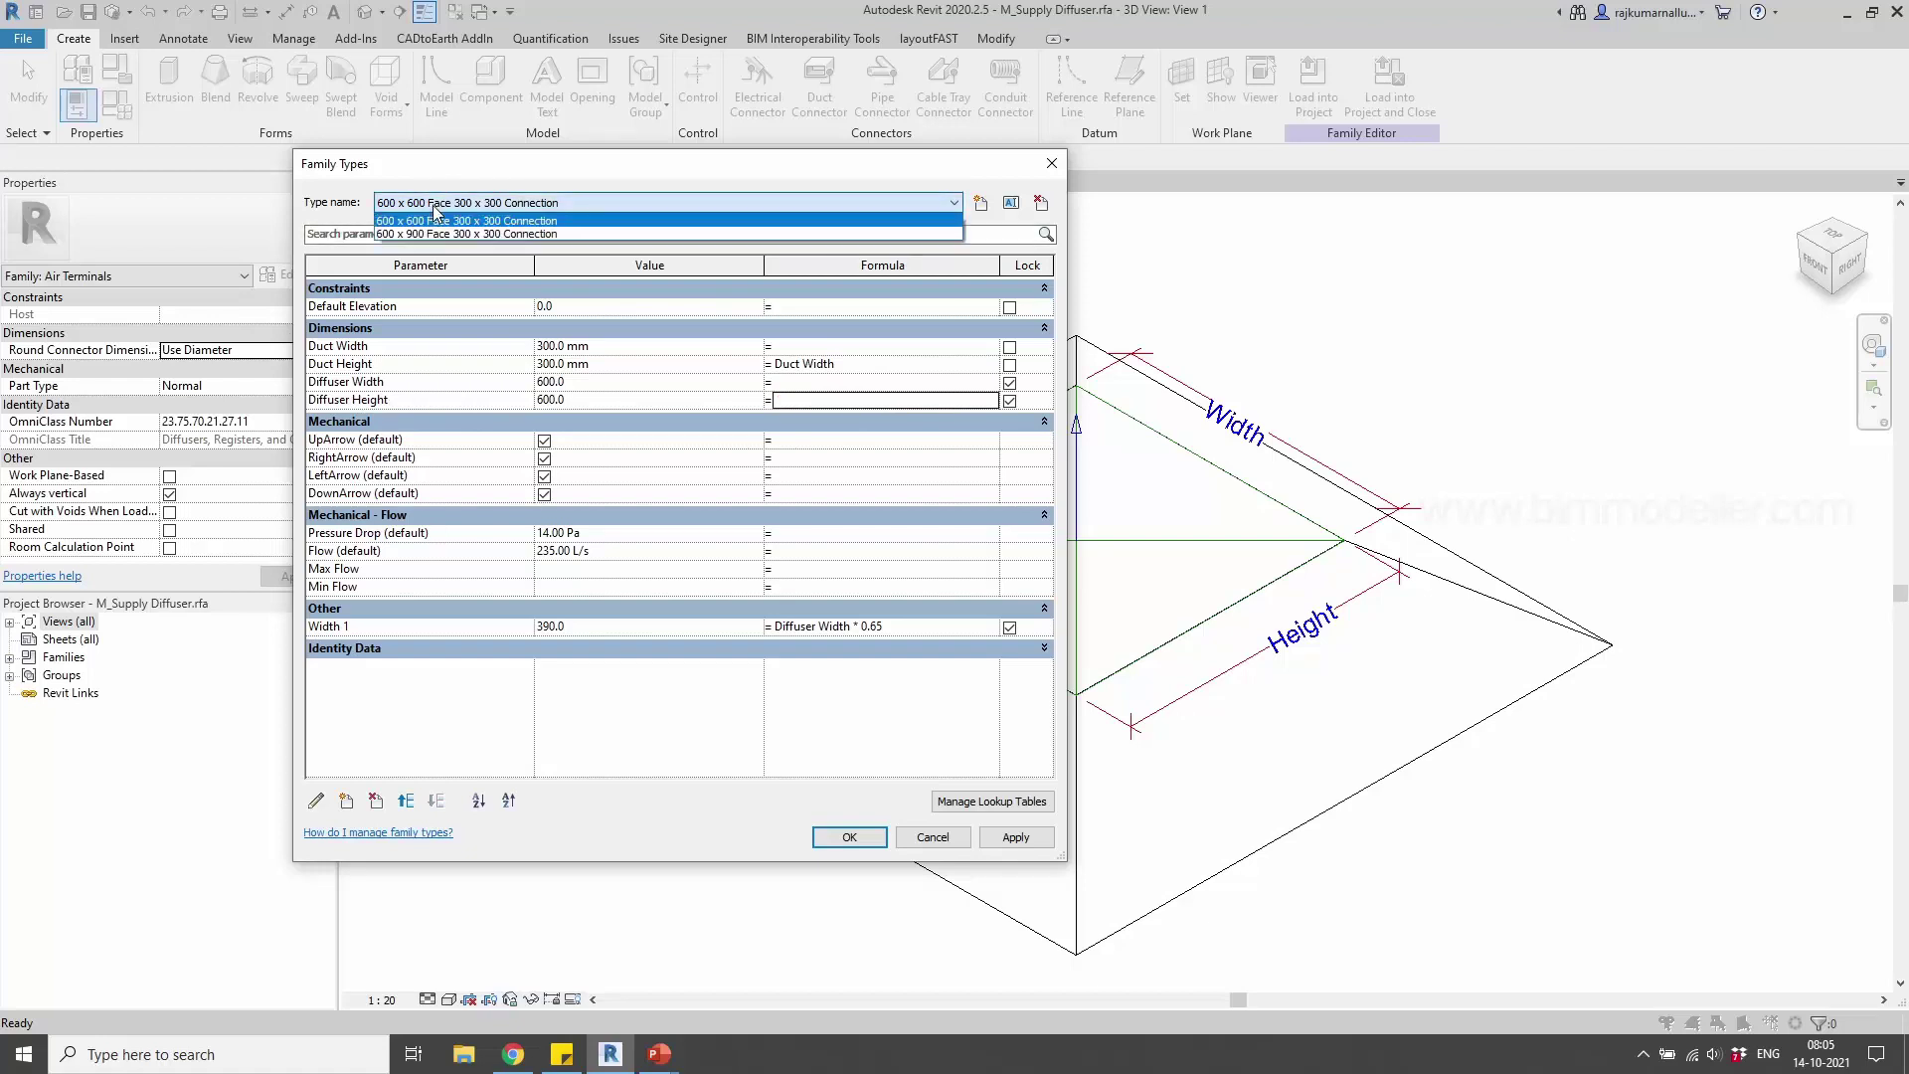
left_click(421, 221)
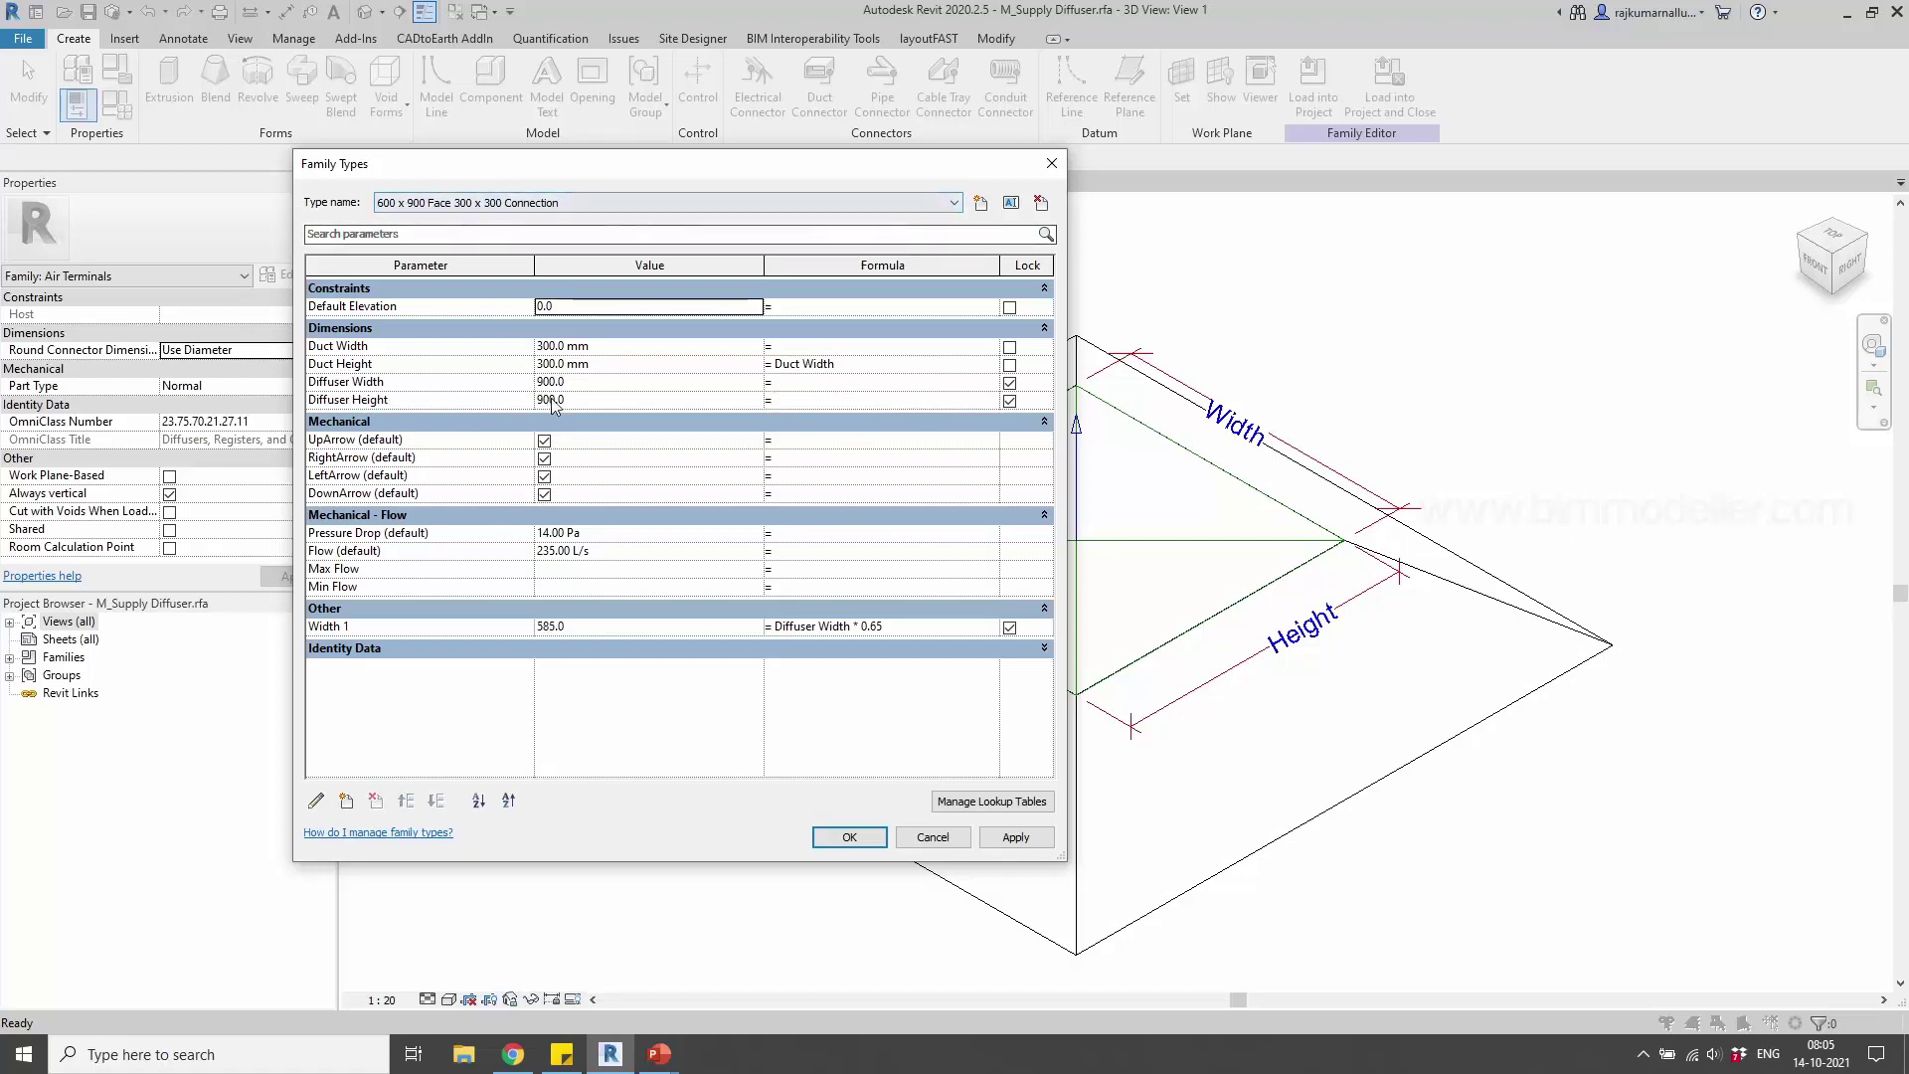
left_click(594, 384)
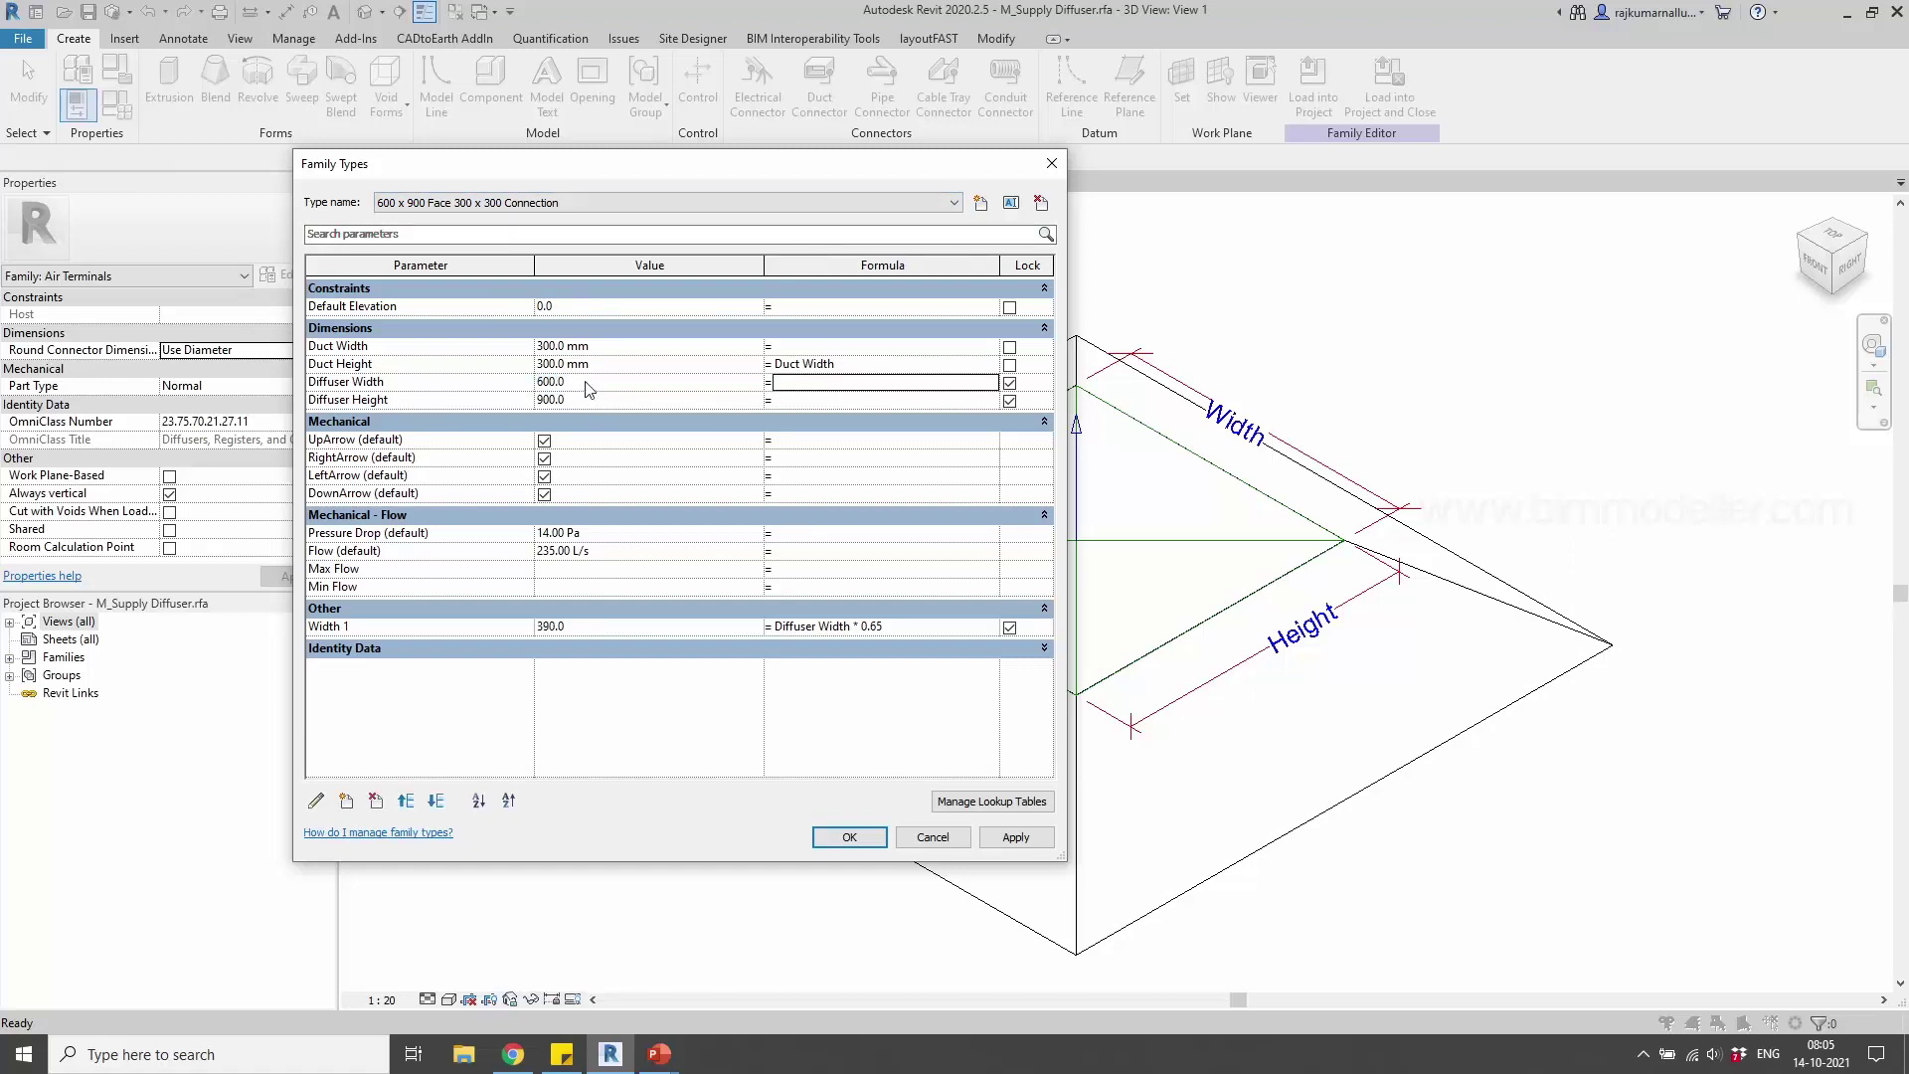
left_click(851, 839)
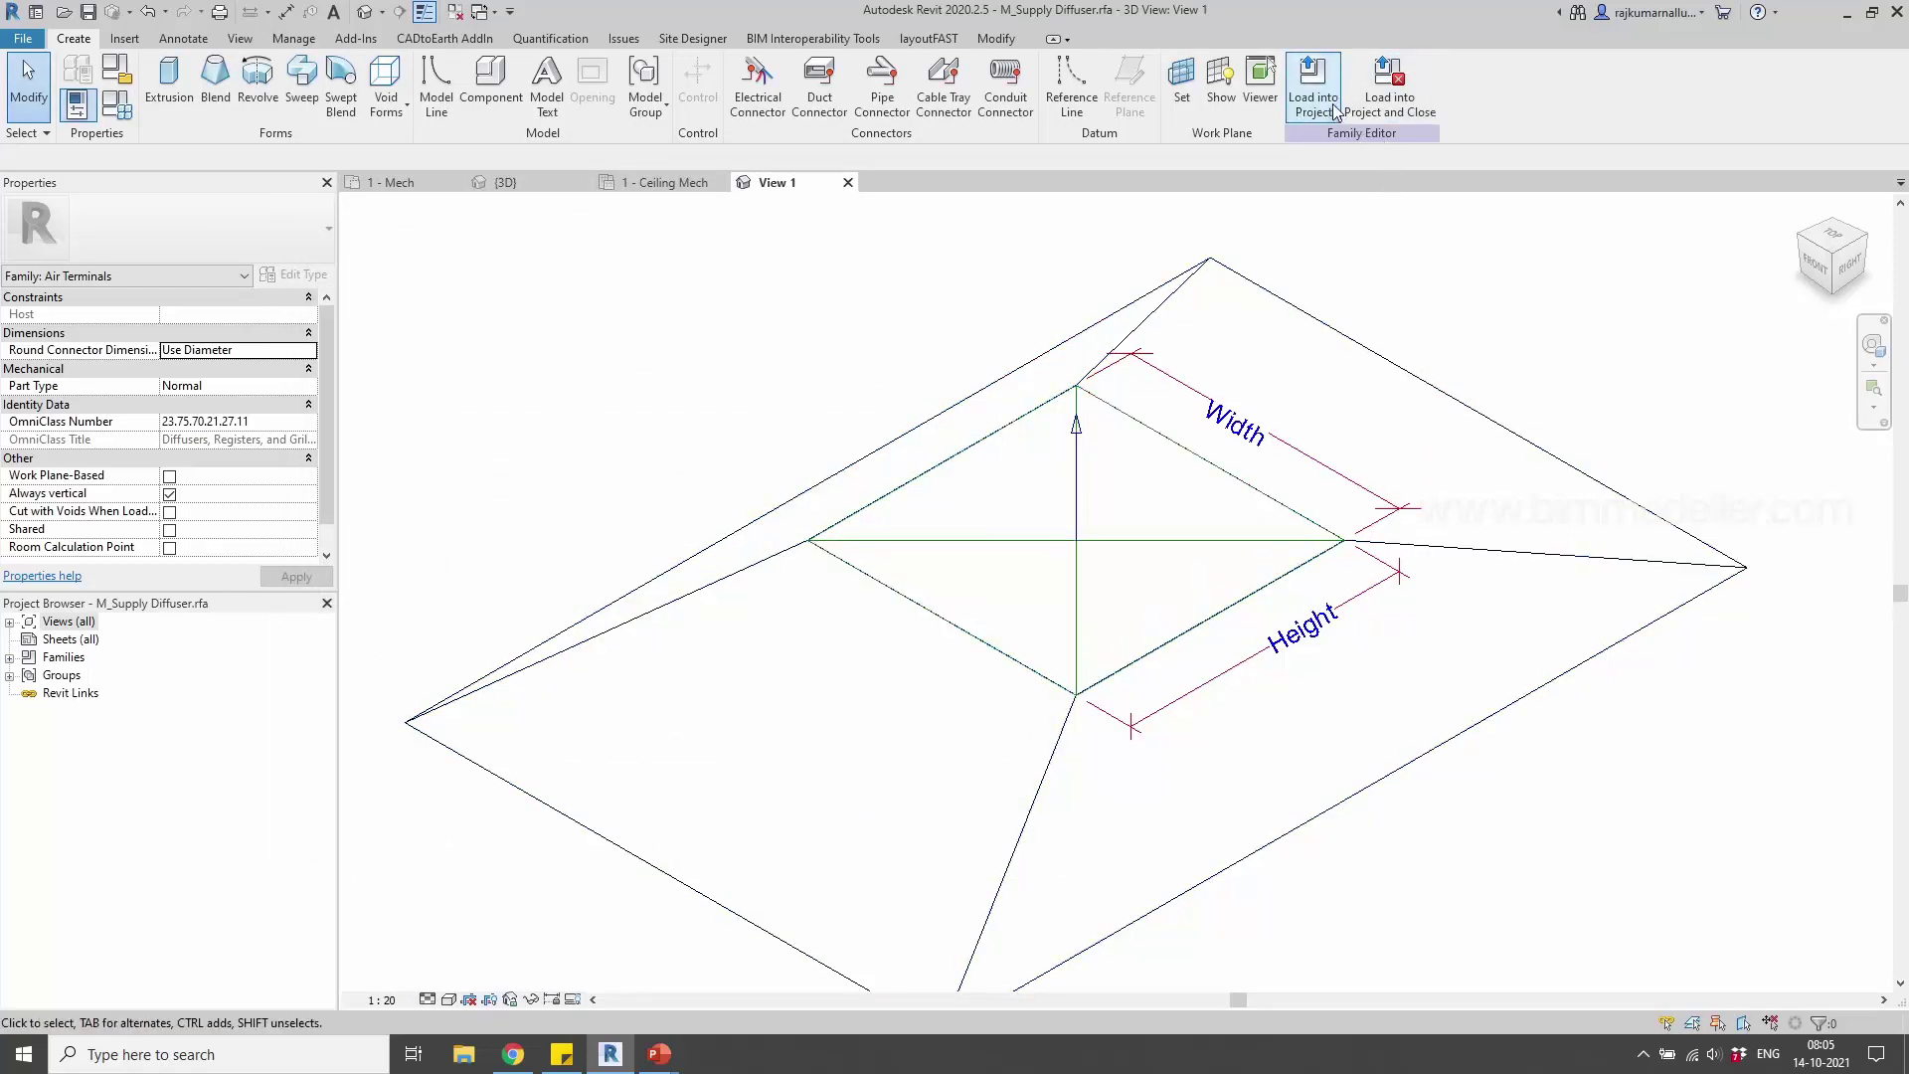
Load the edited family into the project, overwriting the existing version, and set the Diffuser Width of the 600 x 900 type to 600 mm
left_click(1312, 84)
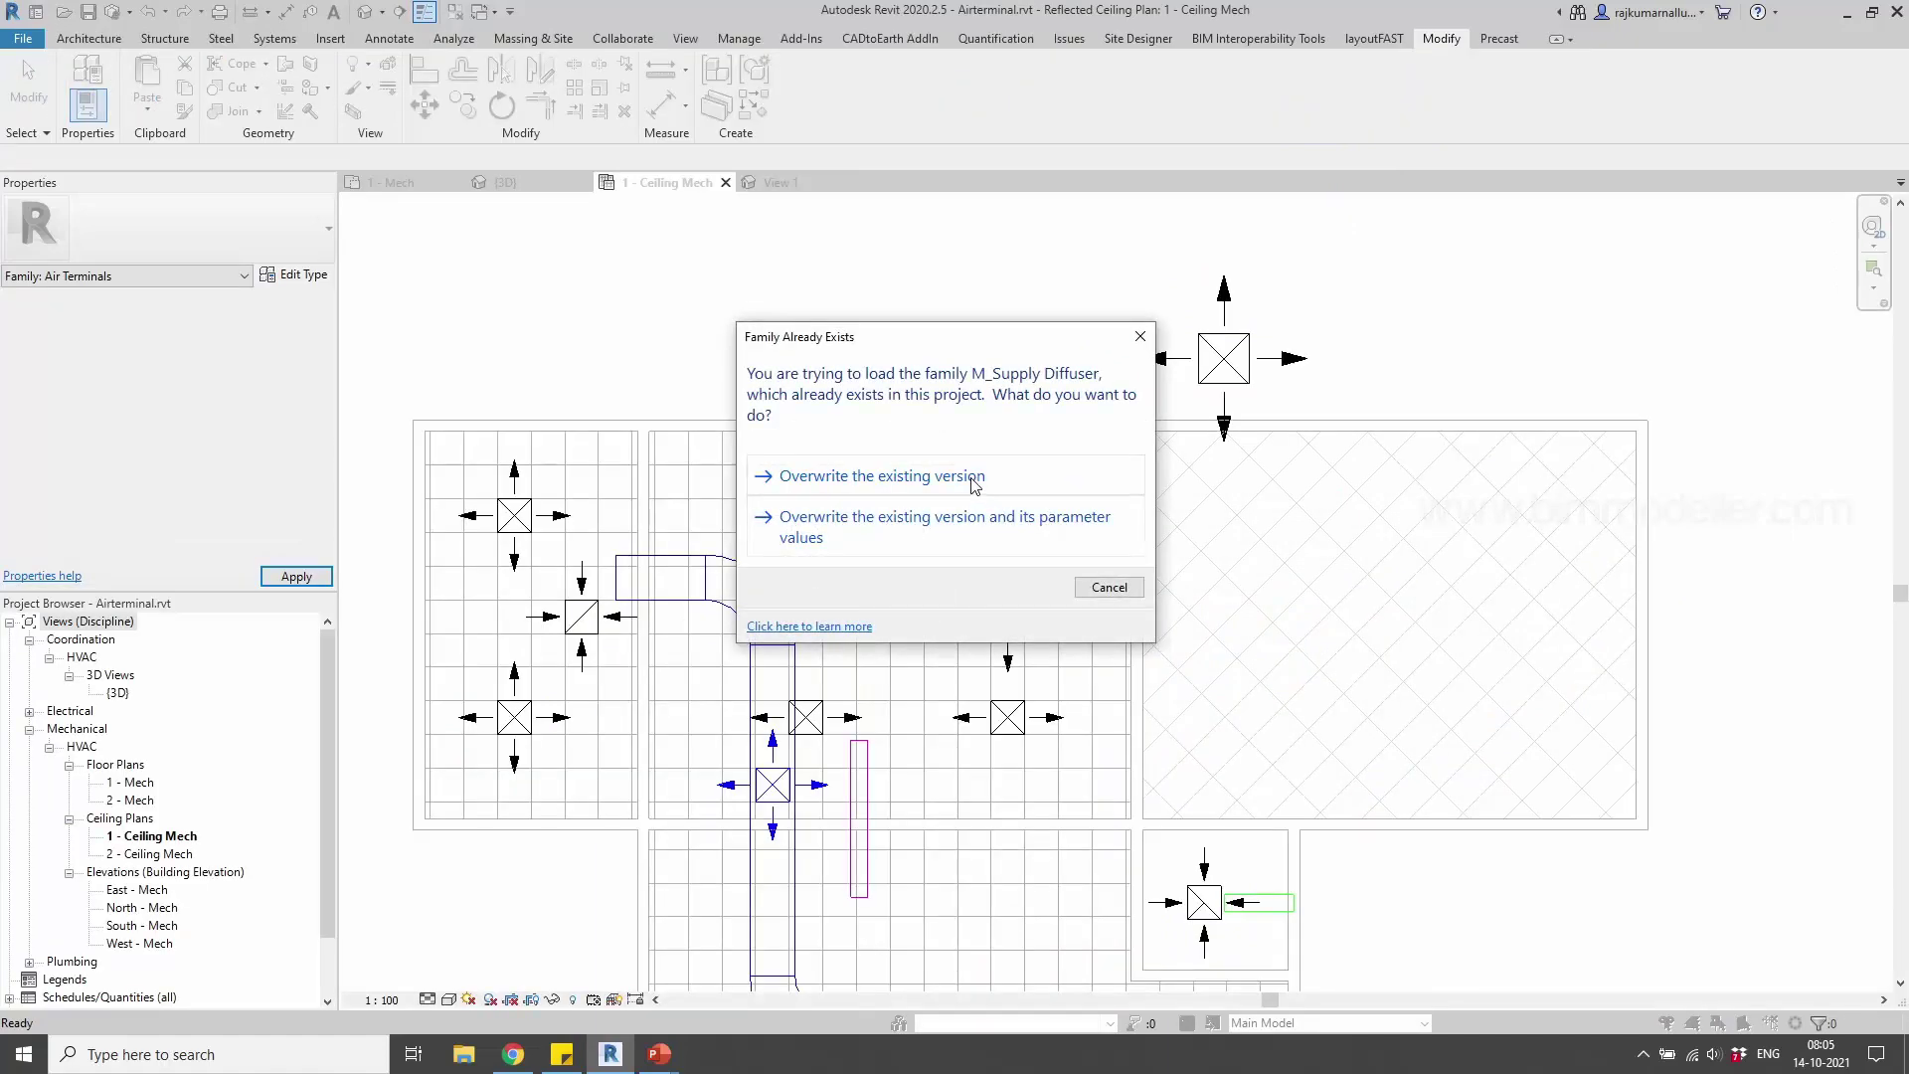
left_click(974, 480)
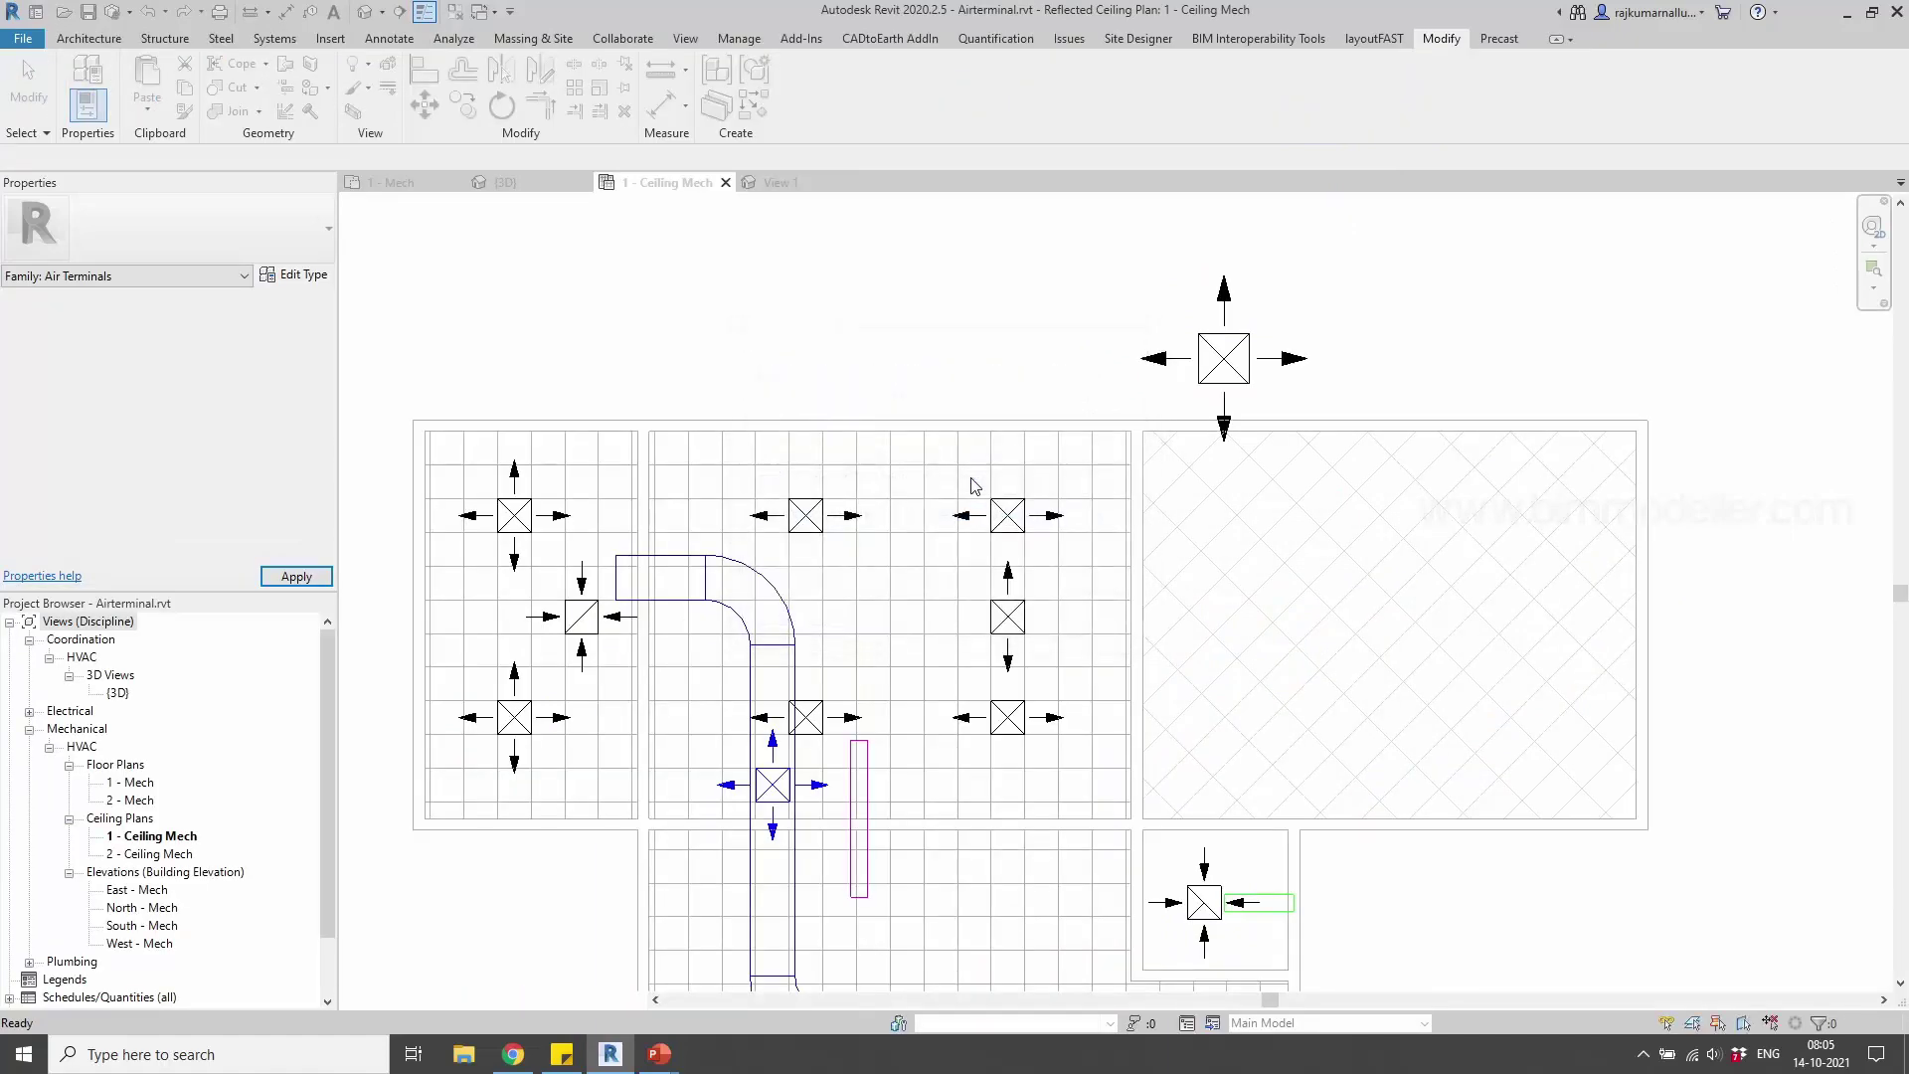
left_click(1221, 360)
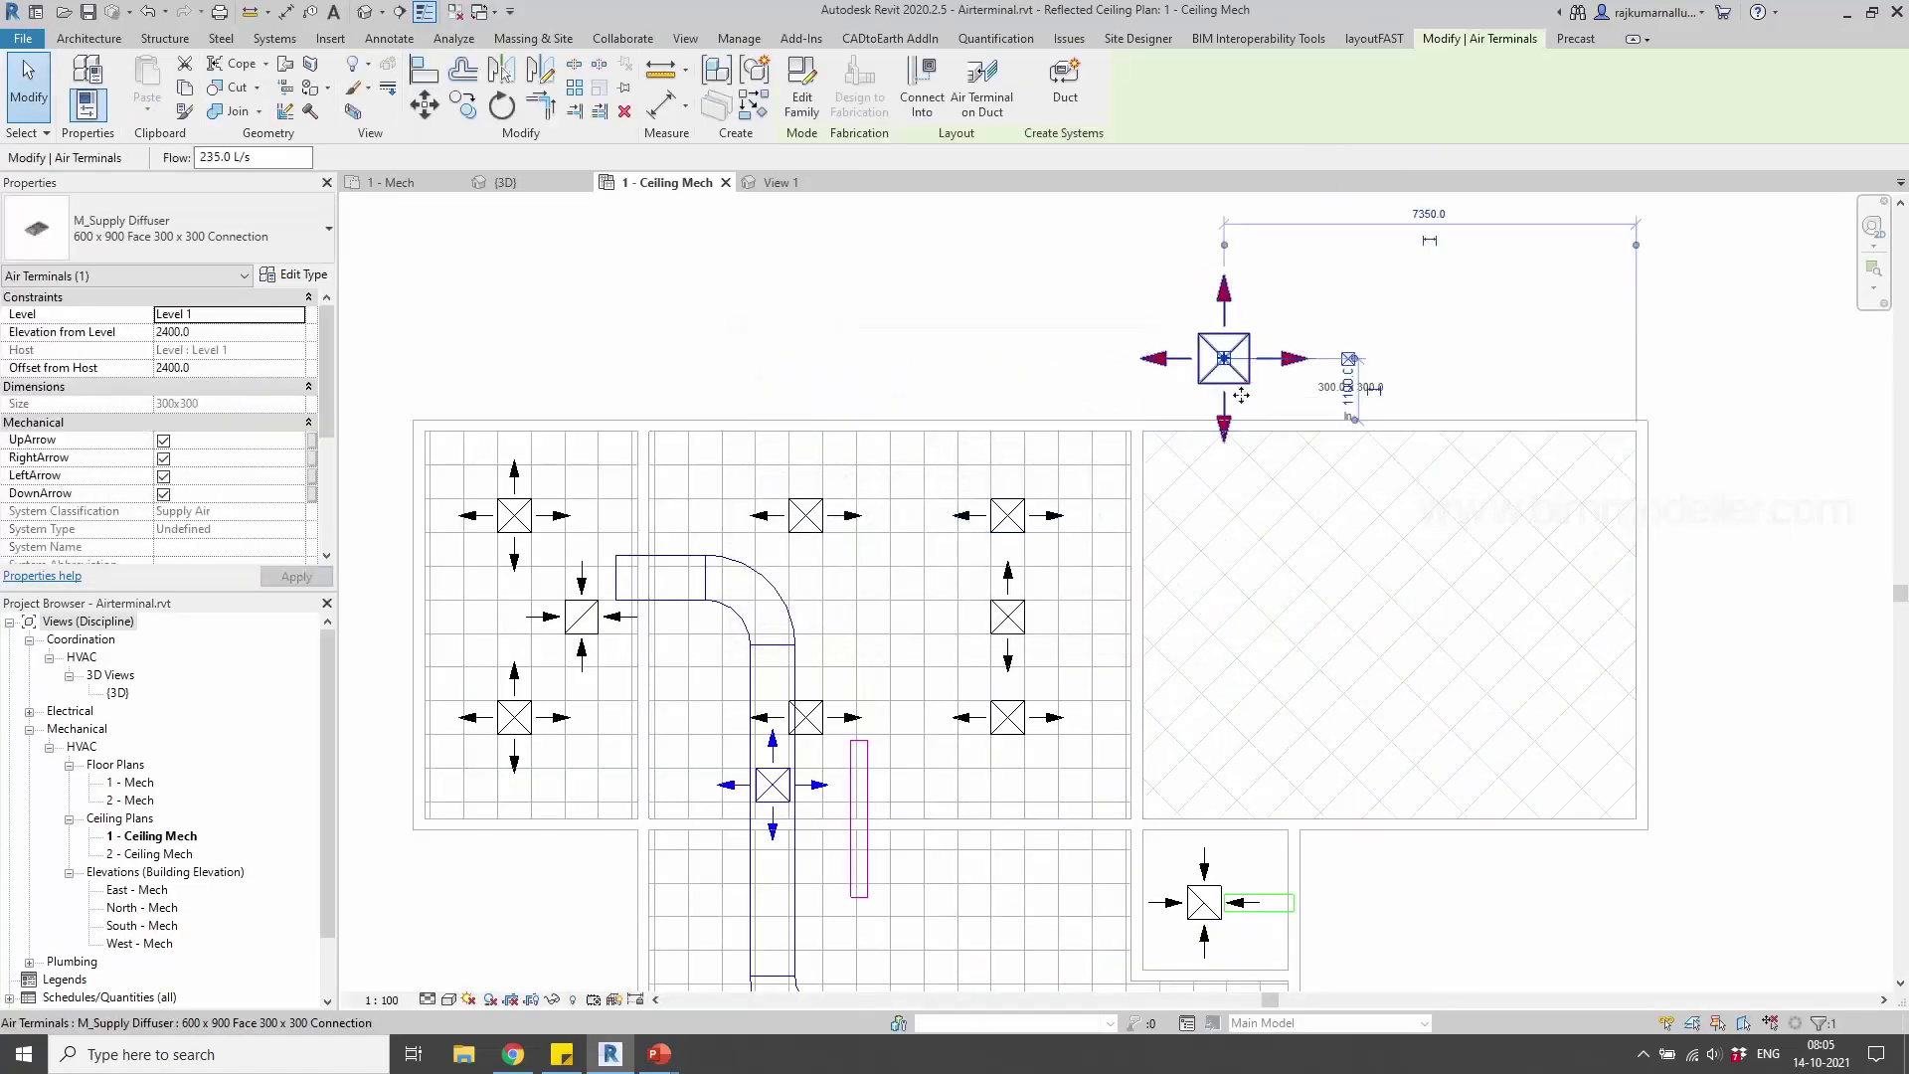
left_click(286, 279)
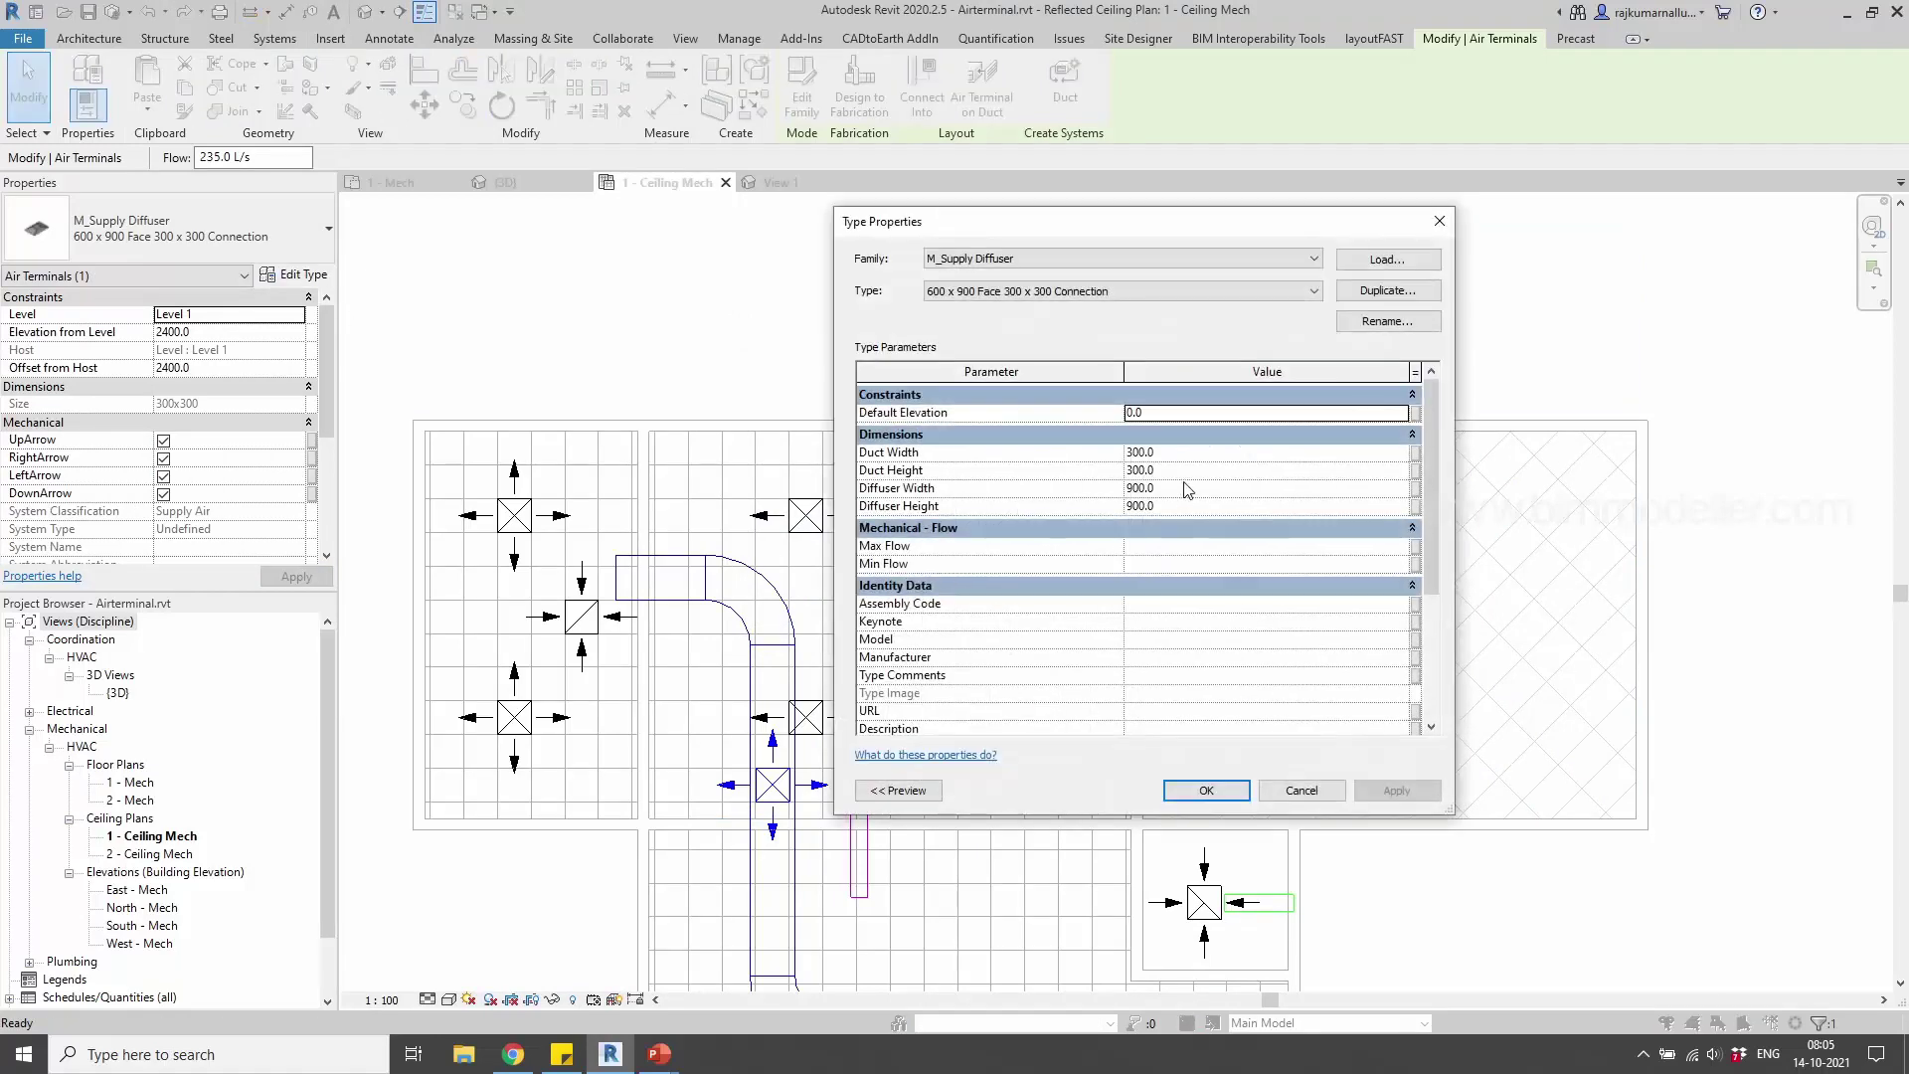
left_click(1185, 488)
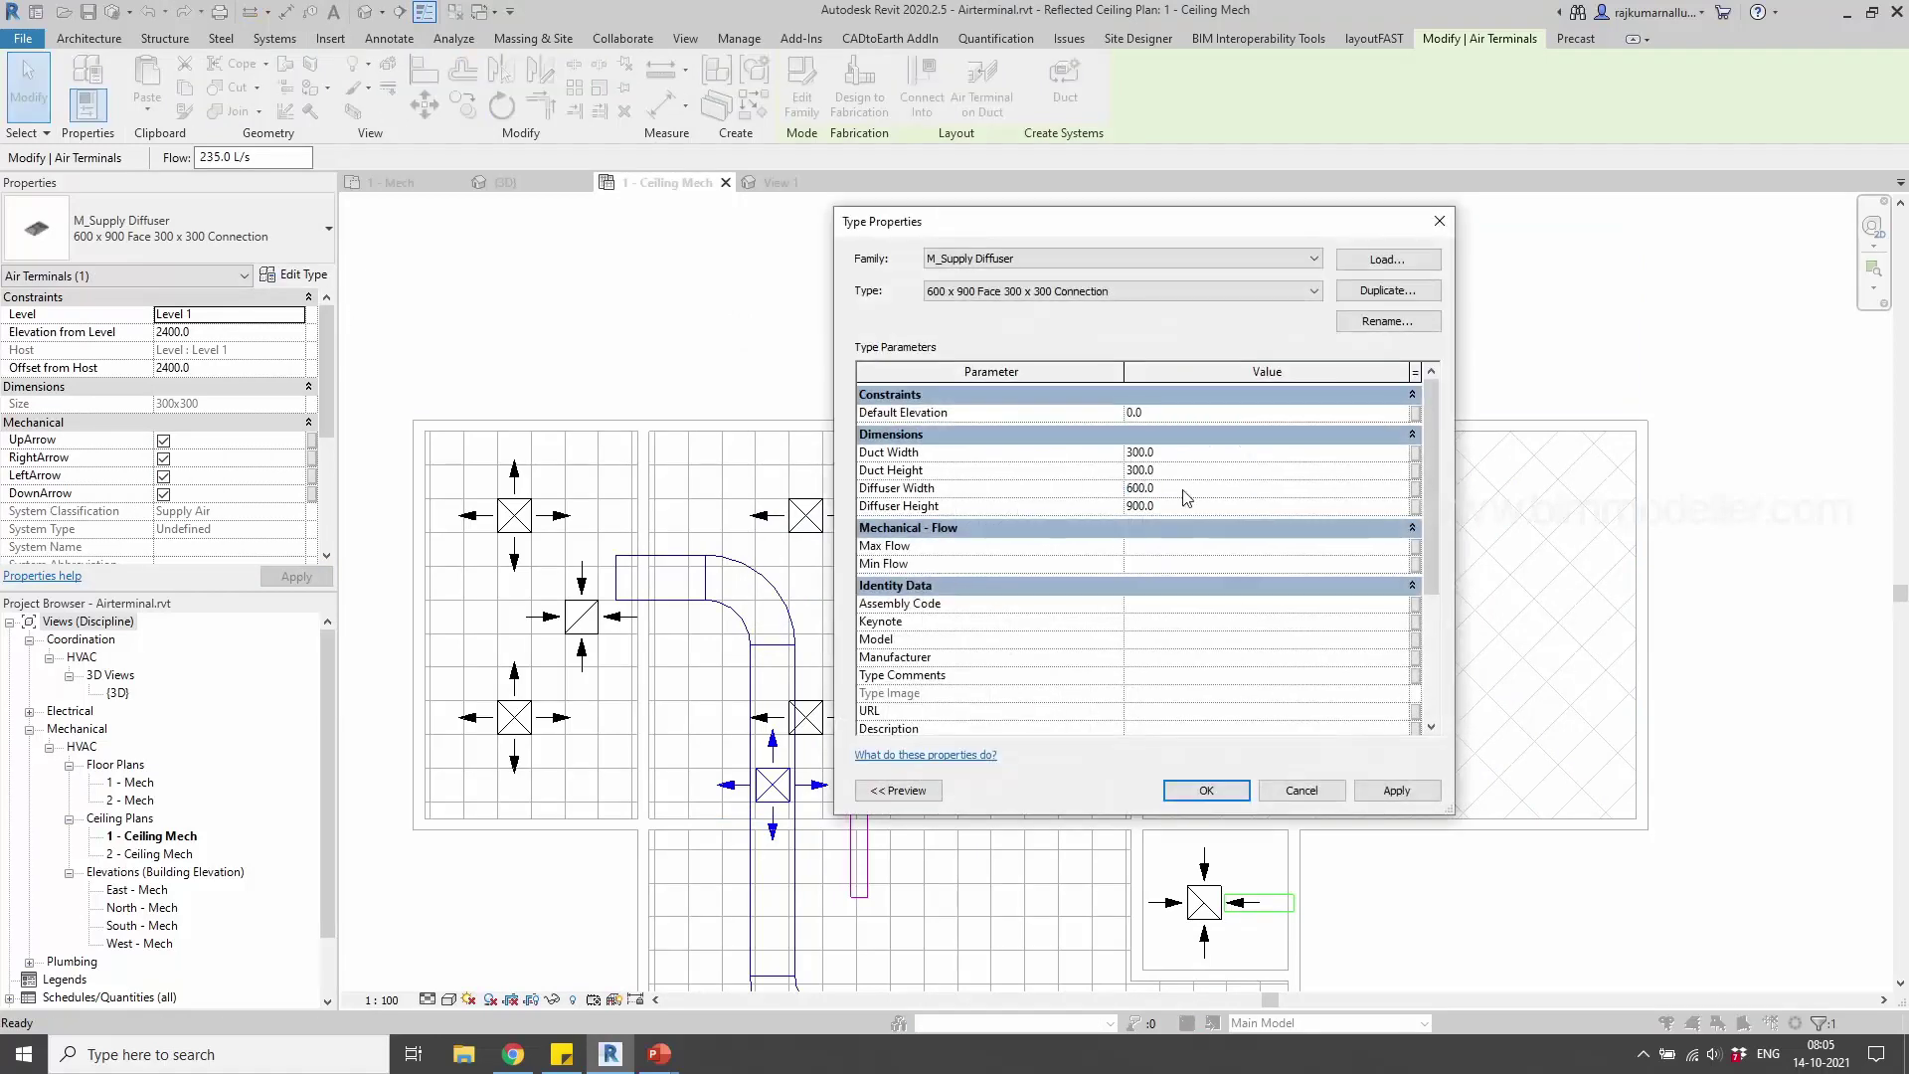
left_click(1241, 791)
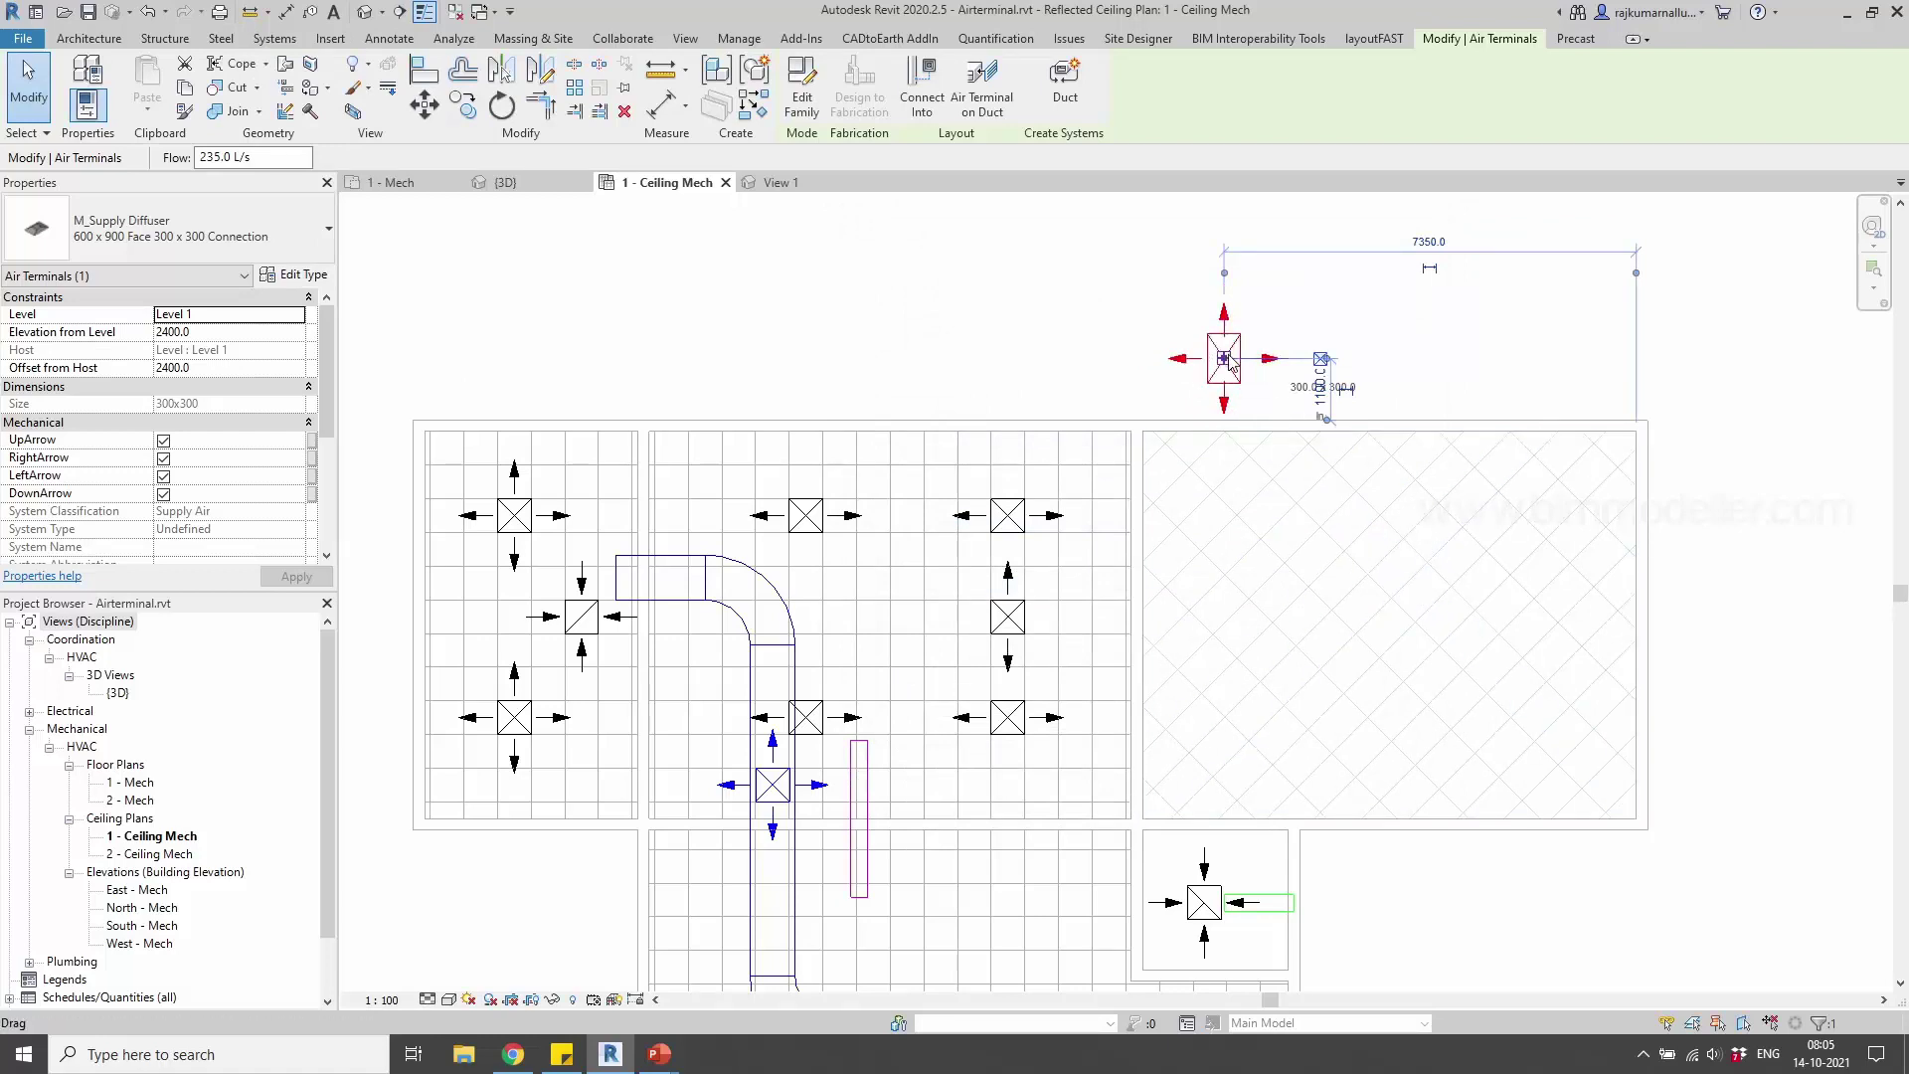
Create a similar 600 x 900 supply diffuser, rotate it to the diagonal ceiling grid and place it in the lower-left part of Space 3
key("s")
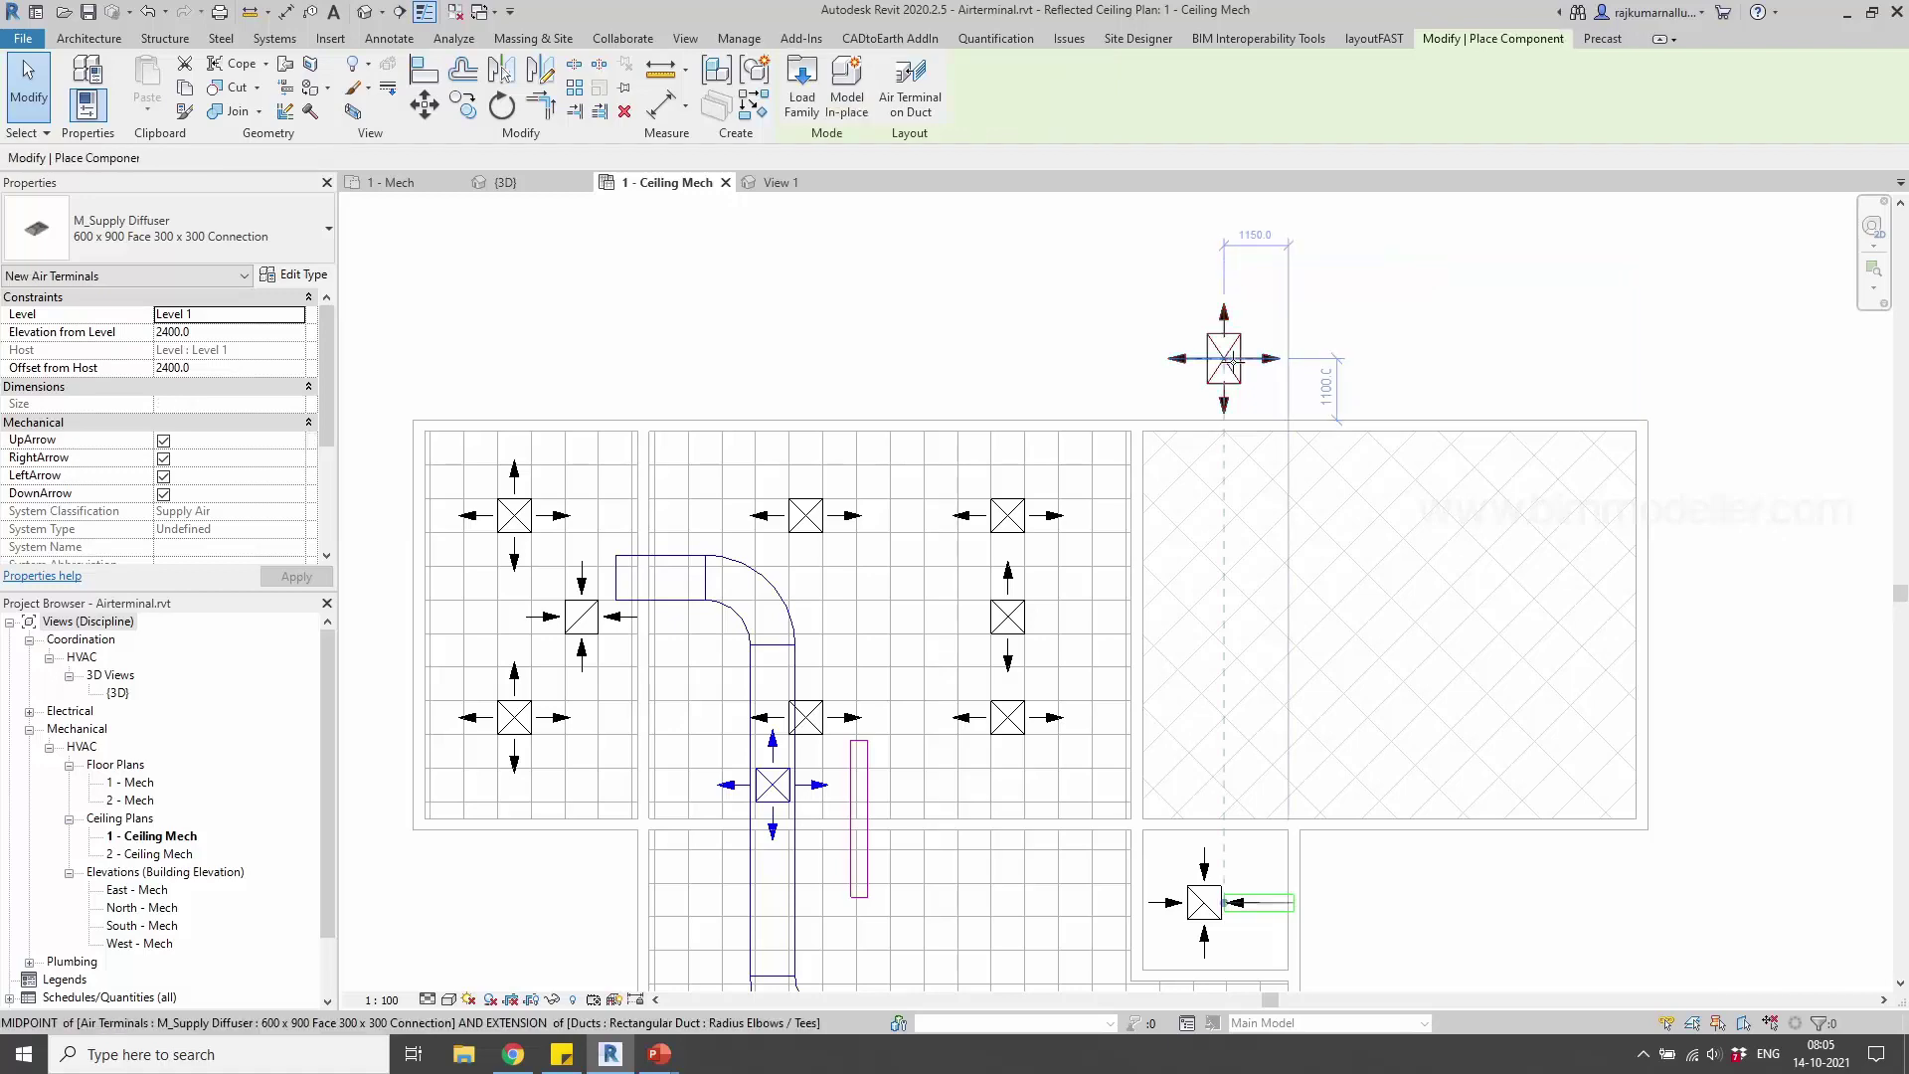
scroll(1213, 542, "up", 2)
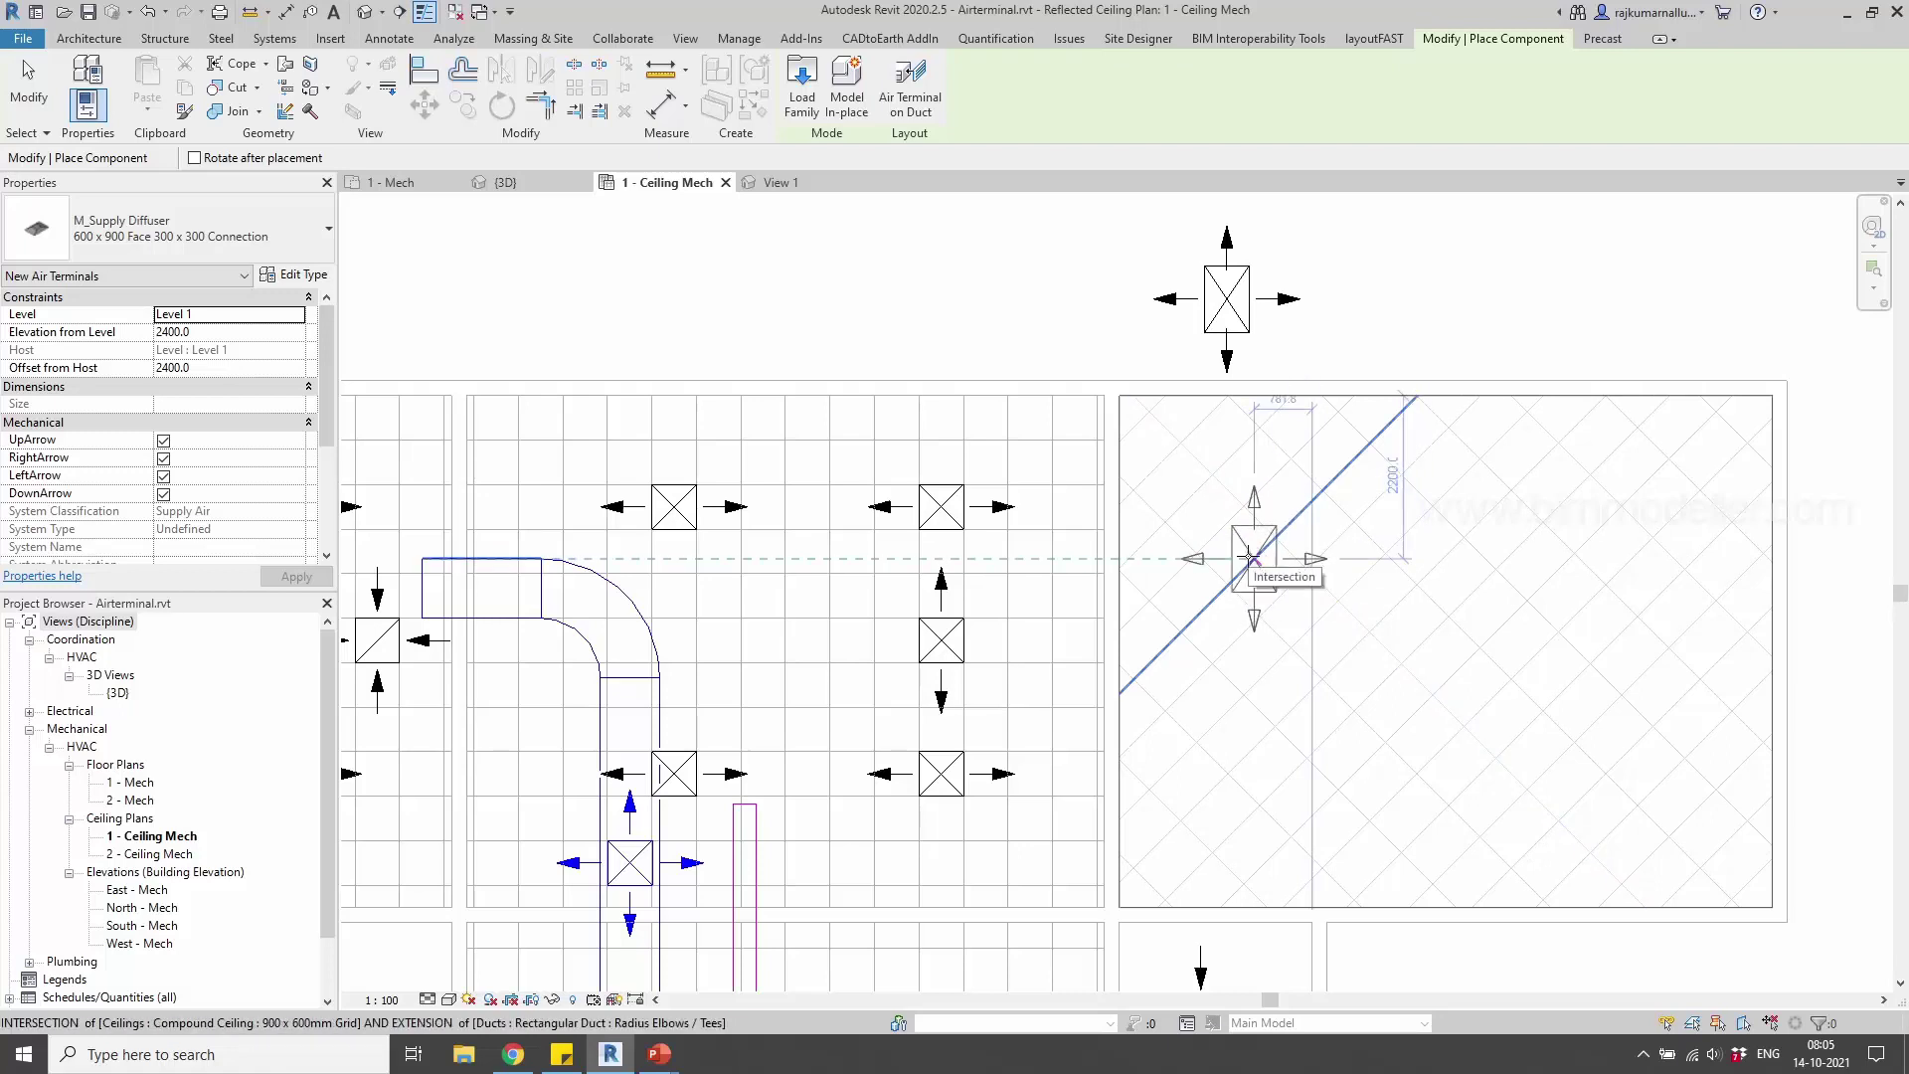
key("space")
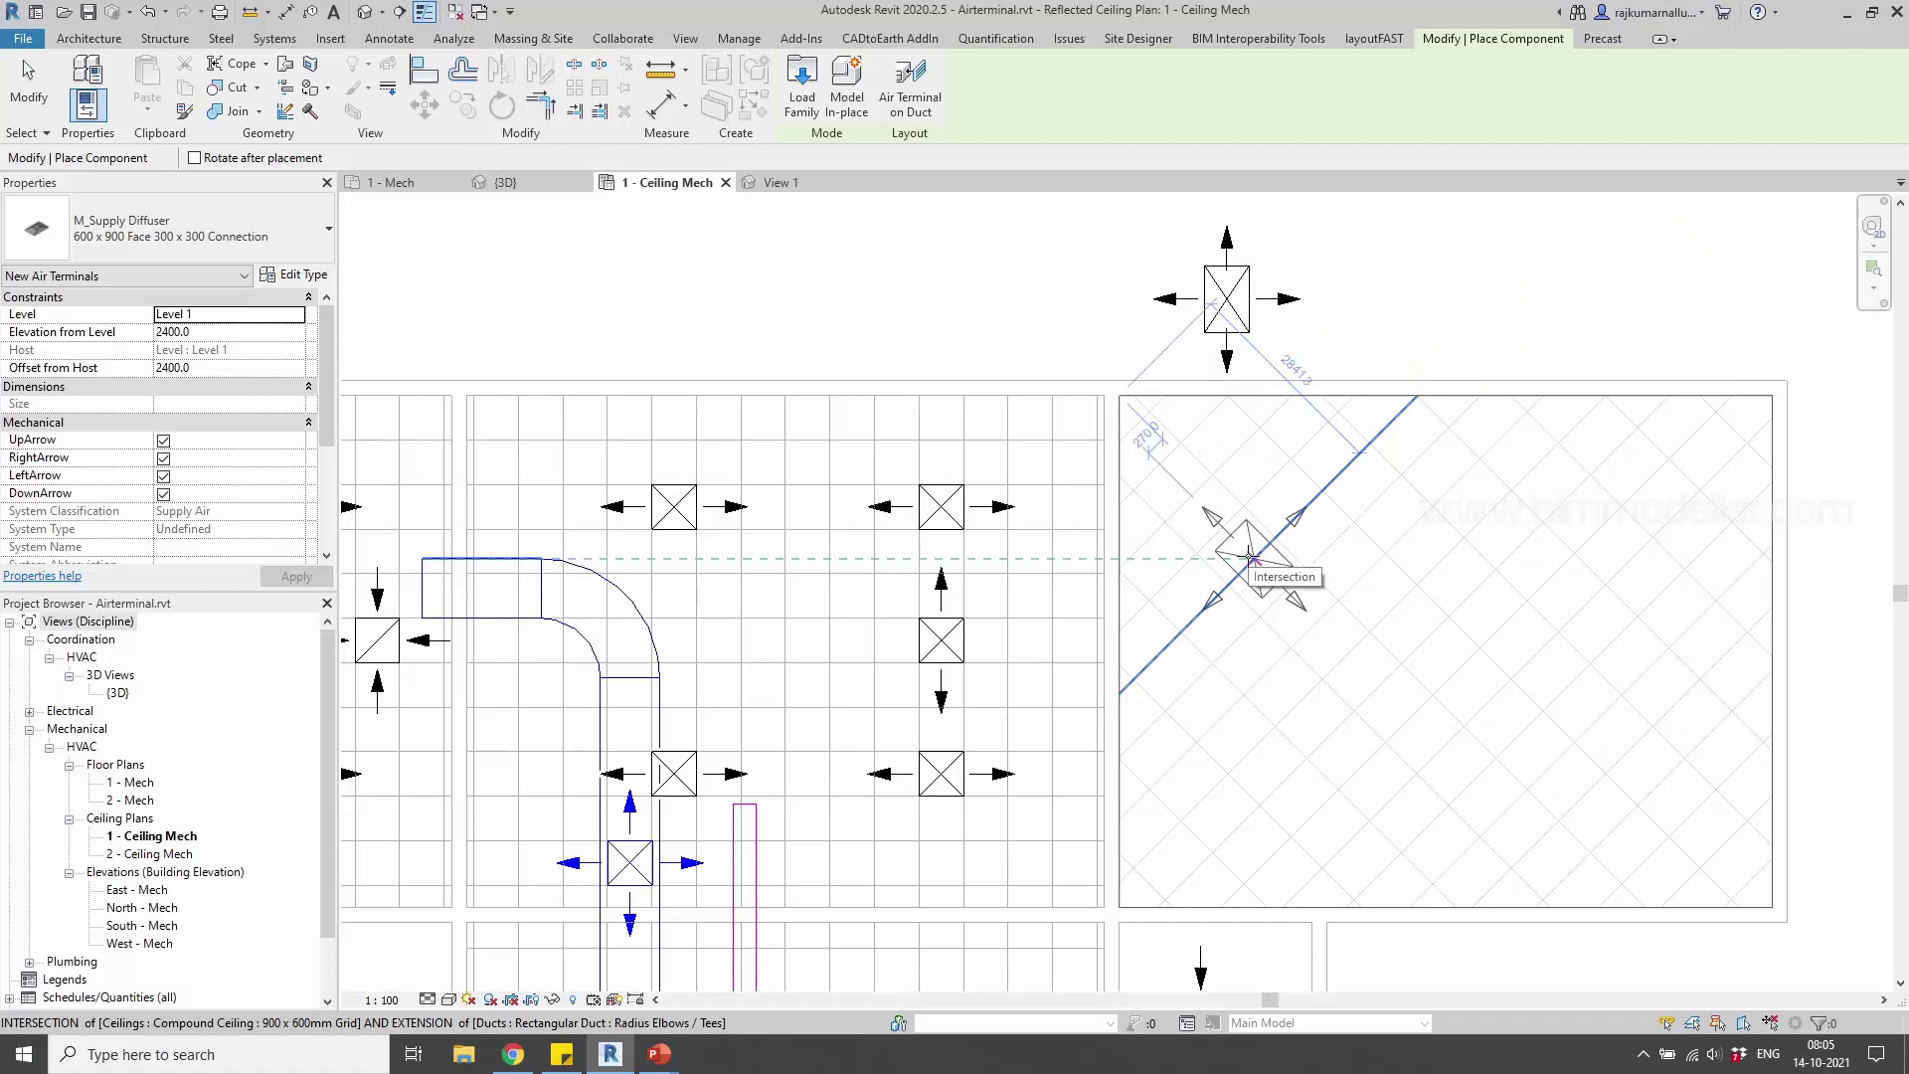
left_click(1251, 555)
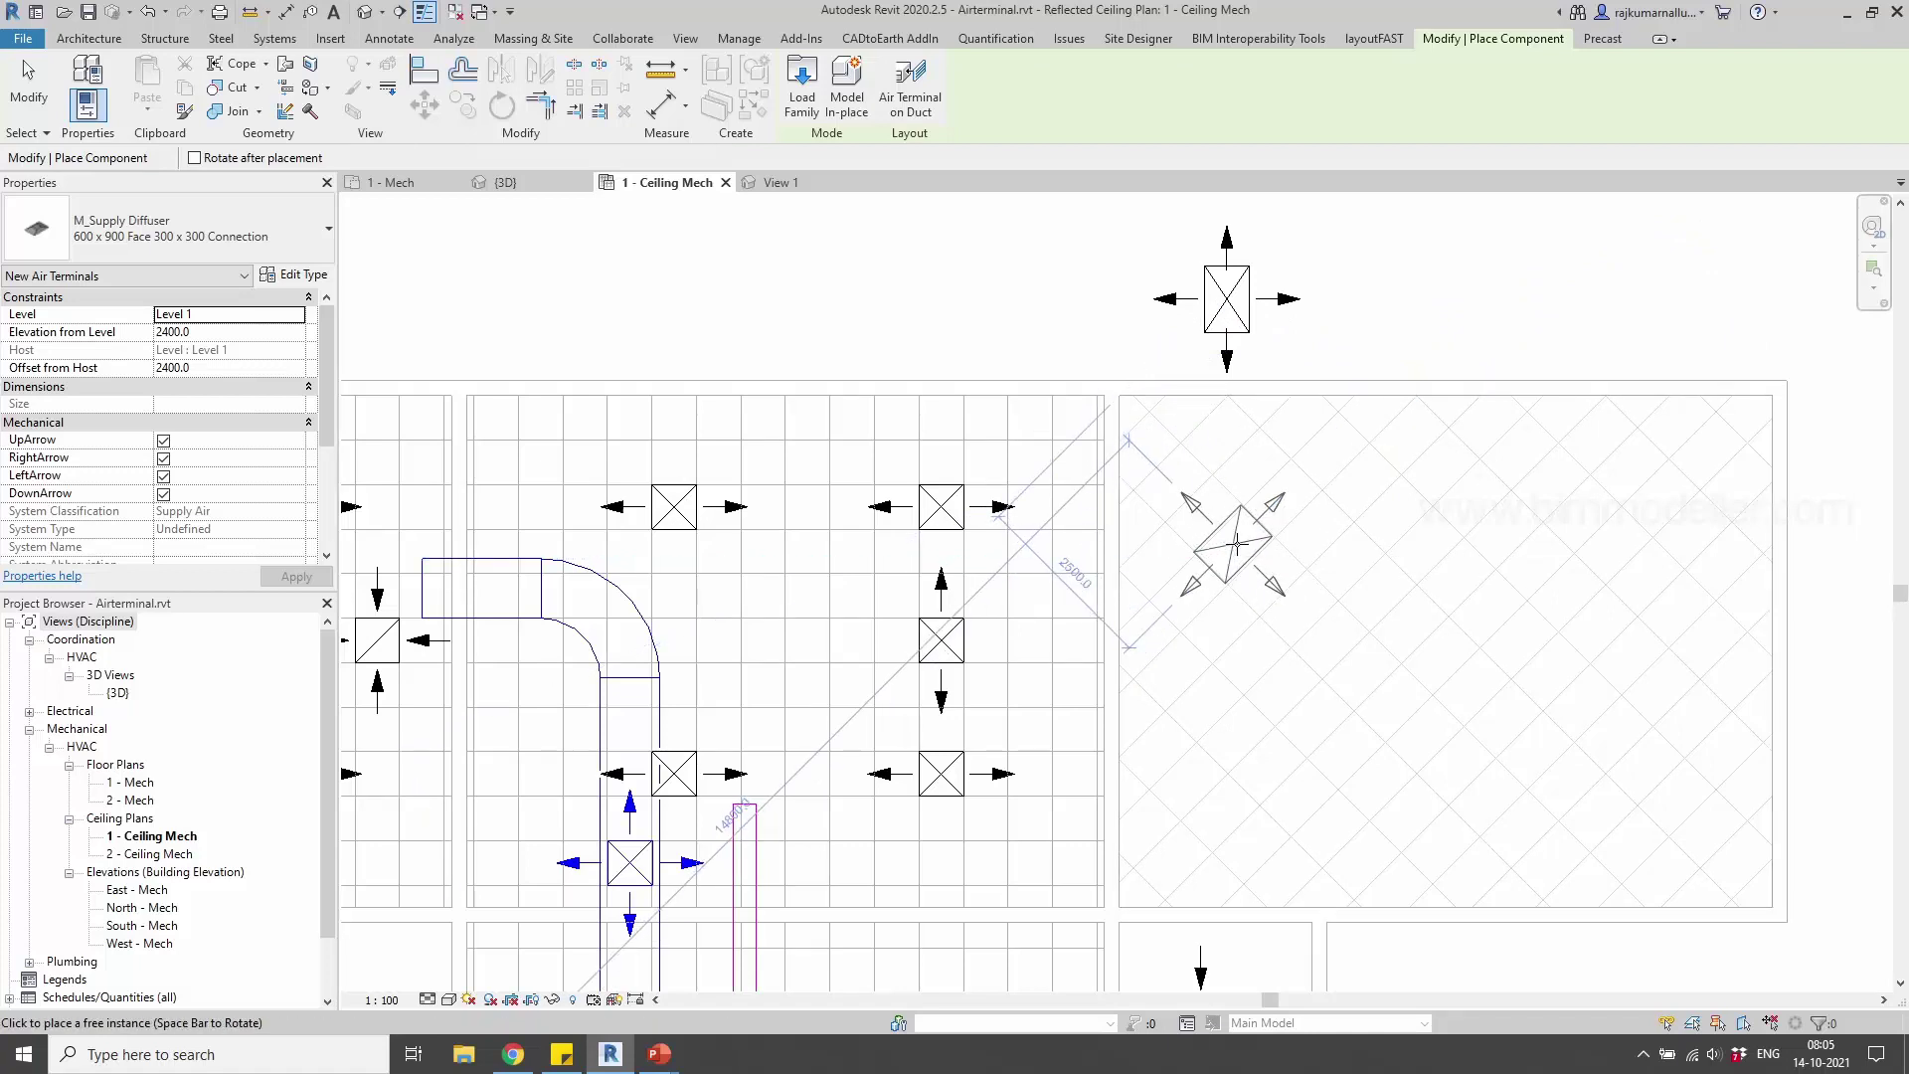
scroll(1236, 543, "up", 4)
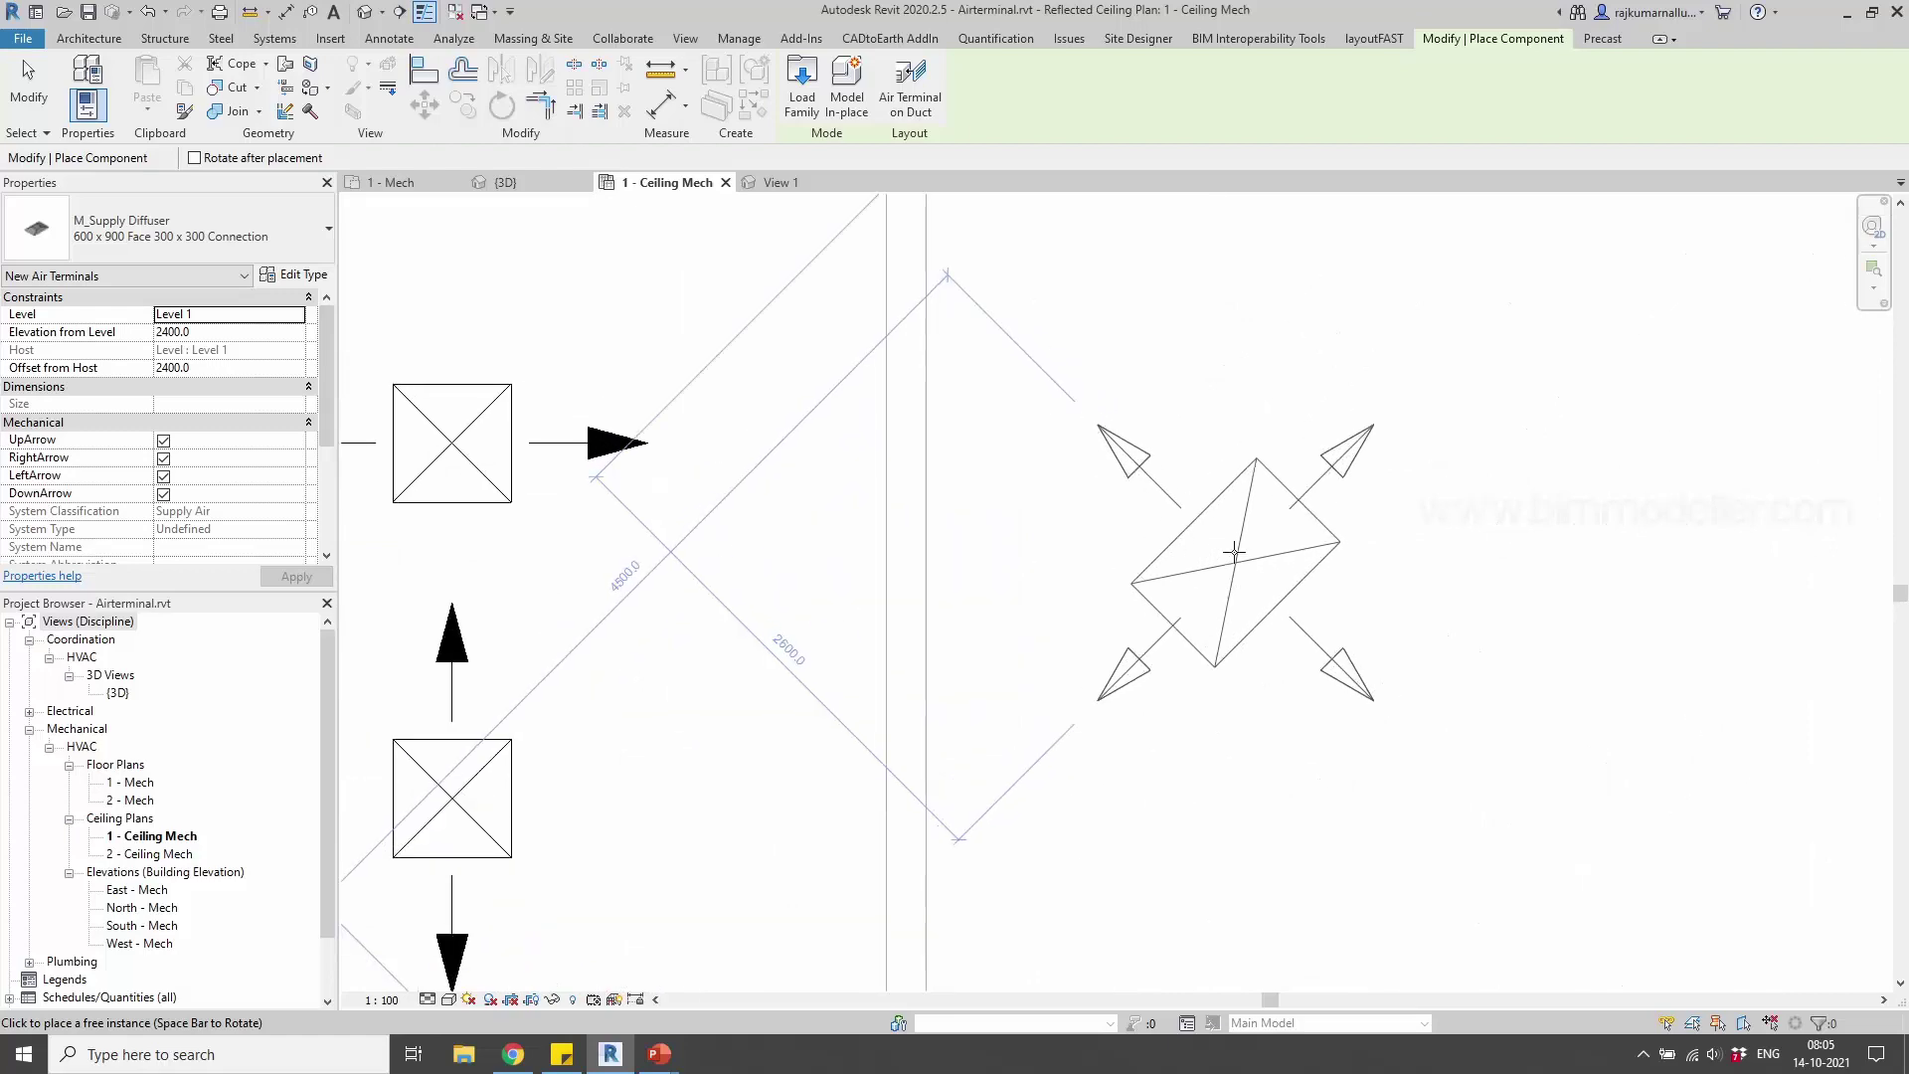
scroll(1235, 552, "down", 3)
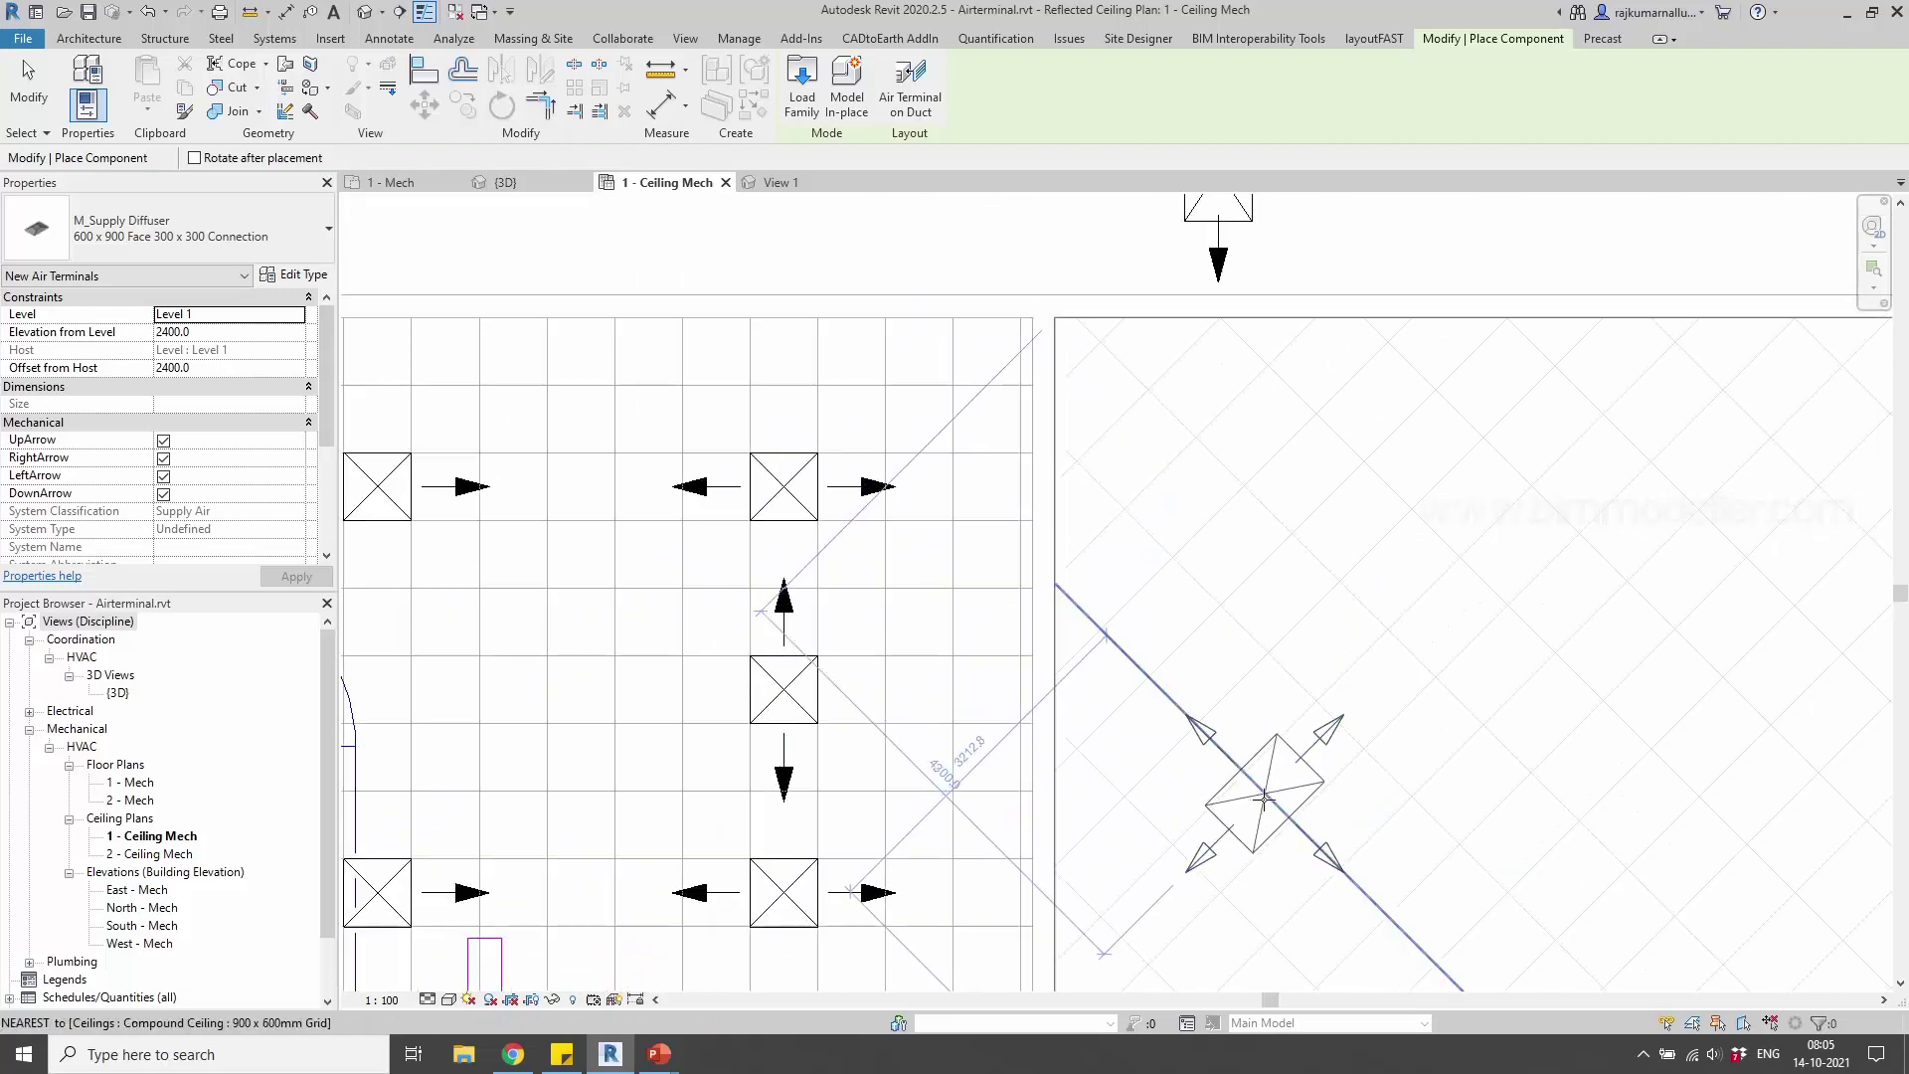
middle_click_drag(1262, 799, 1069, 597)
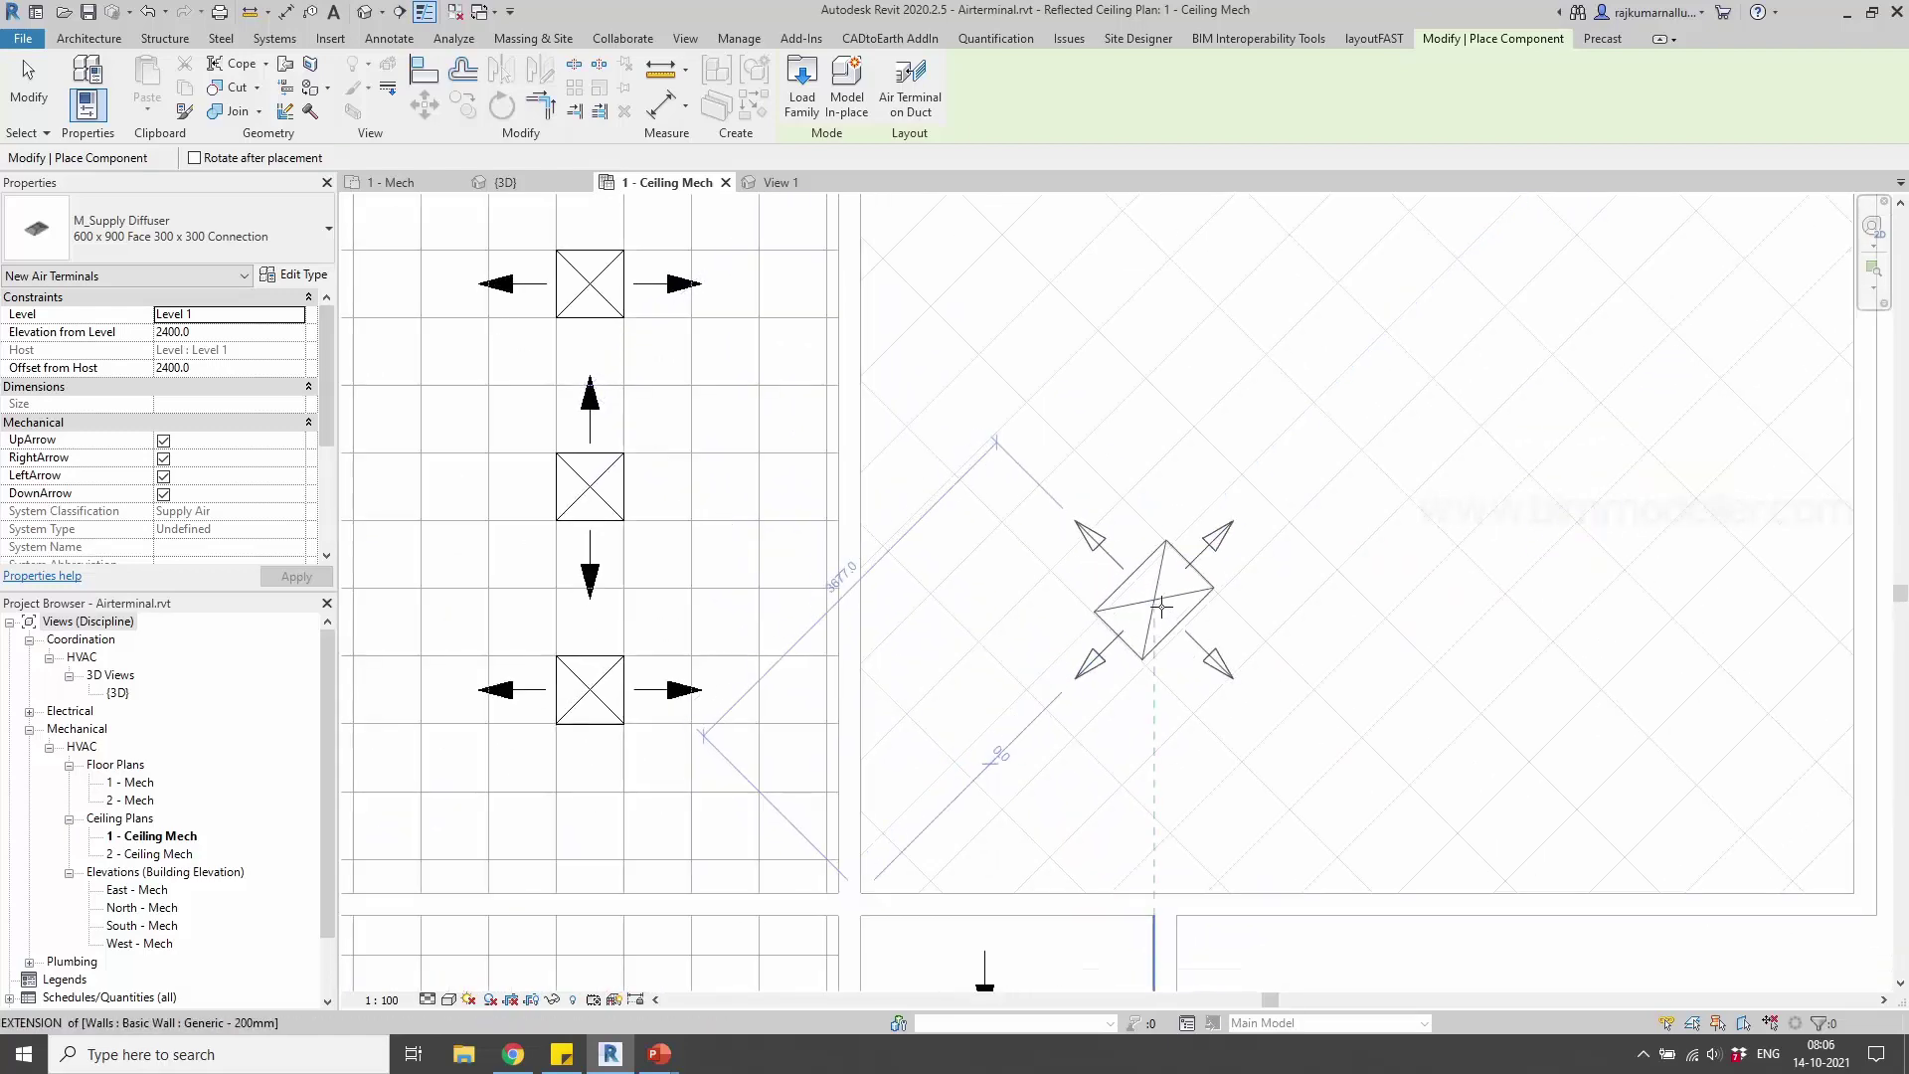
scroll(1161, 605, "up", 2)
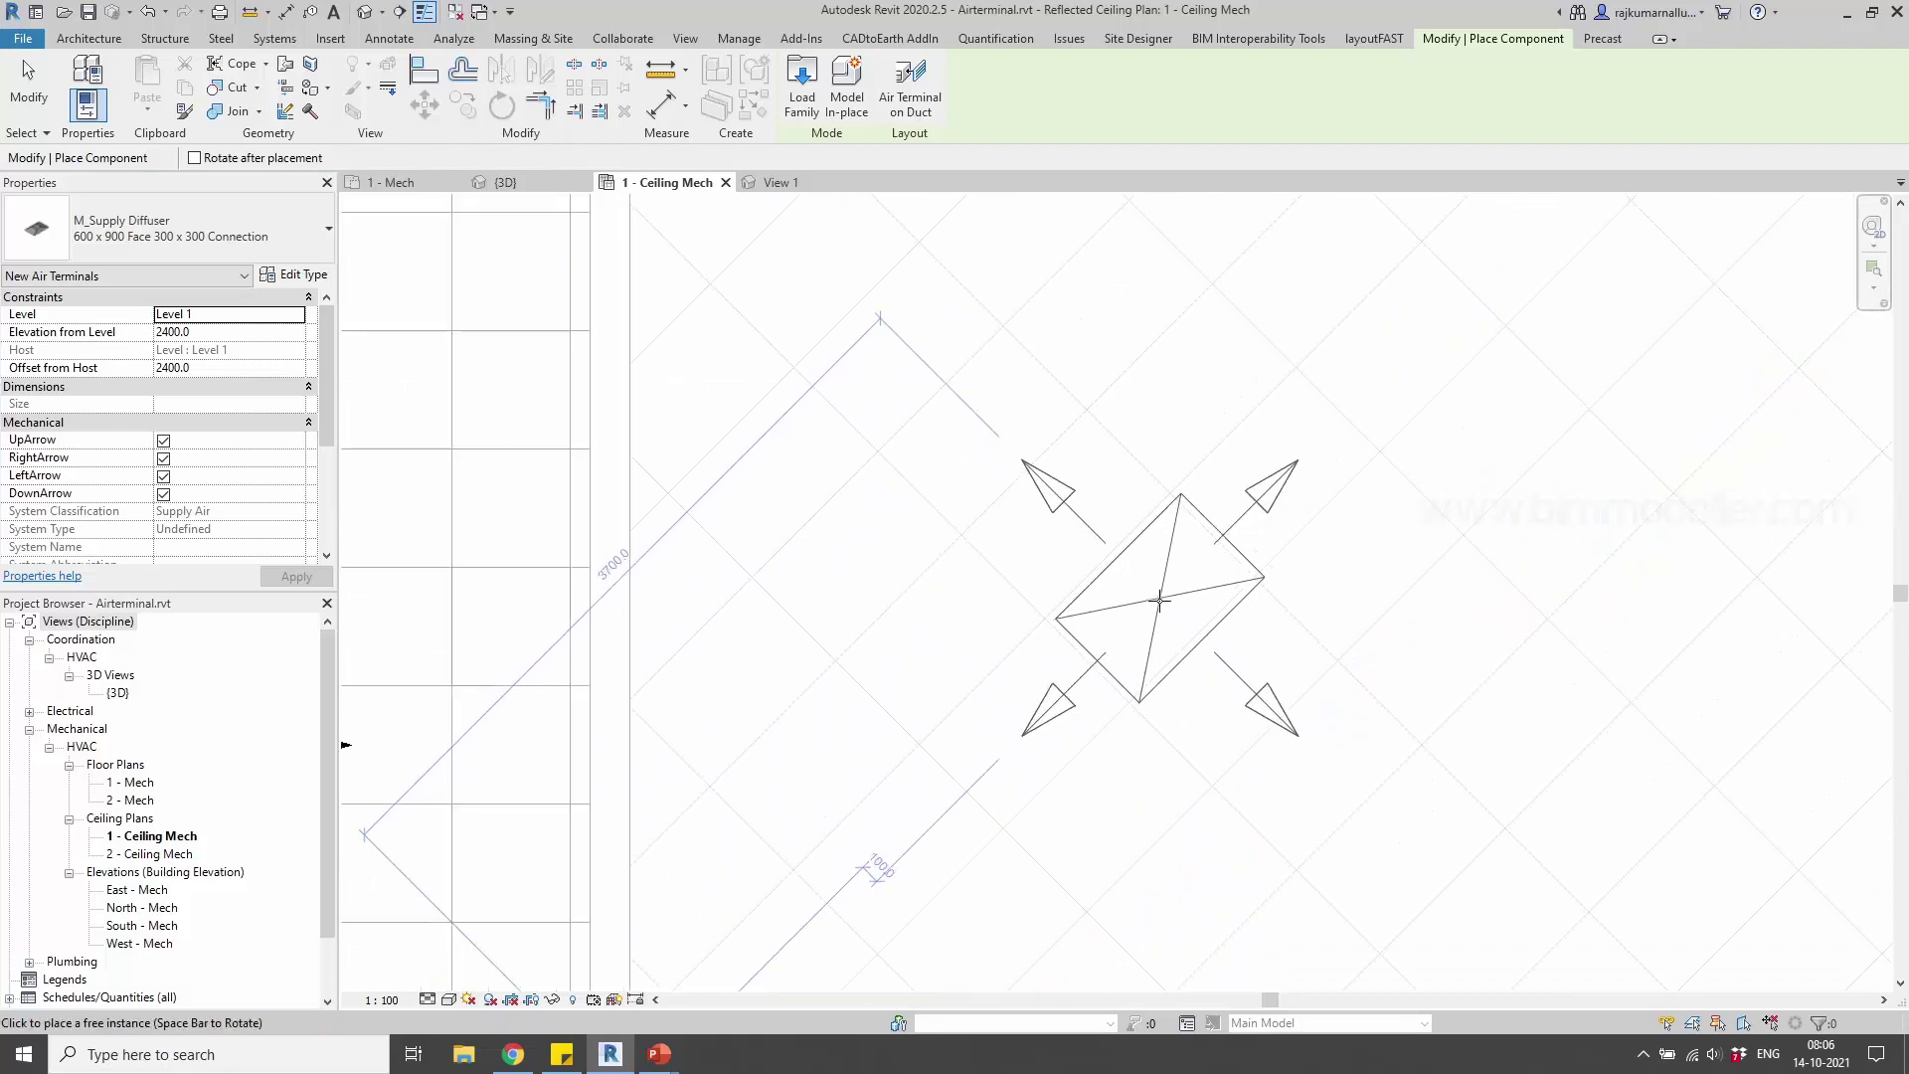
scroll(1160, 601, "up", 2)
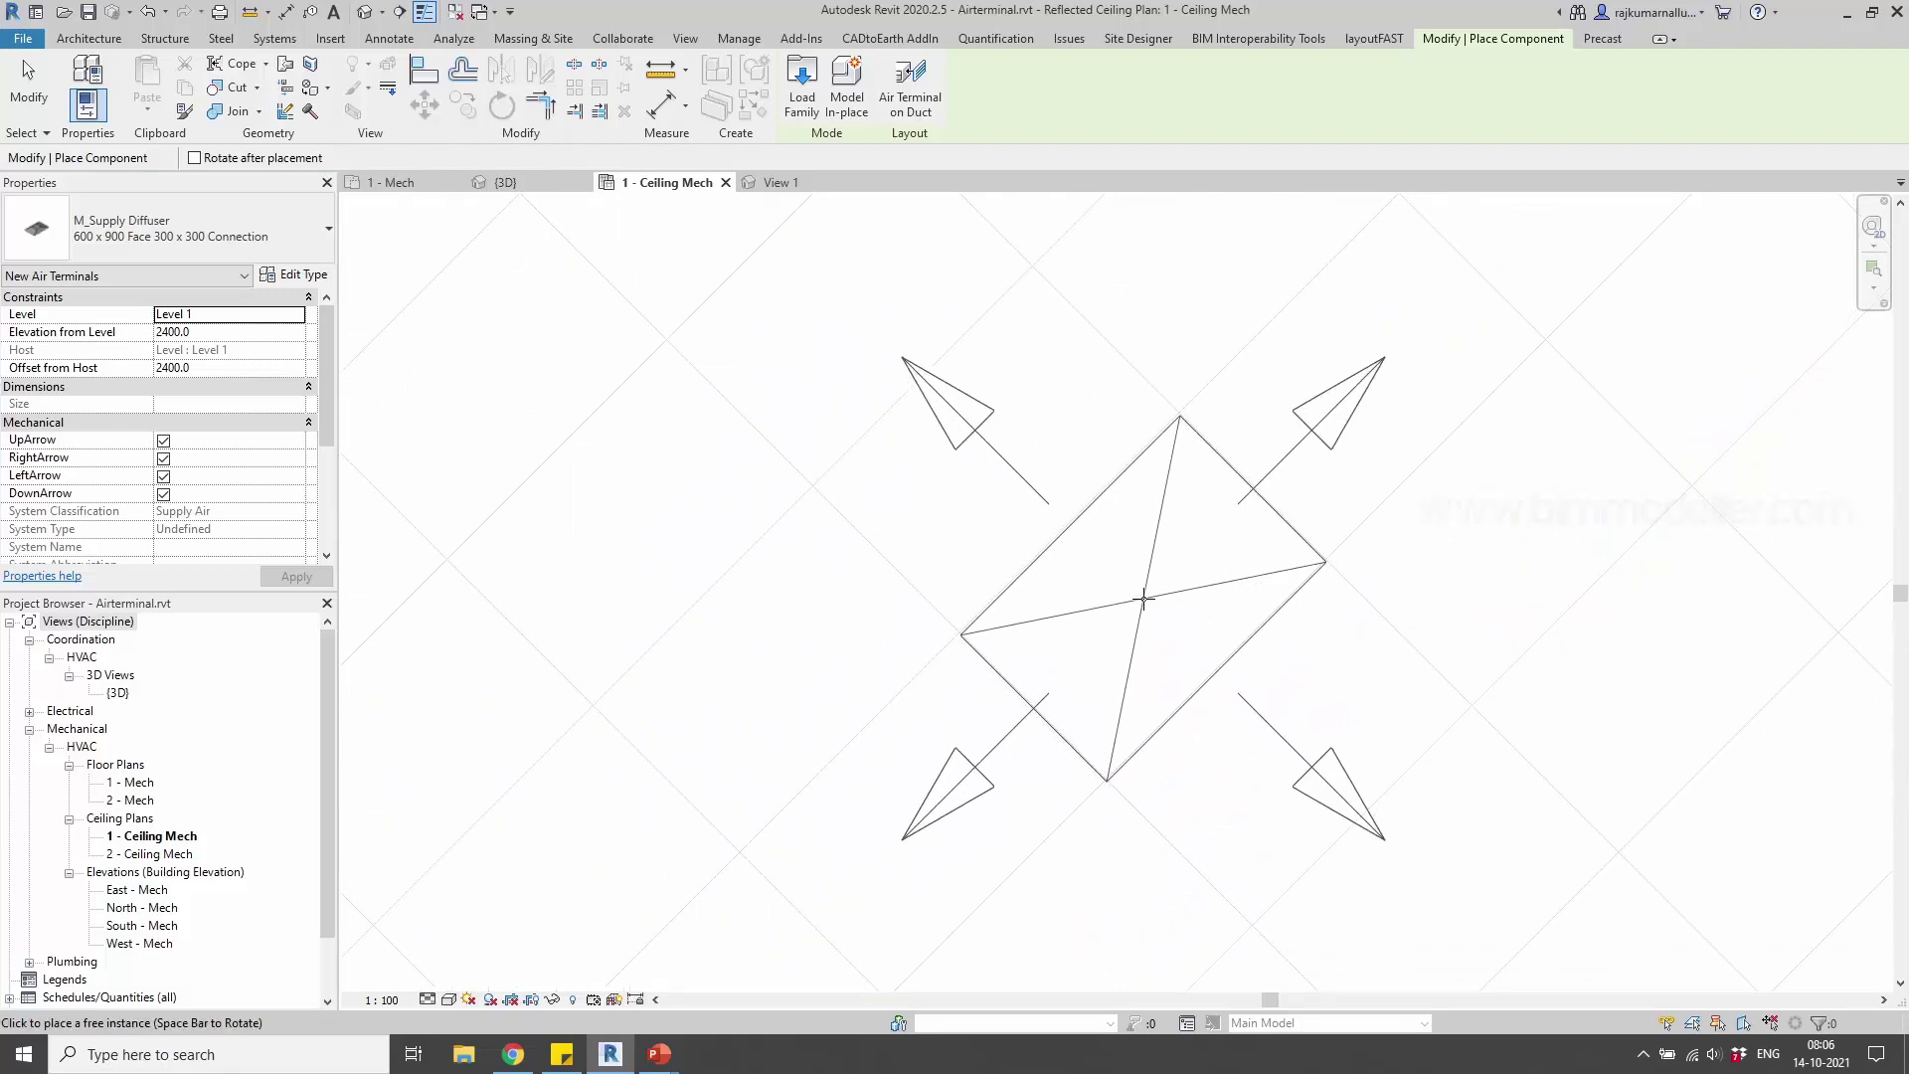
scroll(1143, 597, "down", 3)
Place a second rotated 600 x 900 supply diffuser in the upper-right part of Space 3 and end the placement
middle_click_drag(994, 596, 1205, 646)
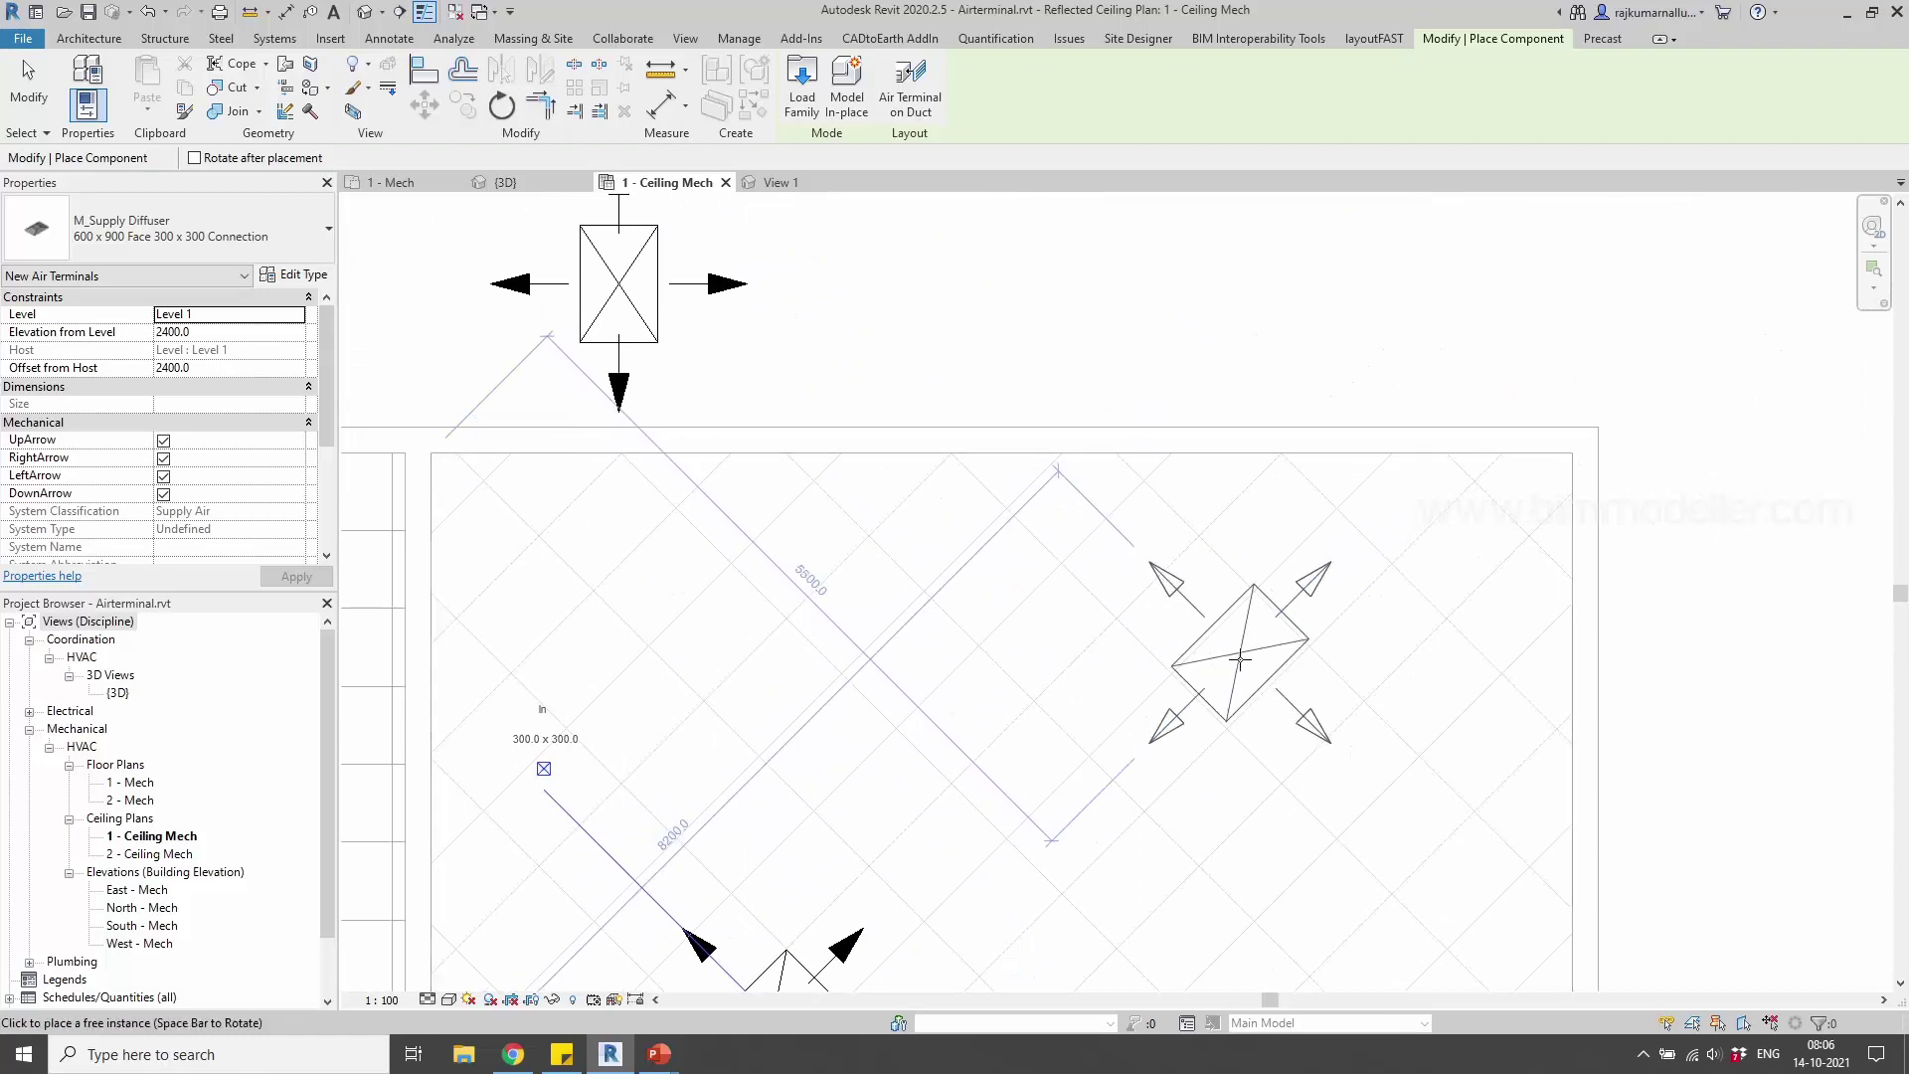
scroll(1240, 659, "up", 2)
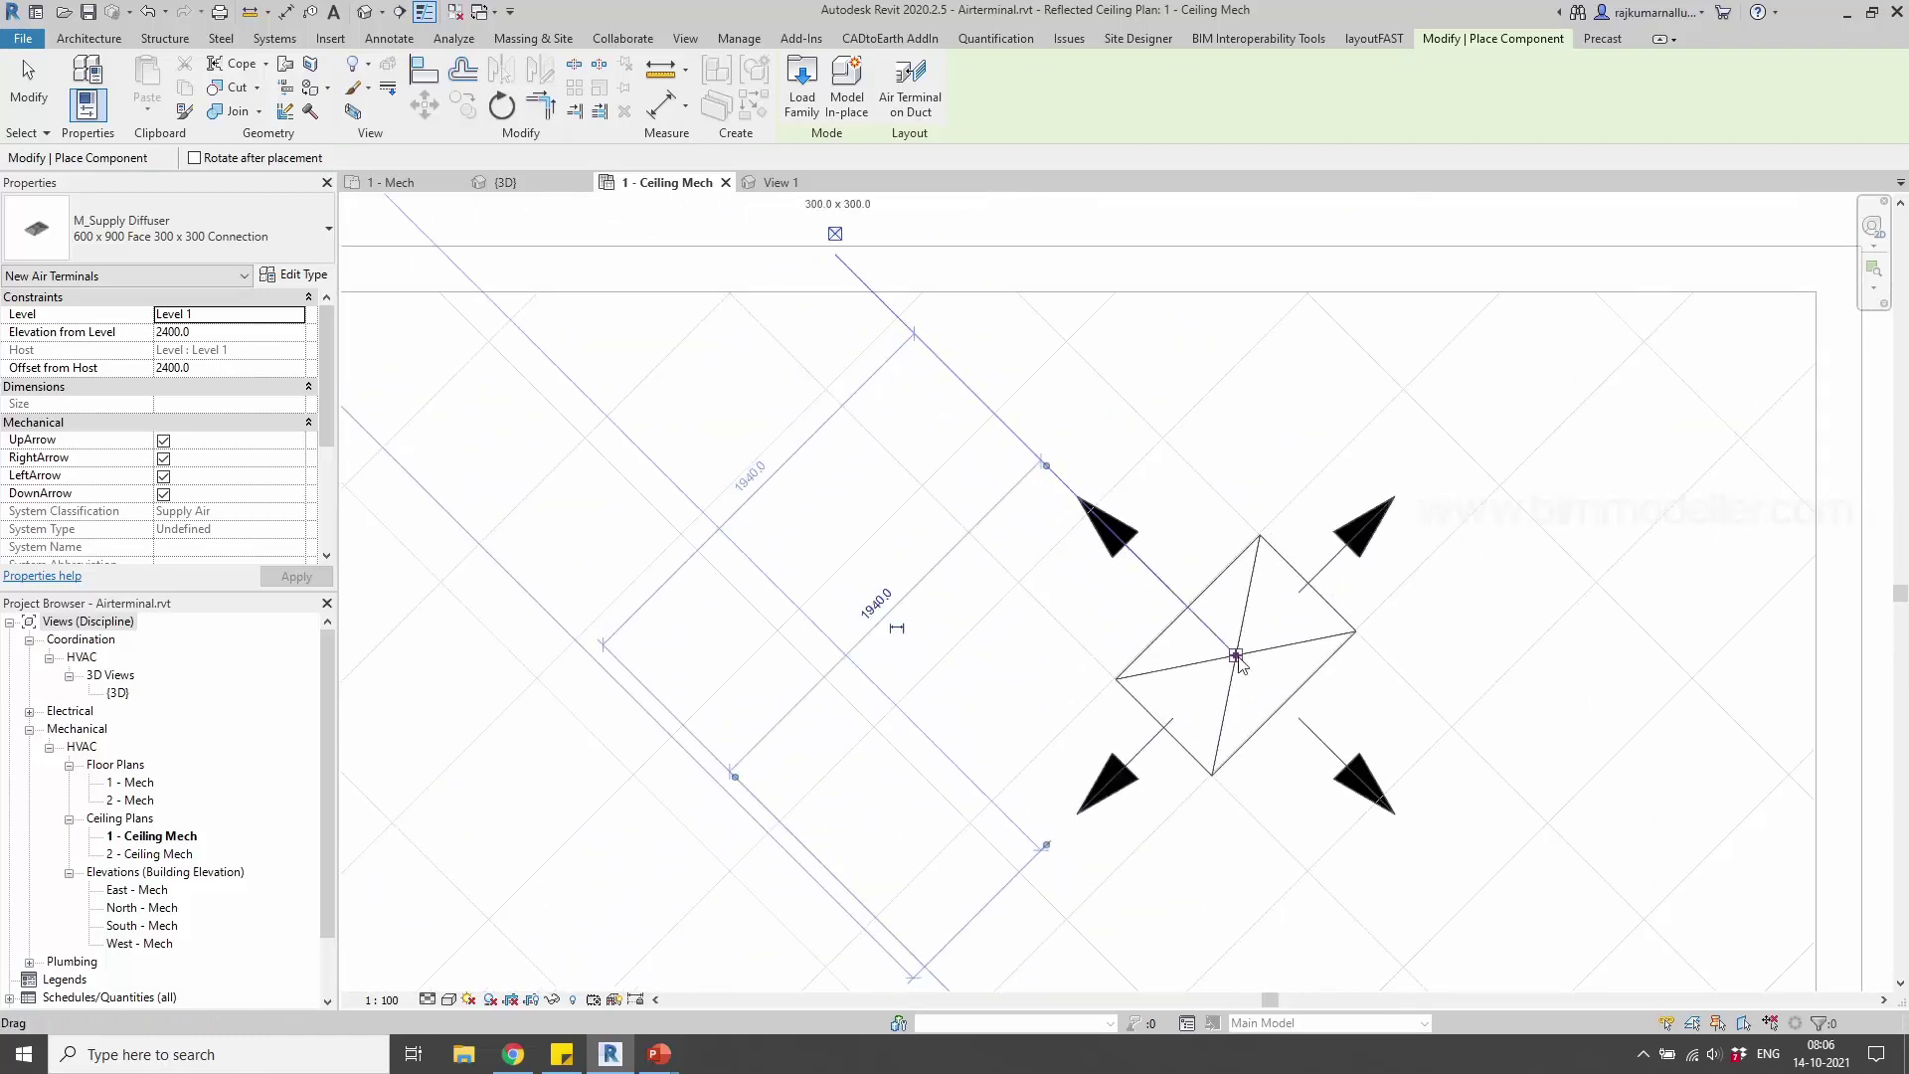
scroll(1240, 659, "down", 5)
key("Escape")
key("Escape")
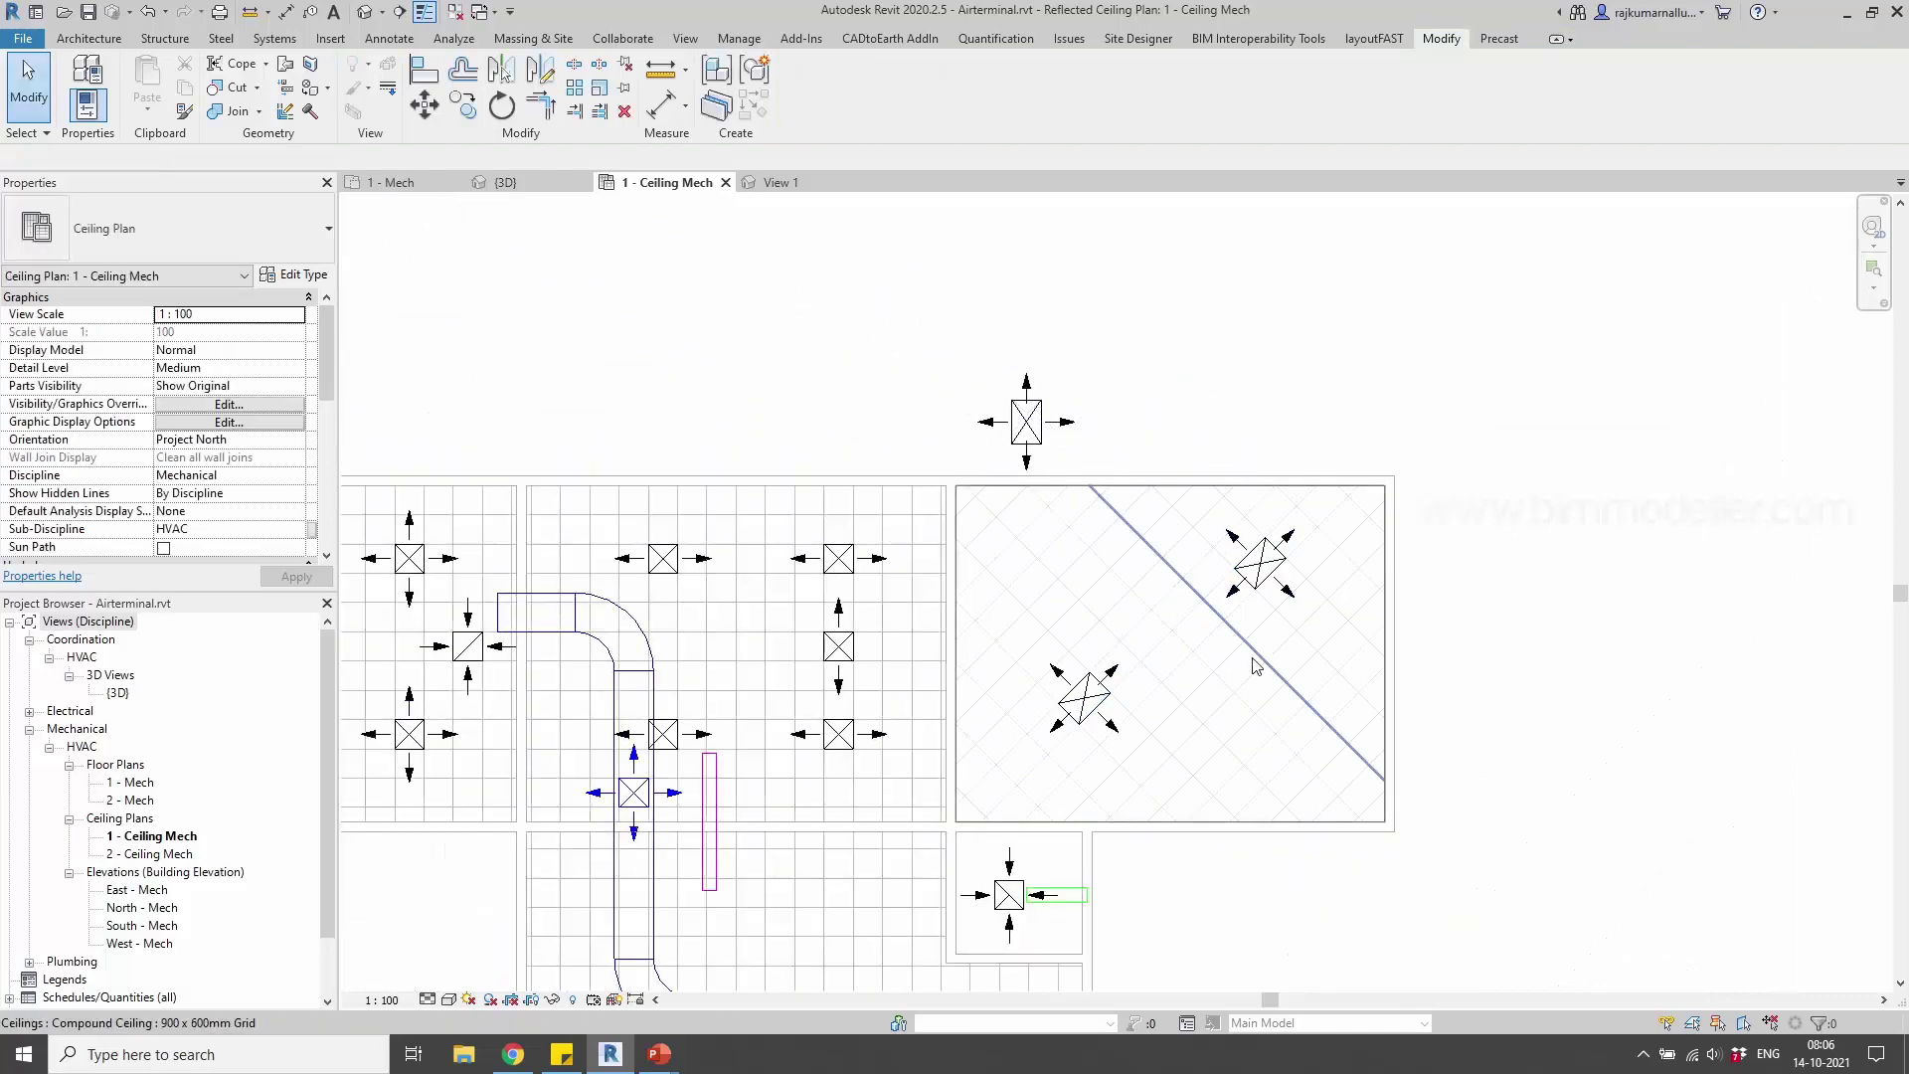
Align the upper-right 600 x 900 diffuser in Space 3 to the diagonal ceiling grid lines
middle_click_drag(1225, 606, 1319, 570)
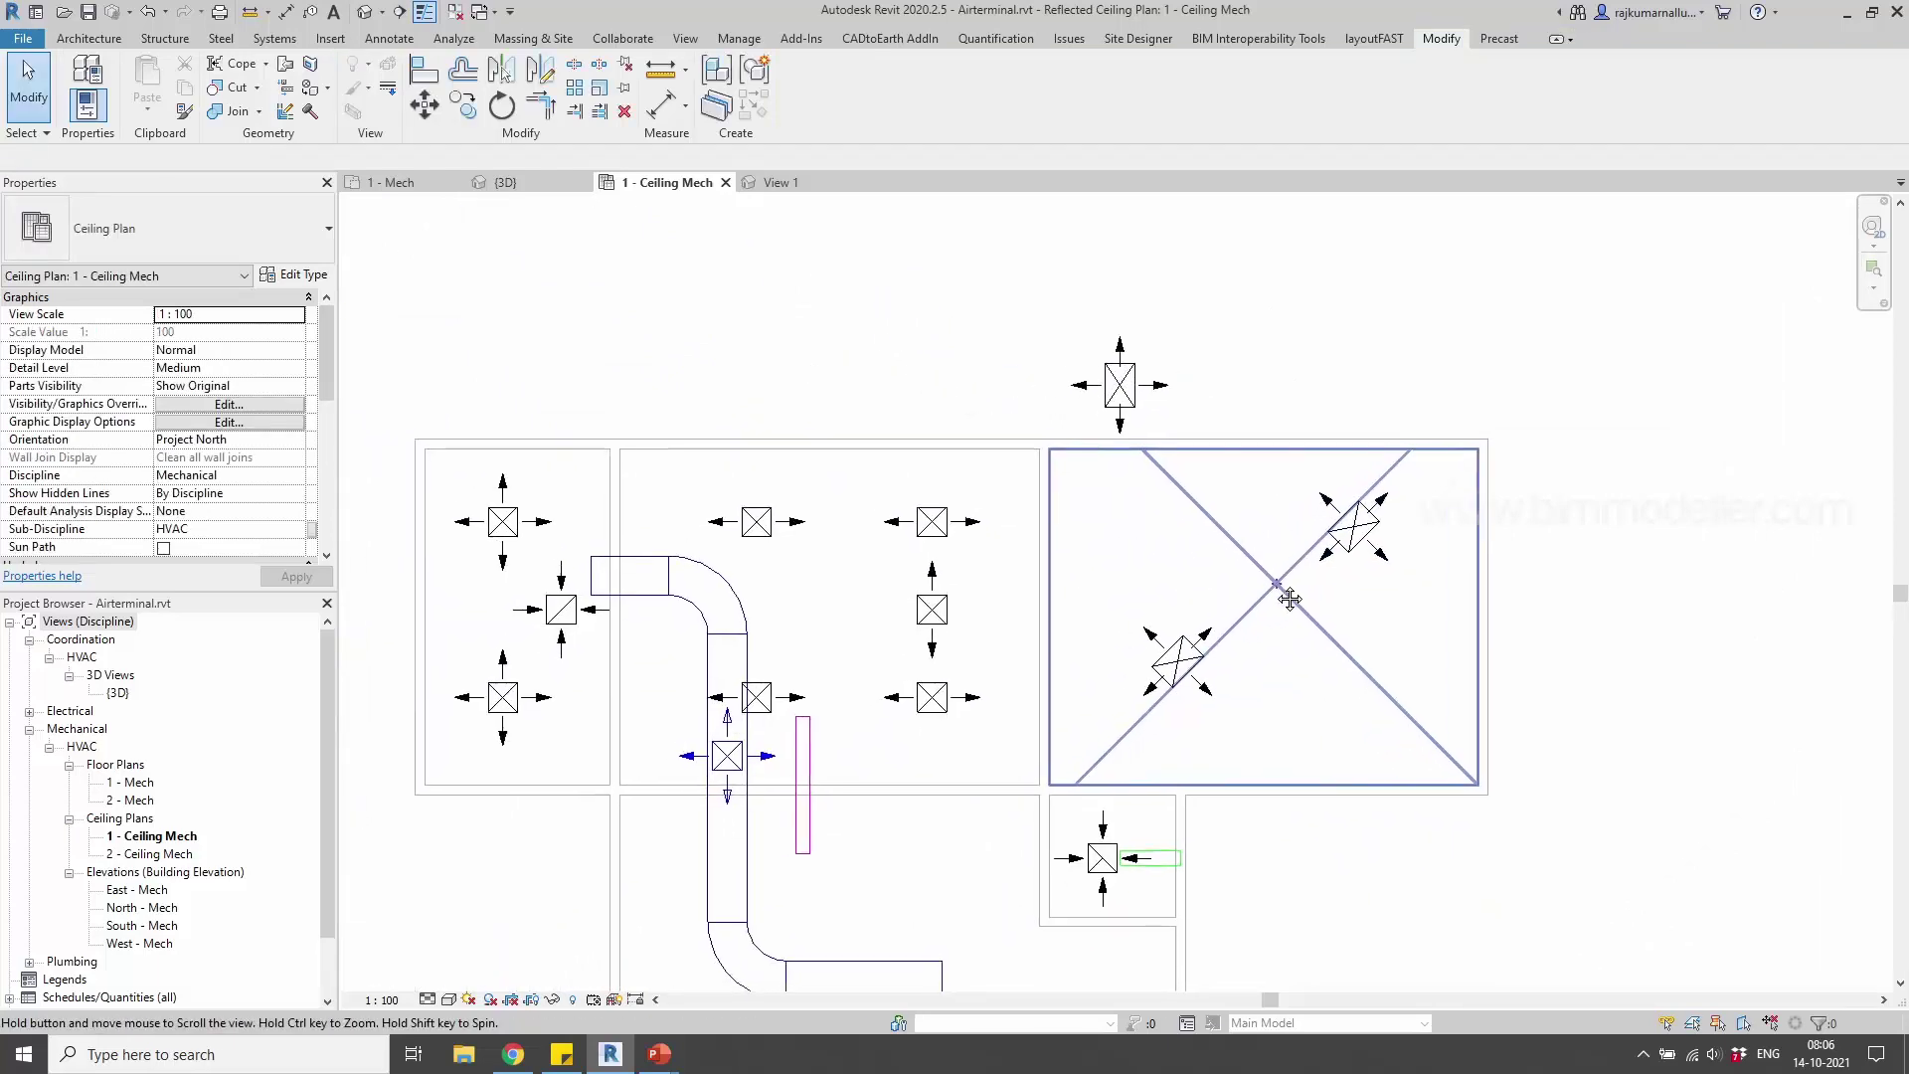
key("a")
key("l")
left_click(1341, 504)
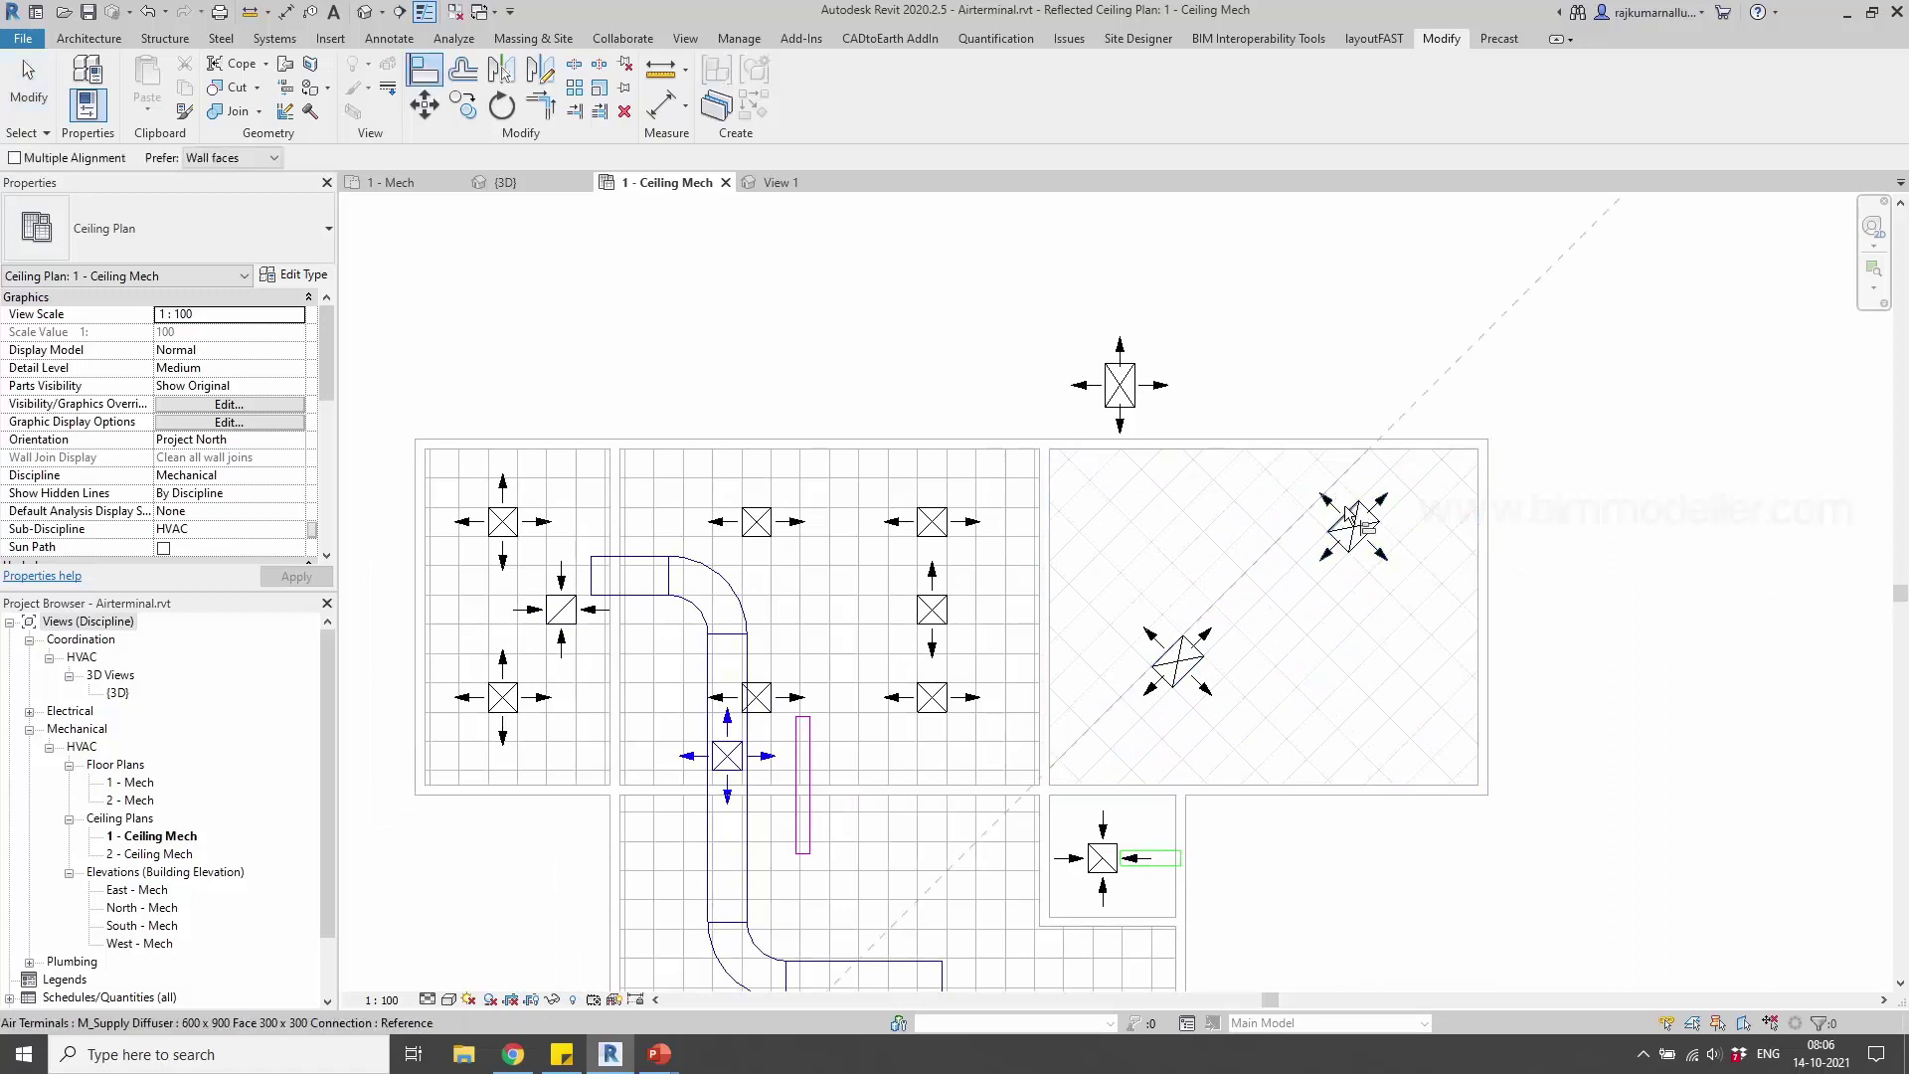
left_click(1344, 509)
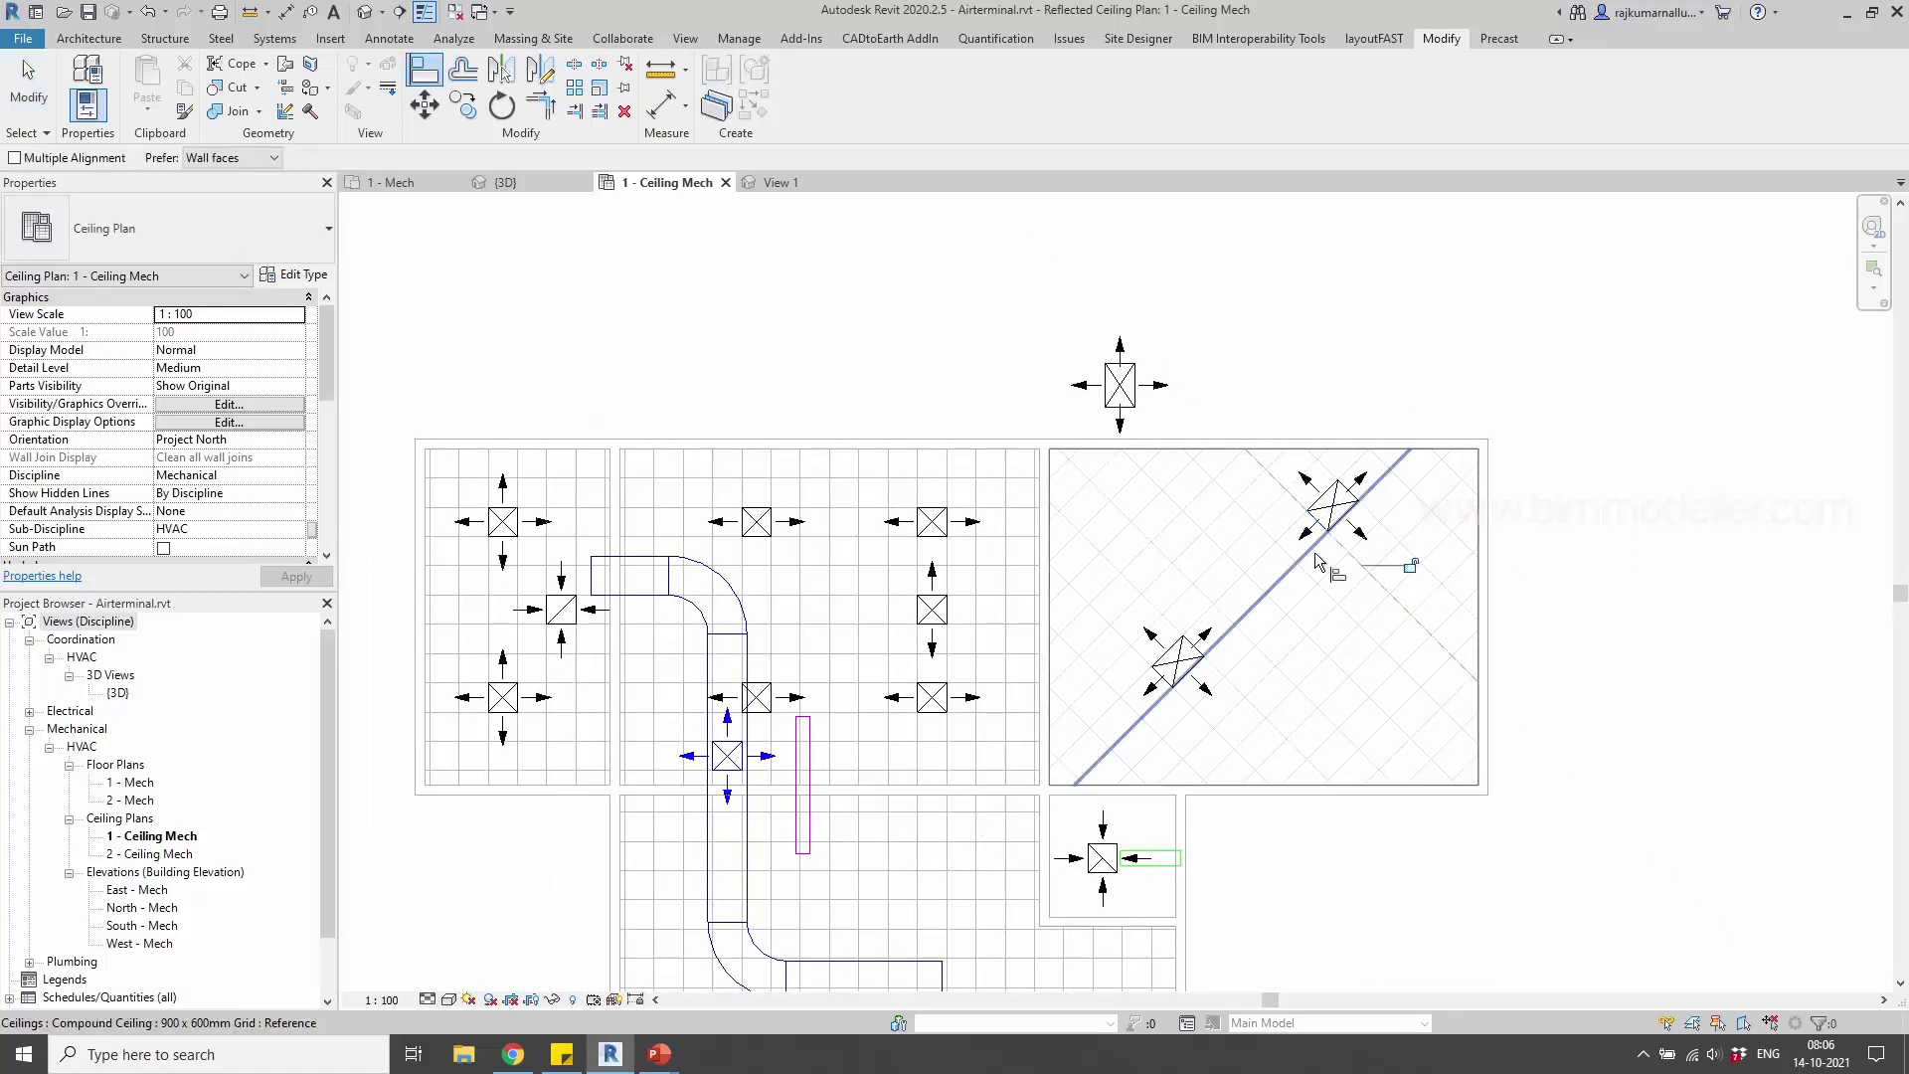
left_click(1339, 556)
left_click(1184, 636)
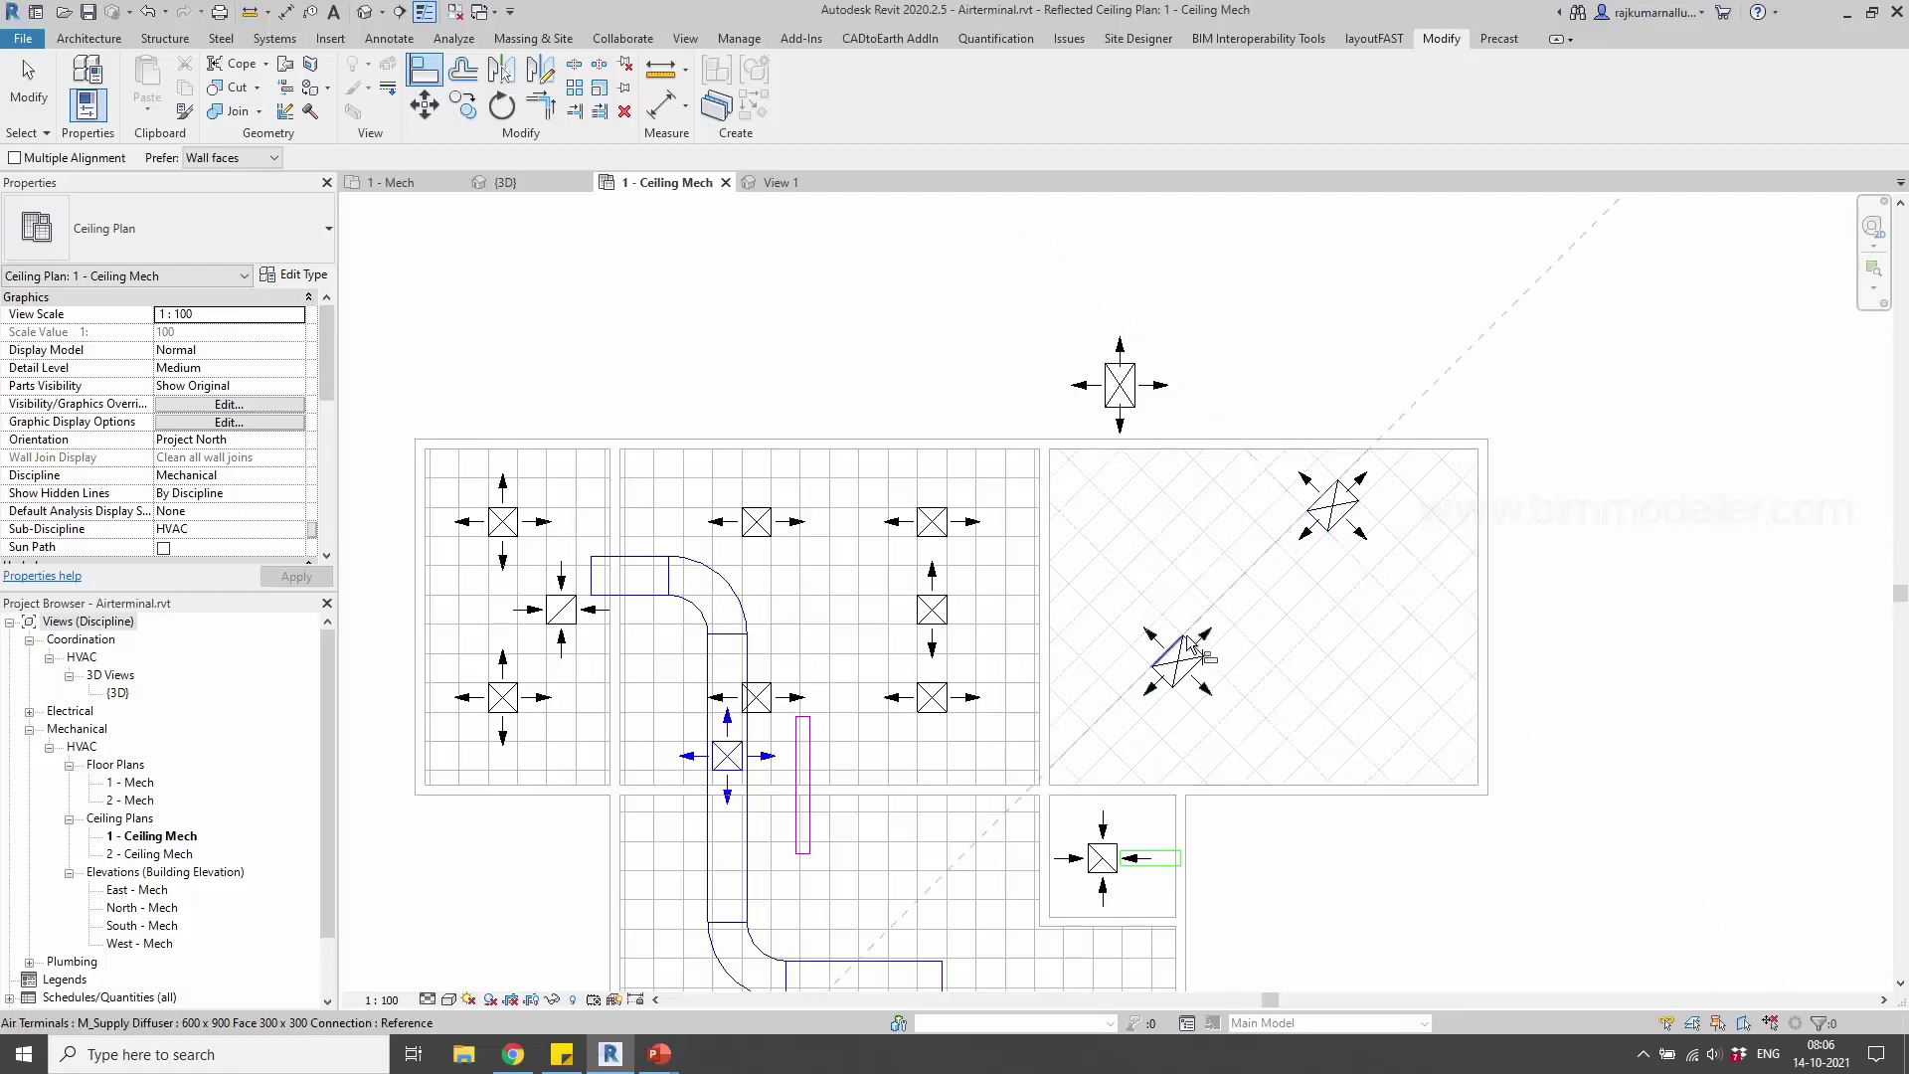
key("Escape")
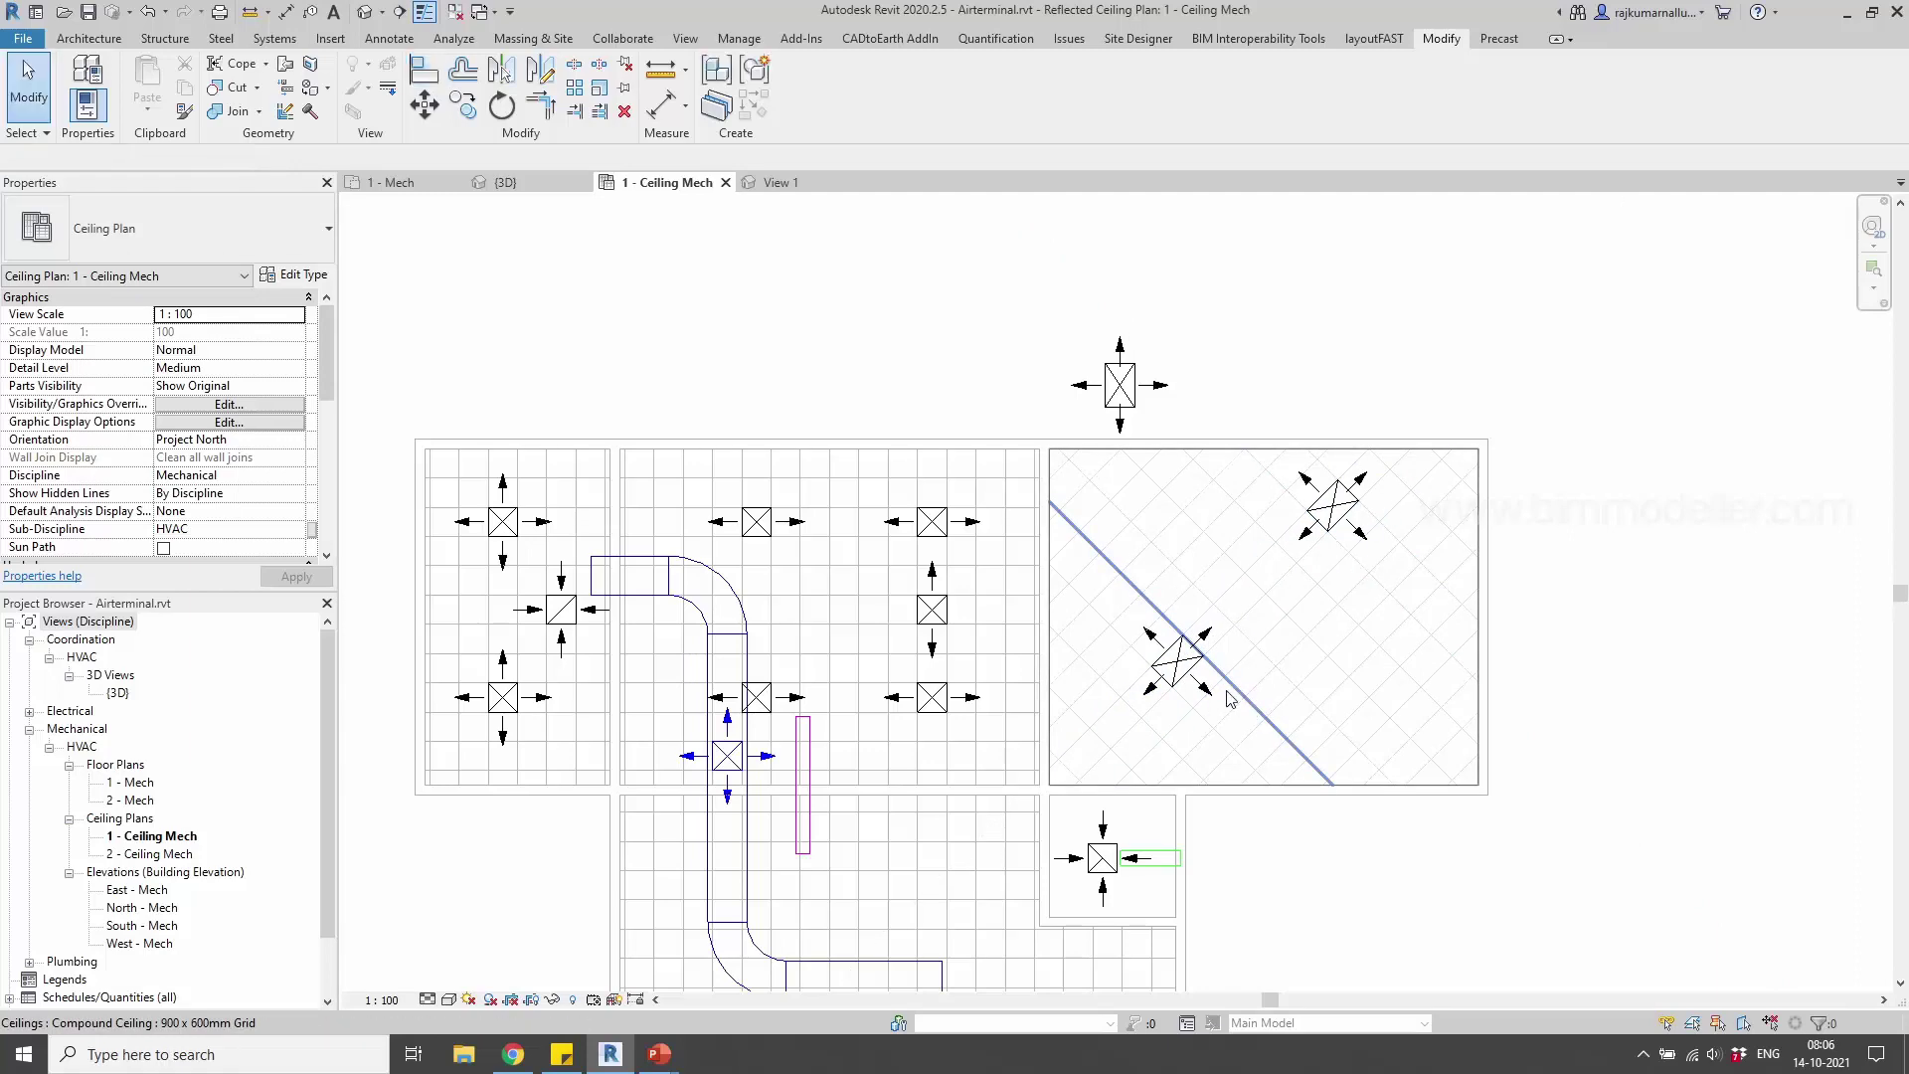
Switch to the 1 - Mech floor plan and select the lower supply diffuser in Space 1
scroll(1241, 696, "down", 2)
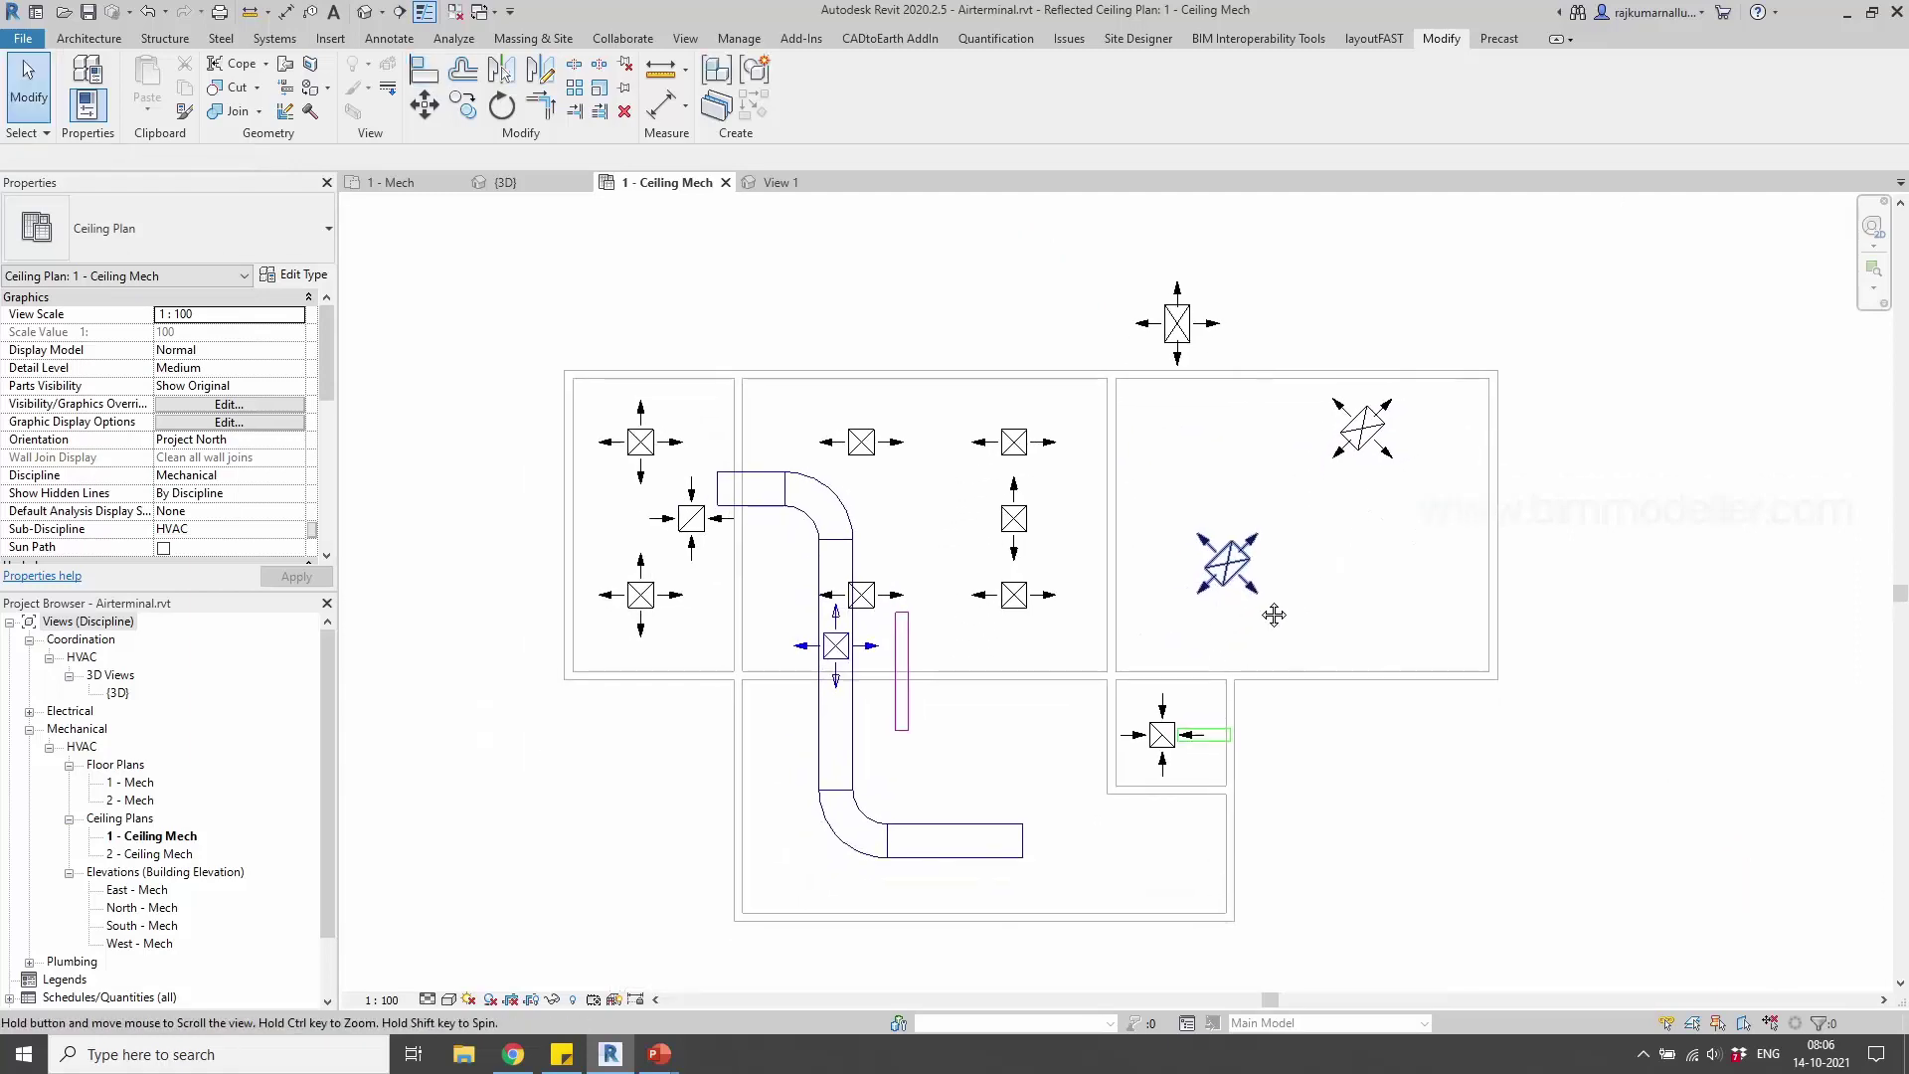
left_click(1241, 589)
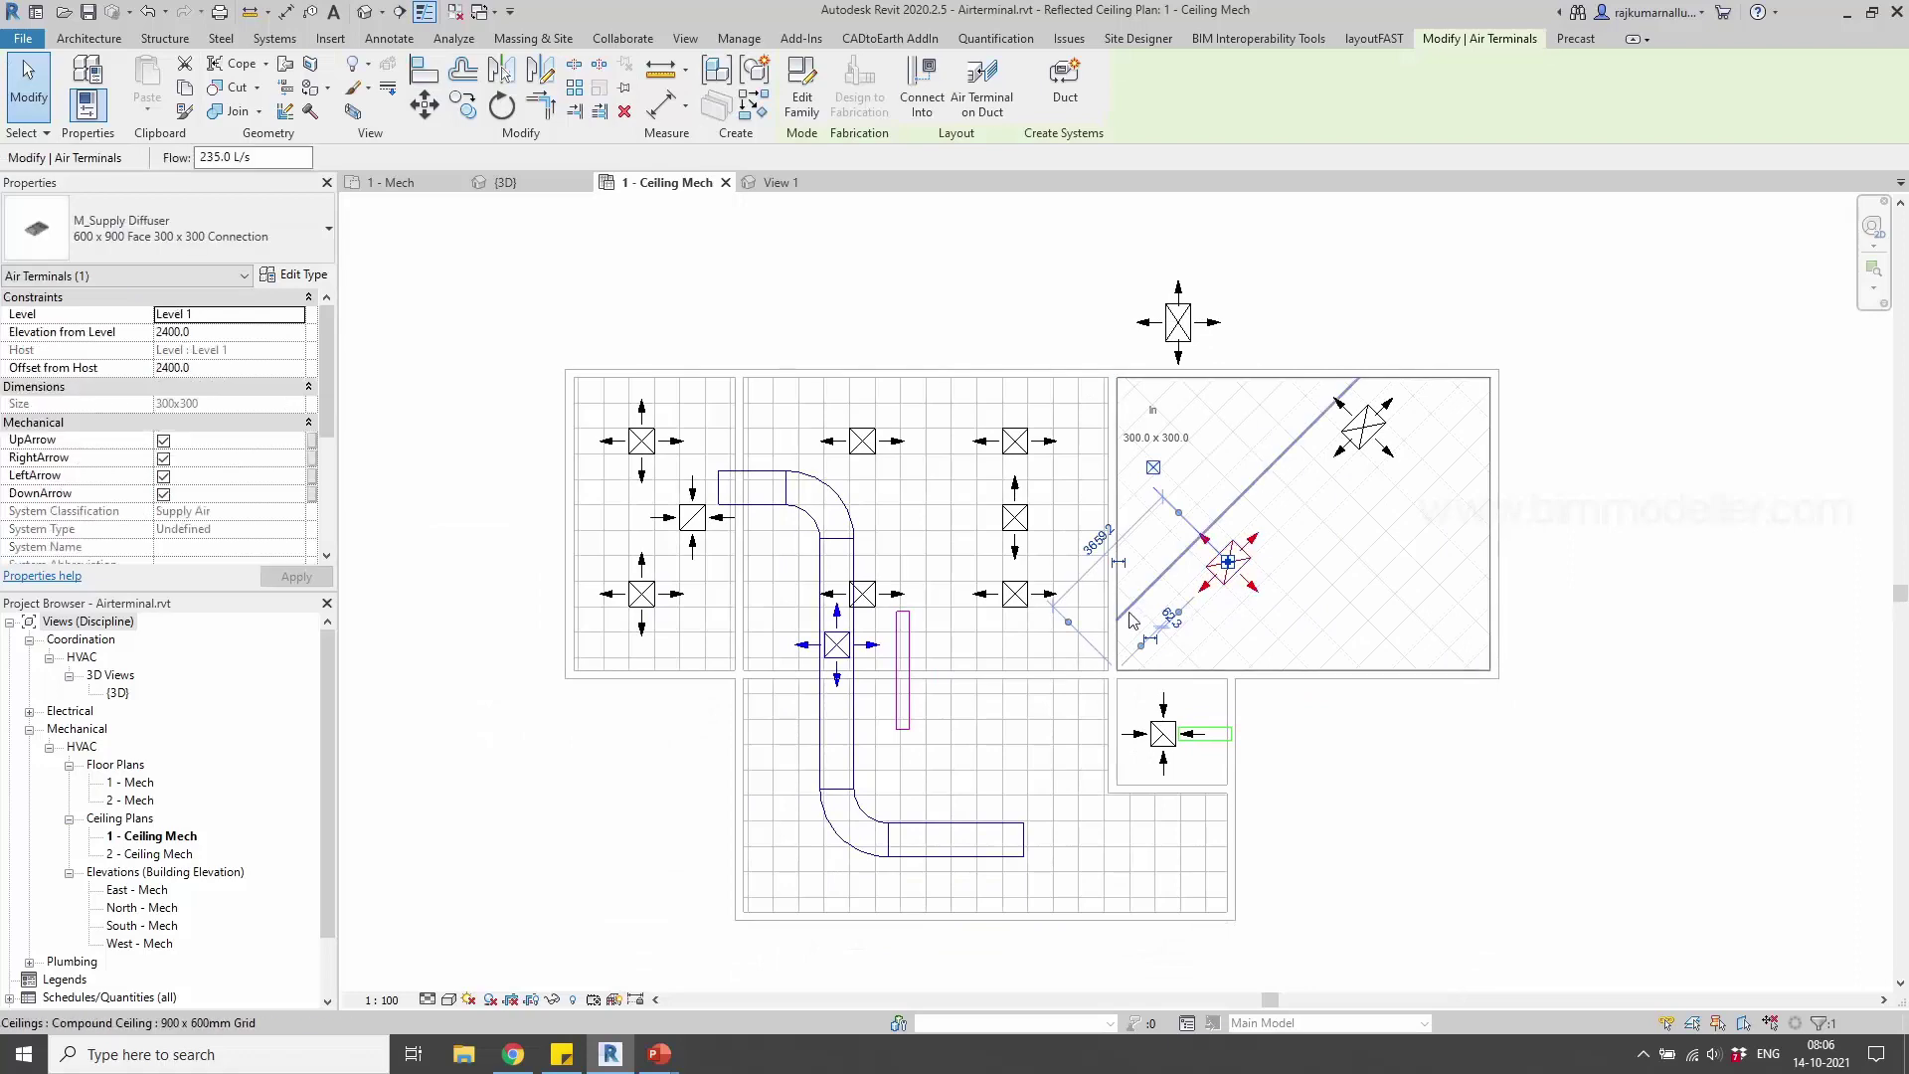
middle_click_drag(546, 269, 582, 252)
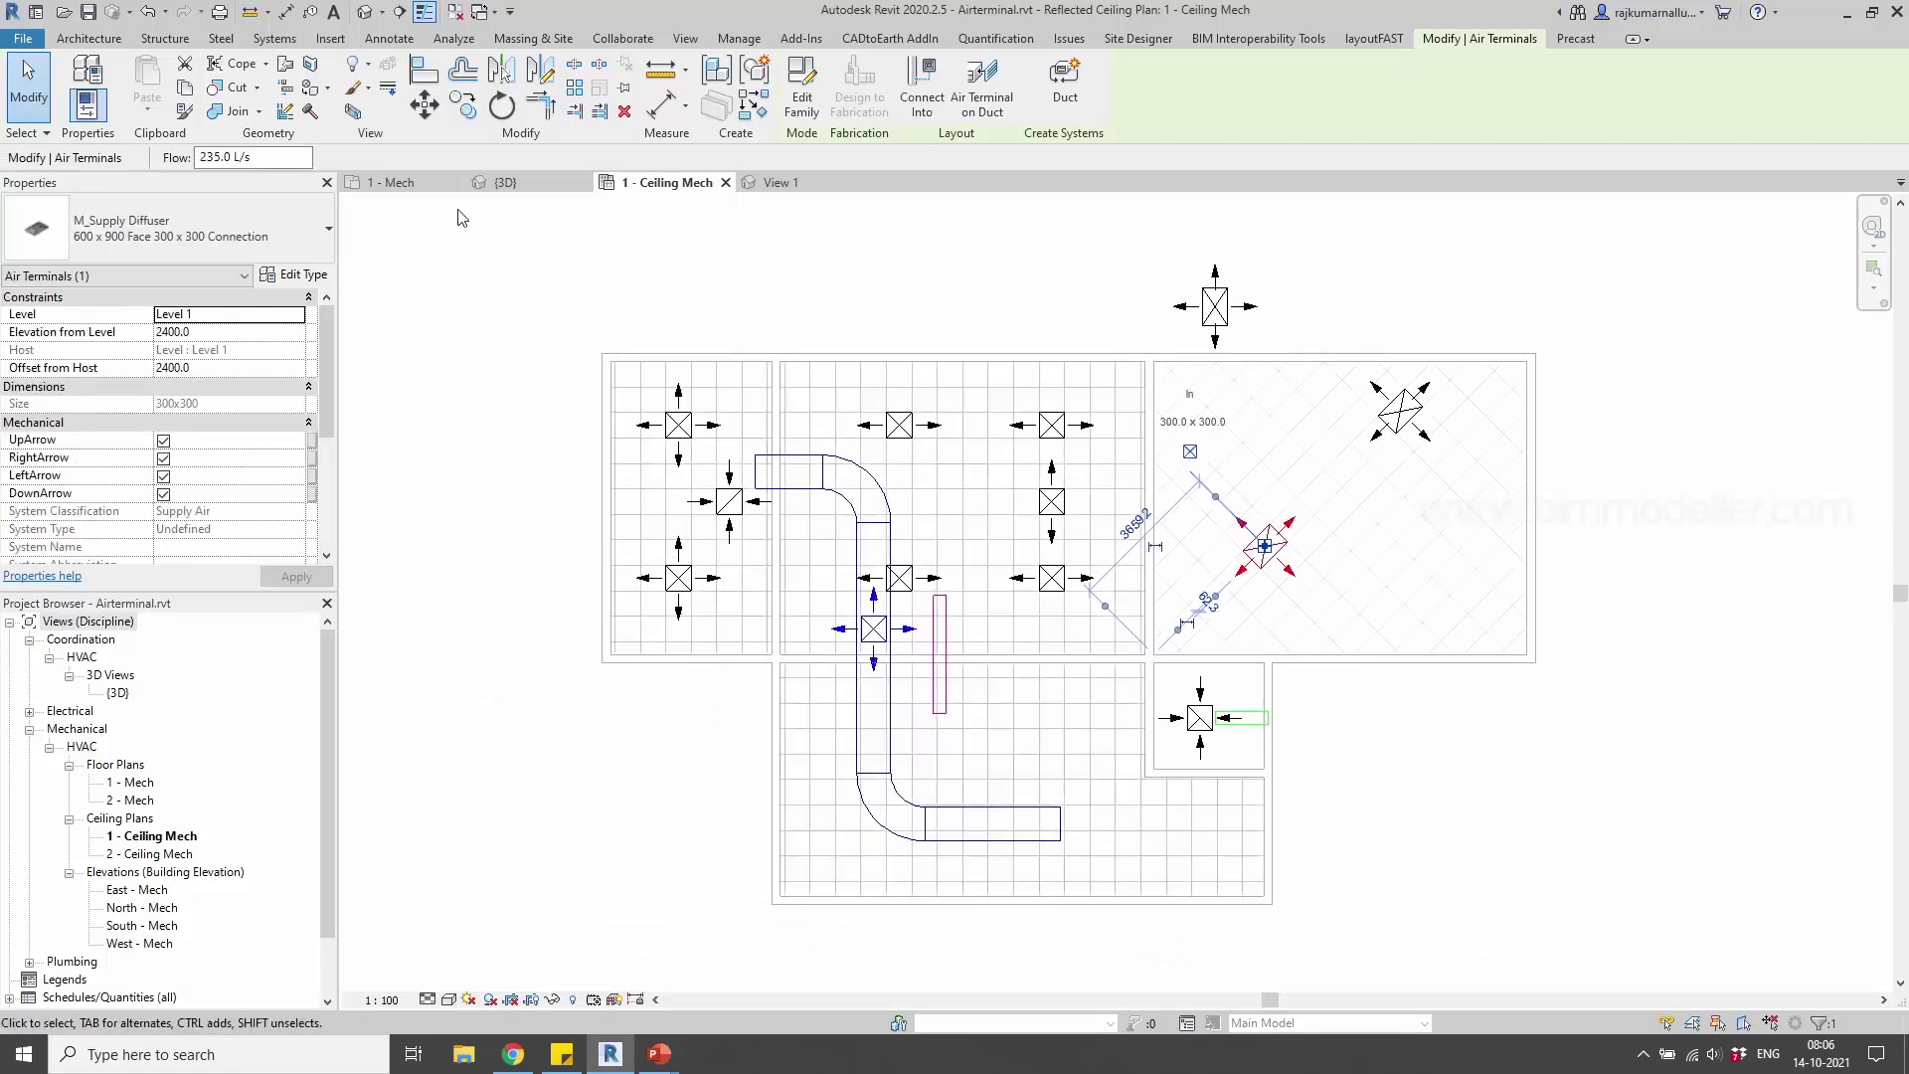
left_click(397, 182)
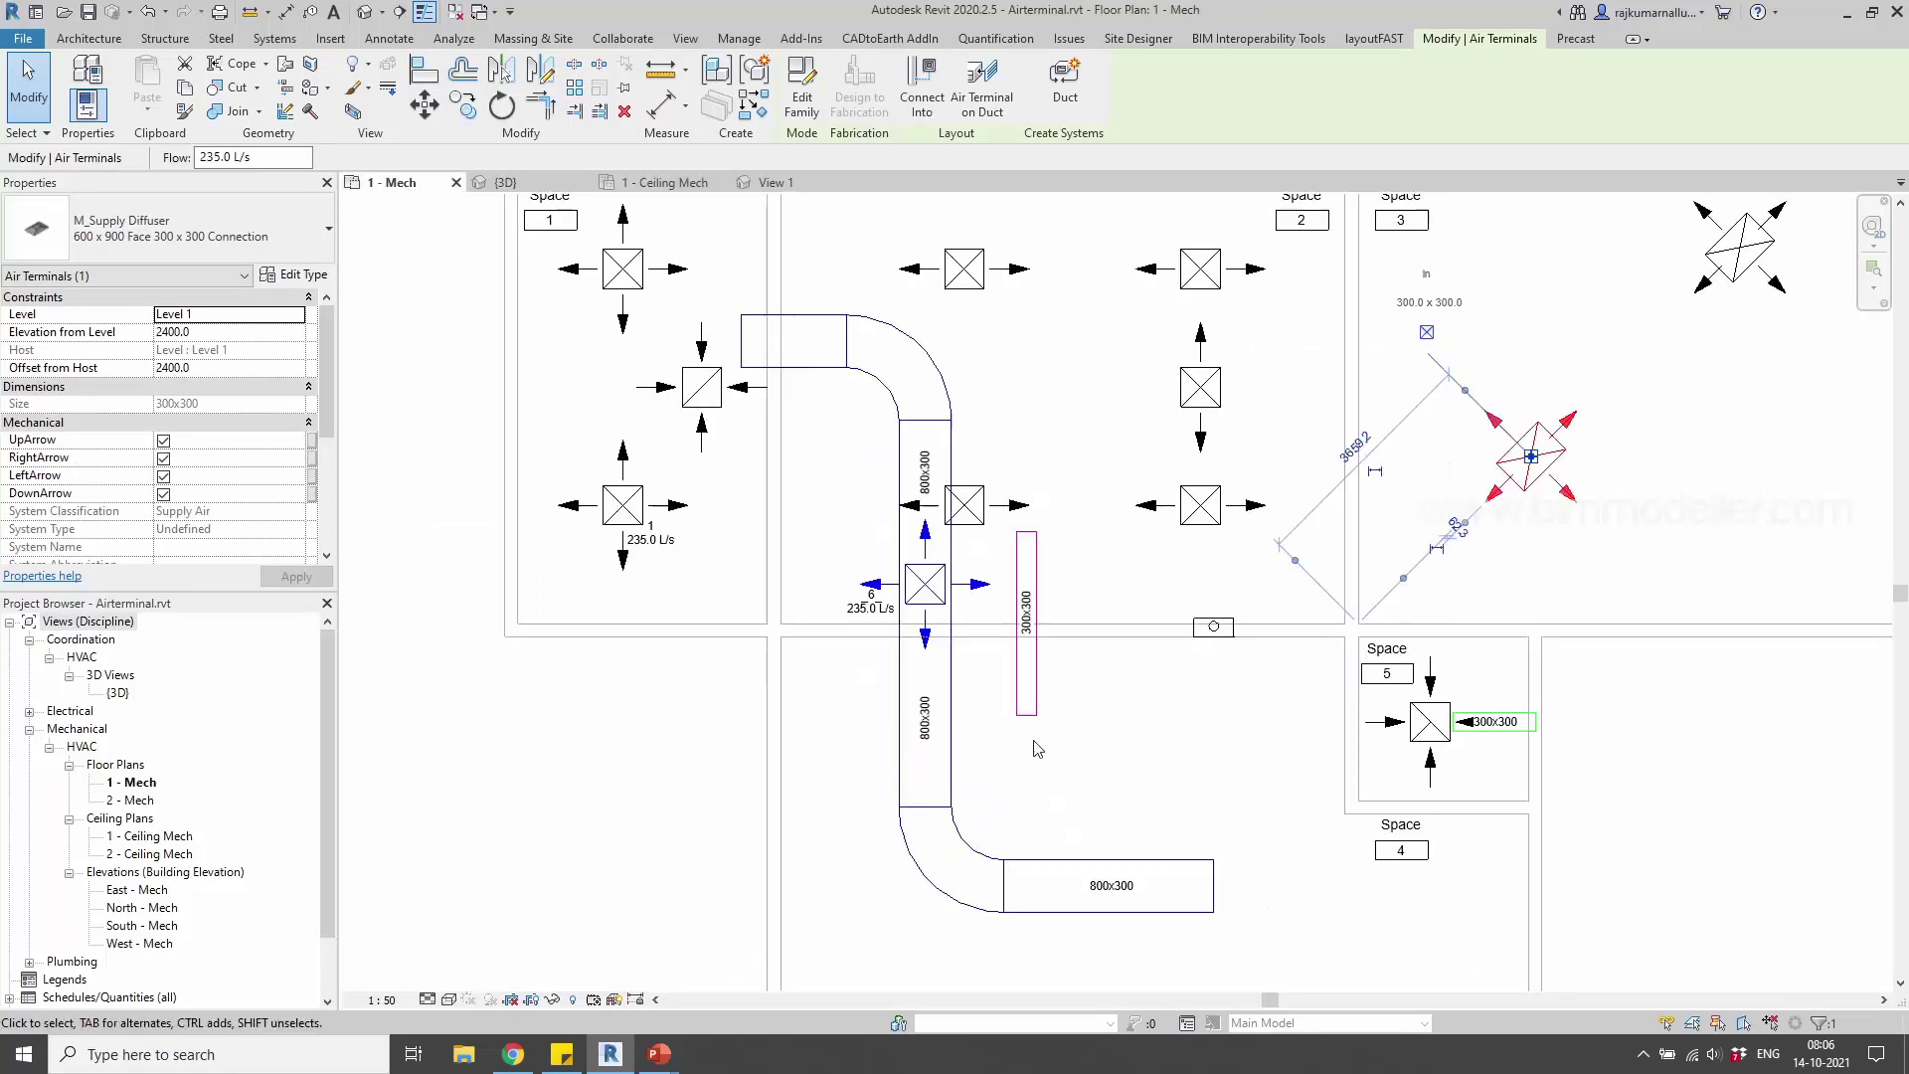
scroll(1034, 747, "down", 5)
scroll(1109, 878, "up", 3)
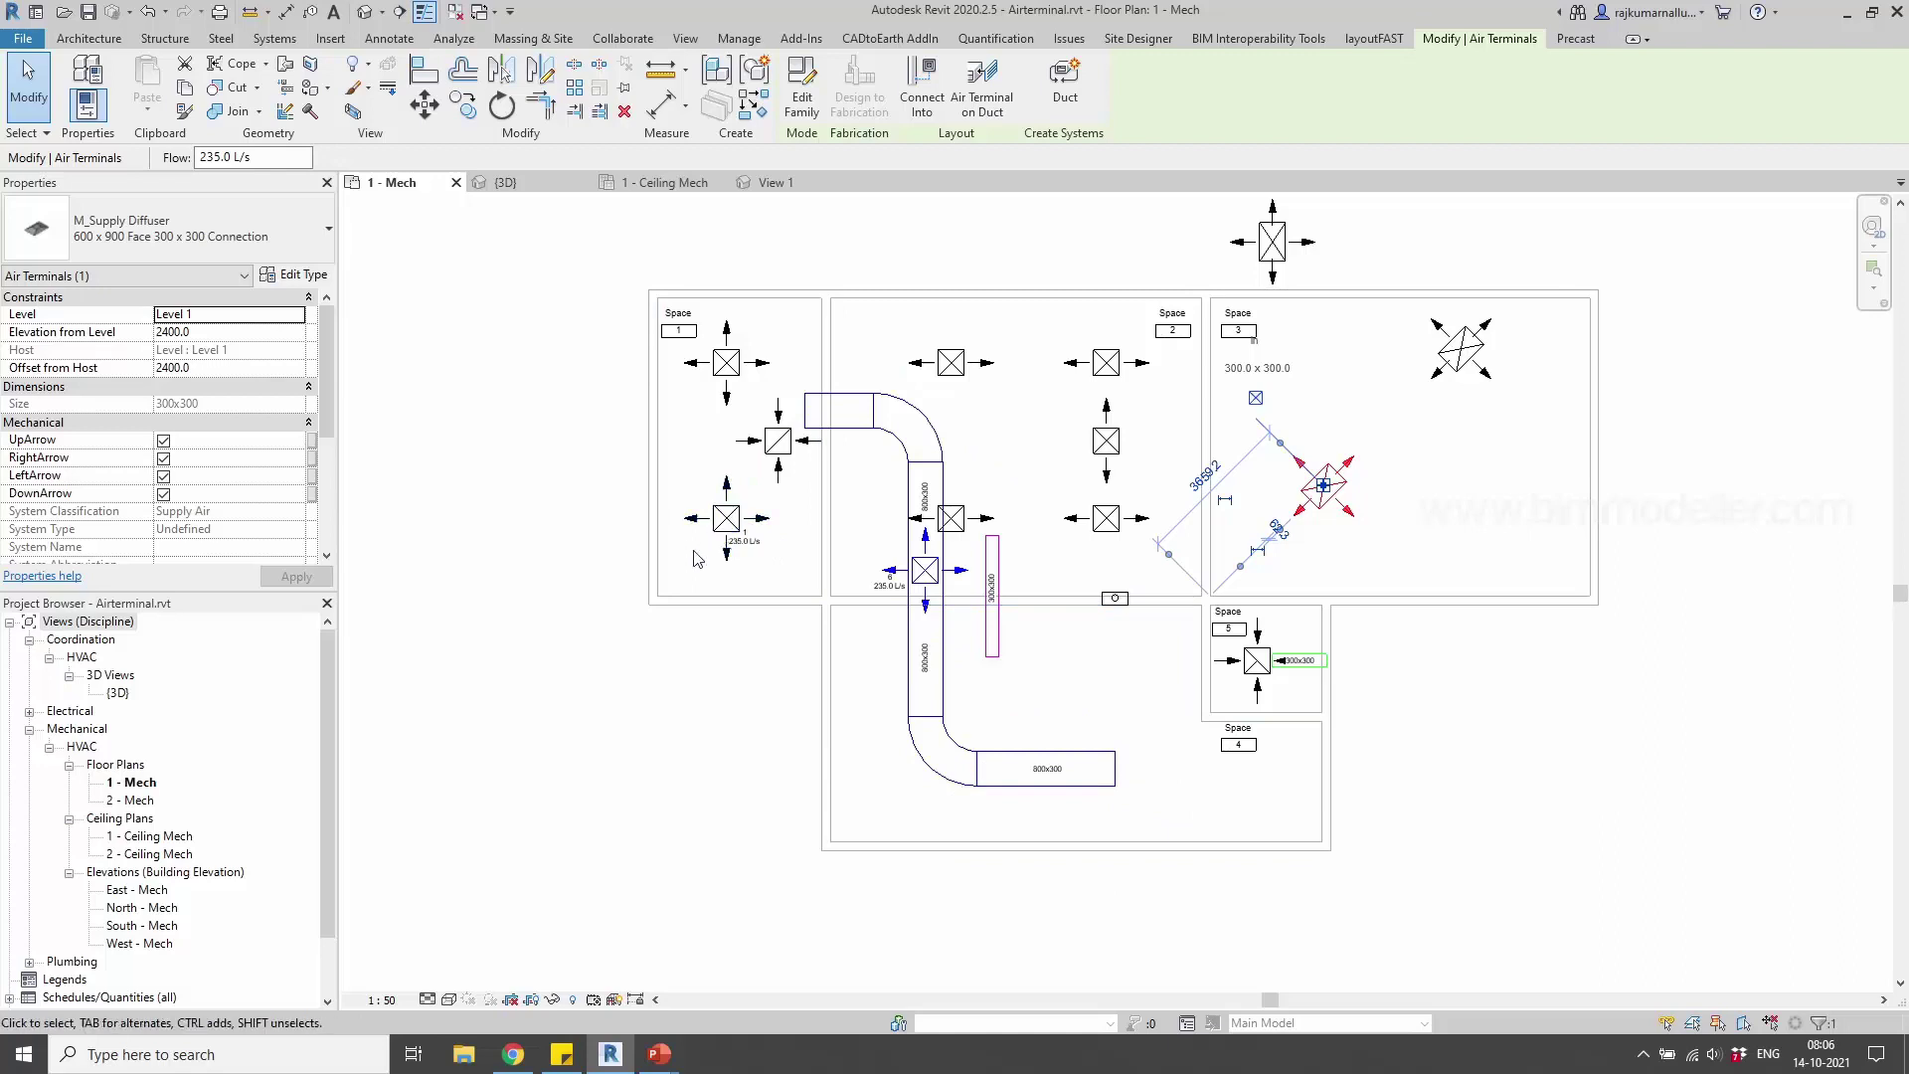
left_click(727, 524)
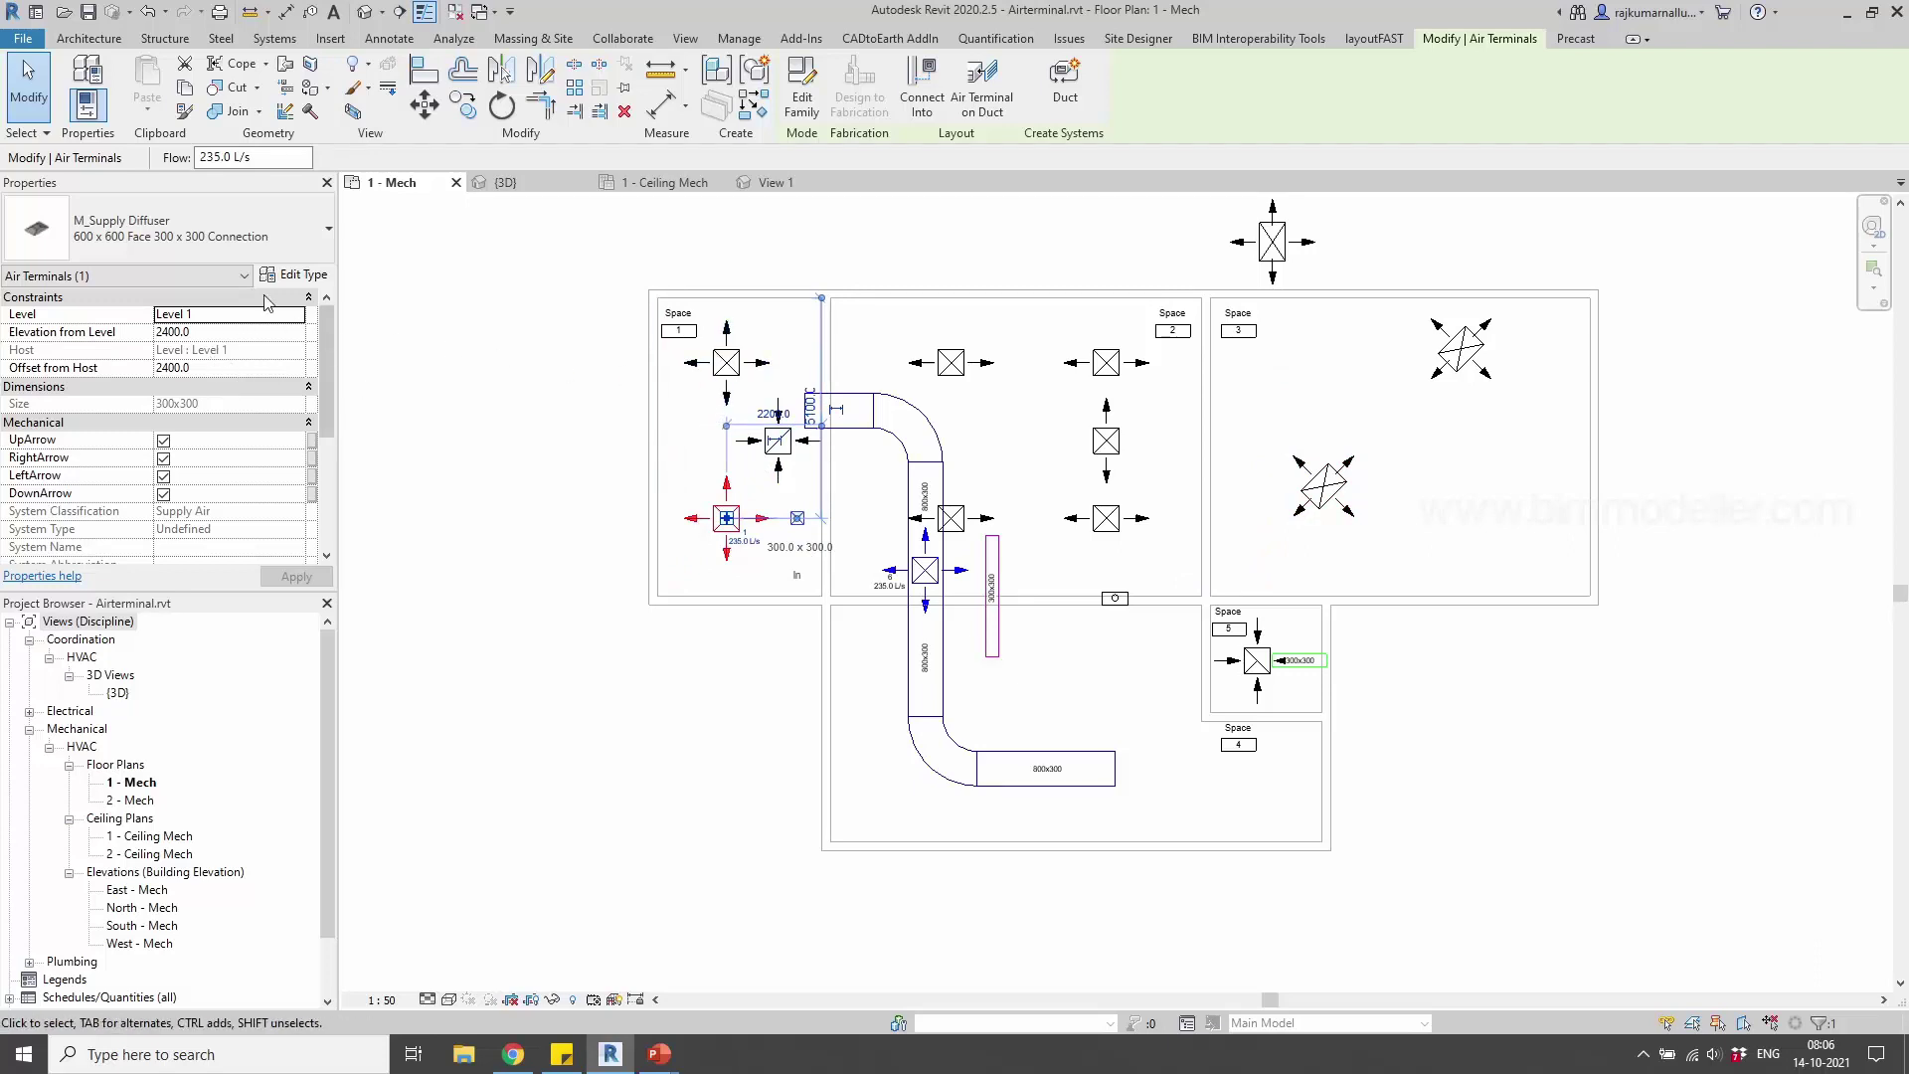
Start placing an air terminal and look through the available supply diffuser and grille types
left_click(255, 45)
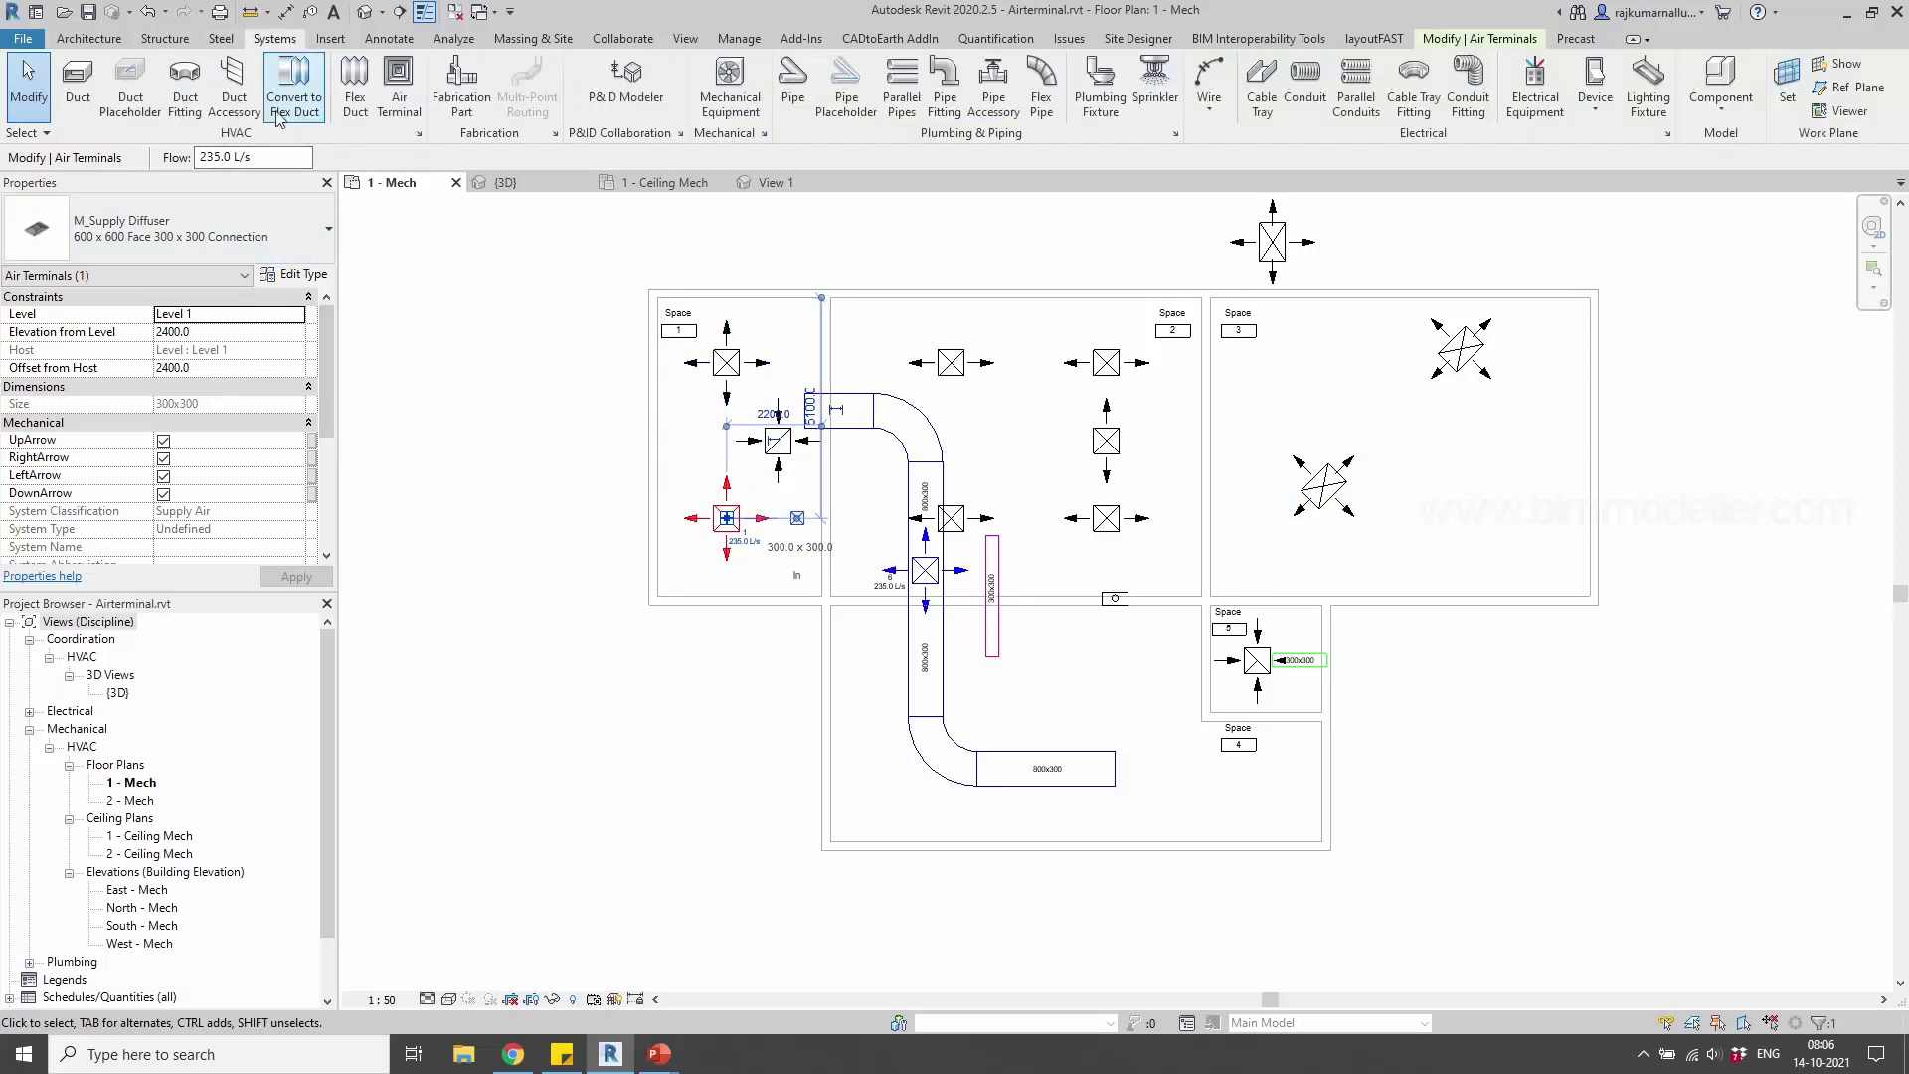
left_click(397, 86)
left_click(255, 236)
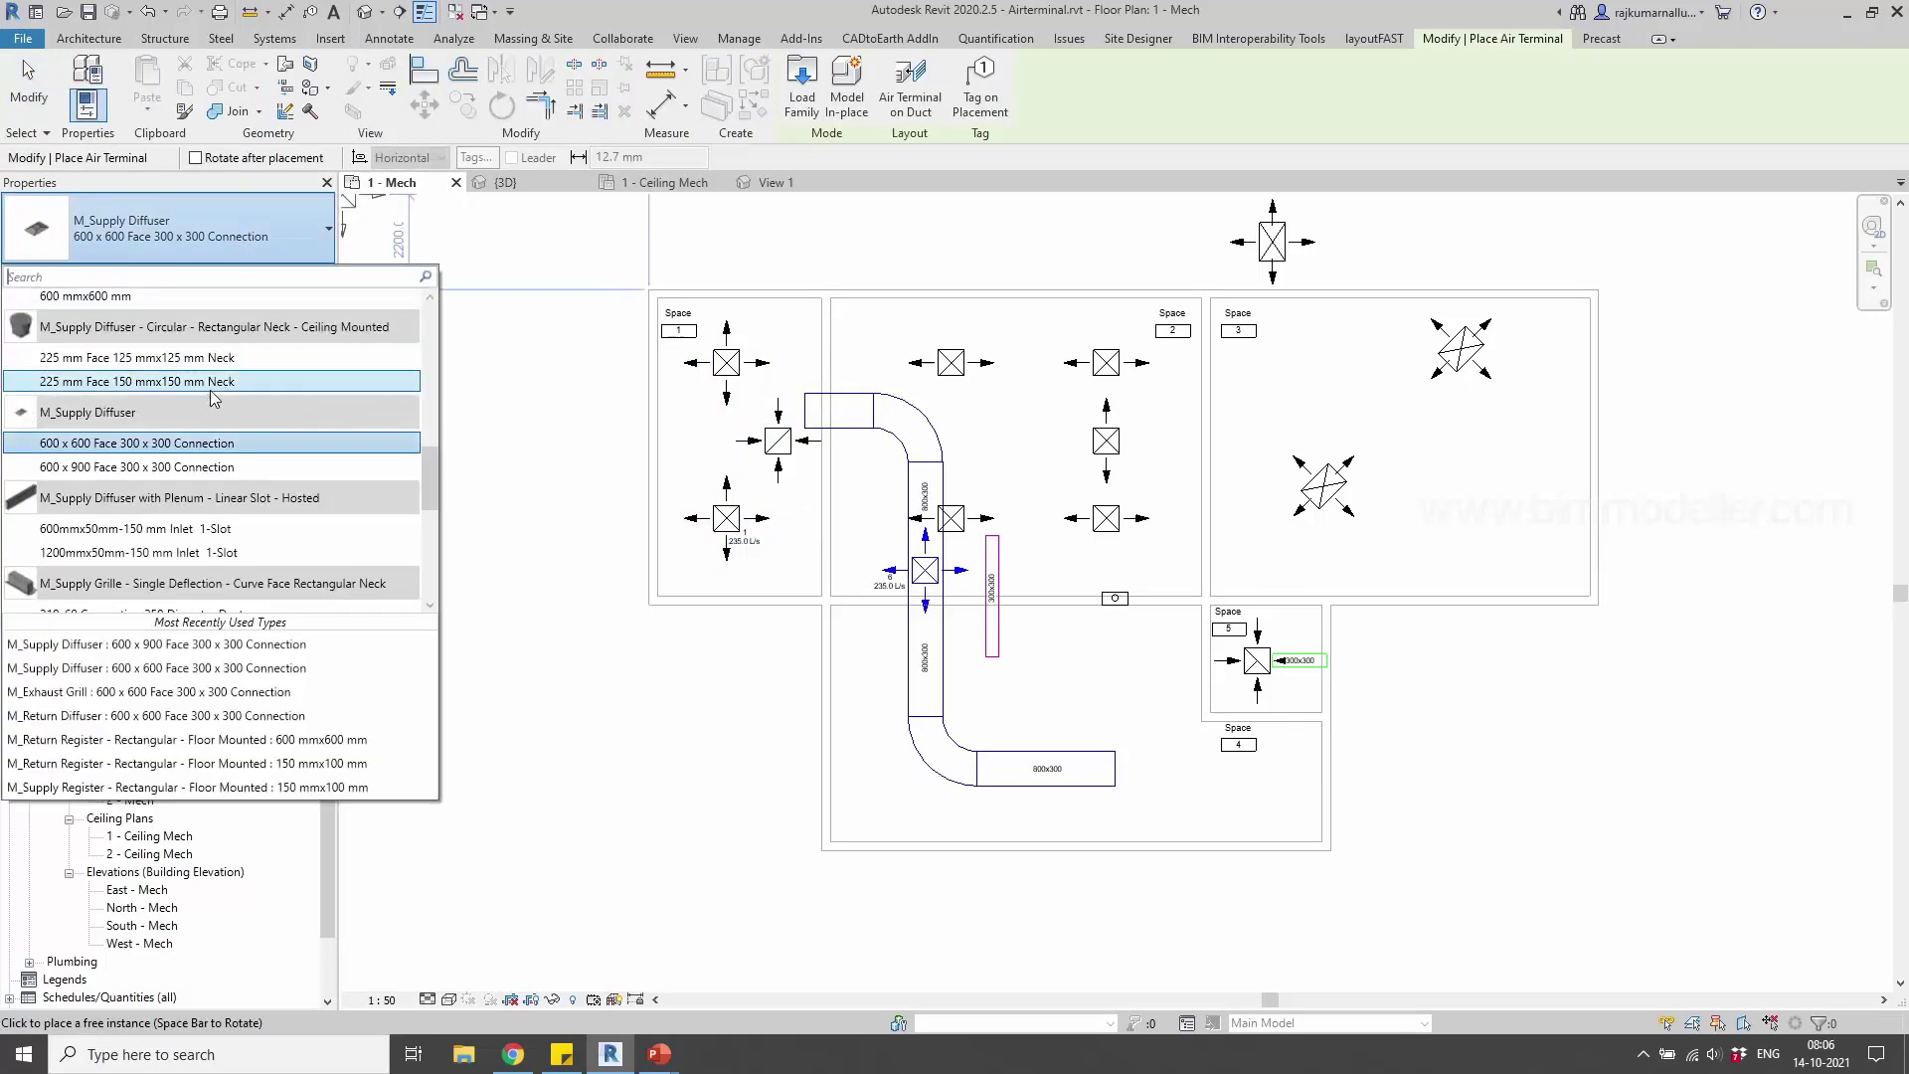
scroll(212, 418, "down", 2)
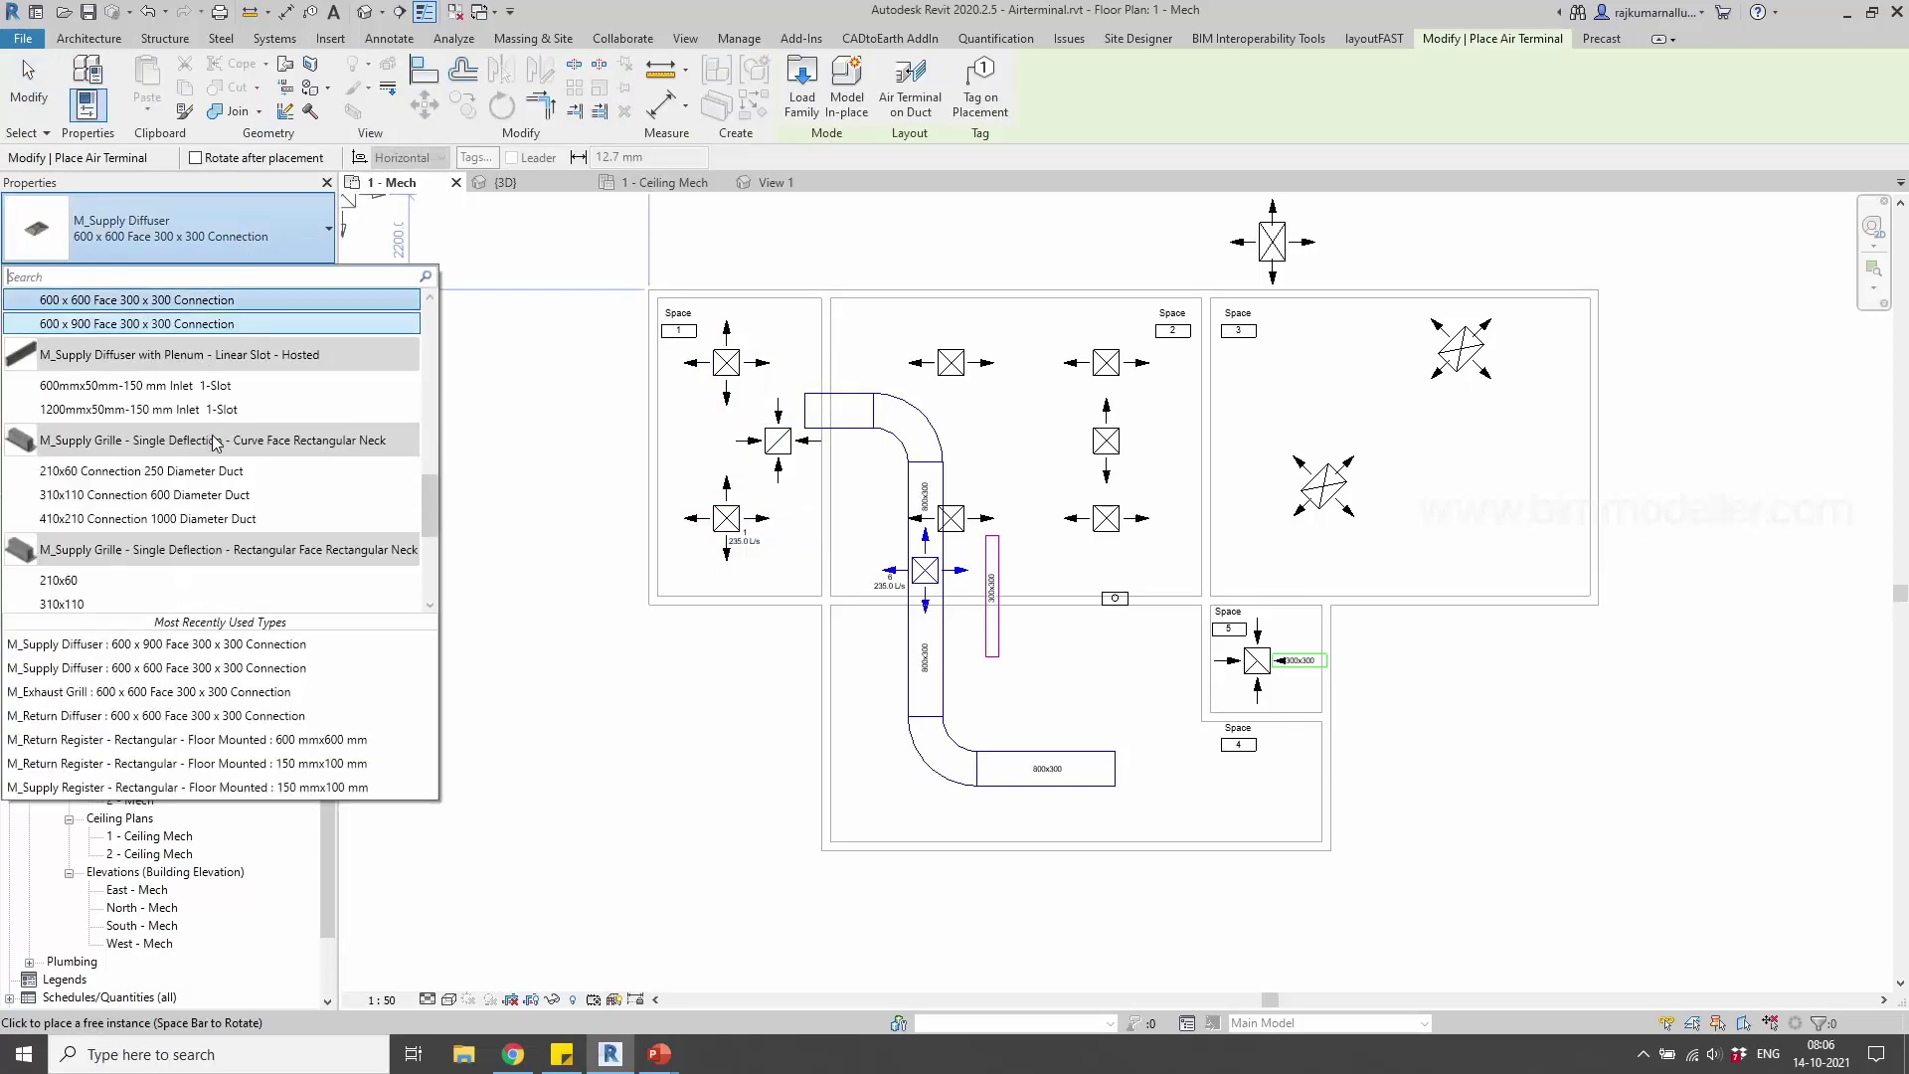
scroll(239, 440, "up", 1)
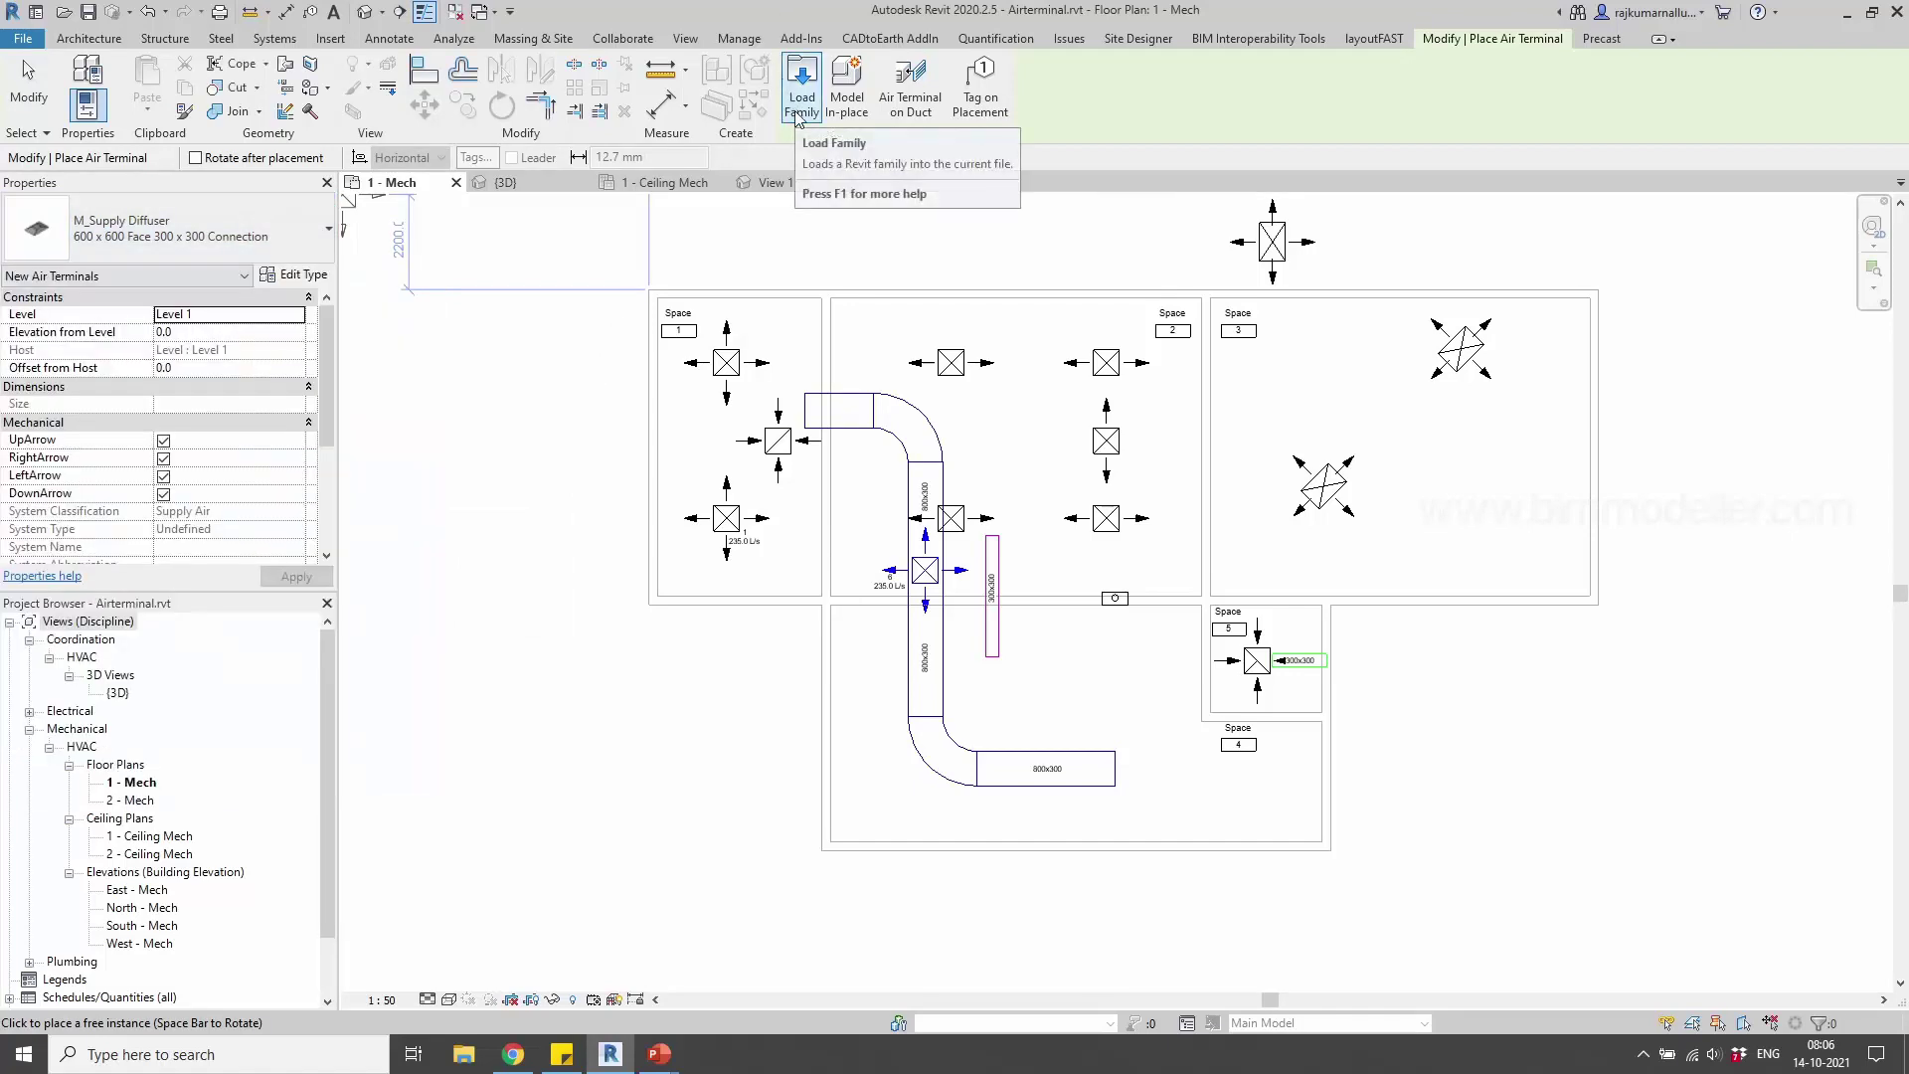
Load the M_Fume Hood - Bench - Ductless.rfa family from the US Metric library's Air Terminals folder
left_click(344, 40)
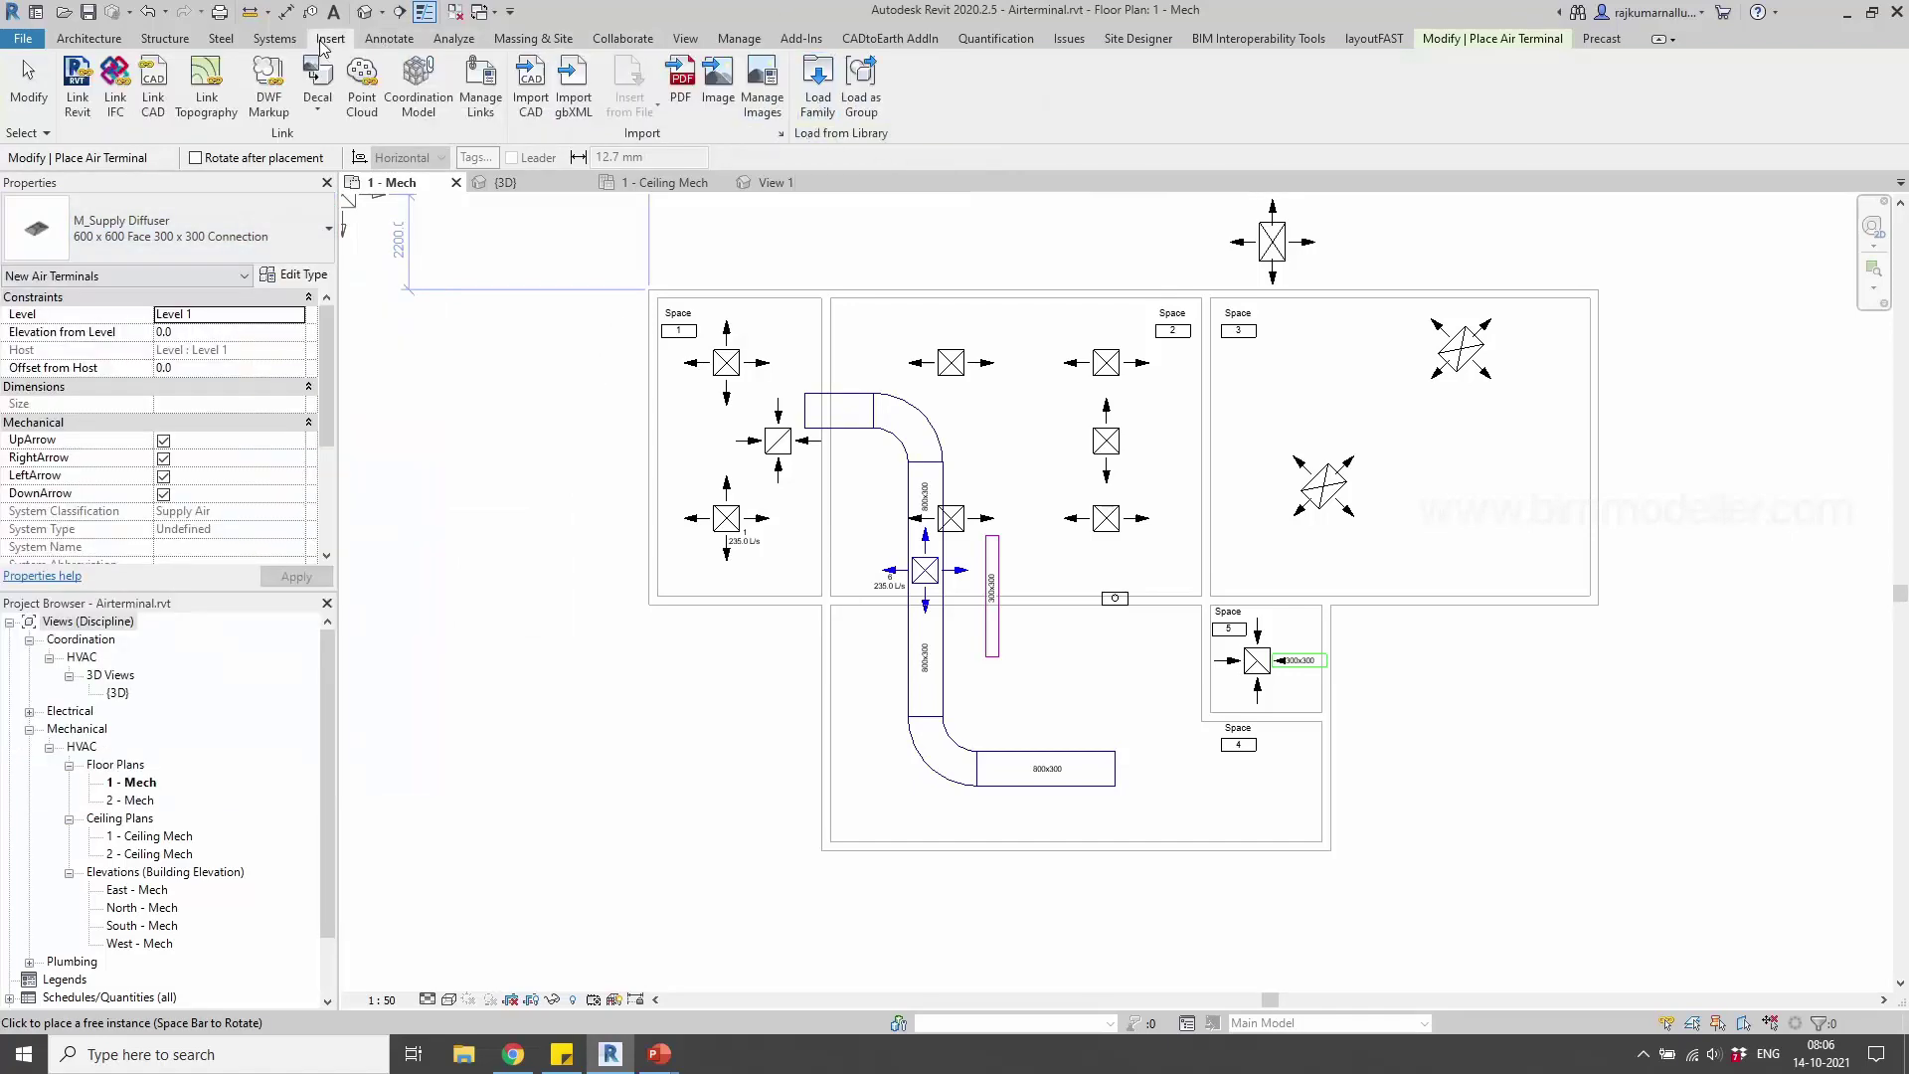
left_click(816, 99)
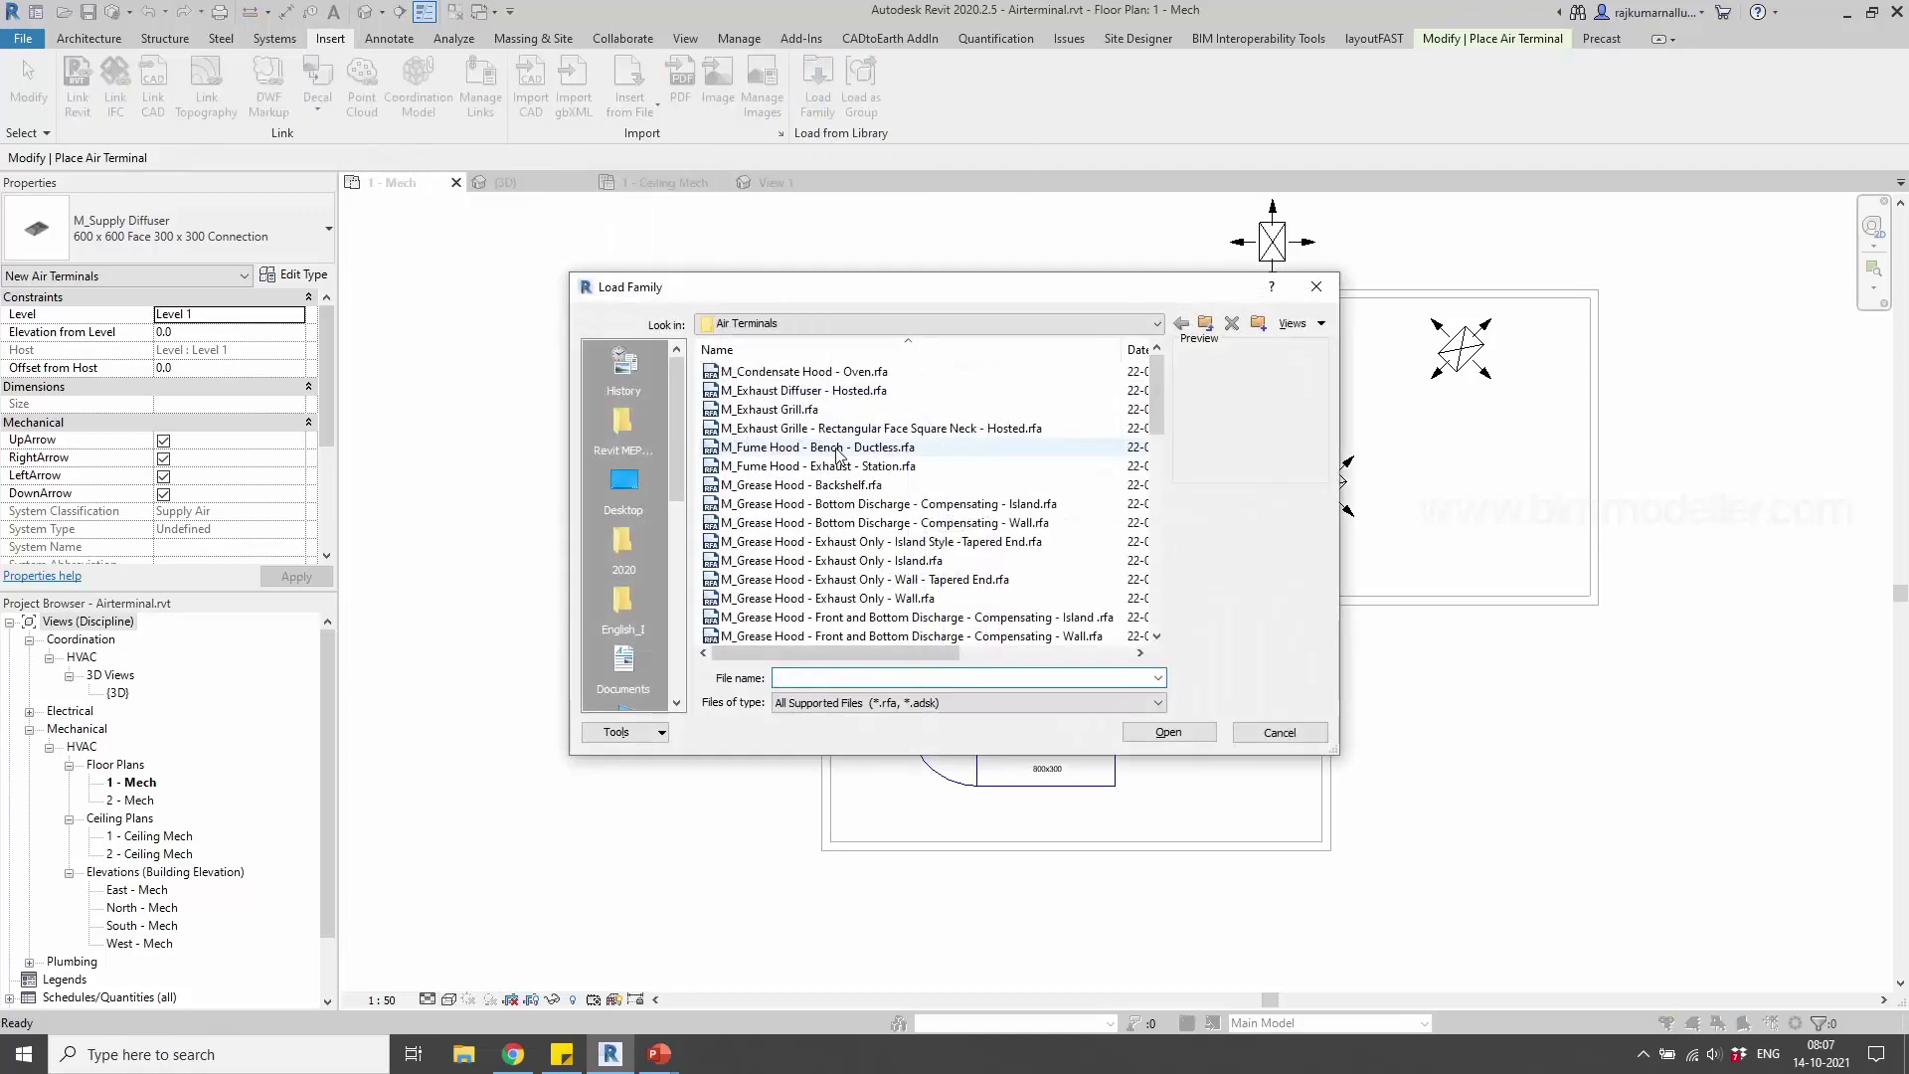
left_click(780, 324)
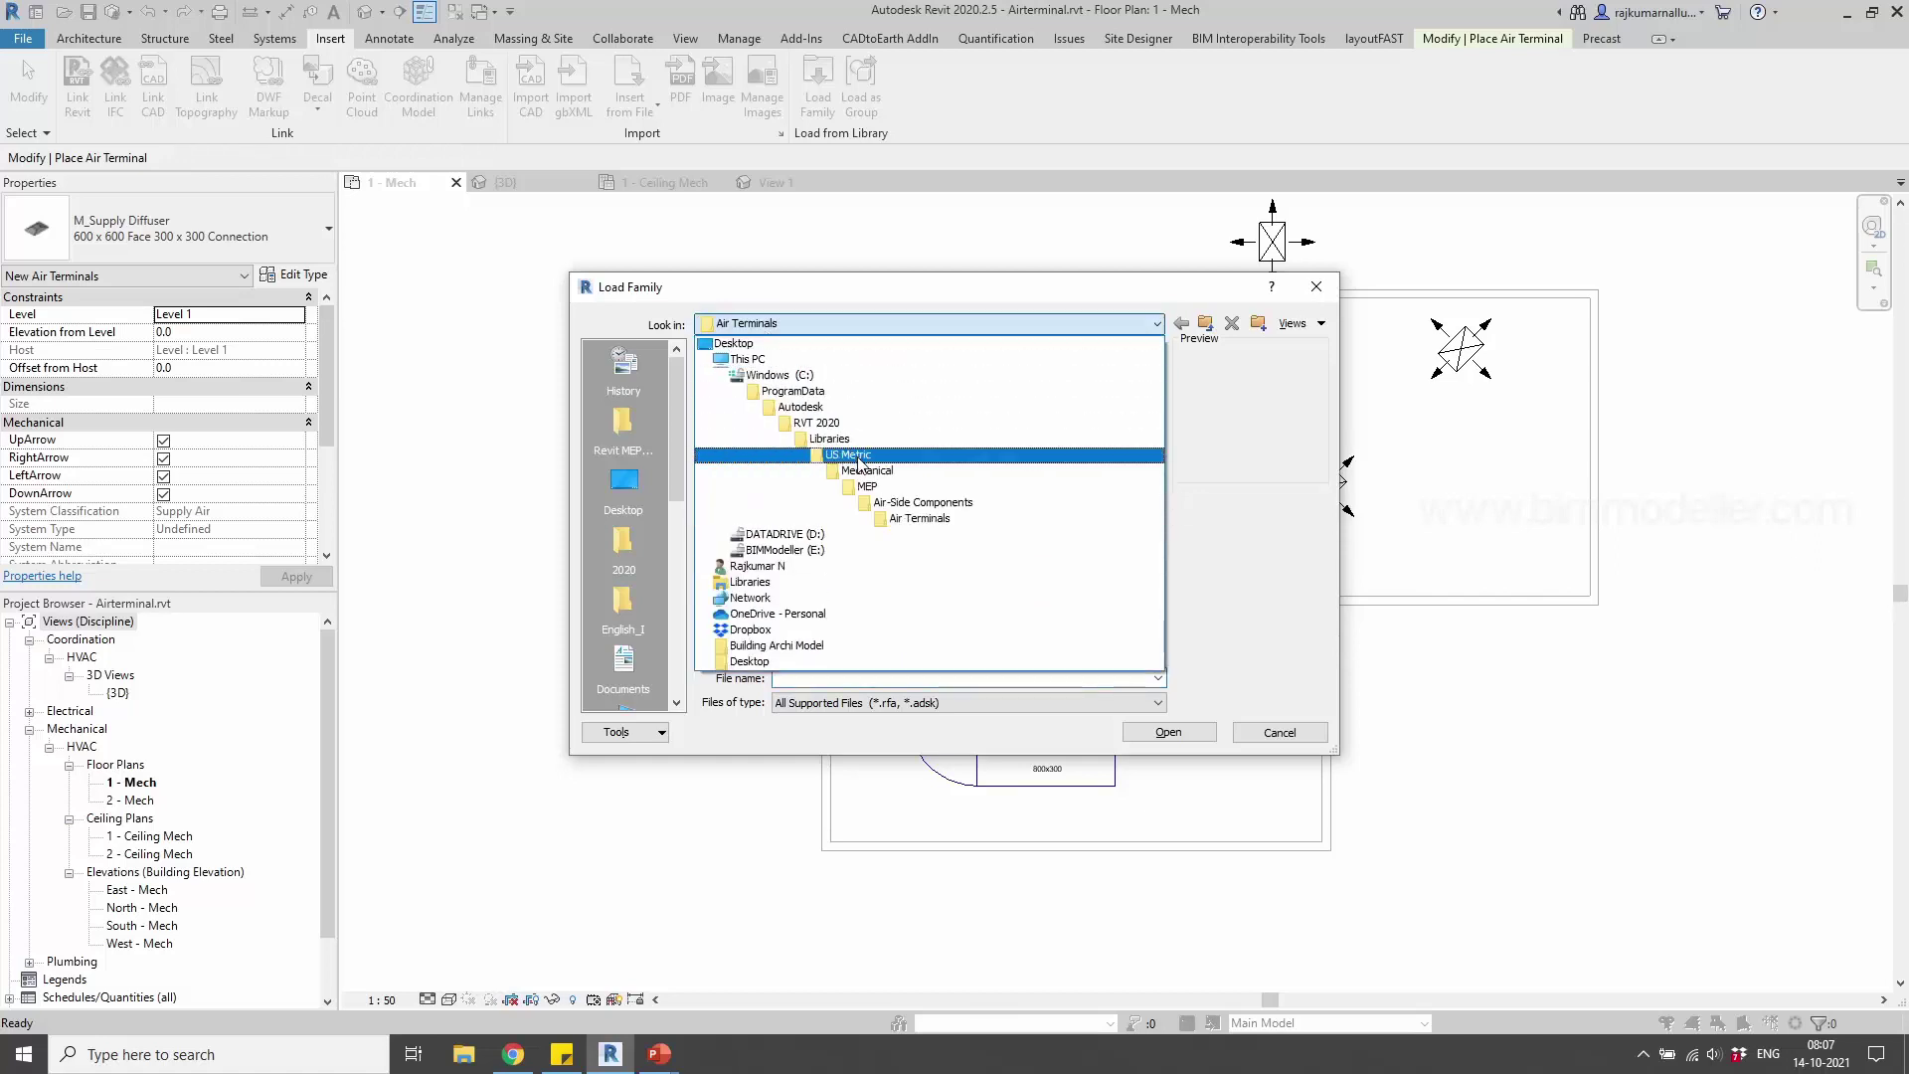
left_click(924, 518)
left_click(795, 410)
left_click(793, 447)
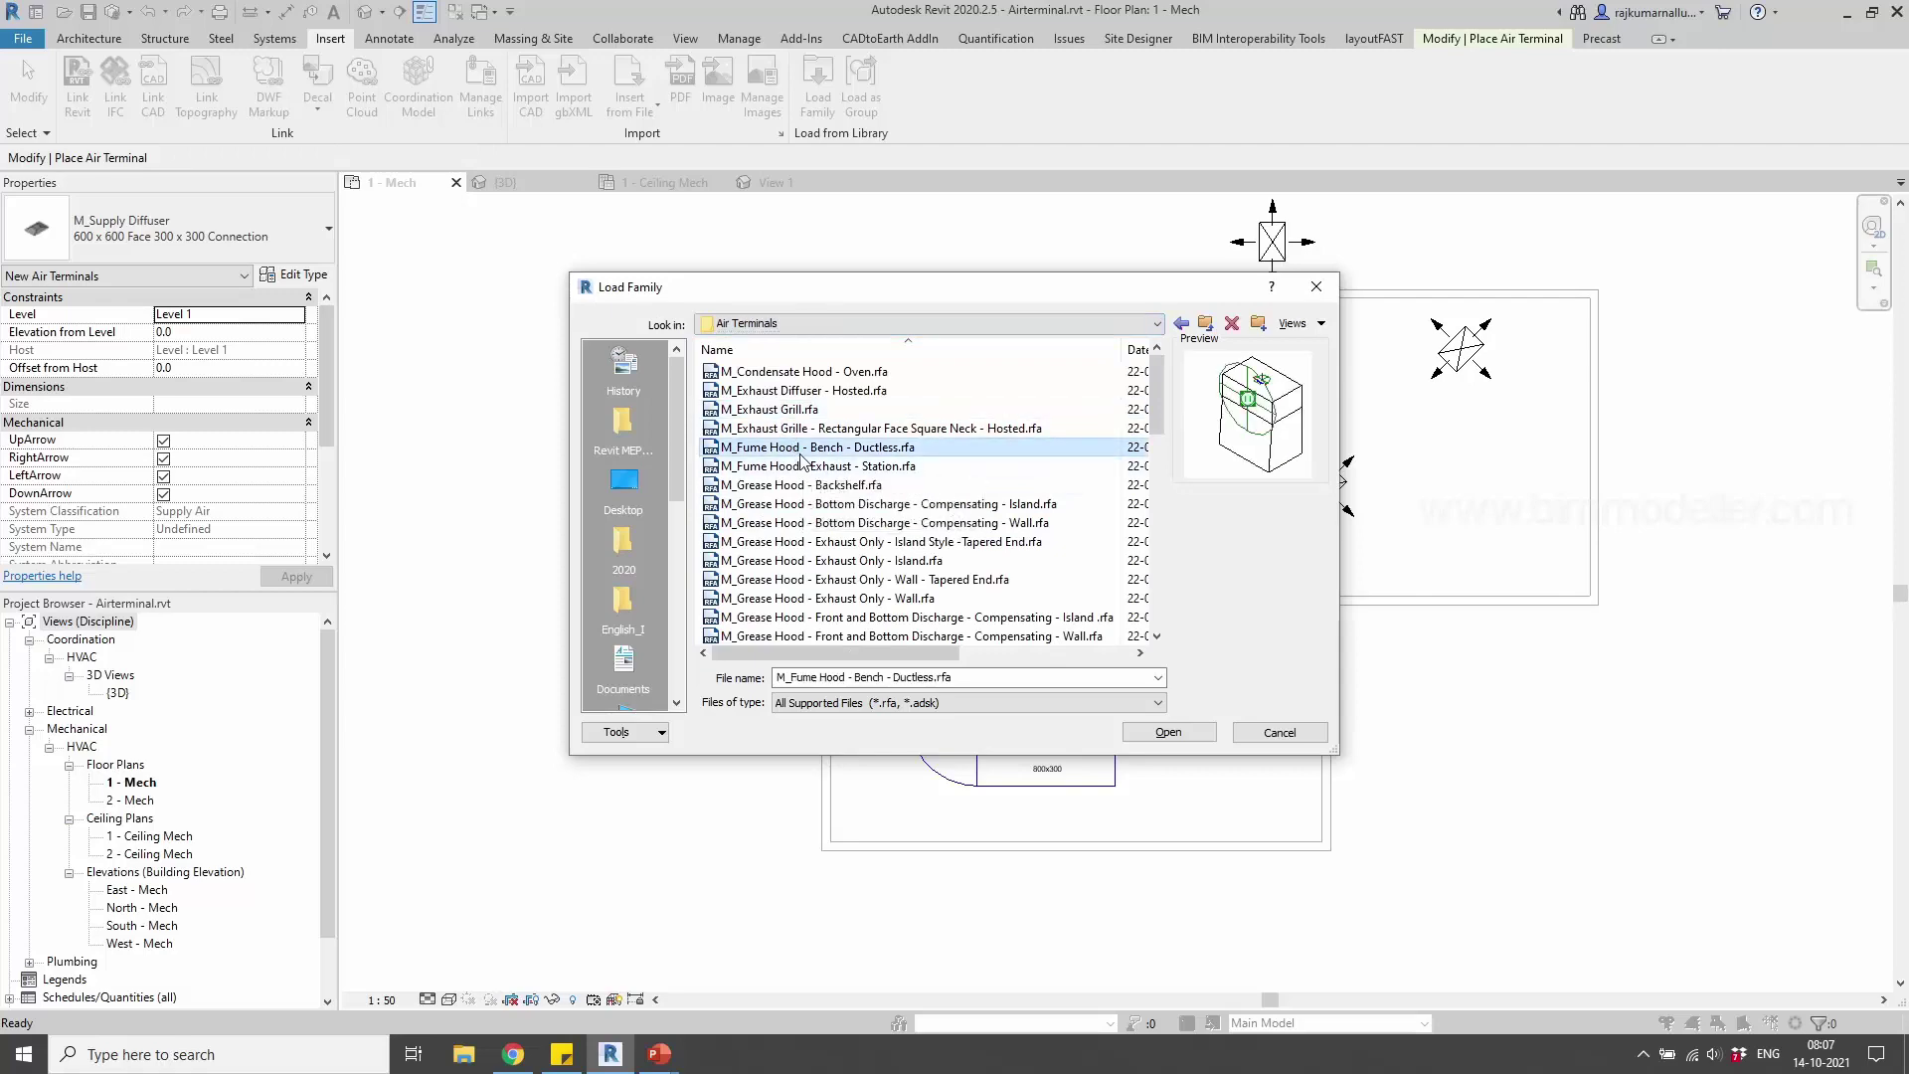
left_click(1161, 737)
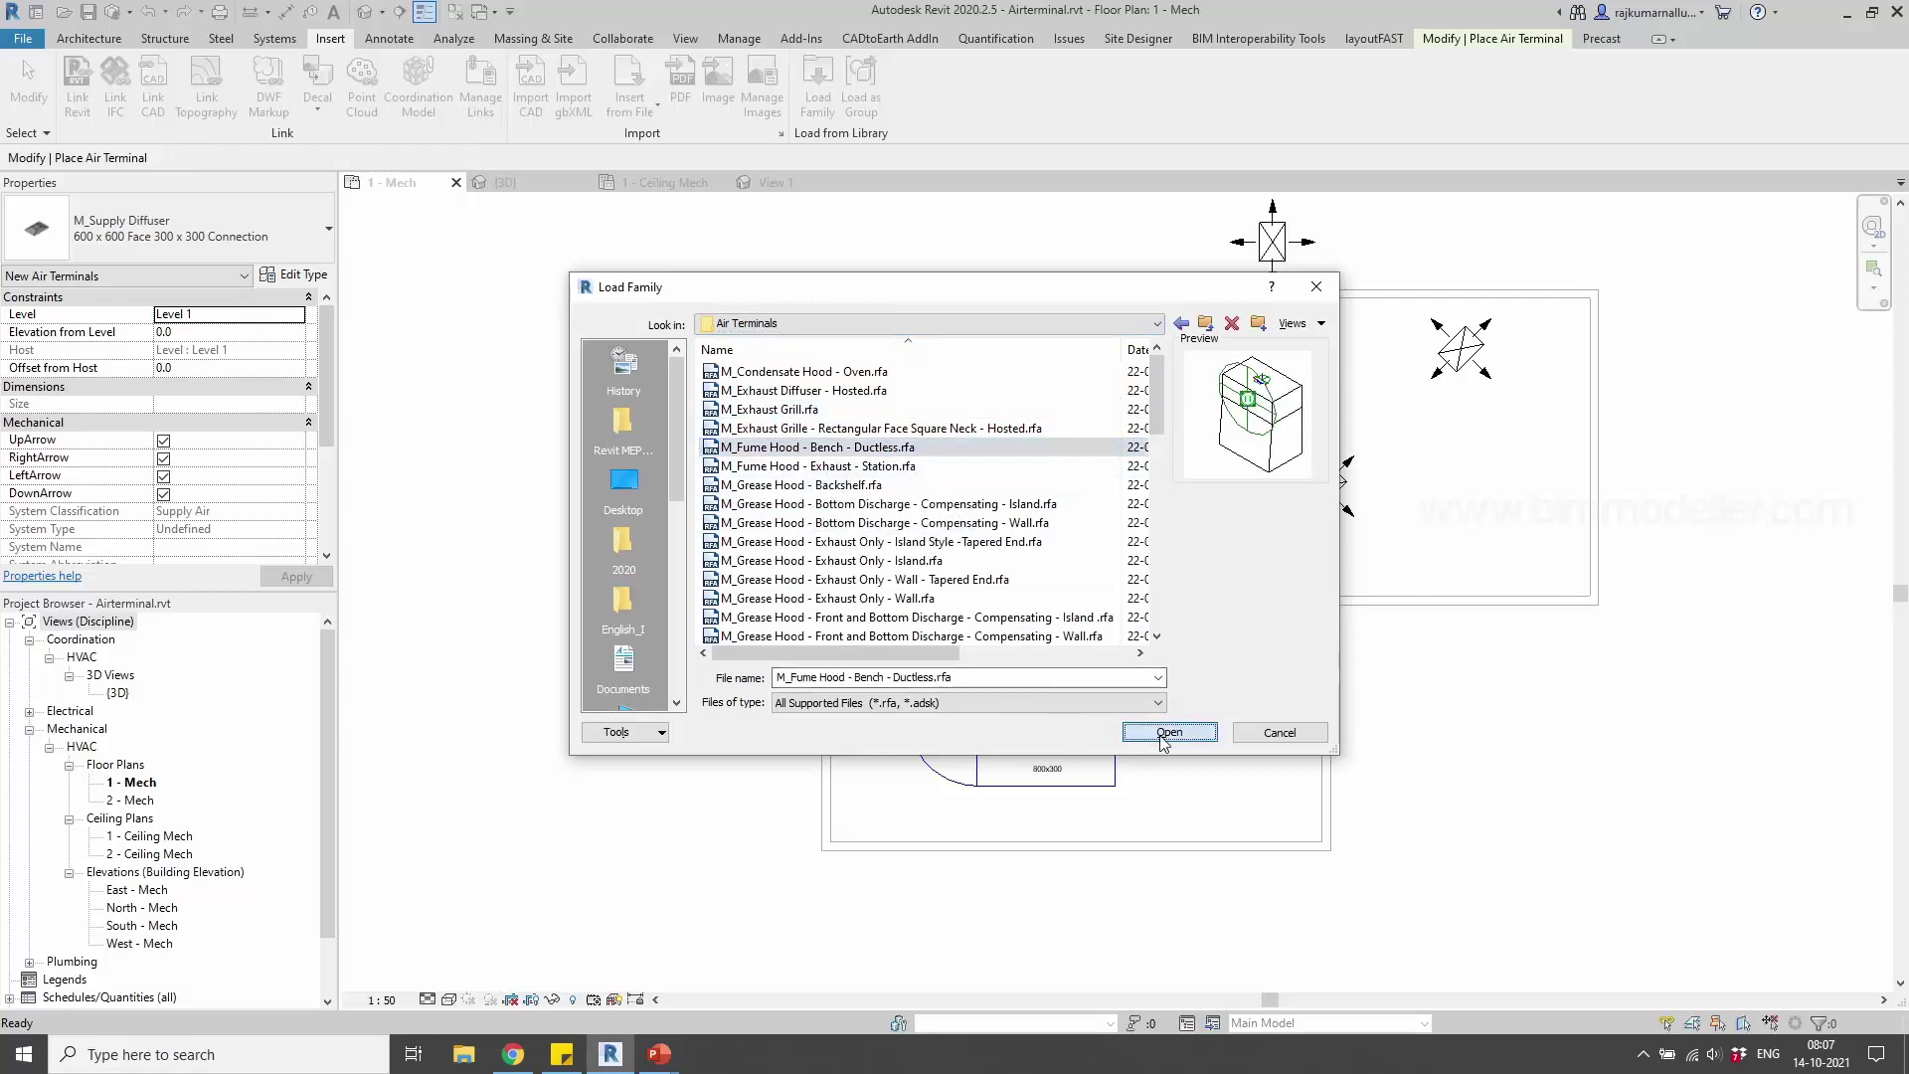
Search the air terminal types for "floor" and look through the floor-mounted return and supply registers
left_click(199, 234)
scroll(189, 524, "down", 3)
scroll(159, 398, "up", 4)
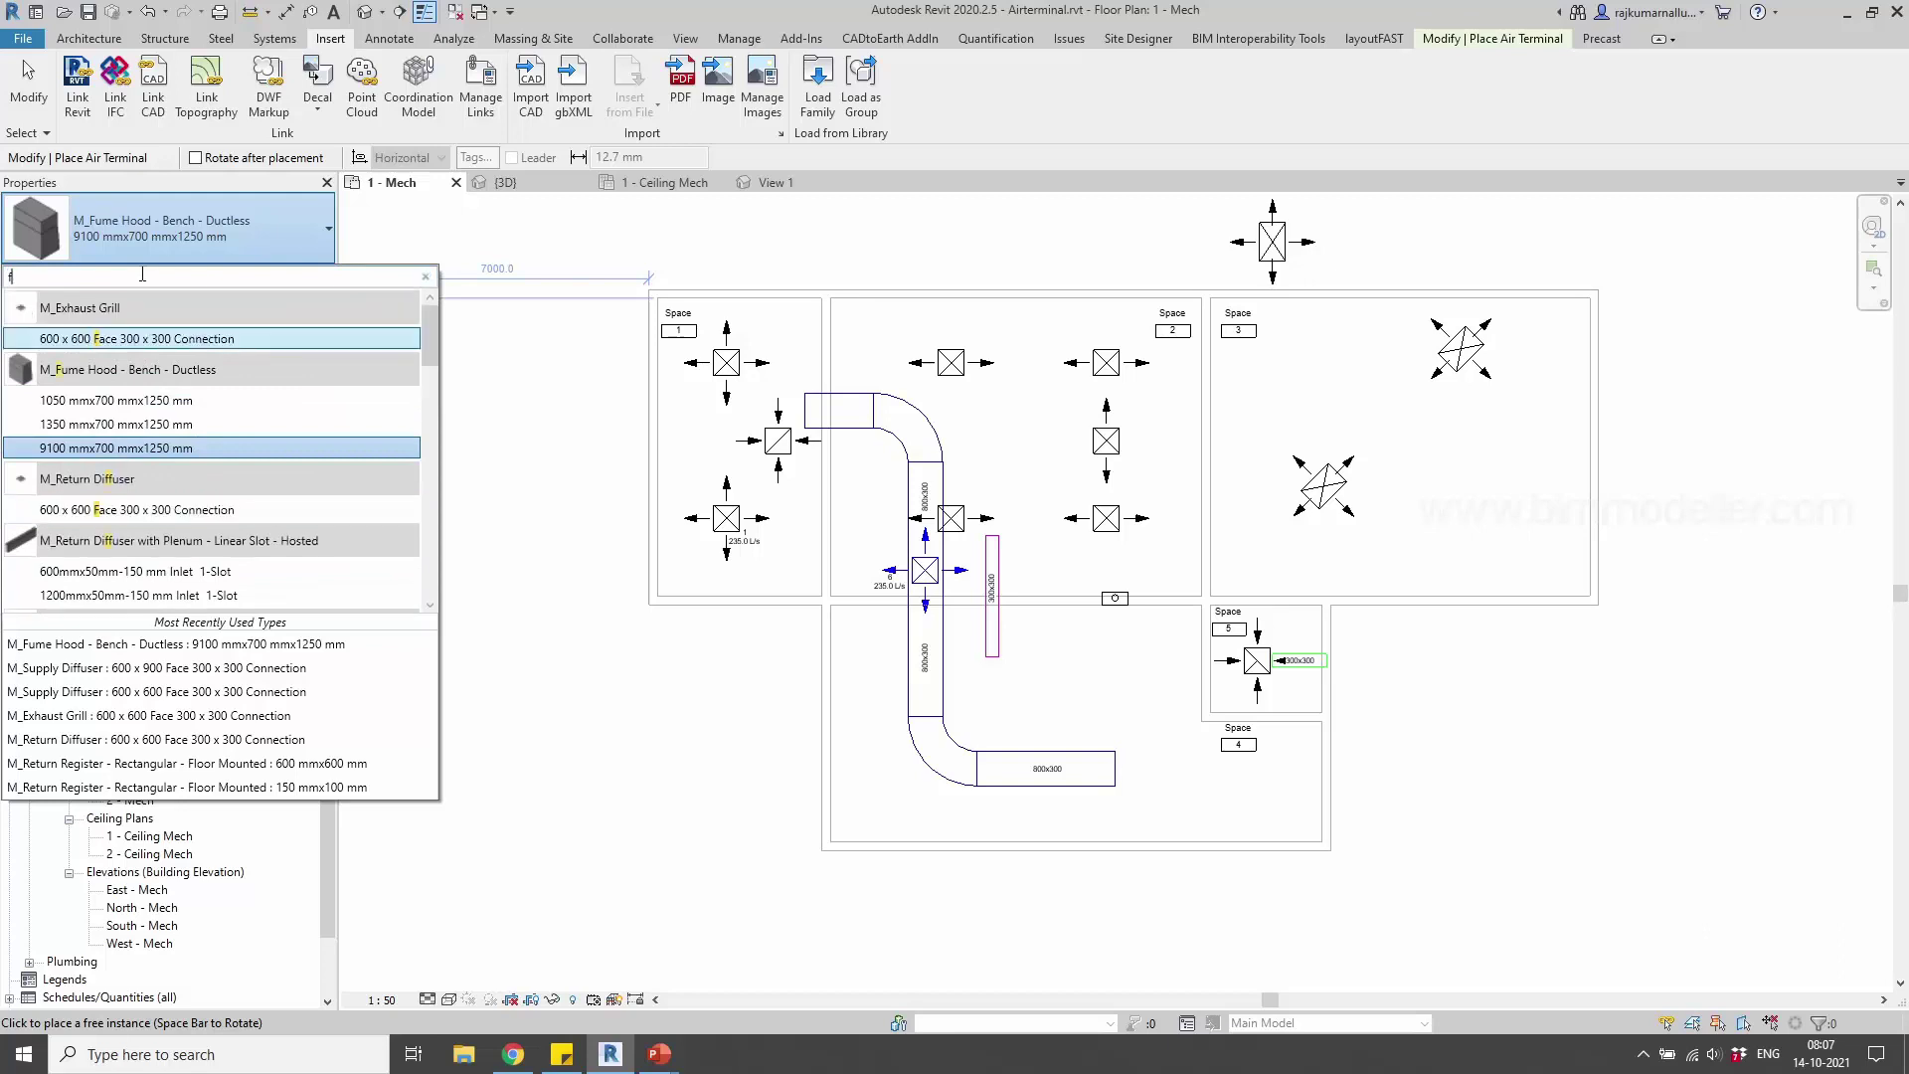
type("floor")
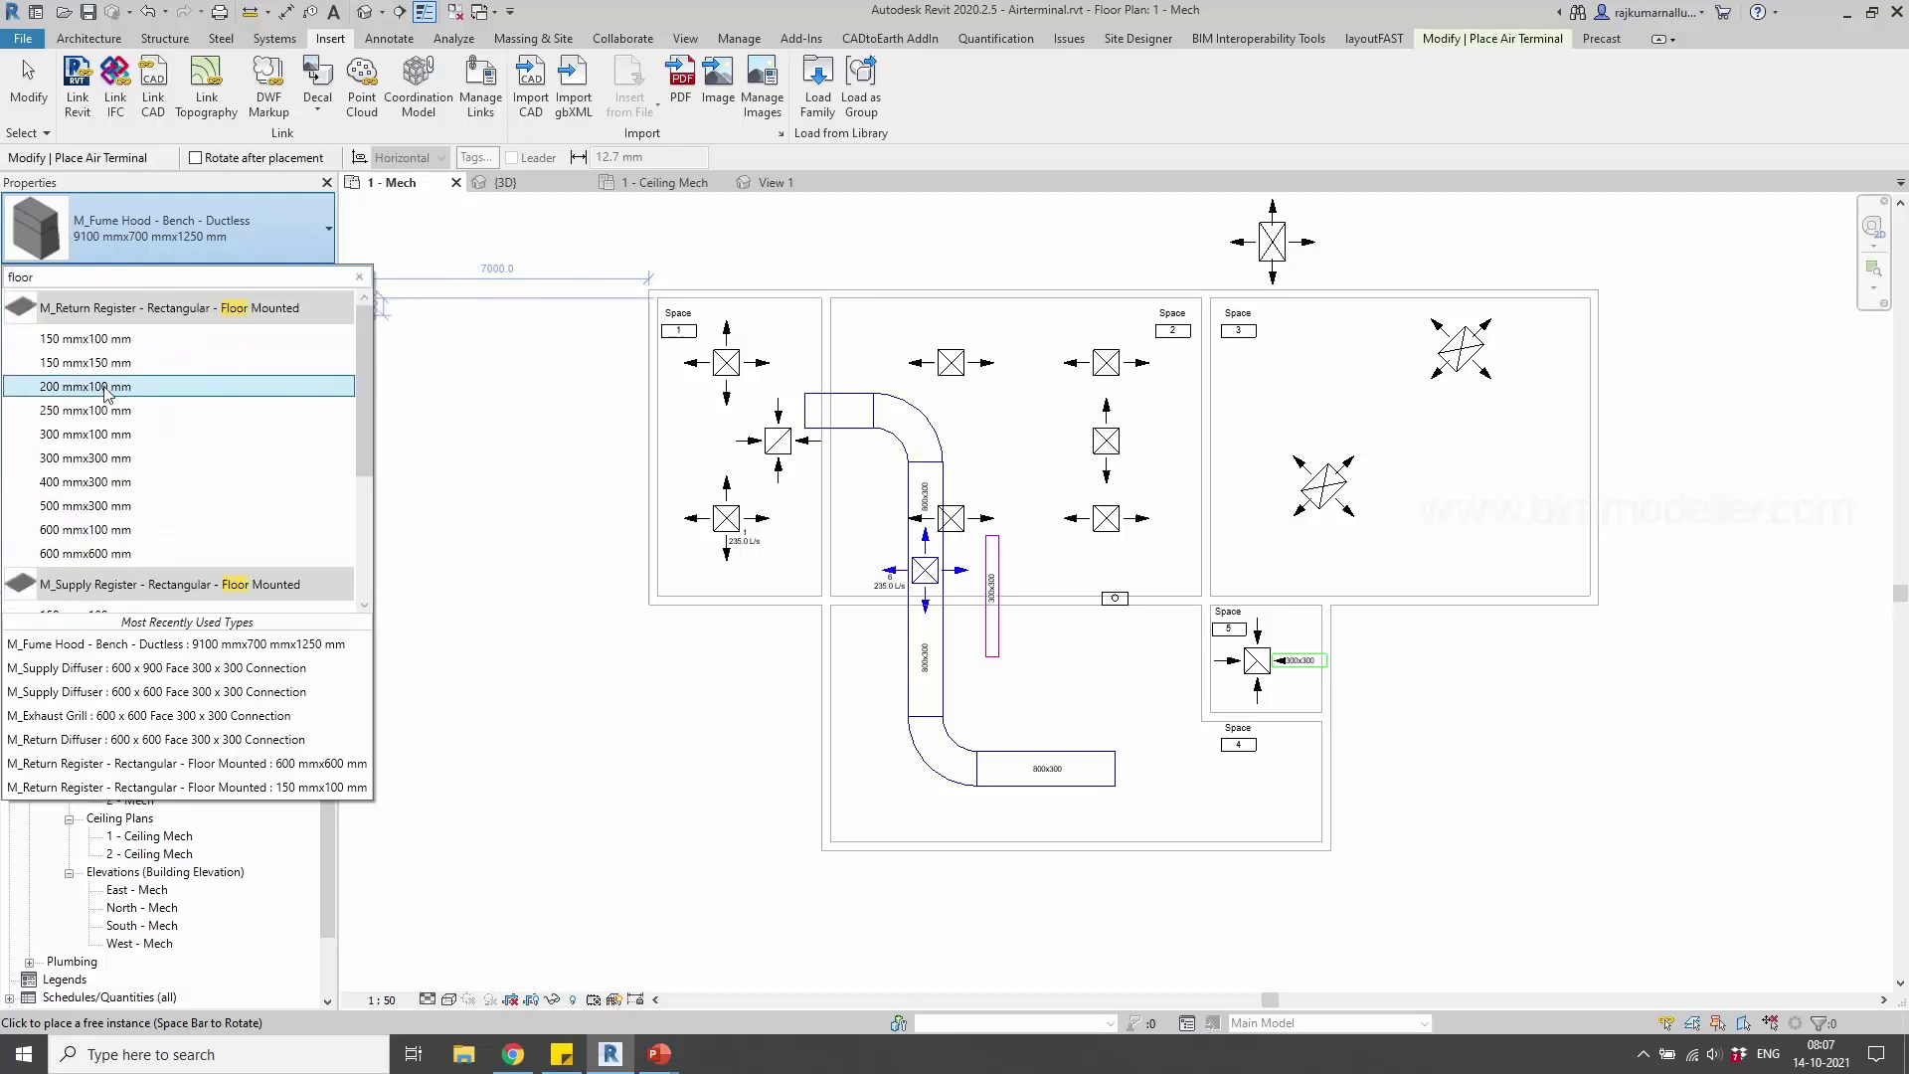
scroll(159, 397, "down", 2)
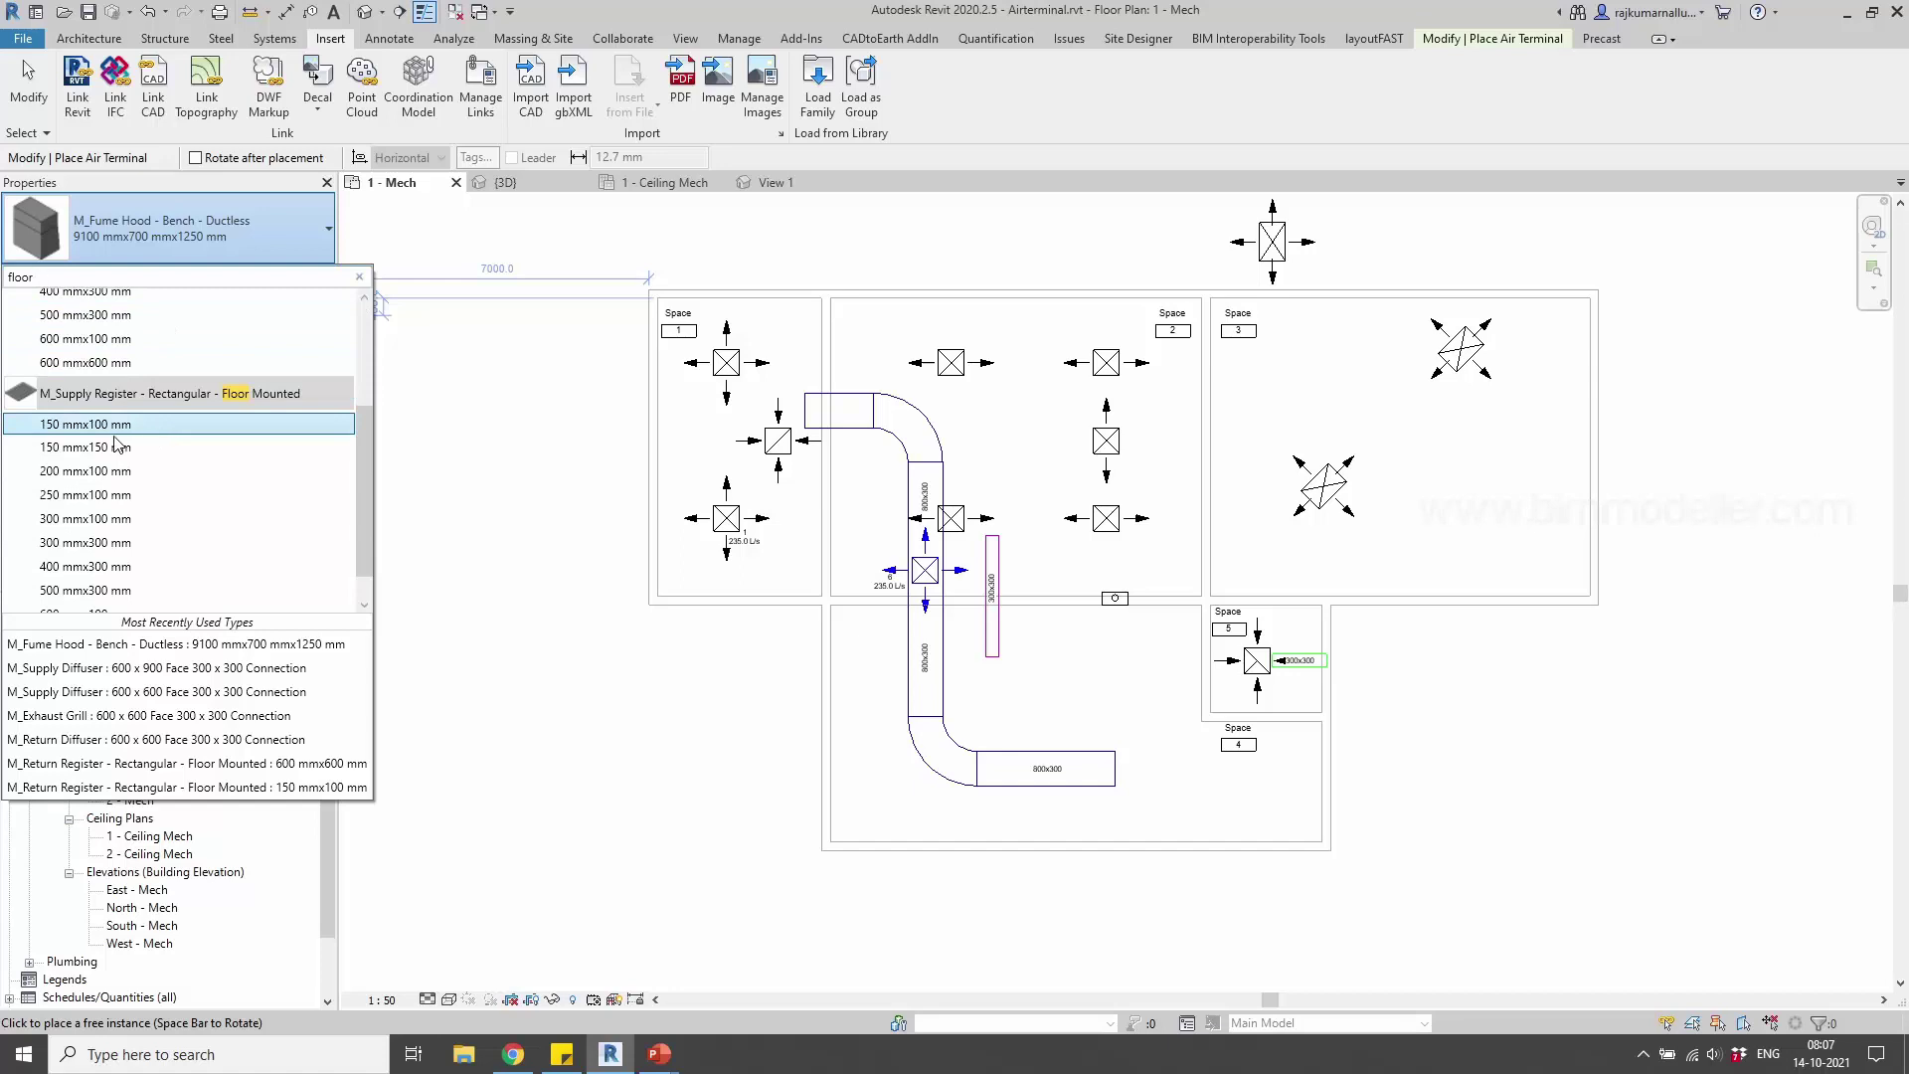
Choose the M_Supply Register - Rectangular - Floor Mounted 600 mmx600 mm type and try to place it on the plan
key("Down")
key("Down")
key("Down")
key("Down")
key("Down")
key("Down")
key("Down")
key("Down")
key("Down")
key("Return")
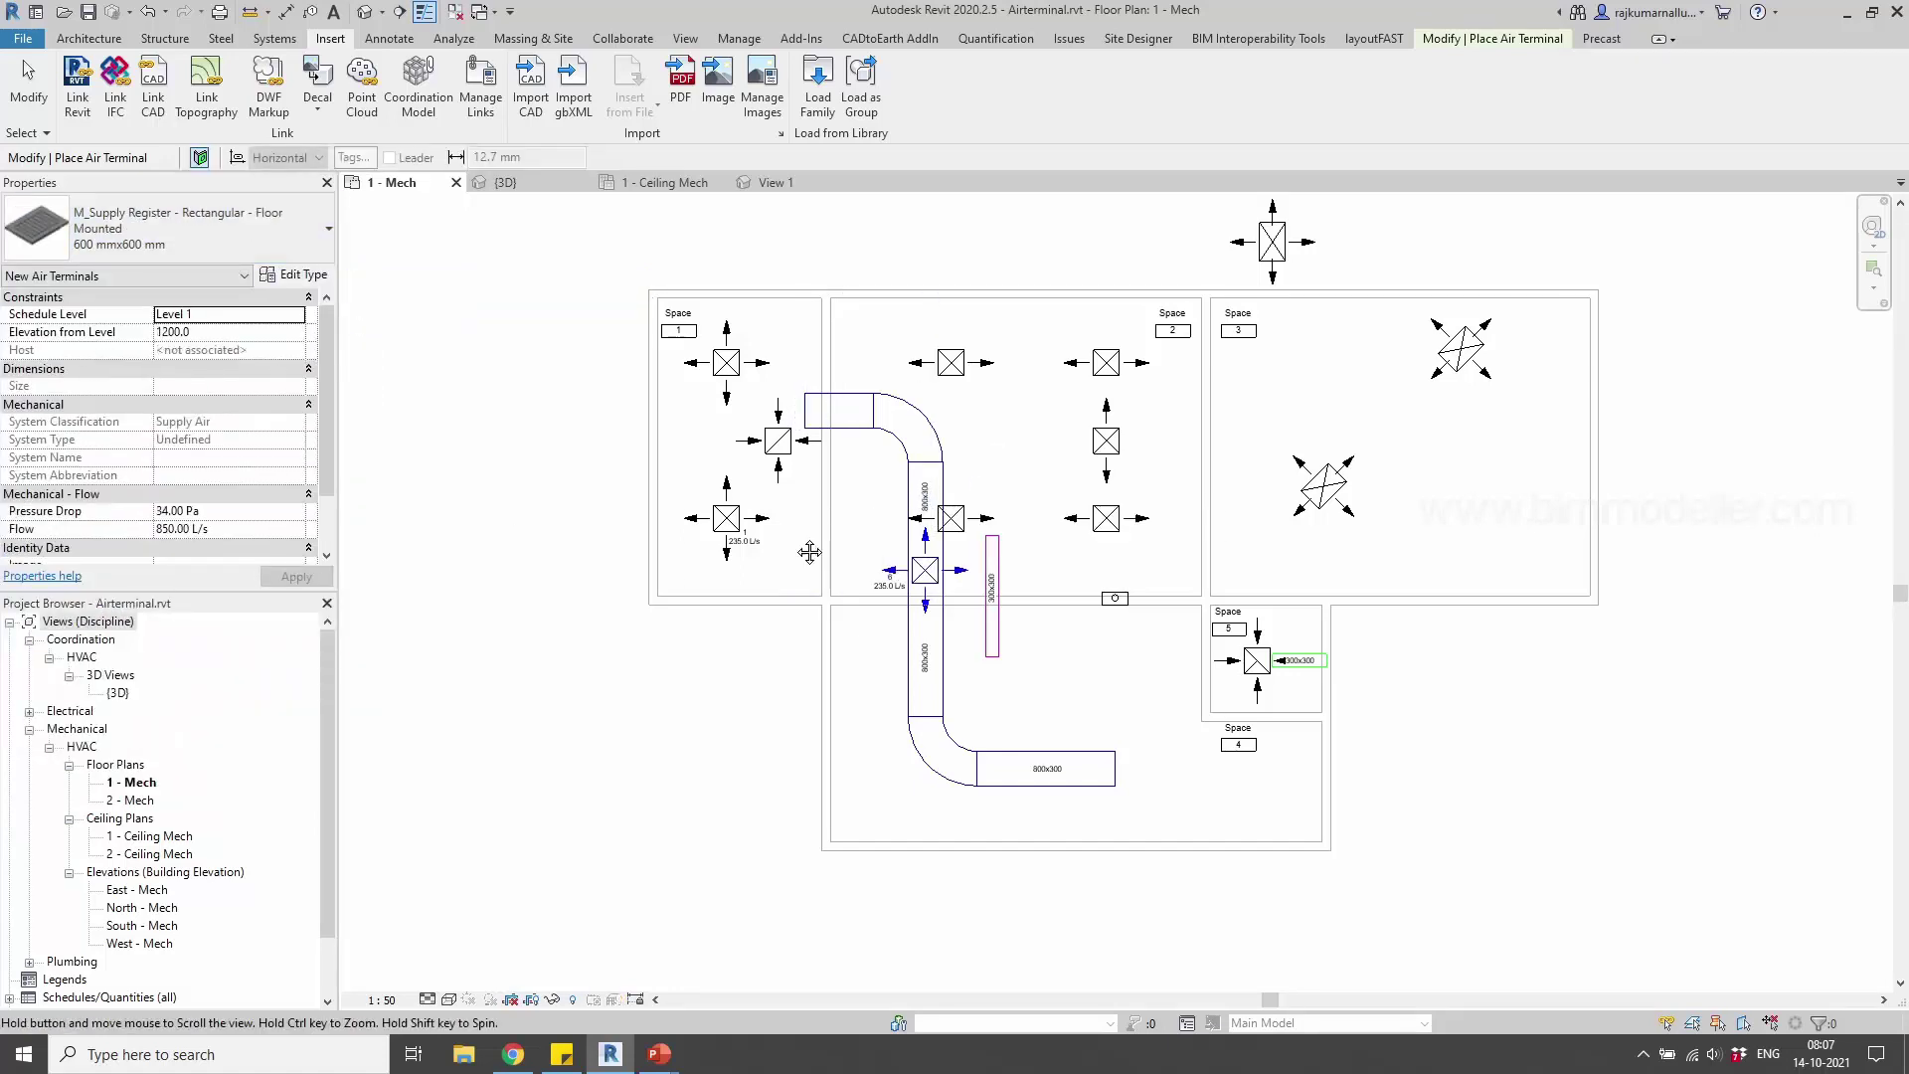
middle_click_drag(794, 537, 863, 441)
mouse_move(1238, 663)
middle_mouse_down()
mouse_move(1071, 653)
mouse_move(1035, 696)
mouse_move(1023, 669)
middle_mouse_up()
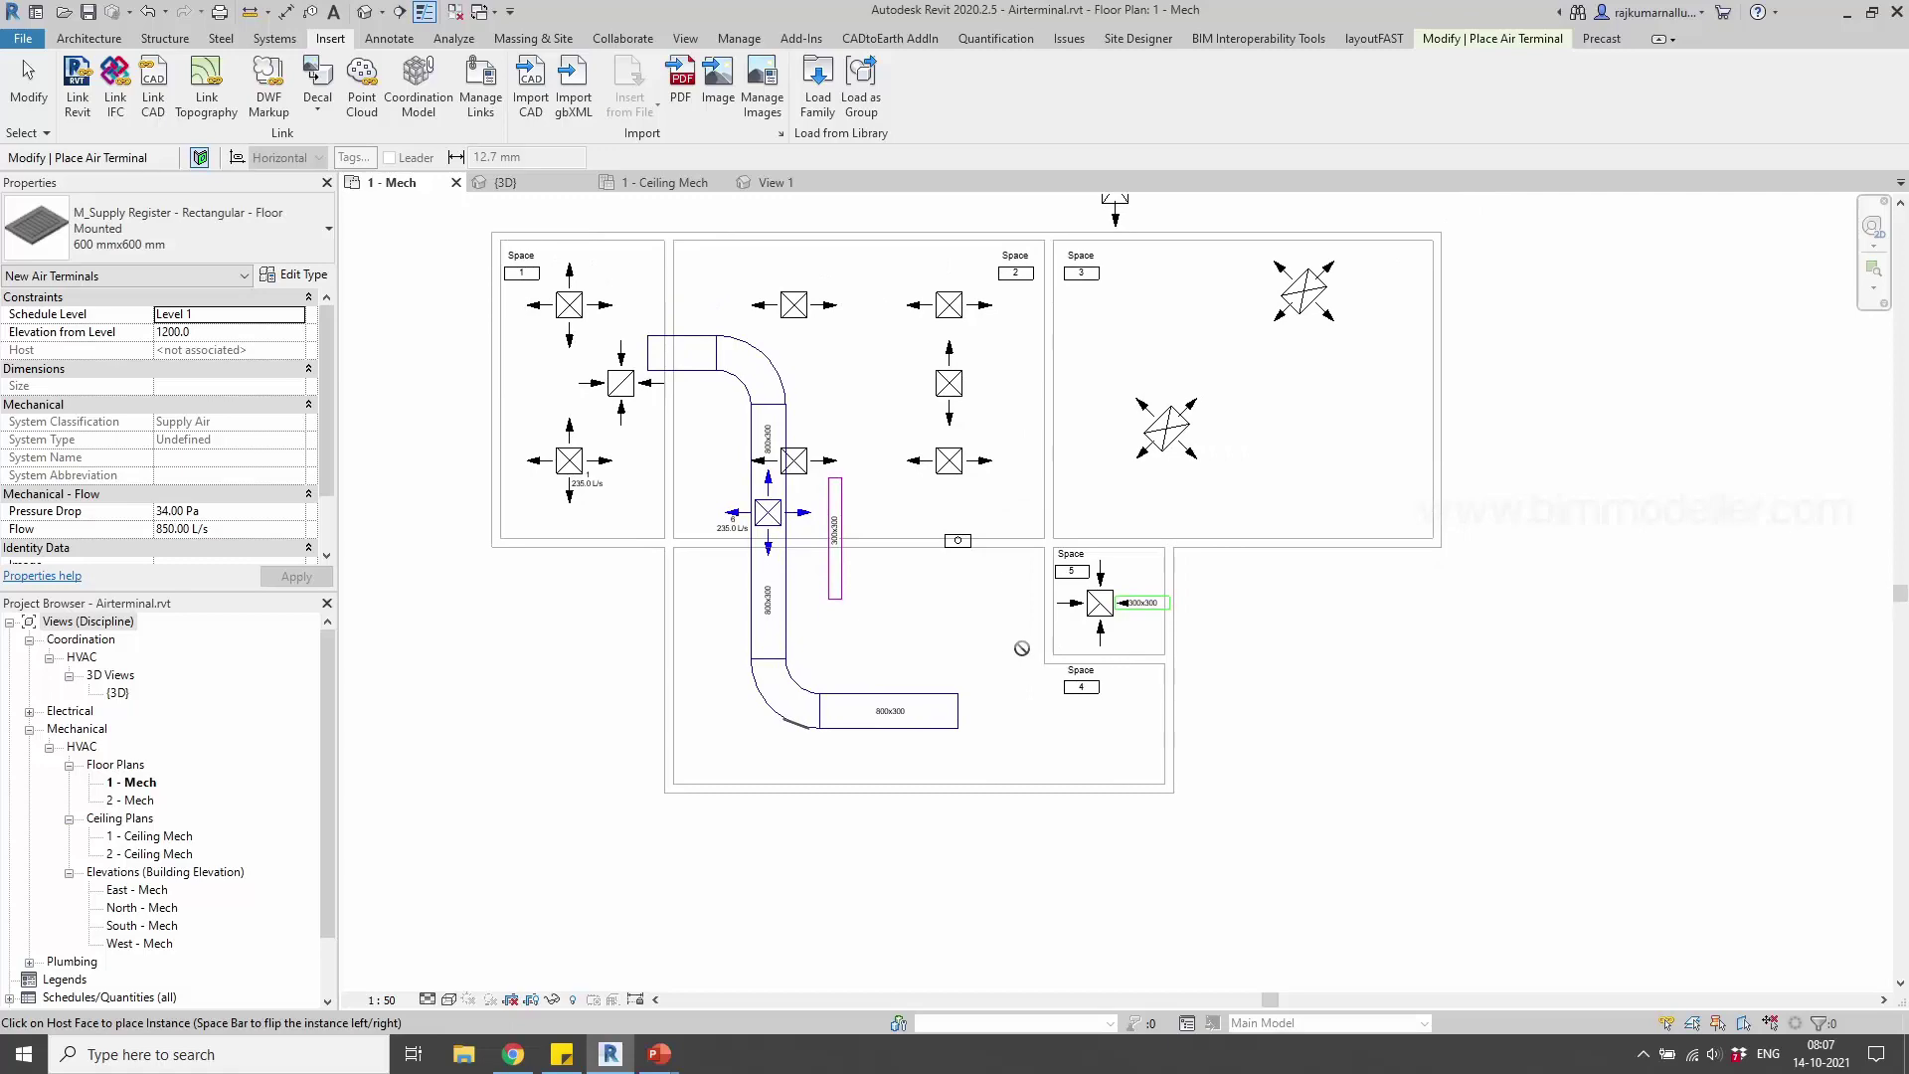
key("Escape")
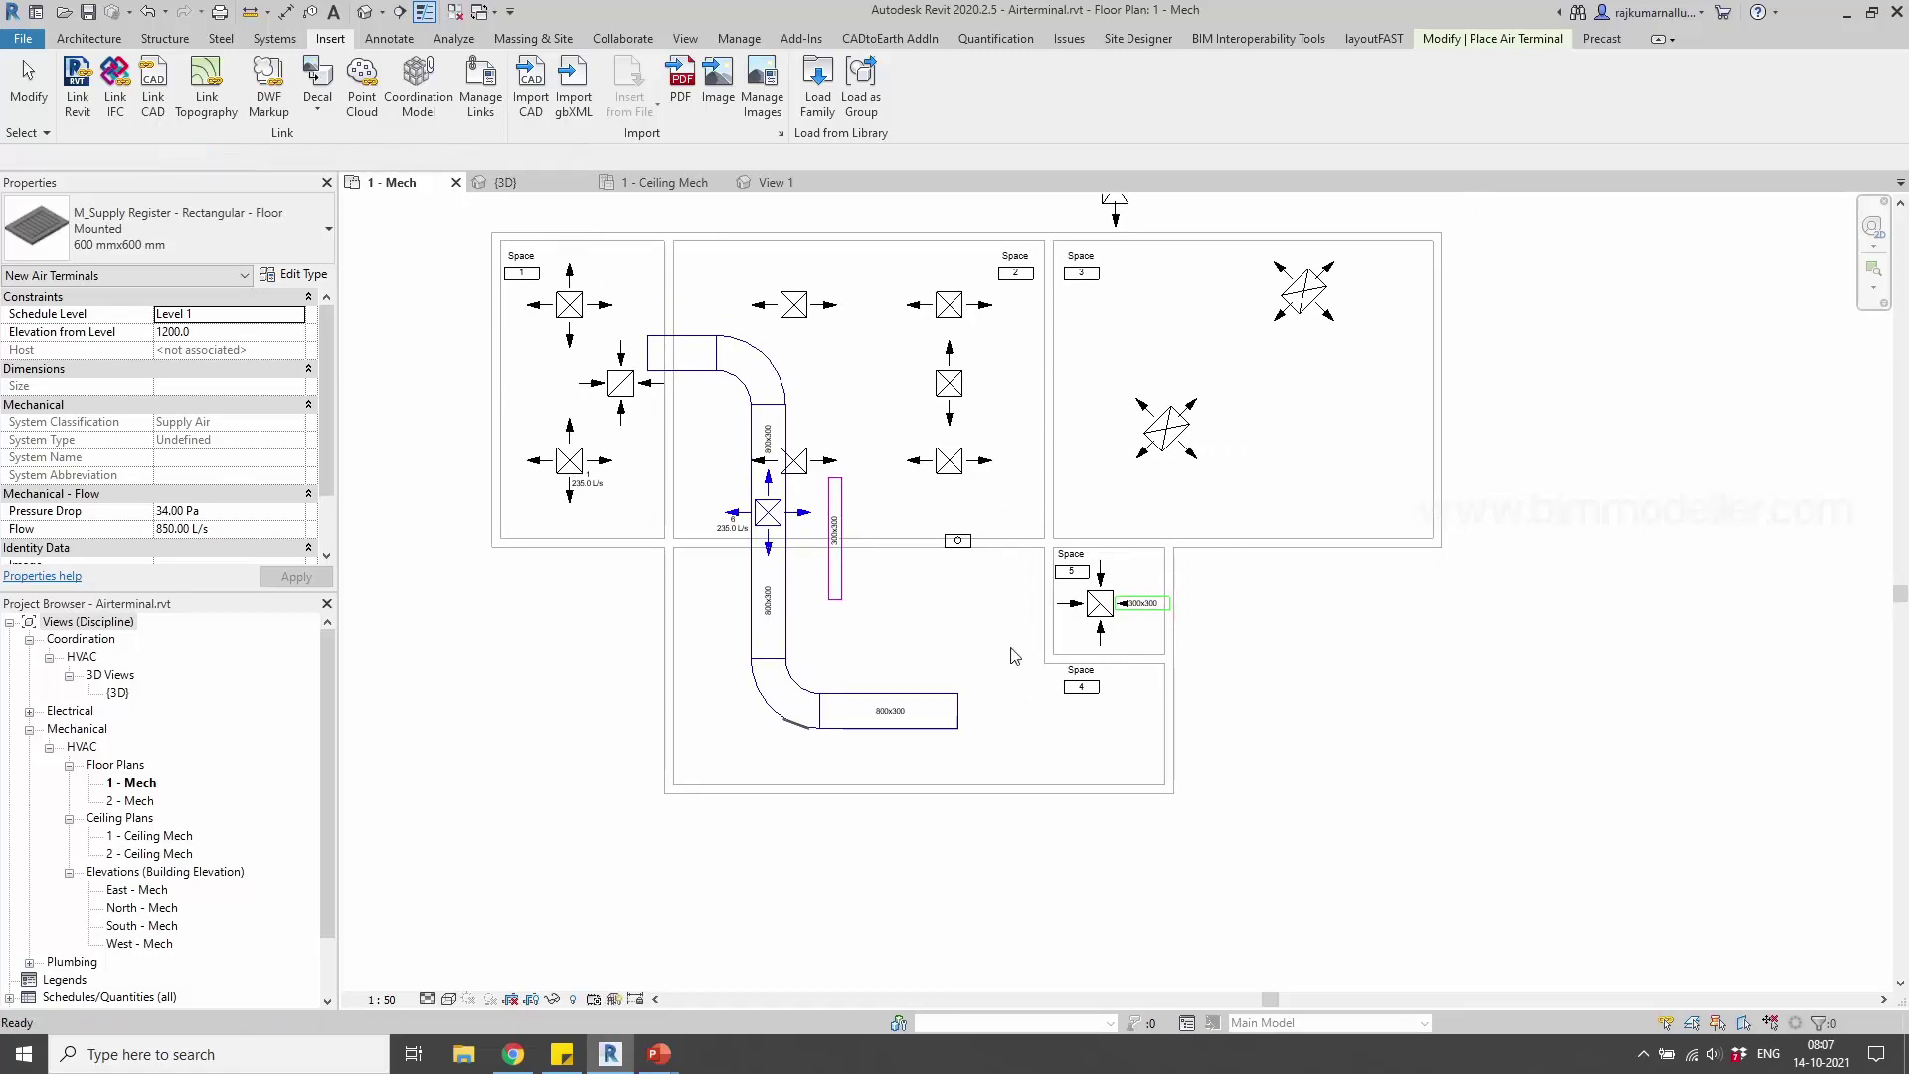
Place 600 mmx600 mm floor supply registers on the floor face in Space 4's lower-right and upper-left corners, the latter about 400 mm from both walls
left_click(276, 40)
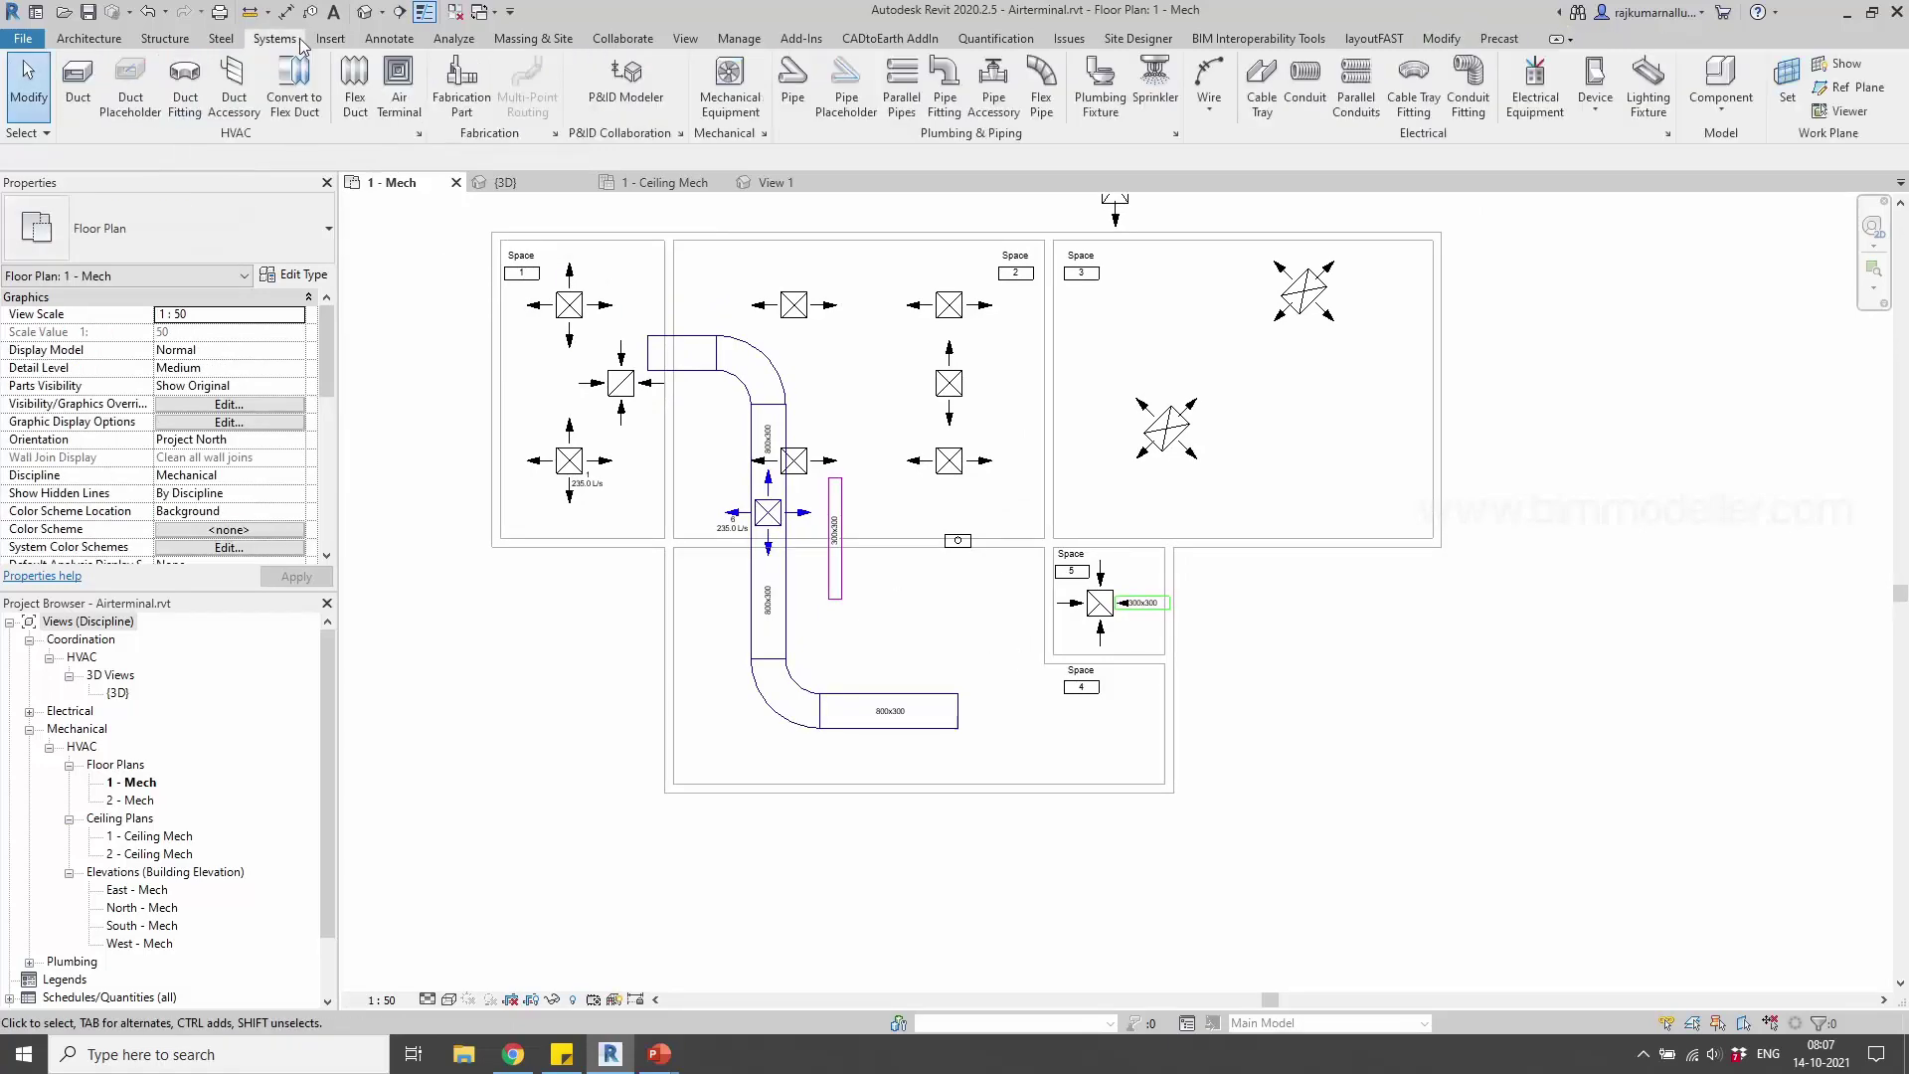
left_click(399, 84)
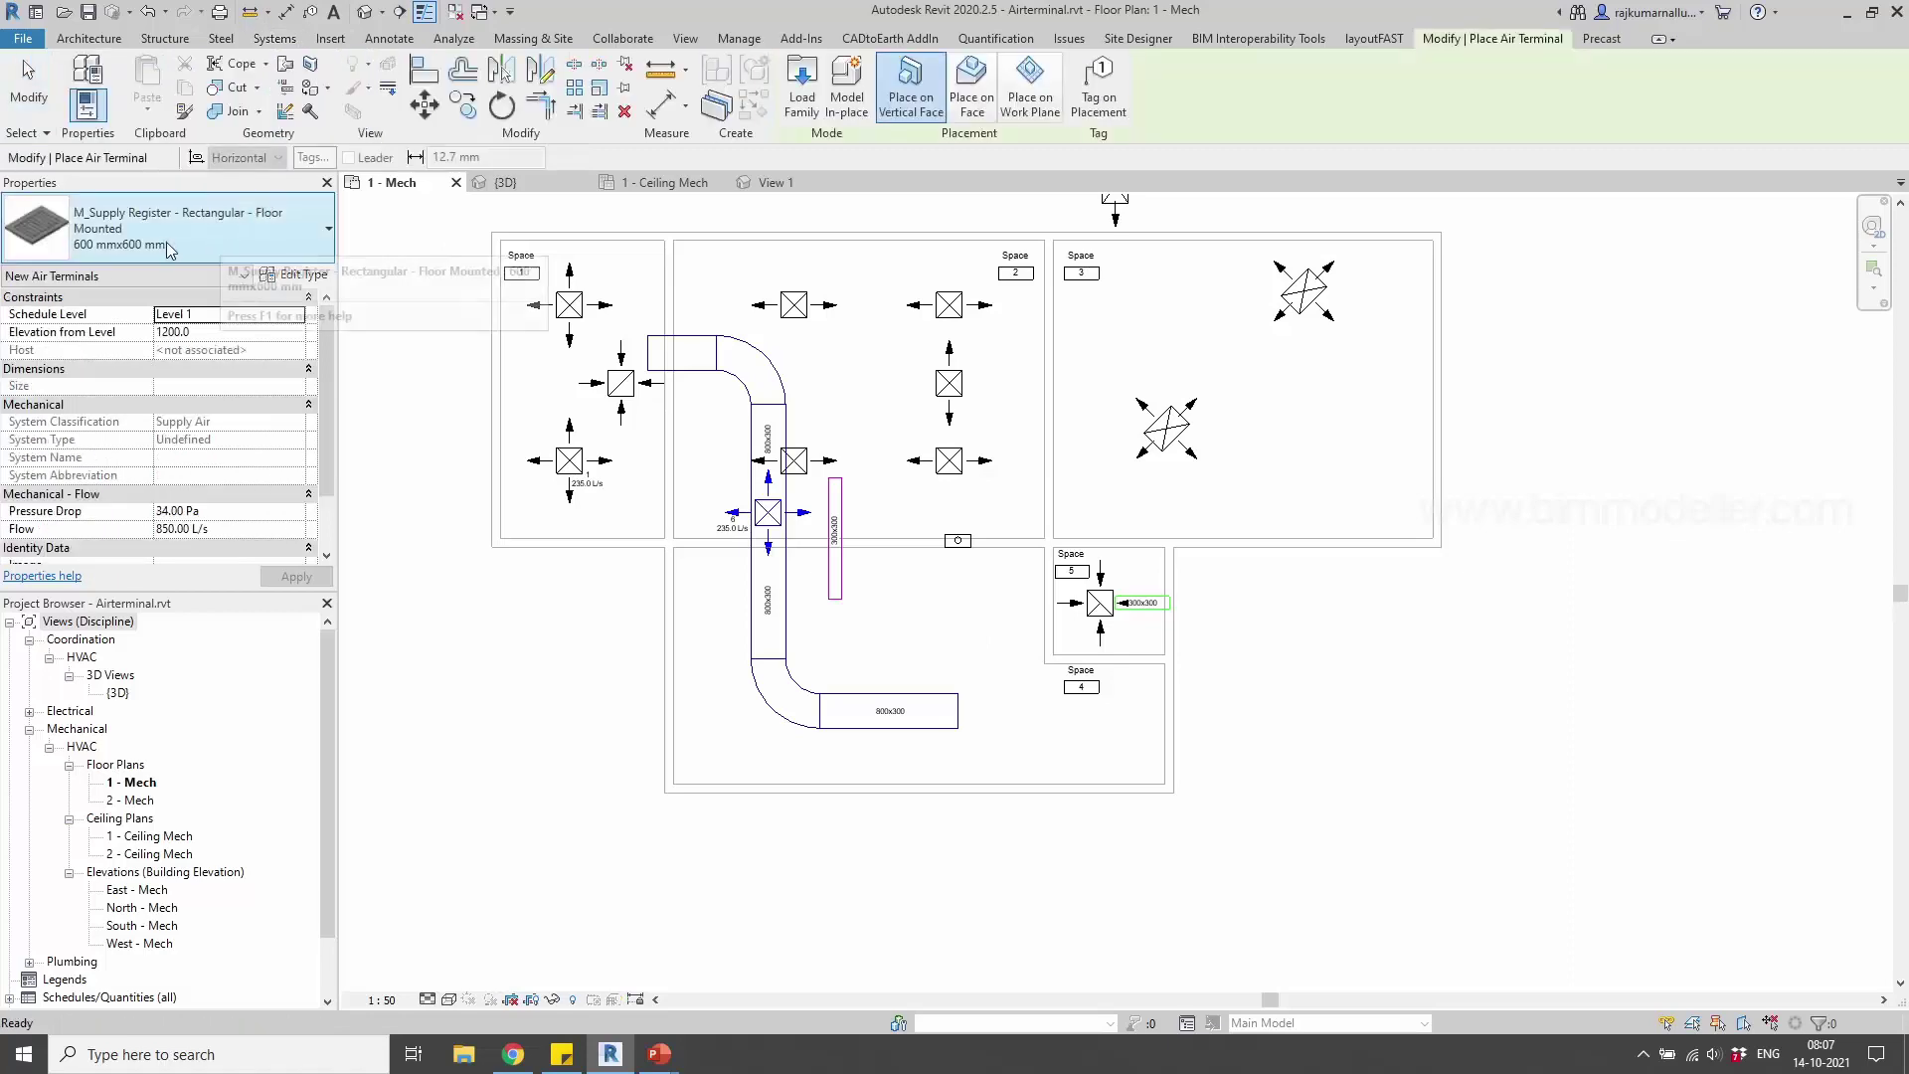
middle_click_drag(988, 660, 929, 645)
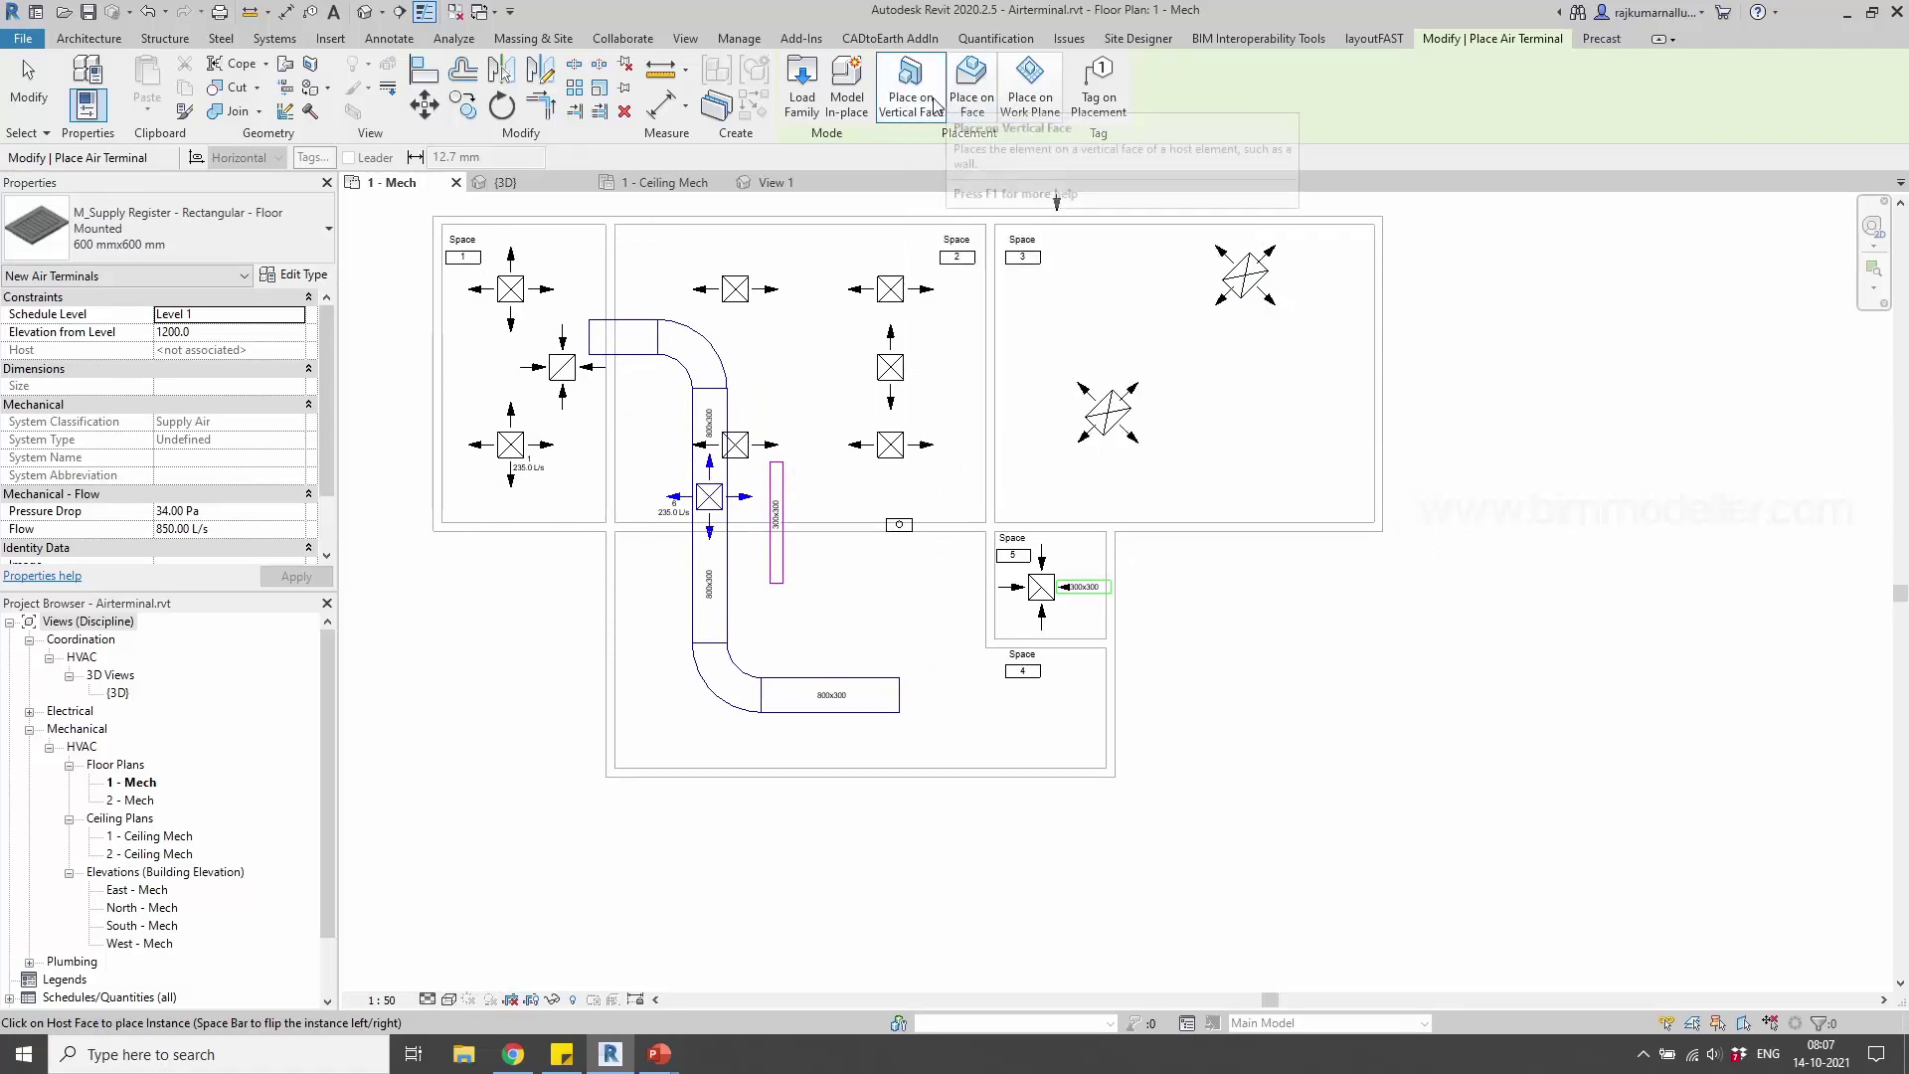
left_click(975, 103)
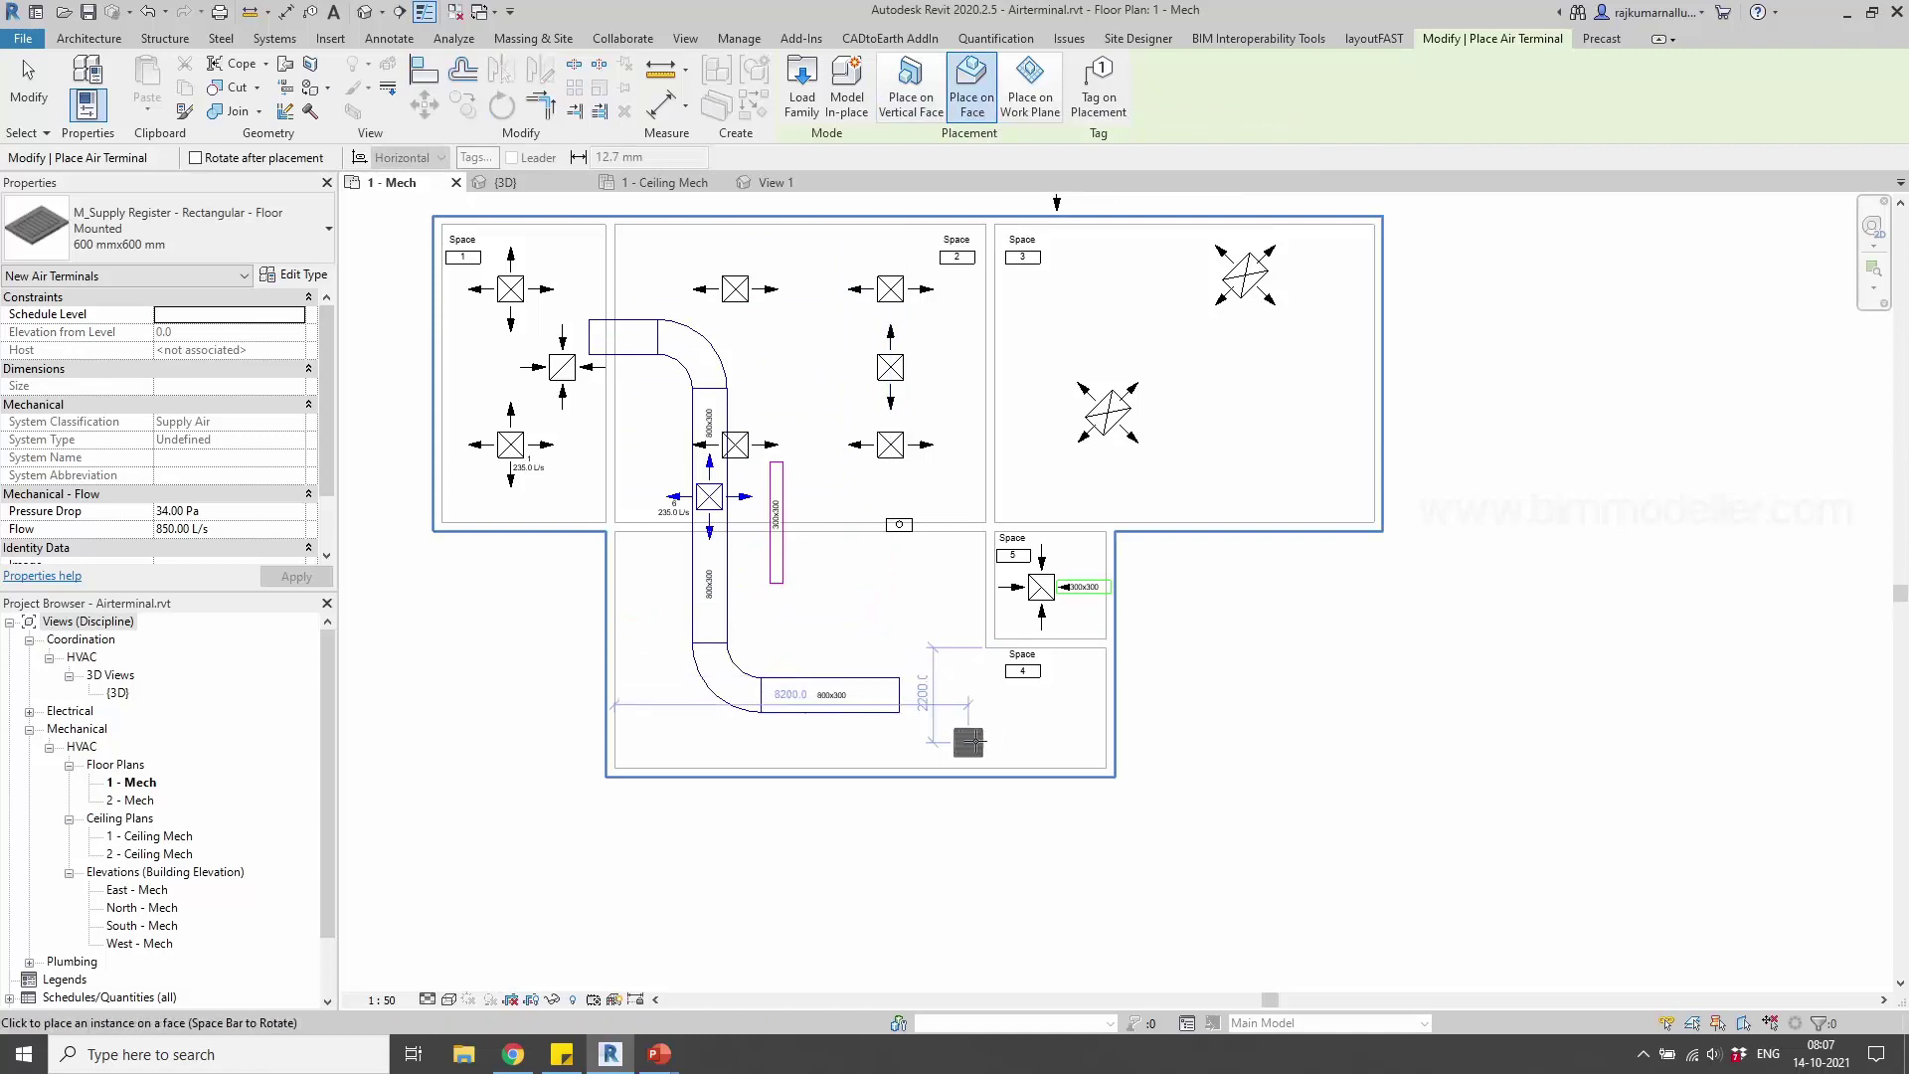
scroll(980, 740, "up", 2)
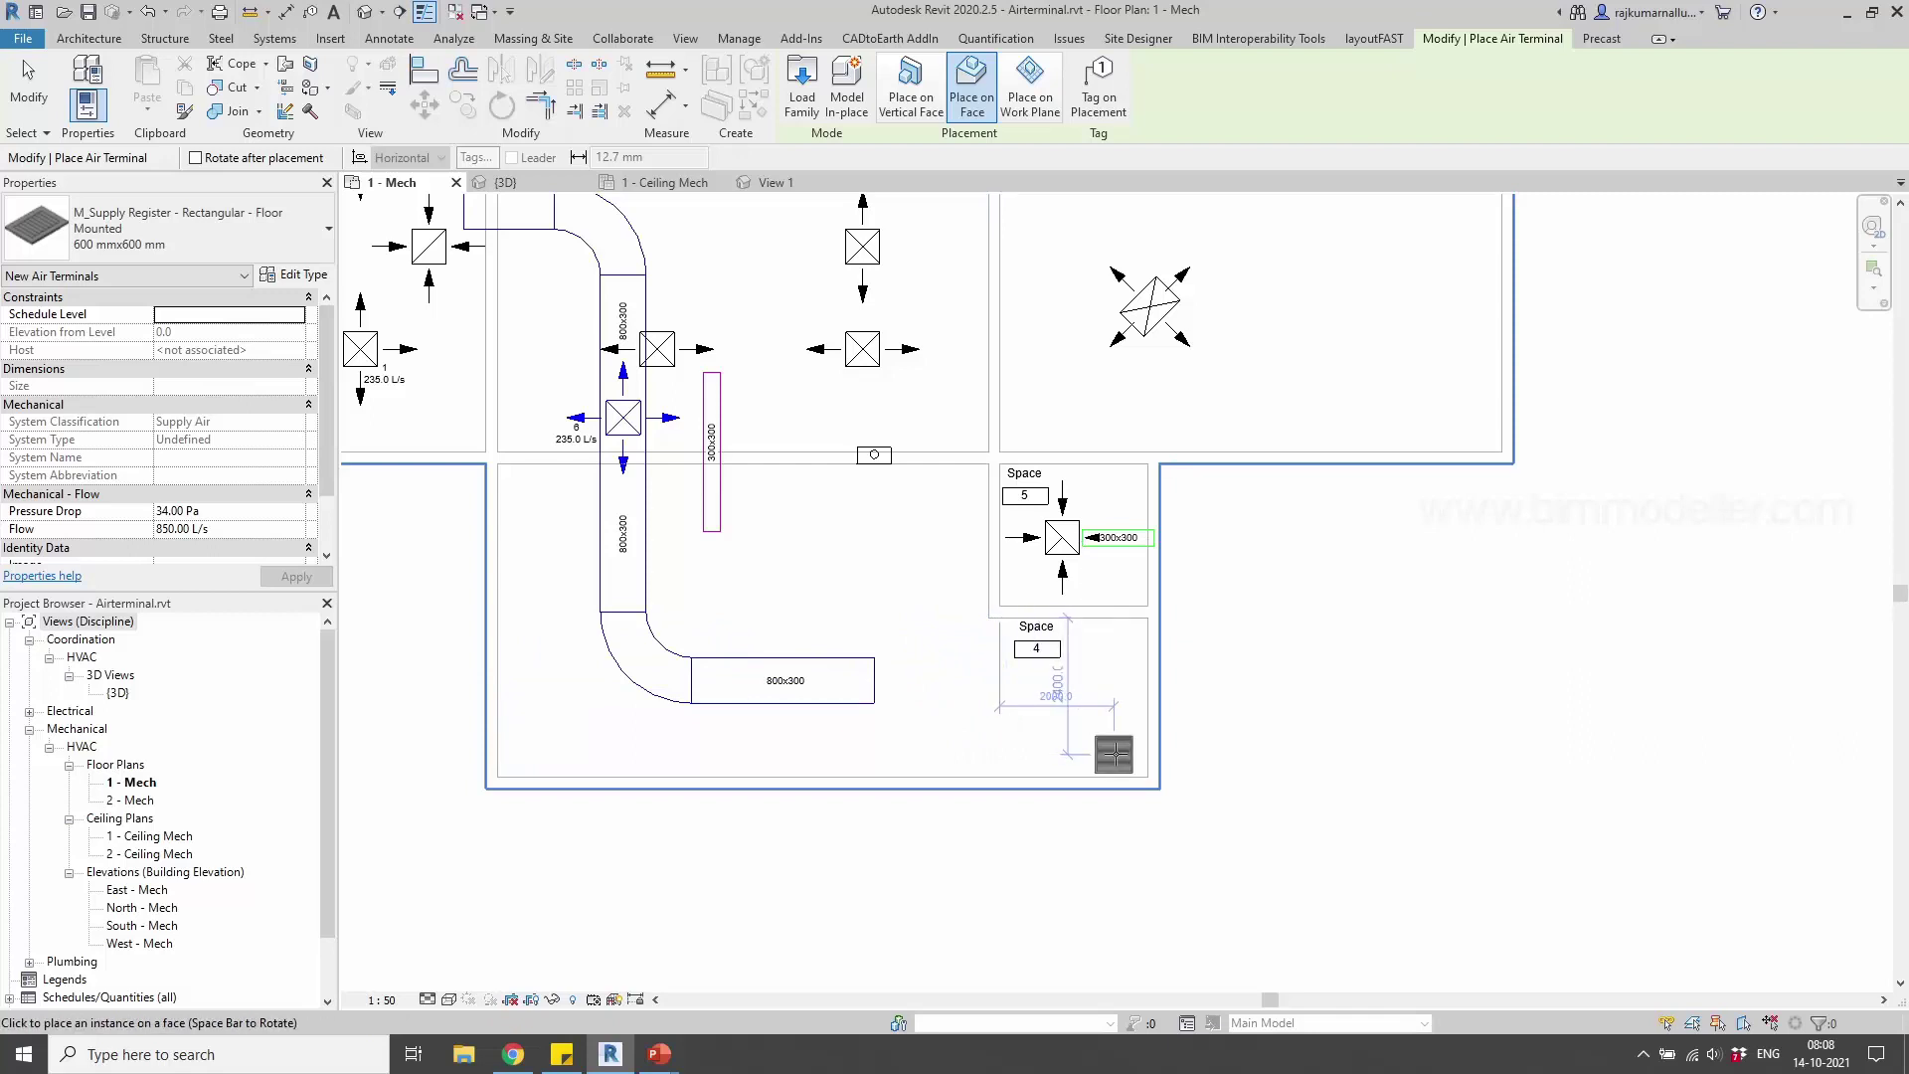
scroll(1124, 754, "down", 4)
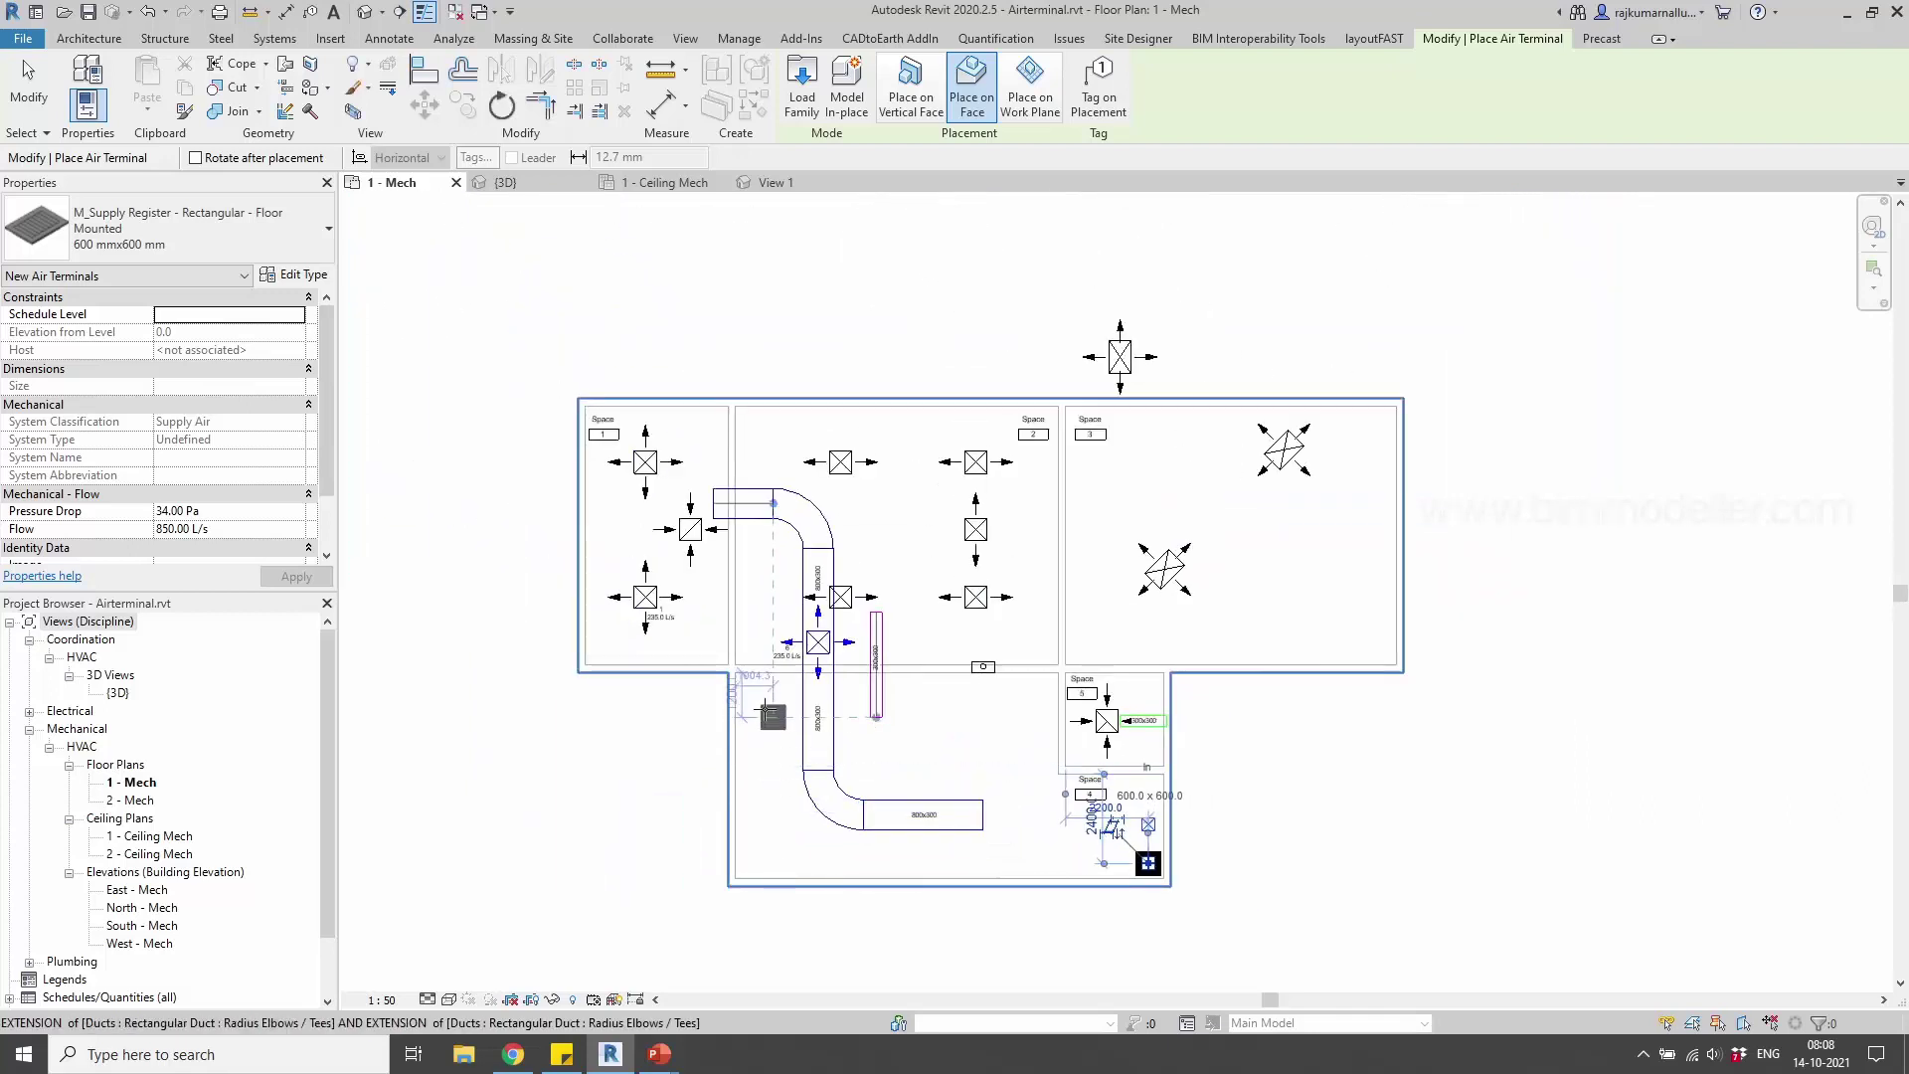
scroll(754, 688, "up", 5)
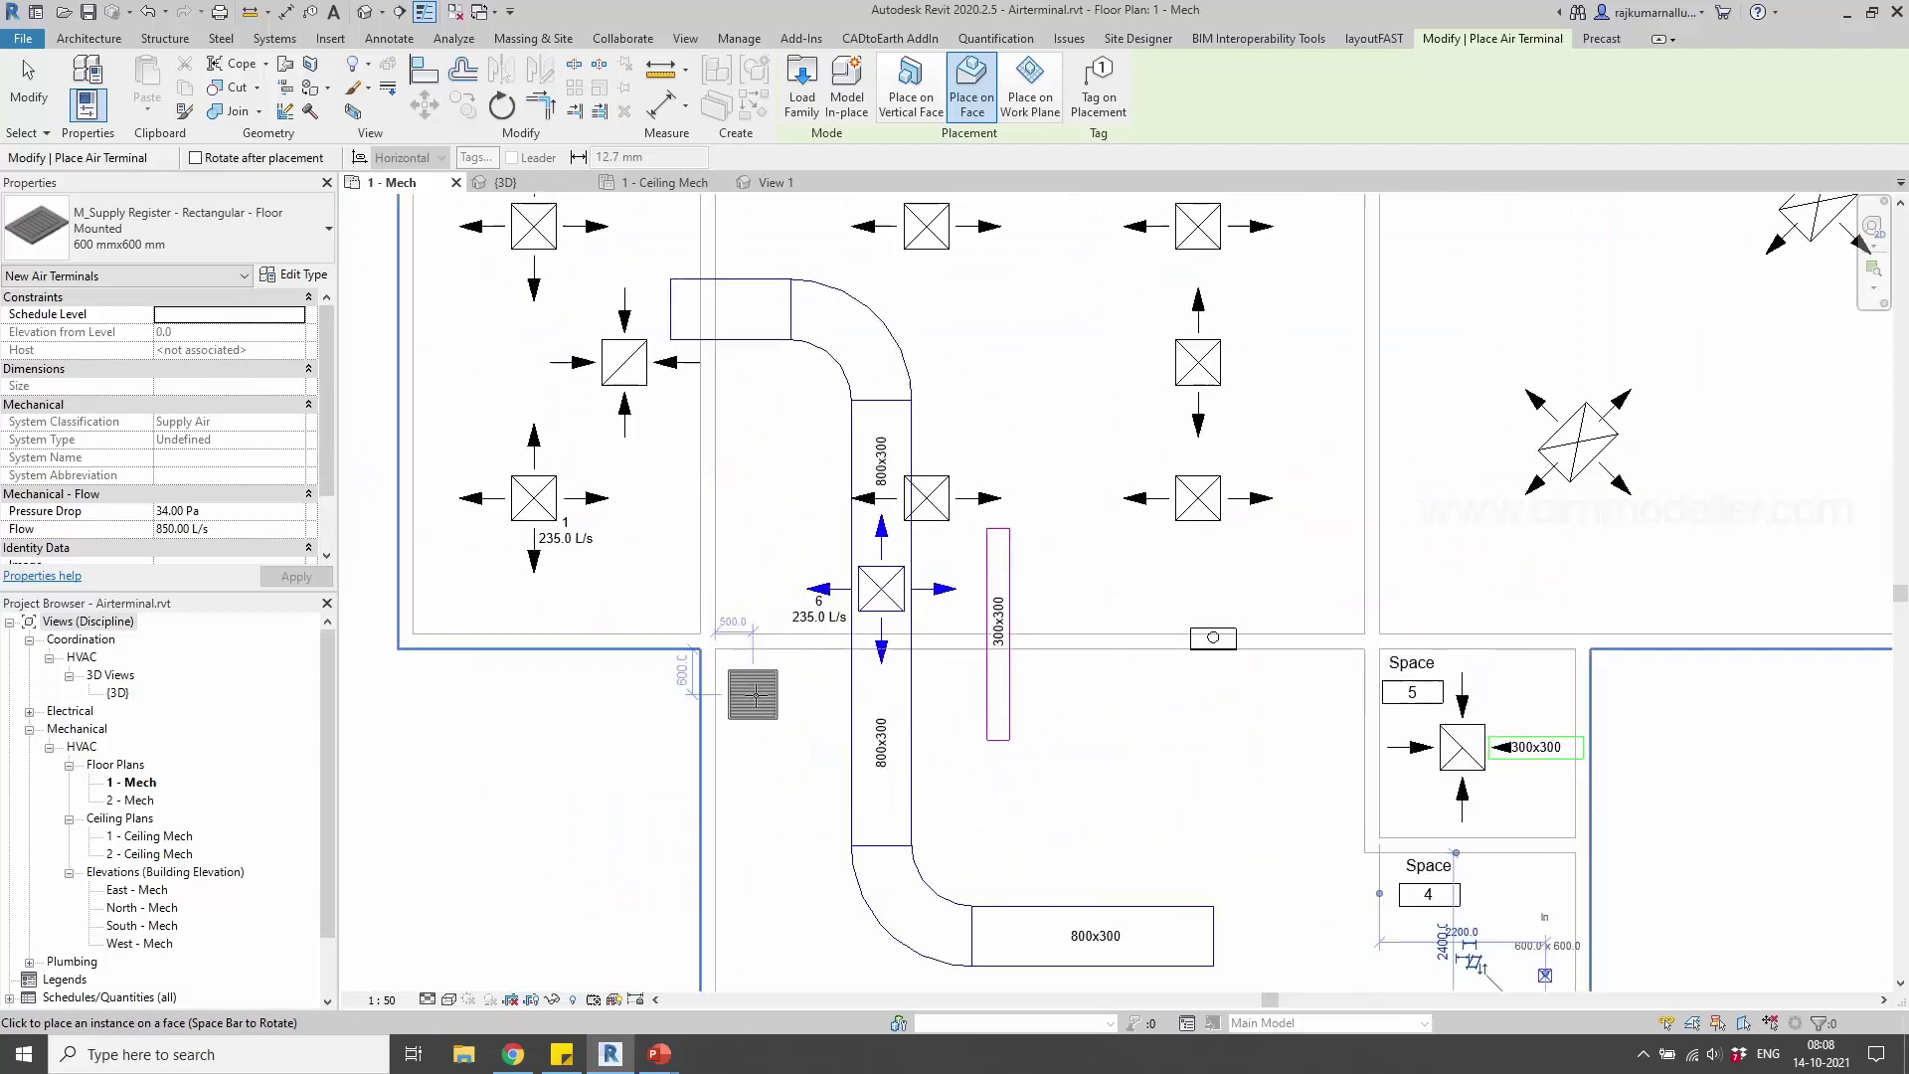
scroll(744, 682, "down", 4)
left_click(737, 680)
middle_click_drag(756, 676, 683, 627)
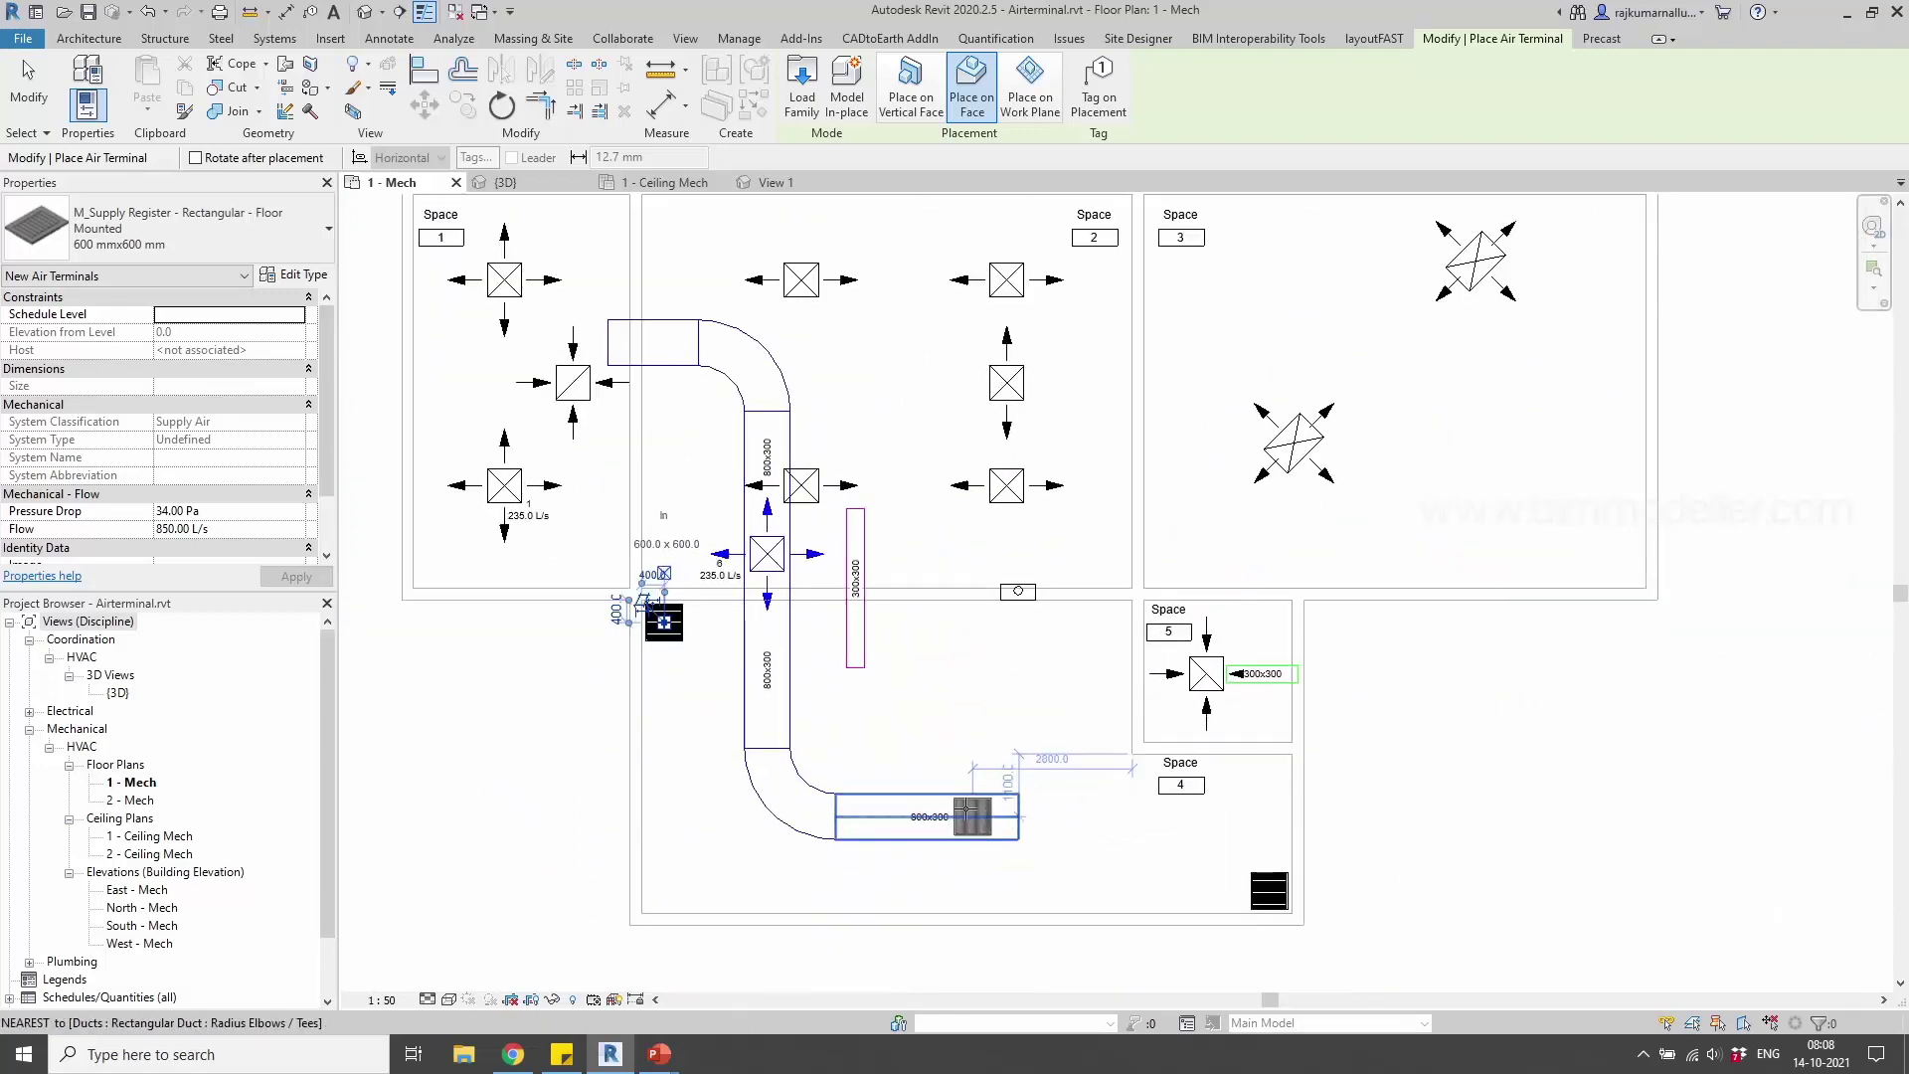
key("Escape")
key("Escape")
Select both floor registers and Space 4's left-hand wall, and isolate them in 3D with a selection box
left_click(1266, 887)
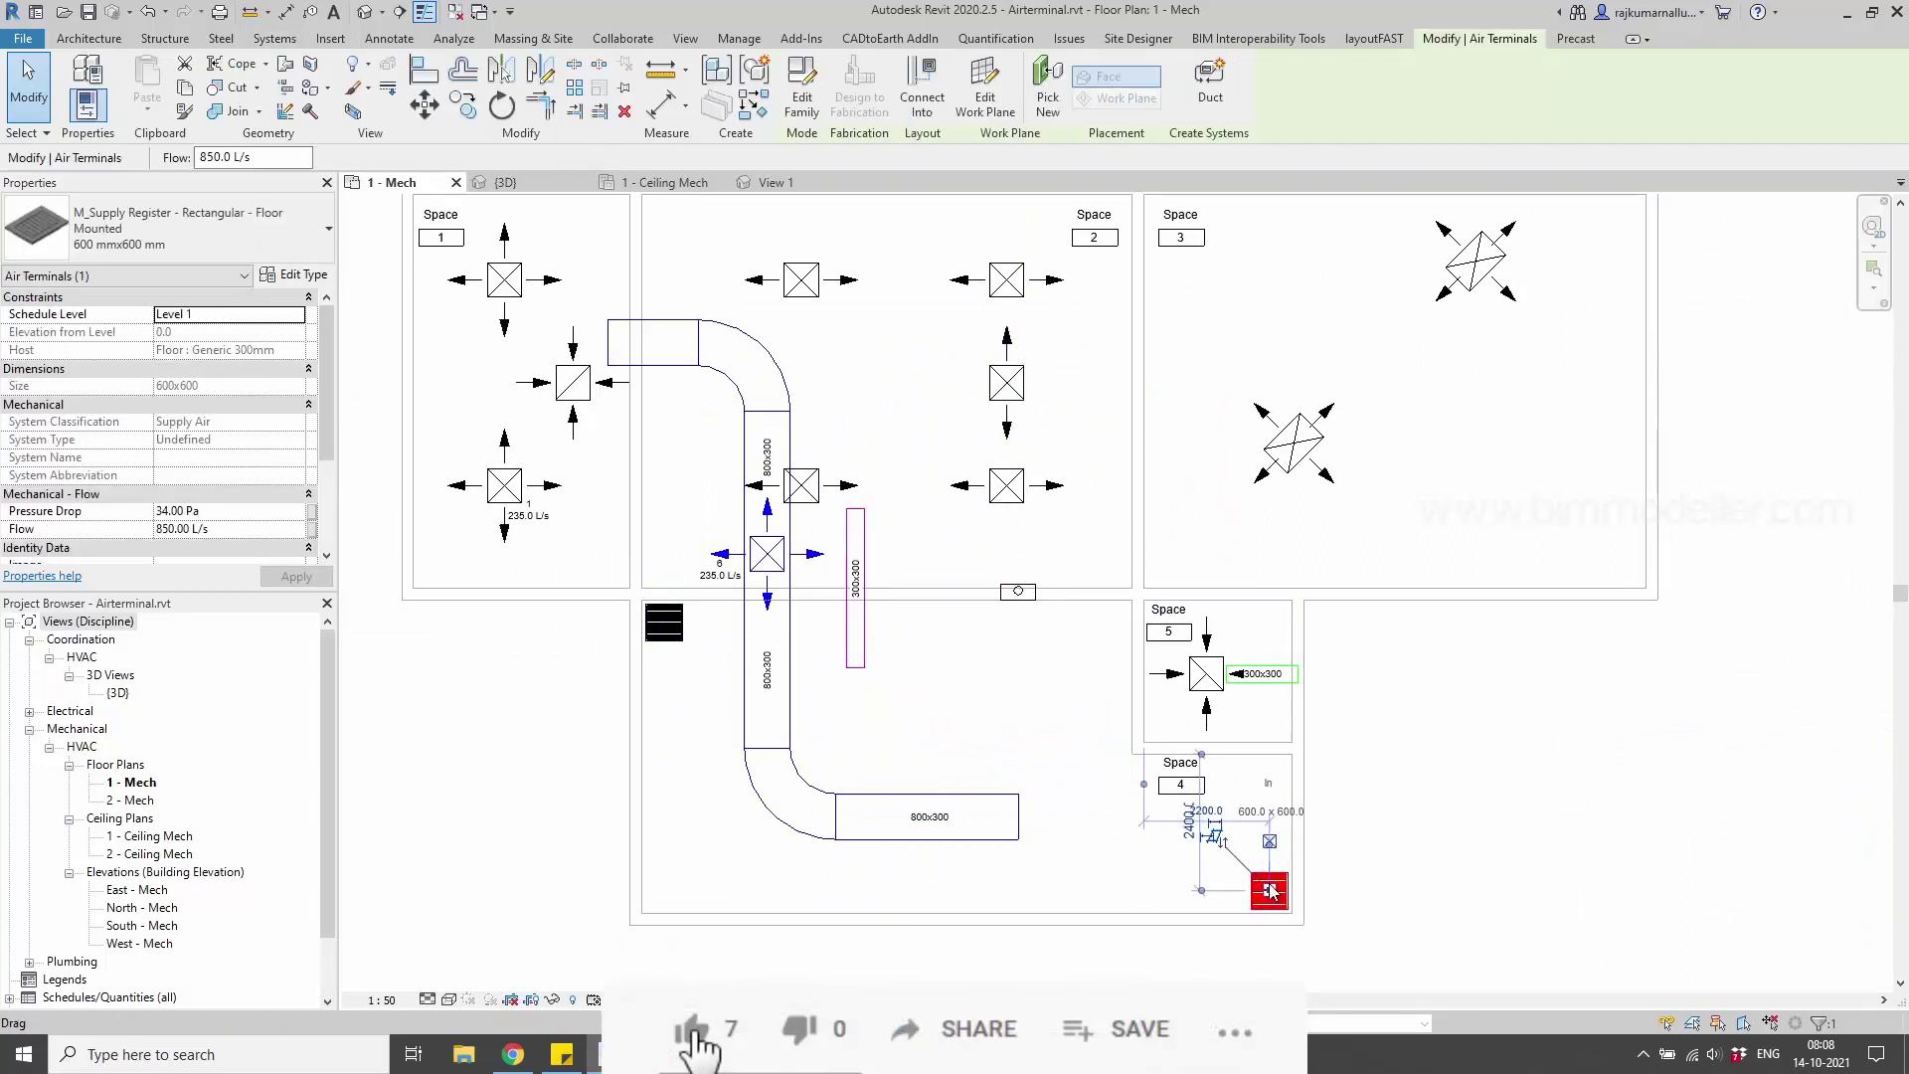
left_click(660, 625, "ctrl")
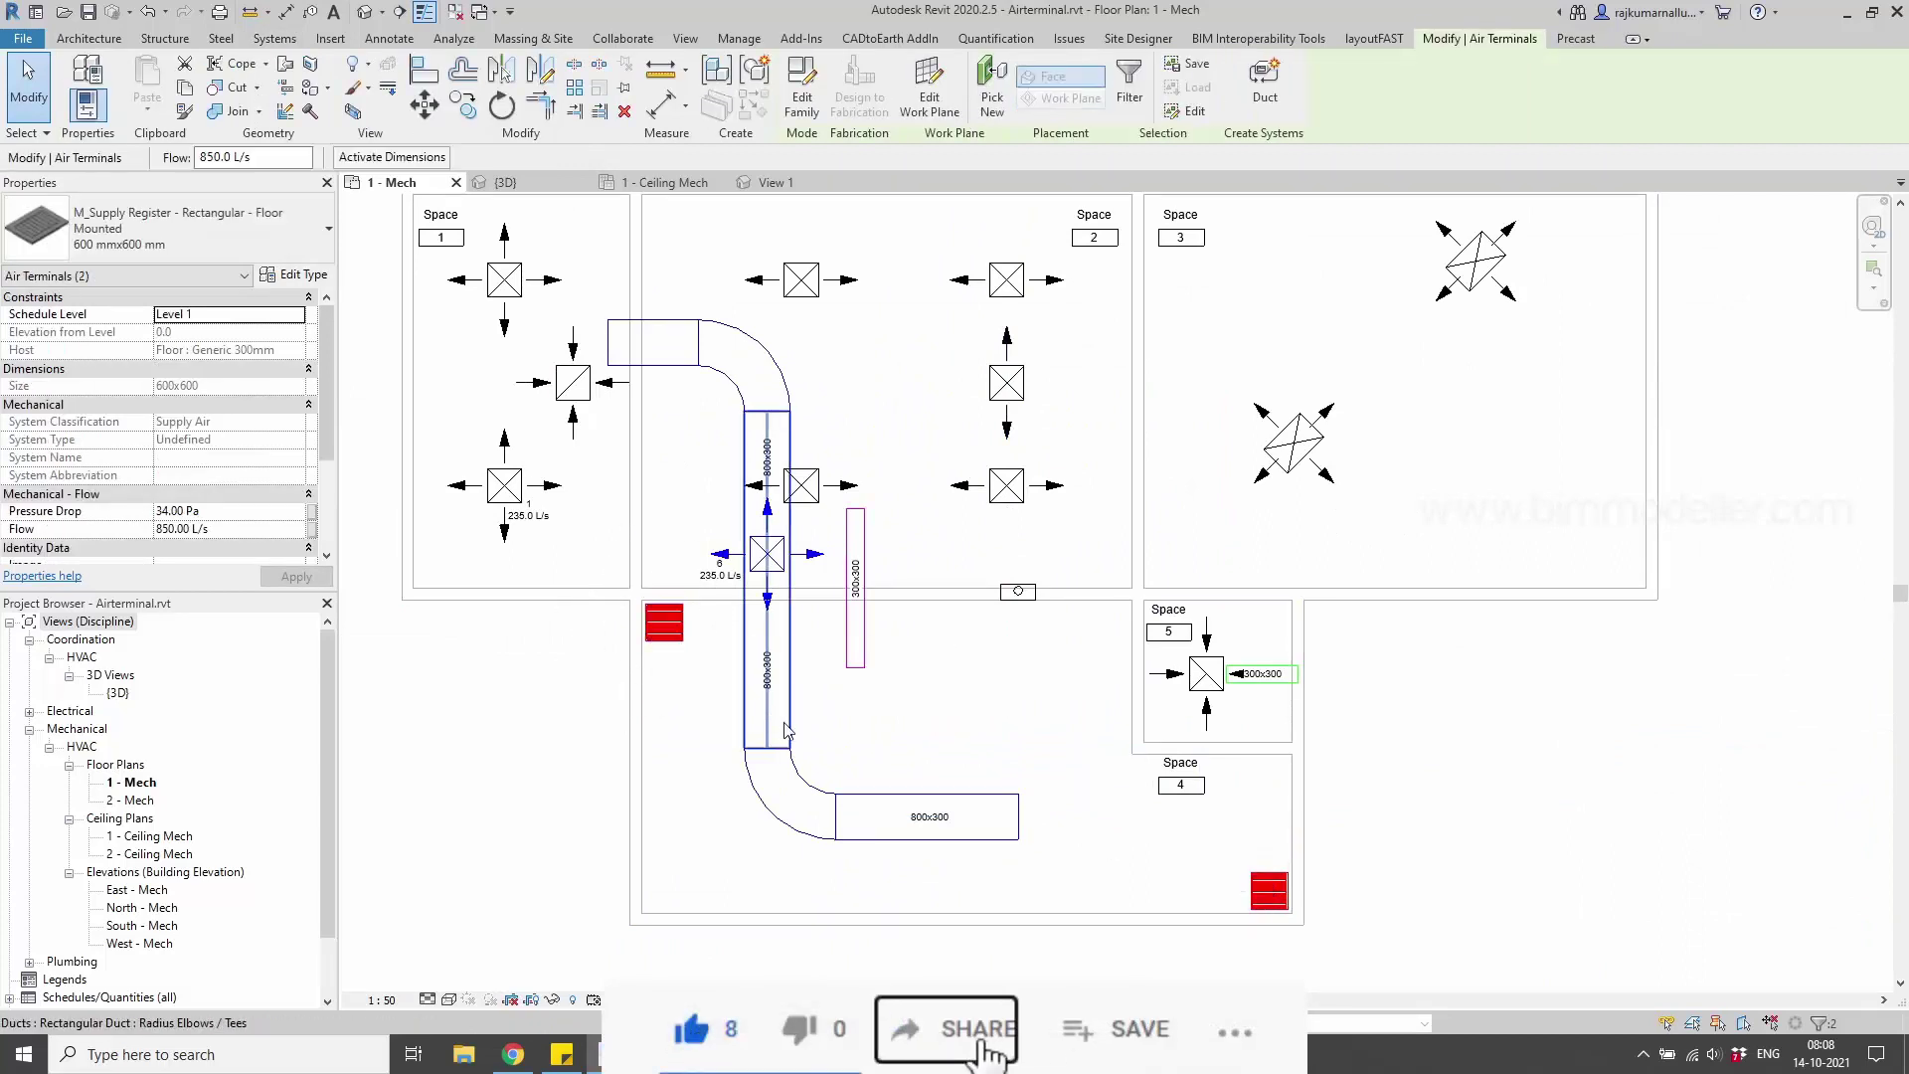
left_click(636, 780, "ctrl")
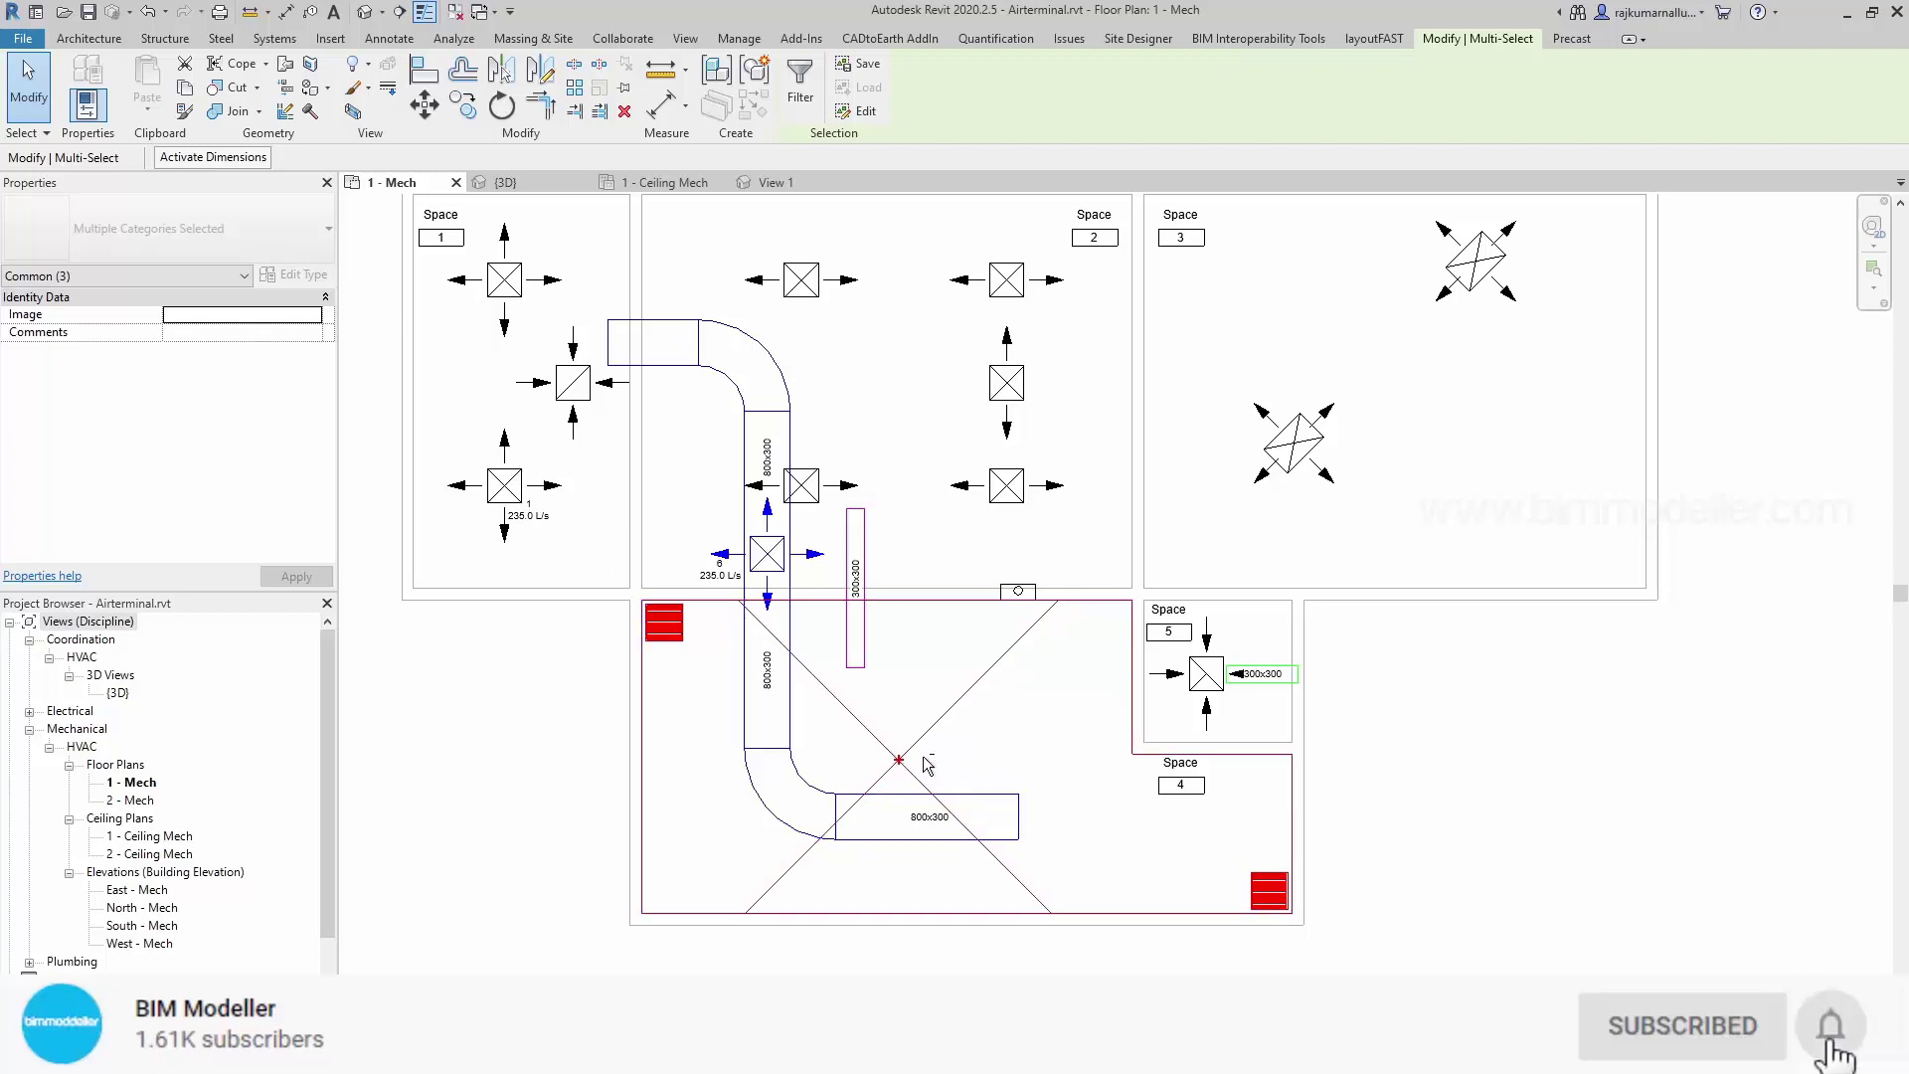
left_click(629, 774, "shift")
left_click(622, 767, "ctrl")
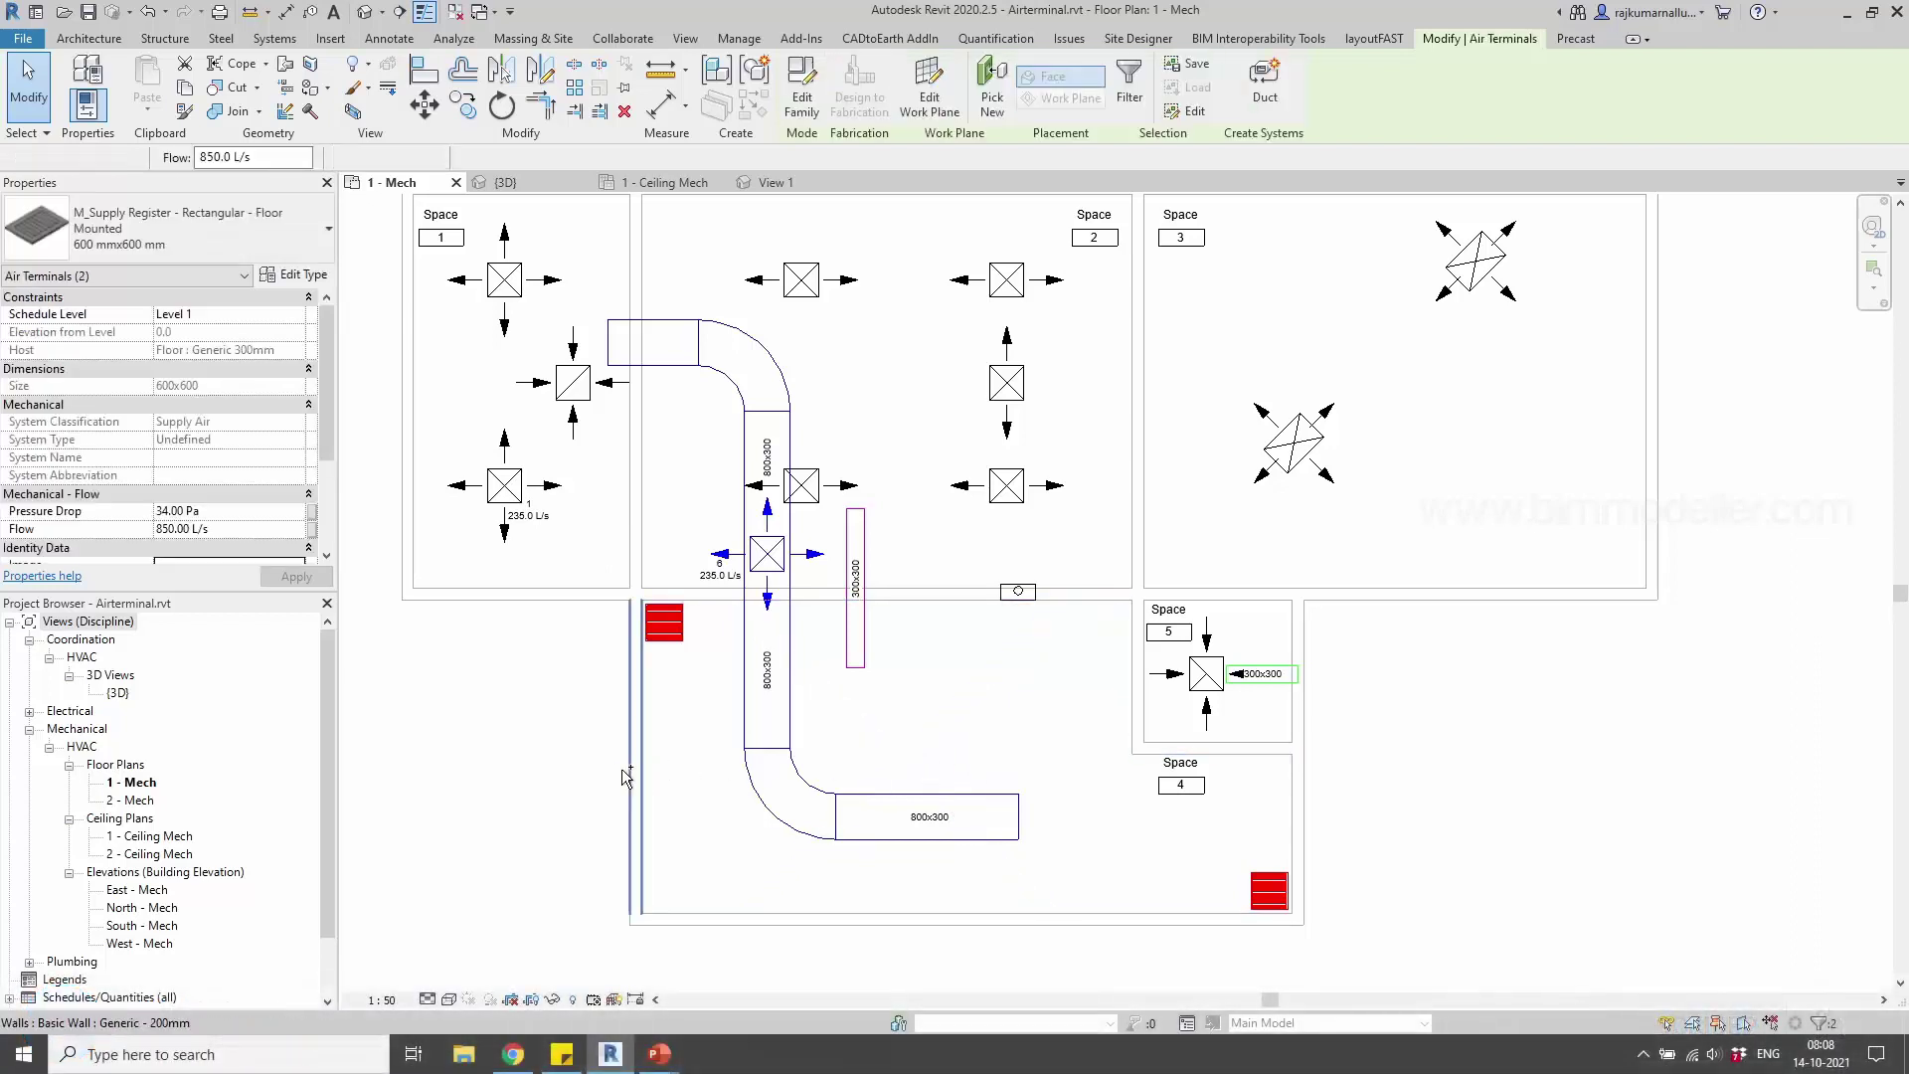
left_click(638, 754, "shift")
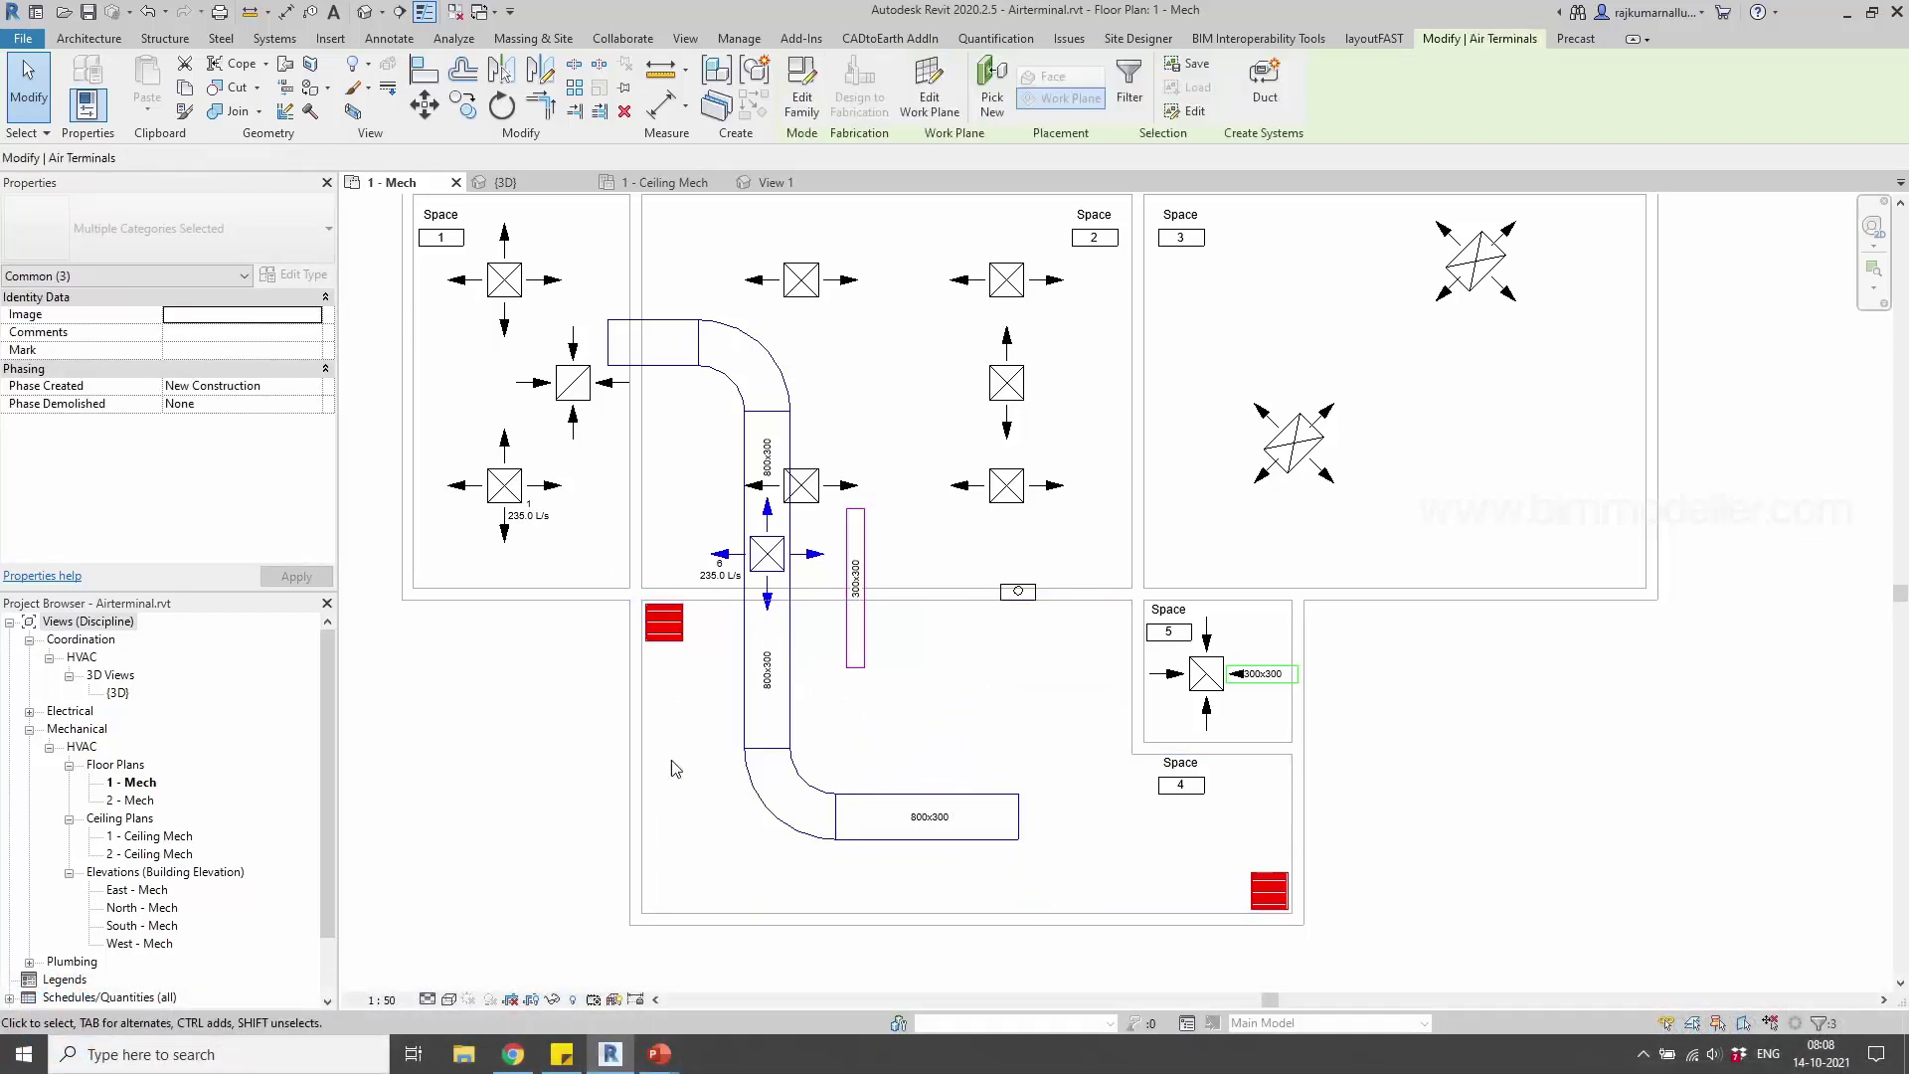
left_click(353, 111)
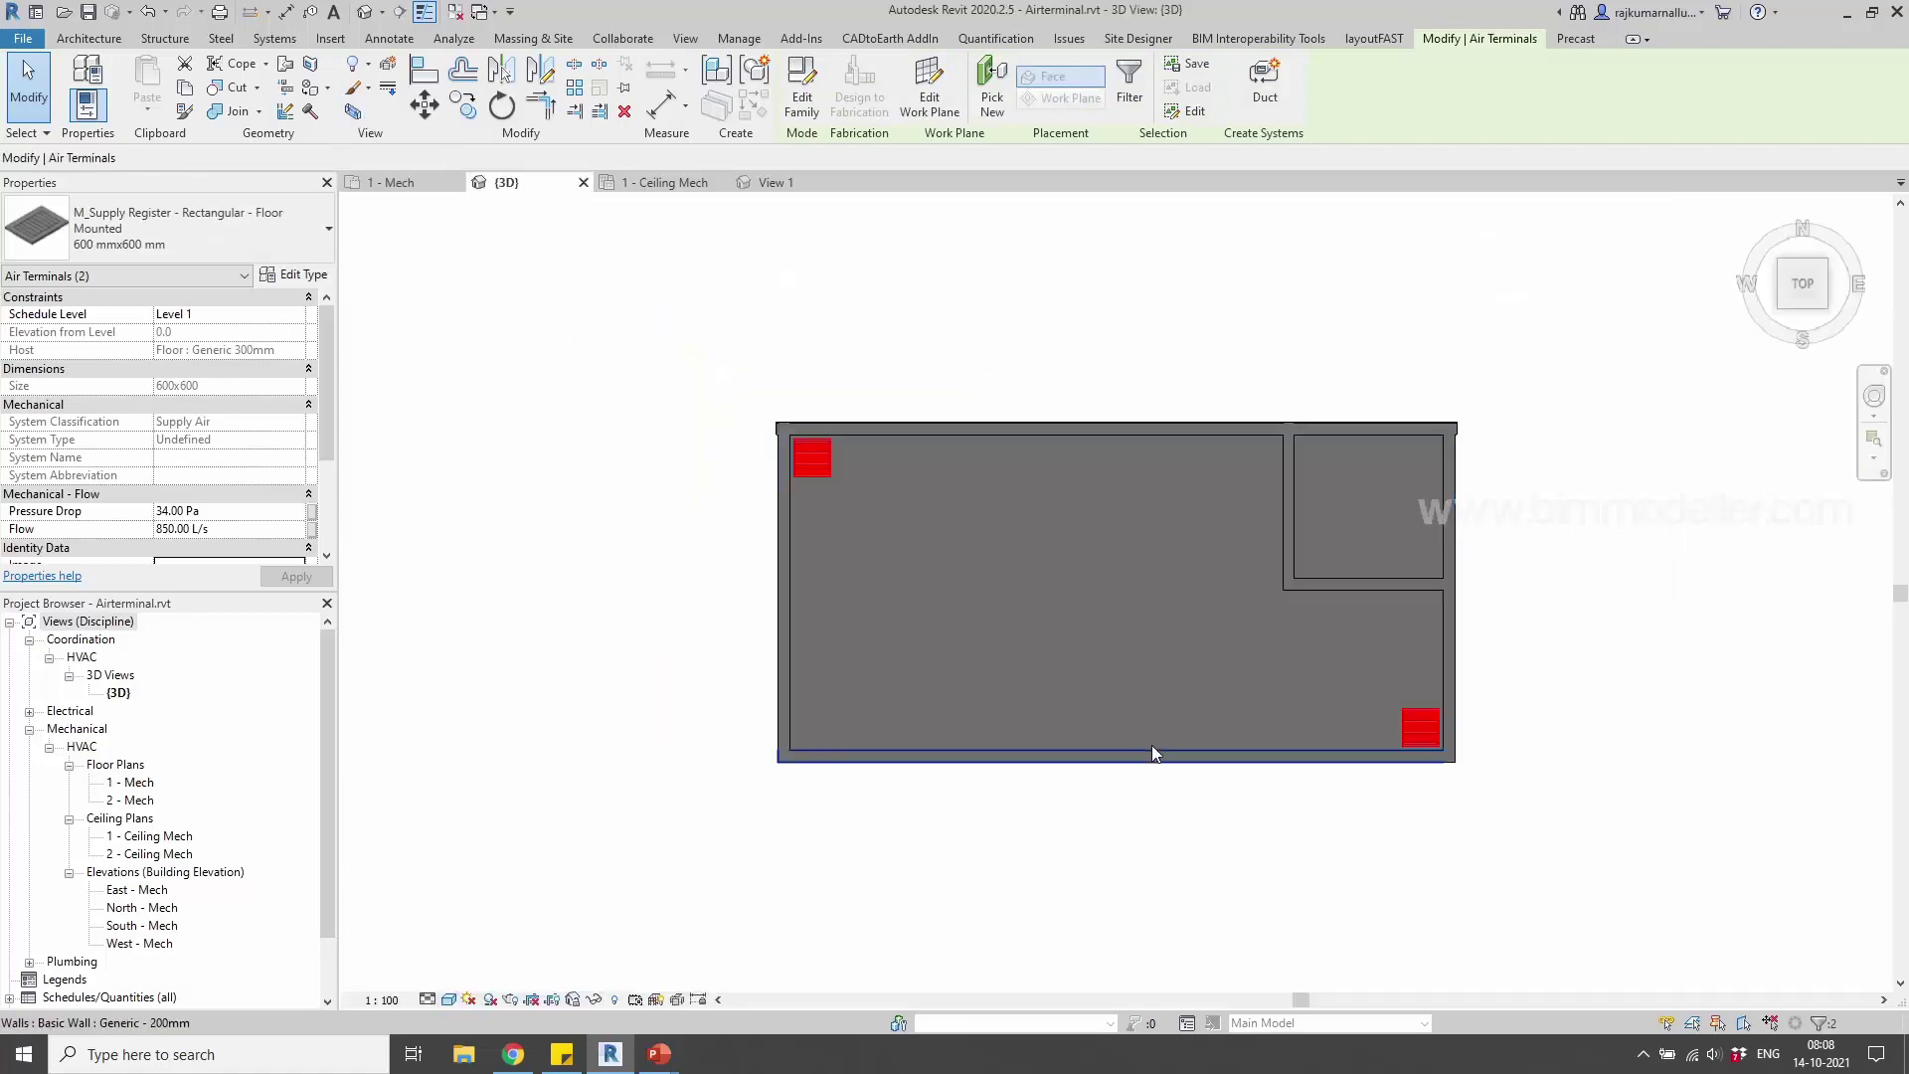
Examine the floor-mounted registers on the slab in 3D, then close the 3D view and return to the 1 - Mech plan
middle_click_drag(1133, 891, 994, 427, "shift")
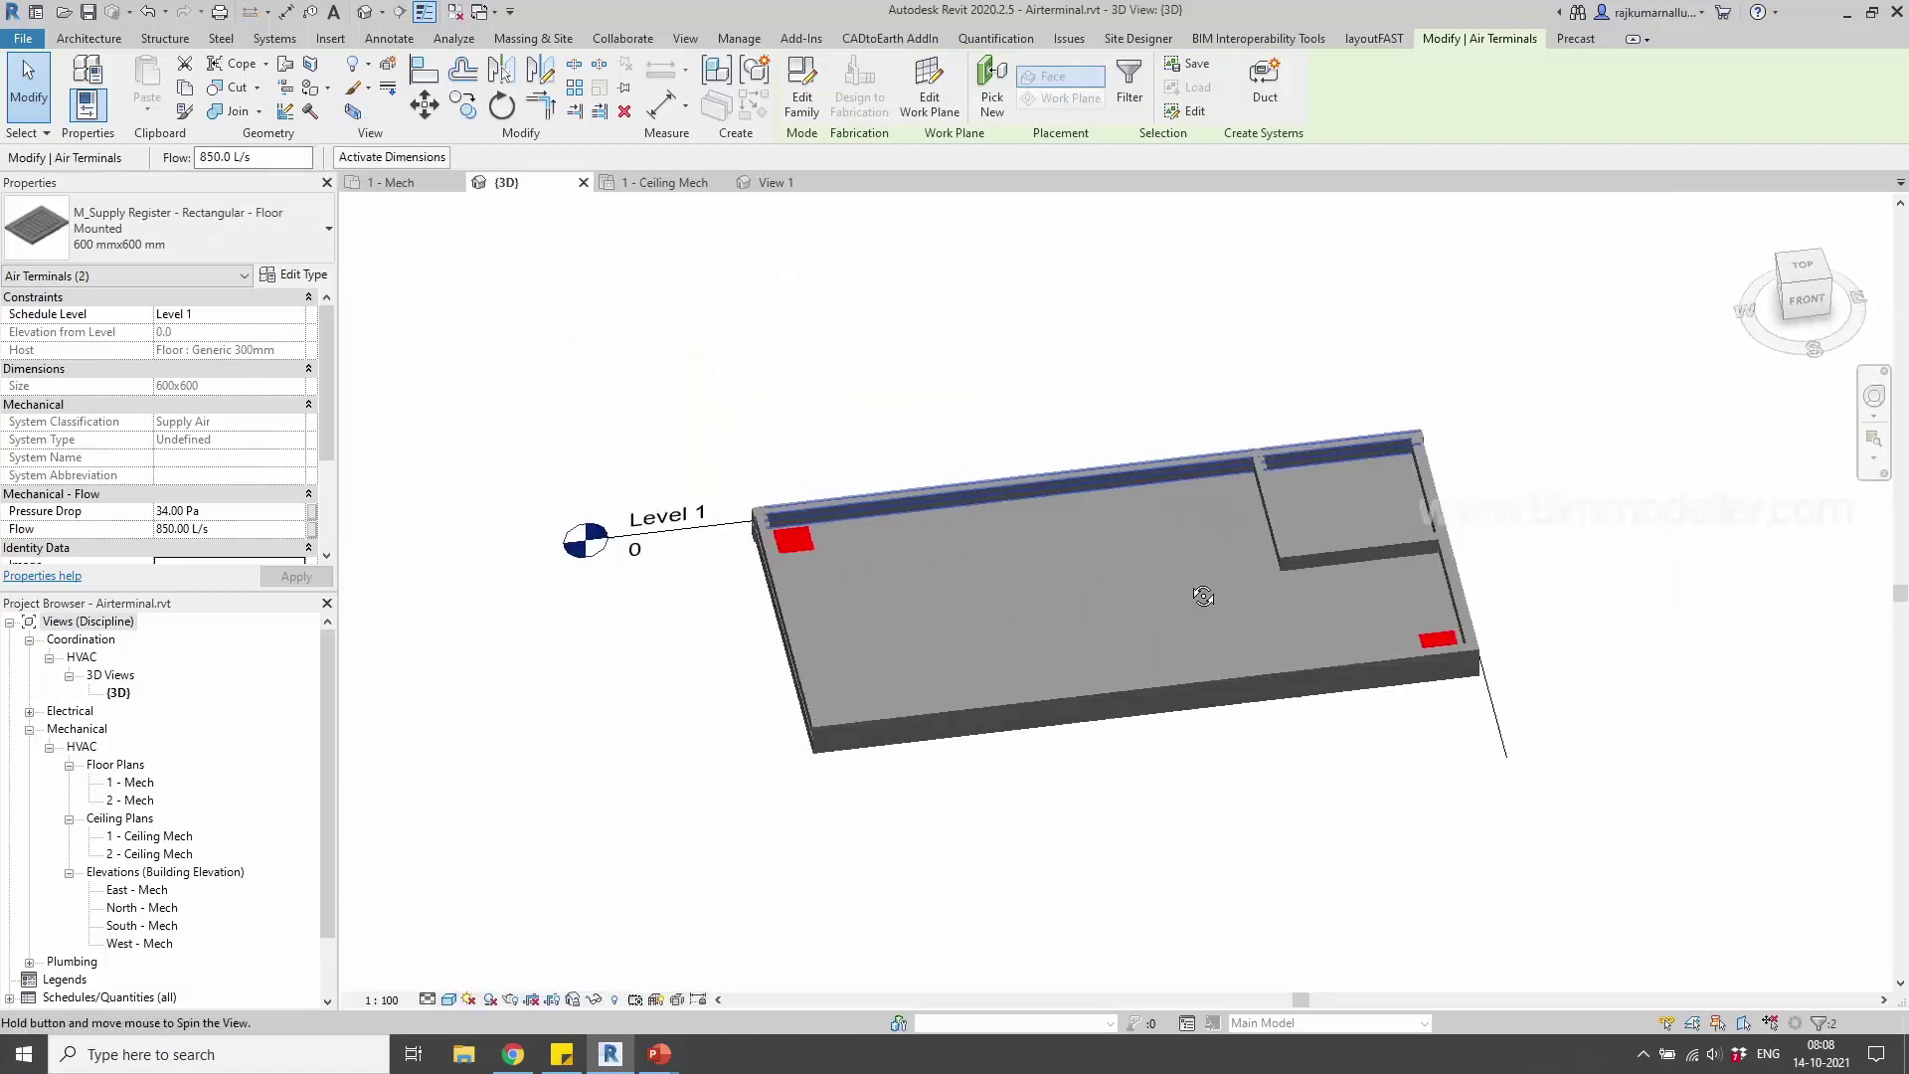
scroll(845, 517, "up", 5)
key("Escape")
left_click(807, 560)
scroll(808, 559, "down", 4)
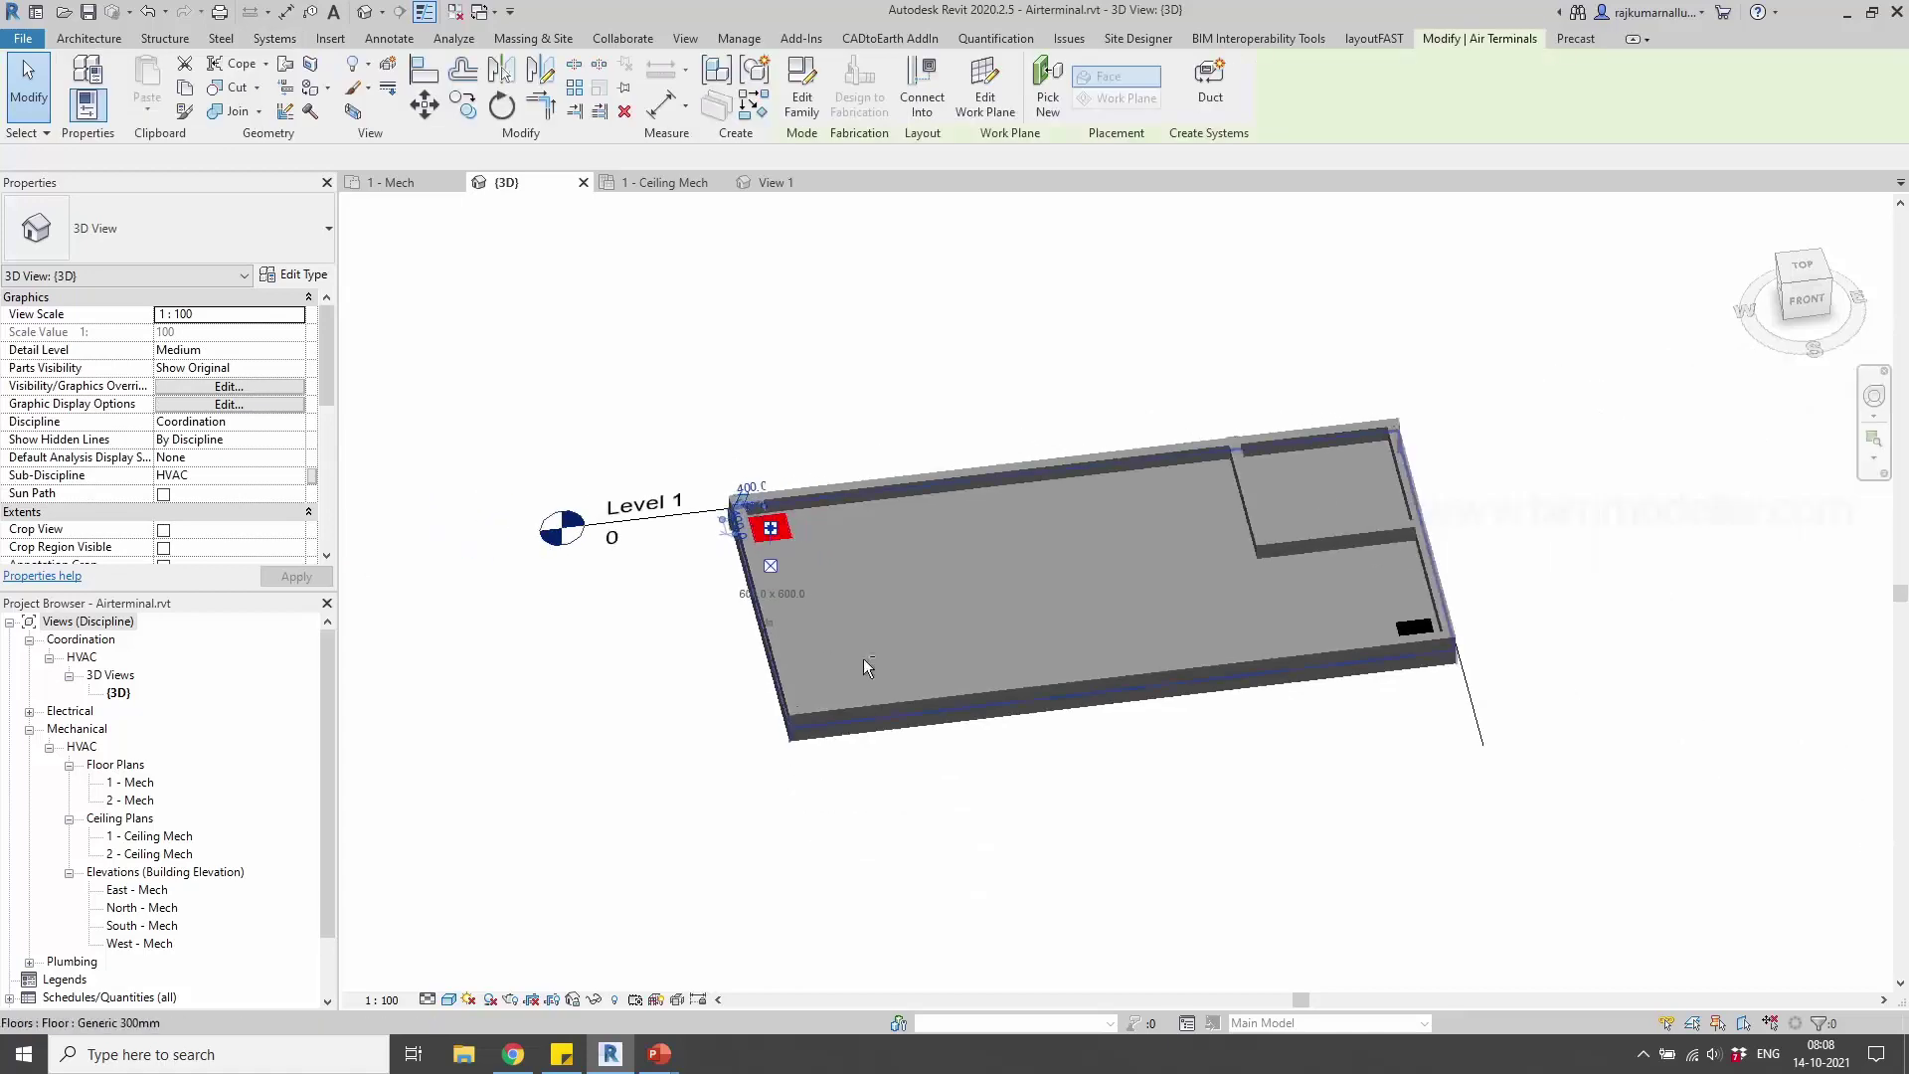
middle_click_drag(861, 669, 1130, 653, "shift")
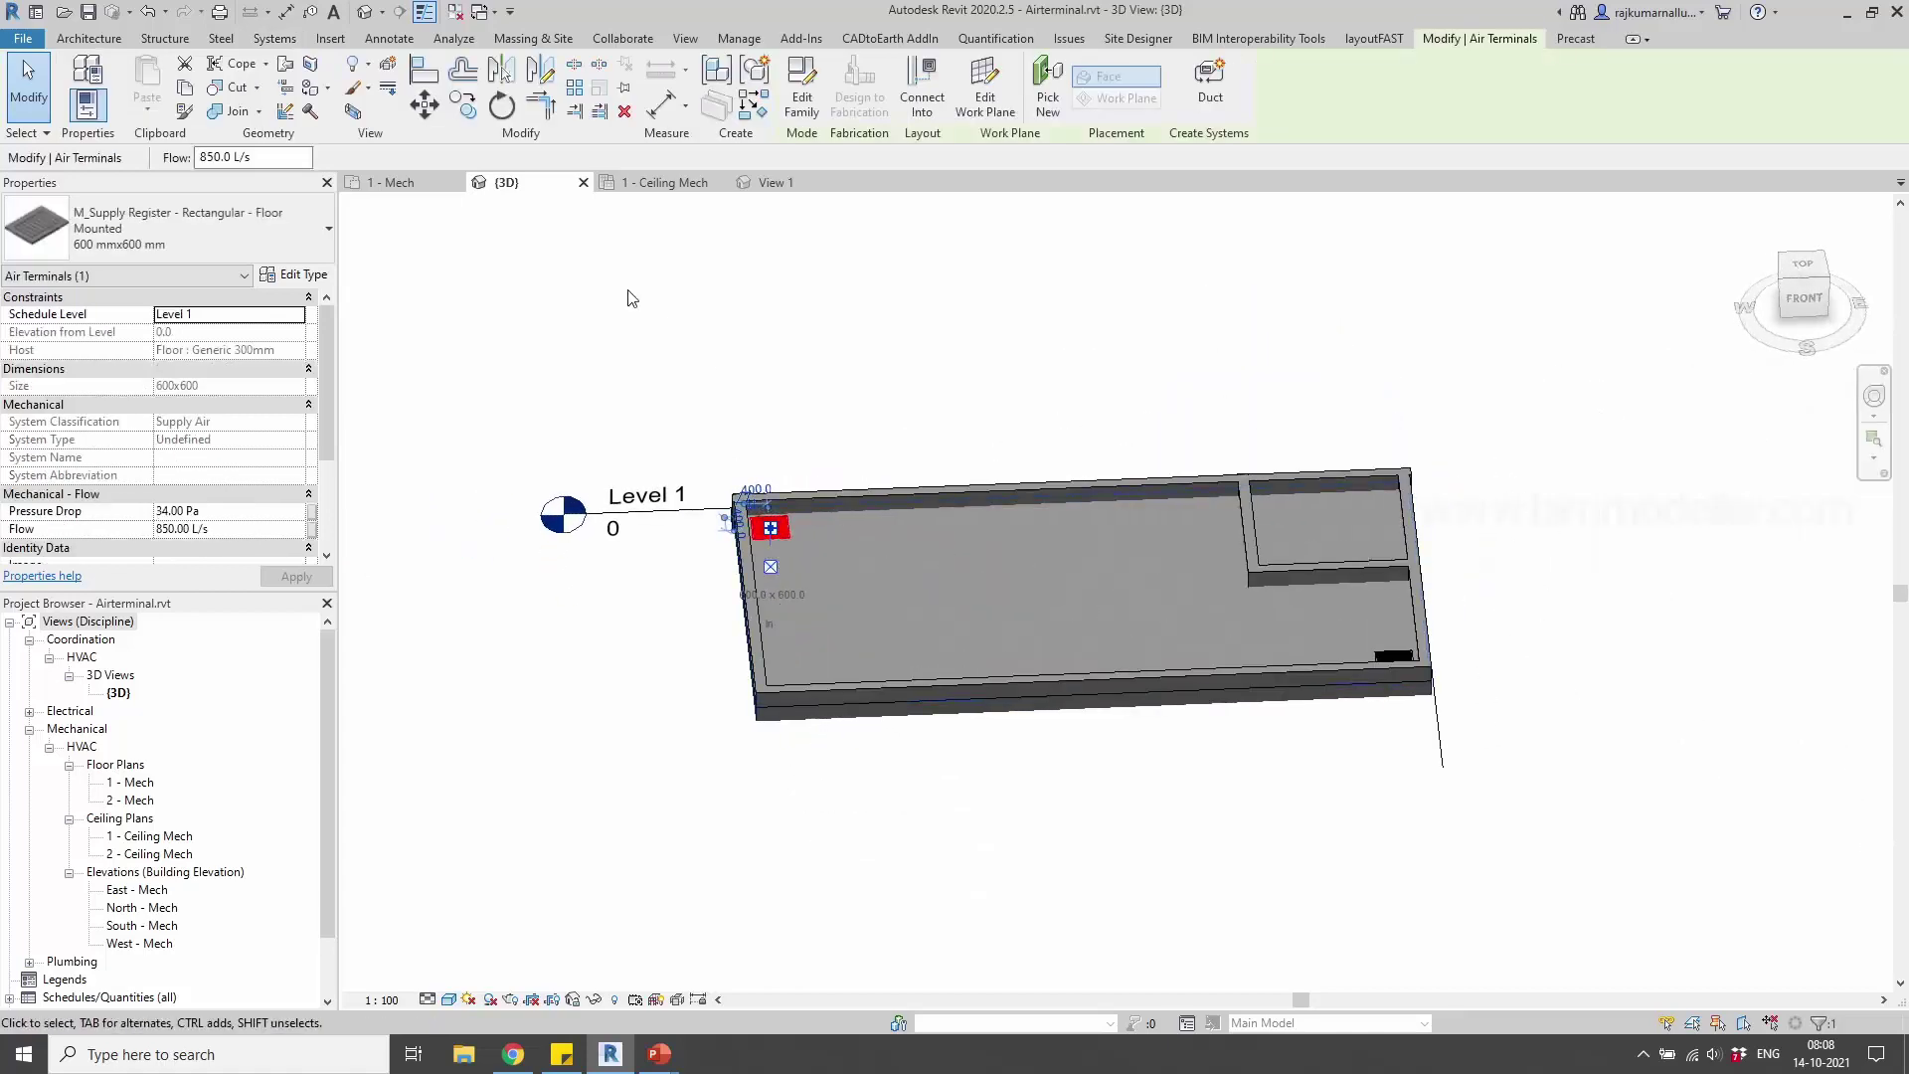
left_click(583, 182)
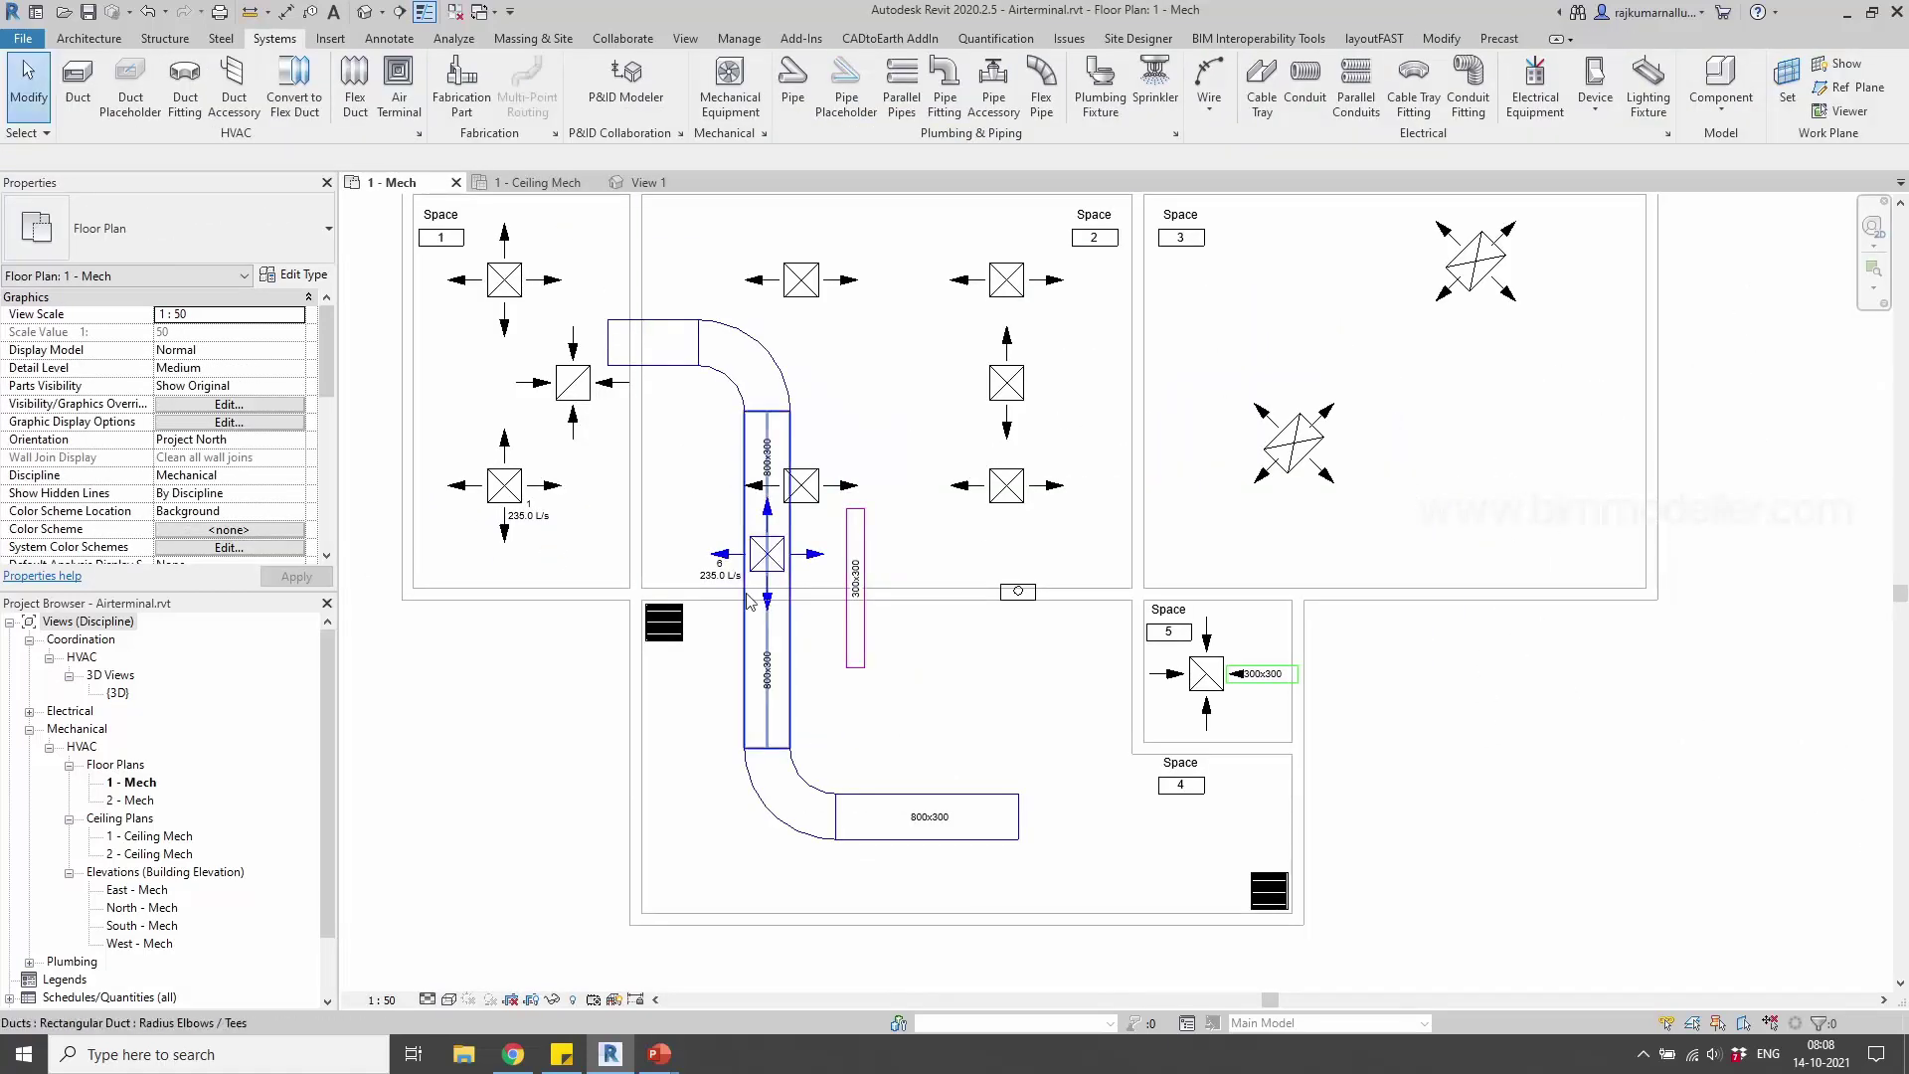
Start an air terminal, search its types for "ex" and "wa", and look through the full list for one suited to a wall
scroll(927, 741, "up", 3)
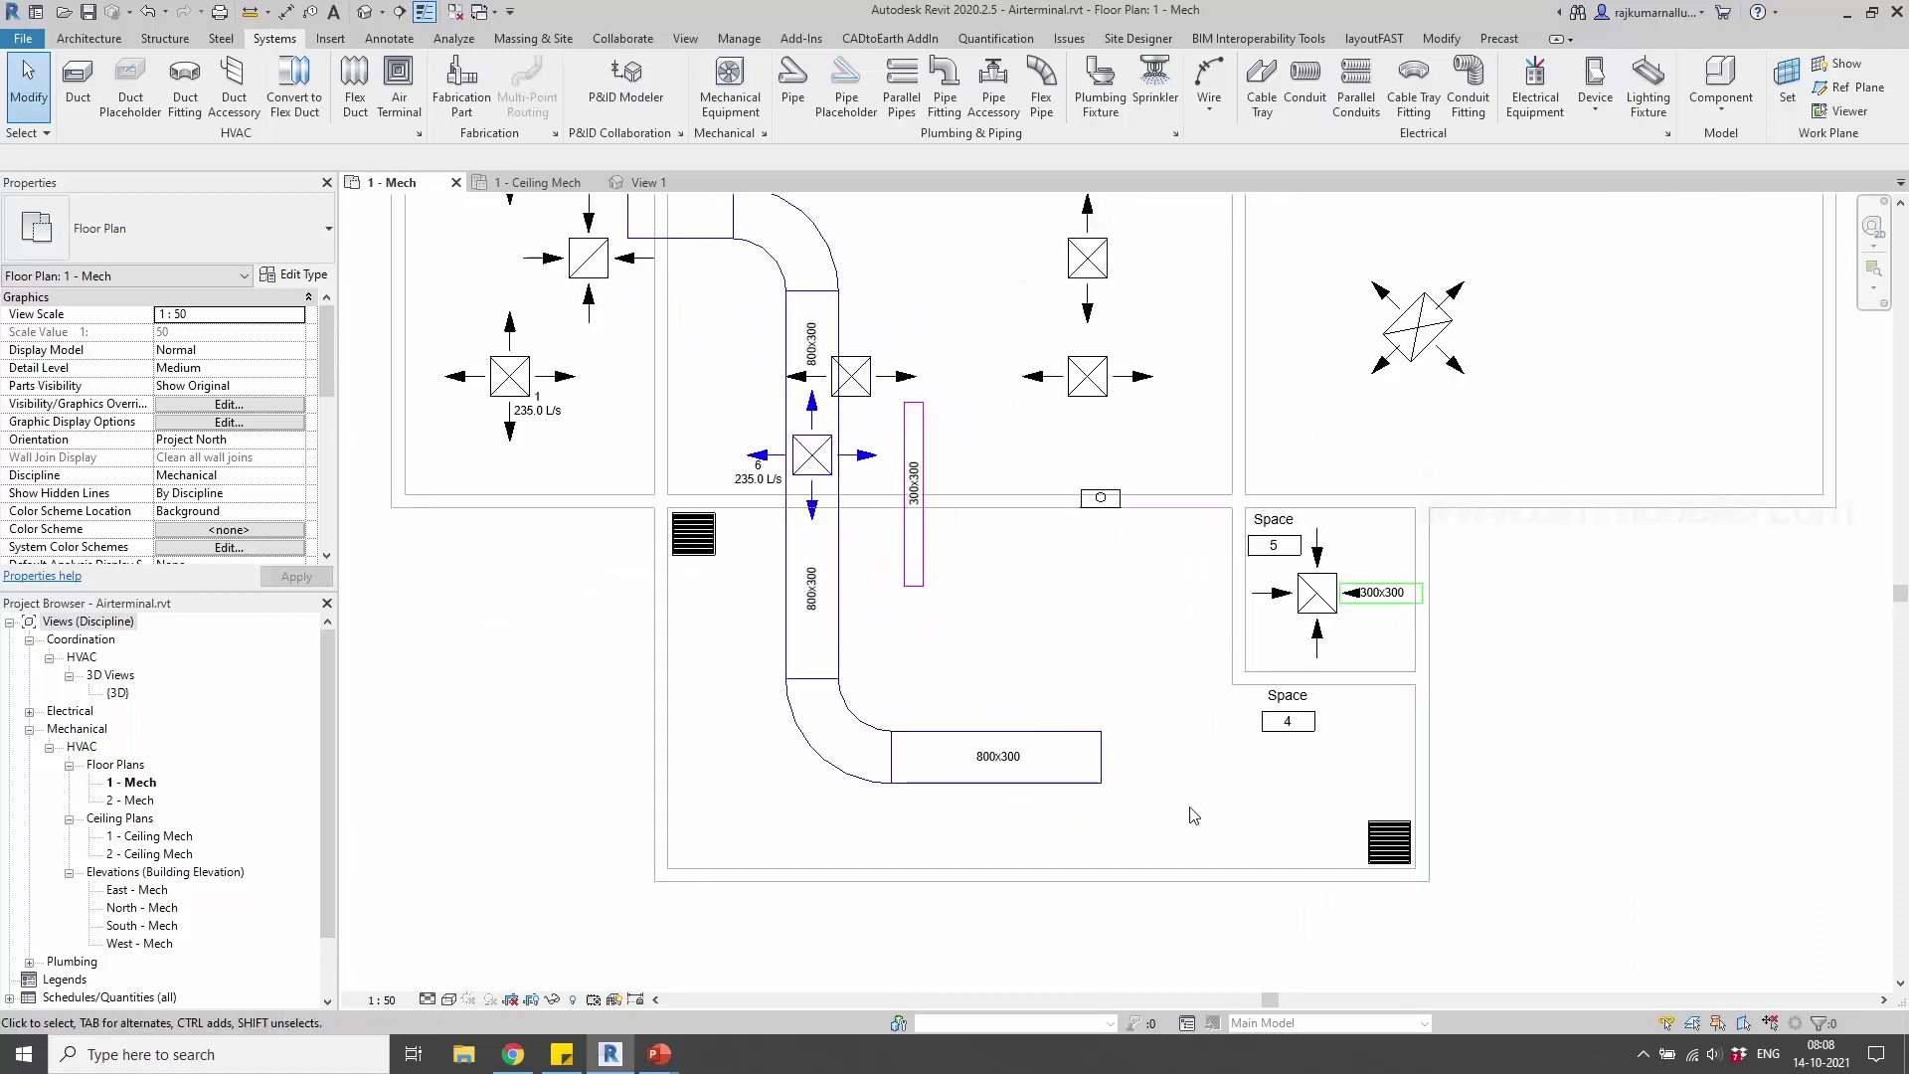
left_click(399, 85)
left_click(223, 233)
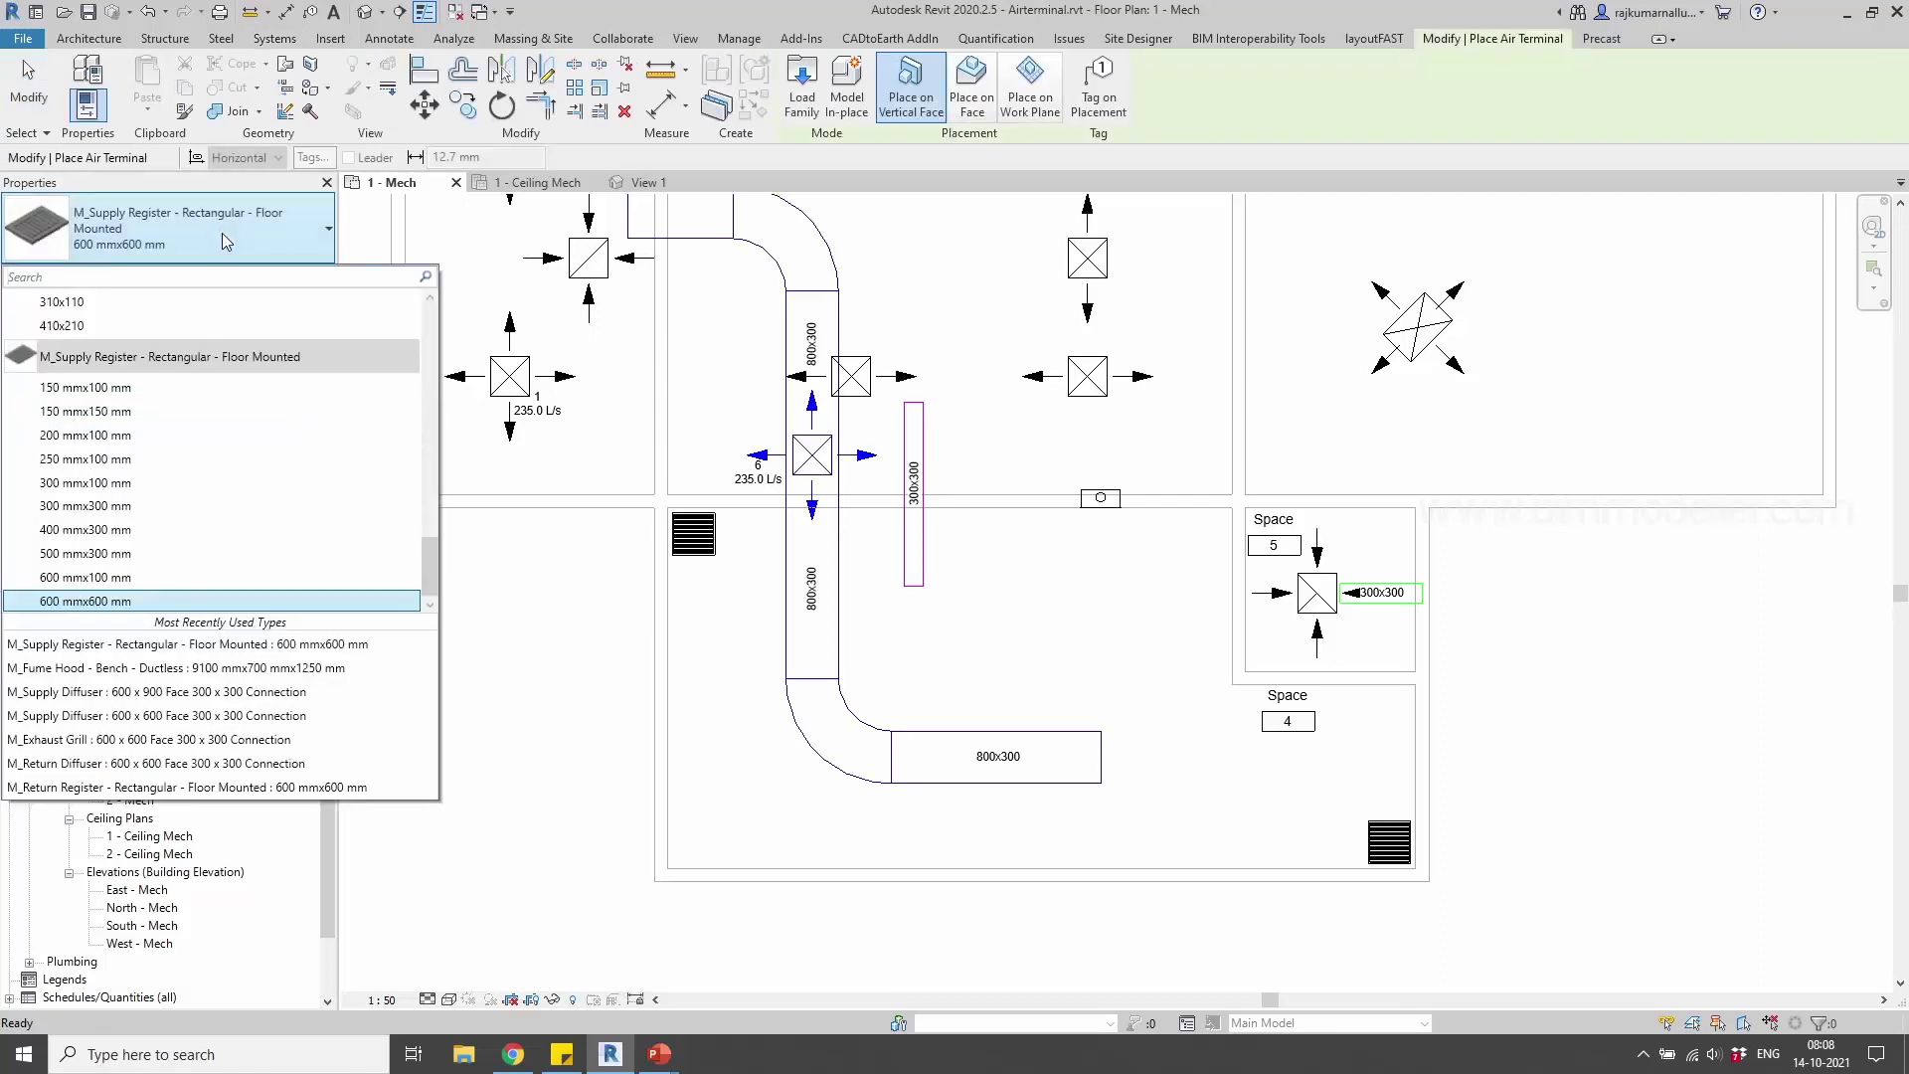
type("ex")
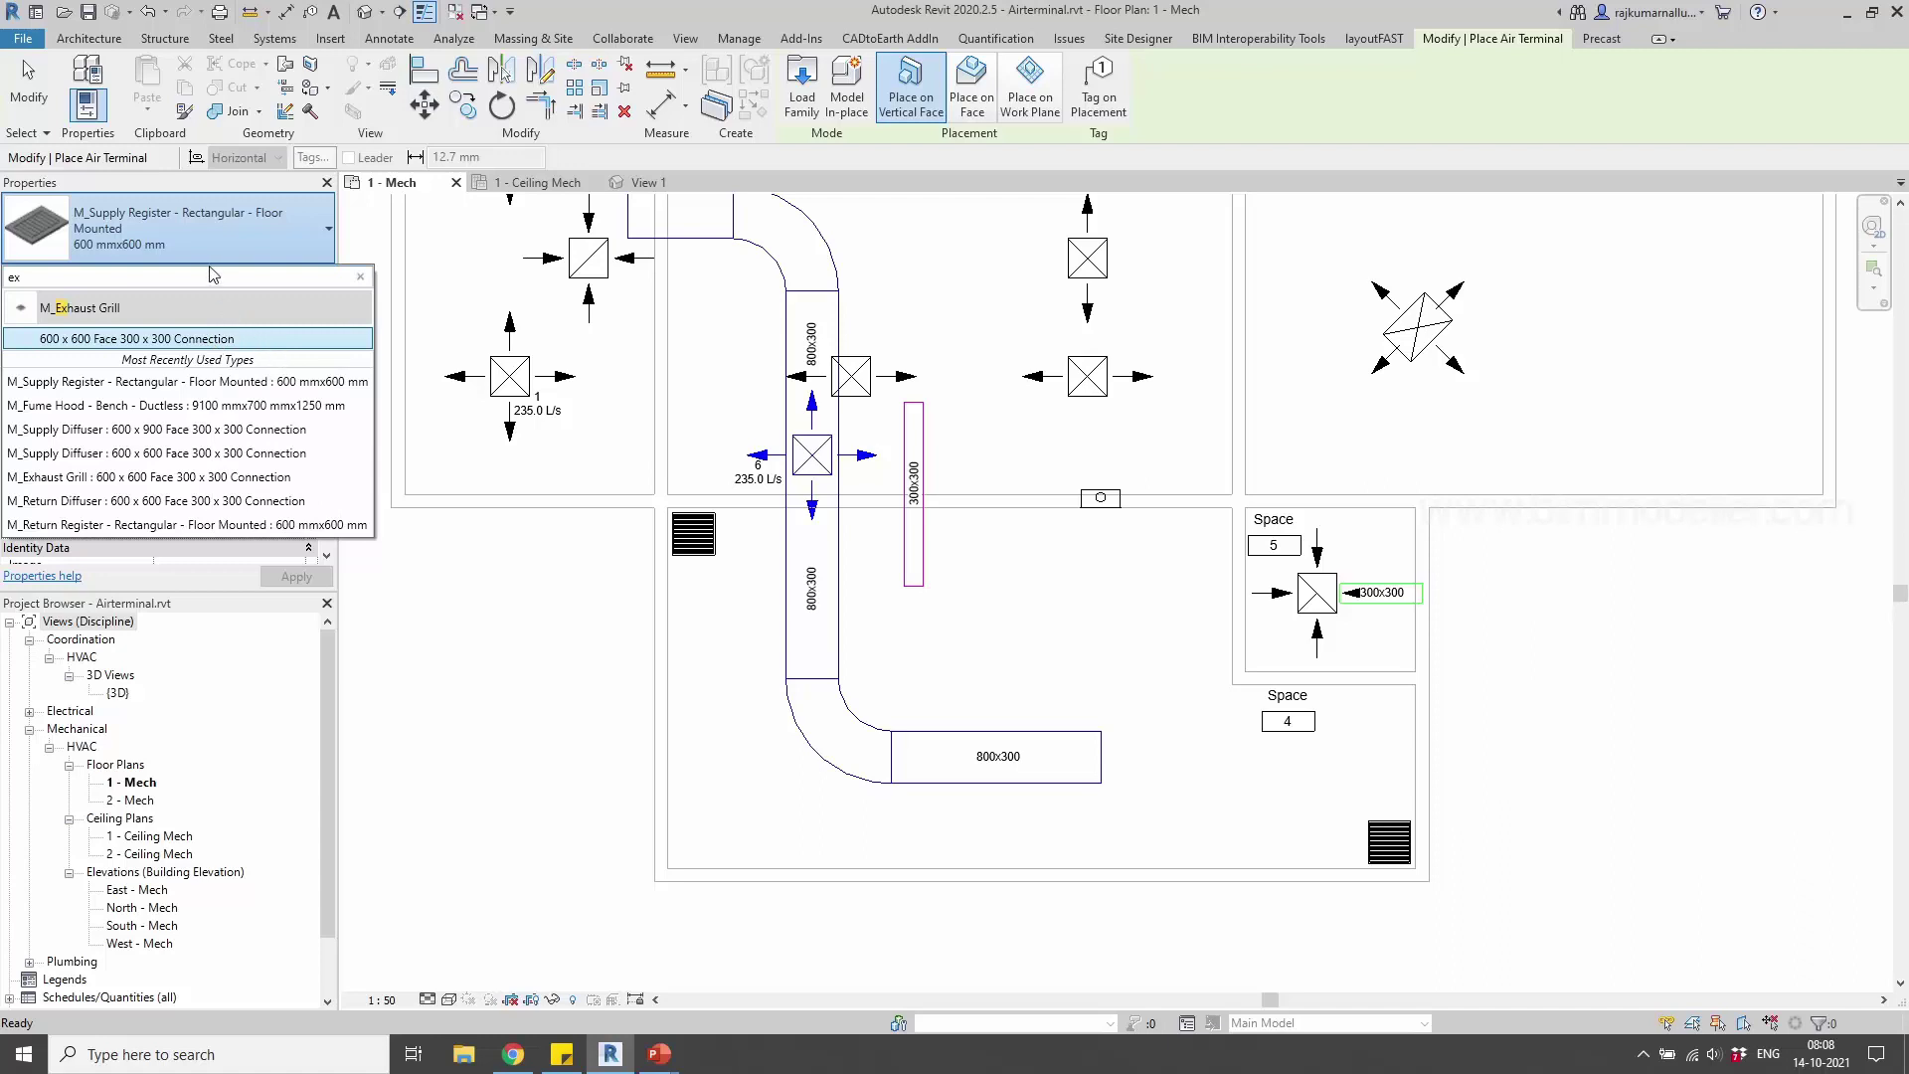
key("BackSpace")
type("wal")
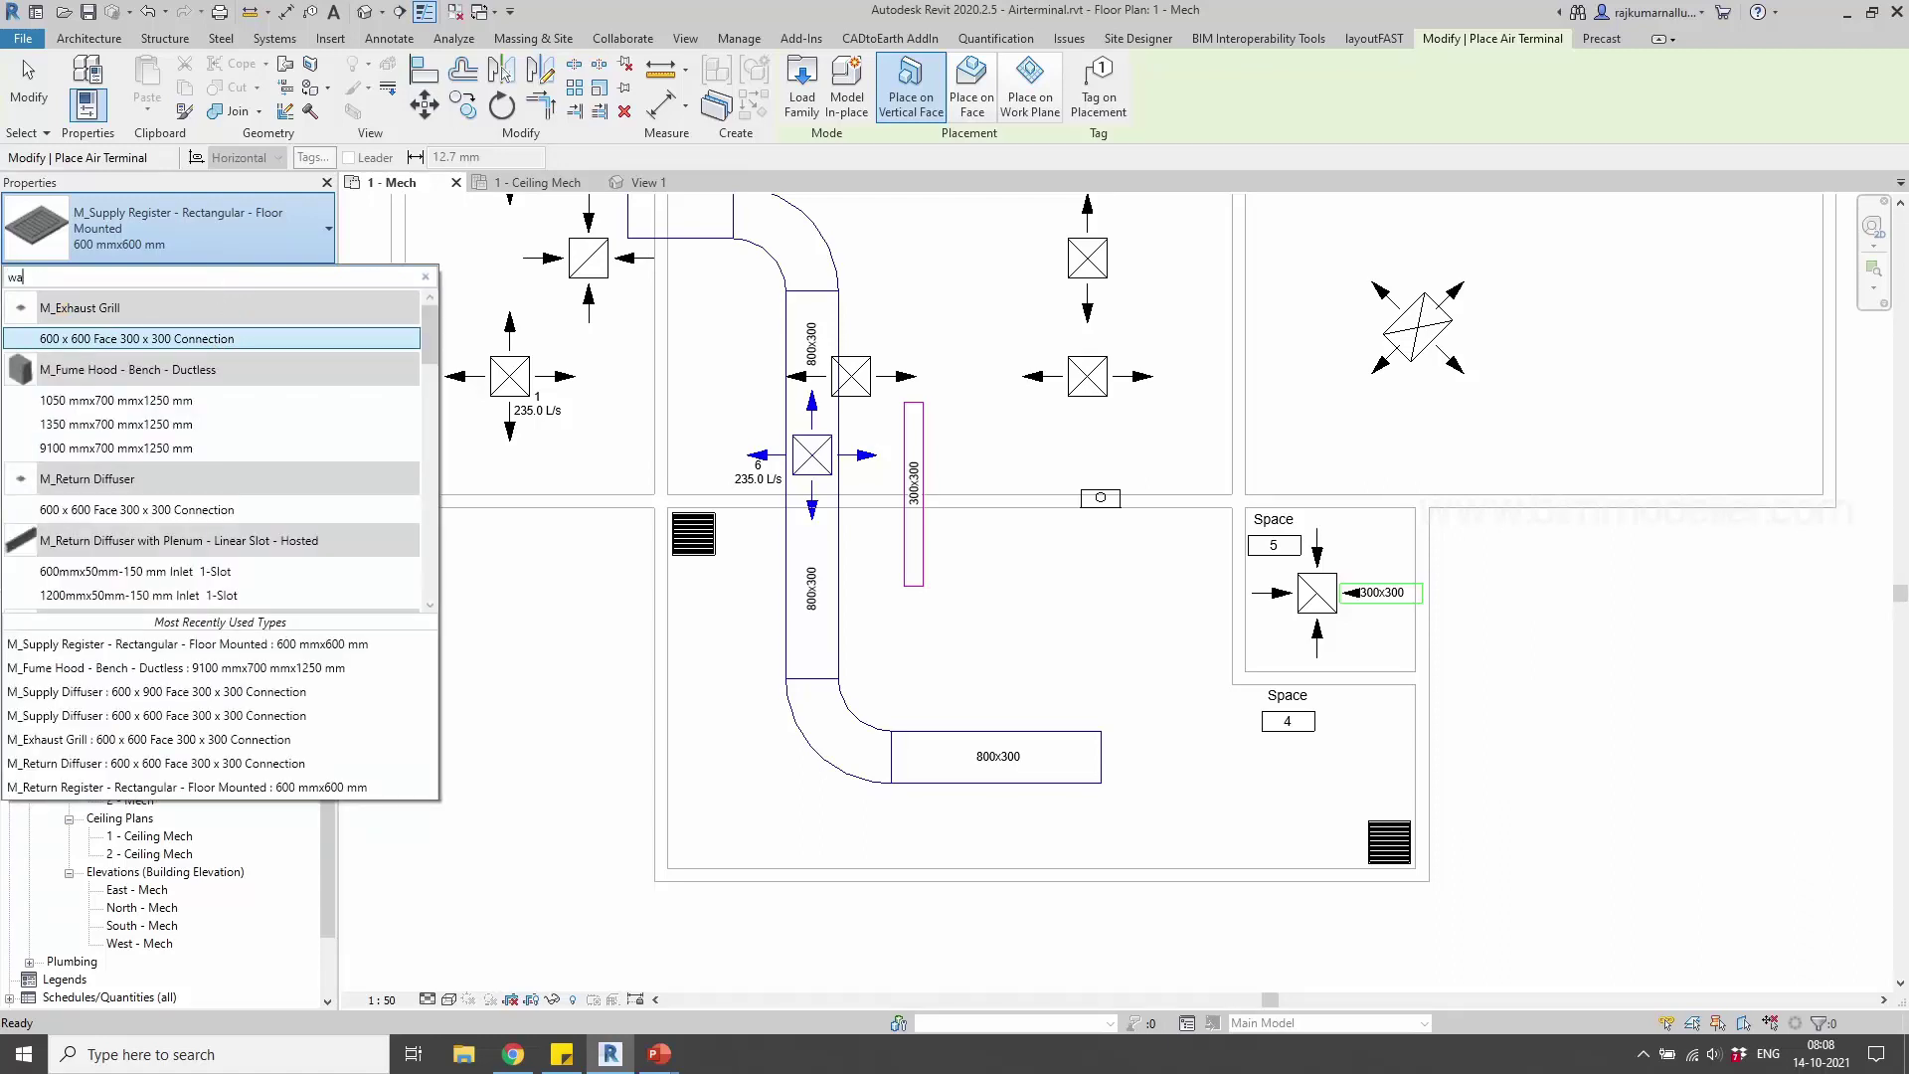
key("BackSpace")
key("BackSpace")
scroll(211, 467, "down", 3)
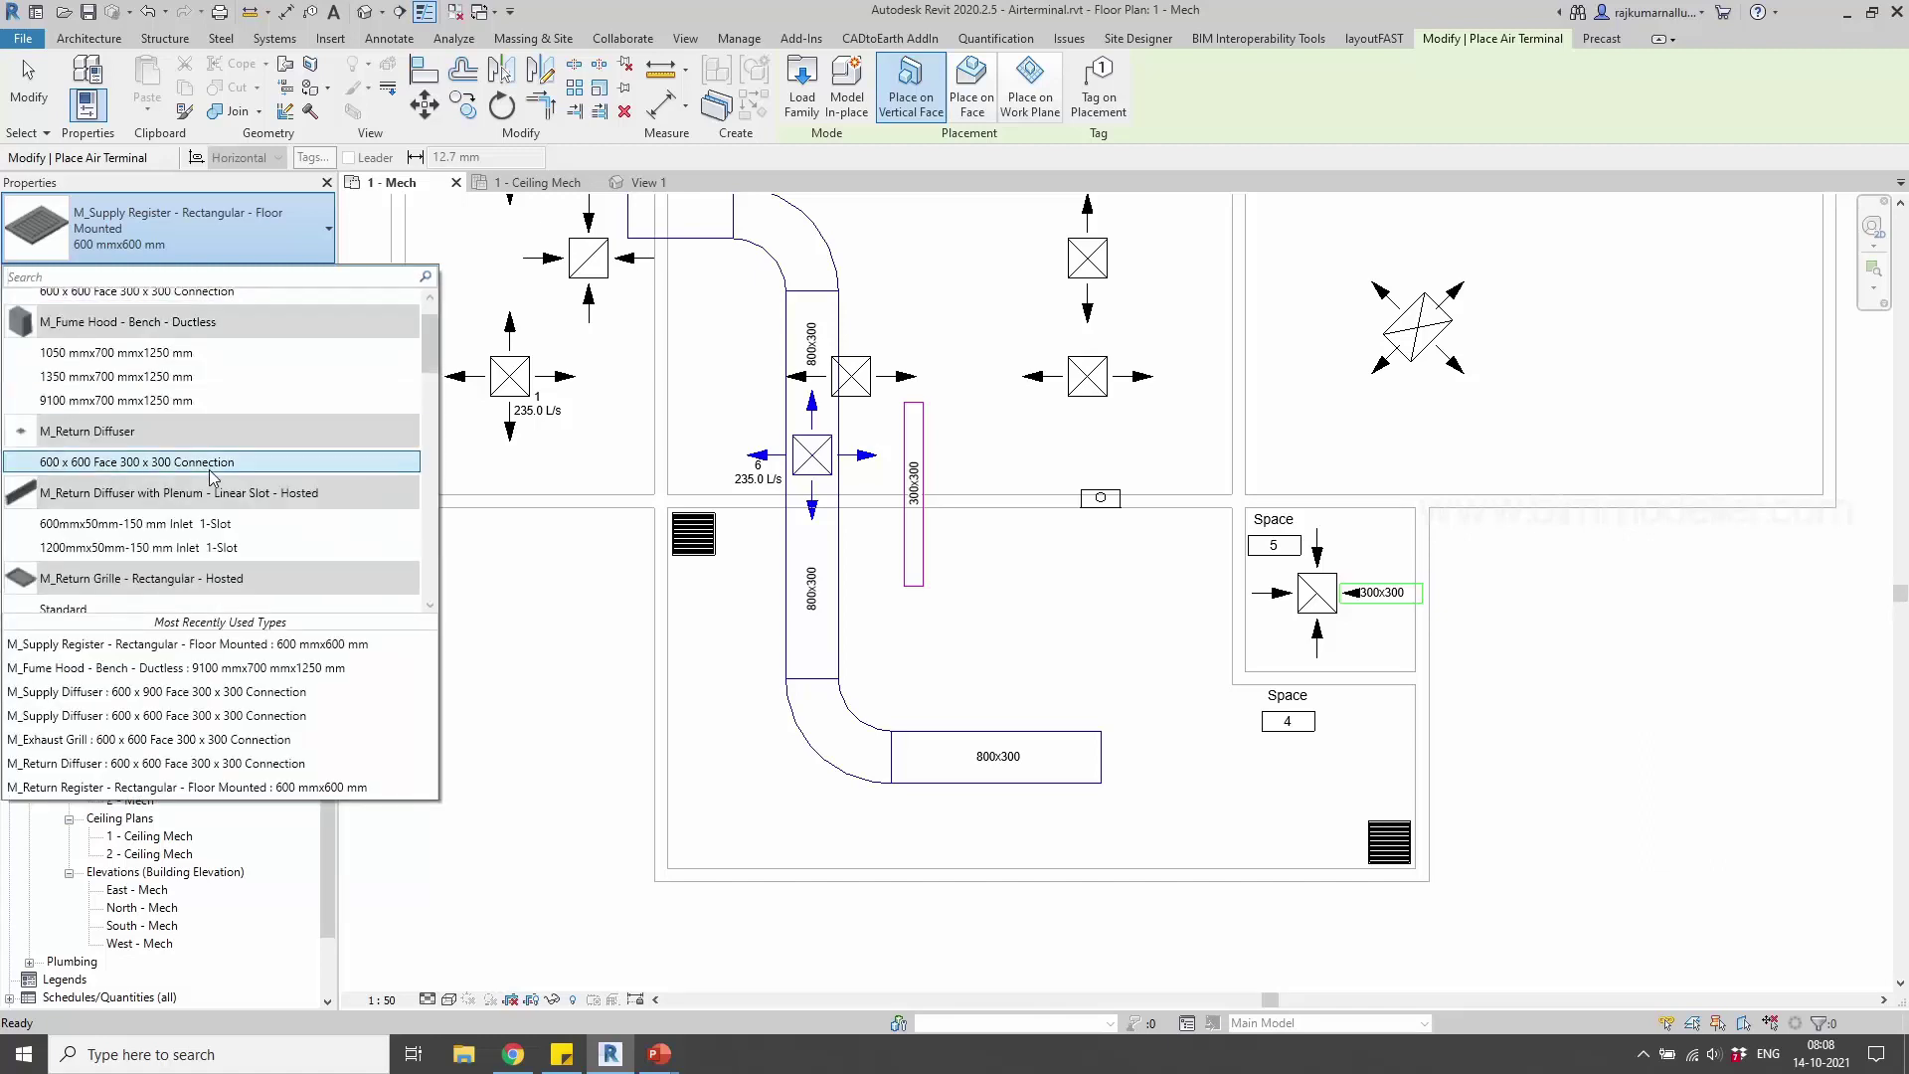
scroll(209, 472, "down", 5)
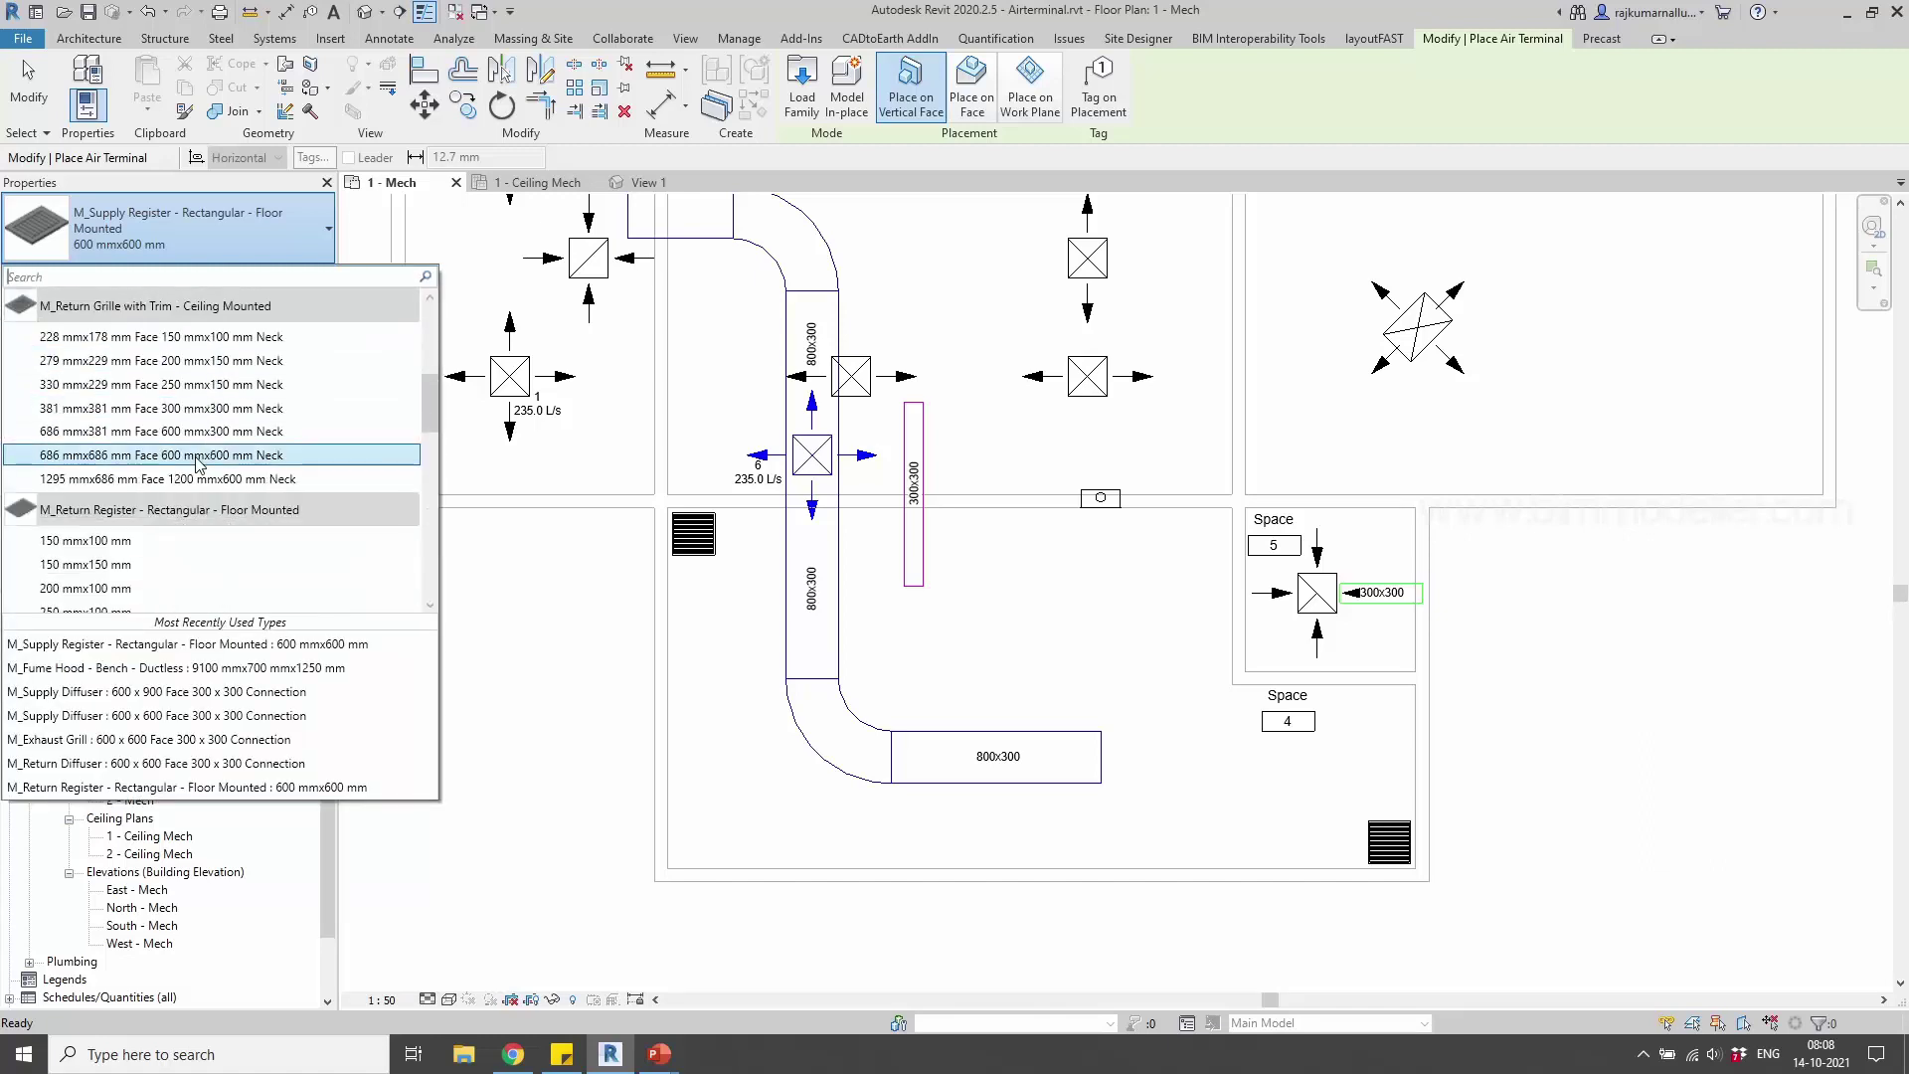
scroll(199, 469, "down", 8)
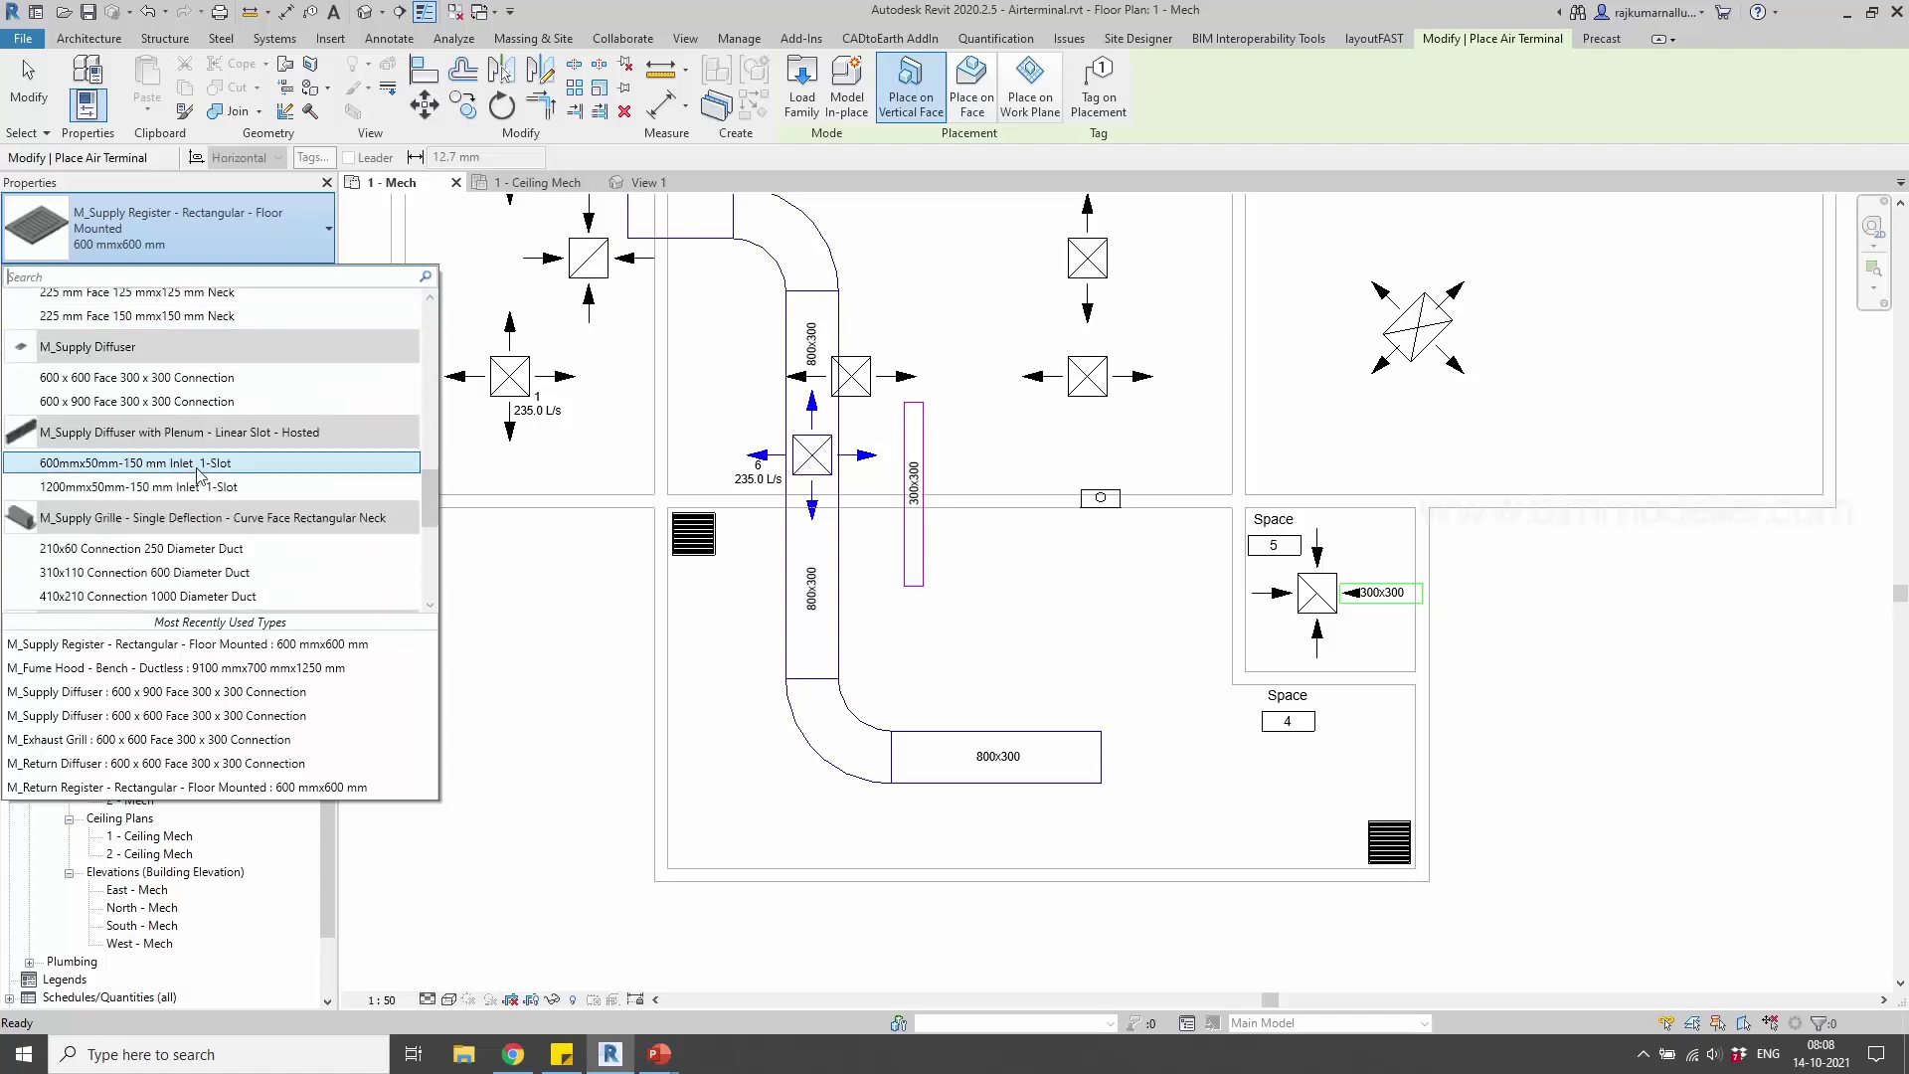
scroll(199, 477, "down", 4)
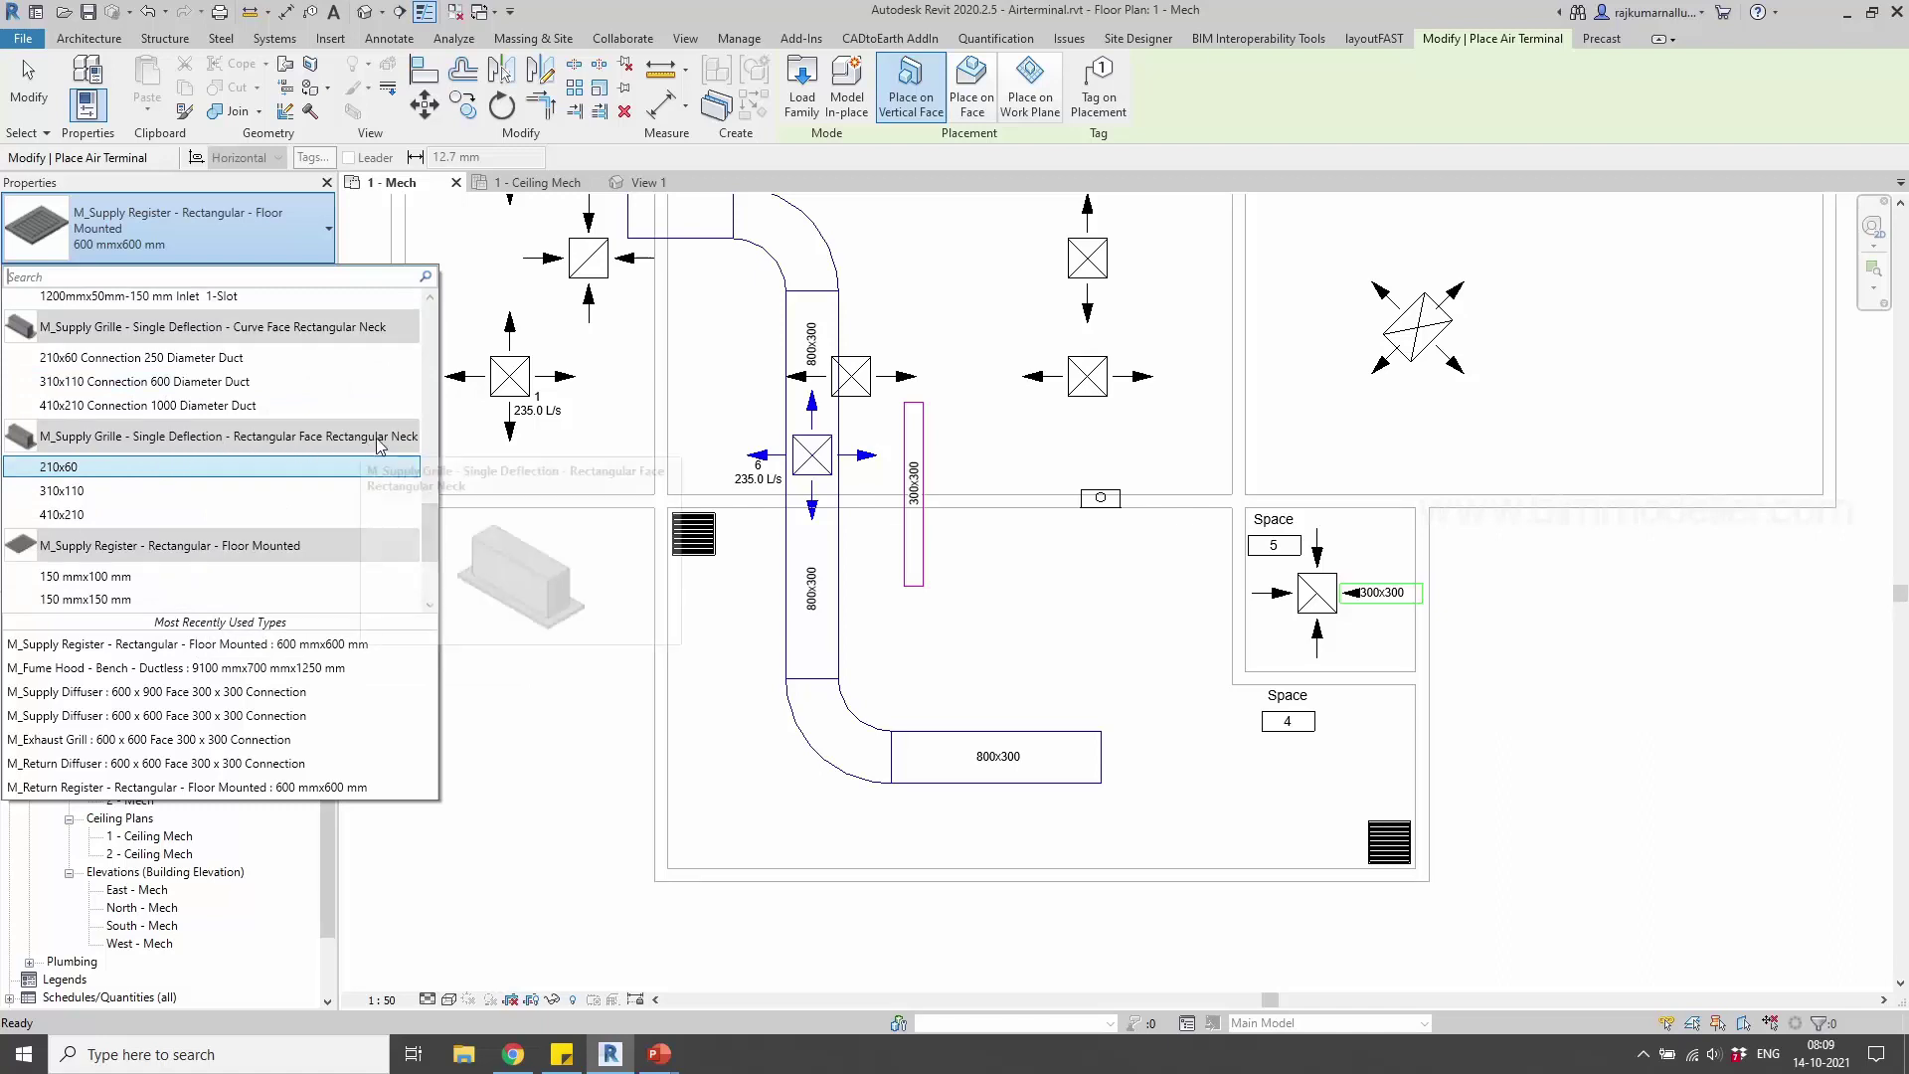
scroll(192, 507, "down", 2)
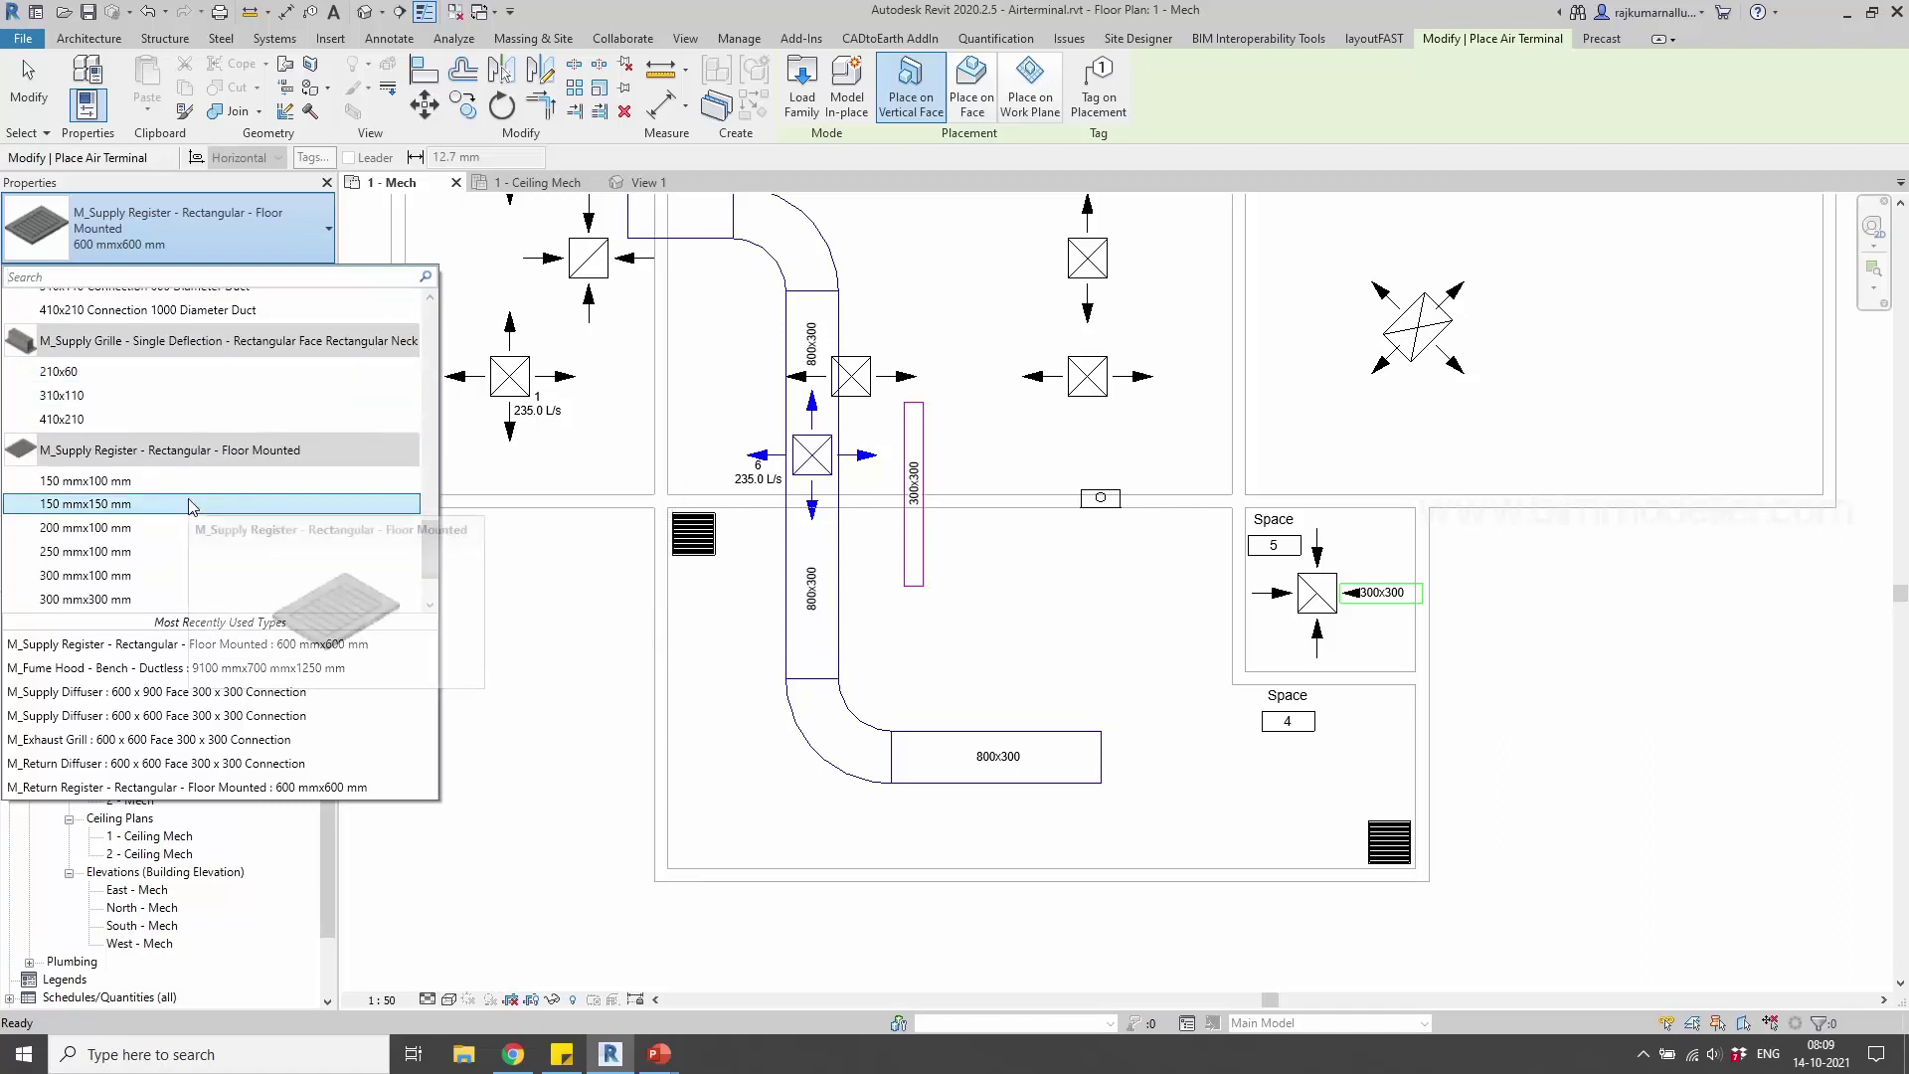
Place a 150 mmx100 mm floor-mounted supply register on the outer vertical face of Space 5's right-hand wall, about 2000 mm below its upper wall
left_click(189, 482)
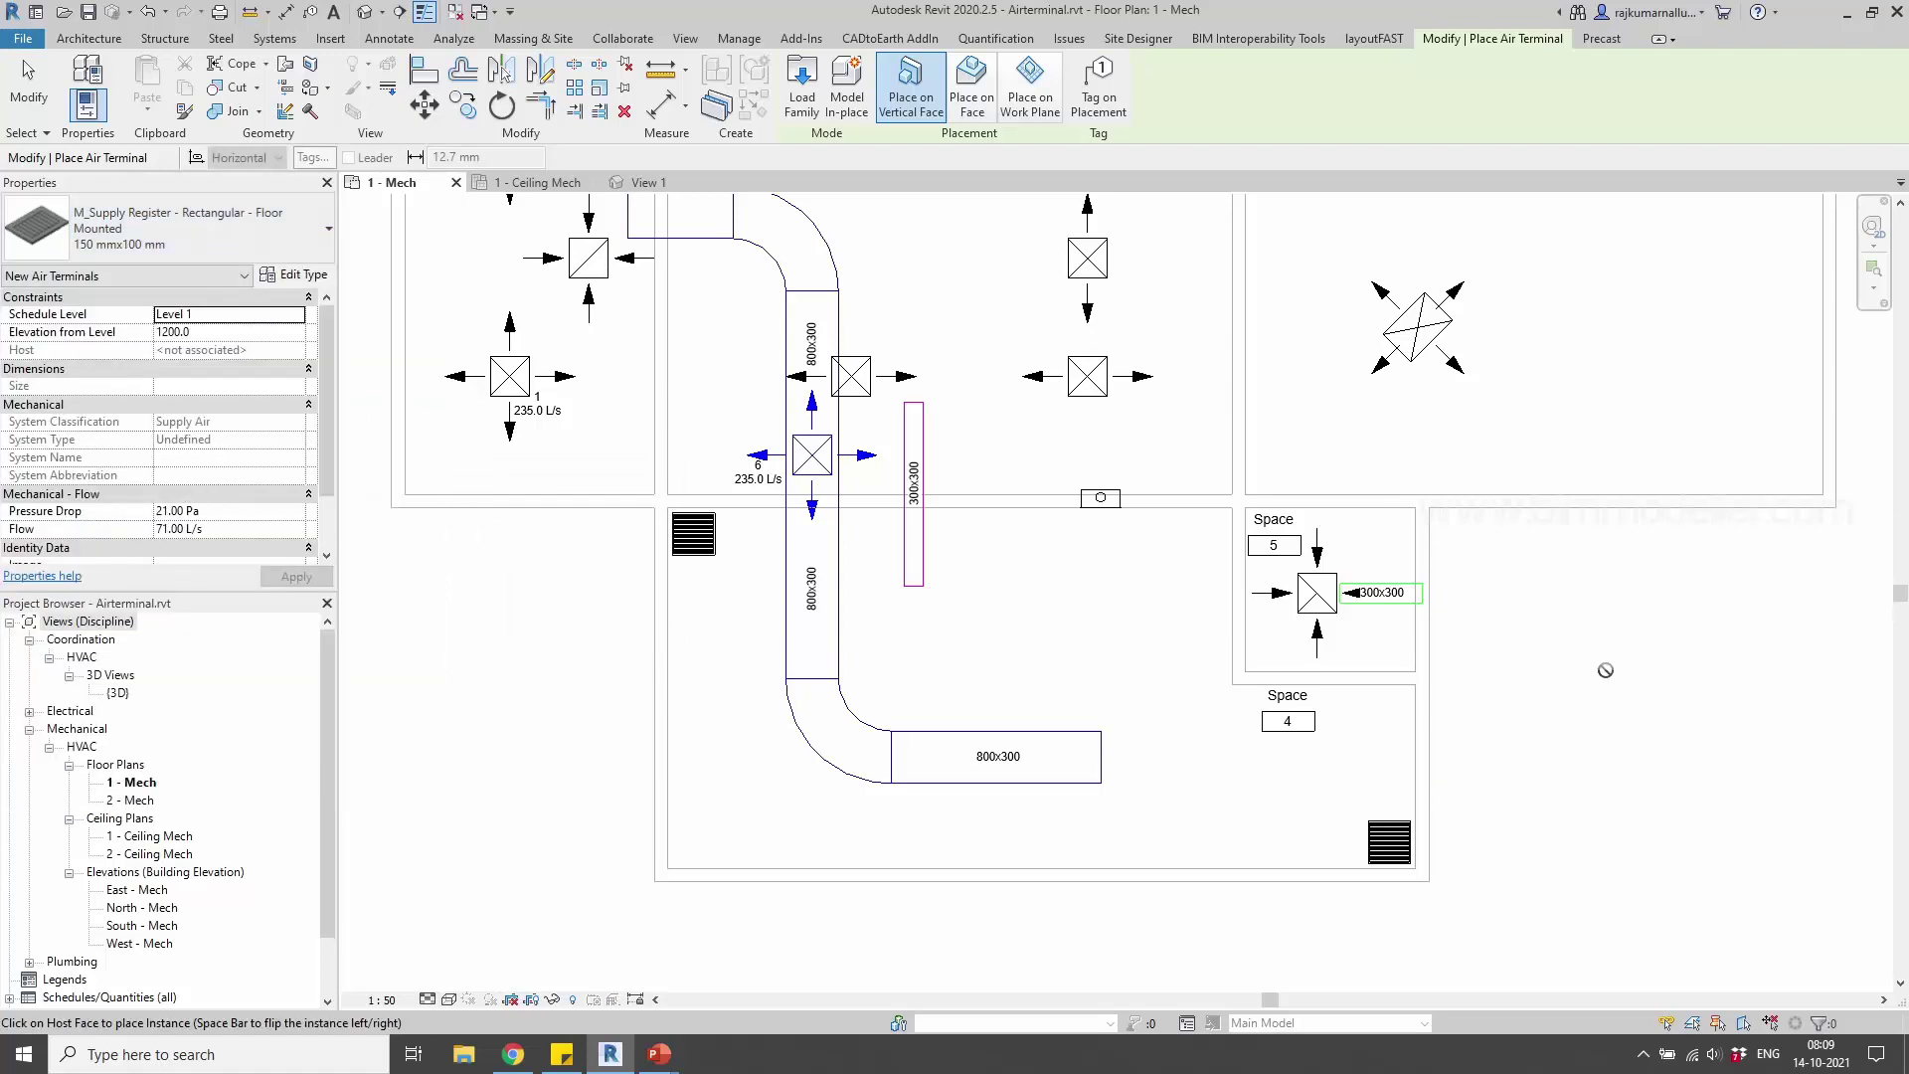
scroll(1359, 652, "up", 4)
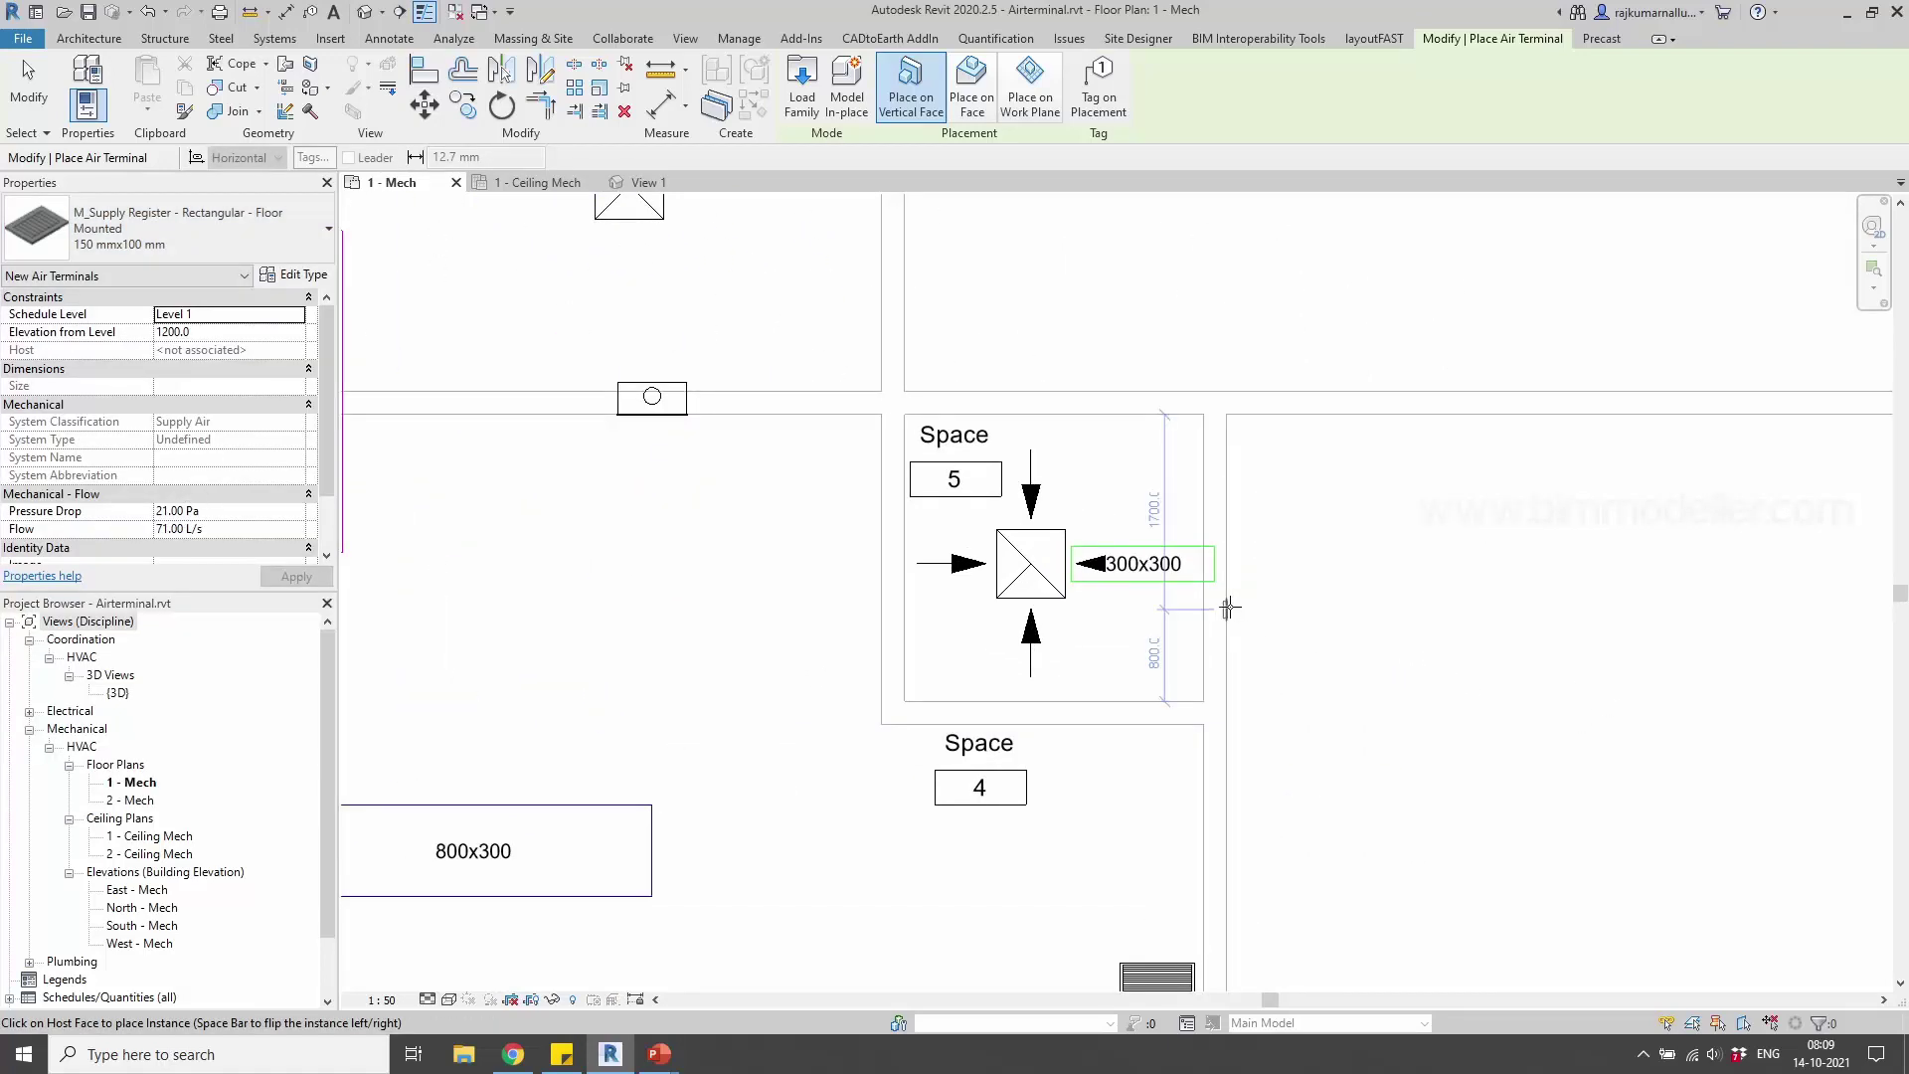
left_click(912, 104)
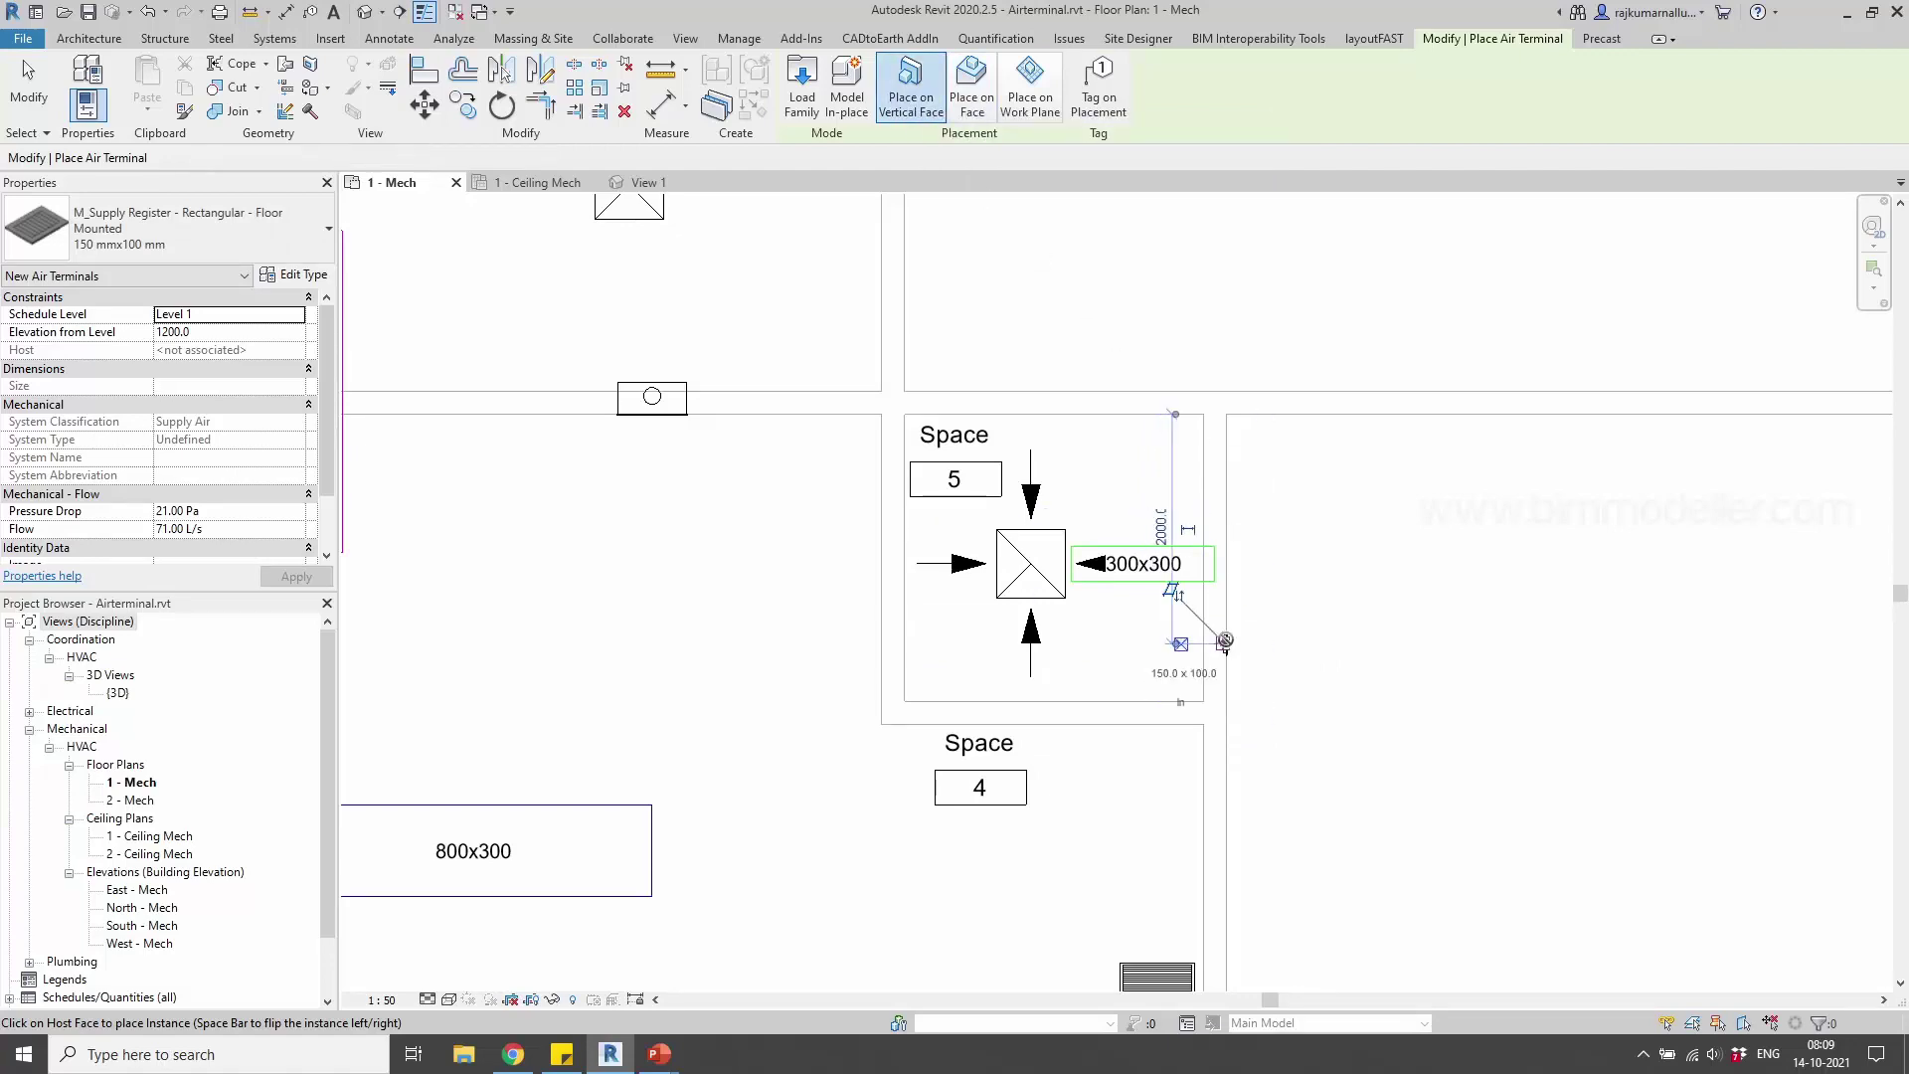
left_click(1226, 641)
key("Escape")
key("Escape")
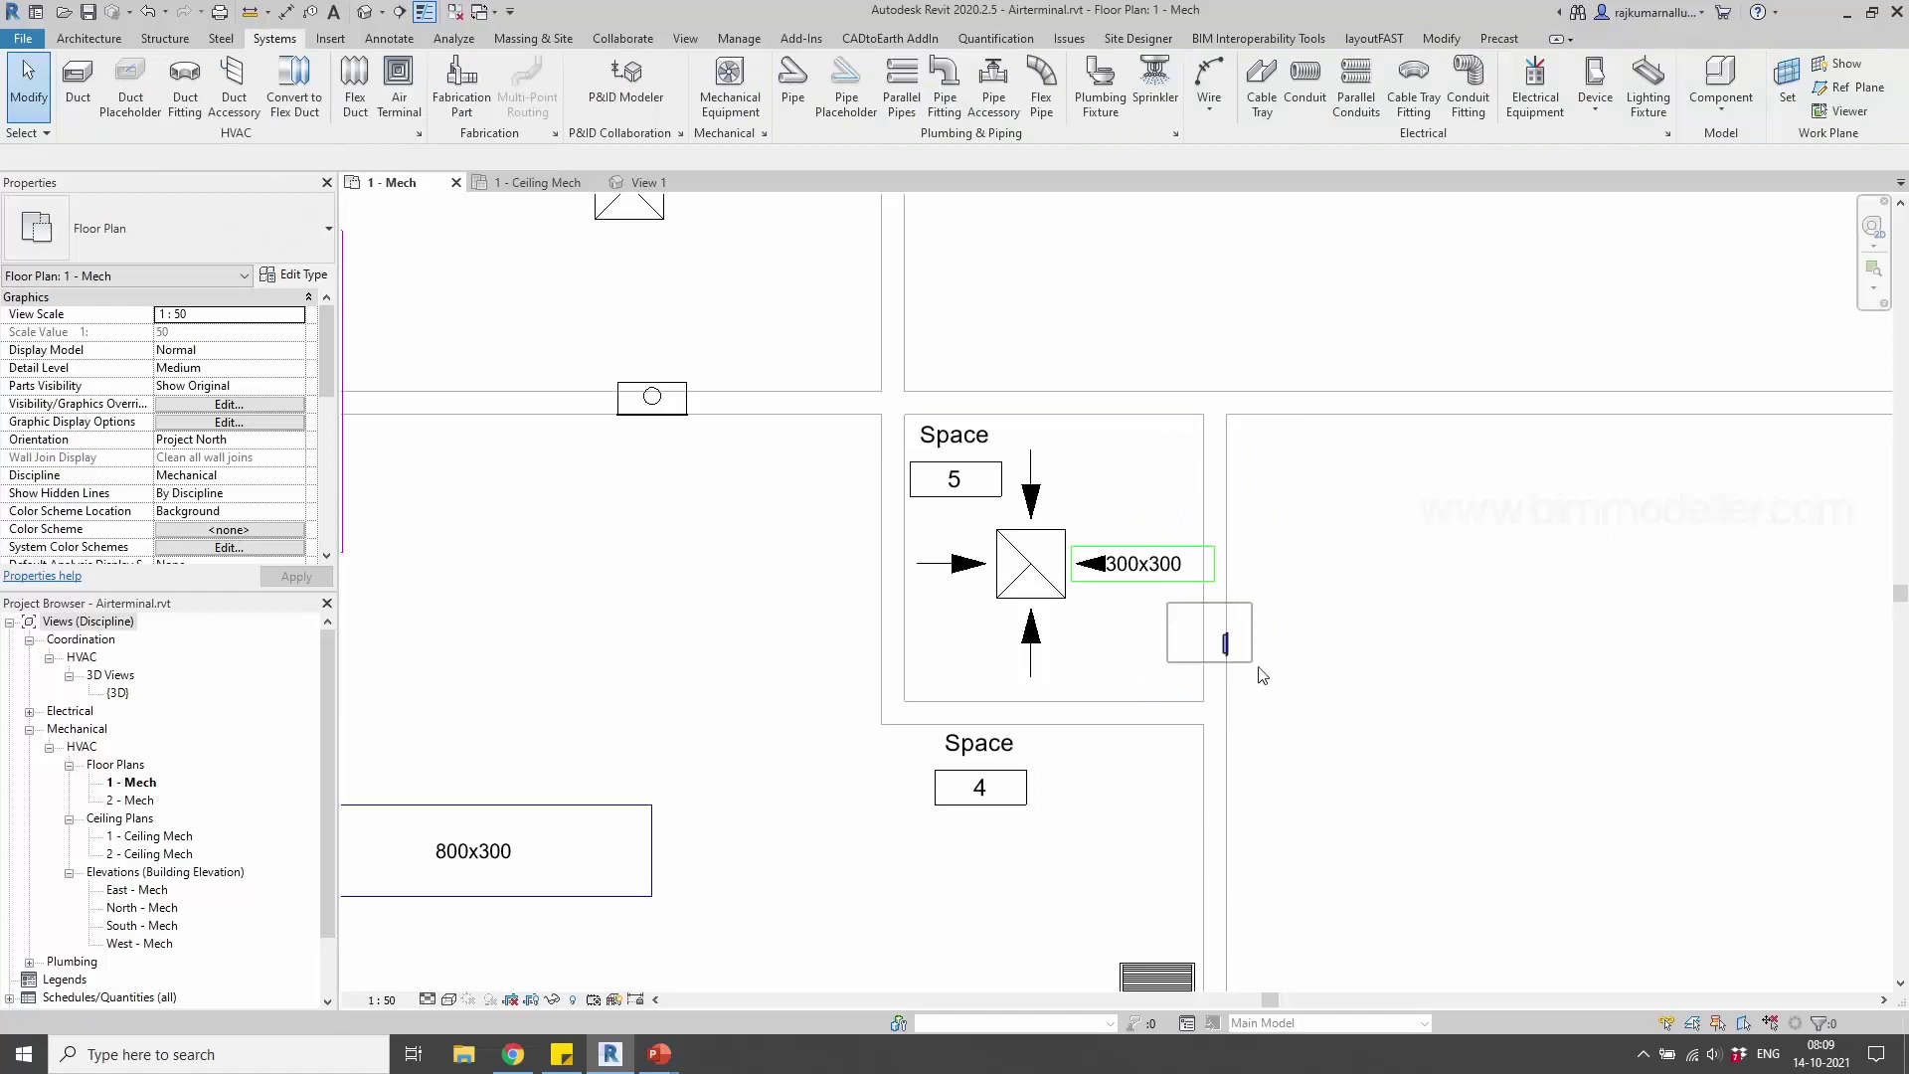
left_click(1226, 641)
scroll(1223, 647, "up", 1)
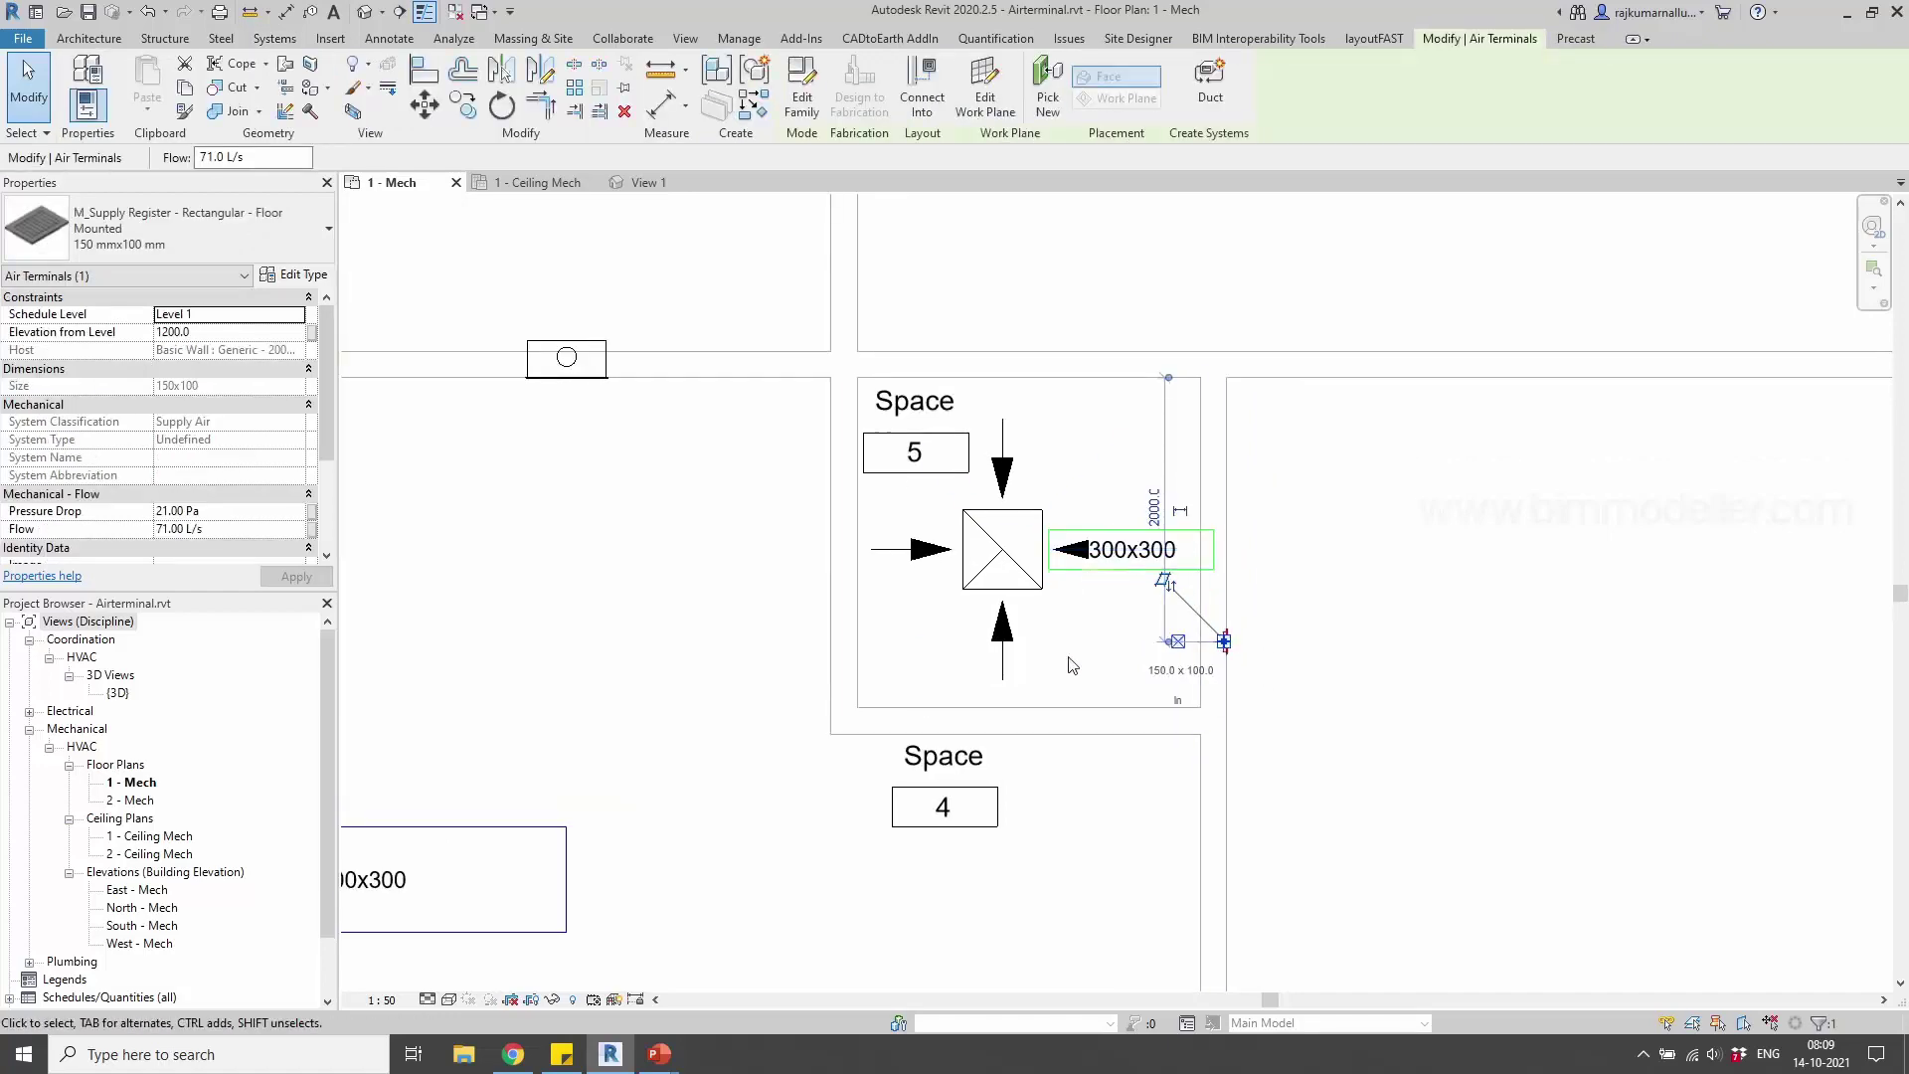
left_click(1300, 684)
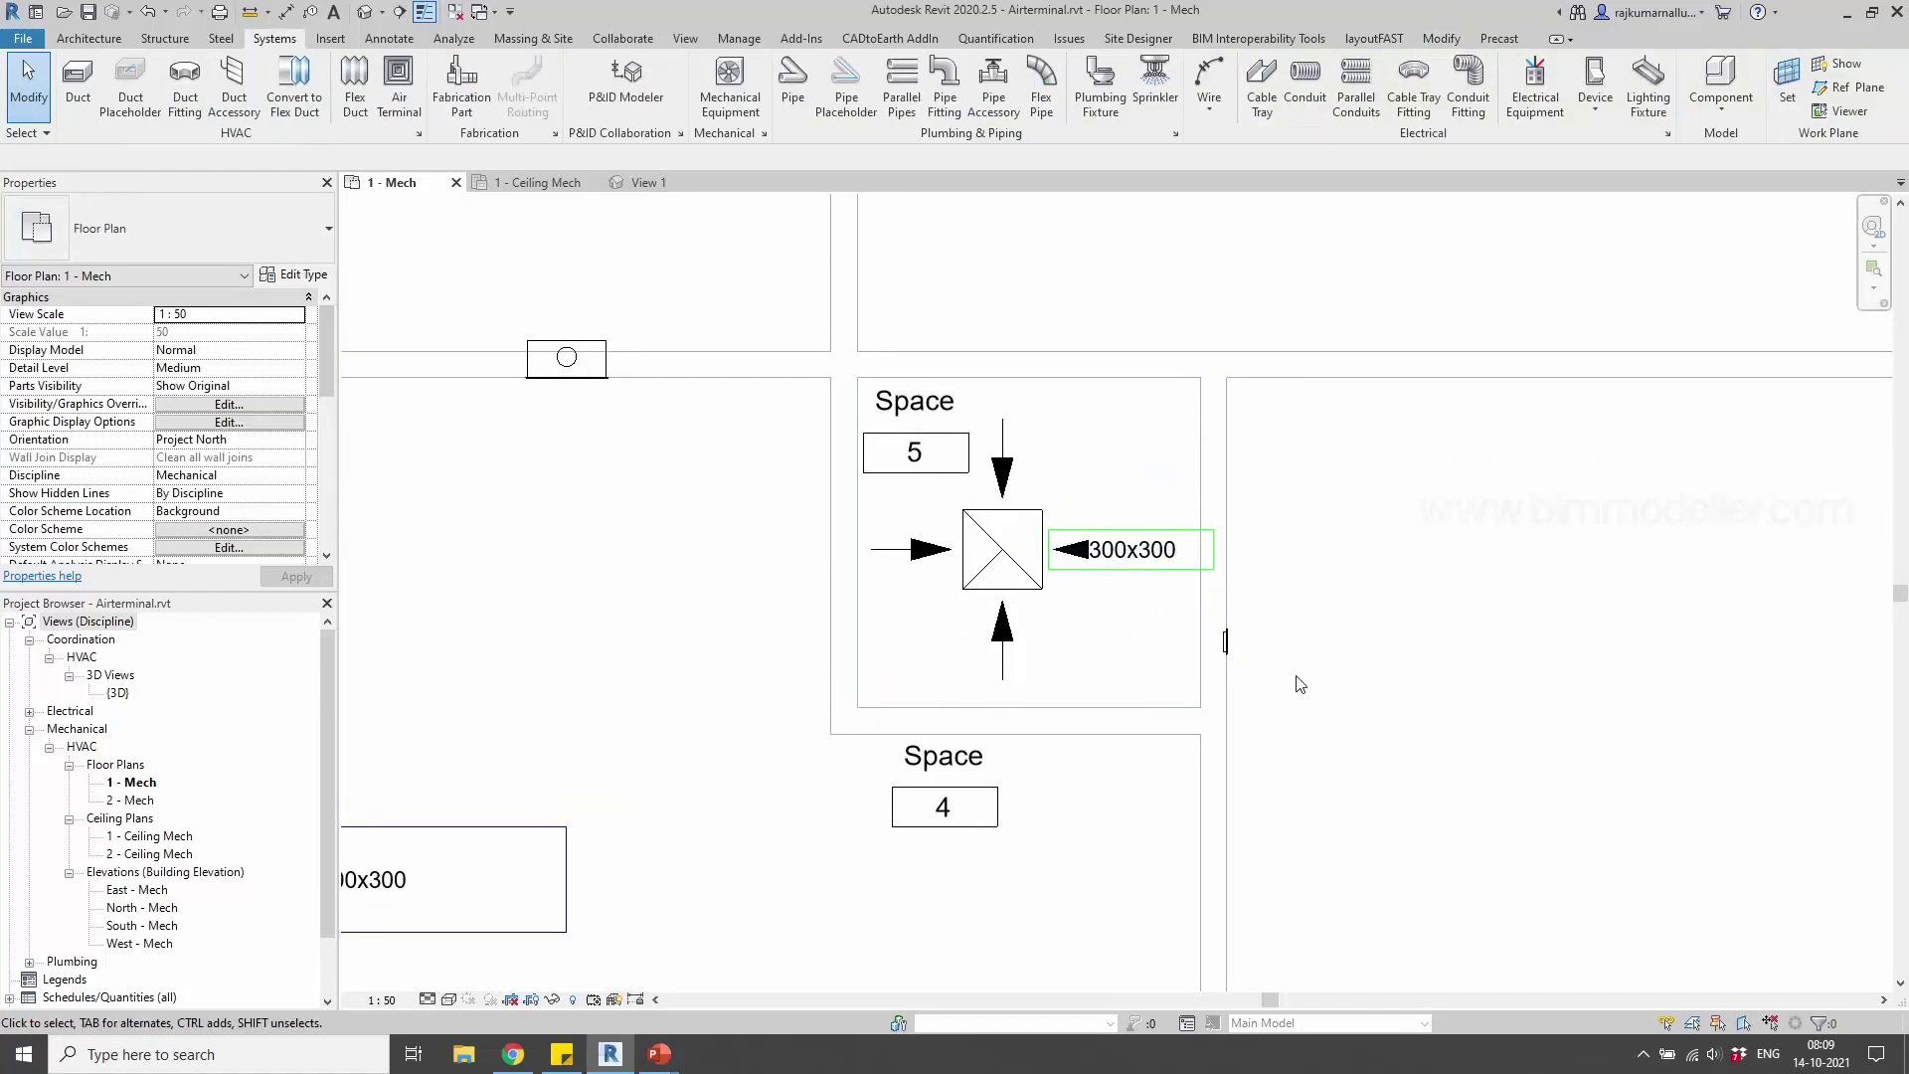
Delete the stray supply diffuser located outside the building above Space 3
scroll(1293, 661, "down", 2)
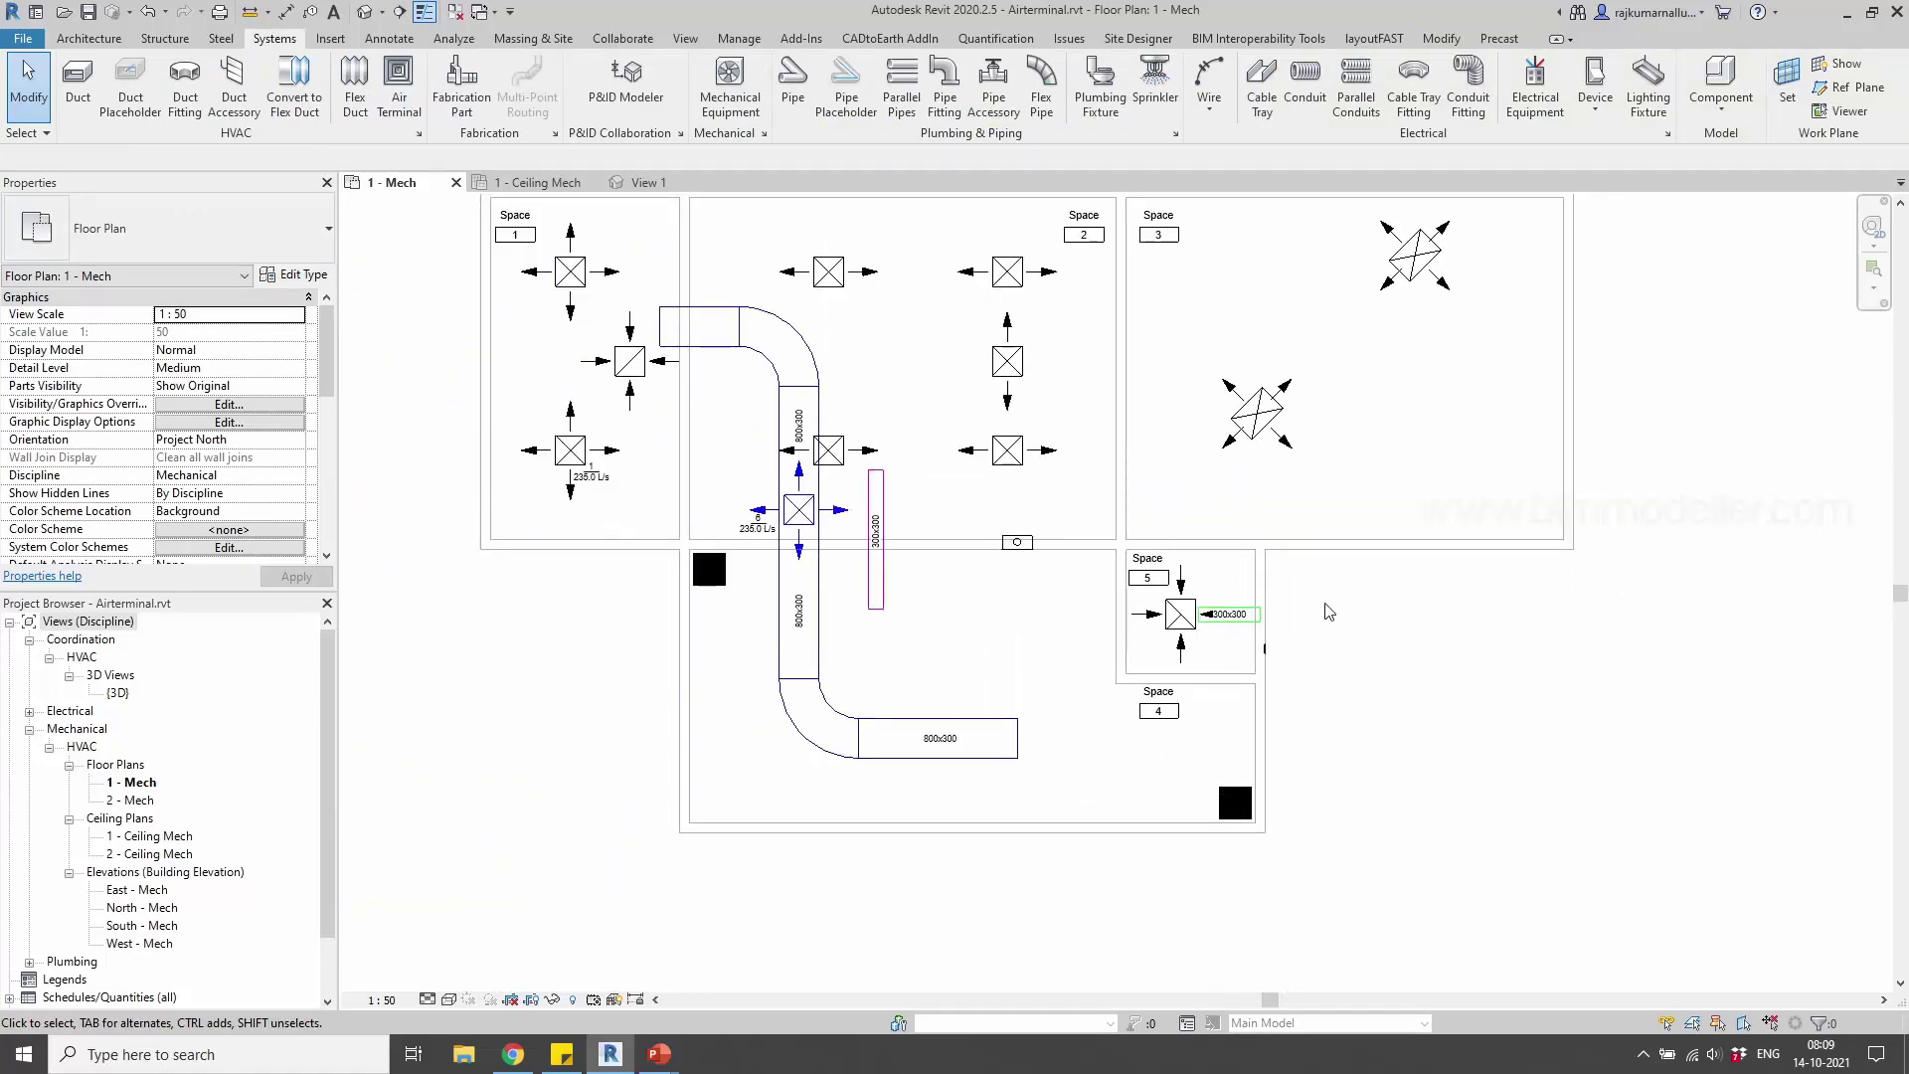
scroll(1332, 617, "down", 1)
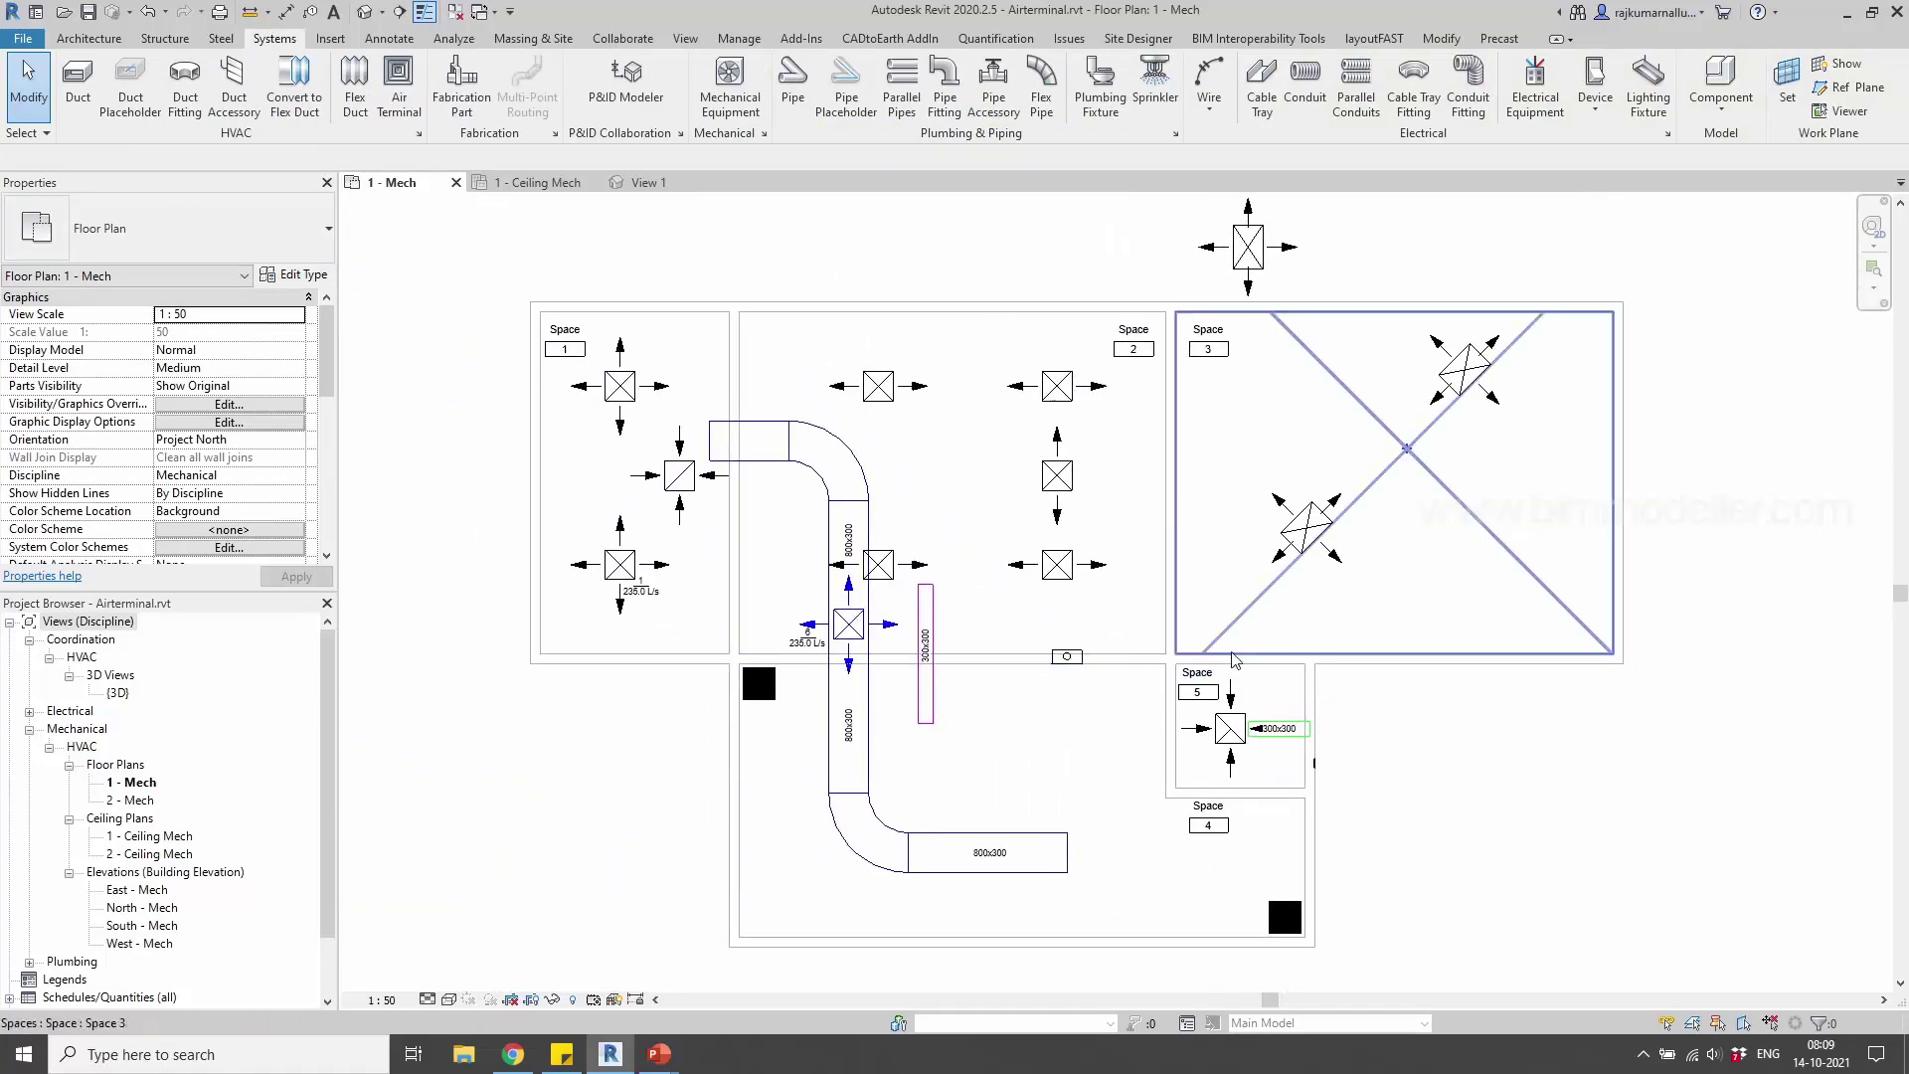
left_click(1267, 258)
key("Delete")
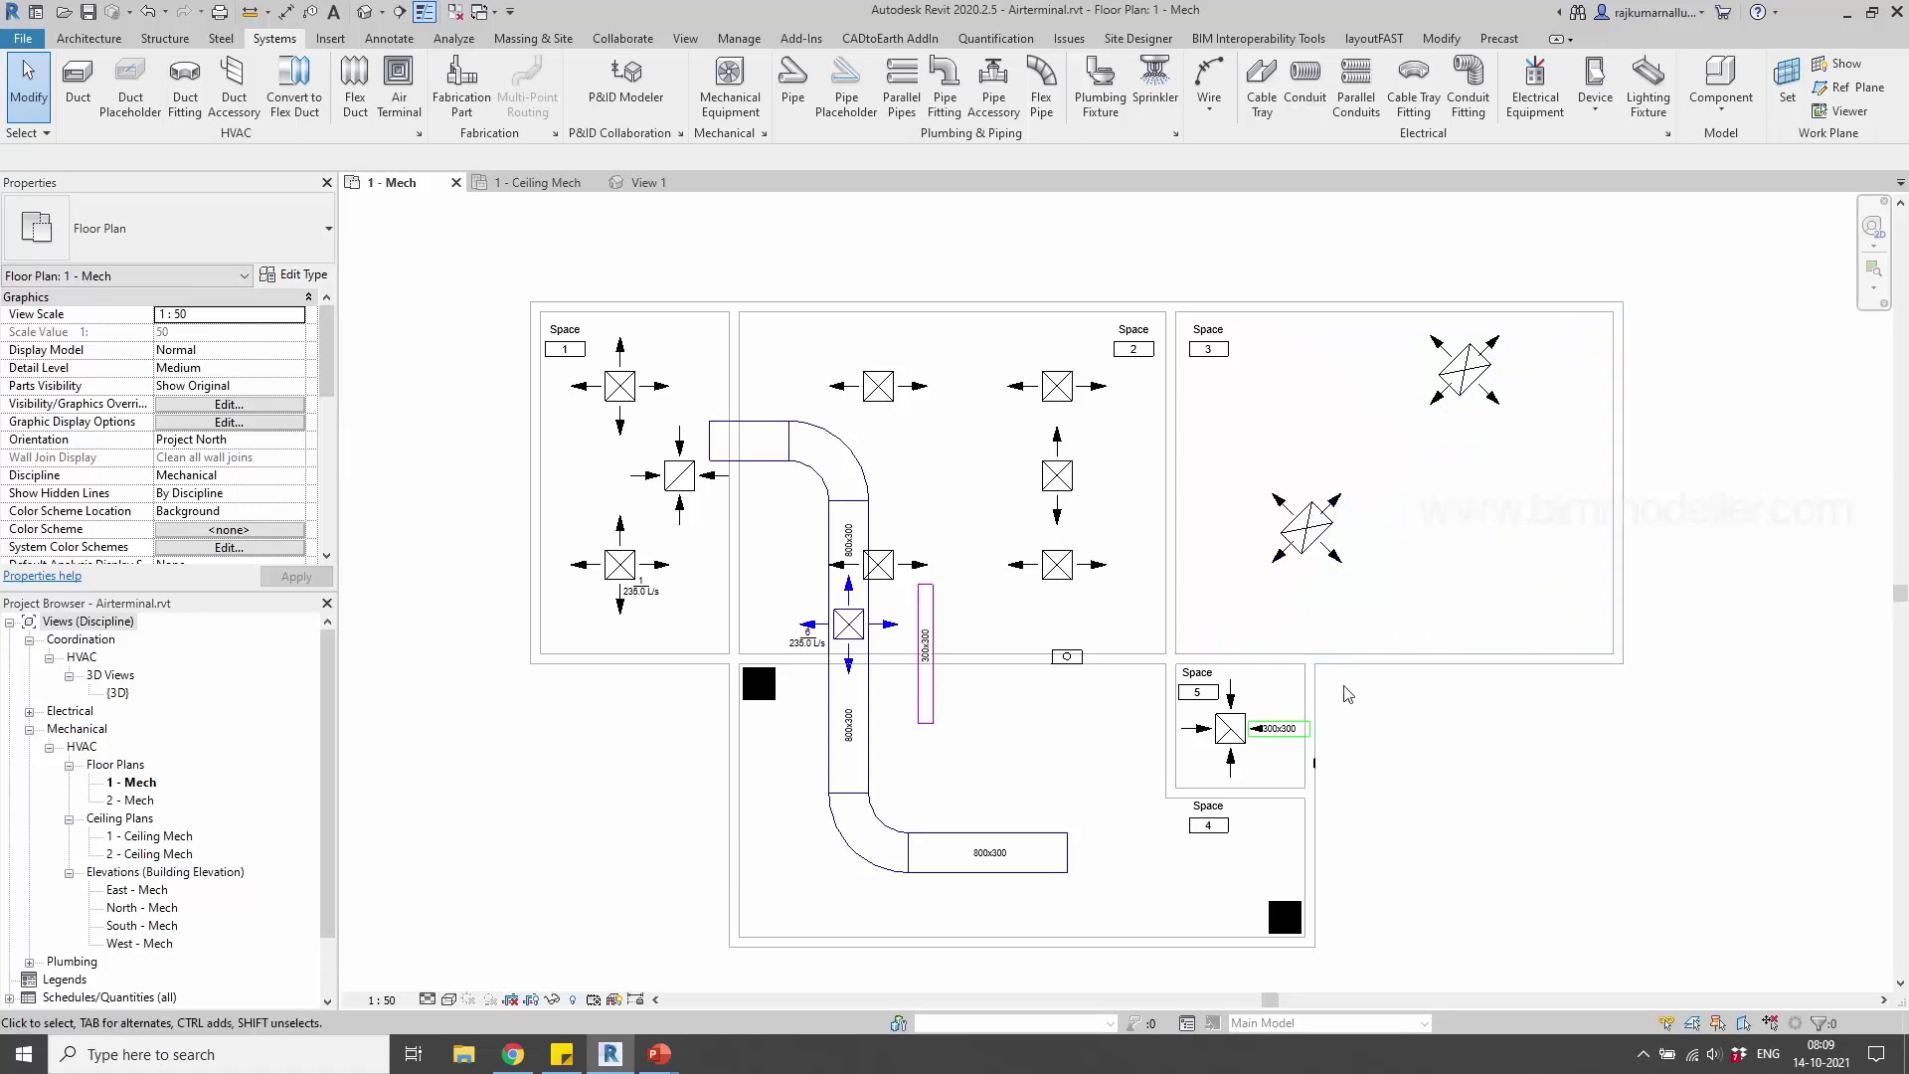
middle_click_drag(1377, 736, 1372, 730)
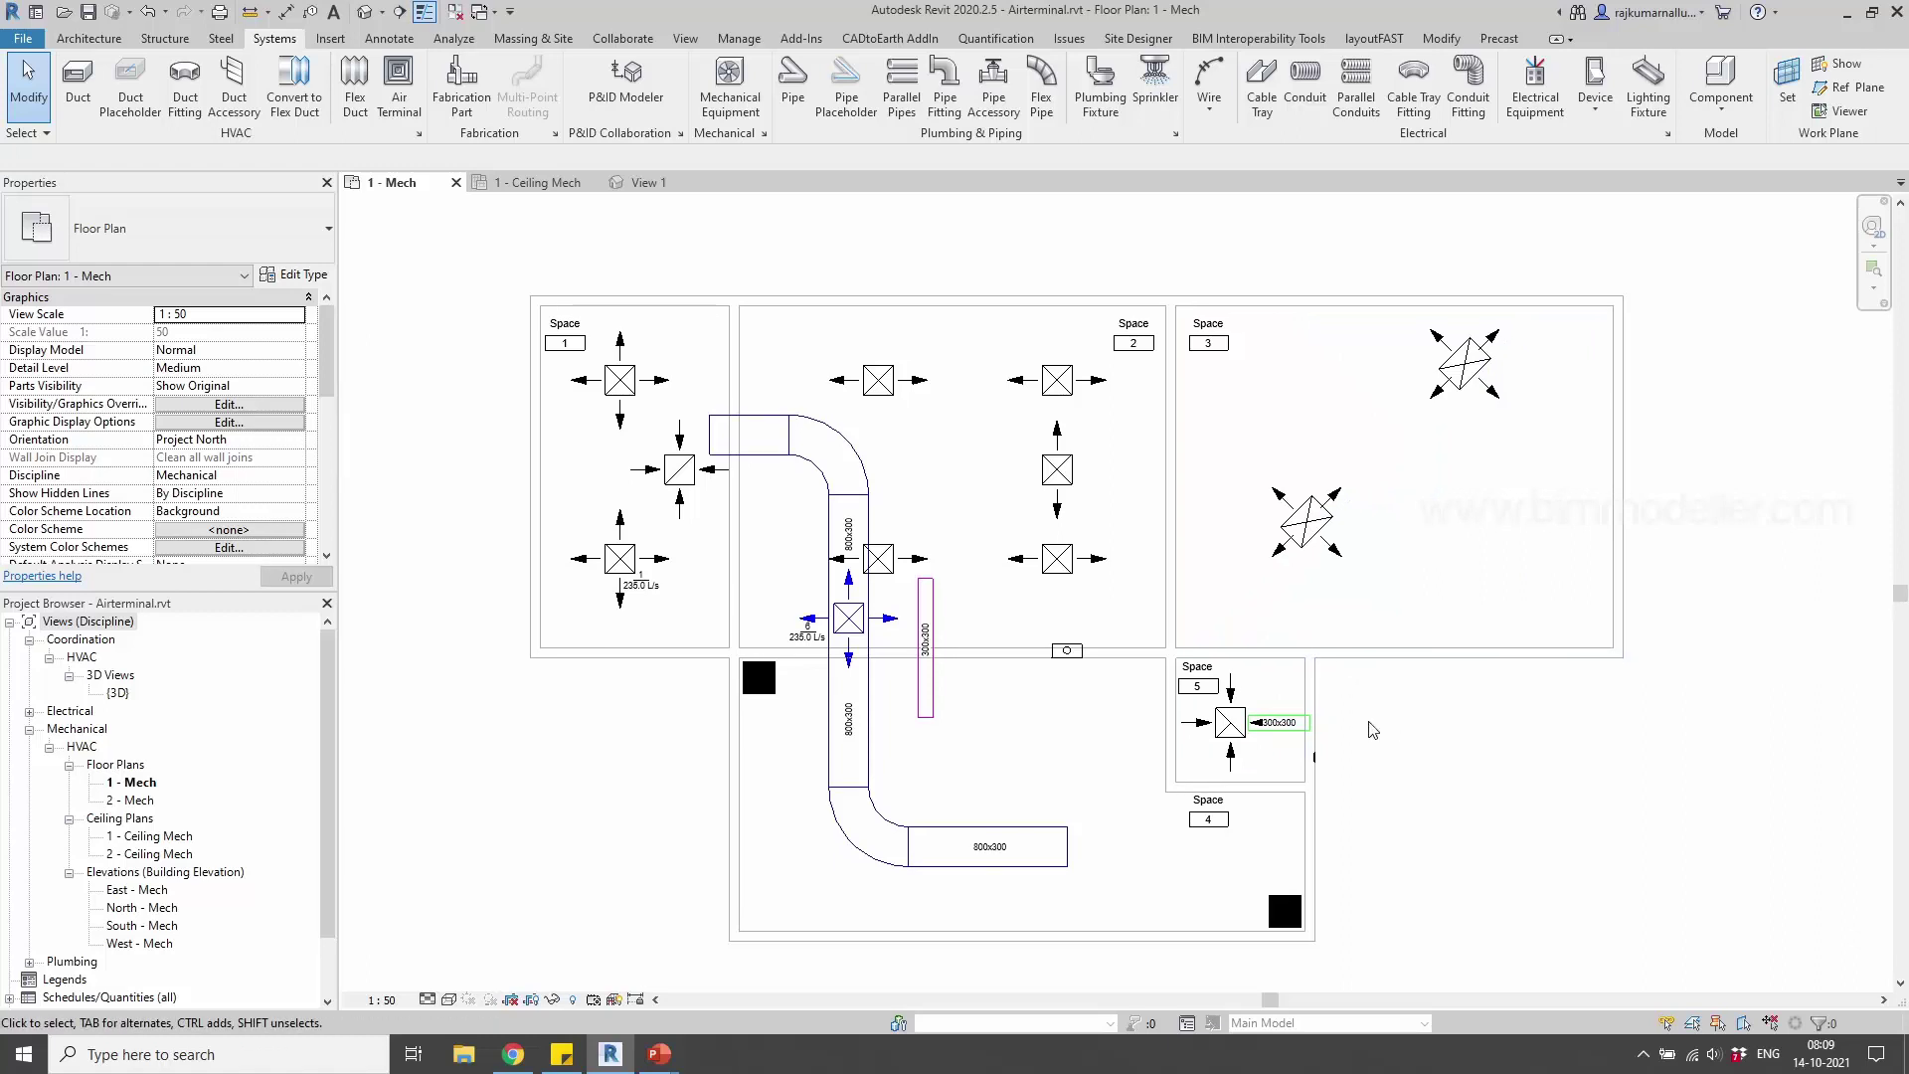